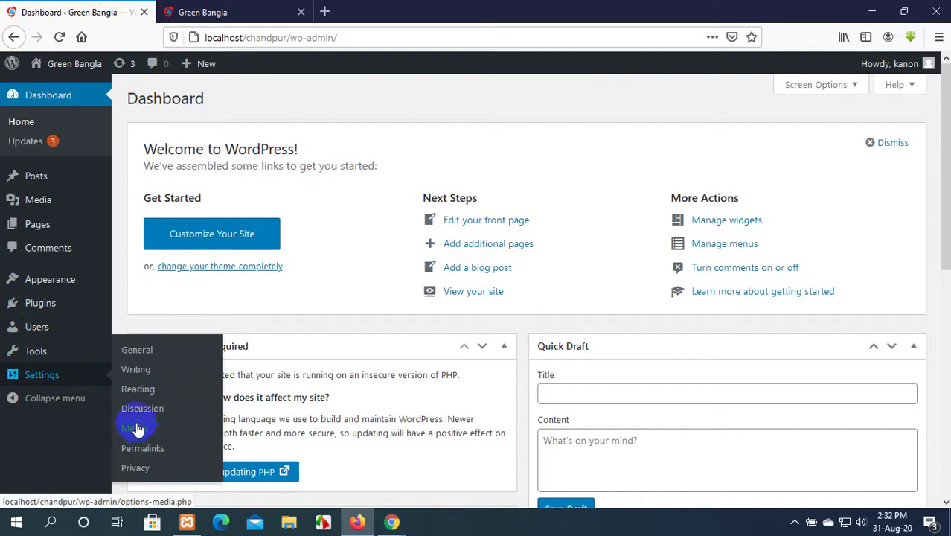
Go to Settings > Discussion and glance over its comment options.
{"action": "left_click", "coordinate": [145, 412]}
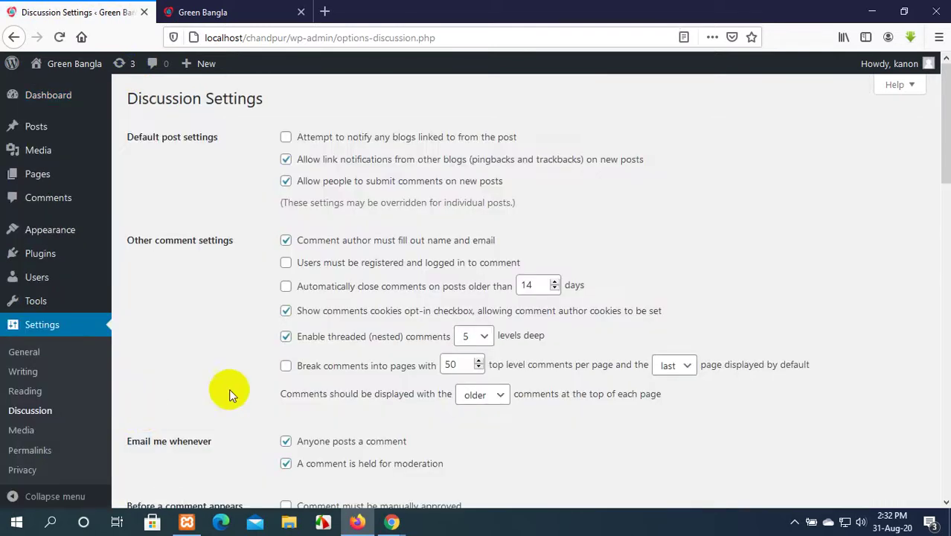
{"action": "scroll", "coordinate": [229, 388], "scroll_direction": "down", "scroll_amount": 5}
{"action": "scroll", "coordinate": [230, 389], "scroll_direction": "up", "scroll_amount": 5}
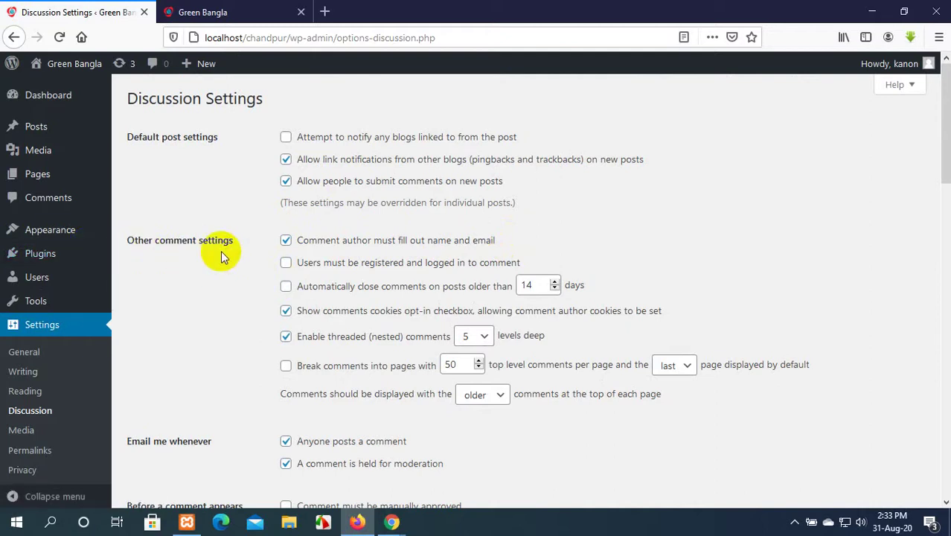
{"action": "left_click", "coordinate": [275, 10]}
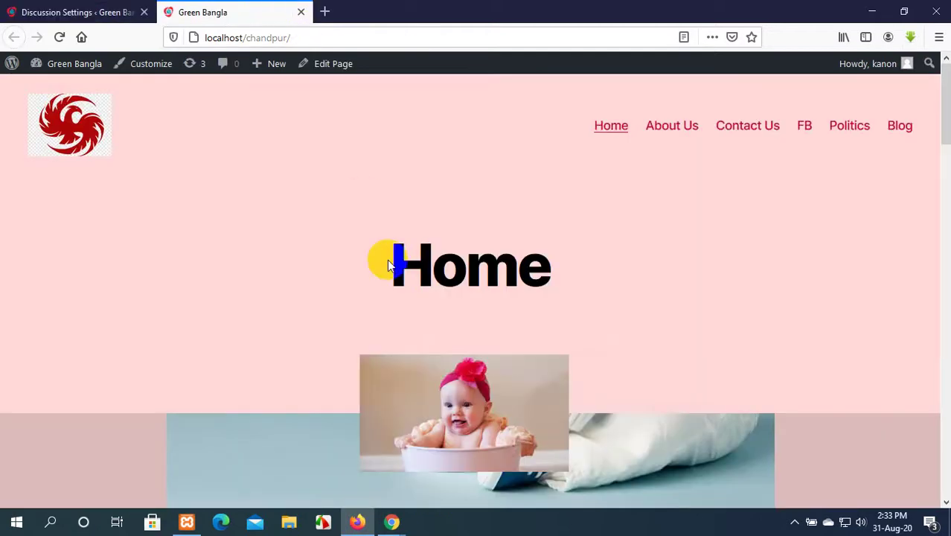
{"action": "scroll", "coordinate": [387, 260], "scroll_direction": "down", "scroll_amount": 5}
{"action": "scroll", "coordinate": [387, 259], "scroll_direction": "up", "scroll_amount": 5}
{"action": "left_click", "coordinate": [897, 126]}
{"action": "scroll", "coordinate": [483, 276], "scroll_direction": "down", "scroll_amount": 10}
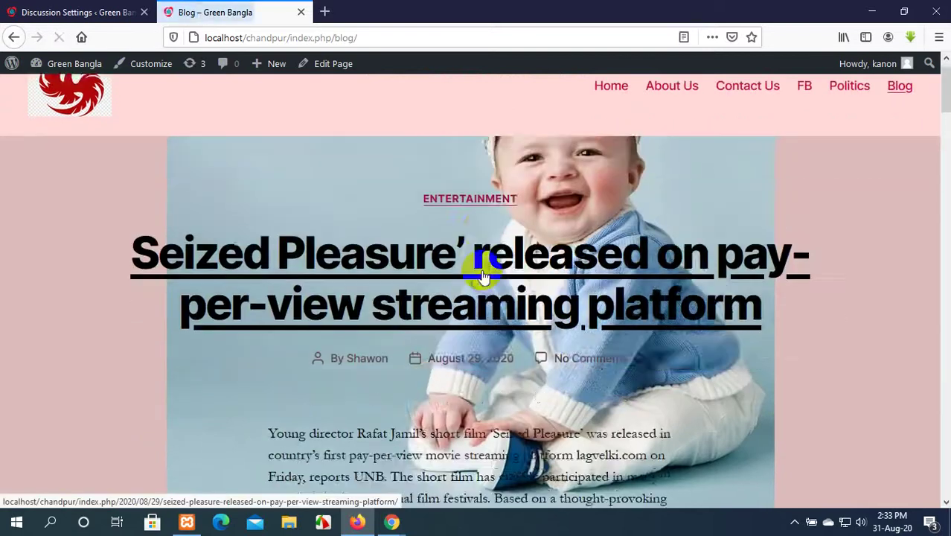
{"action": "scroll", "coordinate": [481, 269], "scroll_direction": "up", "scroll_amount": 4}
{"action": "scroll", "coordinate": [481, 270], "scroll_direction": "down", "scroll_amount": 7}
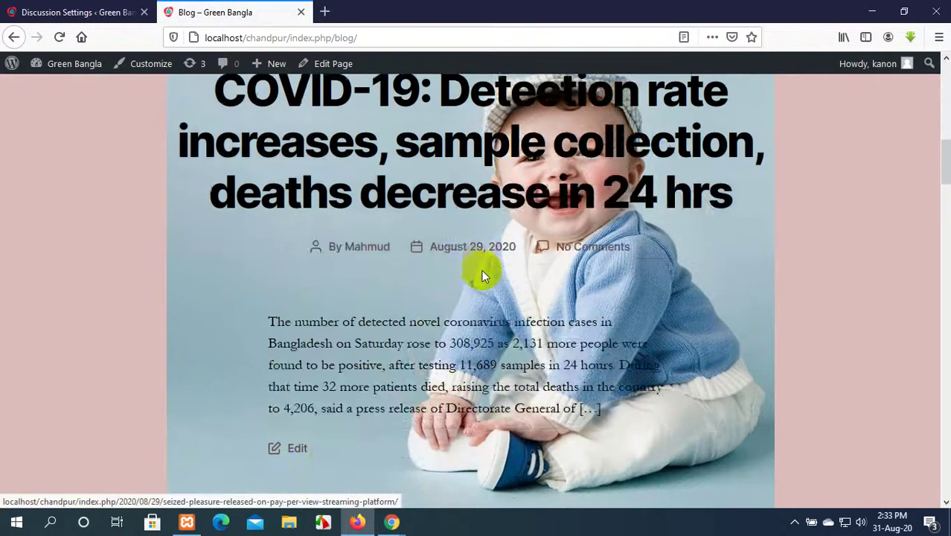
{"action": "scroll", "coordinate": [481, 269], "scroll_direction": "up", "scroll_amount": 3}
{"action": "scroll", "coordinate": [481, 269], "scroll_direction": "down", "scroll_amount": 15}
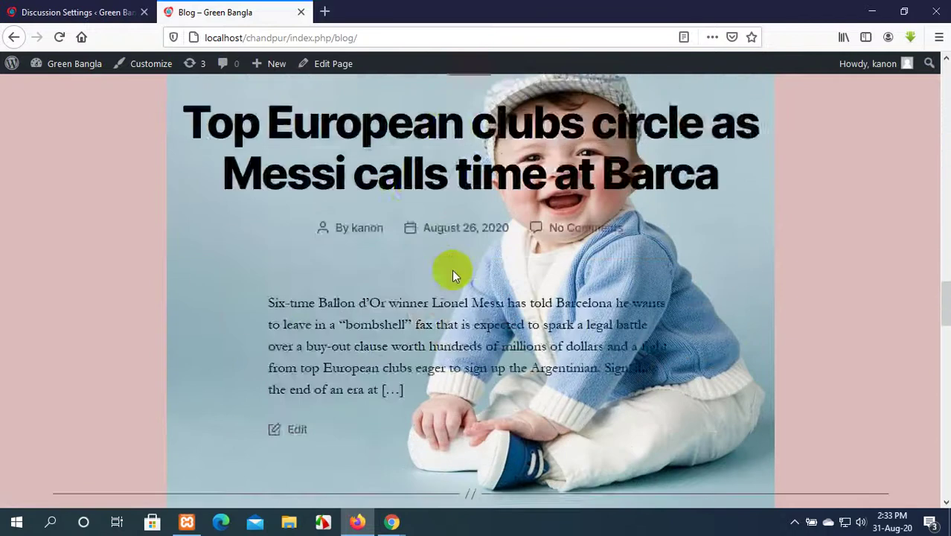
{"action": "scroll", "coordinate": [452, 269], "scroll_direction": "down", "scroll_amount": 2}
{"action": "left_click", "coordinate": [82, 11]}
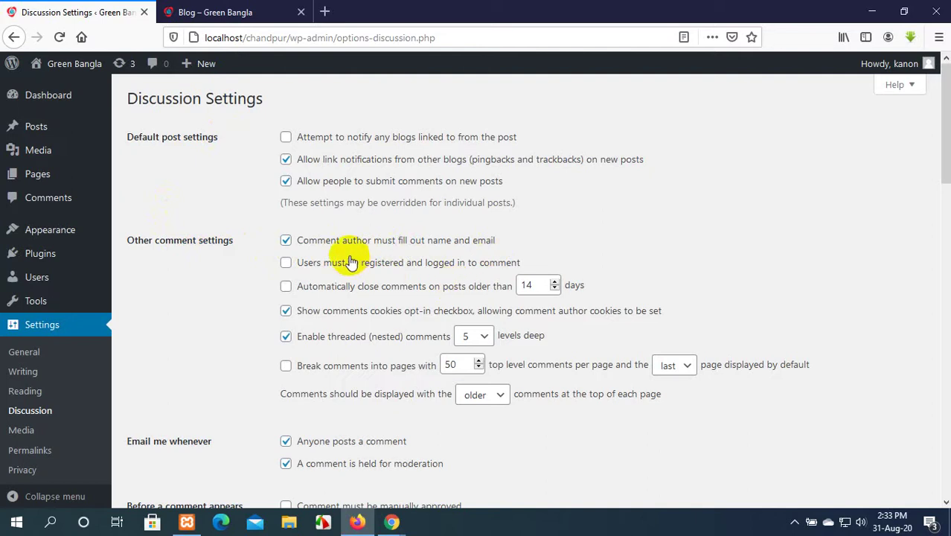
Toggle 'Comment author must fill out name and email' several times, leaving it enabled.
{"action": "left_click", "coordinate": [29, 207]}
{"action": "left_click", "coordinate": [286, 240]}
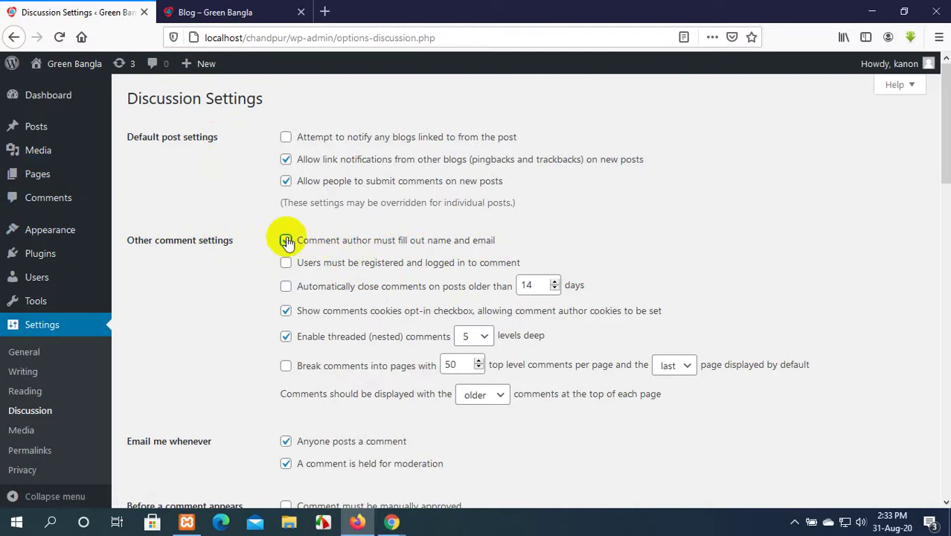
{"action": "left_click", "coordinate": [287, 243]}
{"action": "left_click", "coordinate": [288, 245]}
{"action": "left_click", "coordinate": [287, 247]}
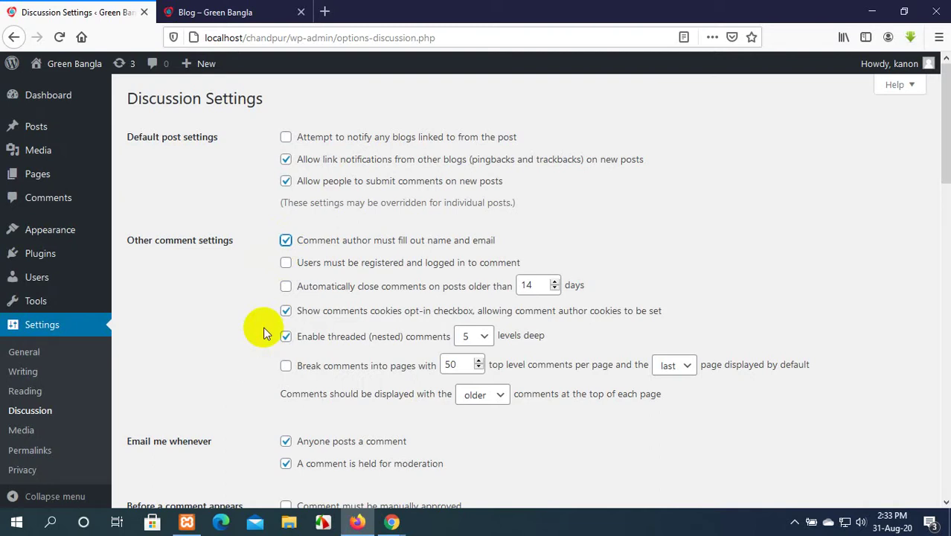
Look over the posts on the blog page, then return to Discussion Settings.
{"action": "left_click", "coordinate": [220, 11]}
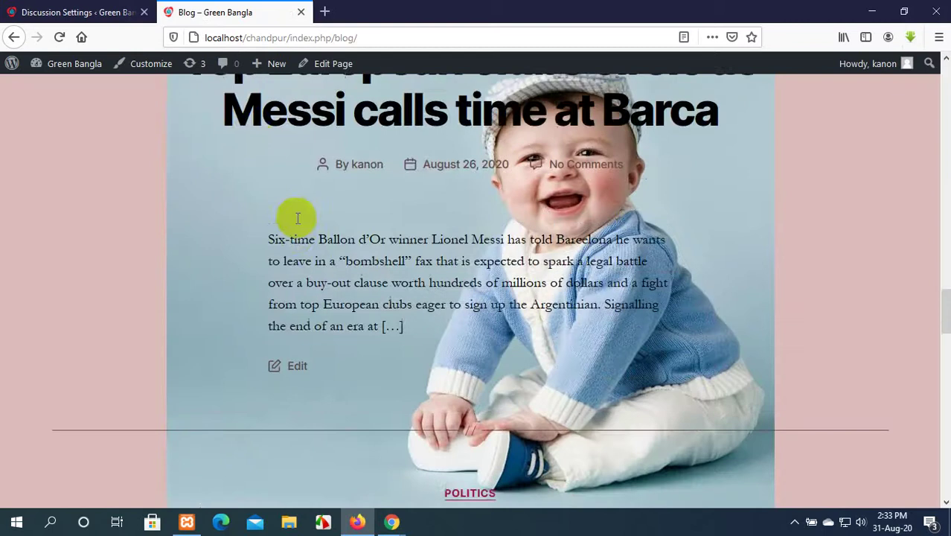
{"action": "scroll", "coordinate": [297, 218], "scroll_direction": "down", "scroll_amount": 5}
{"action": "scroll", "coordinate": [298, 218], "scroll_direction": "down", "scroll_amount": 10}
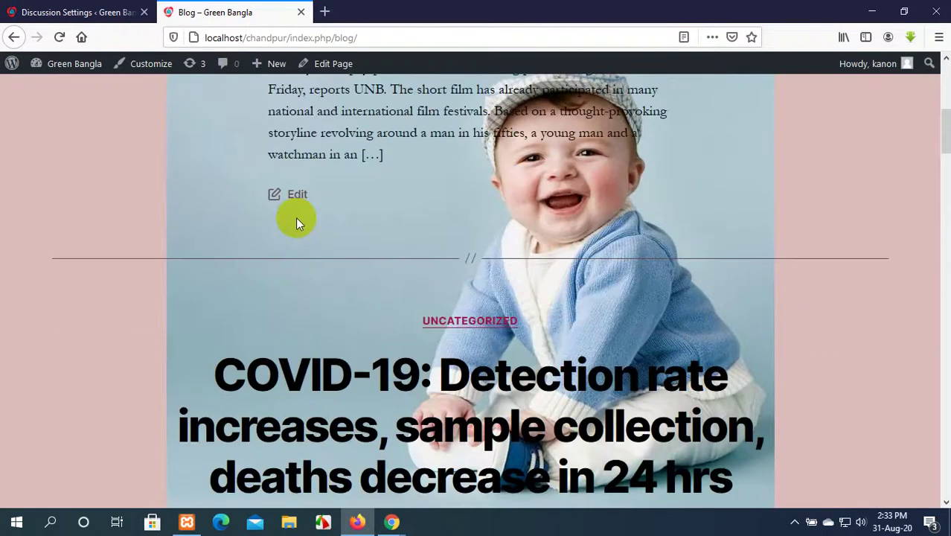
{"action": "scroll", "coordinate": [298, 223], "scroll_direction": "up", "scroll_amount": 4}
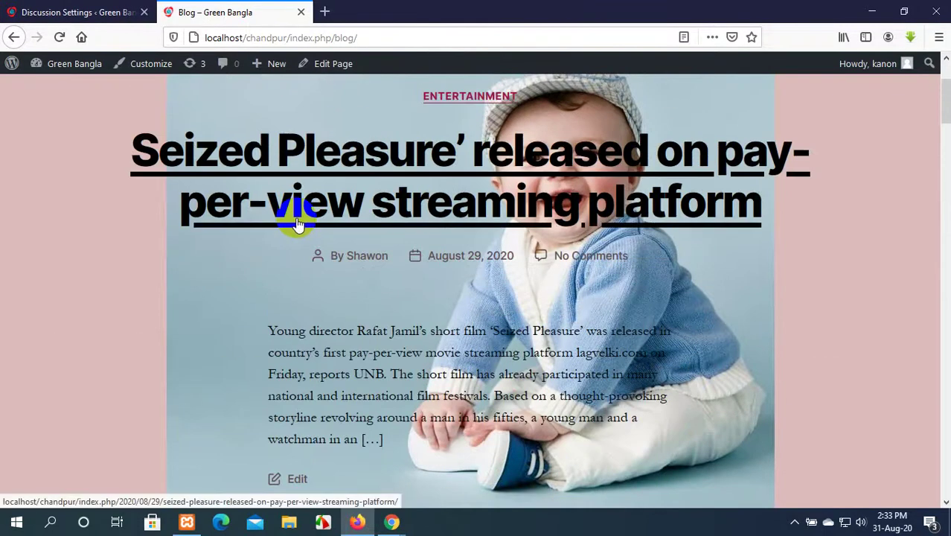
{"action": "left_click", "coordinate": [60, 11]}
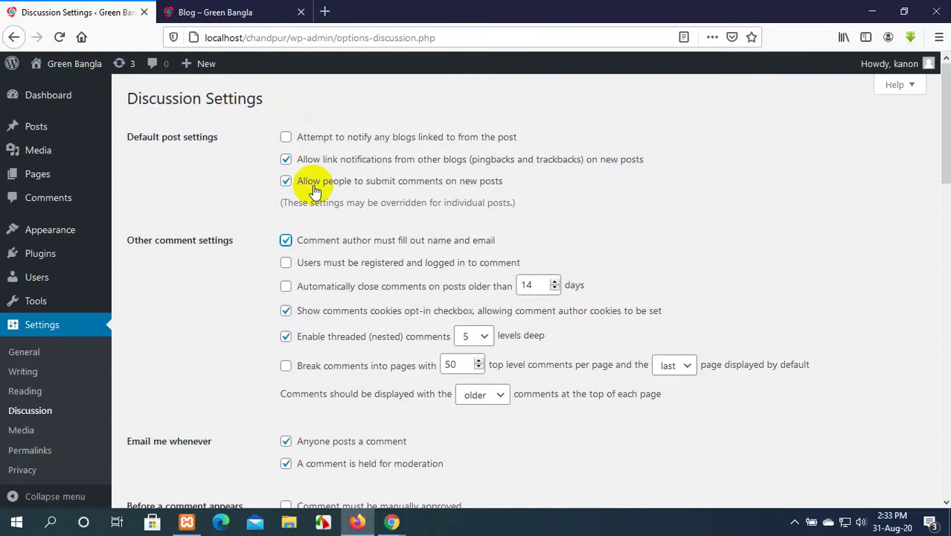
Tick 'Users must be registered and logged in to comment', then view the blog page.
{"action": "left_click", "coordinate": [224, 12]}
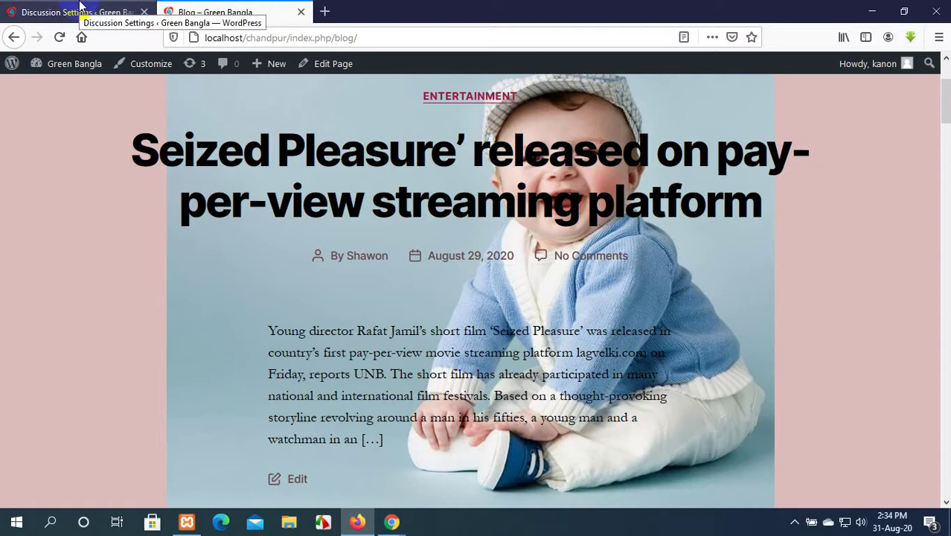
{"action": "left_click", "coordinate": [81, 9]}
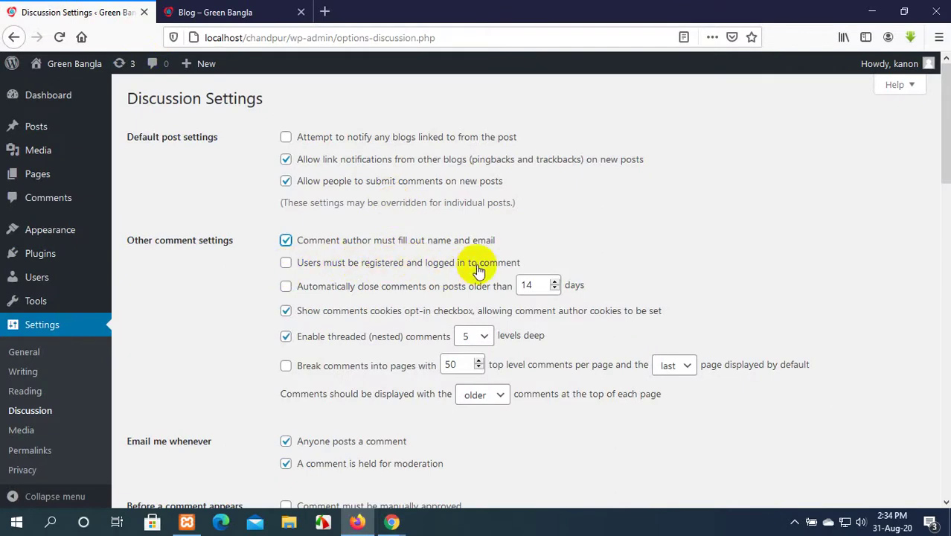
{"action": "left_click", "coordinate": [286, 264]}
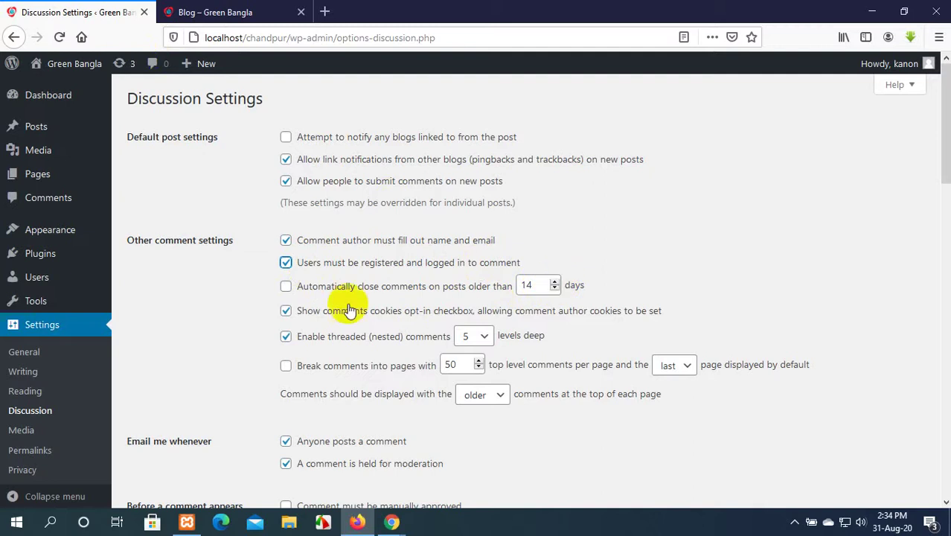
{"action": "left_click", "coordinate": [216, 12]}
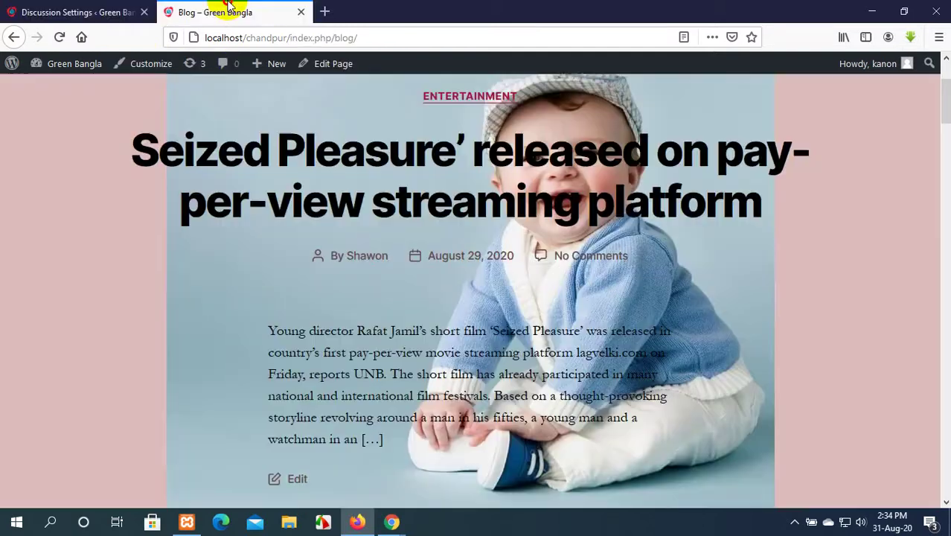
Back in Discussion Settings, enable 'Automatically close comments on posts older than'.
{"action": "scroll", "coordinate": [371, 260], "scroll_direction": "down", "scroll_amount": 3}
{"action": "scroll", "coordinate": [372, 261], "scroll_direction": "down", "scroll_amount": 5}
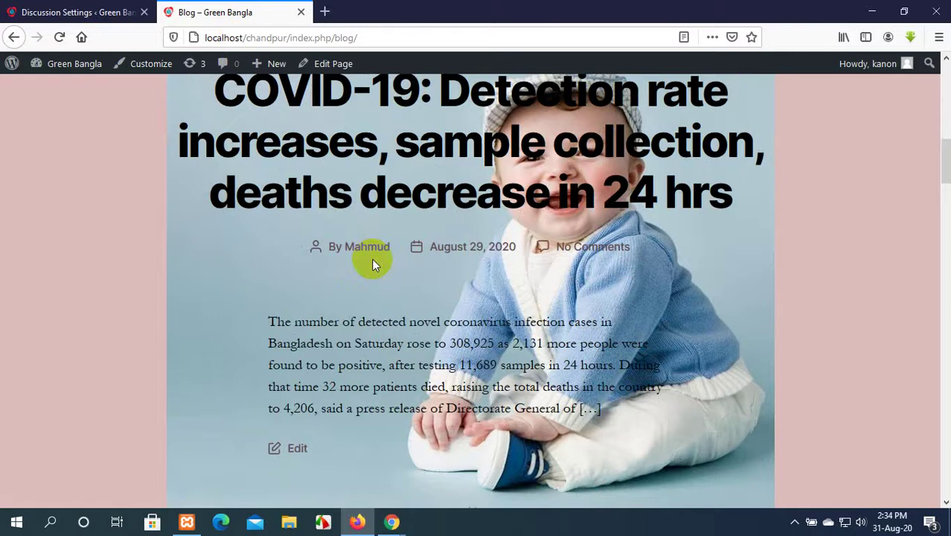
{"action": "left_click", "coordinate": [38, 10]}
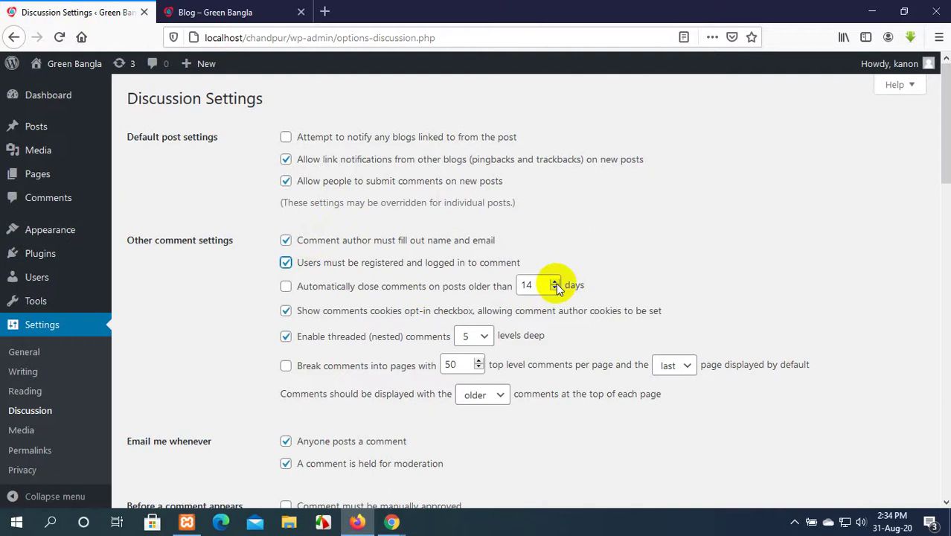
{"action": "left_click", "coordinate": [286, 288]}
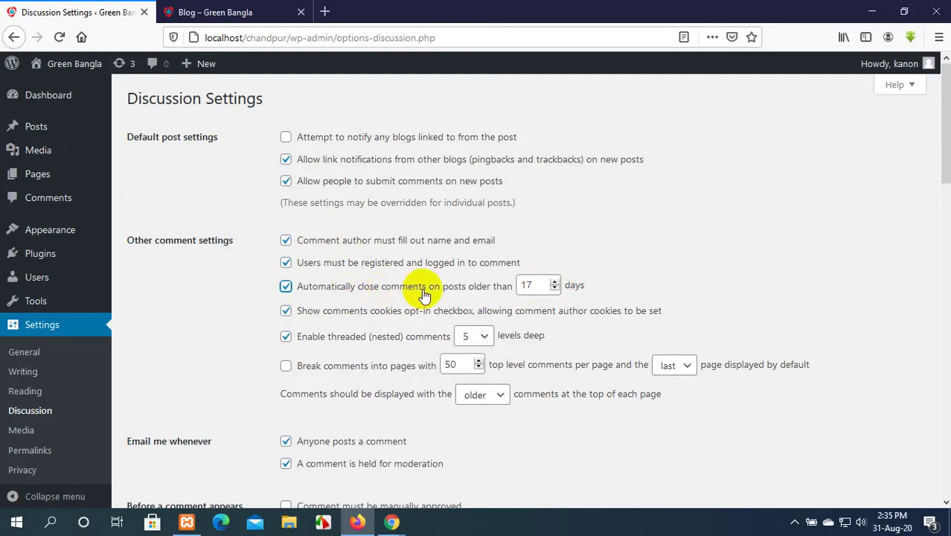
{"action": "left_click", "coordinate": [286, 287]}
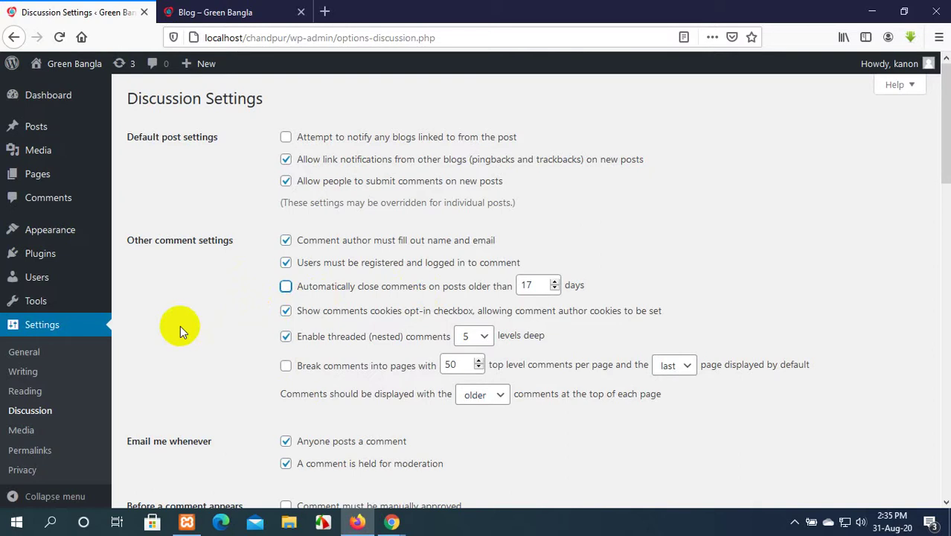
{"action": "left_click", "coordinate": [287, 289]}
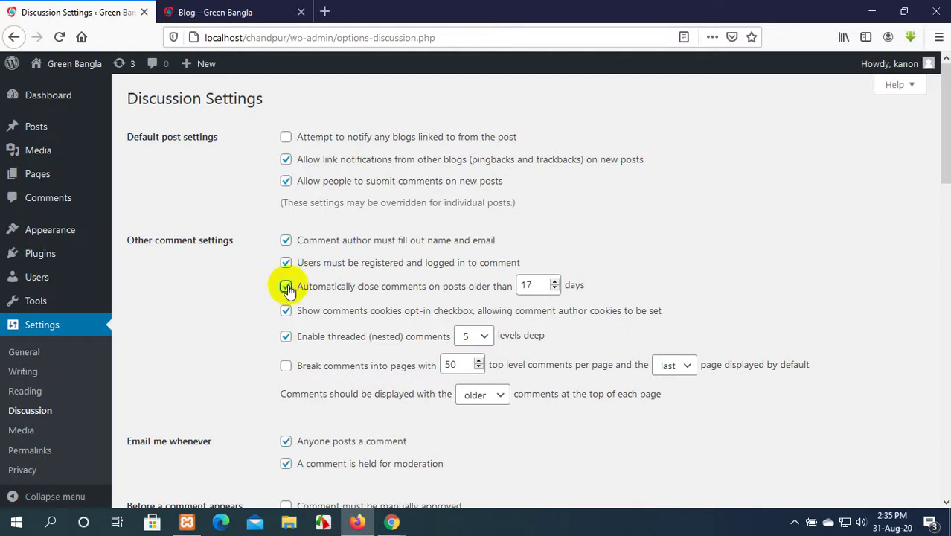
Set the comment-closing period to 15 days, then go to the Comments list.
{"action": "left_click", "coordinate": [554, 281]}
{"action": "left_click", "coordinate": [554, 289]}
{"action": "left_click", "coordinate": [554, 289]}
{"action": "left_click", "coordinate": [554, 289]}
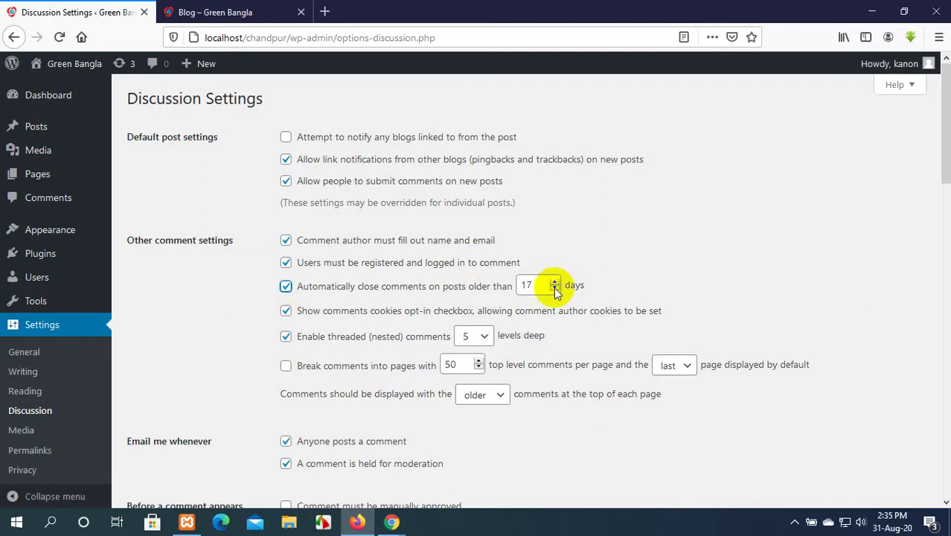
{"action": "left_click", "coordinate": [554, 290]}
{"action": "left_click", "coordinate": [554, 289]}
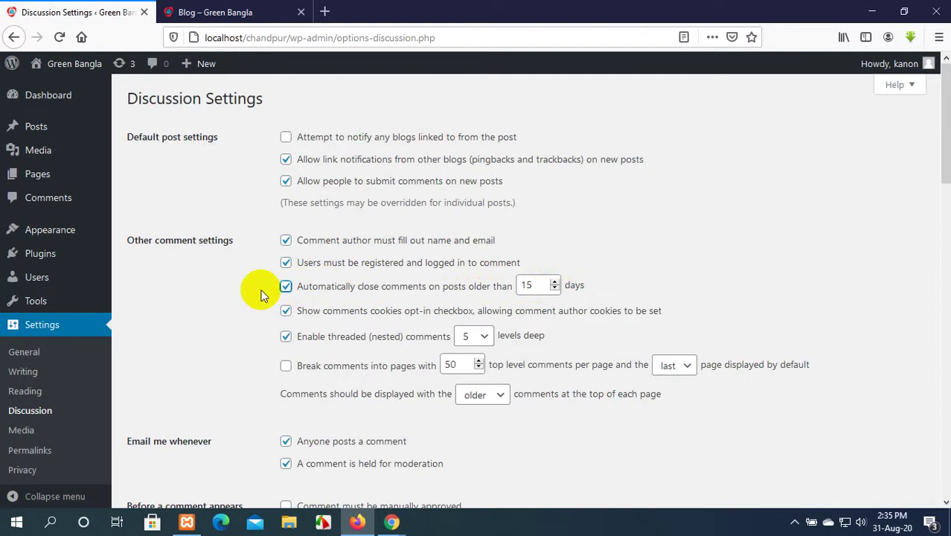
{"action": "double_click", "coordinate": [286, 287]}
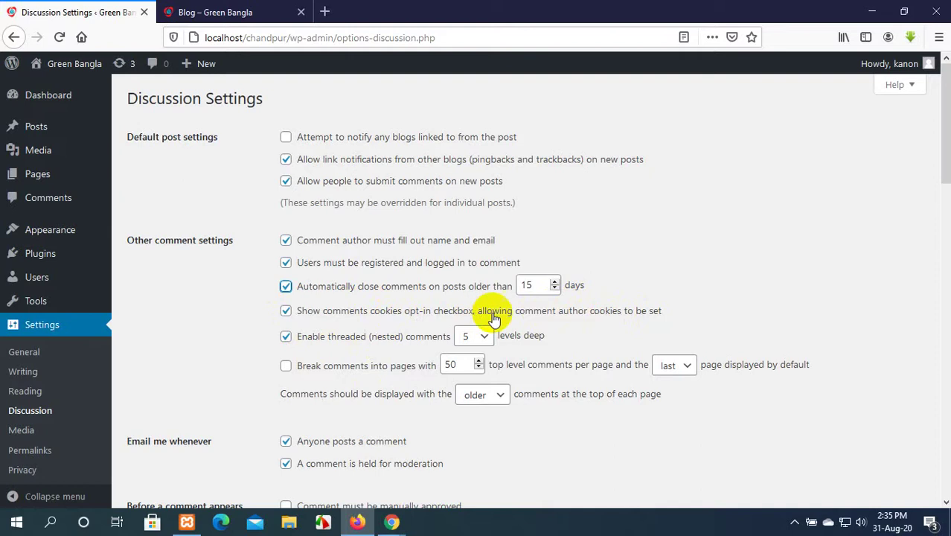
{"action": "left_click", "coordinate": [228, 313]}
{"action": "left_click", "coordinate": [41, 199]}
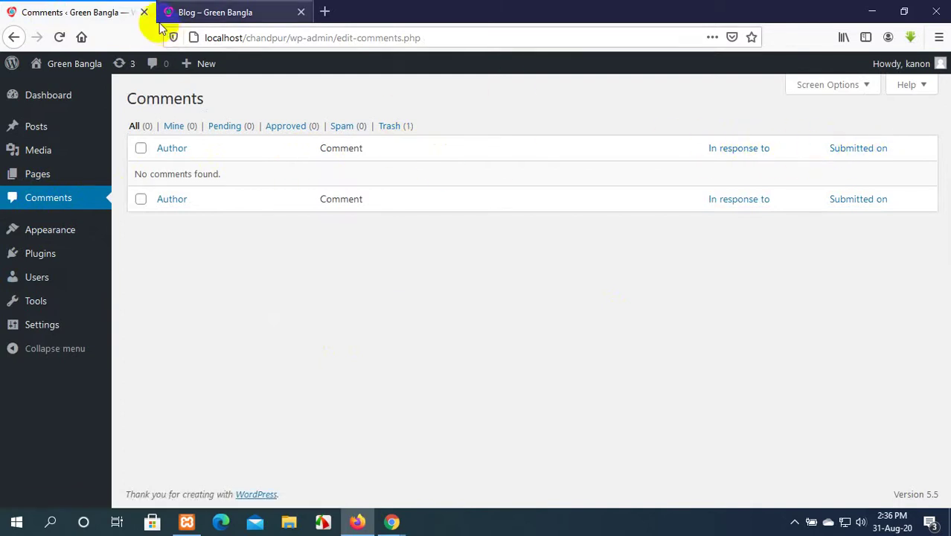
Return from the Comments list to Settings > Discussion in the admin sidebar.
{"action": "mouse_move", "coordinate": [30, 290]}
{"action": "mouse_move", "coordinate": [11, 322]}
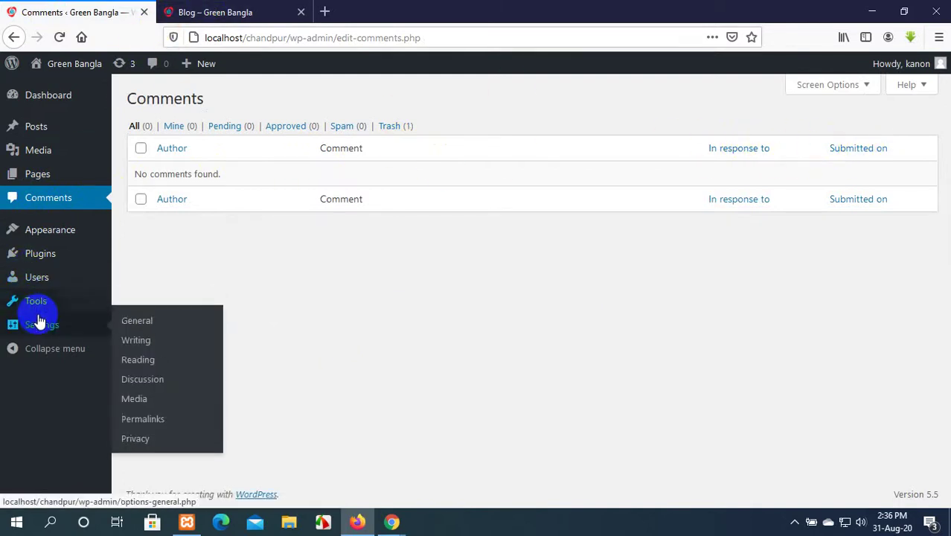
{"action": "left_click", "coordinate": [157, 387]}
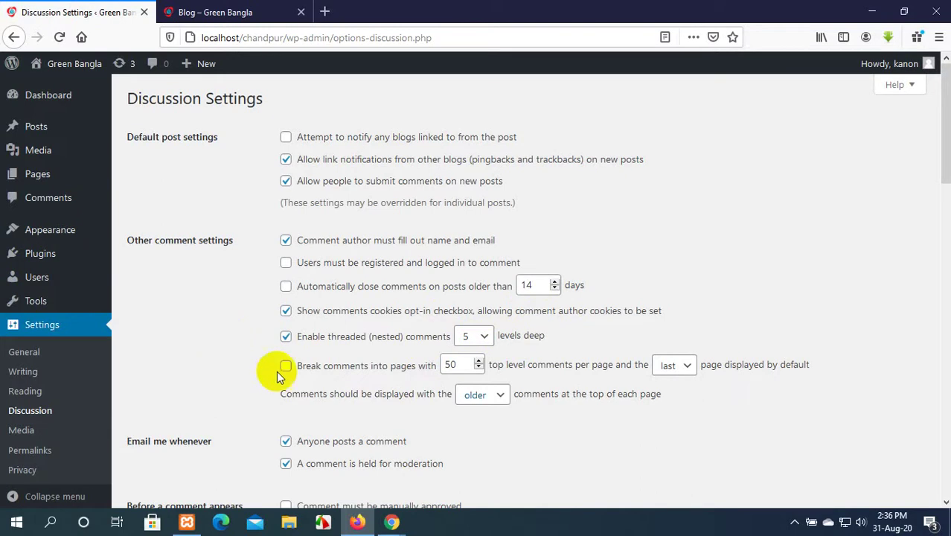
Admit the waiting participant to the Google Meet call, then minimise the Meet window.
{"action": "mouse_move", "coordinate": [387, 521]}
{"action": "left_click", "coordinate": [335, 475]}
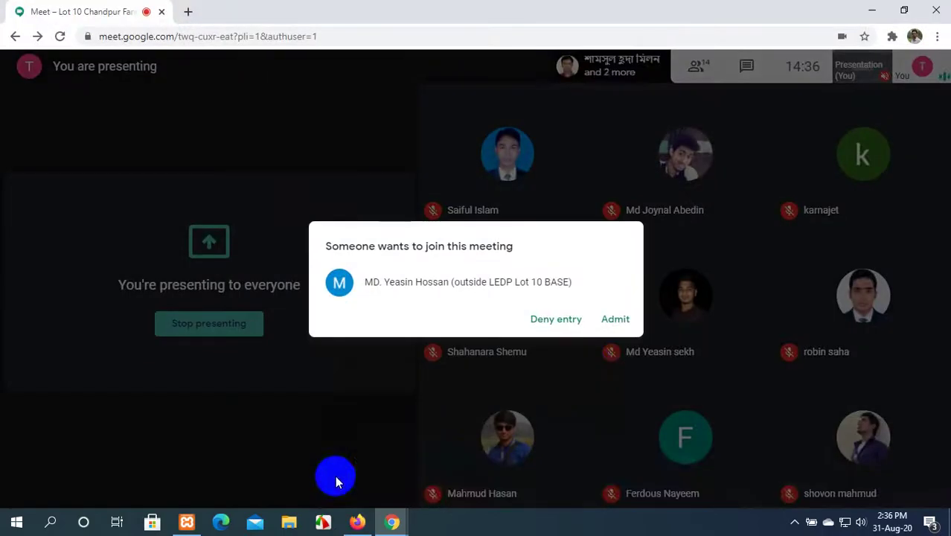
{"action": "left_click", "coordinate": [613, 319]}
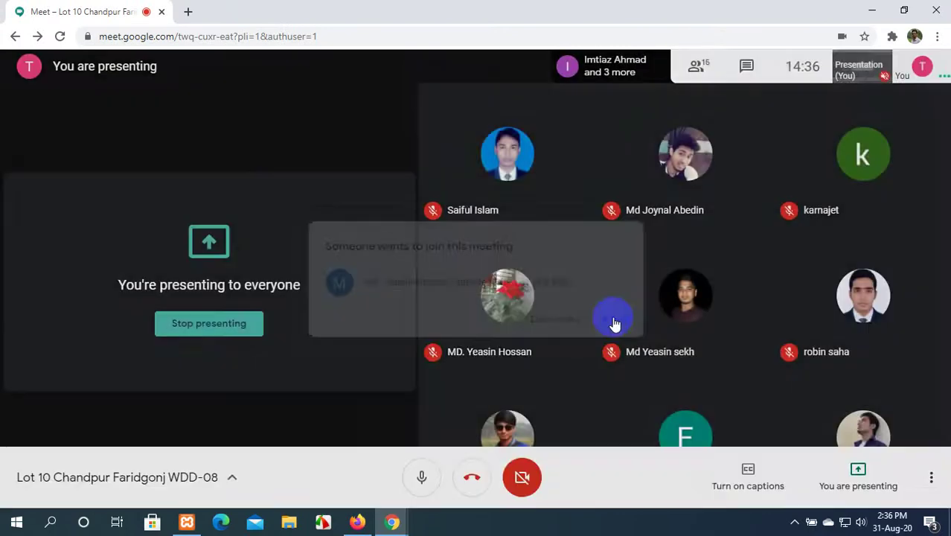
{"action": "left_click", "coordinate": [867, 9]}
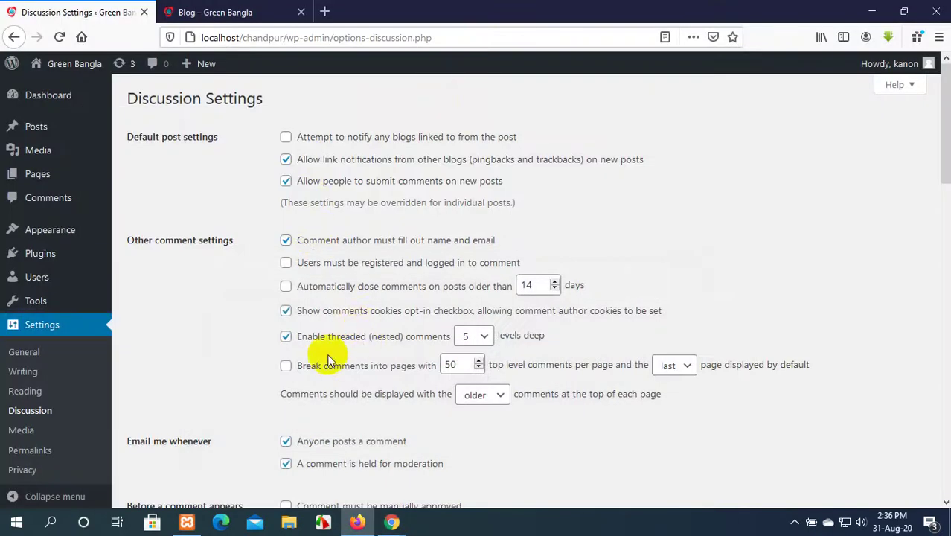
{"action": "left_click", "coordinate": [477, 337]}
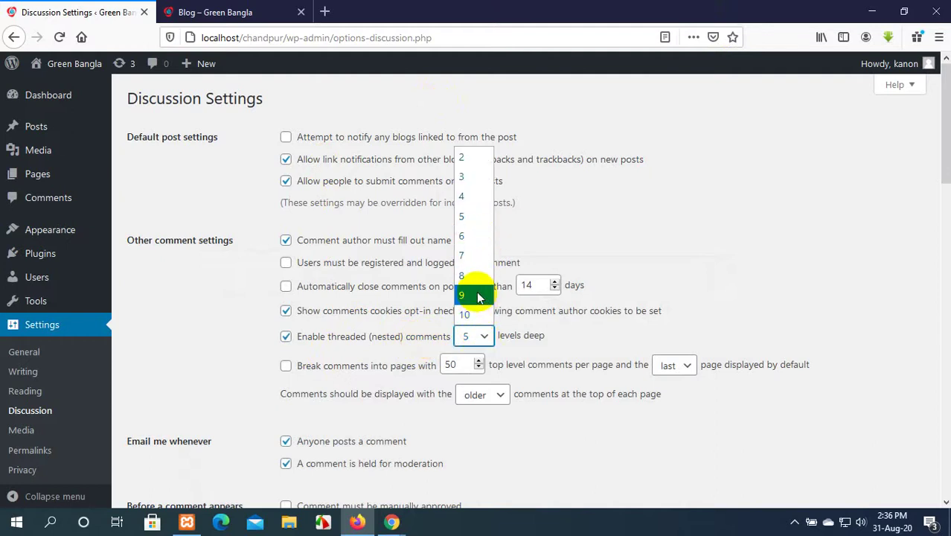
{"action": "left_click", "coordinate": [470, 314]}
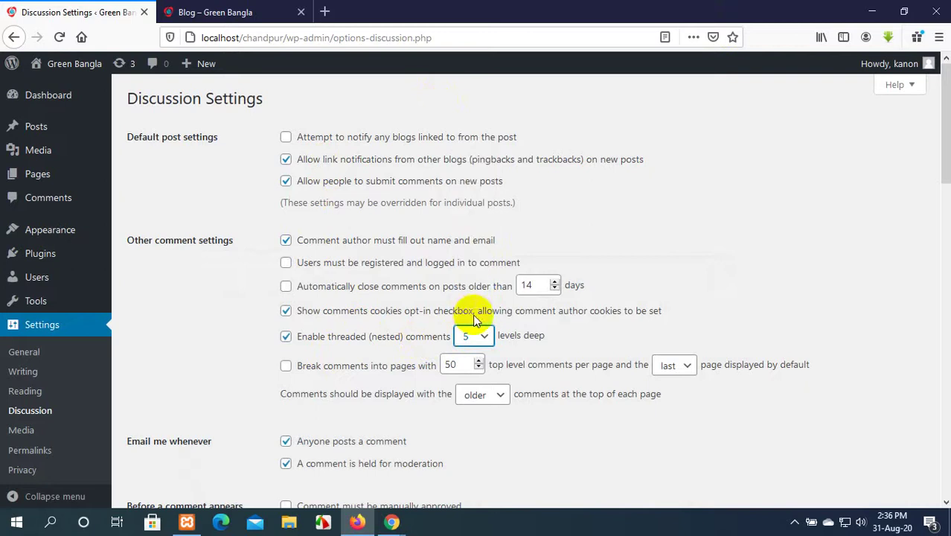
{"action": "left_click", "coordinate": [480, 337]}
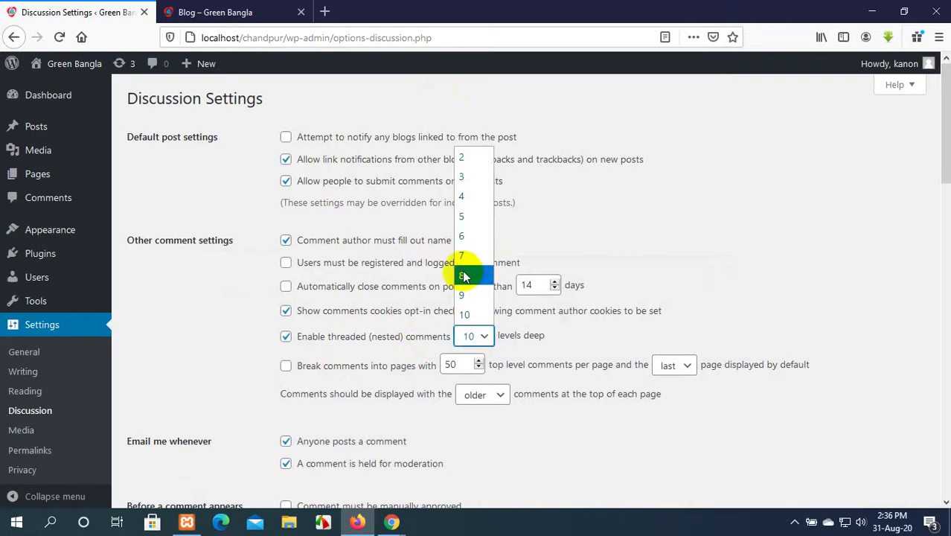
{"action": "left_click", "coordinate": [469, 216]}
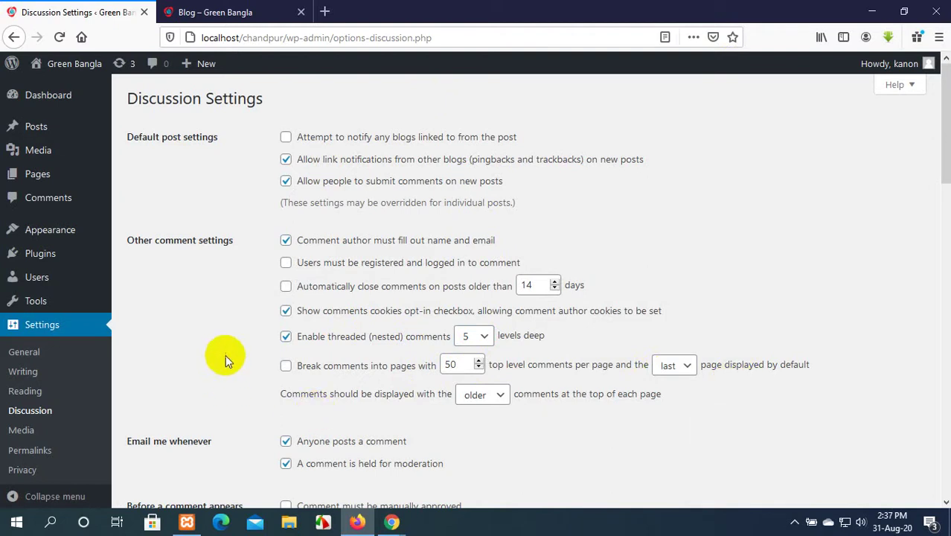
{"action": "left_click", "coordinate": [190, 12]}
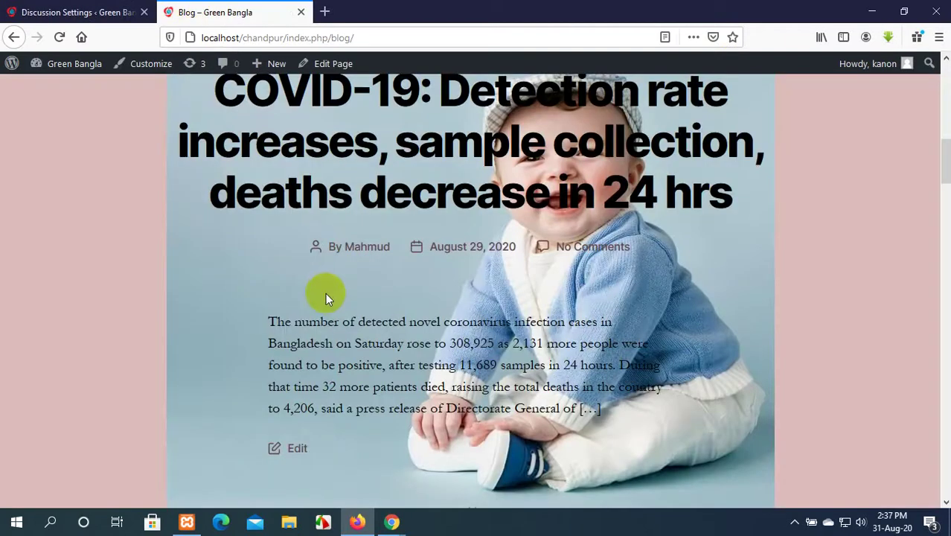
{"action": "scroll", "coordinate": [326, 293], "scroll_direction": "up", "scroll_amount": 8}
{"action": "scroll", "coordinate": [326, 295], "scroll_direction": "down", "scroll_amount": 9}
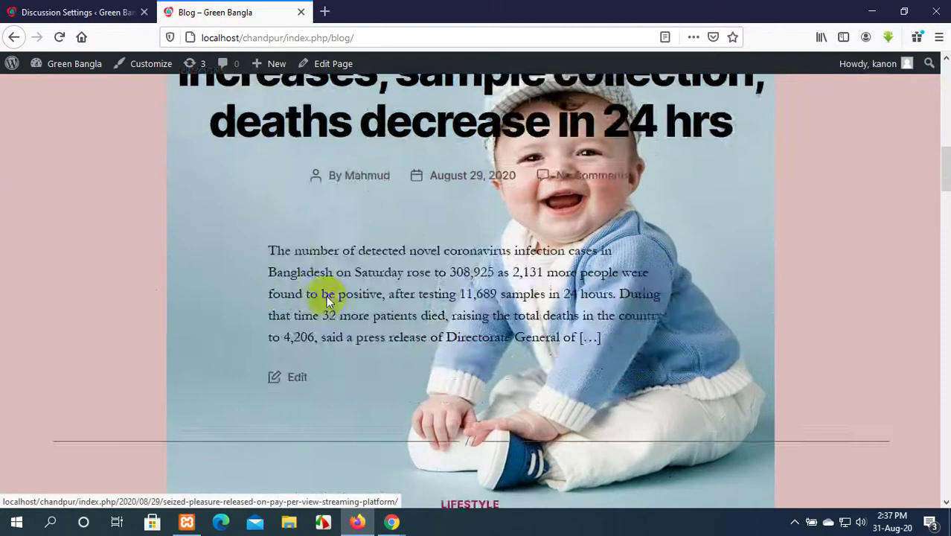
{"action": "scroll", "coordinate": [326, 296], "scroll_direction": "down", "scroll_amount": 20}
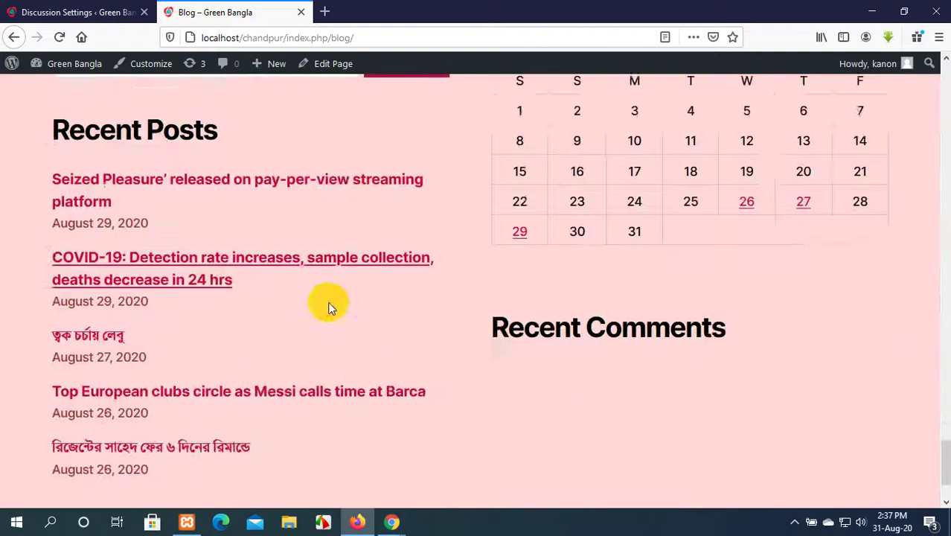
{"action": "scroll", "coordinate": [331, 307], "scroll_direction": "up", "scroll_amount": 18}
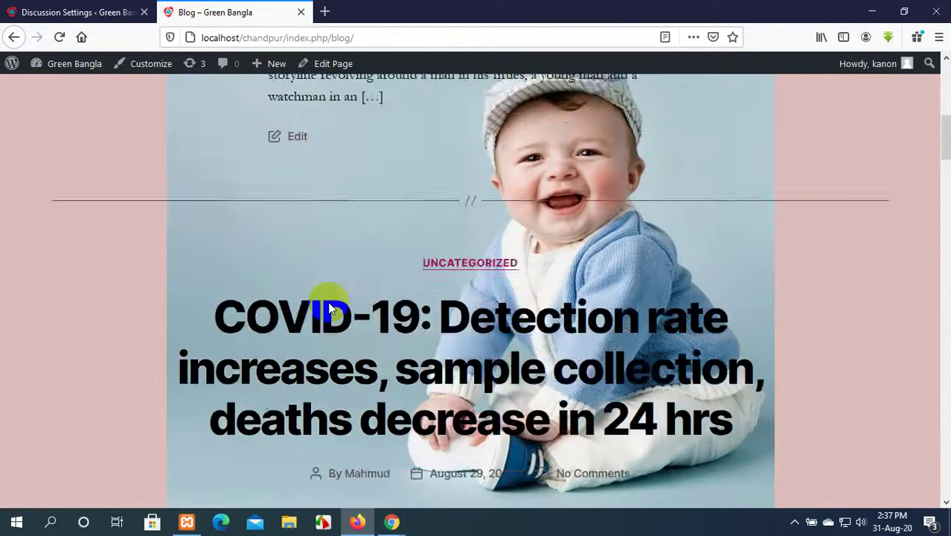
{"action": "scroll", "coordinate": [330, 307], "scroll_direction": "up", "scroll_amount": 7}
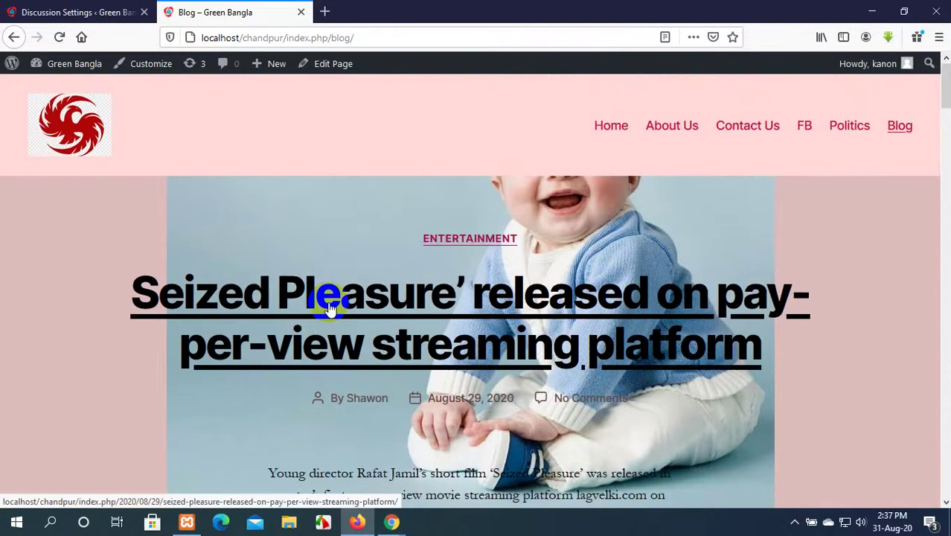
{"action": "scroll", "coordinate": [330, 308], "scroll_direction": "down", "scroll_amount": 3}
{"action": "scroll", "coordinate": [330, 307], "scroll_direction": "up", "scroll_amount": 3}
{"action": "scroll", "coordinate": [331, 307], "scroll_direction": "down", "scroll_amount": 12}
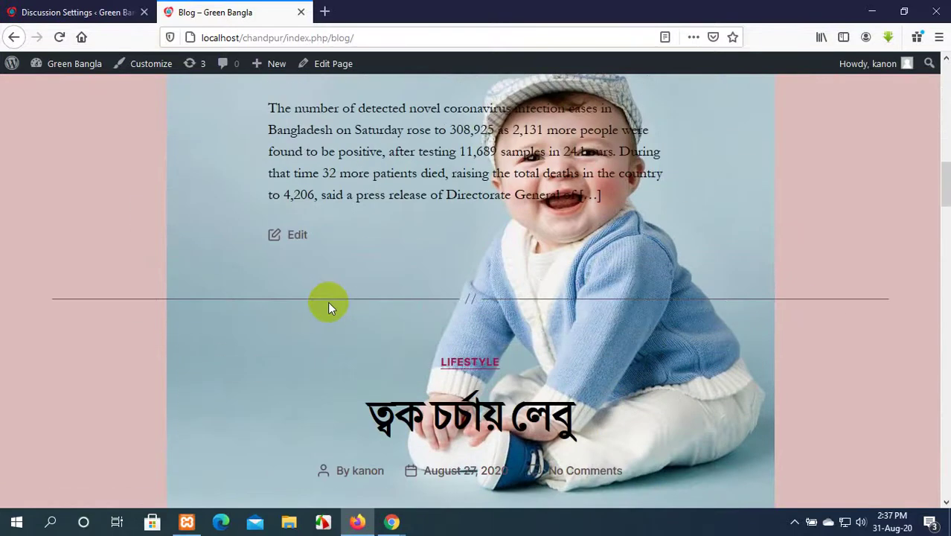
{"action": "scroll", "coordinate": [328, 301], "scroll_direction": "down", "scroll_amount": 10}
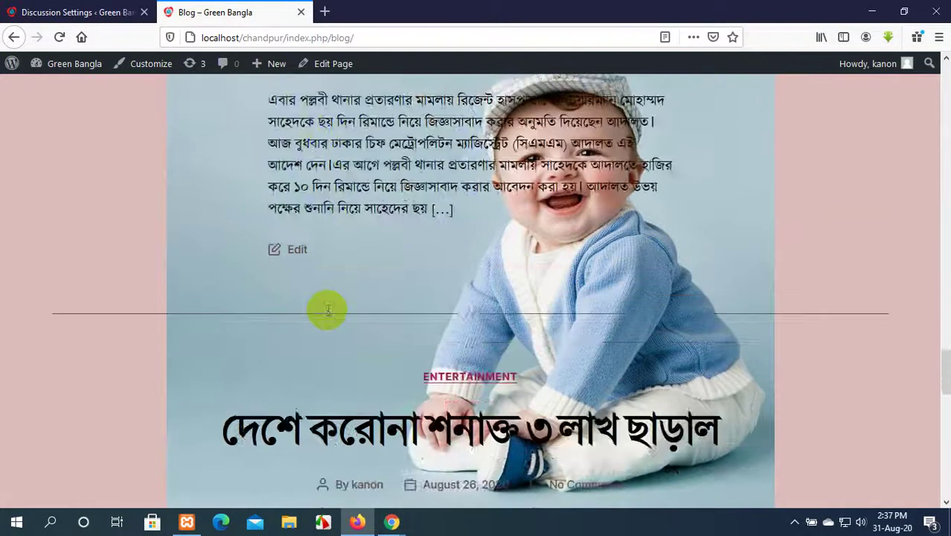
{"action": "scroll", "coordinate": [327, 309], "scroll_direction": "down", "scroll_amount": 7}
{"action": "scroll", "coordinate": [328, 311], "scroll_direction": "up", "scroll_amount": 3}
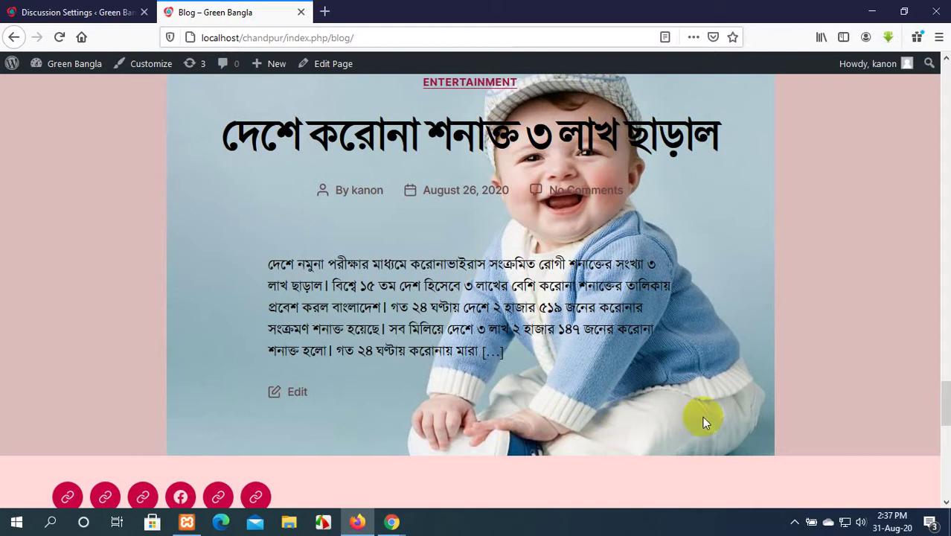
{"action": "left_click", "coordinate": [82, 12]}
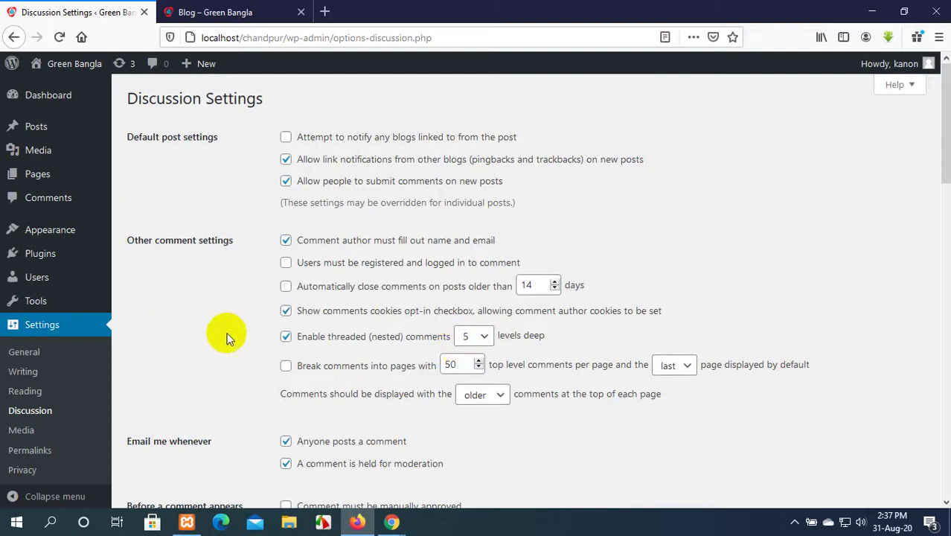
{"action": "left_click", "coordinate": [286, 365]}
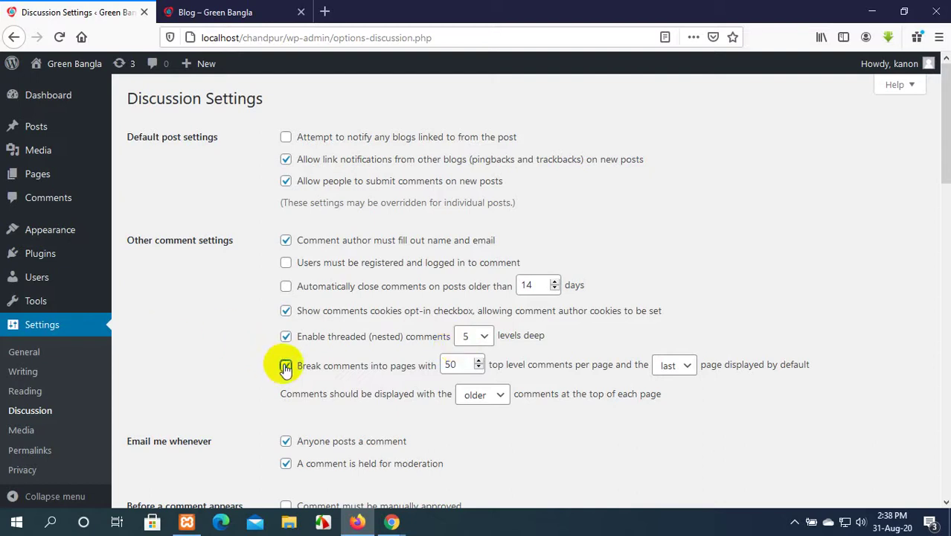
Nudge the comments-per-page value up and down, ending at 50 top-level comments.
{"action": "left_click", "coordinate": [477, 361]}
{"action": "left_click", "coordinate": [477, 361]}
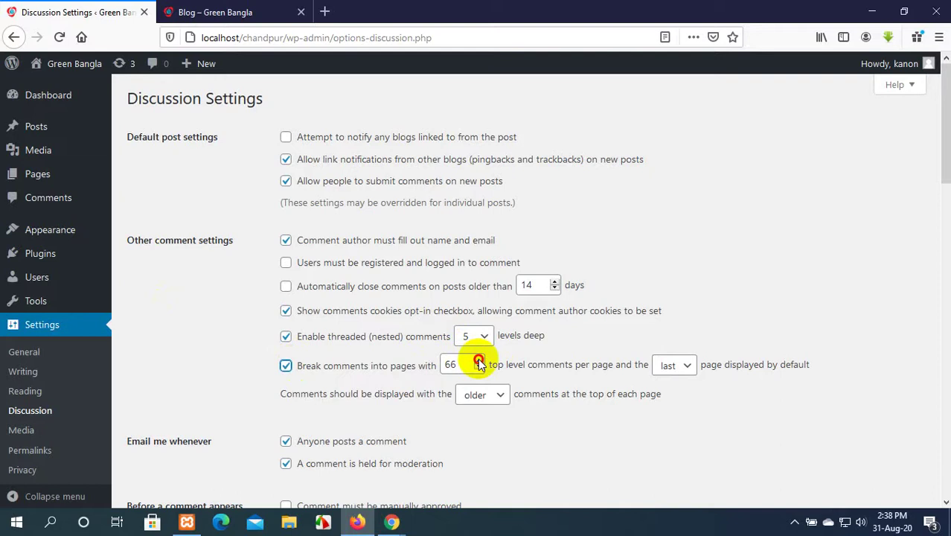
{"action": "left_click", "coordinate": [477, 361]}
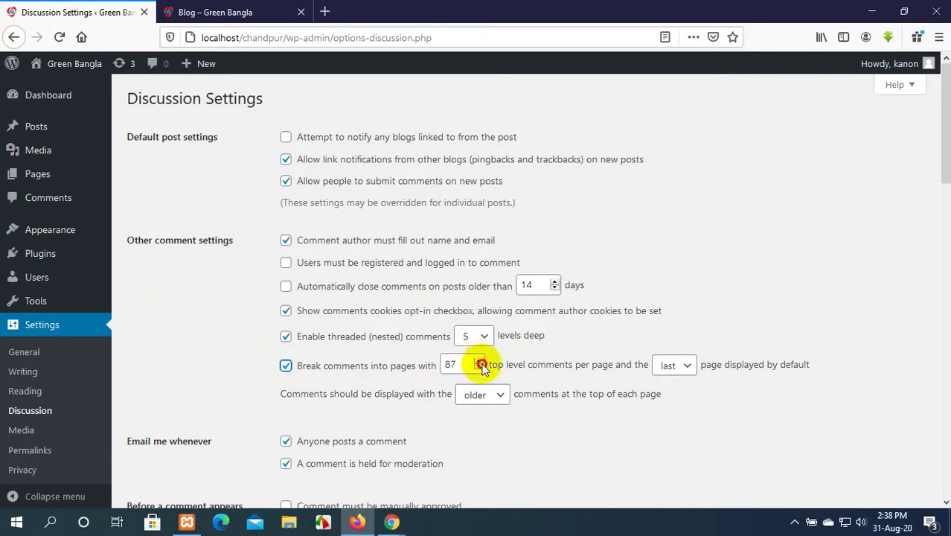
{"action": "left_click", "coordinate": [478, 367]}
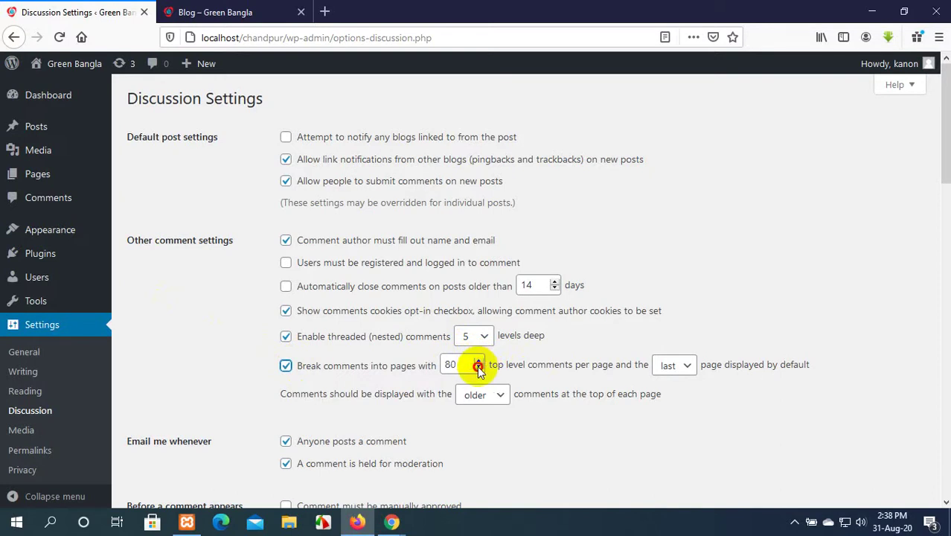
{"action": "left_click", "coordinate": [477, 368]}
{"action": "left_click", "coordinate": [477, 361]}
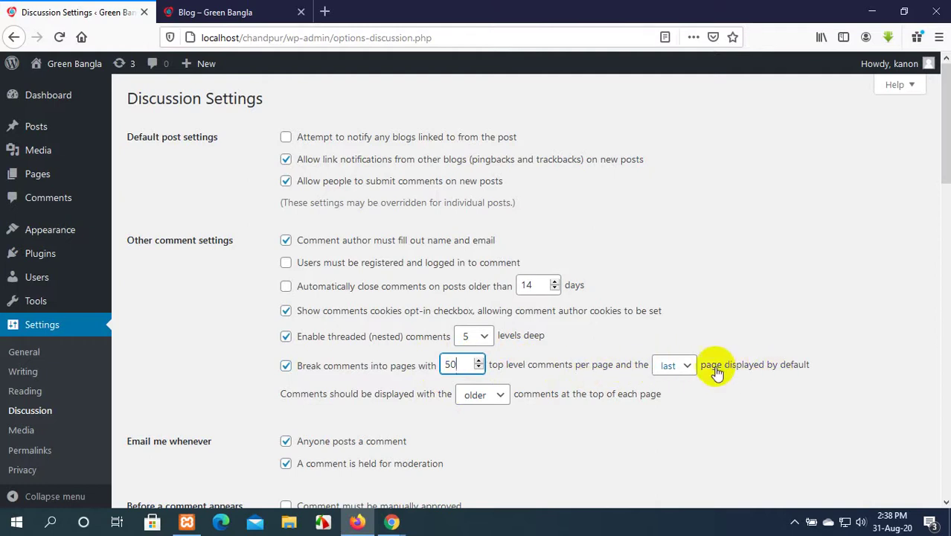
{"action": "left_click", "coordinate": [684, 365]}
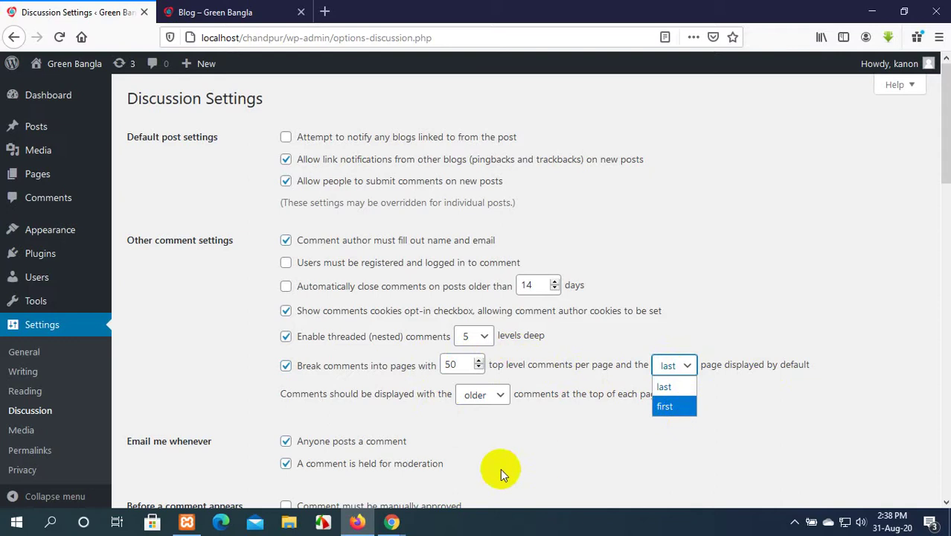
{"action": "left_click", "coordinate": [391, 522]}
{"action": "left_click", "coordinate": [374, 473]}
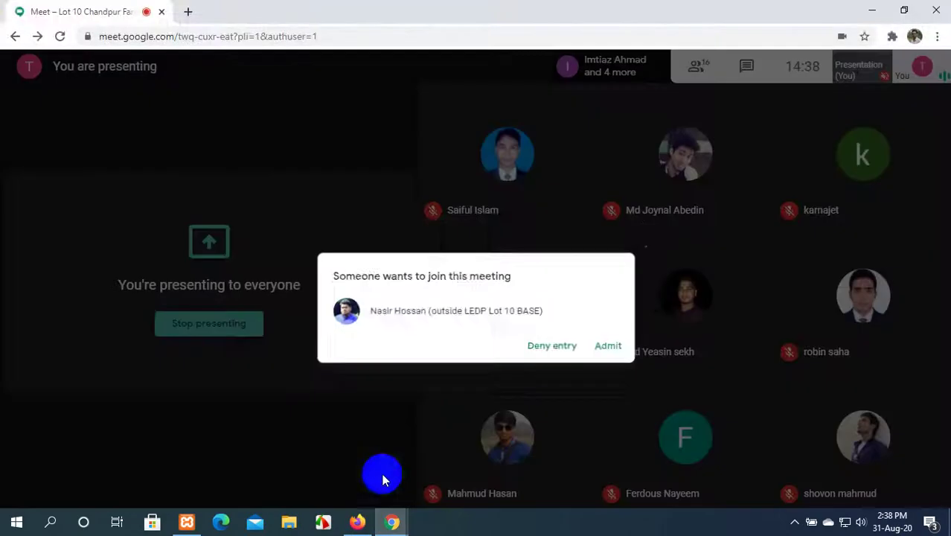
{"action": "left_click", "coordinate": [615, 320]}
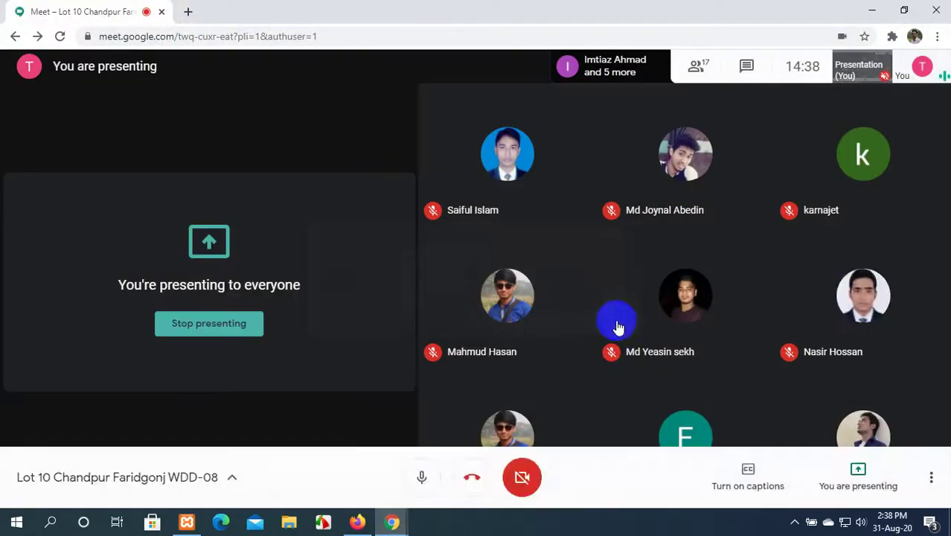
{"action": "mouse_move", "coordinate": [399, 527]}
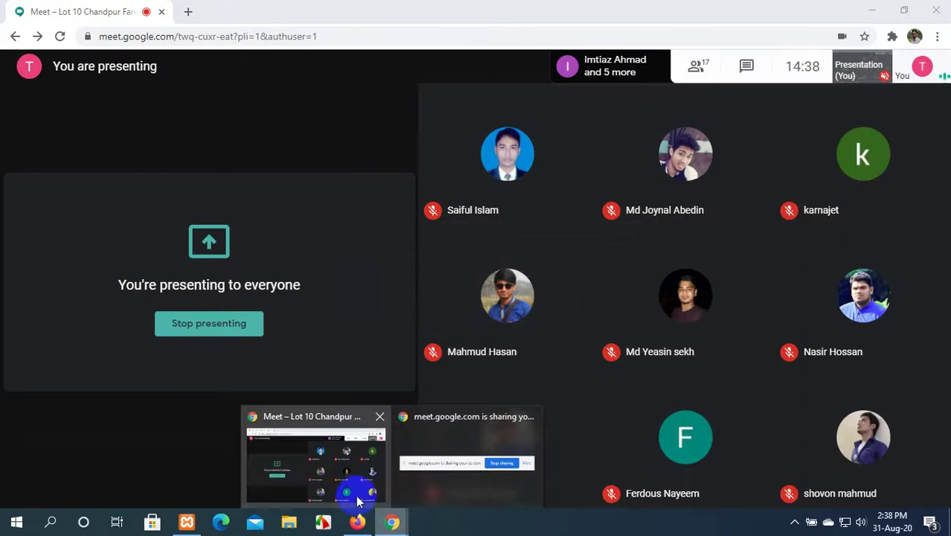
{"action": "left_click", "coordinate": [357, 521]}
{"action": "left_click", "coordinate": [676, 366]}
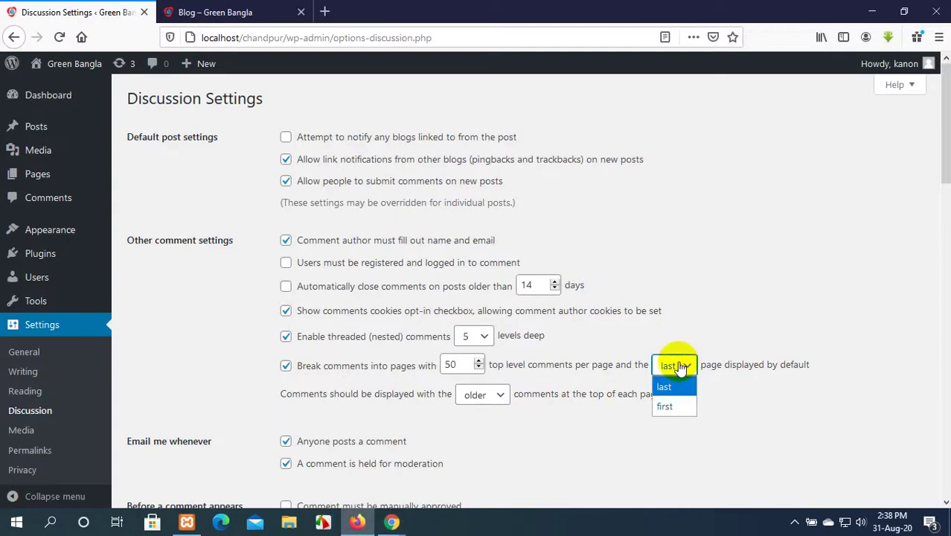
{"action": "left_click", "coordinate": [777, 280]}
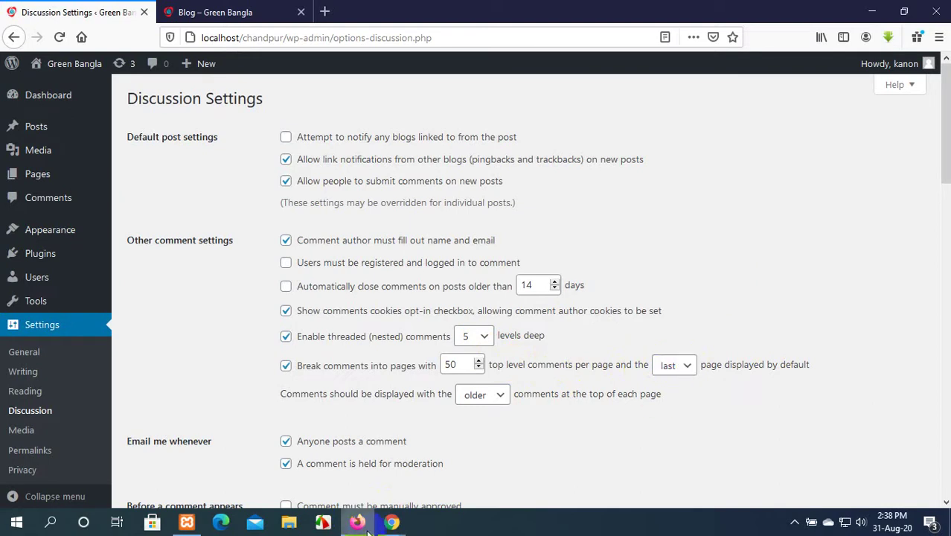
Admit the waiting person to the Google Meet call and minimise the meeting.
{"action": "mouse_move", "coordinate": [380, 513]}
{"action": "left_click", "coordinate": [344, 480]}
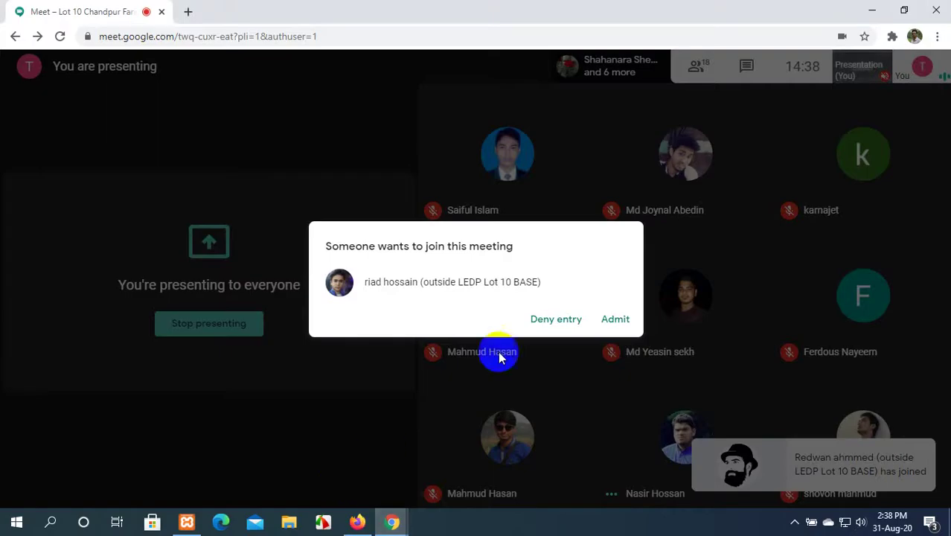
{"action": "left_click", "coordinate": [615, 319]}
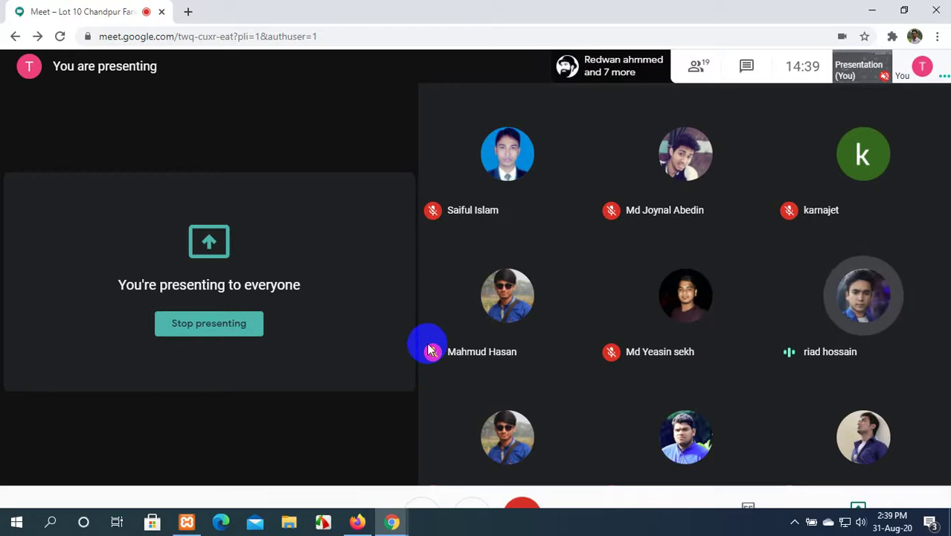
{"action": "mouse_move", "coordinate": [429, 349]}
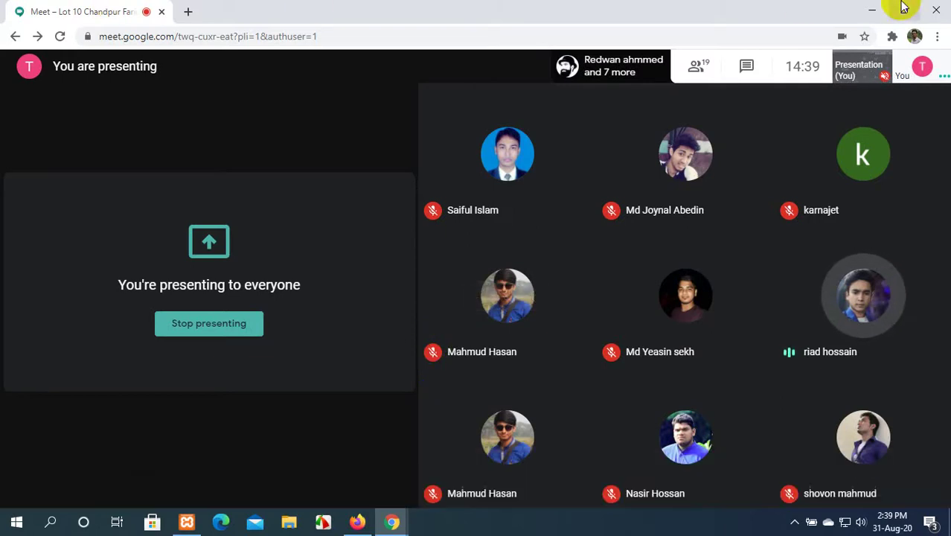
{"action": "left_click", "coordinate": [871, 9]}
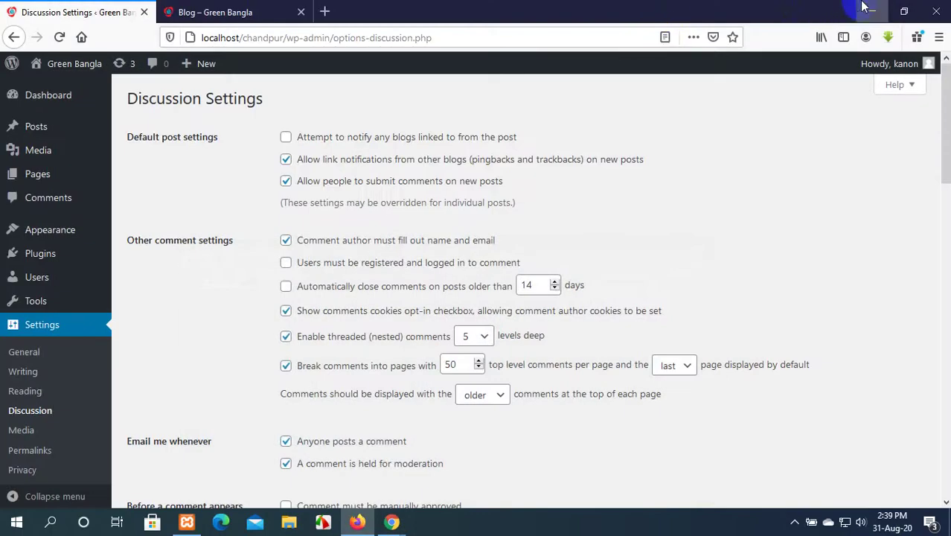
Refresh the desktop, check the Meet window, then bring Discussion Settings back to front.
{"action": "left_click", "coordinate": [871, 10]}
{"action": "right_click", "coordinate": [738, 40]}
{"action": "left_click", "coordinate": [767, 82]}
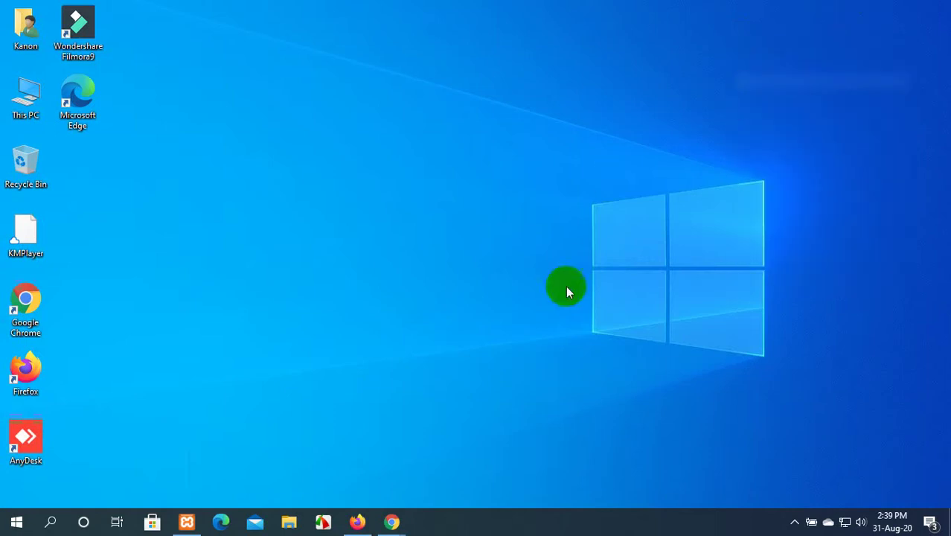
{"action": "mouse_move", "coordinate": [402, 530]}
{"action": "left_click", "coordinate": [343, 487]}
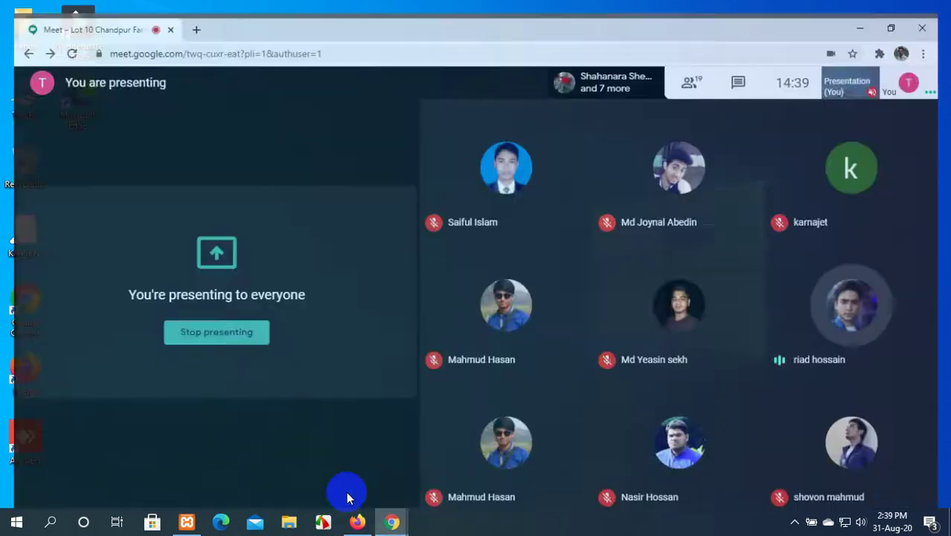
{"action": "mouse_move", "coordinate": [360, 521]}
{"action": "left_click", "coordinate": [378, 465]}
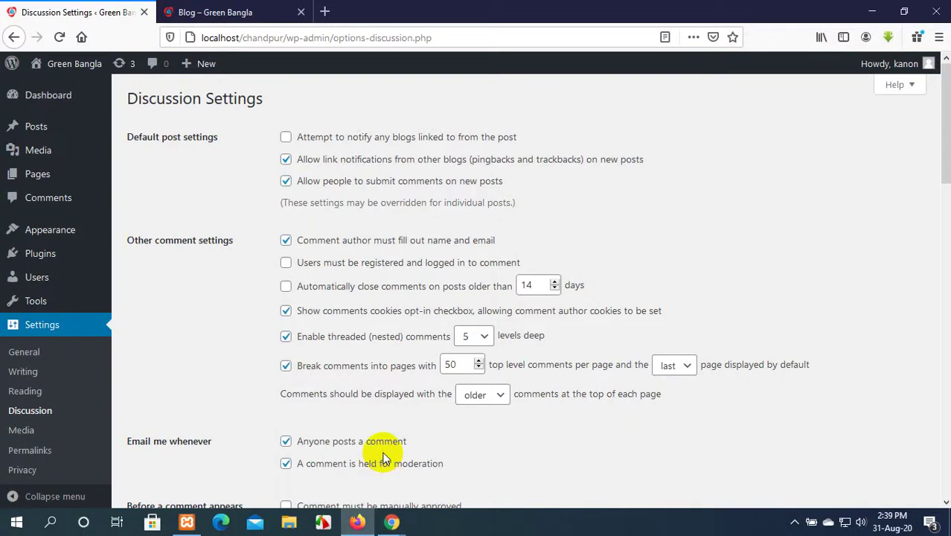
Scroll through the Discussion Settings options, then bring the Google Meet window forward.
{"action": "scroll", "coordinate": [383, 457], "scroll_direction": "down", "scroll_amount": 12}
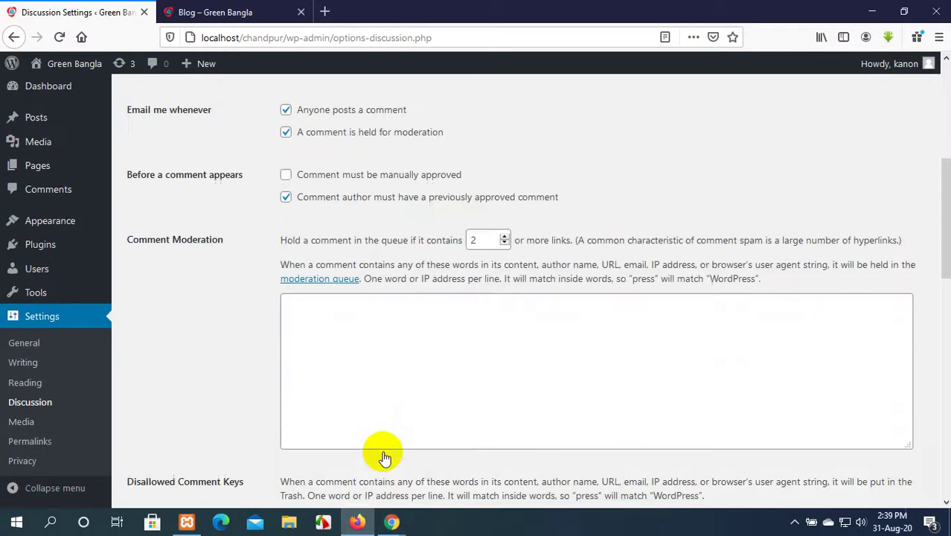
{"action": "scroll", "coordinate": [382, 457], "scroll_direction": "down", "scroll_amount": 2}
{"action": "scroll", "coordinate": [380, 452], "scroll_direction": "up", "scroll_amount": 18}
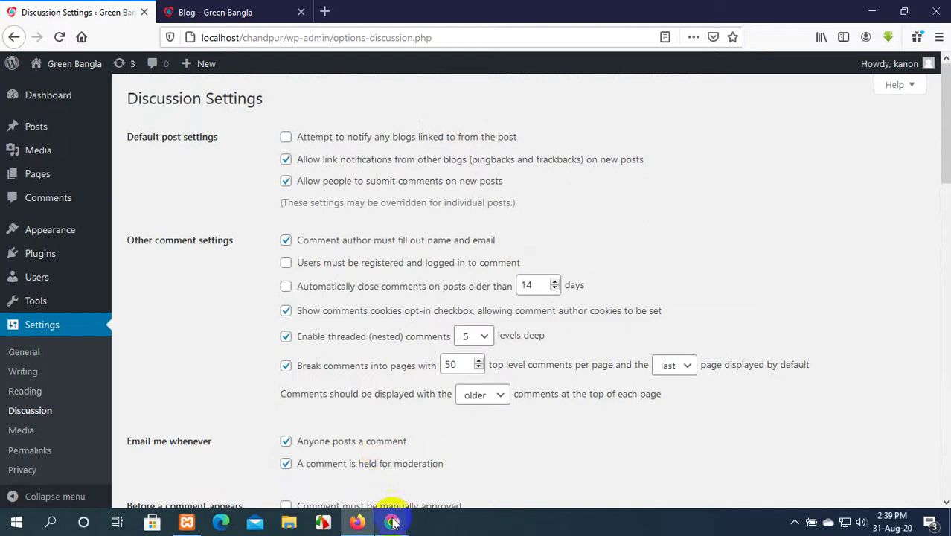
{"action": "left_click", "coordinate": [392, 521]}
{"action": "left_click", "coordinate": [352, 474]}
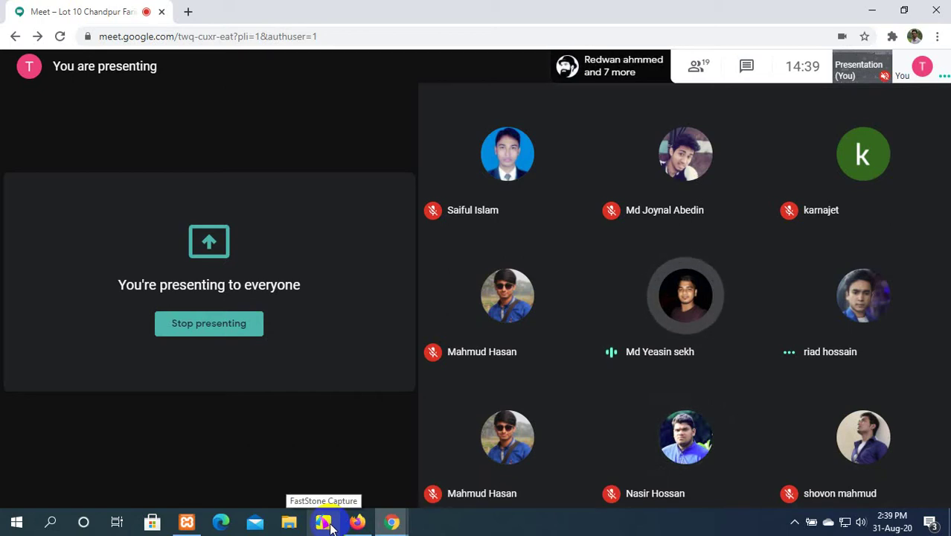
Leave the Meet window and bring the Firefox Discussion Settings window back to front.
{"action": "left_click", "coordinate": [331, 526]}
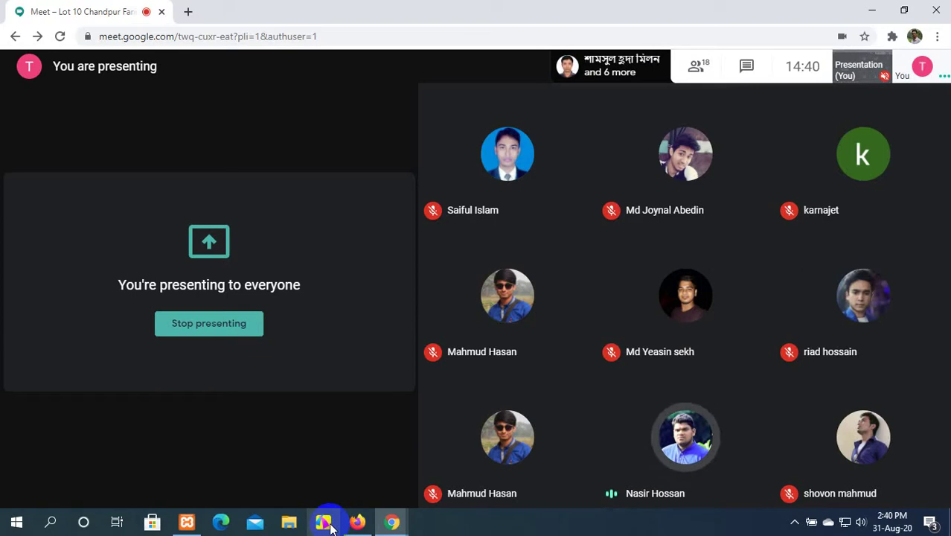
{"action": "left_click", "coordinate": [388, 525]}
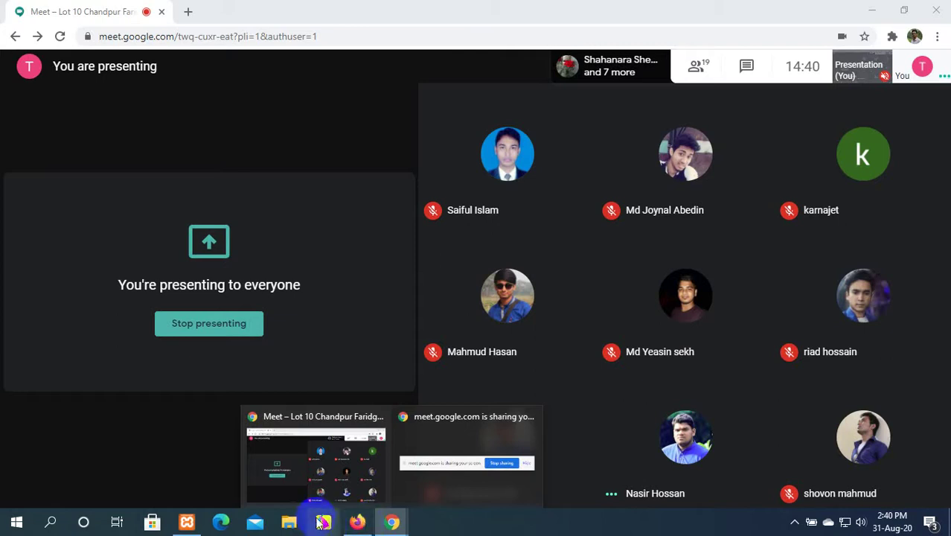
{"action": "left_click", "coordinate": [359, 524]}
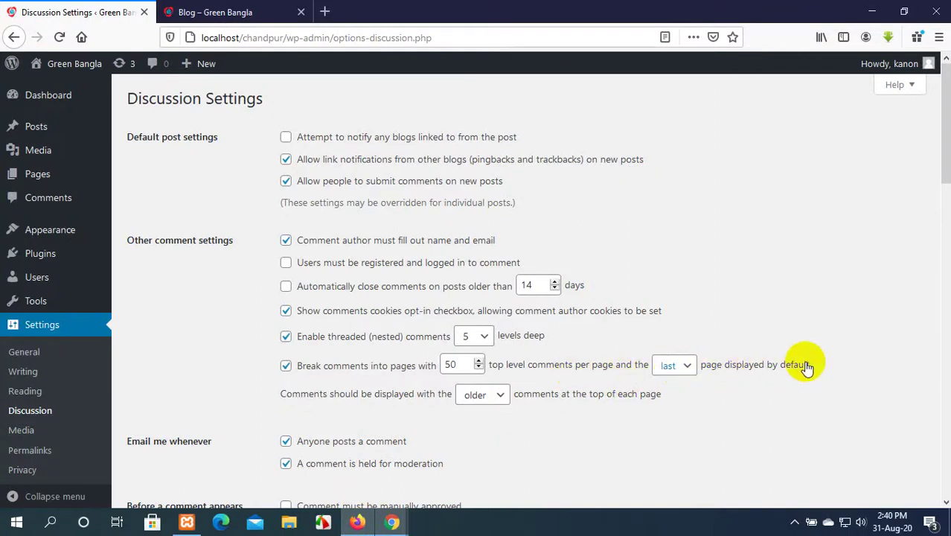
Change the default comment page from 'last' to 'first'.
{"action": "left_click", "coordinate": [689, 370]}
{"action": "left_click", "coordinate": [680, 404]}
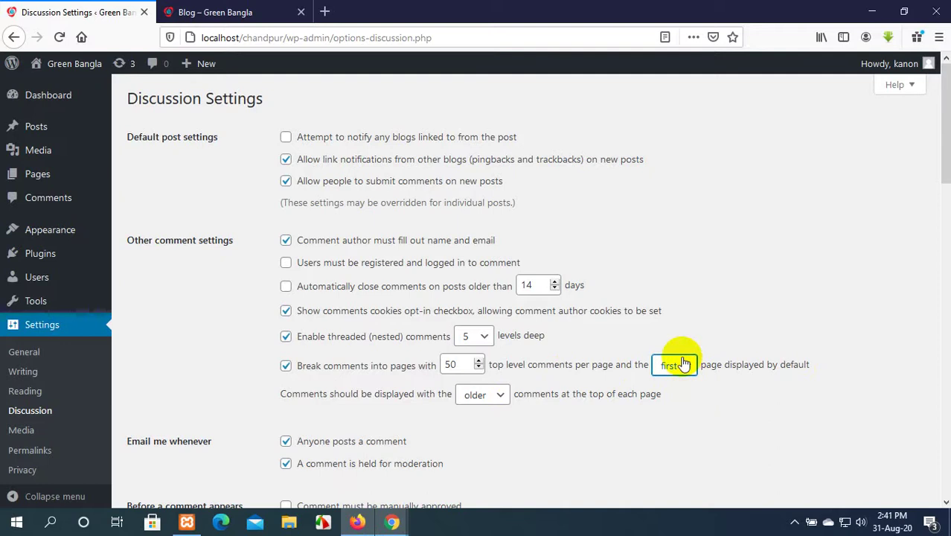
{"action": "scroll", "coordinate": [683, 362], "scroll_direction": "down", "scroll_amount": 2}
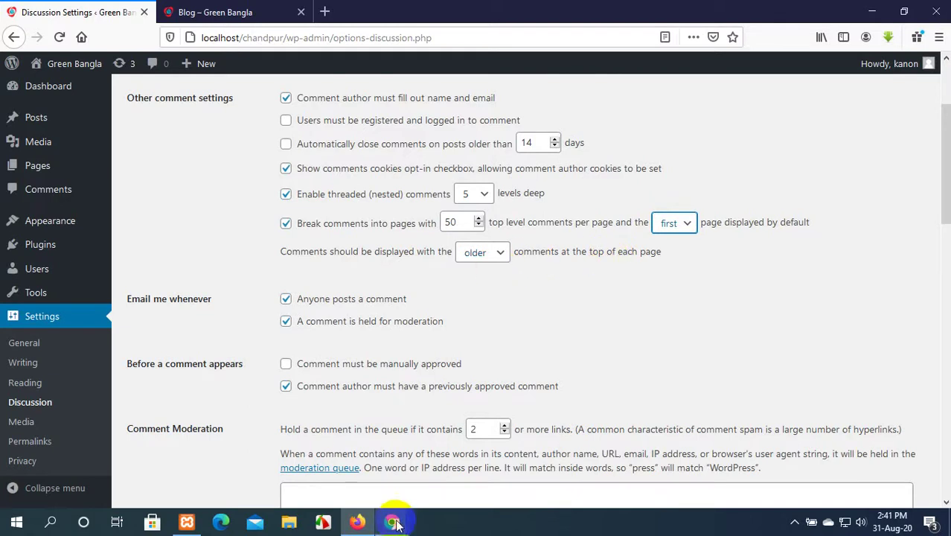
Admit the waiting participant in Google Meet and return to Discussion Settings.
{"action": "mouse_move", "coordinate": [394, 523]}
{"action": "left_click", "coordinate": [339, 462]}
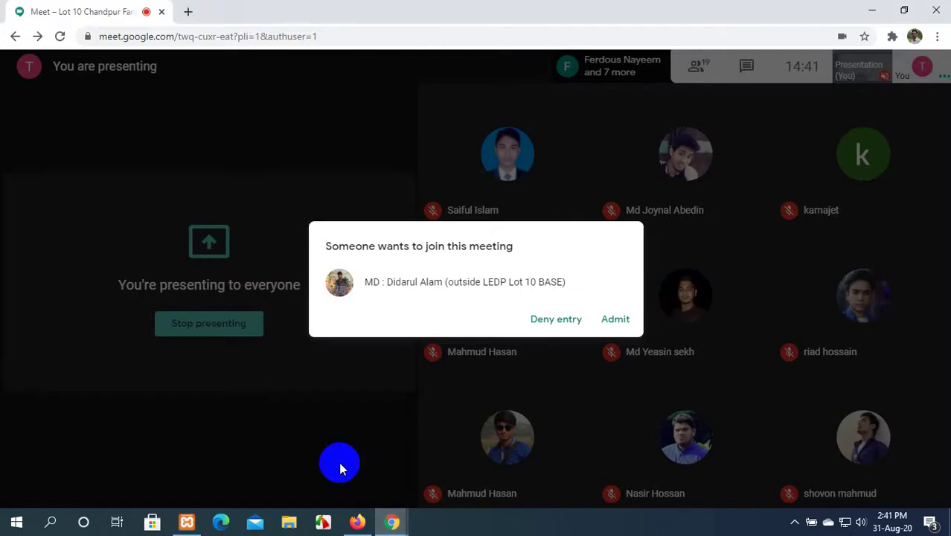
{"action": "left_click", "coordinate": [617, 326]}
{"action": "left_click", "coordinate": [358, 523]}
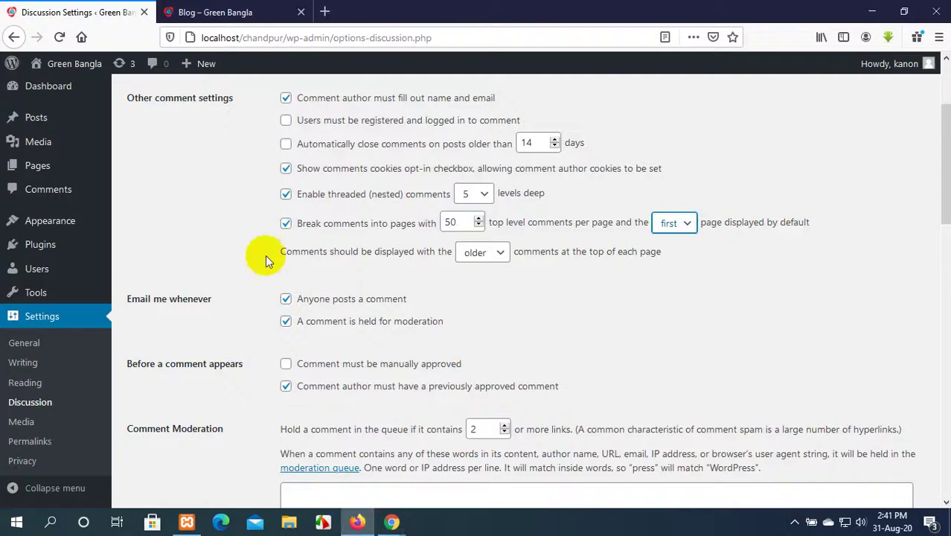
{"action": "scroll", "coordinate": [534, 264], "scroll_direction": "down", "scroll_amount": 2}
{"action": "scroll", "coordinate": [534, 265], "scroll_direction": "up", "scroll_amount": 5}
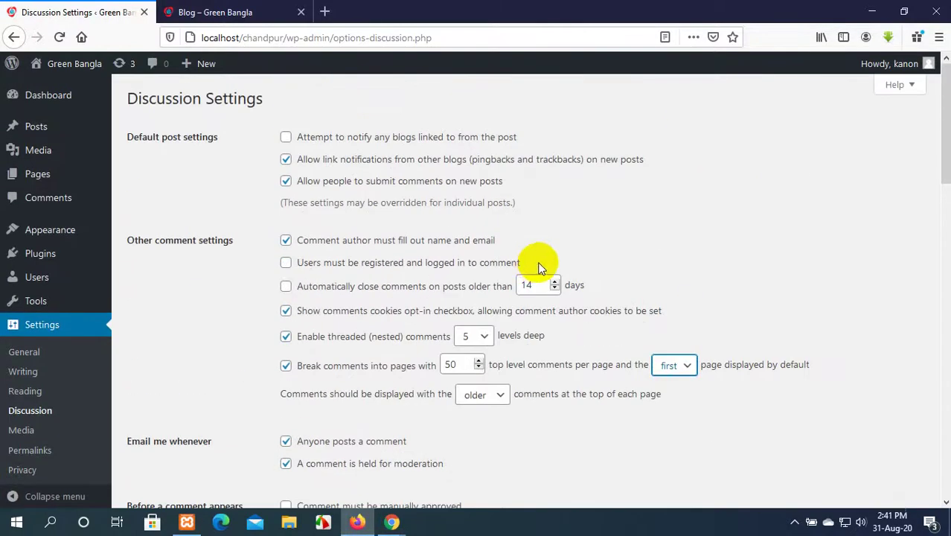
{"action": "scroll", "coordinate": [540, 267], "scroll_direction": "down", "scroll_amount": 2}
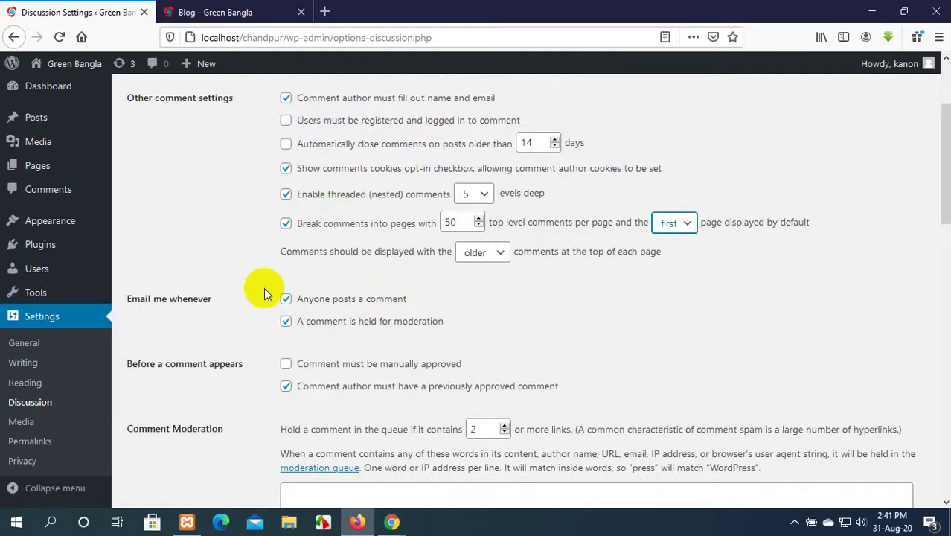
{"action": "left_click", "coordinate": [286, 301]}
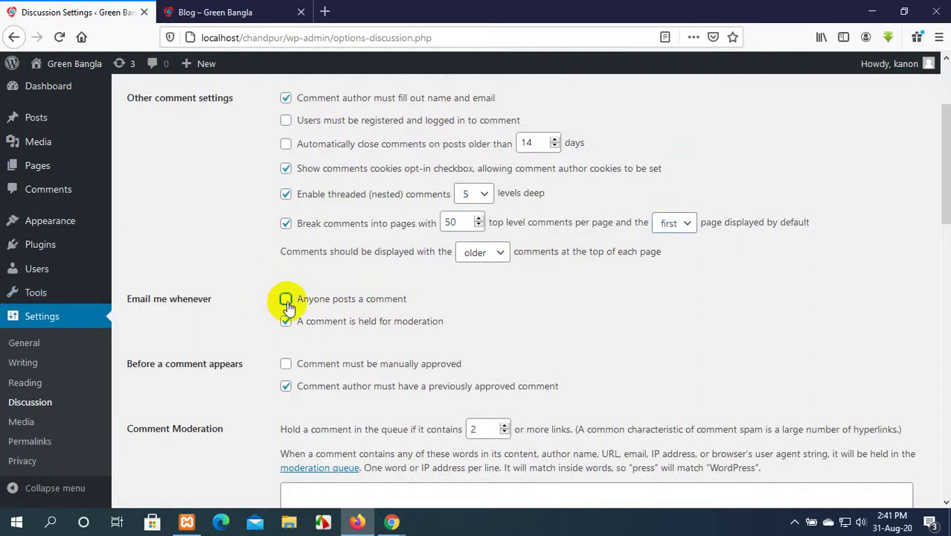
{"action": "left_click", "coordinate": [287, 300]}
{"action": "left_click", "coordinate": [287, 299]}
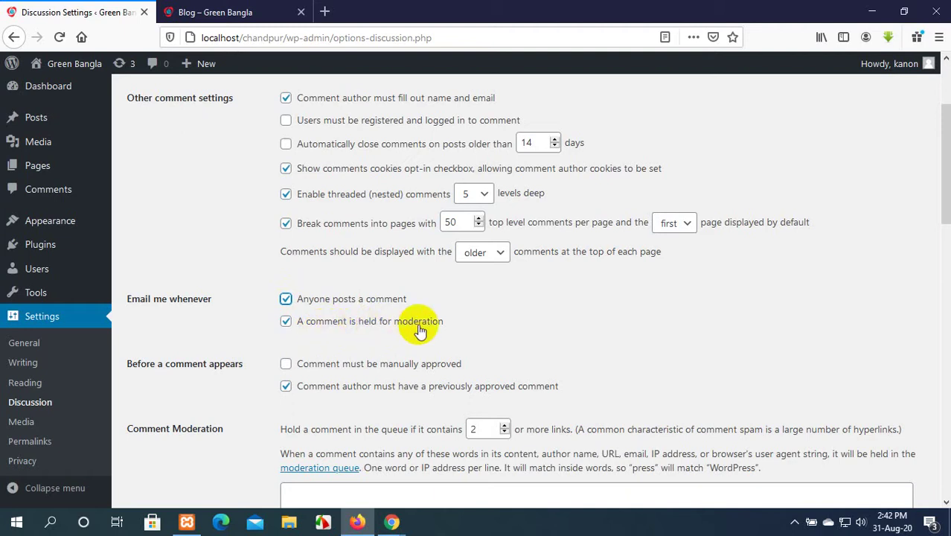
{"action": "left_click", "coordinate": [285, 321]}
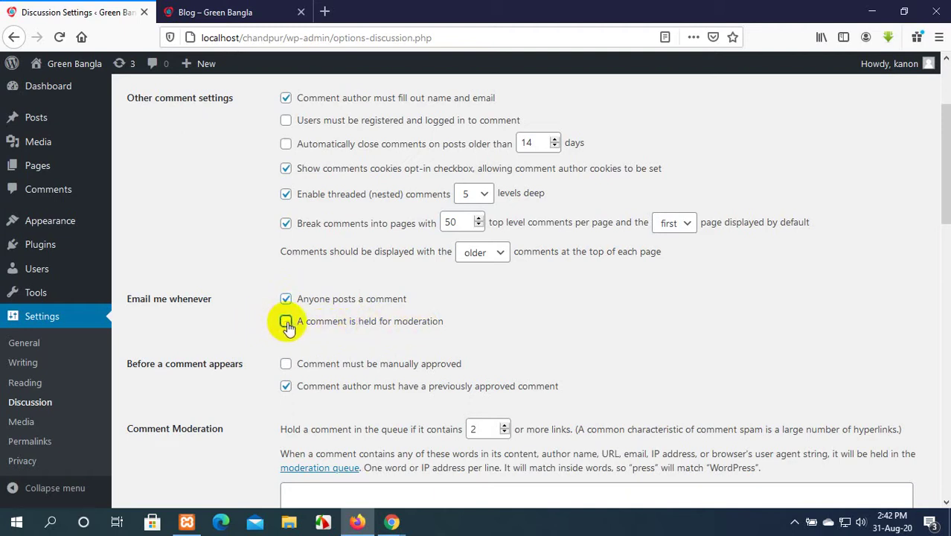
{"action": "left_click", "coordinate": [288, 326]}
{"action": "left_click", "coordinate": [287, 321]}
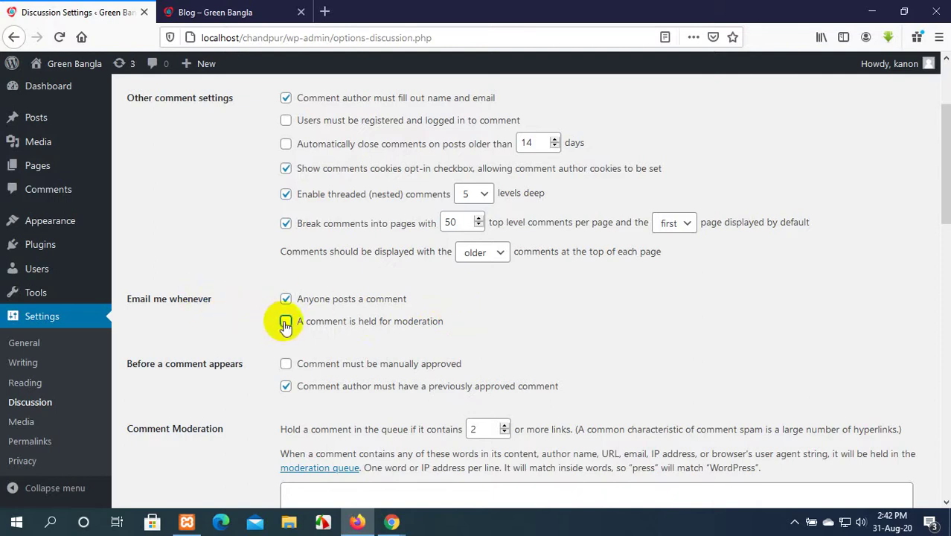
{"action": "left_click", "coordinate": [286, 323]}
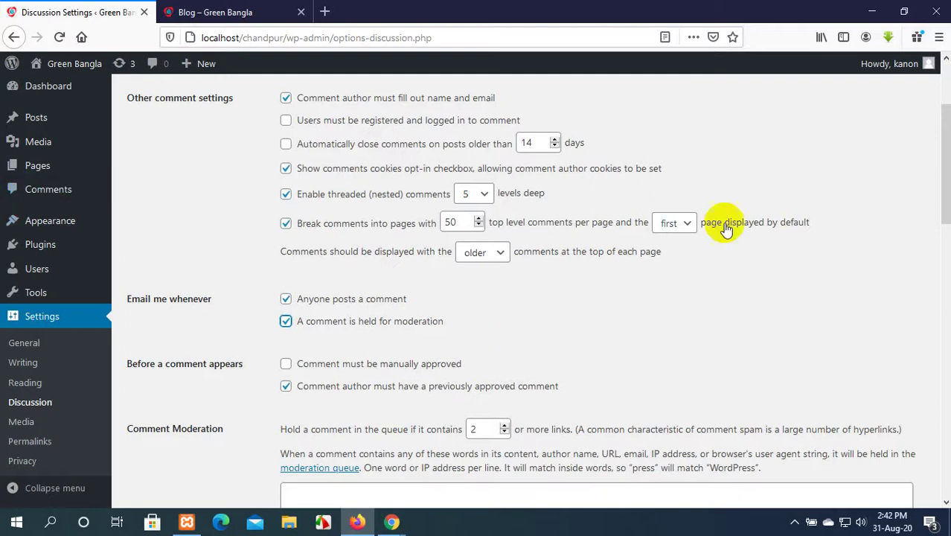
{"action": "scroll", "coordinate": [517, 288], "scroll_direction": "down", "scroll_amount": 2}
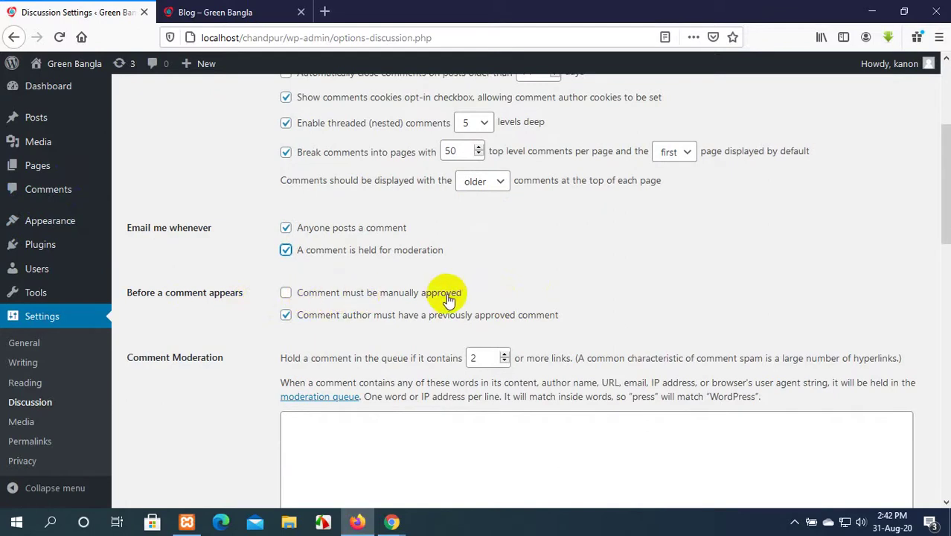
Turn on 'Comment must be manually approved', then view the Blog – Green Bangla page.
{"action": "left_click", "coordinate": [286, 293]}
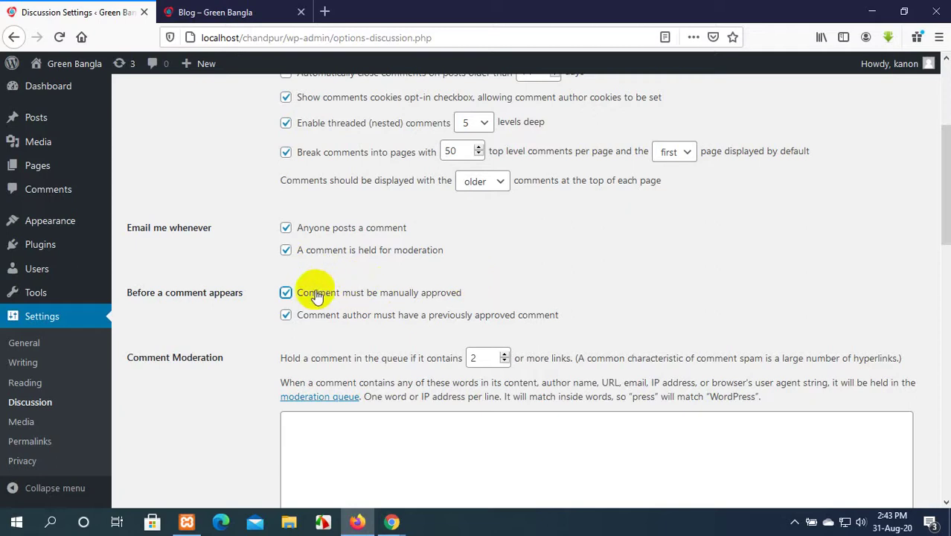
{"action": "left_click", "coordinate": [286, 294]}
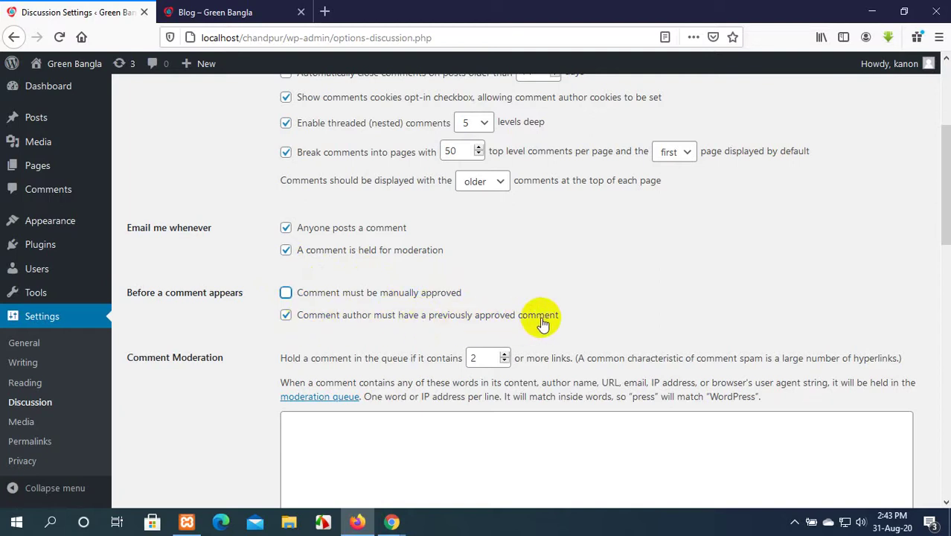
{"action": "left_click", "coordinate": [286, 293]}
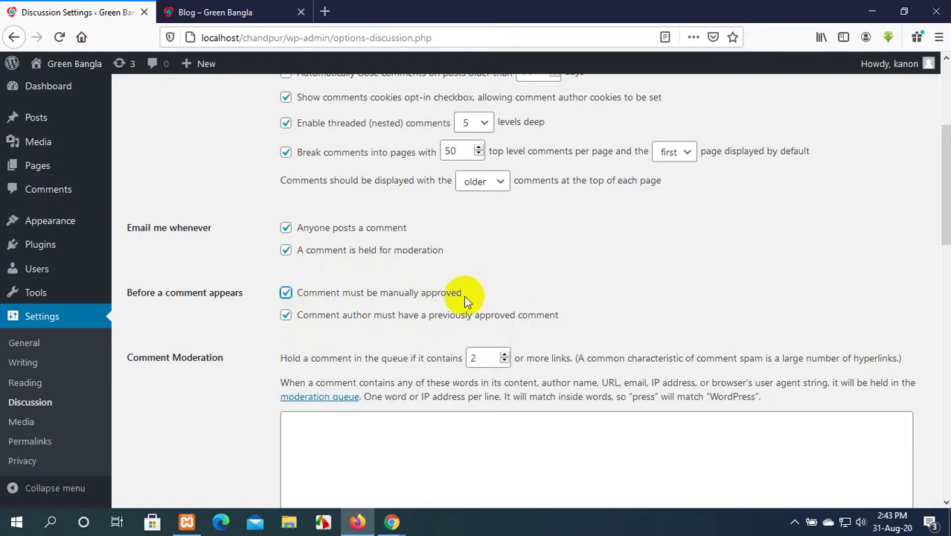
{"action": "left_click", "coordinate": [216, 12]}
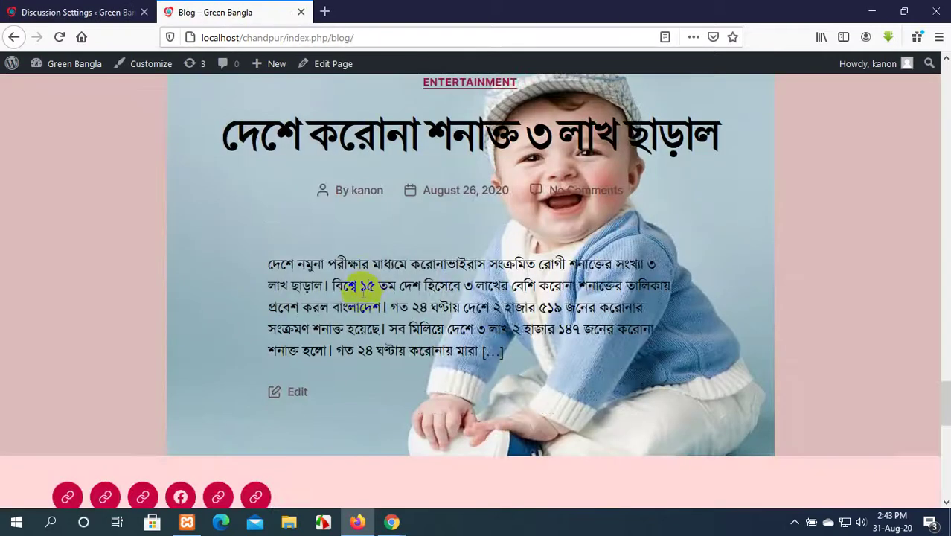
Scroll through the posts on the Green Bangla blog page.
{"action": "scroll", "coordinate": [362, 288], "scroll_direction": "up", "scroll_amount": 5}
{"action": "scroll", "coordinate": [363, 296], "scroll_direction": "up", "scroll_amount": 3}
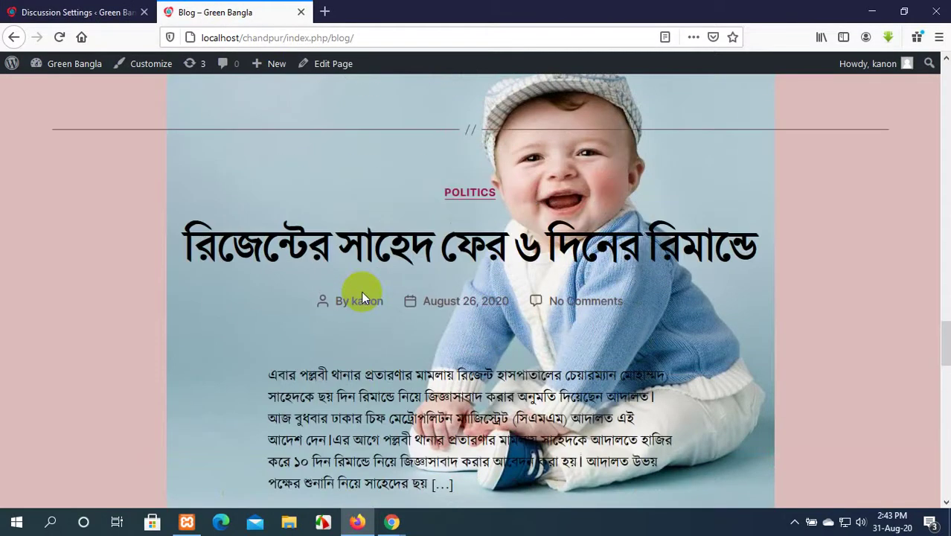
{"action": "left_click", "coordinate": [97, 11]}
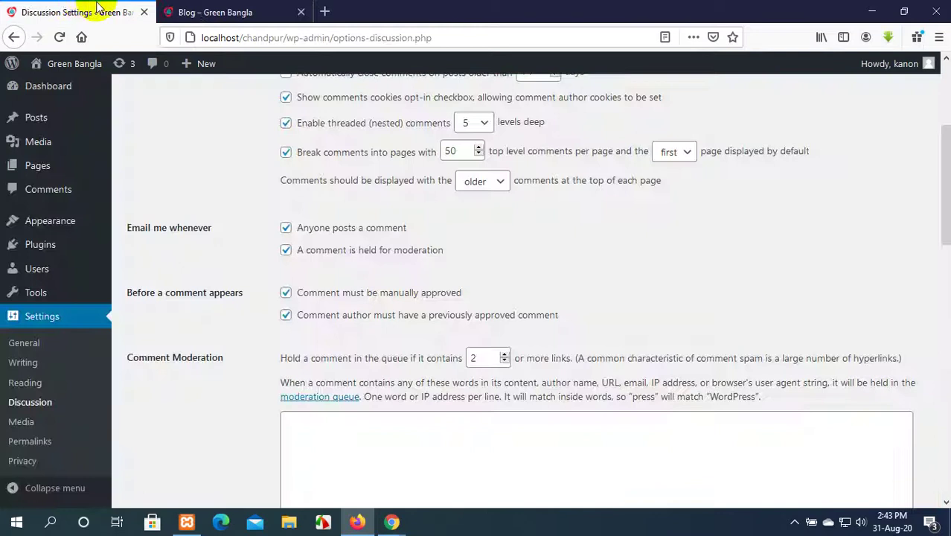
{"action": "left_click", "coordinate": [220, 7]}
{"action": "scroll", "coordinate": [375, 178], "scroll_direction": "down", "scroll_amount": 3}
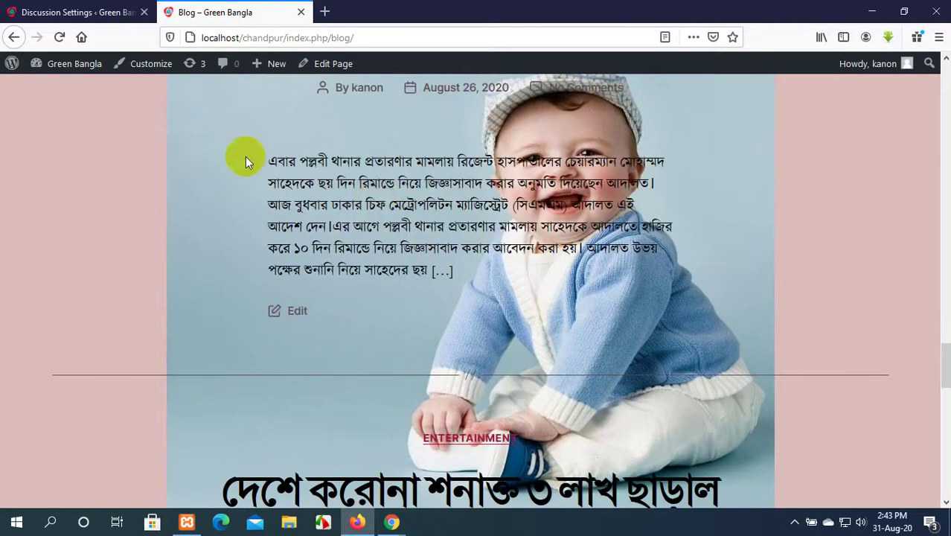
Untick 'Comment author must have a previously approved comment' in Discussion Settings.
{"action": "left_click", "coordinate": [45, 11]}
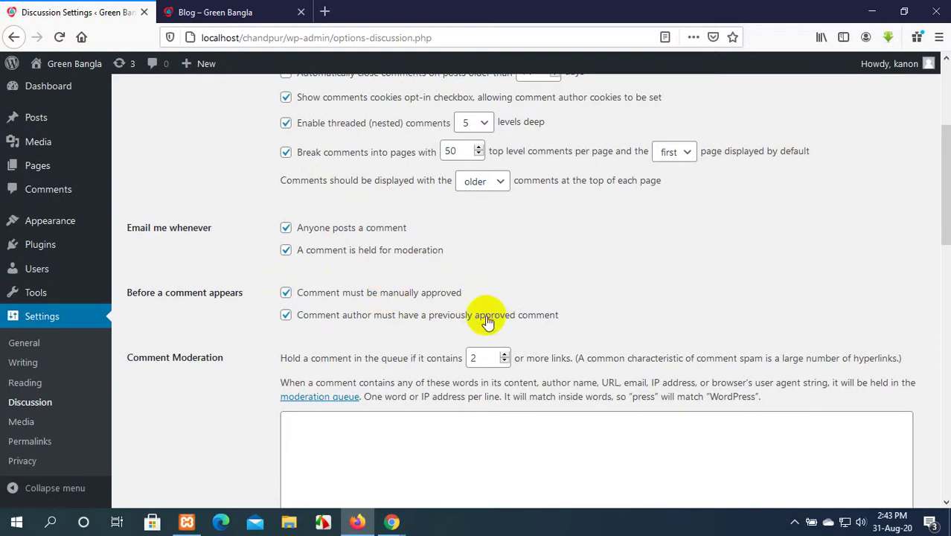
{"action": "left_click", "coordinate": [297, 318]}
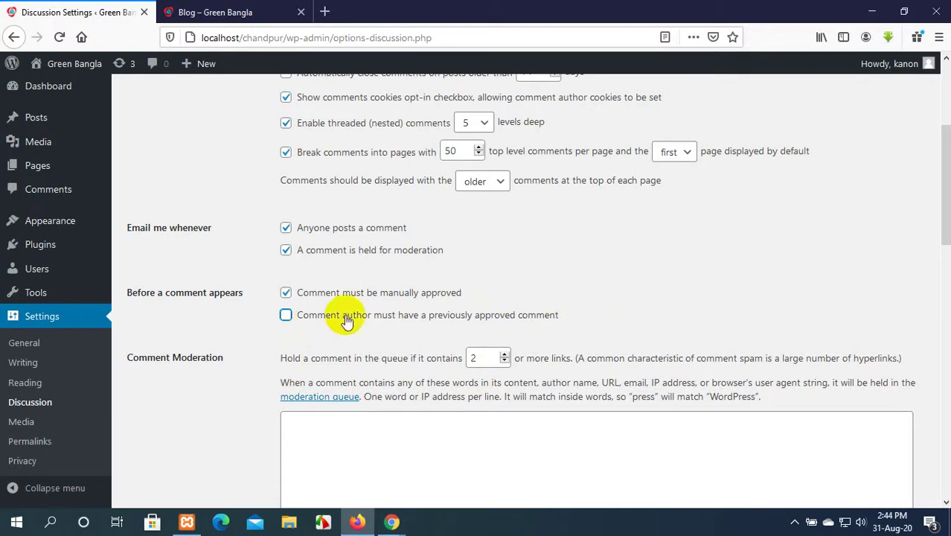
{"action": "scroll", "coordinate": [340, 319], "scroll_direction": "down", "scroll_amount": 3}
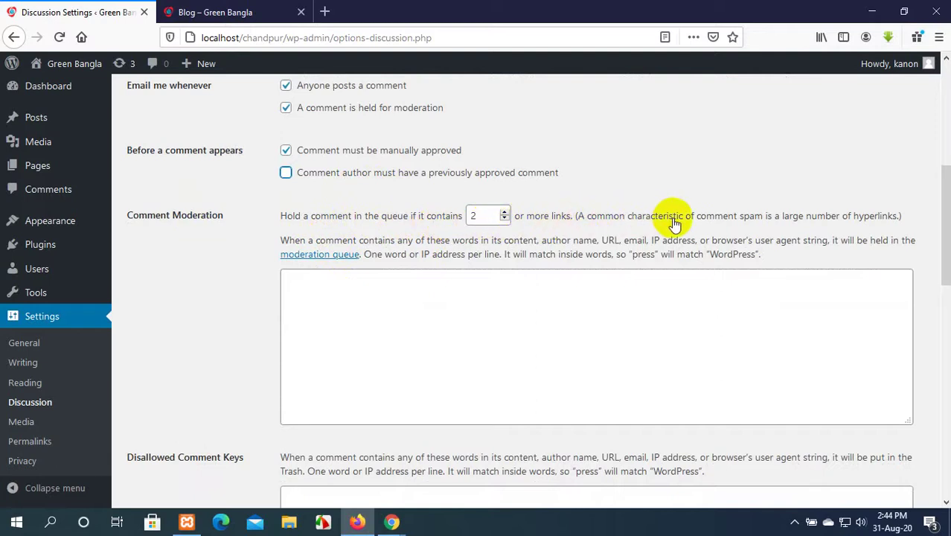
{"action": "scroll", "coordinate": [673, 217], "scroll_direction": "down", "scroll_amount": 3}
{"action": "scroll", "coordinate": [674, 218], "scroll_direction": "down", "scroll_amount": 2}
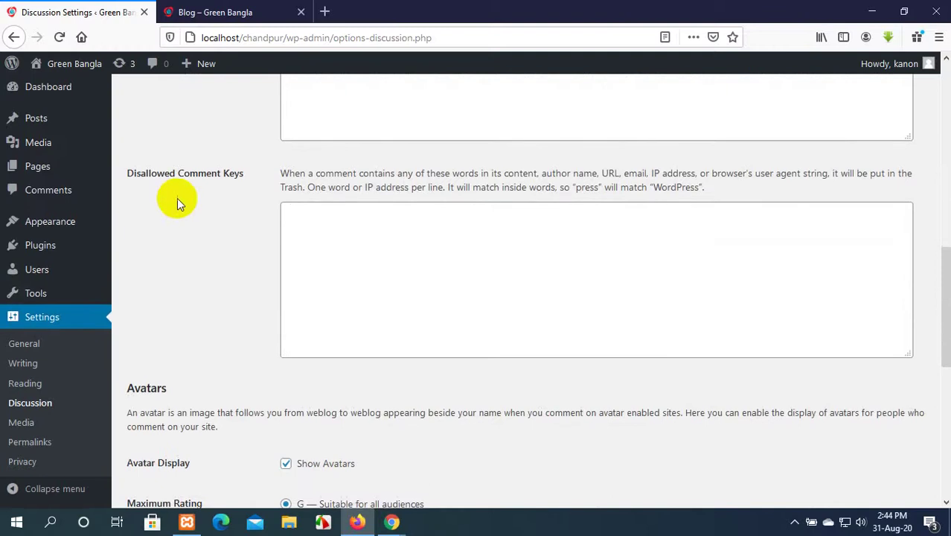
{"action": "scroll", "coordinate": [177, 199], "scroll_direction": "up", "scroll_amount": 1}
{"action": "scroll", "coordinate": [227, 322], "scroll_direction": "down", "scroll_amount": 2}
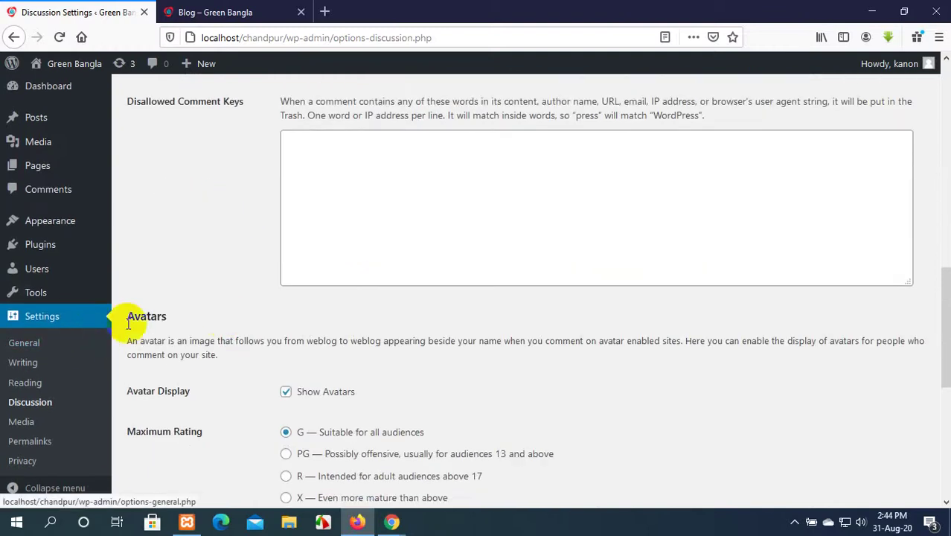
{"action": "scroll", "coordinate": [192, 310], "scroll_direction": "down", "scroll_amount": 1}
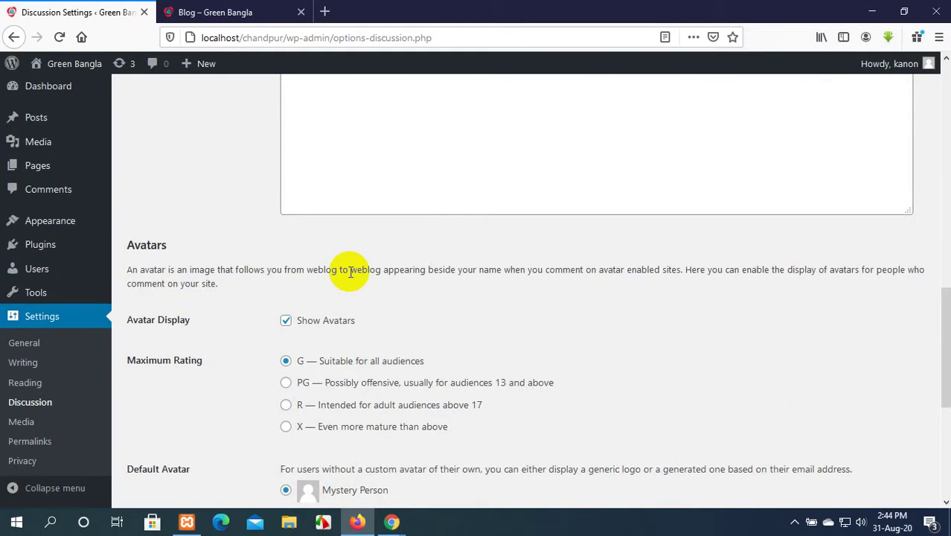
{"action": "scroll", "coordinate": [357, 270], "scroll_direction": "down", "scroll_amount": 1}
{"action": "scroll", "coordinate": [370, 267], "scroll_direction": "up", "scroll_amount": 1}
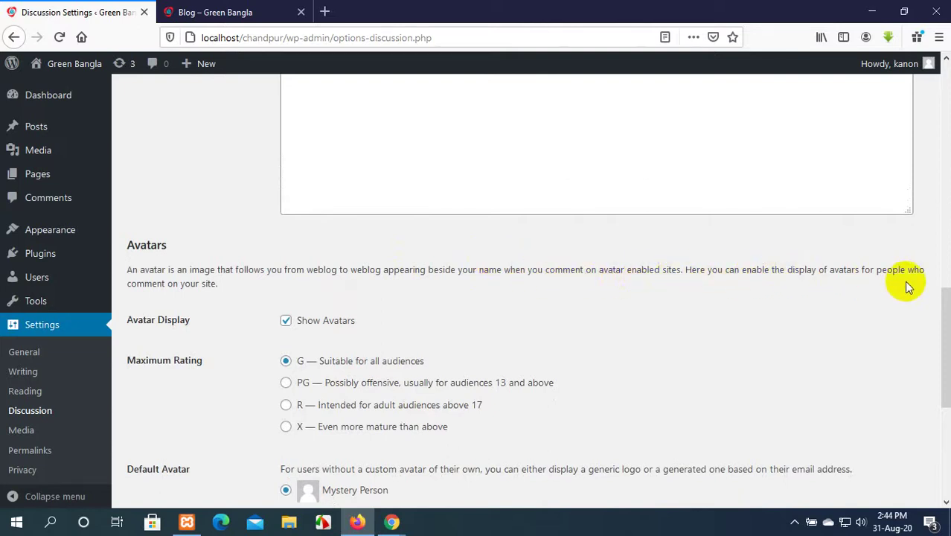
{"action": "scroll", "coordinate": [251, 259], "scroll_direction": "down", "scroll_amount": 2}
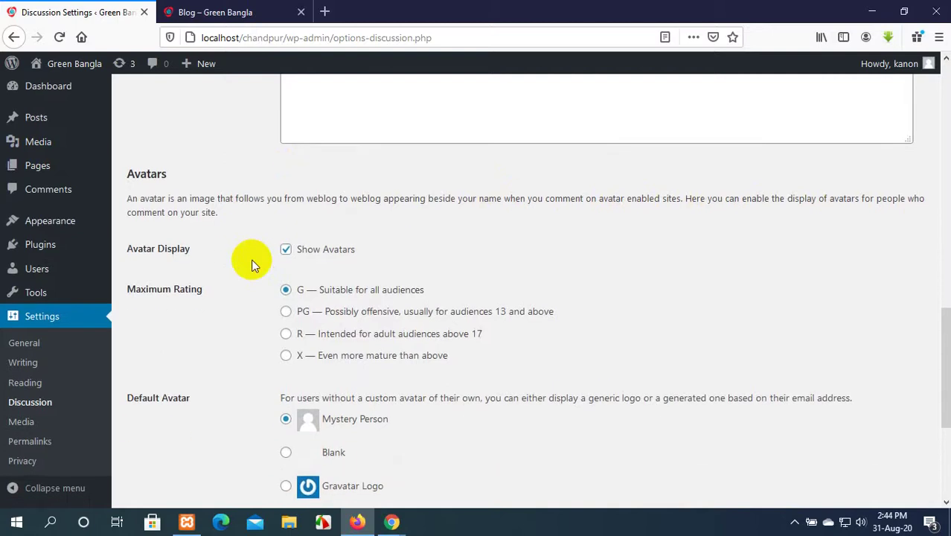
{"action": "scroll", "coordinate": [252, 264], "scroll_direction": "up", "scroll_amount": 2}
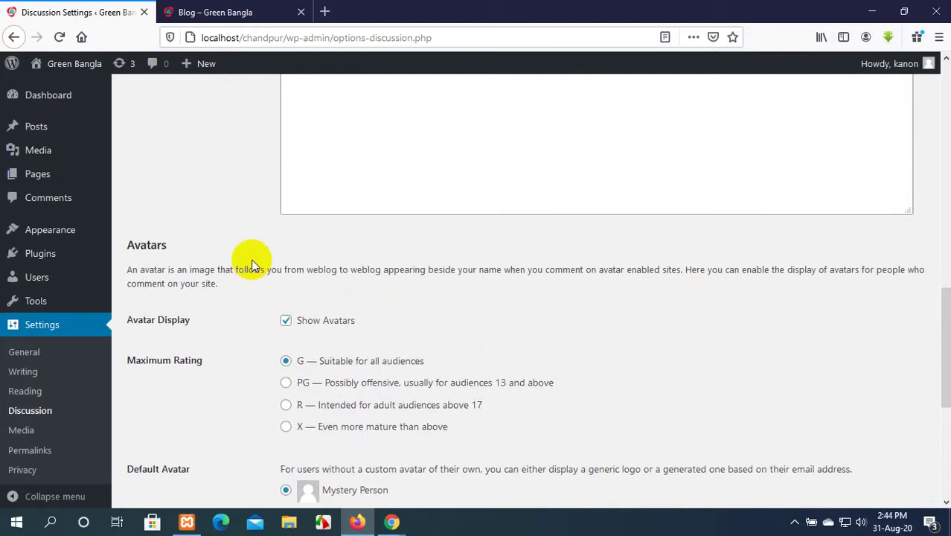
Minimize Firefox to reveal the Google Meet presentation window.
{"action": "left_click", "coordinate": [264, 10]}
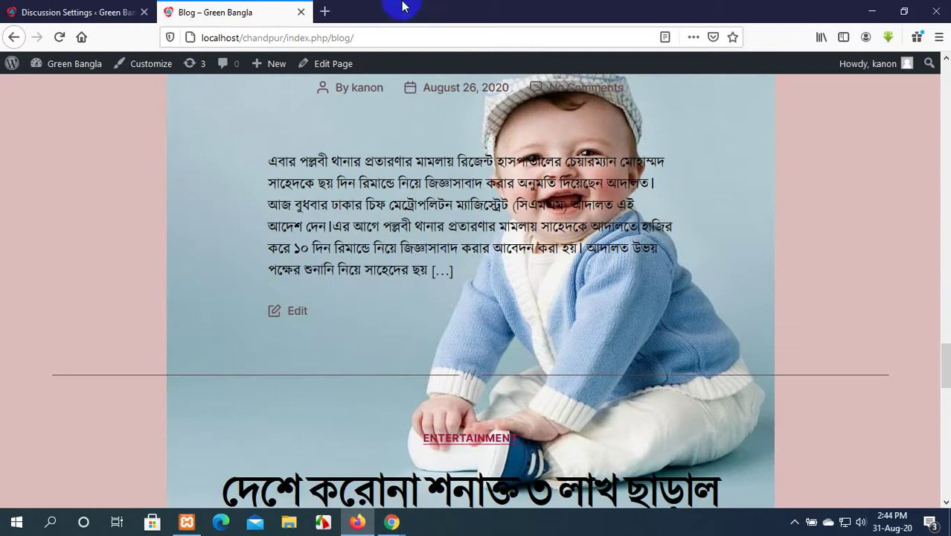
{"action": "left_click", "coordinate": [872, 7]}
{"action": "left_click", "coordinate": [357, 523]}
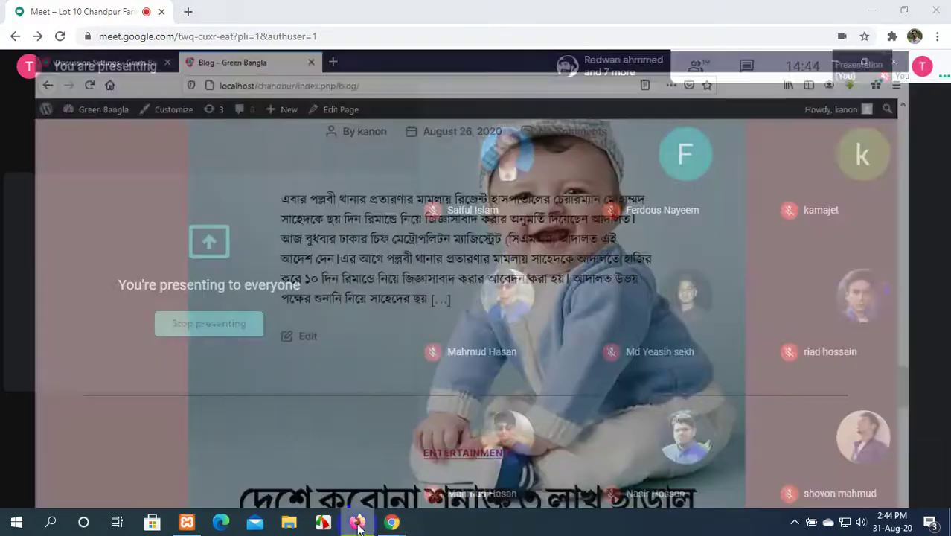
{"action": "left_click", "coordinate": [873, 7]}
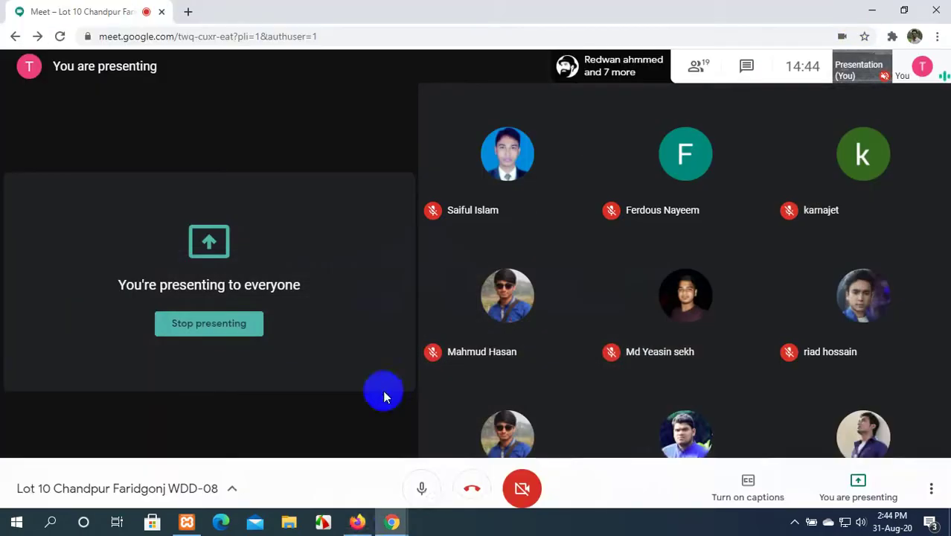
Open the LEDB Group Facebook bookmark in a new Chrome tab, then return to Discussion Settings.
{"action": "mouse_move", "coordinate": [383, 521]}
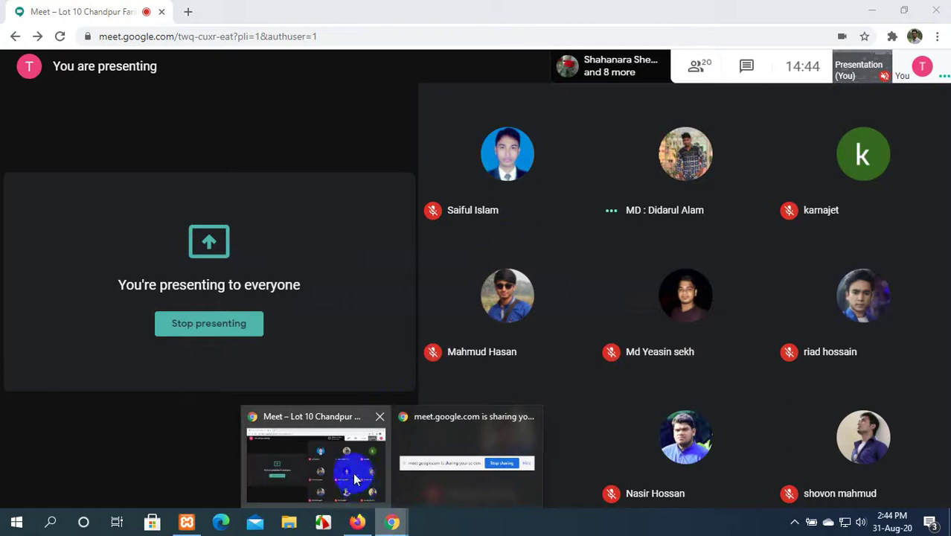
{"action": "left_click", "coordinate": [188, 11]}
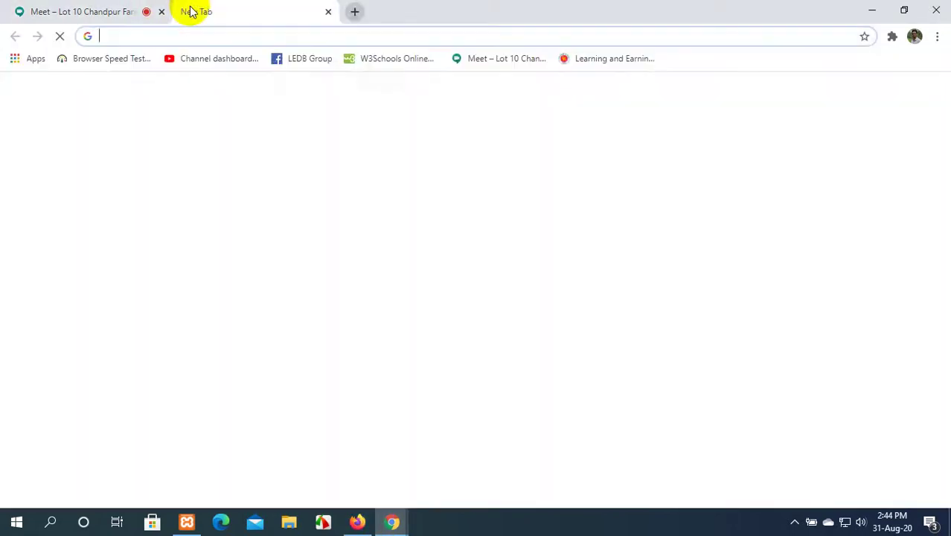
{"action": "left_click", "coordinate": [292, 60]}
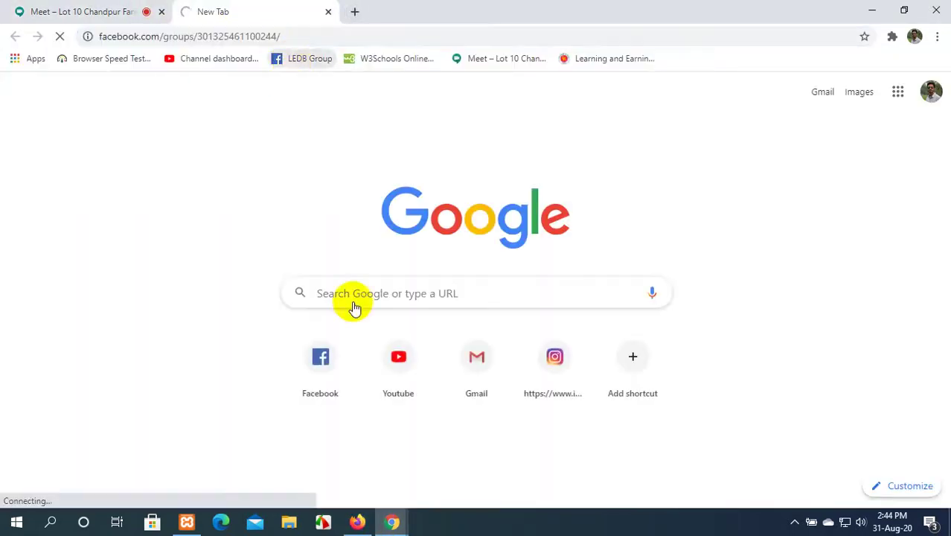
{"action": "left_click", "coordinate": [356, 523]}
{"action": "left_click", "coordinate": [52, 12]}
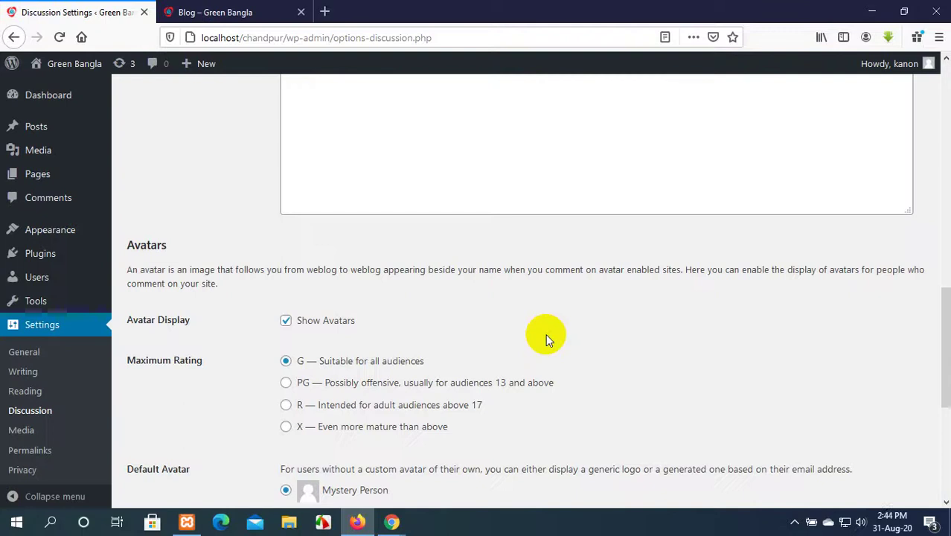
Scroll through the Default Avatar choices in Discussion Settings.
{"action": "scroll", "coordinate": [545, 336], "scroll_direction": "down", "scroll_amount": 2}
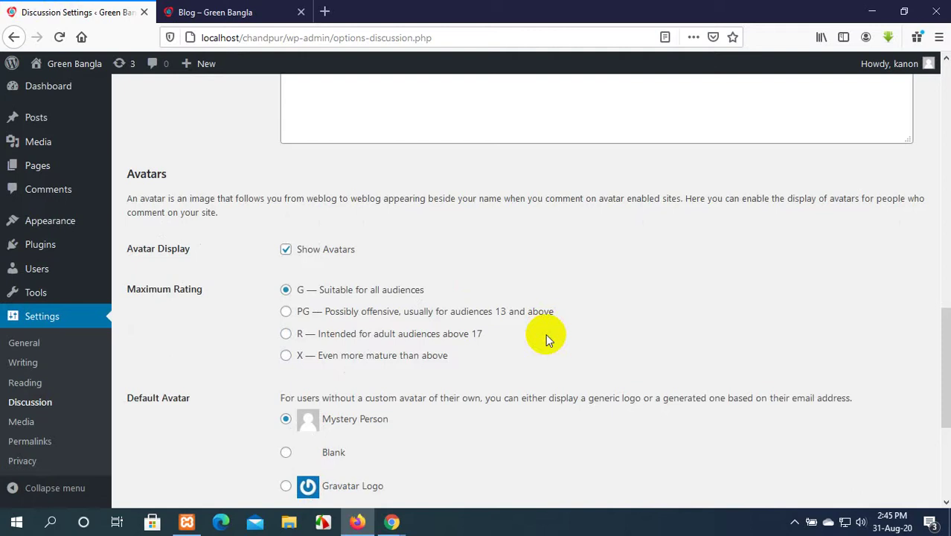
{"action": "scroll", "coordinate": [545, 333], "scroll_direction": "down", "scroll_amount": 2}
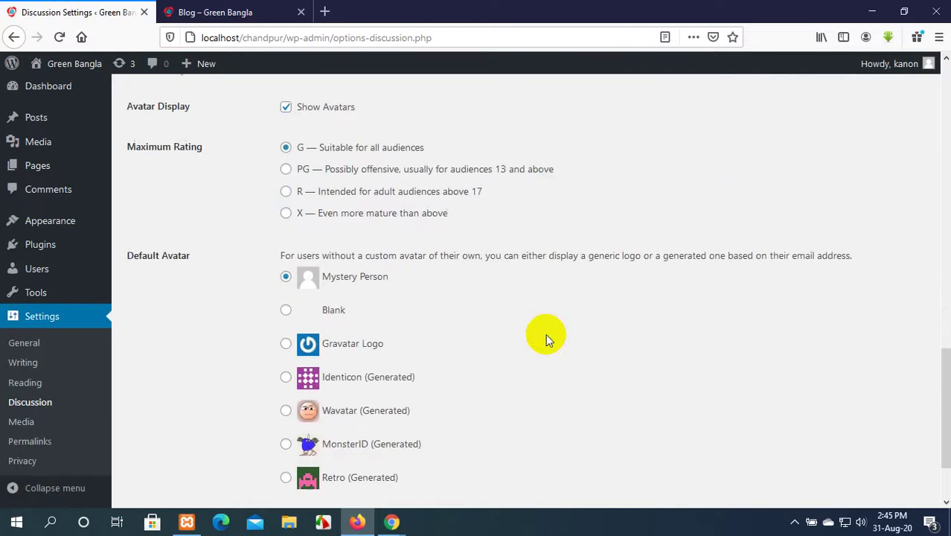
{"action": "scroll", "coordinate": [546, 333], "scroll_direction": "down", "scroll_amount": 2}
{"action": "scroll", "coordinate": [545, 333], "scroll_direction": "up", "scroll_amount": 7}
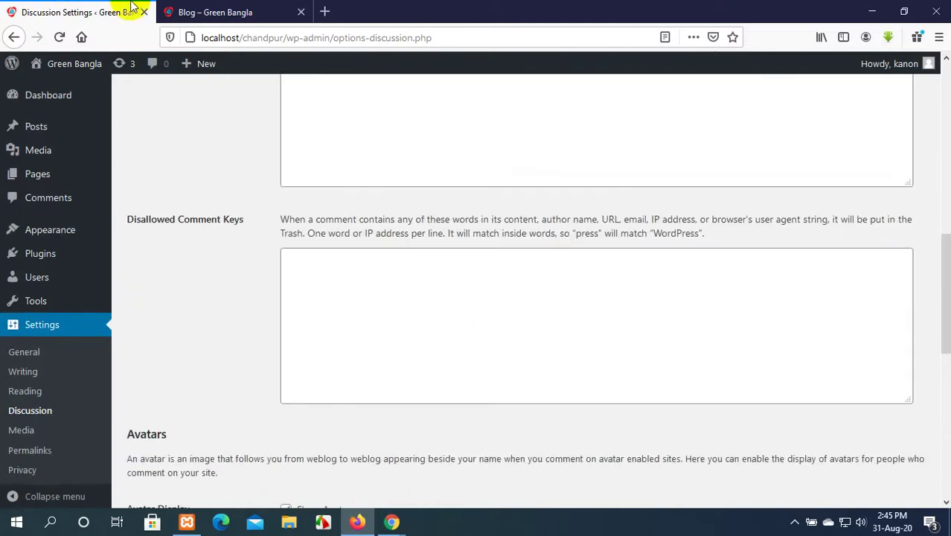
Bring the LEDP Facebook group page forward and browse its posts.
{"action": "mouse_move", "coordinate": [402, 529]}
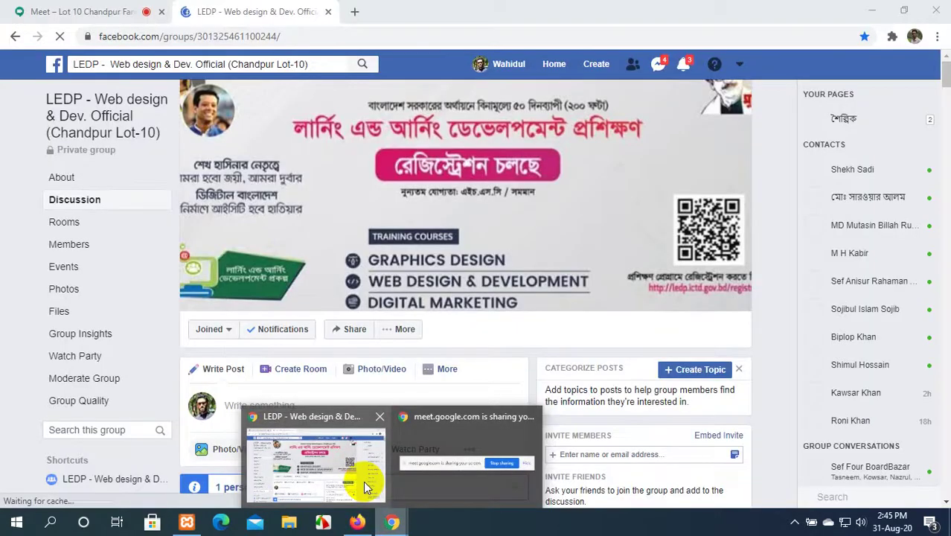
{"action": "left_click", "coordinate": [365, 484]}
{"action": "scroll", "coordinate": [281, 307], "scroll_direction": "down", "scroll_amount": 5}
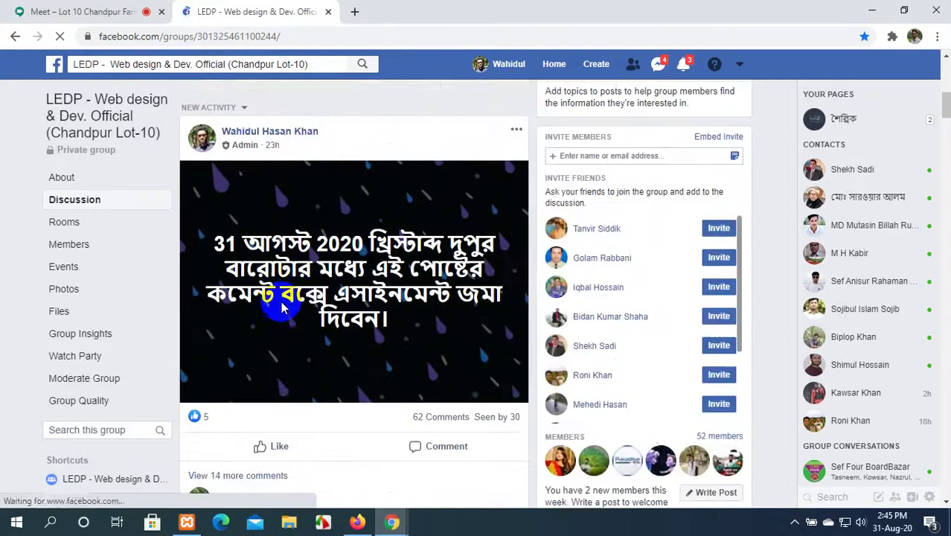
{"action": "scroll", "coordinate": [214, 357], "scroll_direction": "up", "scroll_amount": 2}
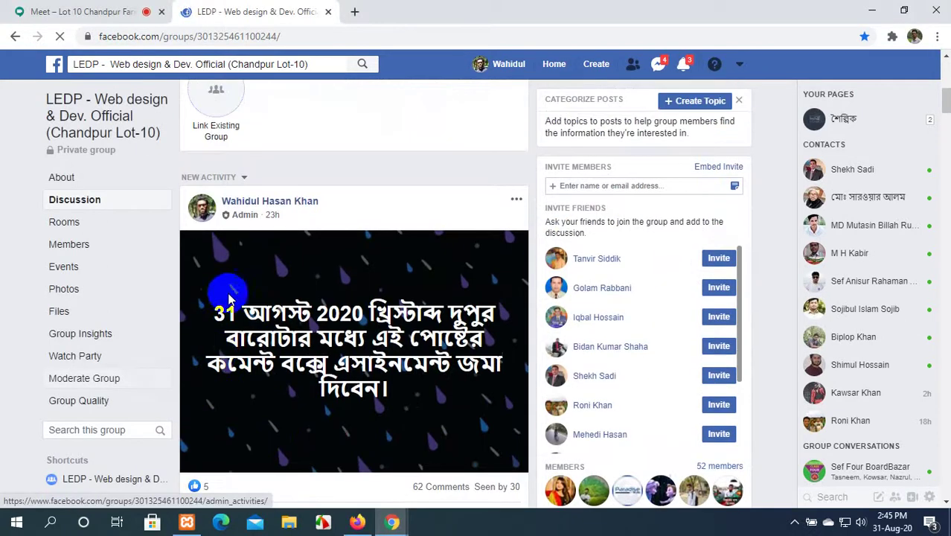
{"action": "scroll", "coordinate": [247, 291], "scroll_direction": "down", "scroll_amount": 2}
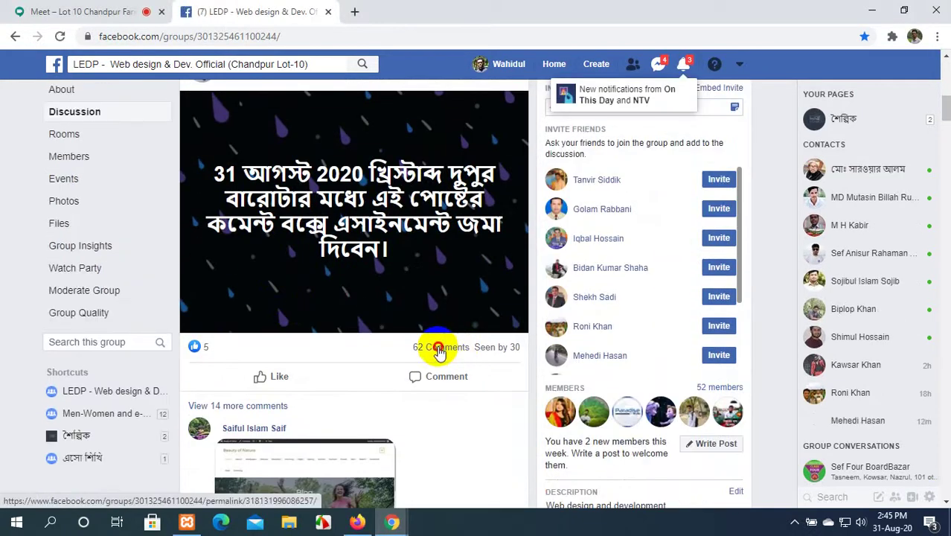
{"action": "scroll", "coordinate": [365, 373], "scroll_direction": "down", "scroll_amount": 6}
{"action": "scroll", "coordinate": [366, 372], "scroll_direction": "up", "scroll_amount": 3}
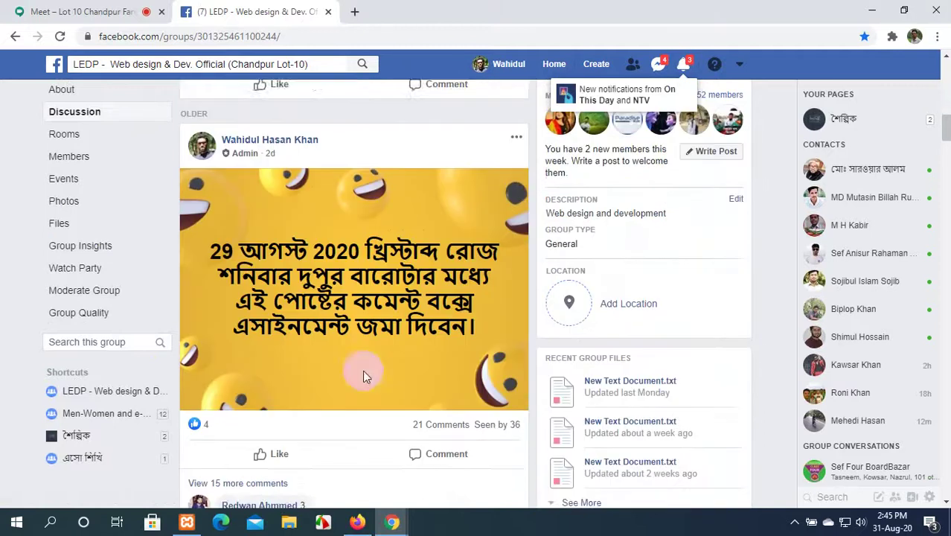
{"action": "scroll", "coordinate": [442, 213], "scroll_direction": "up", "scroll_amount": 2}
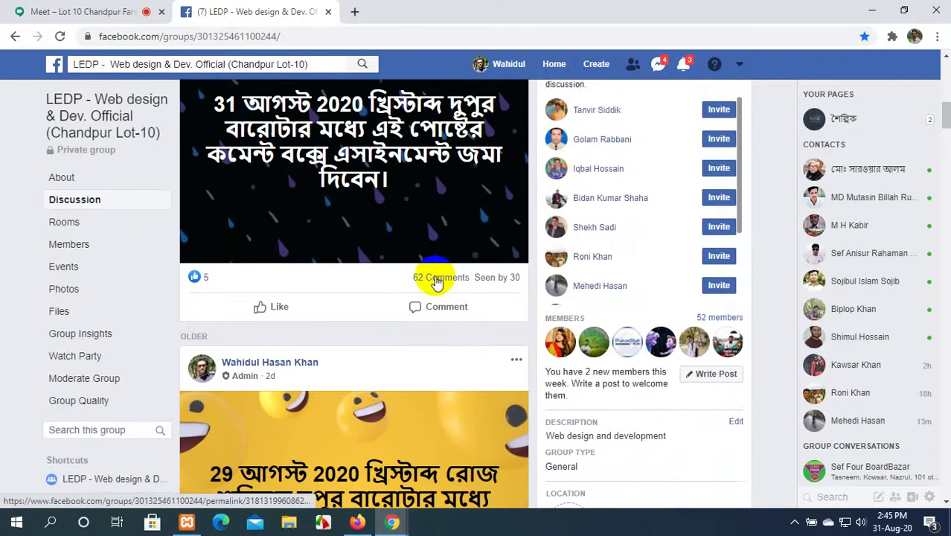
Expand the 62 comments on the 31 আগস্ট 2020 post, then return to Firefox.
{"action": "left_click", "coordinate": [436, 279]}
{"action": "scroll", "coordinate": [372, 305], "scroll_direction": "down", "scroll_amount": 3}
{"action": "scroll", "coordinate": [276, 323], "scroll_direction": "up", "scroll_amount": 1}
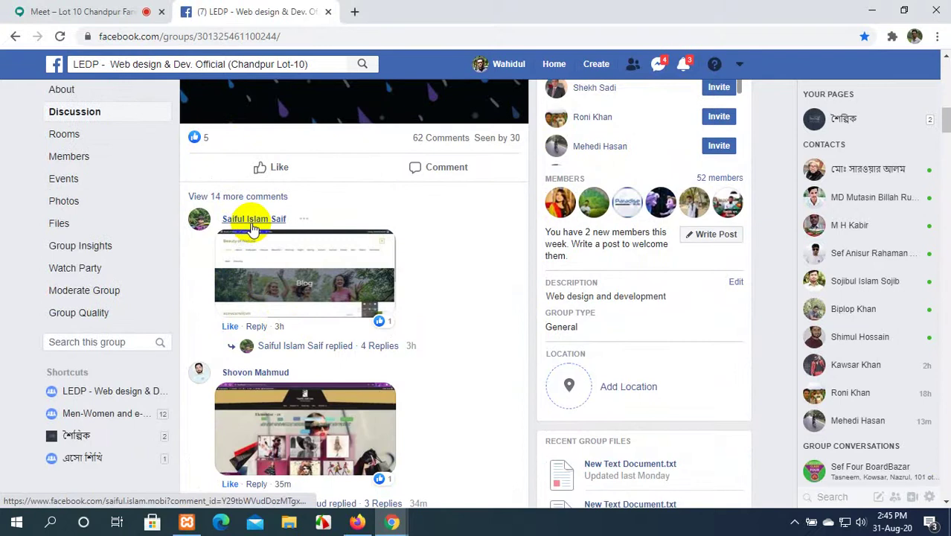
{"action": "scroll", "coordinate": [323, 285], "scroll_direction": "down", "scroll_amount": 1}
{"action": "scroll", "coordinate": [324, 285], "scroll_direction": "down", "scroll_amount": 2}
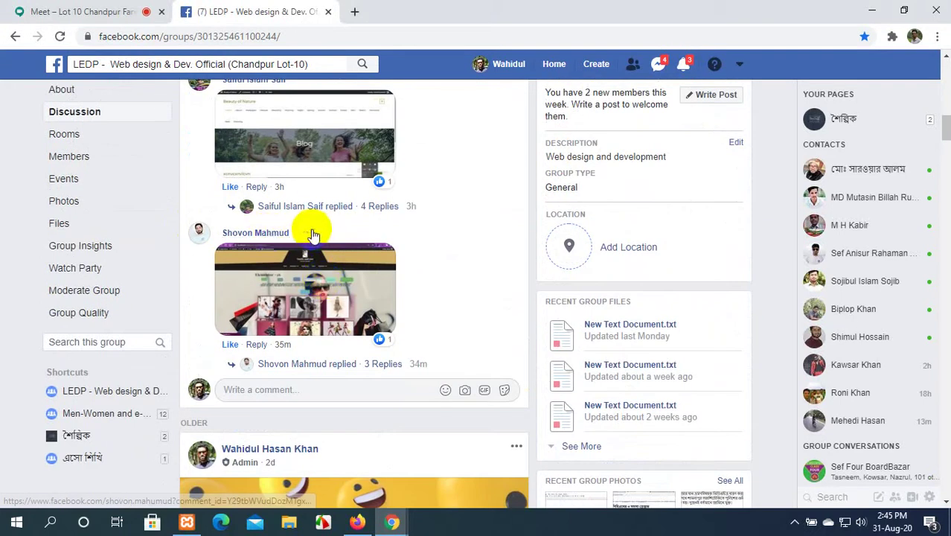
{"action": "left_click", "coordinate": [306, 235]}
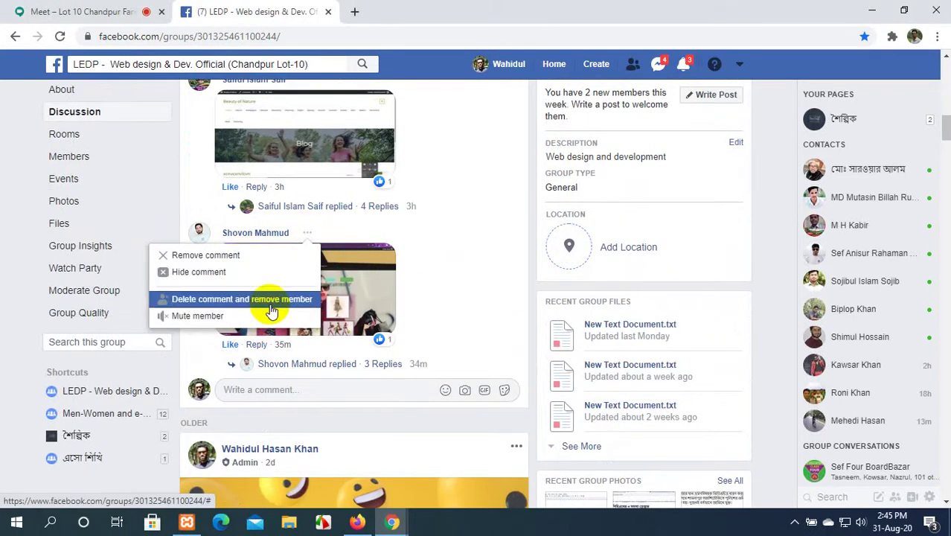
{"action": "left_click", "coordinate": [514, 265]}
{"action": "scroll", "coordinate": [320, 264], "scroll_direction": "down", "scroll_amount": 3}
{"action": "scroll", "coordinate": [320, 264], "scroll_direction": "up", "scroll_amount": 3}
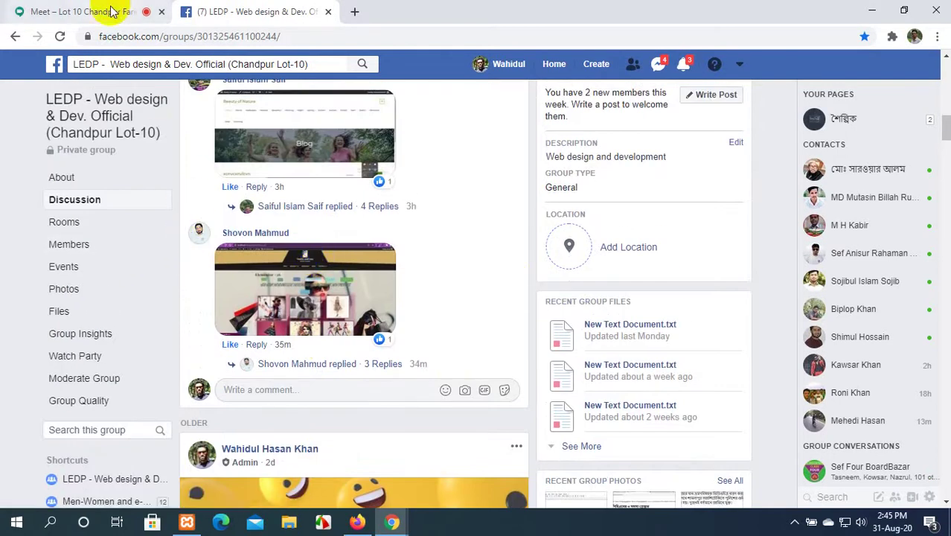
{"action": "left_click", "coordinate": [358, 522]}
{"action": "scroll", "coordinate": [321, 340], "scroll_direction": "down", "scroll_amount": 3}
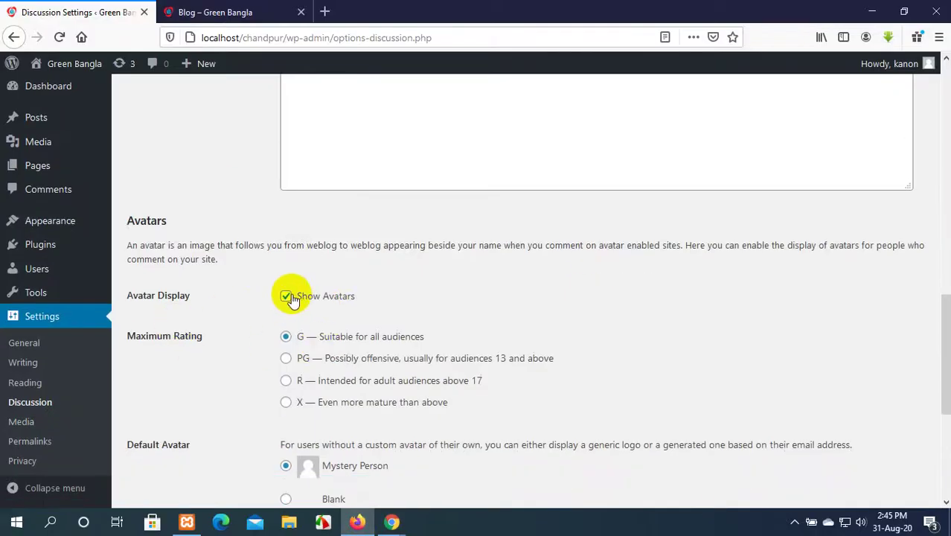
Glance at the Facebook group, then return to the Green Bangla Discussion Settings in Firefox.
{"action": "left_click", "coordinate": [219, 10]}
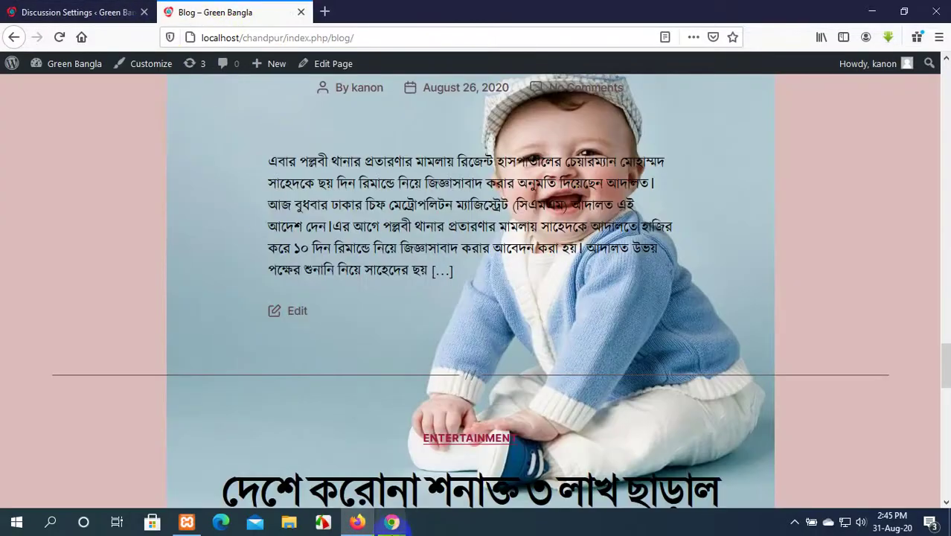
{"action": "mouse_move", "coordinate": [400, 524]}
{"action": "left_click", "coordinate": [319, 434]}
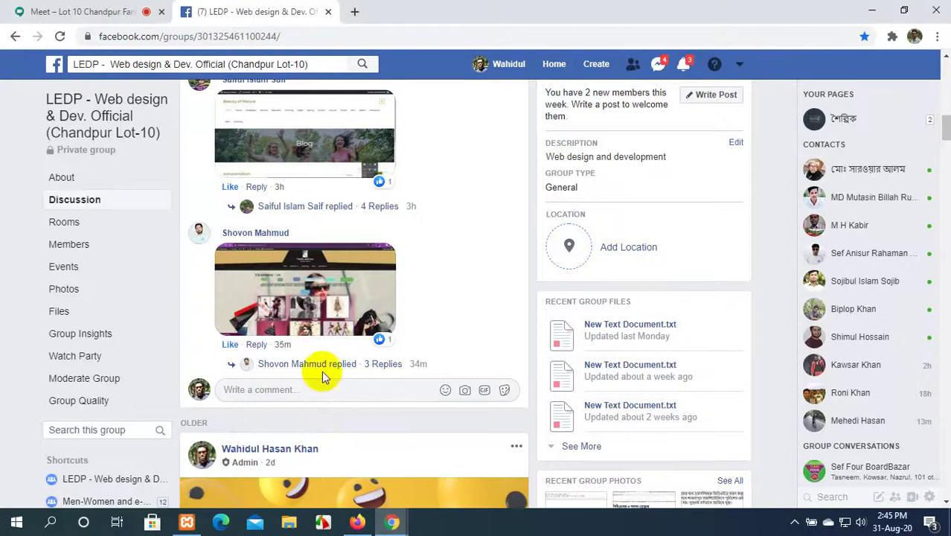
{"action": "scroll", "coordinate": [238, 232], "scroll_direction": "up", "scroll_amount": 1}
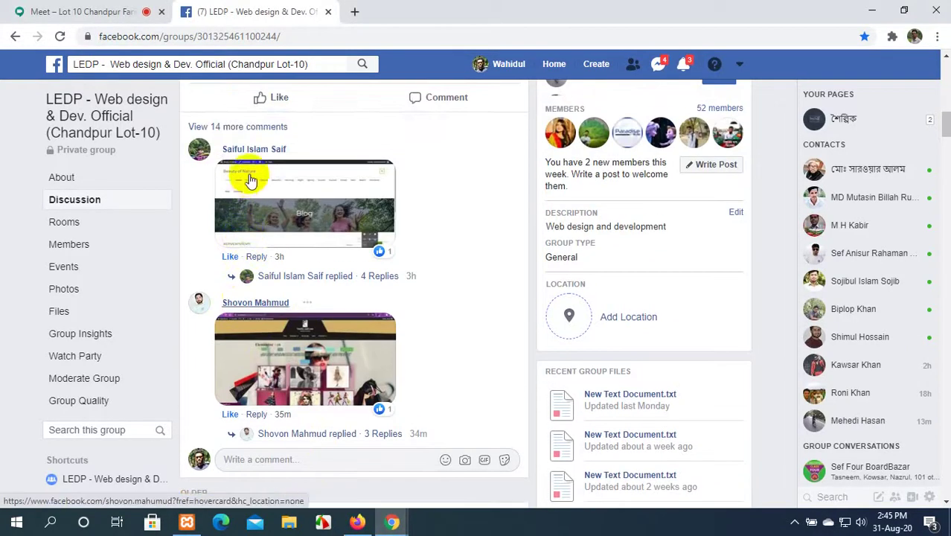
{"action": "mouse_move", "coordinate": [257, 162]}
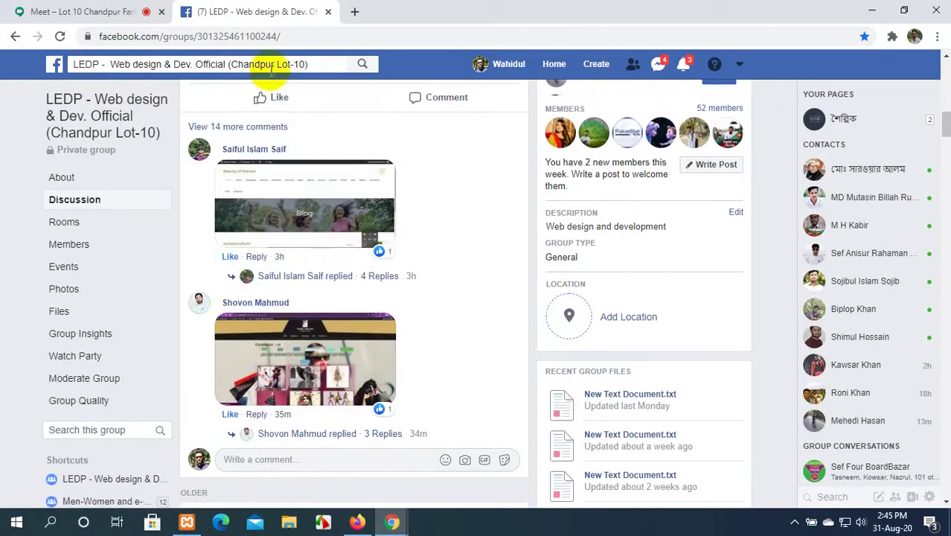
{"action": "left_click", "coordinate": [357, 521]}
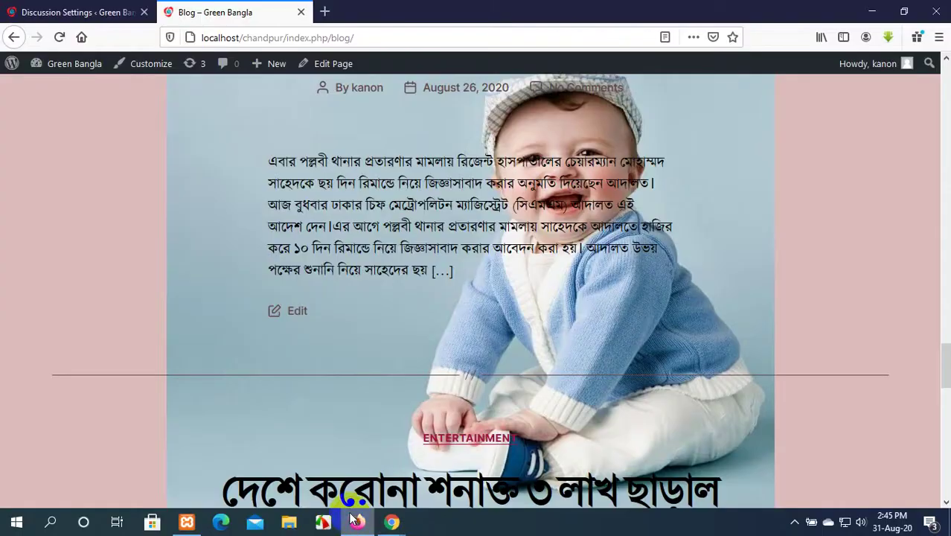
{"action": "left_click", "coordinate": [88, 11]}
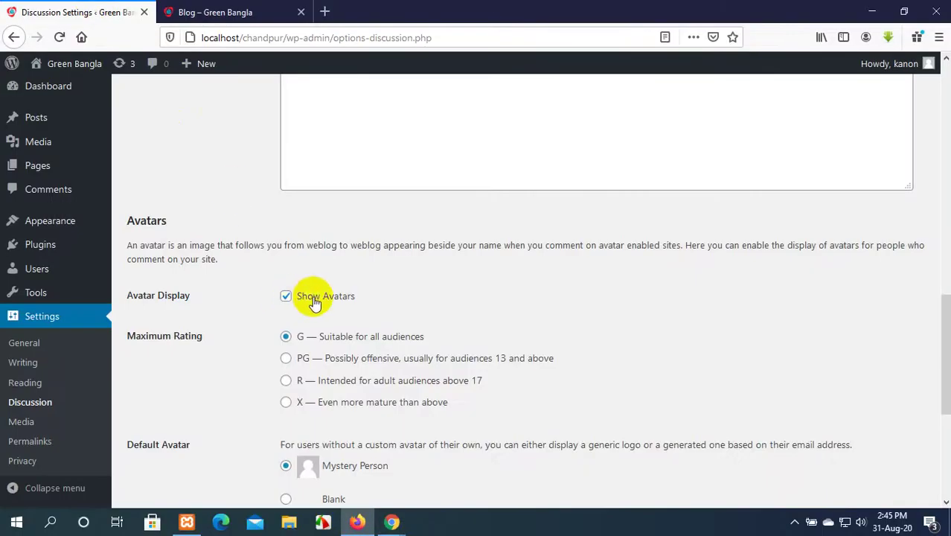
{"action": "left_click", "coordinate": [287, 296]}
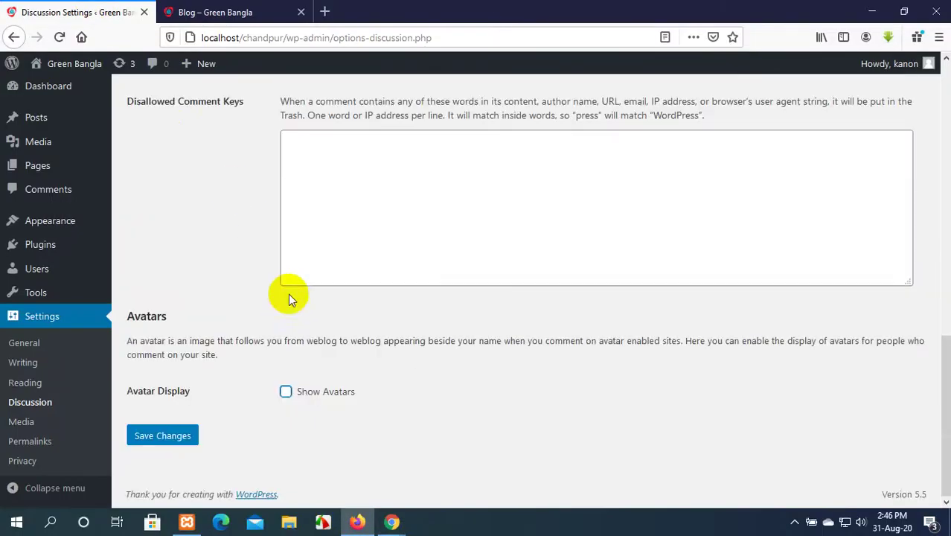
{"action": "left_click", "coordinate": [287, 392]}
{"action": "scroll", "coordinate": [291, 388], "scroll_direction": "down", "scroll_amount": 3}
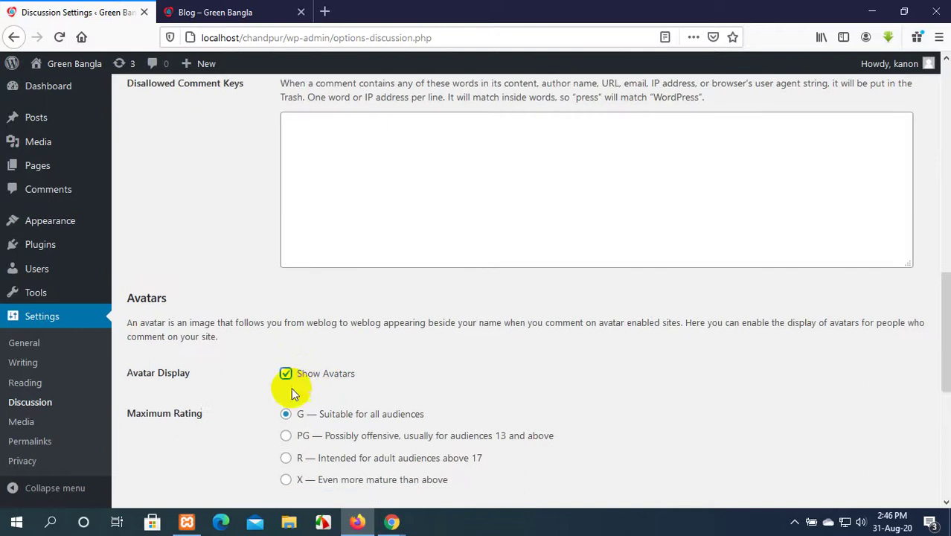
{"action": "left_click", "coordinate": [285, 180]}
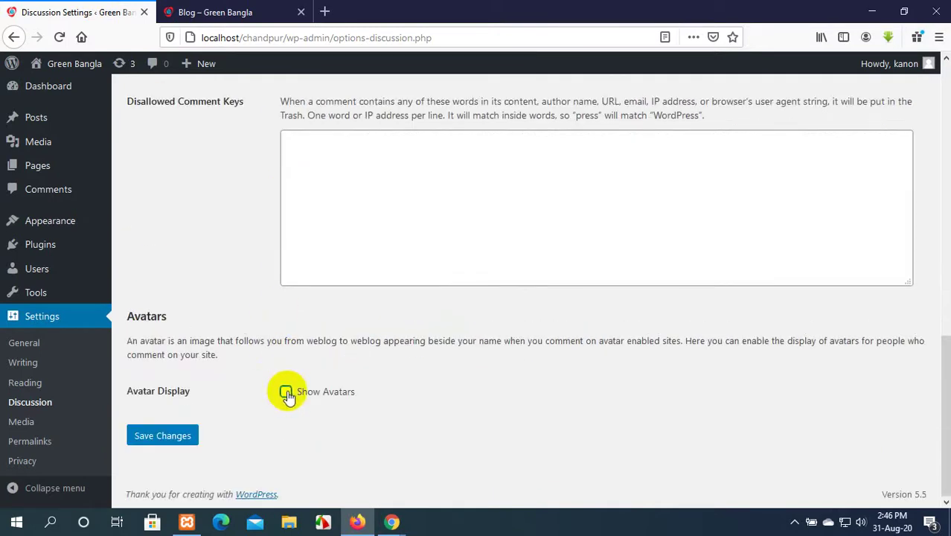
{"action": "left_click", "coordinate": [287, 393]}
{"action": "scroll", "coordinate": [289, 390], "scroll_direction": "down", "scroll_amount": 2}
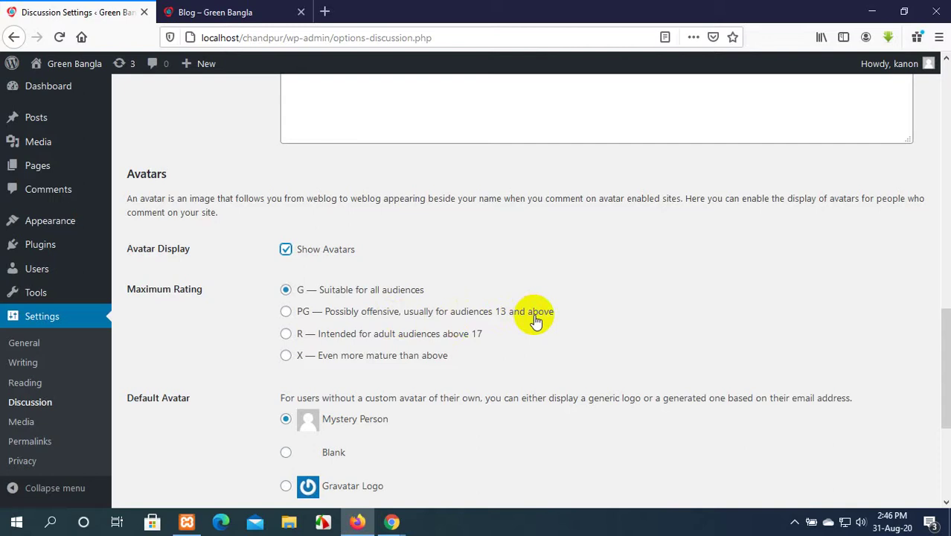
{"action": "scroll", "coordinate": [535, 319], "scroll_direction": "down", "scroll_amount": 3}
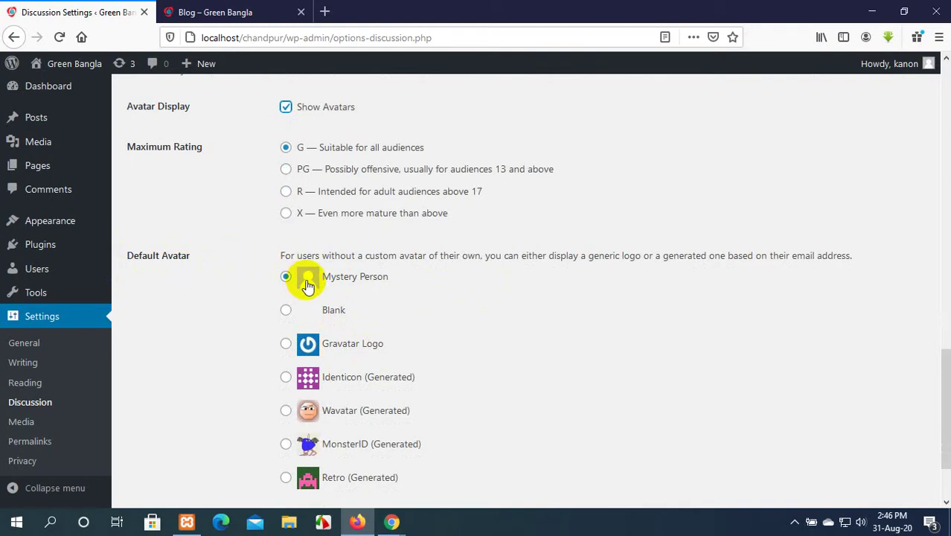
{"action": "left_click", "coordinate": [227, 12]}
{"action": "scroll", "coordinate": [360, 363], "scroll_direction": "up", "scroll_amount": 5}
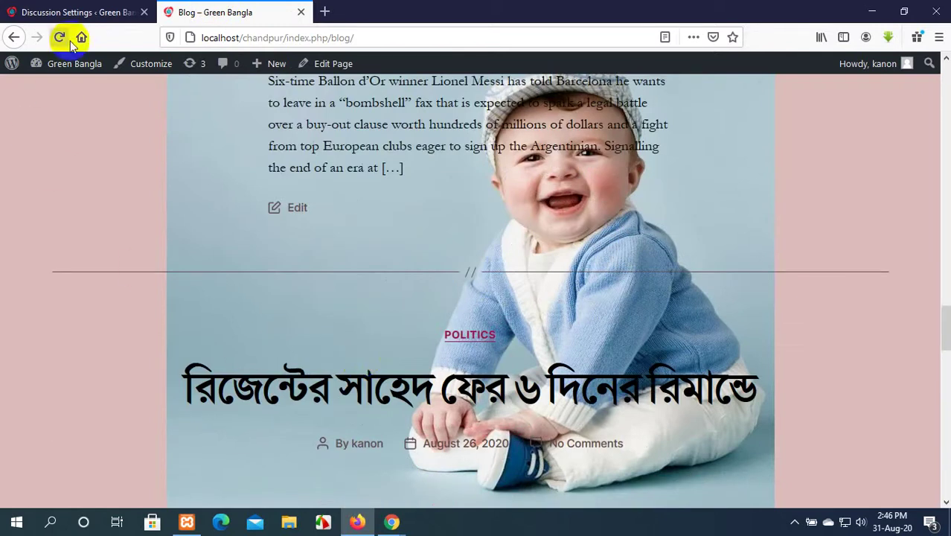
{"action": "left_click", "coordinate": [67, 12]}
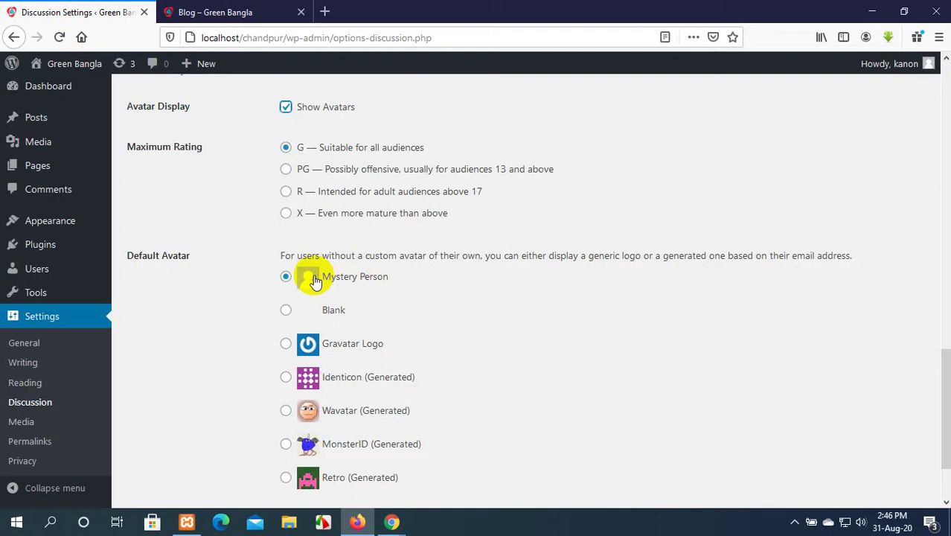
{"action": "left_click", "coordinate": [286, 311]}
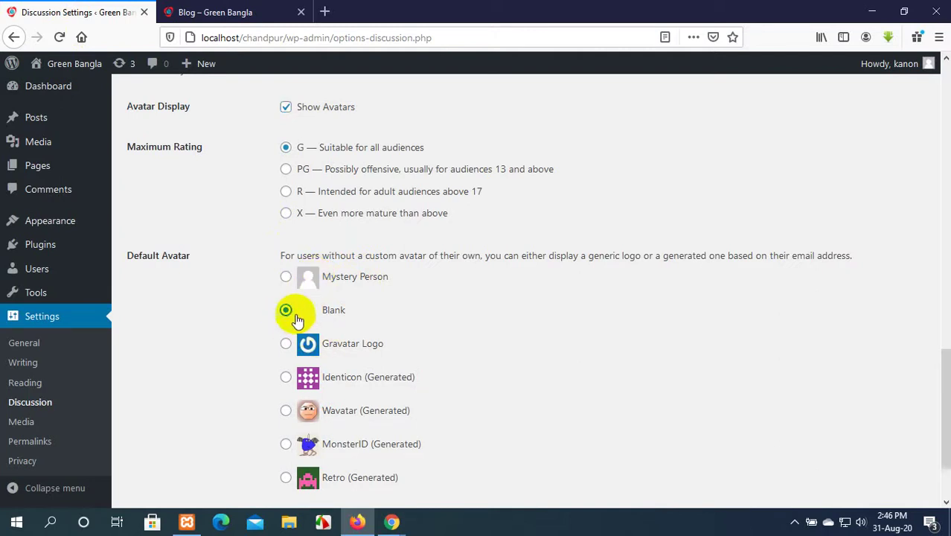
{"action": "left_click", "coordinate": [285, 344]}
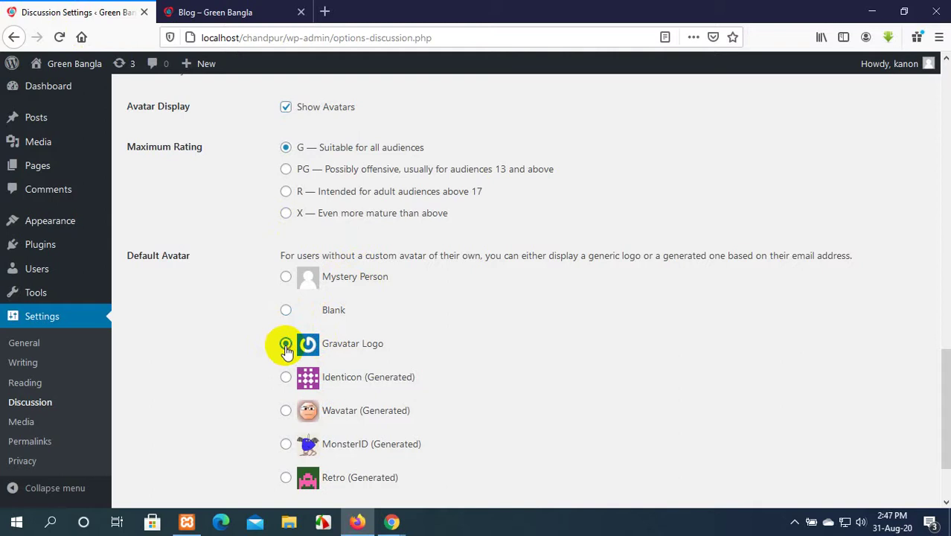
{"action": "scroll", "coordinate": [297, 372], "scroll_direction": "down", "scroll_amount": 1}
{"action": "scroll", "coordinate": [310, 382], "scroll_direction": "down", "scroll_amount": 1}
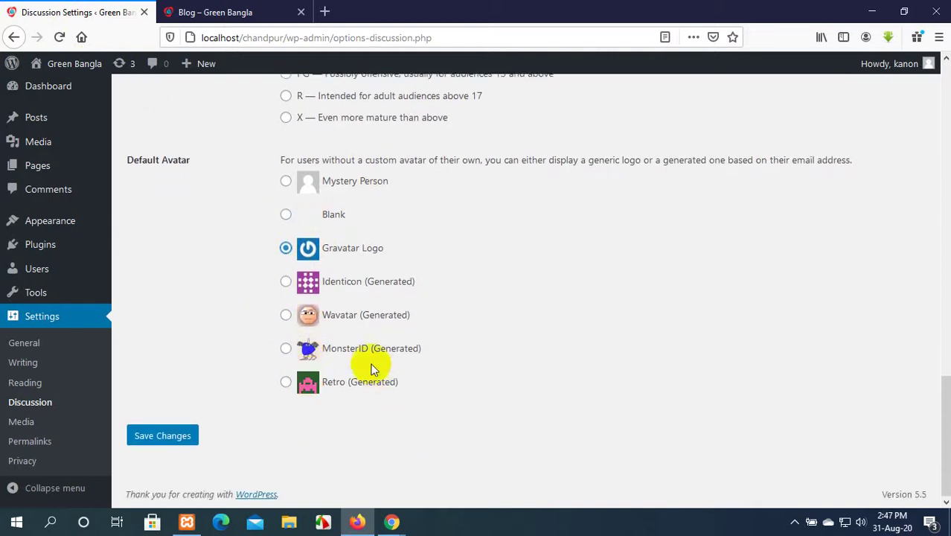
{"action": "left_click", "coordinate": [287, 183]}
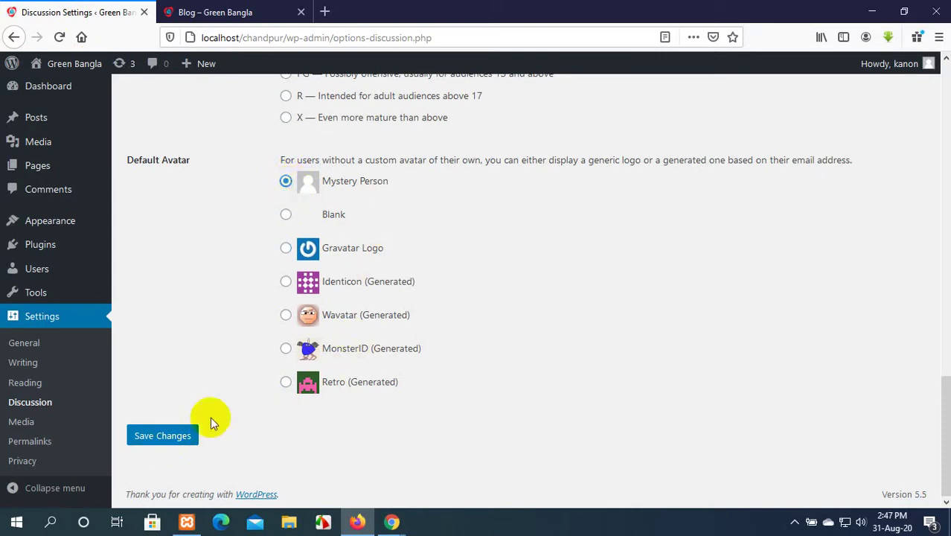
{"action": "left_click", "coordinate": [40, 468]}
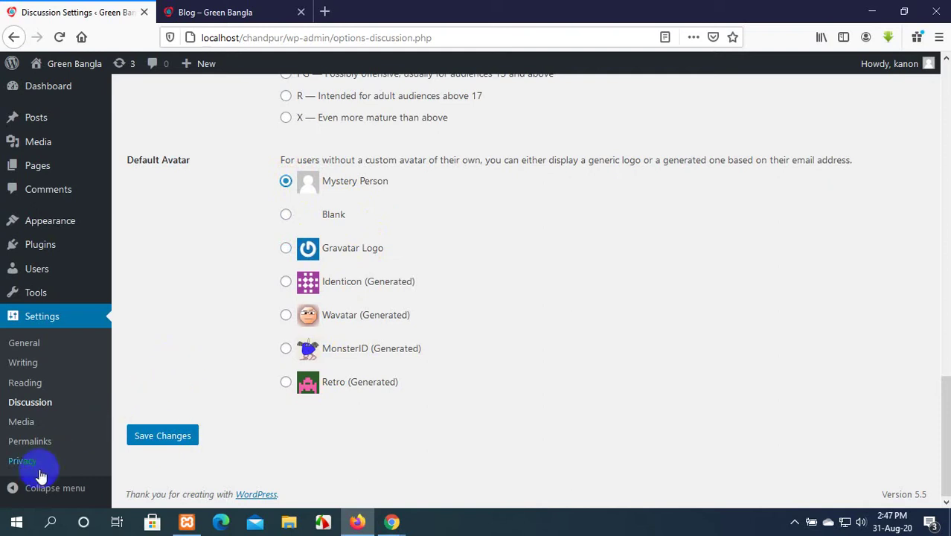
Open Settings > Media and scroll through the image size options.
{"action": "left_click", "coordinate": [18, 422]}
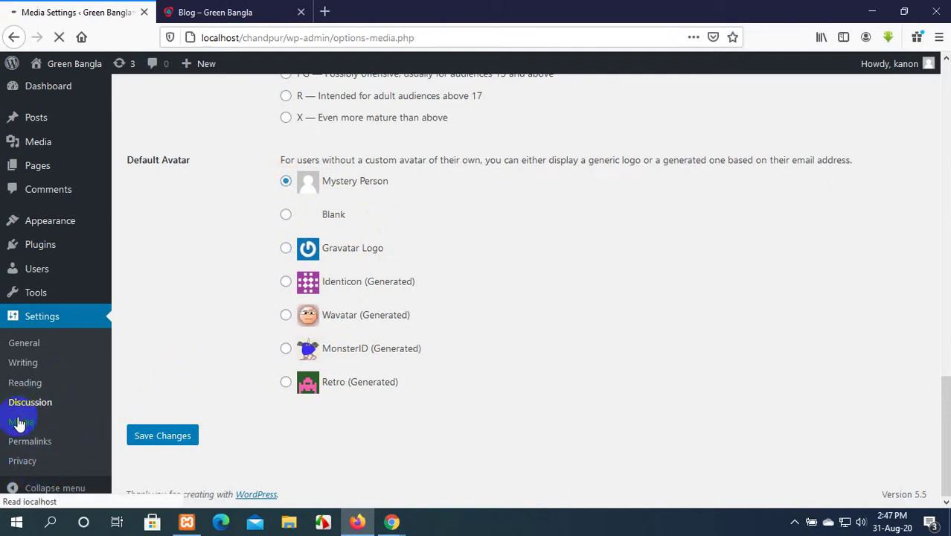
{"action": "scroll", "coordinate": [623, 333], "scroll_direction": "down", "scroll_amount": 1}
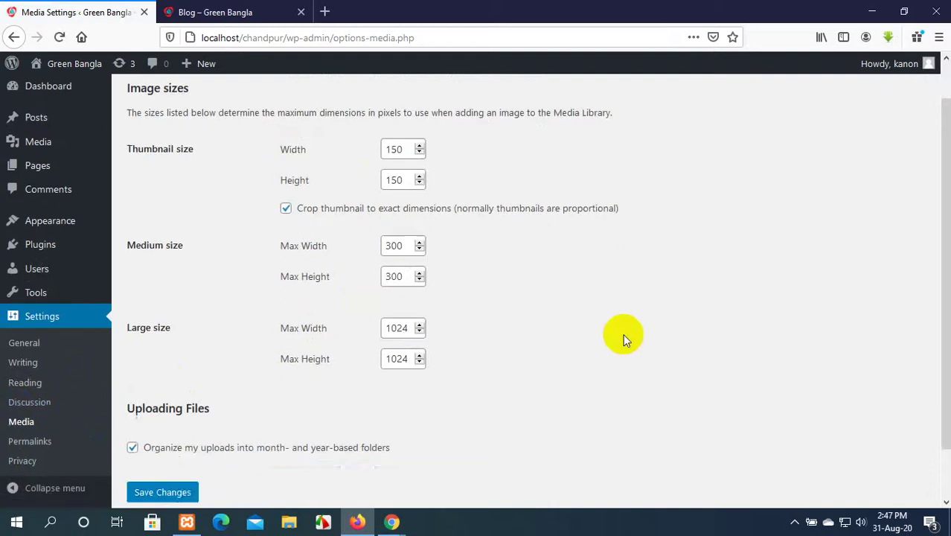
{"action": "scroll", "coordinate": [623, 333], "scroll_direction": "down", "scroll_amount": 1}
{"action": "scroll", "coordinate": [622, 333], "scroll_direction": "up", "scroll_amount": 2}
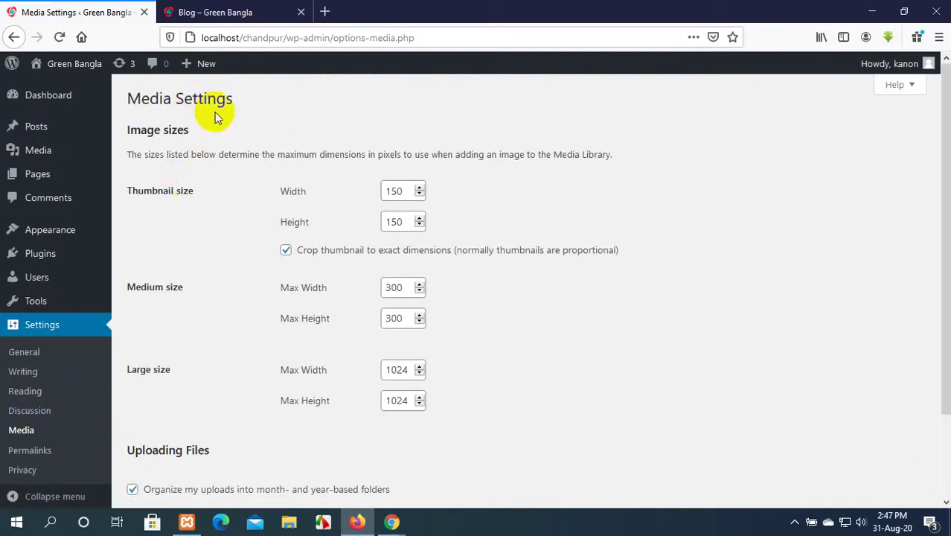
Compare against the blog page, ending back on Media Settings.
{"action": "left_click", "coordinate": [261, 8]}
{"action": "scroll", "coordinate": [233, 248], "scroll_direction": "up", "scroll_amount": 5}
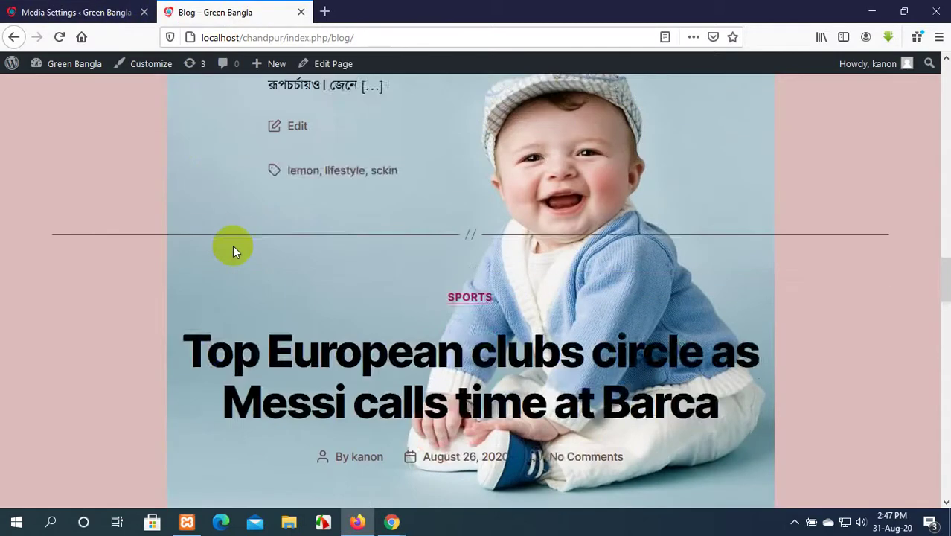
{"action": "scroll", "coordinate": [233, 248], "scroll_direction": "up", "scroll_amount": 6}
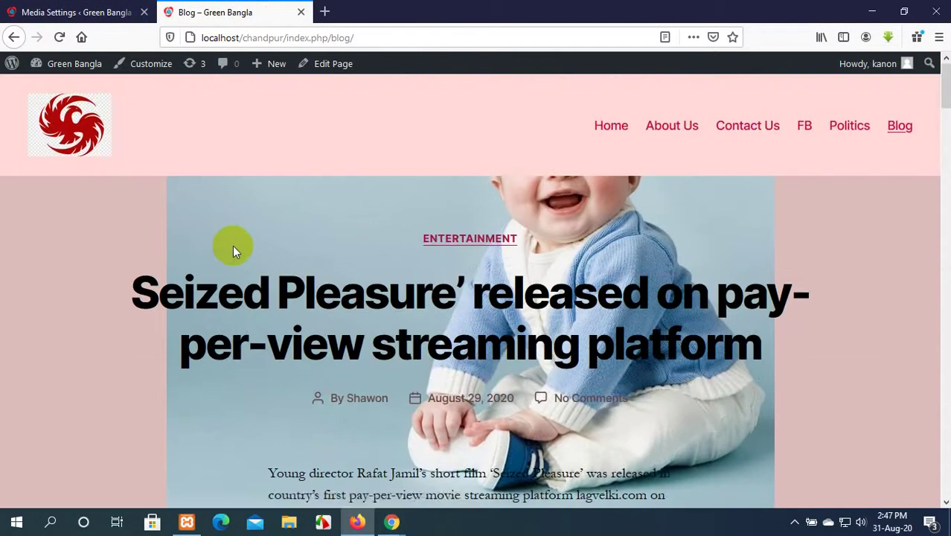
{"action": "scroll", "coordinate": [233, 244], "scroll_direction": "down", "scroll_amount": 10}
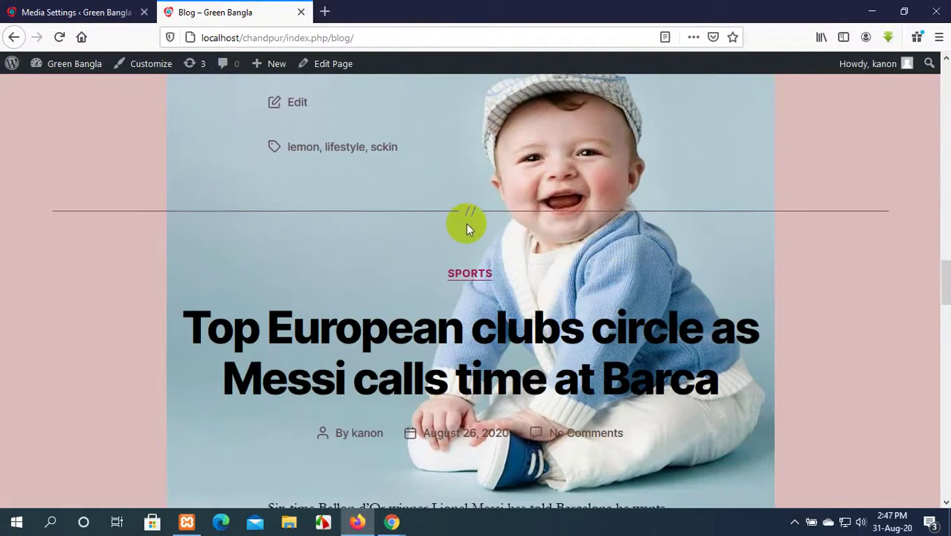
{"action": "scroll", "coordinate": [465, 223], "scroll_direction": "down", "scroll_amount": 10}
{"action": "left_click", "coordinate": [69, 9]}
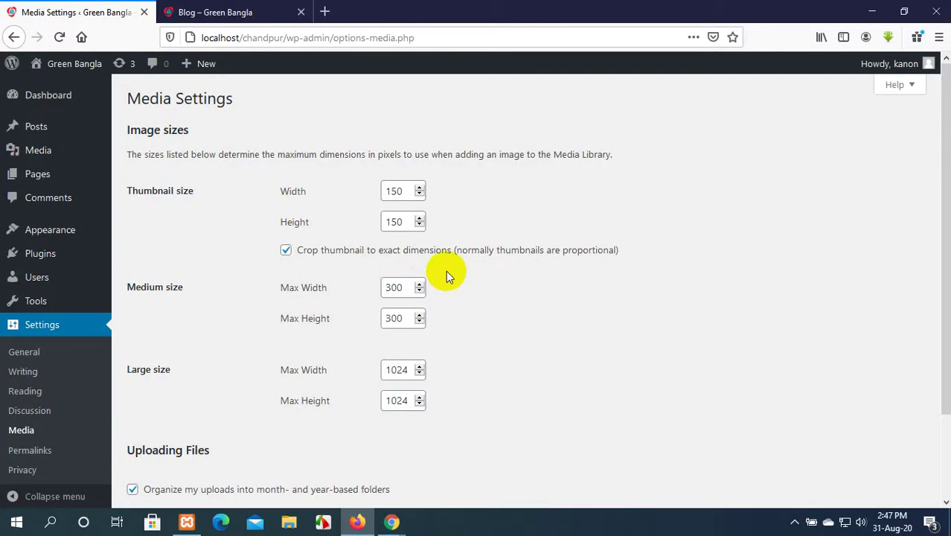
{"action": "left_click", "coordinate": [238, 10]}
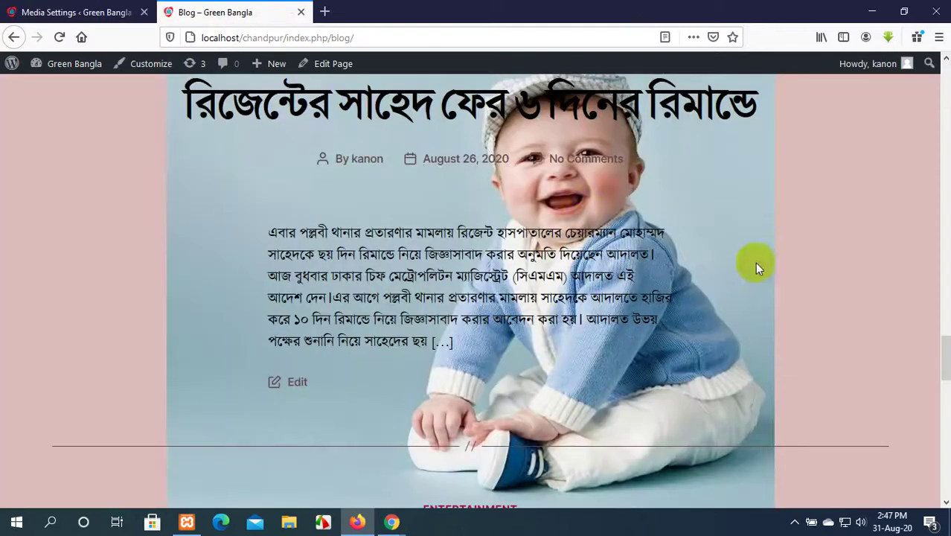
{"action": "left_click", "coordinate": [70, 12]}
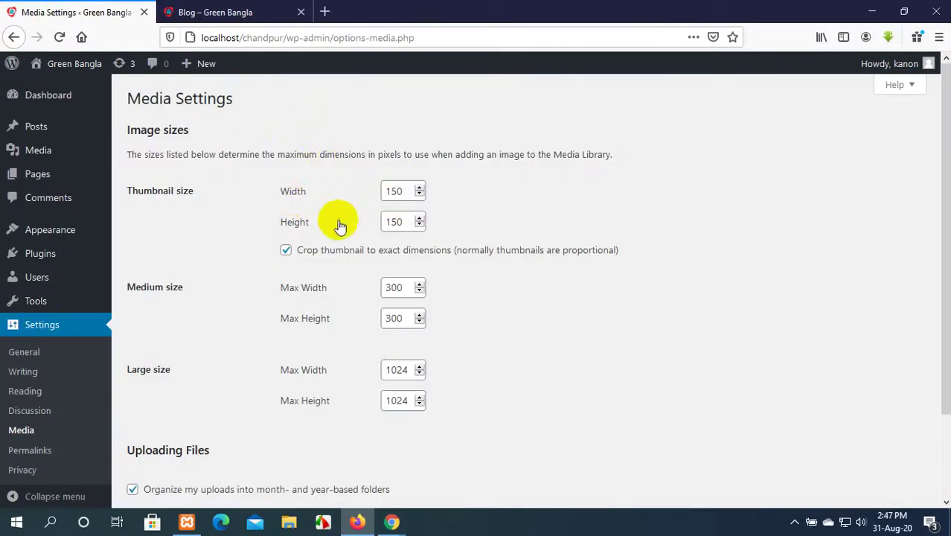
Set the thumbnail width and height to 350 × 350.
{"action": "left_click_drag", "start_coordinate": [403, 191], "coordinate": [362, 202]}
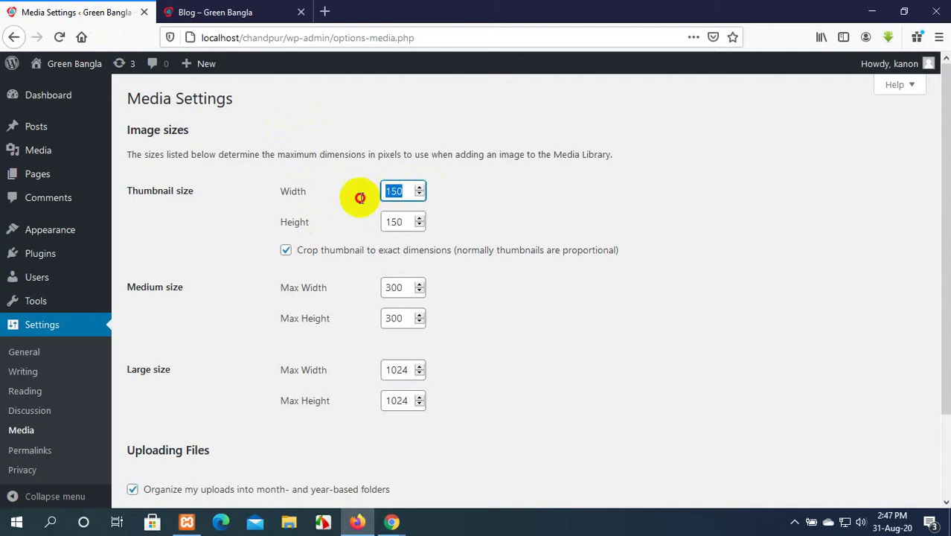
{"action": "type", "text": "350"}
{"action": "left_click_drag", "start_coordinate": [408, 221], "coordinate": [388, 218]}
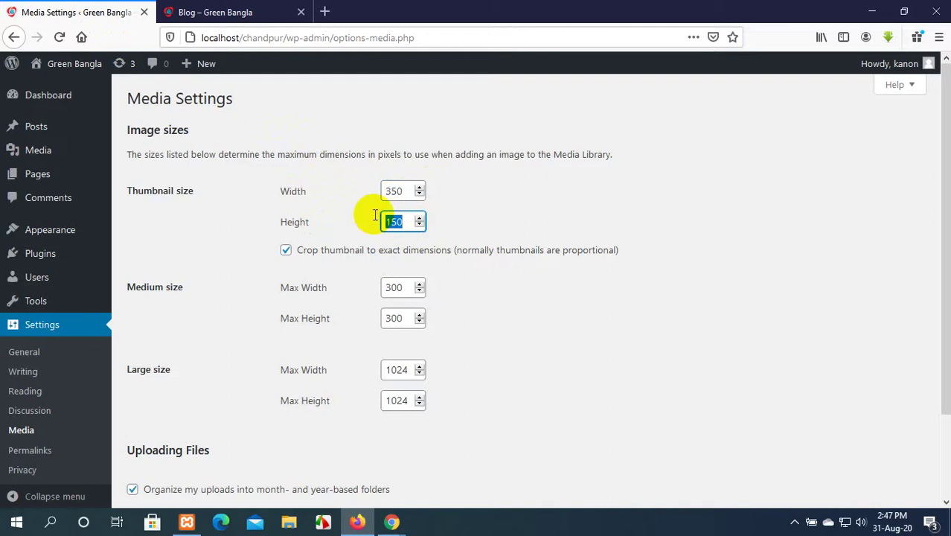
{"action": "type", "text": "350"}
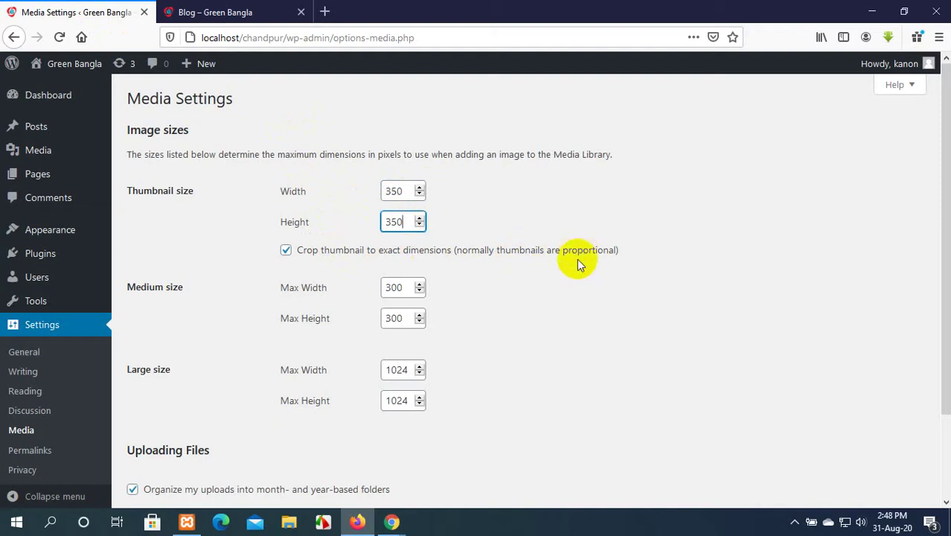
Check the blog page, then keep 'Crop thumbnail to exact dimensions' ticked.
{"action": "left_click", "coordinate": [215, 12]}
{"action": "scroll", "coordinate": [276, 221], "scroll_direction": "down", "scroll_amount": 5}
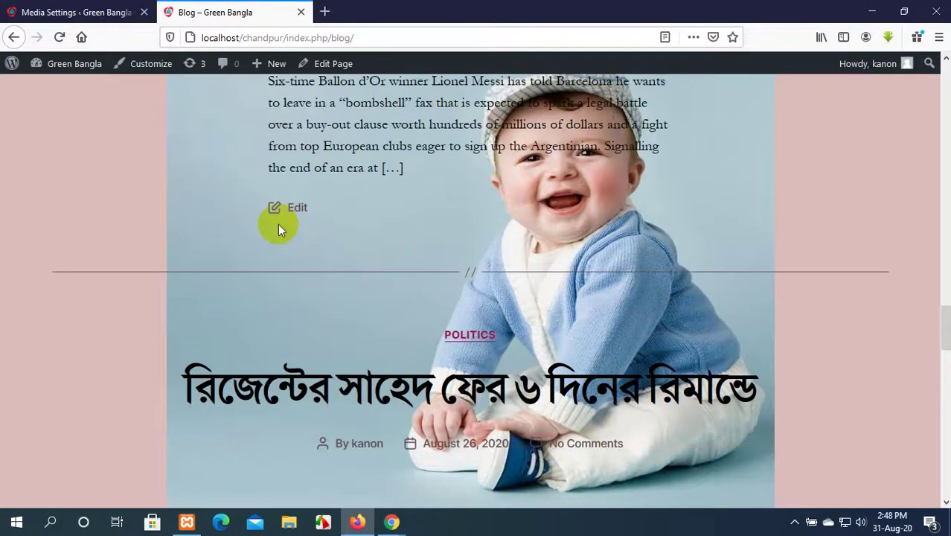
{"action": "left_click", "coordinate": [74, 12]}
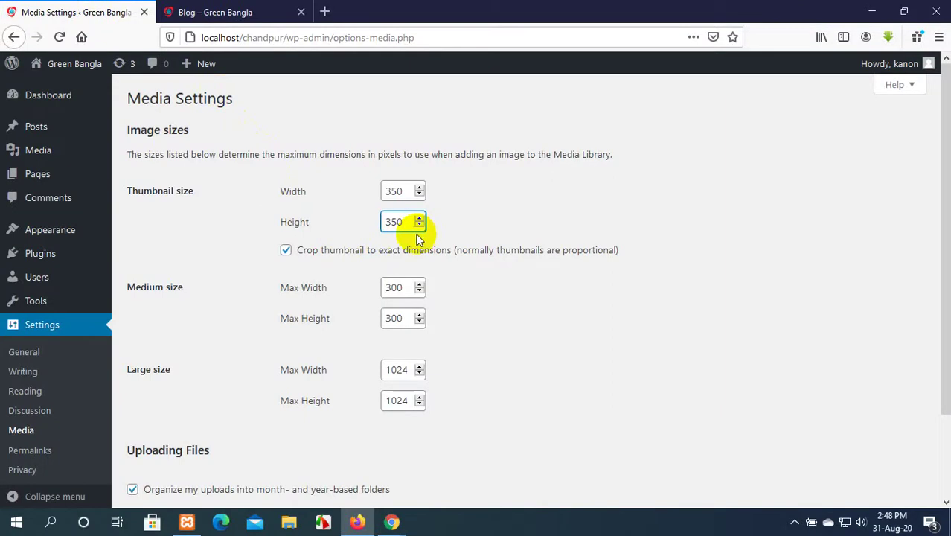
{"action": "left_click", "coordinate": [286, 251]}
{"action": "left_click", "coordinate": [286, 251]}
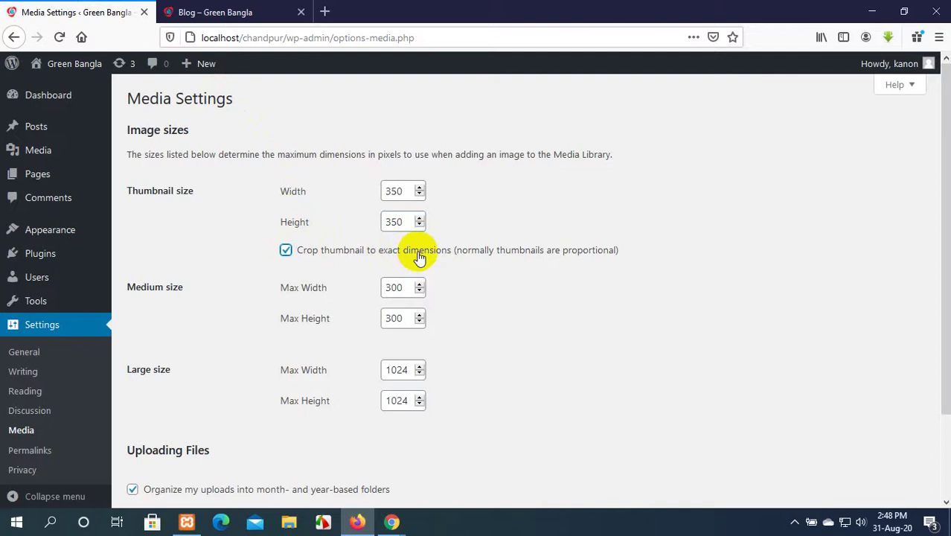
{"action": "scroll", "coordinate": [419, 256], "scroll_direction": "down", "scroll_amount": 2}
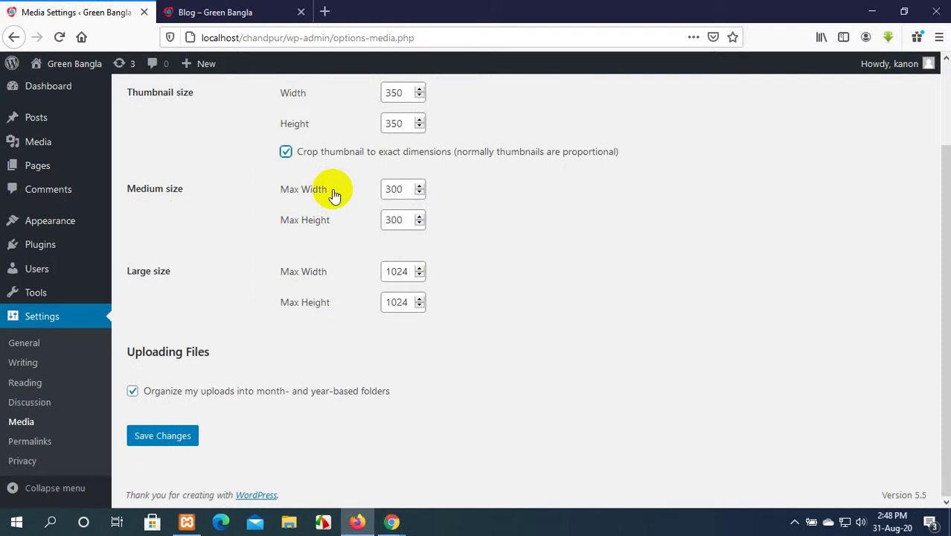
Set medium max width and height to 350, toggle month/year upload folders, and save.
{"action": "left_click", "coordinate": [419, 186]}
{"action": "left_click", "coordinate": [419, 186]}
{"action": "double_click", "coordinate": [395, 189]}
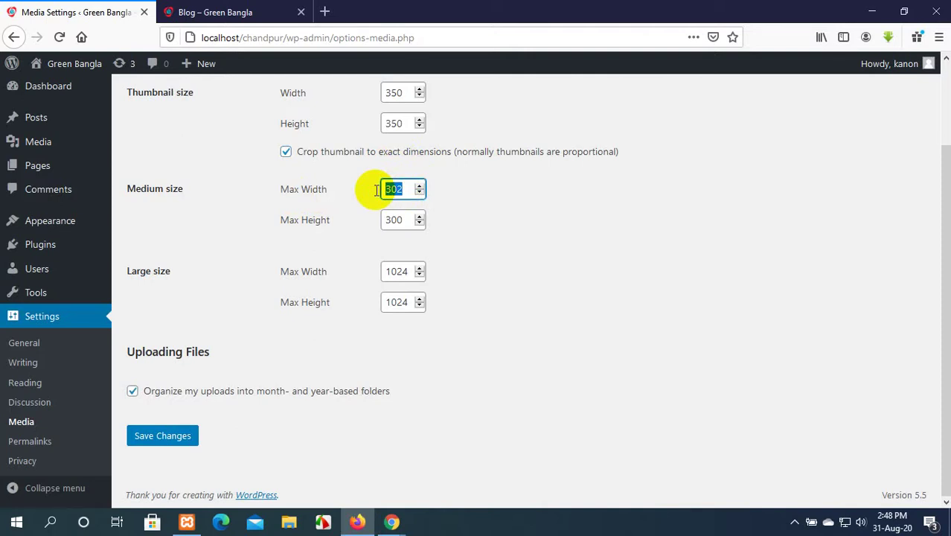
{"action": "type", "text": "350"}
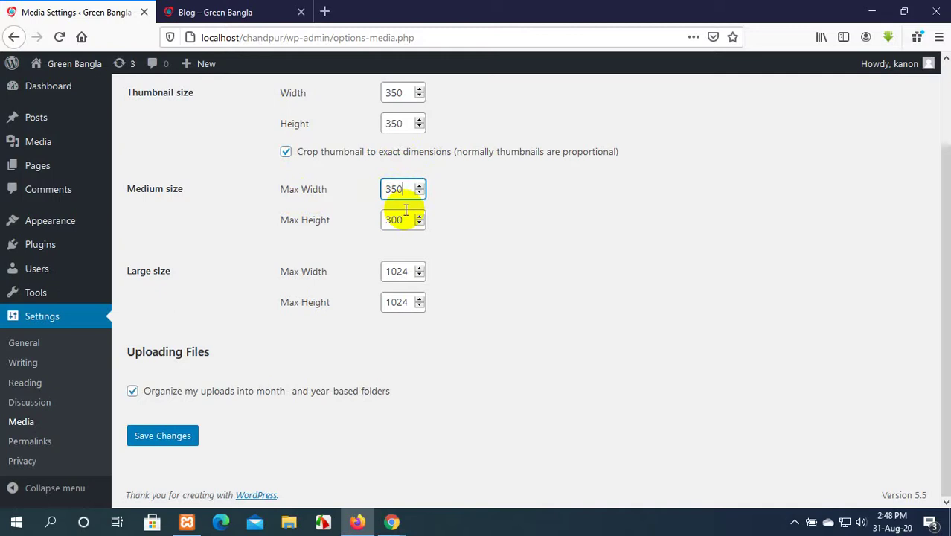
{"action": "double_click", "coordinate": [389, 219]}
{"action": "type", "text": "3"}
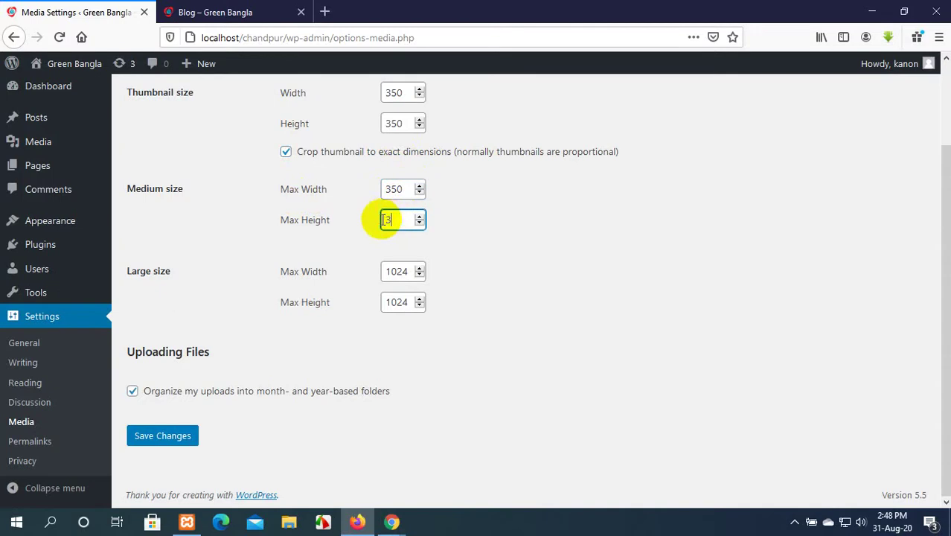
{"action": "type", "text": "50"}
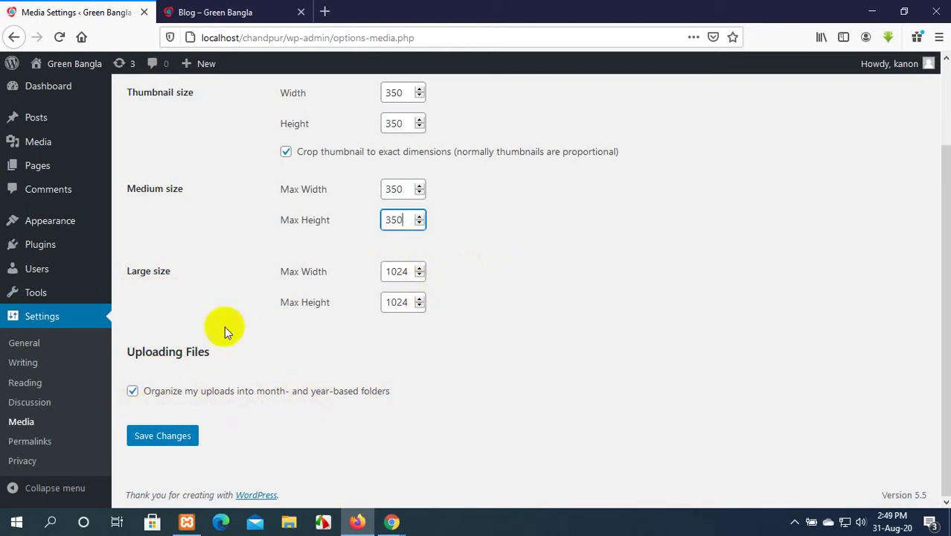
{"action": "left_click", "coordinate": [133, 391]}
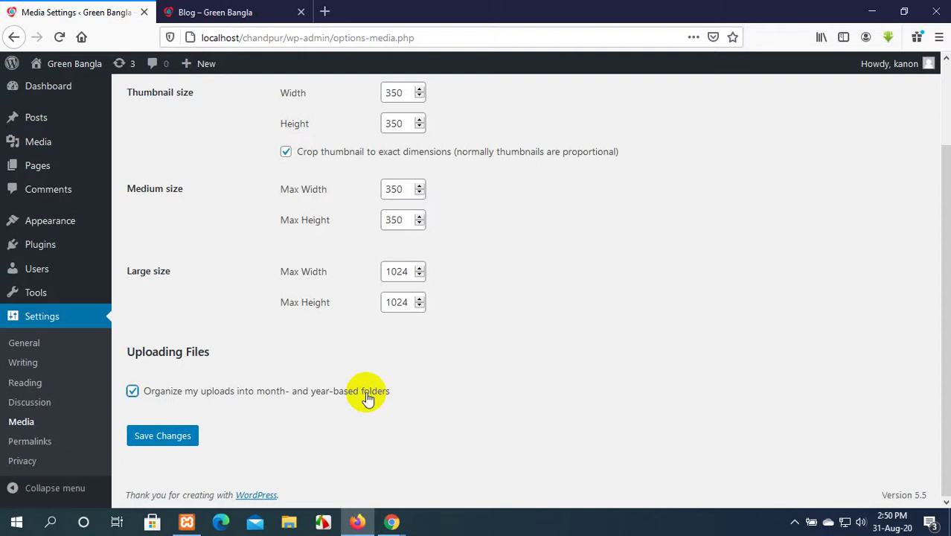
{"action": "left_click", "coordinate": [177, 442]}
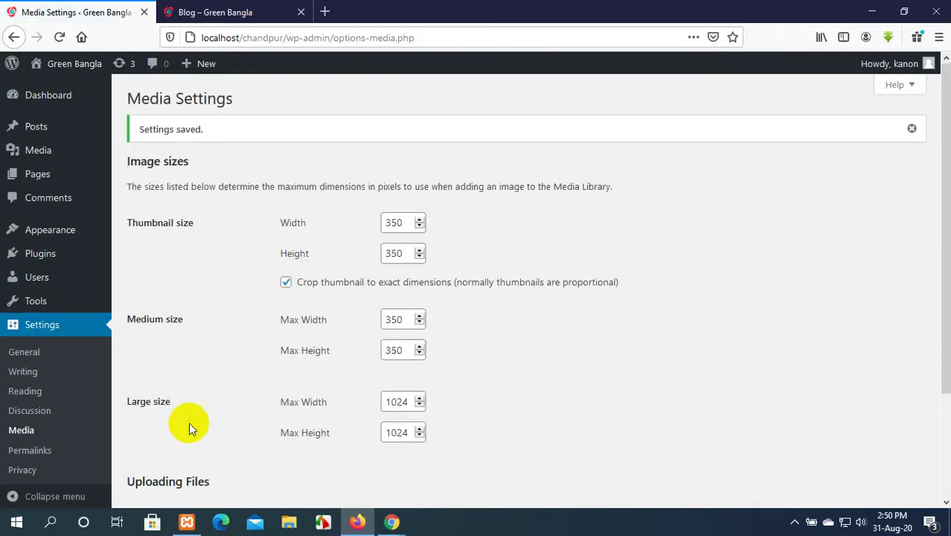
Mute and unmute the Google Meet microphone, then minimize Chrome to return to WordPress.
{"action": "mouse_move", "coordinate": [391, 521]}
{"action": "left_click", "coordinate": [325, 486]}
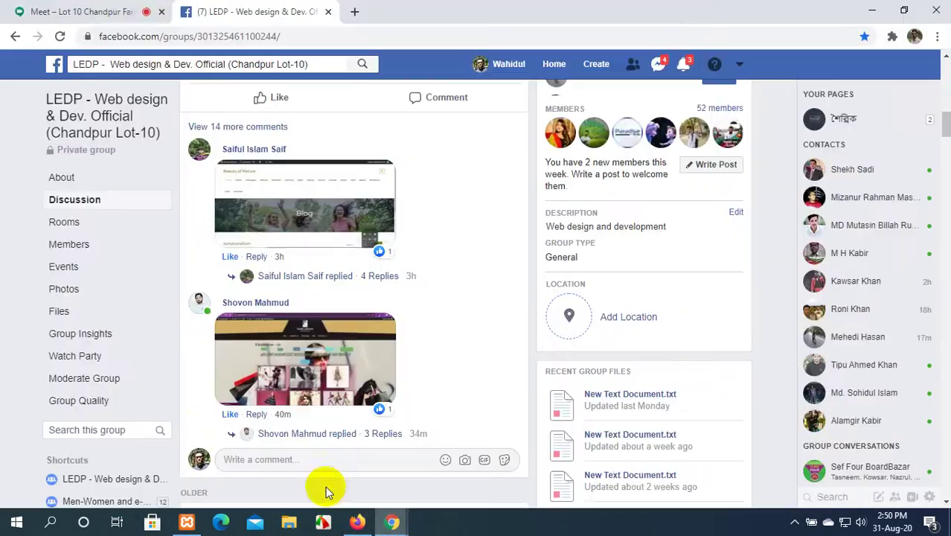
{"action": "left_click", "coordinate": [125, 12]}
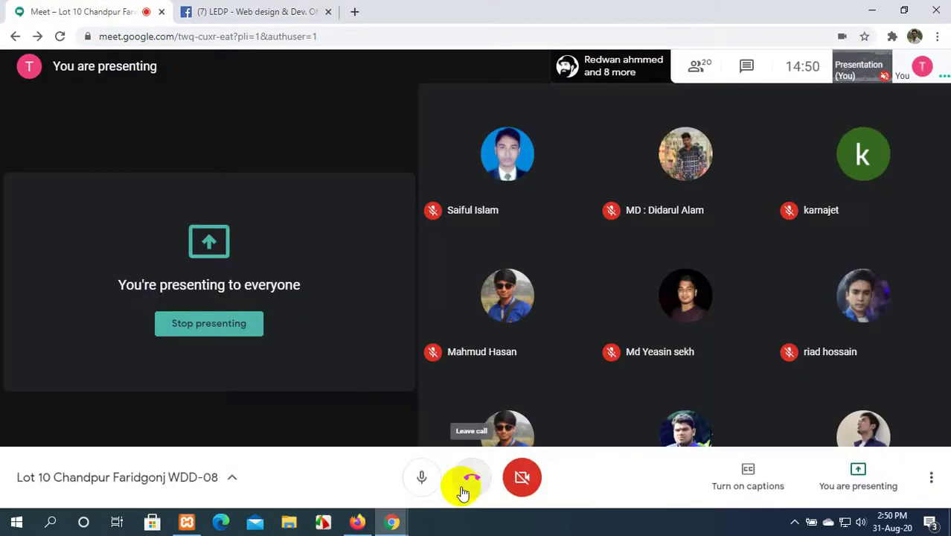
{"action": "left_click", "coordinate": [414, 478]}
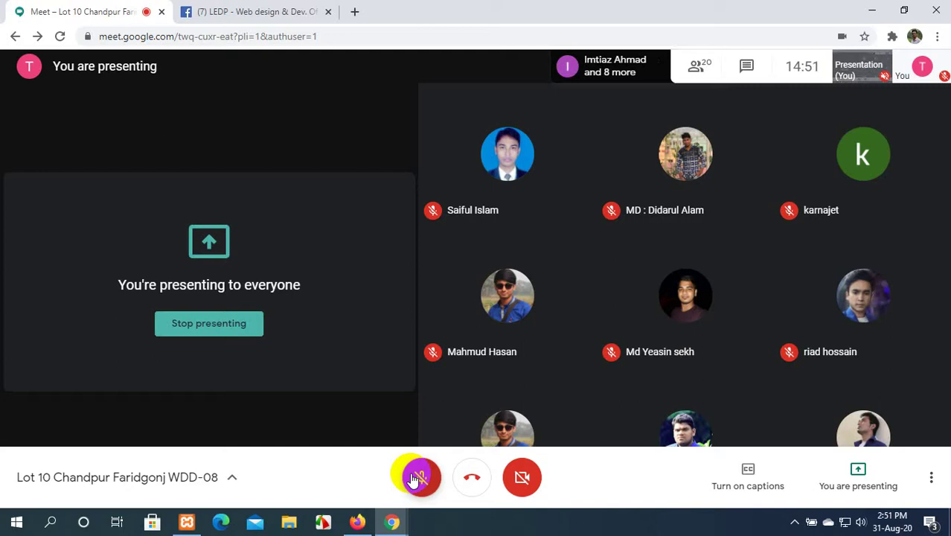
{"action": "left_click", "coordinate": [416, 477]}
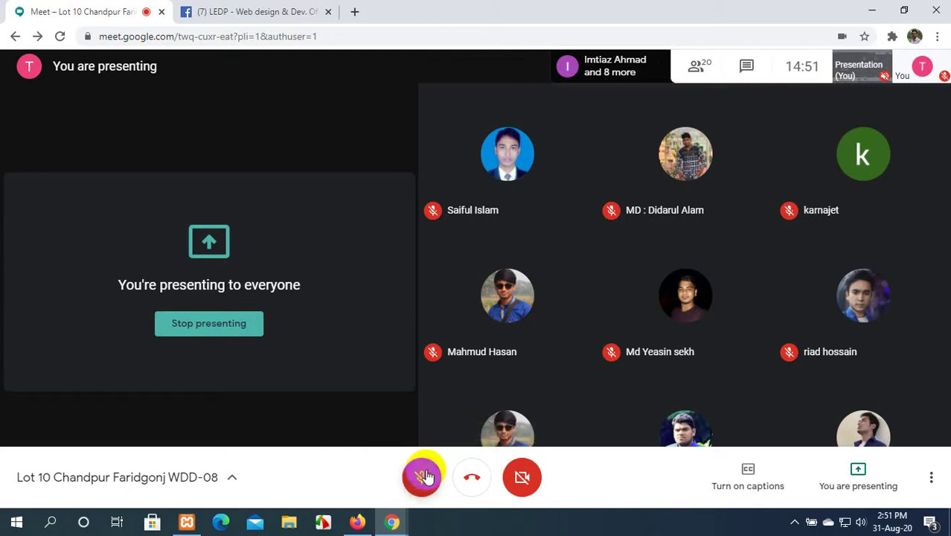
{"action": "left_click", "coordinate": [871, 10]}
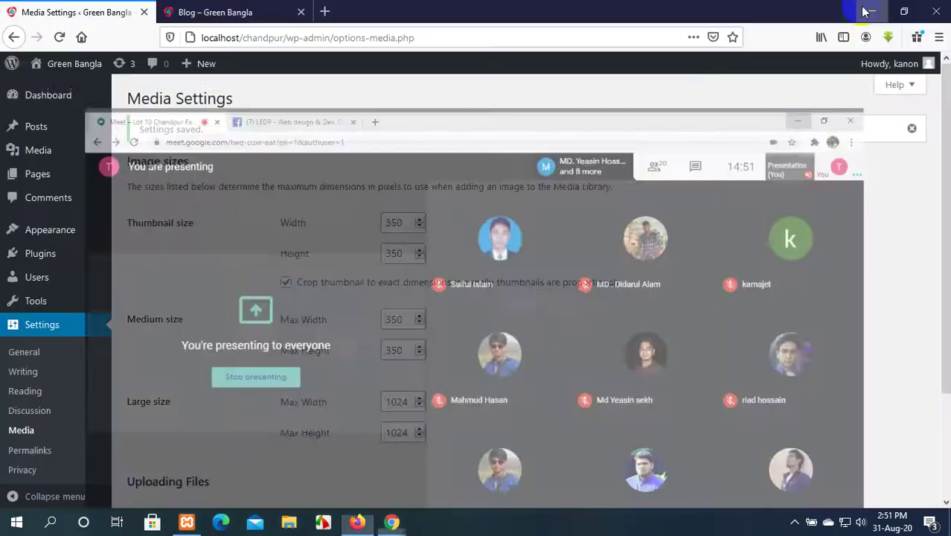
Open Permalink Settings, still on the custom /index.php/%year%/%monthnum%/%day%/ structure, then switch to the Blog tab.
{"action": "scroll", "coordinate": [436, 216], "scroll_direction": "down", "scroll_amount": 3}
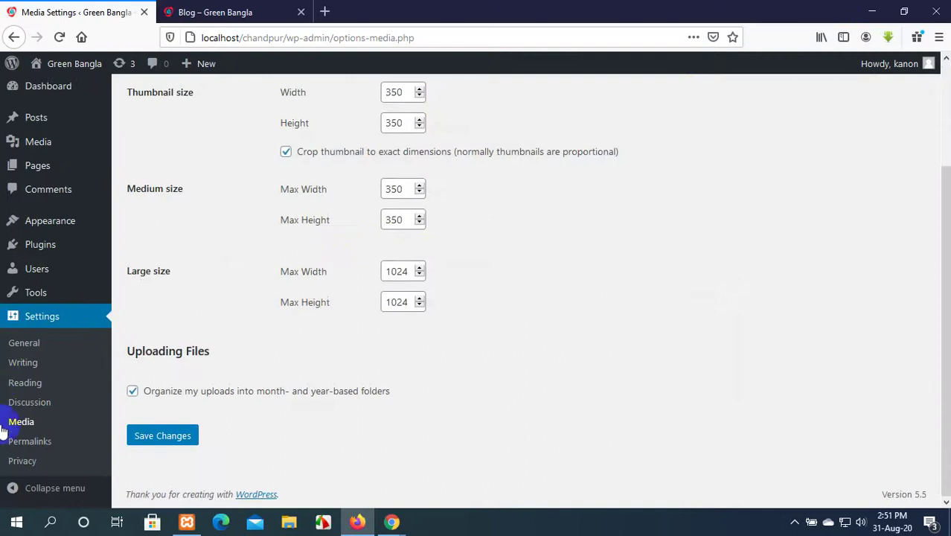
{"action": "left_click", "coordinate": [13, 448]}
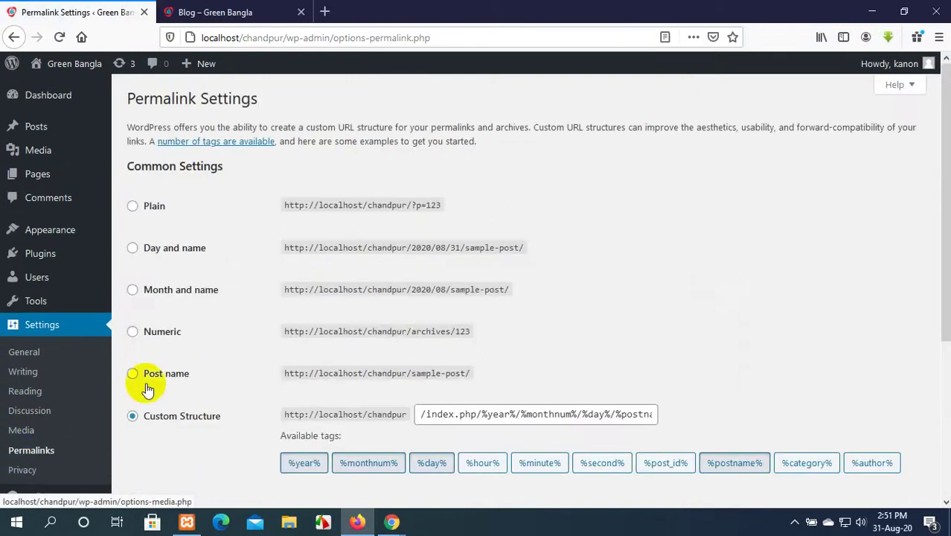
{"action": "scroll", "coordinate": [198, 342], "scroll_direction": "down", "scroll_amount": 3}
{"action": "scroll", "coordinate": [199, 343], "scroll_direction": "up", "scroll_amount": 3}
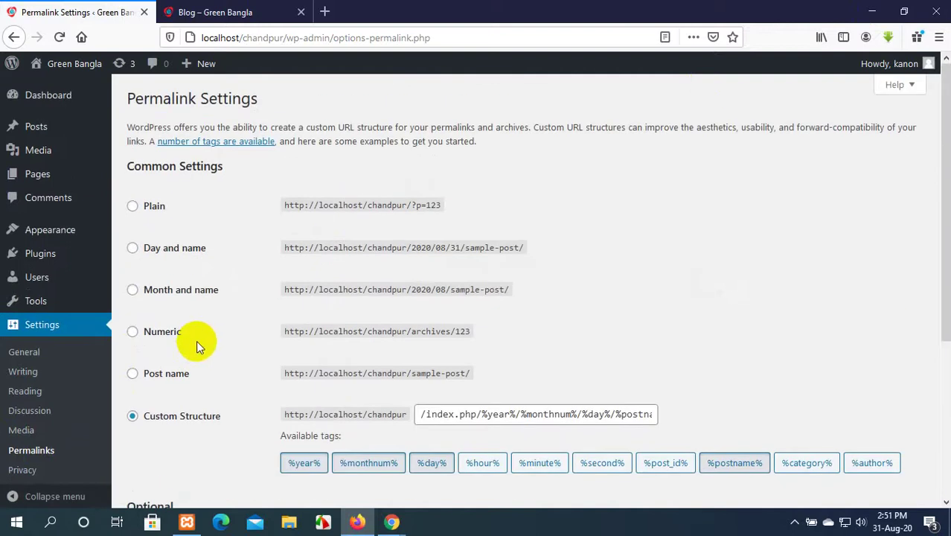
{"action": "left_click", "coordinate": [223, 12]}
{"action": "scroll", "coordinate": [355, 184], "scroll_direction": "up", "scroll_amount": 20}
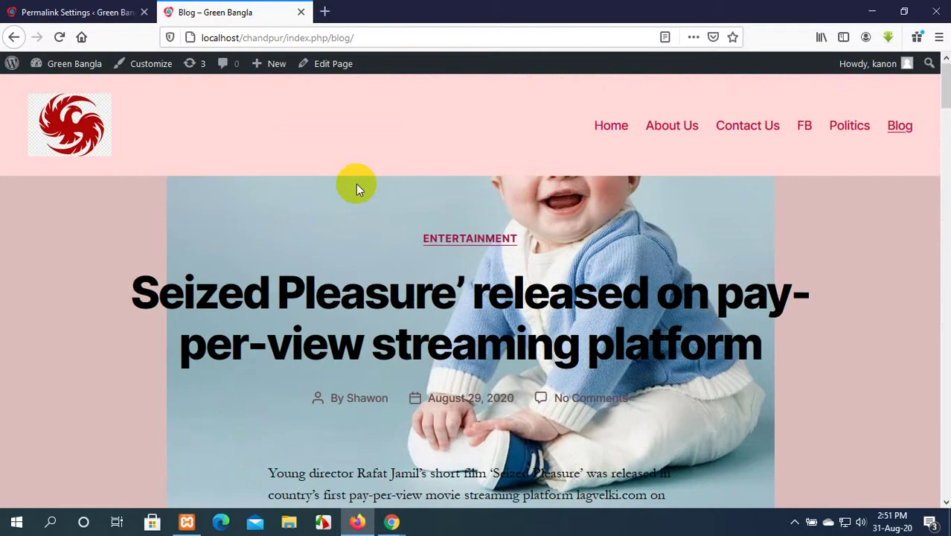
Open the site's Home page and check its localhost/chandpur/ address.
{"action": "left_click", "coordinate": [614, 131]}
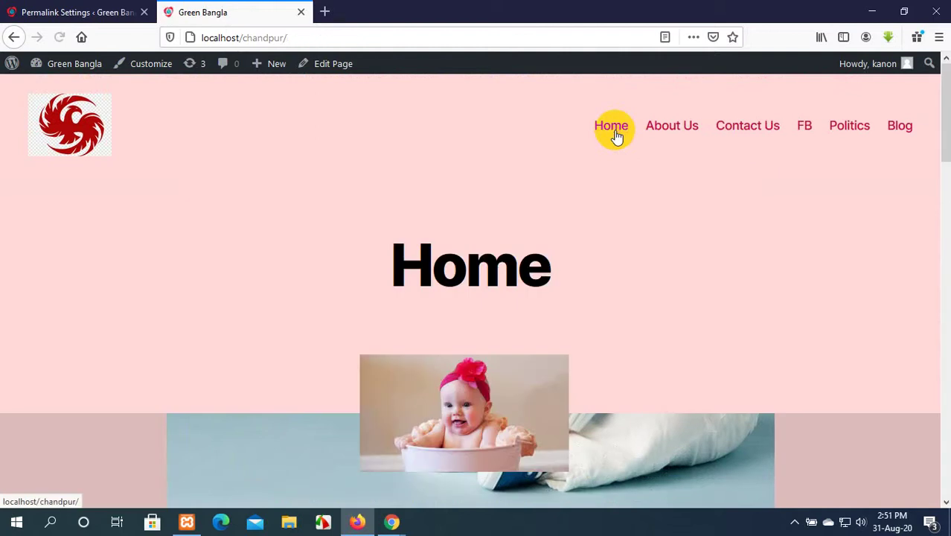
{"action": "left_click", "coordinate": [254, 36]}
{"action": "left_click", "coordinate": [349, 40]}
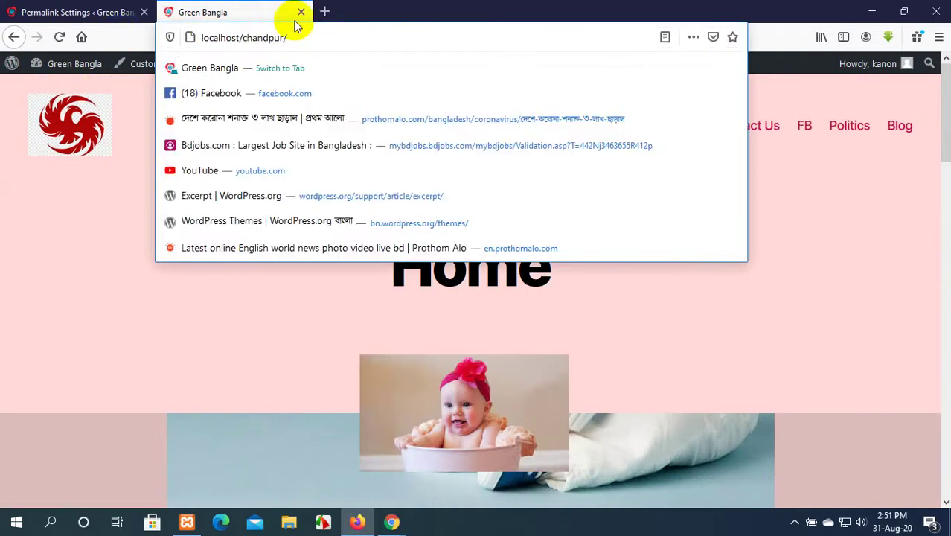
{"action": "left_click_drag", "start_coordinate": [308, 34], "coordinate": [185, 35]}
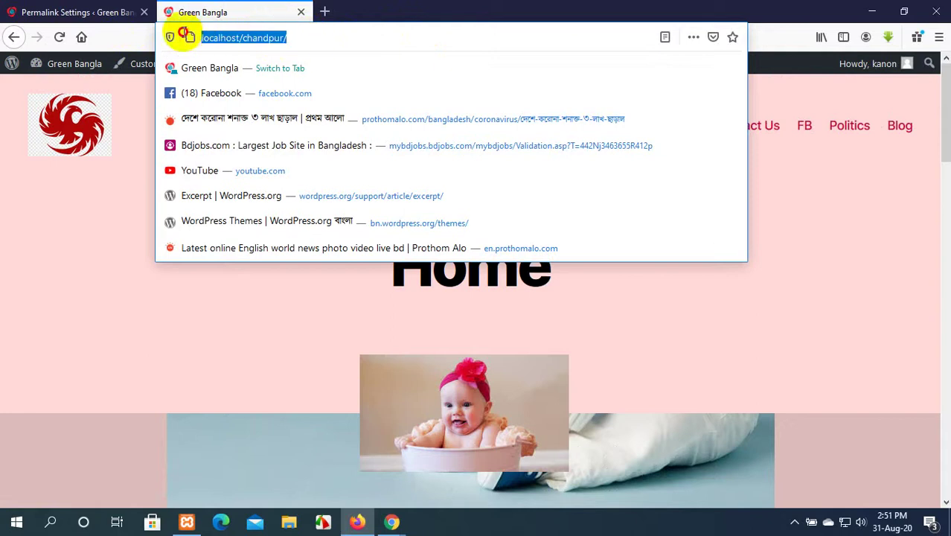
{"action": "left_click", "coordinate": [329, 31]}
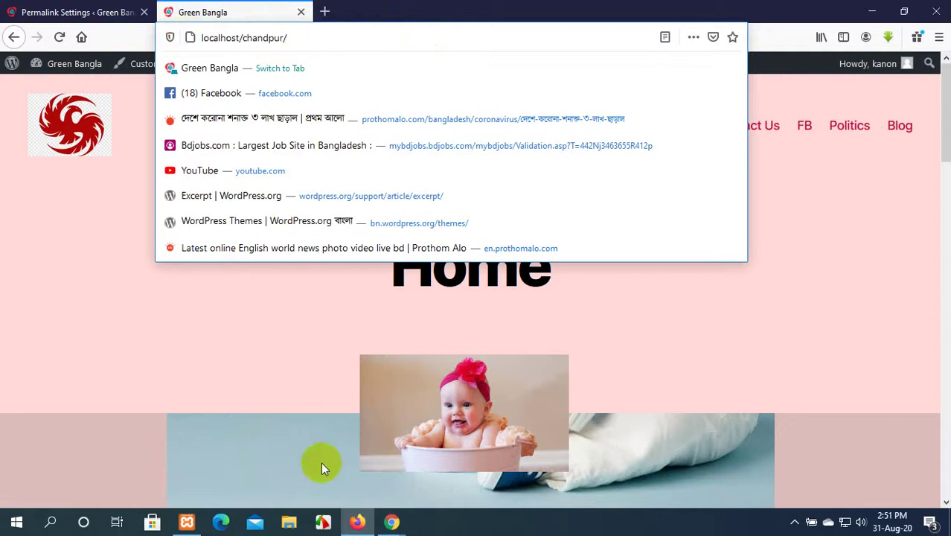
Admit the waiting participant in Google Meet, then return to the Facebook group.
{"action": "left_click", "coordinate": [386, 527]}
{"action": "left_click", "coordinate": [323, 474]}
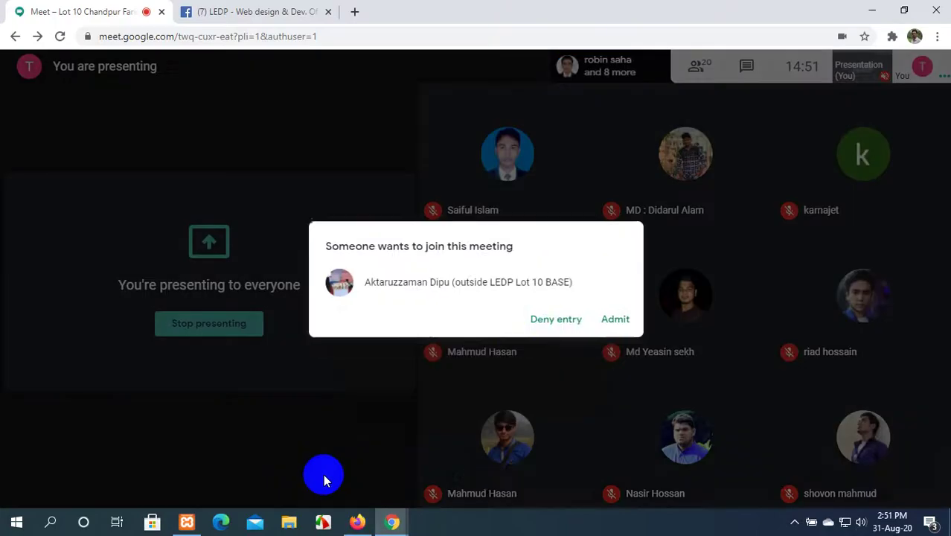
{"action": "left_click", "coordinate": [612, 321]}
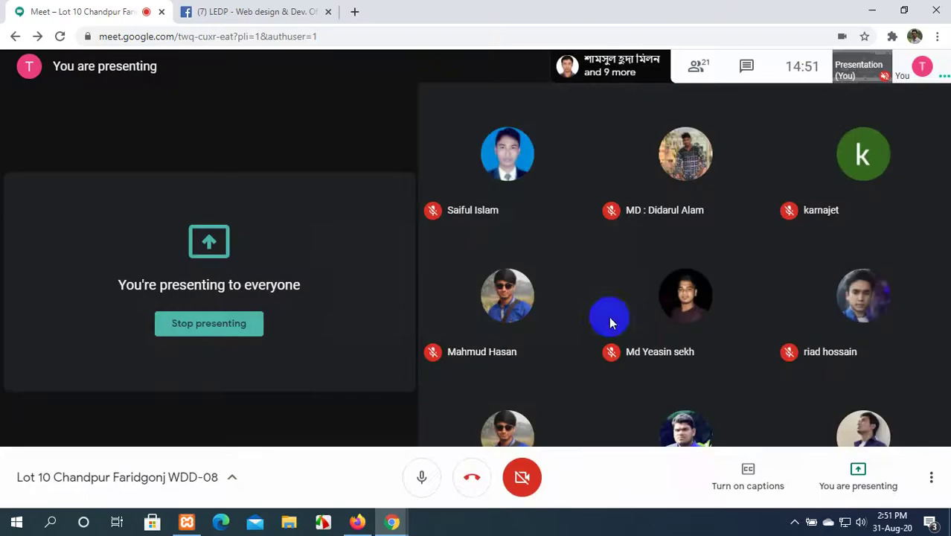
{"action": "left_click", "coordinate": [251, 11]}
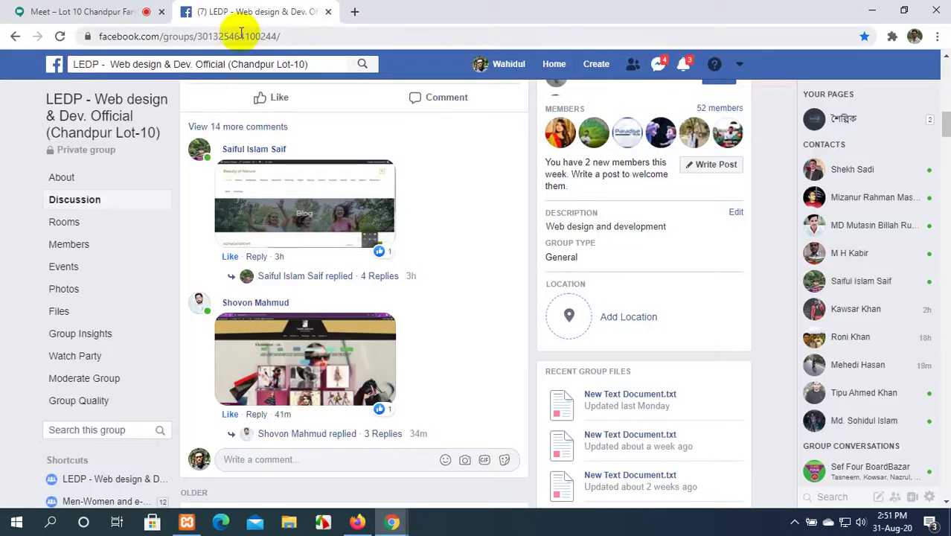
Check the group page's address, then open your own profile and inspect its web address.
{"action": "left_click", "coordinate": [184, 35]}
{"action": "left_click", "coordinate": [548, 65]}
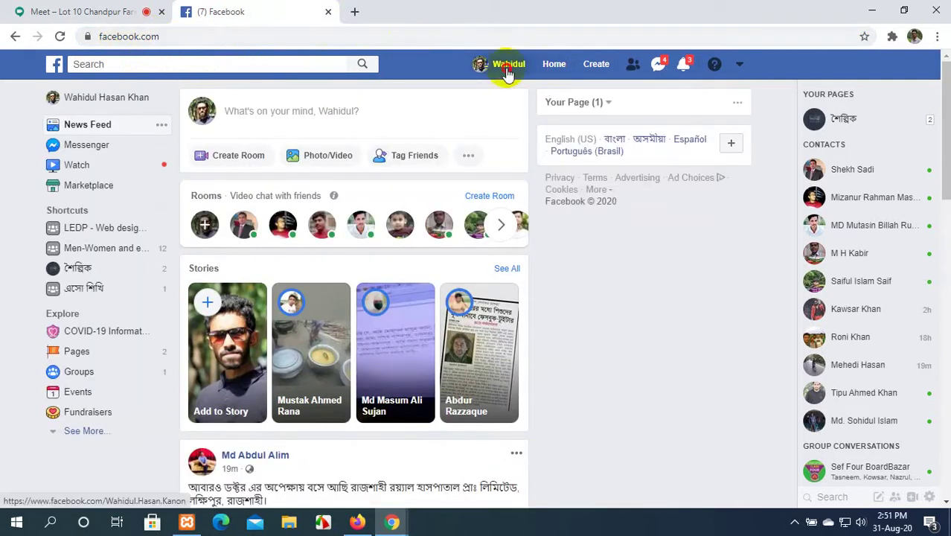
{"action": "left_click", "coordinate": [506, 70]}
{"action": "left_click", "coordinate": [197, 36]}
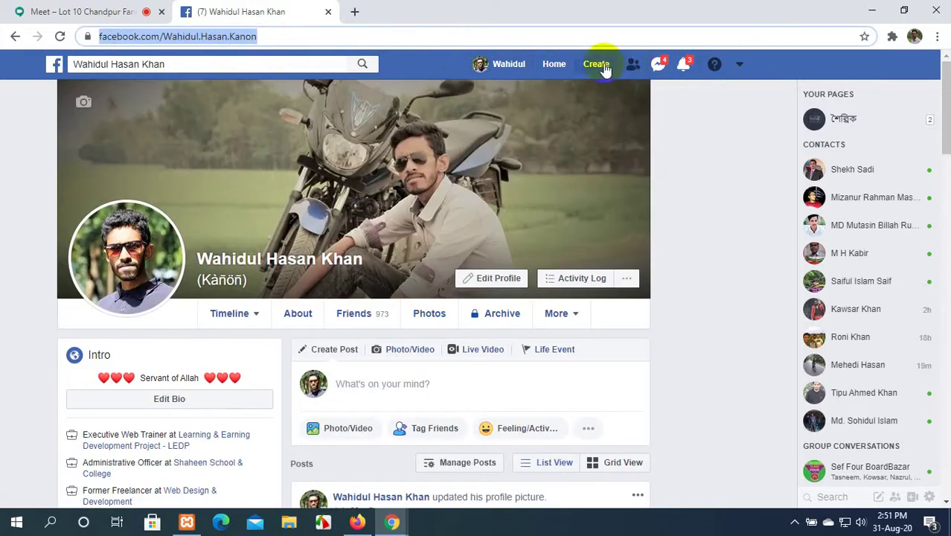
{"action": "scroll", "coordinate": [484, 240], "scroll_direction": "down", "scroll_amount": 7}
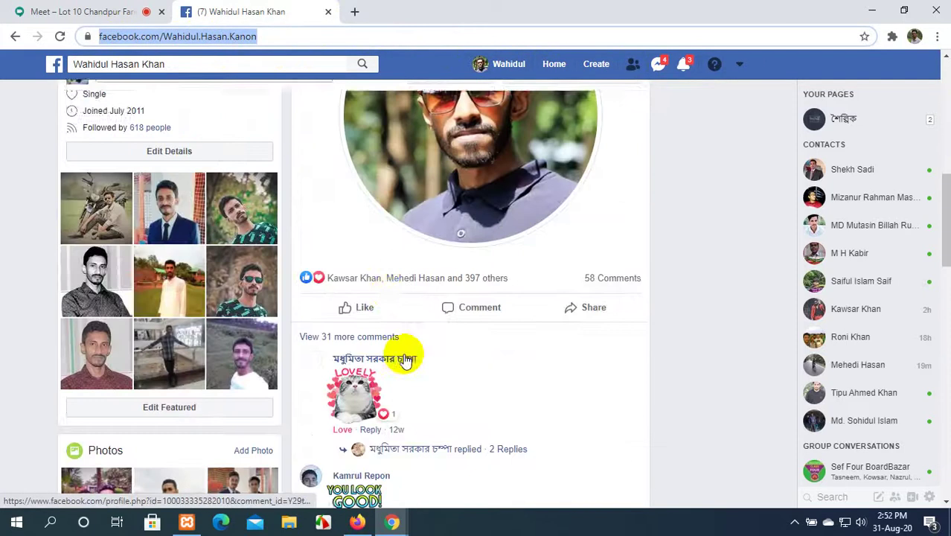
Open a news-feed poster's profile and view its full web address.
{"action": "left_click", "coordinate": [550, 63]}
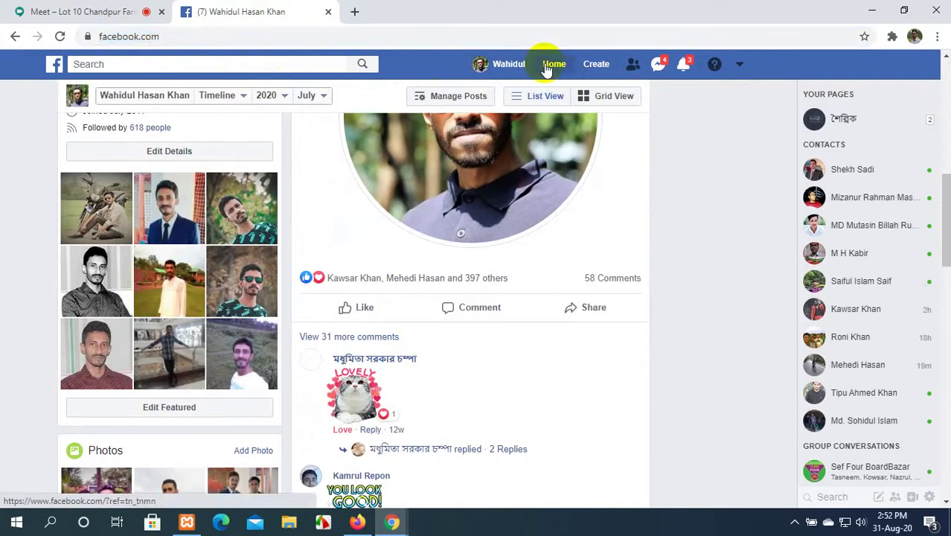
{"action": "scroll", "coordinate": [336, 297], "scroll_direction": "down", "scroll_amount": 8}
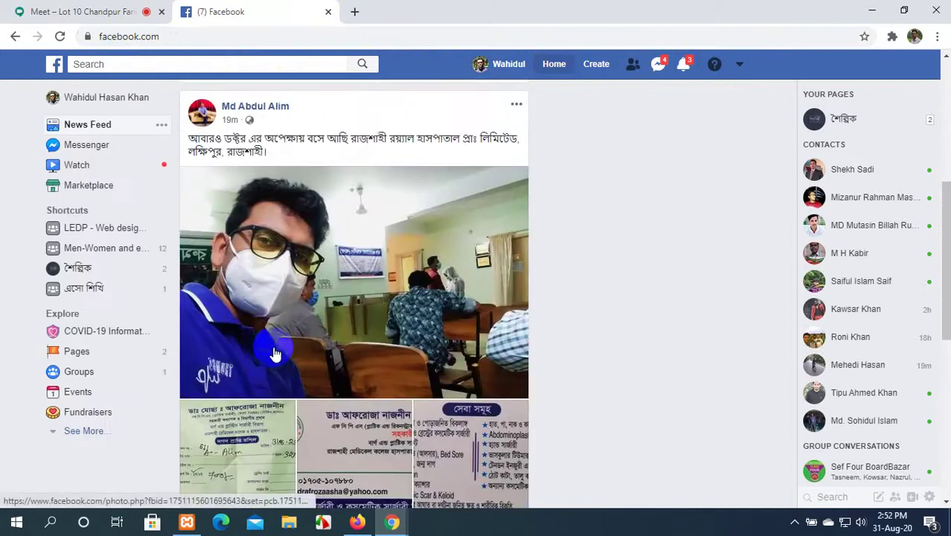
{"action": "left_click", "coordinate": [277, 108]}
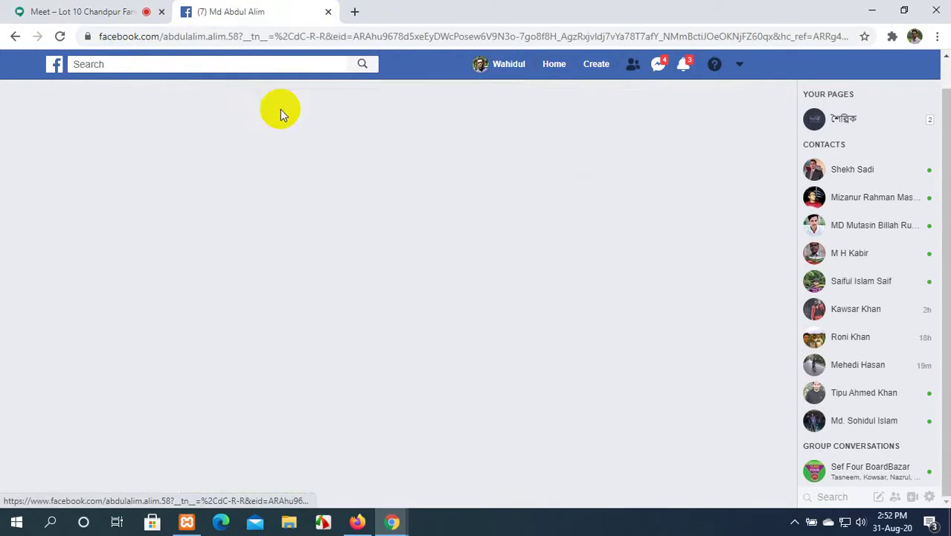
{"action": "left_click", "coordinate": [316, 36]}
Close the Facebook tab, reload the Green Bangla Home page, and return to Permalink Settings.
{"action": "left_click", "coordinate": [328, 12]}
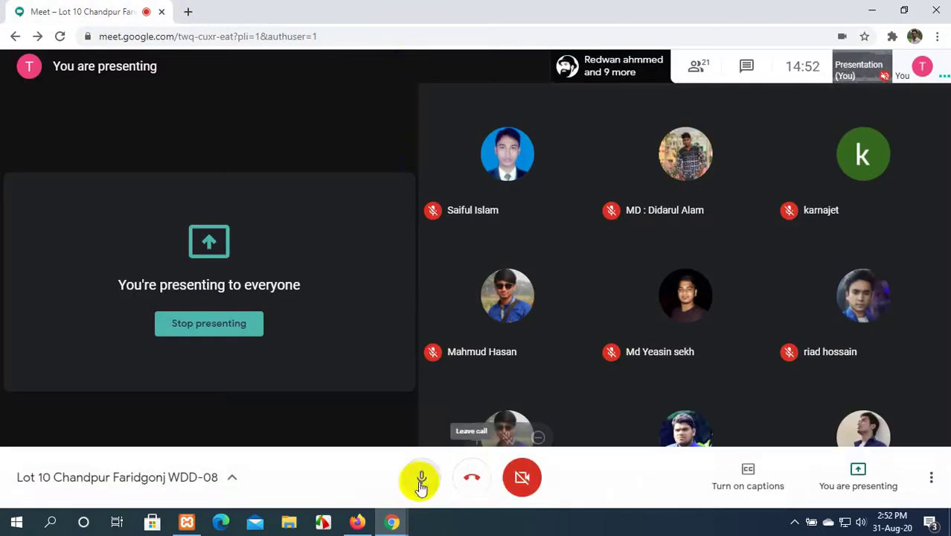
{"action": "left_click", "coordinate": [358, 522]}
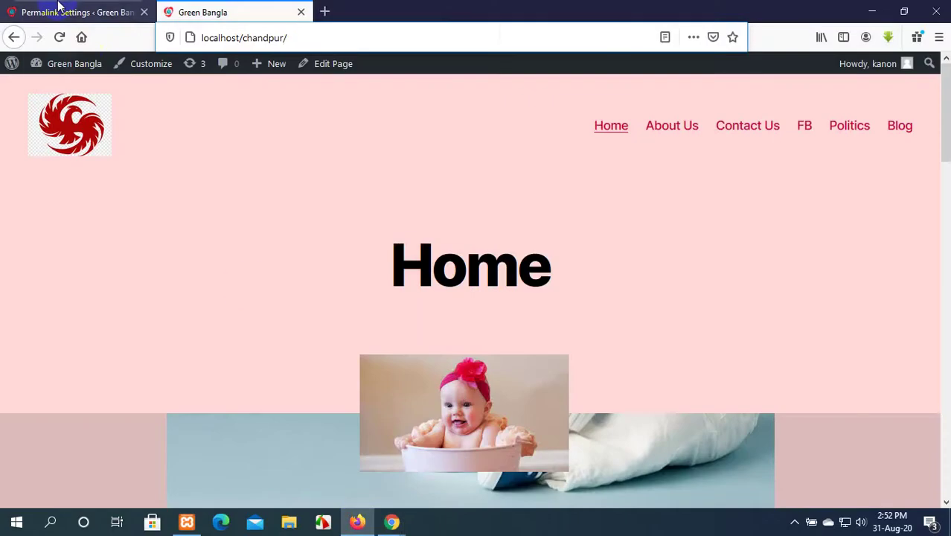
{"action": "left_click", "coordinate": [111, 13]}
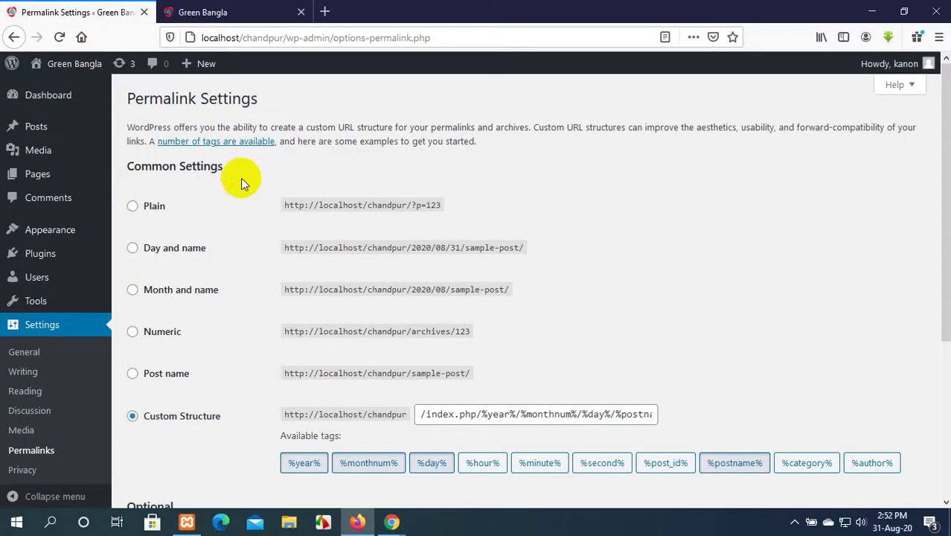
{"action": "left_click", "coordinate": [227, 12]}
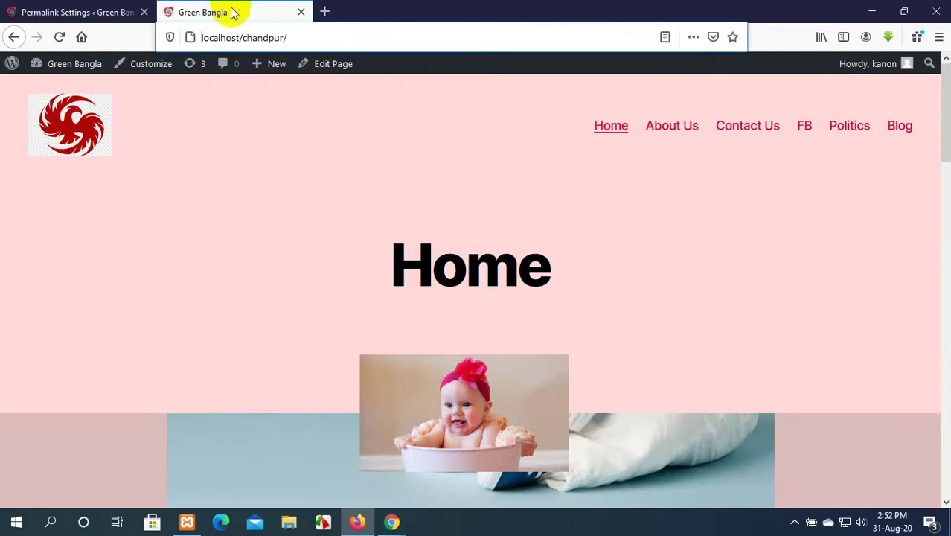
{"action": "left_click", "coordinate": [622, 128]}
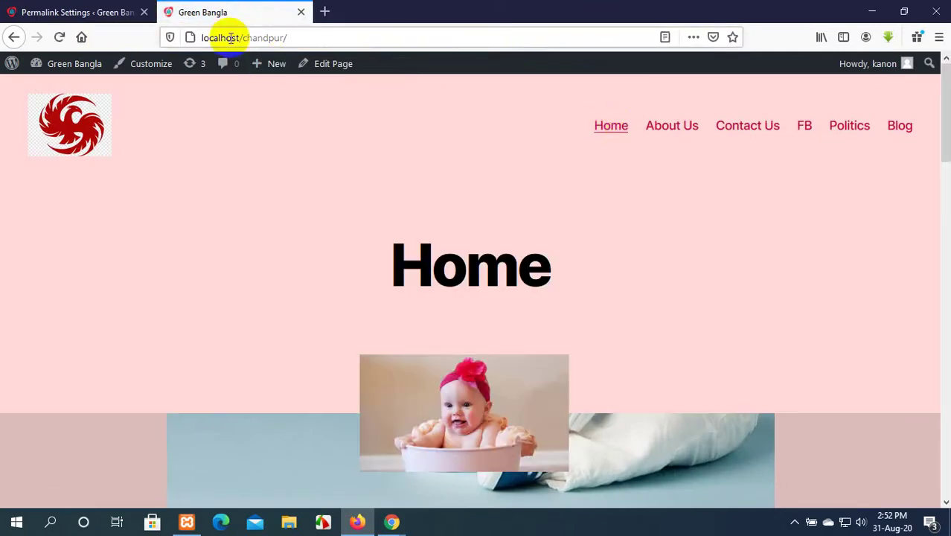
{"action": "left_click", "coordinate": [65, 12]}
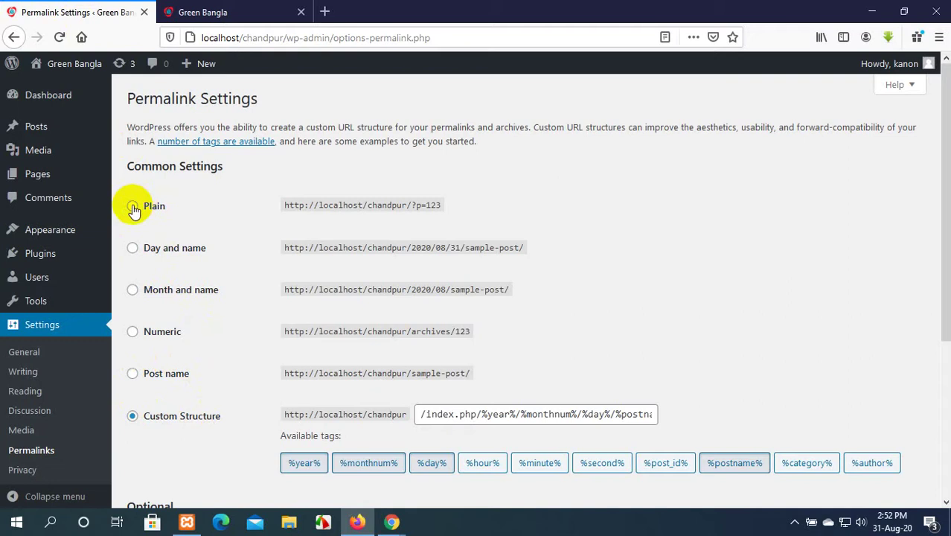
Set the permalink structure to Plain and save it.
{"action": "left_click", "coordinate": [133, 209]}
{"action": "scroll", "coordinate": [206, 216], "scroll_direction": "down", "scroll_amount": 5}
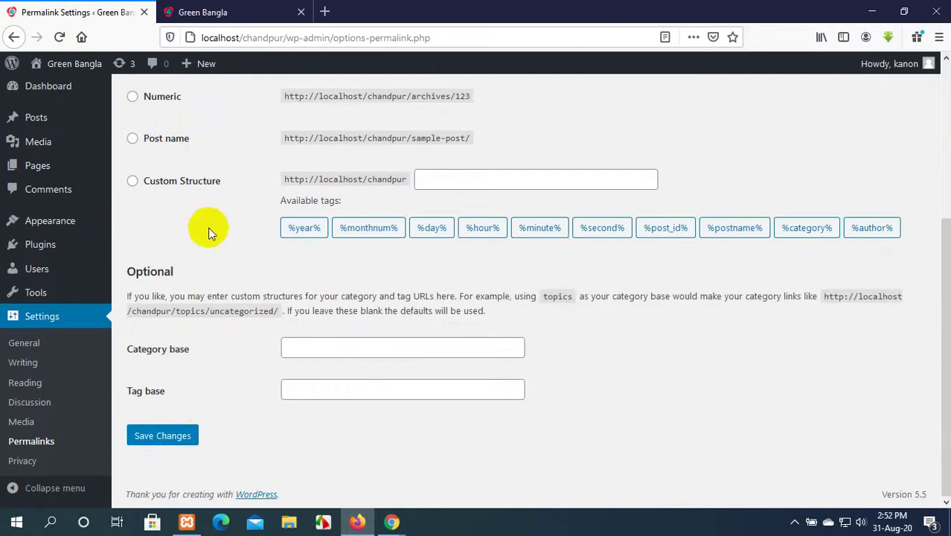
{"action": "left_click", "coordinate": [179, 434]}
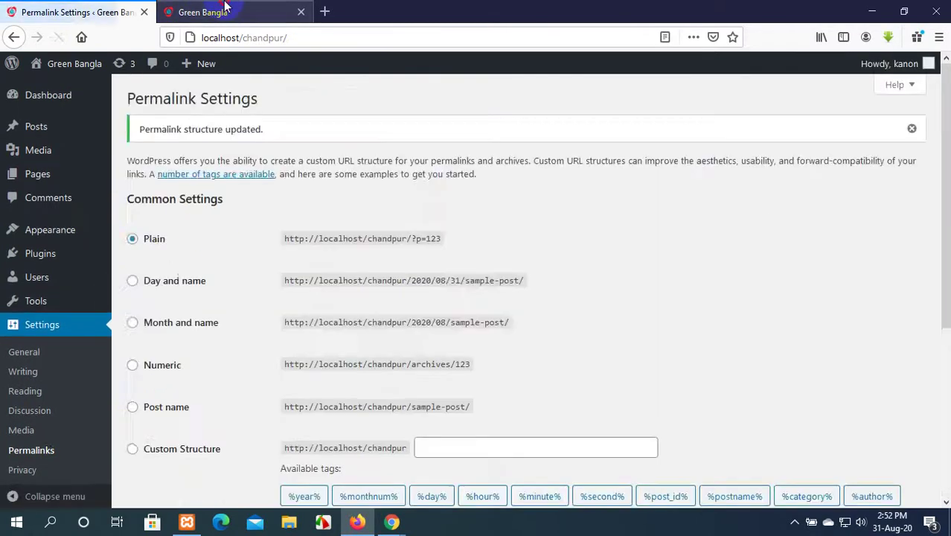
Check the Home, About Us and Contact Us addresses, now ?page_id= links like ?page_id=48.
{"action": "left_click", "coordinate": [225, 9]}
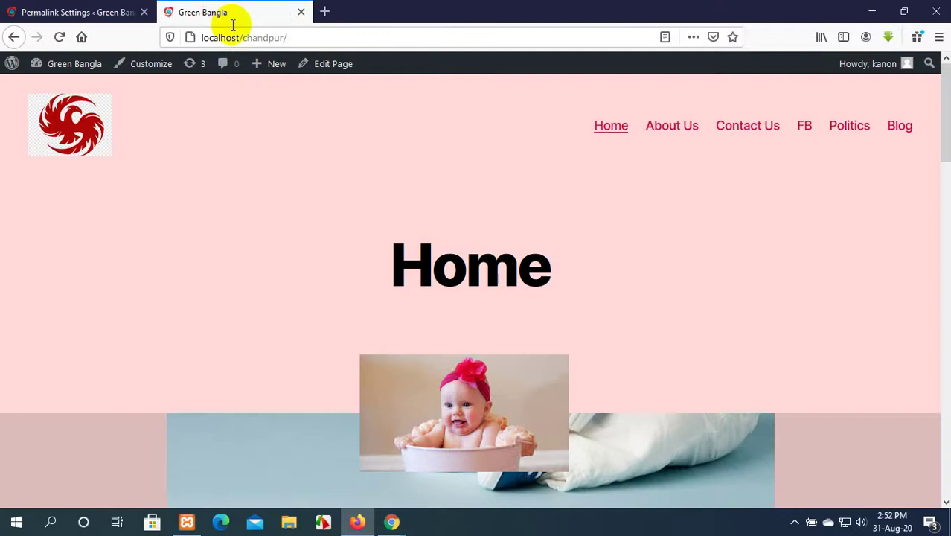
{"action": "left_click", "coordinate": [615, 128]}
{"action": "left_click", "coordinate": [473, 76]}
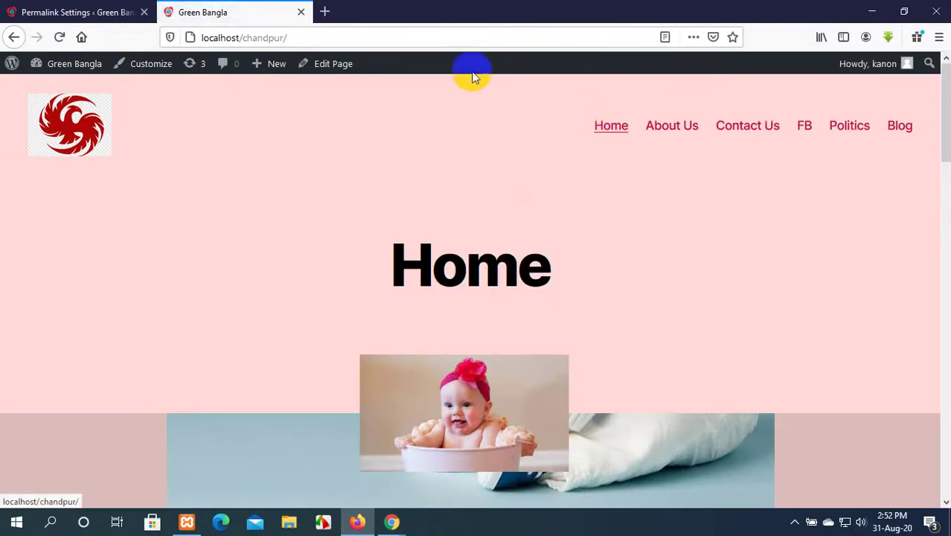
{"action": "left_click", "coordinate": [666, 133]}
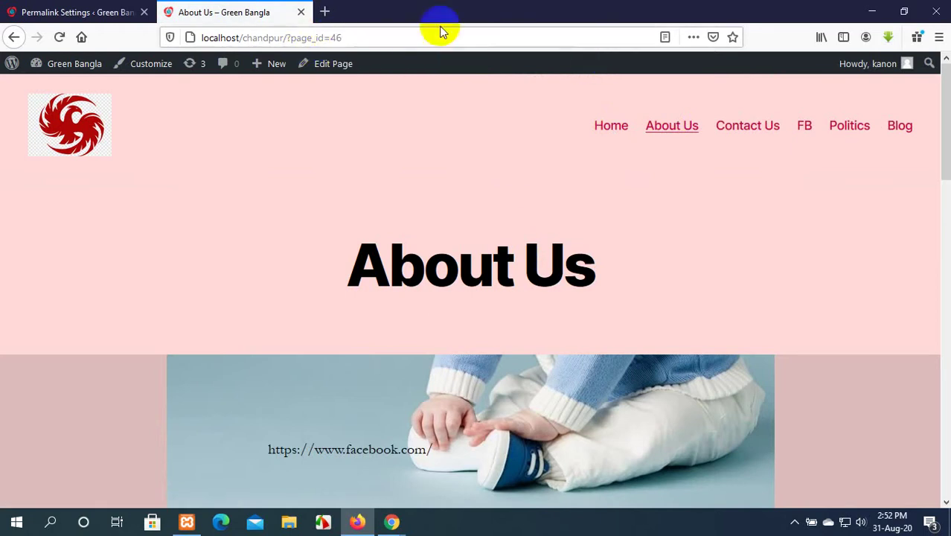
{"action": "left_click", "coordinate": [286, 34]}
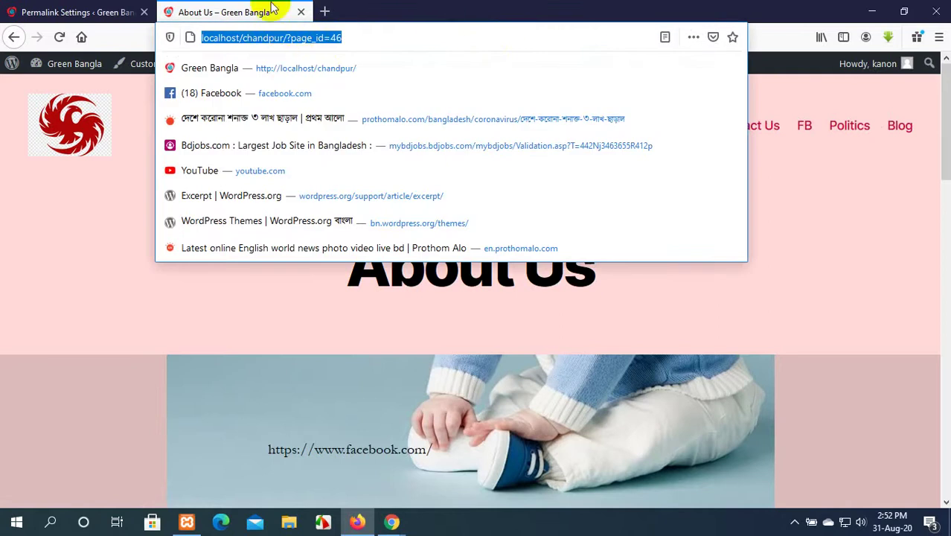
{"action": "left_click", "coordinate": [415, 7]}
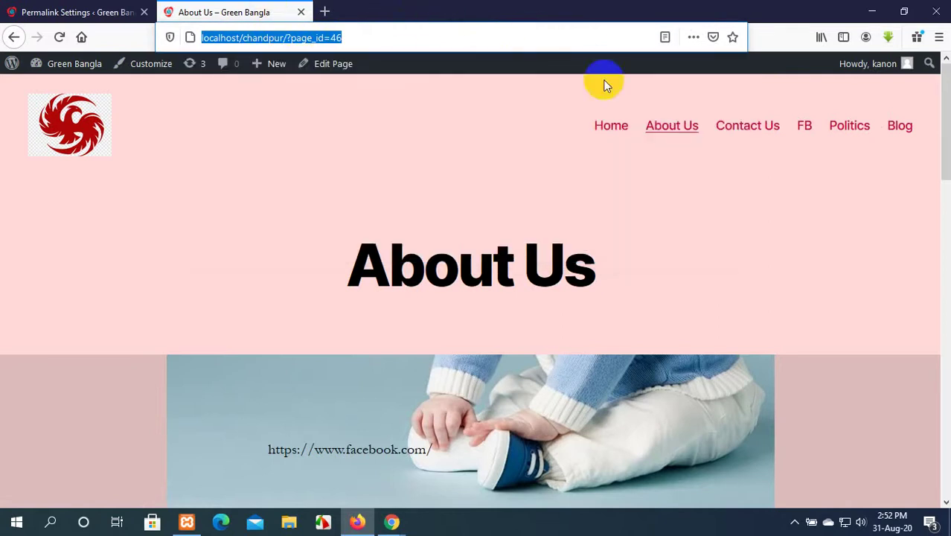
{"action": "left_click", "coordinate": [767, 128]}
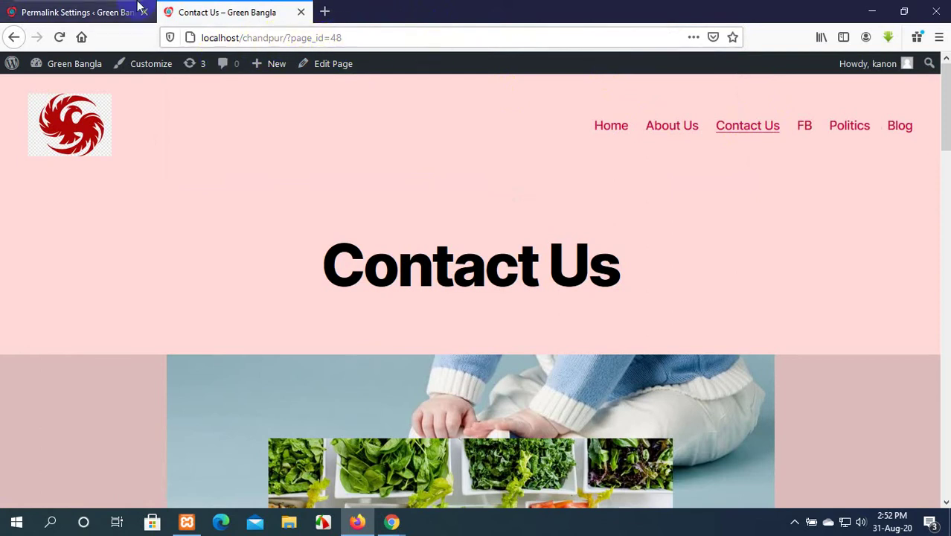
Switch the permalink structure to Day and name and save it.
{"action": "left_click", "coordinate": [111, 11]}
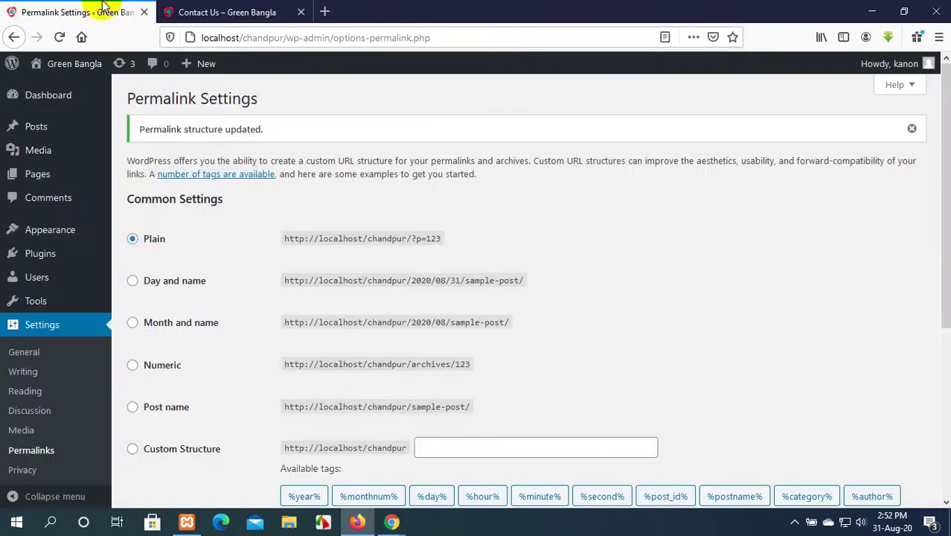
{"action": "left_click", "coordinate": [132, 282]}
{"action": "scroll", "coordinate": [178, 394], "scroll_direction": "down", "scroll_amount": 4}
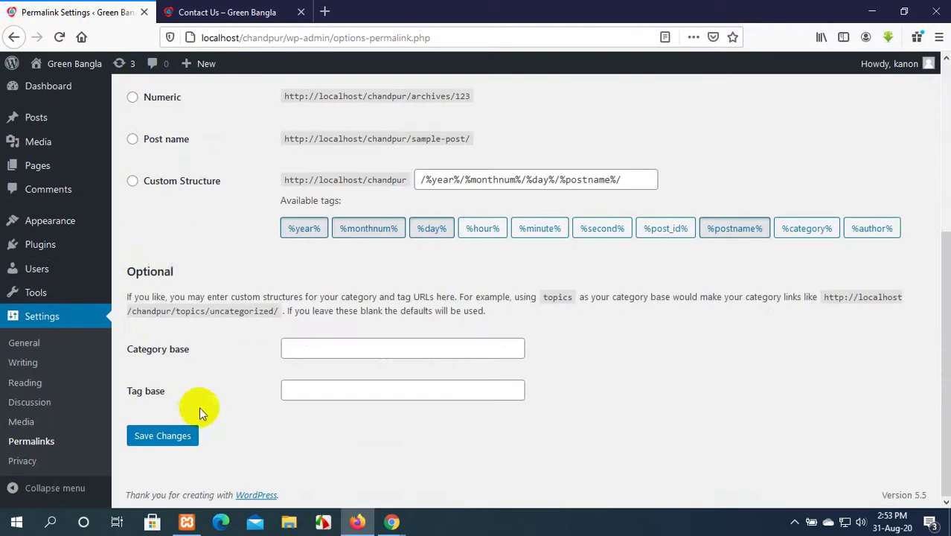
{"action": "left_click", "coordinate": [147, 439]}
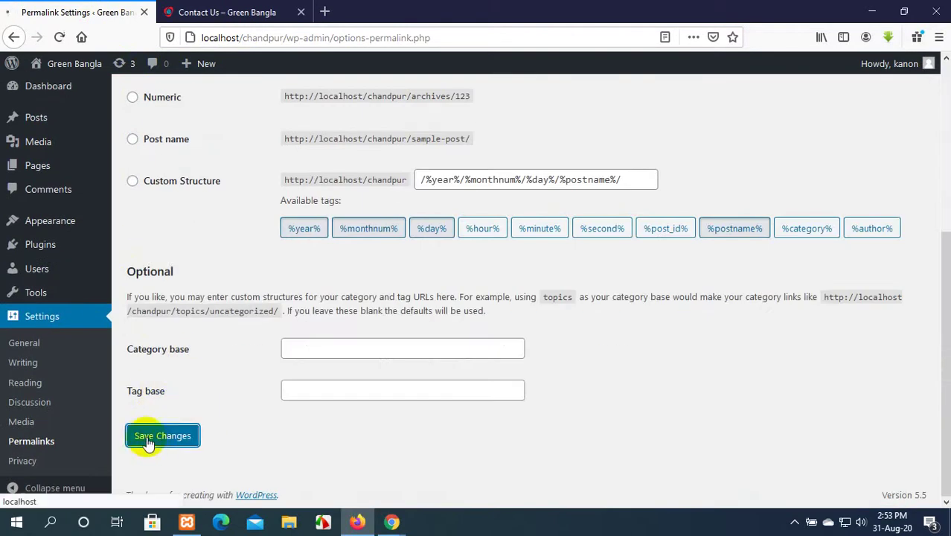
Reload Contact Us to see its /contact-us/ address, and close the Facebook page the FB link opened.
{"action": "left_click", "coordinate": [197, 9]}
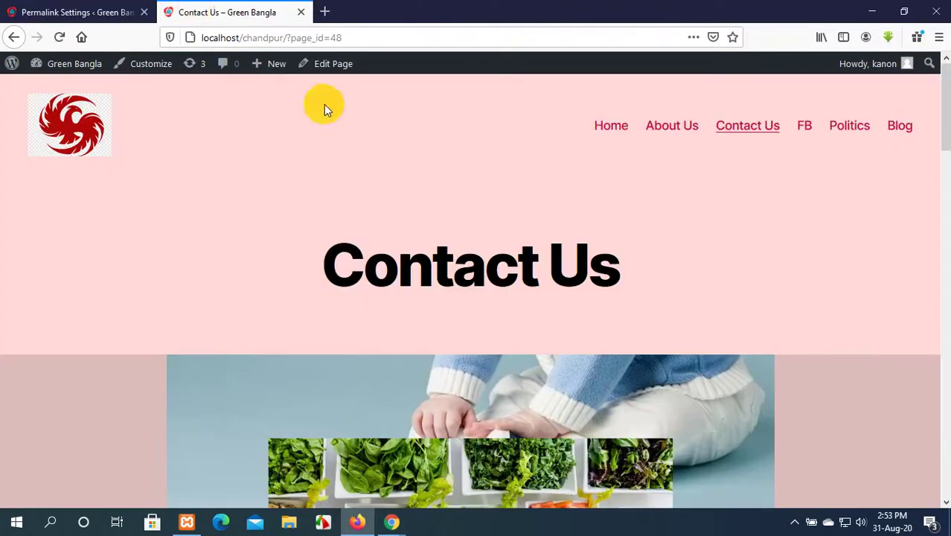
{"action": "left_click", "coordinate": [655, 127]}
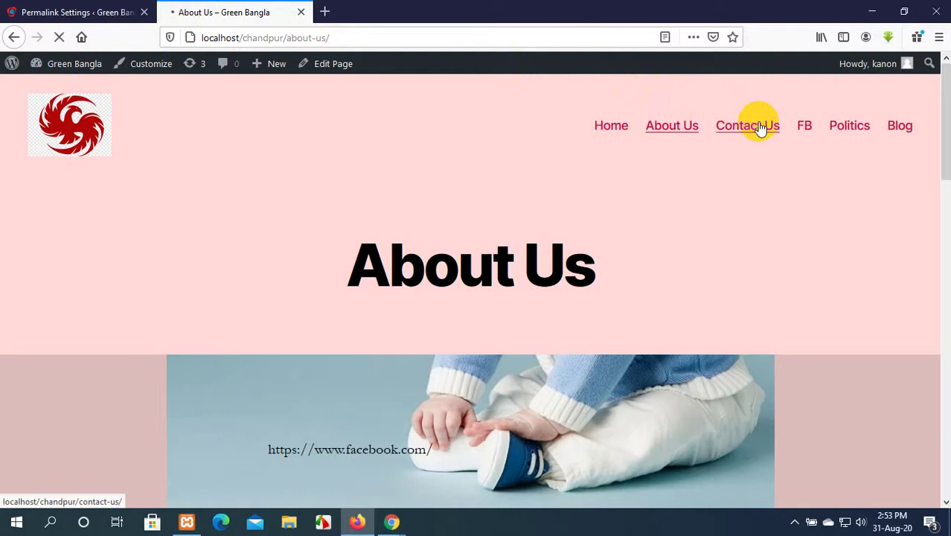
{"action": "left_click", "coordinate": [805, 126]}
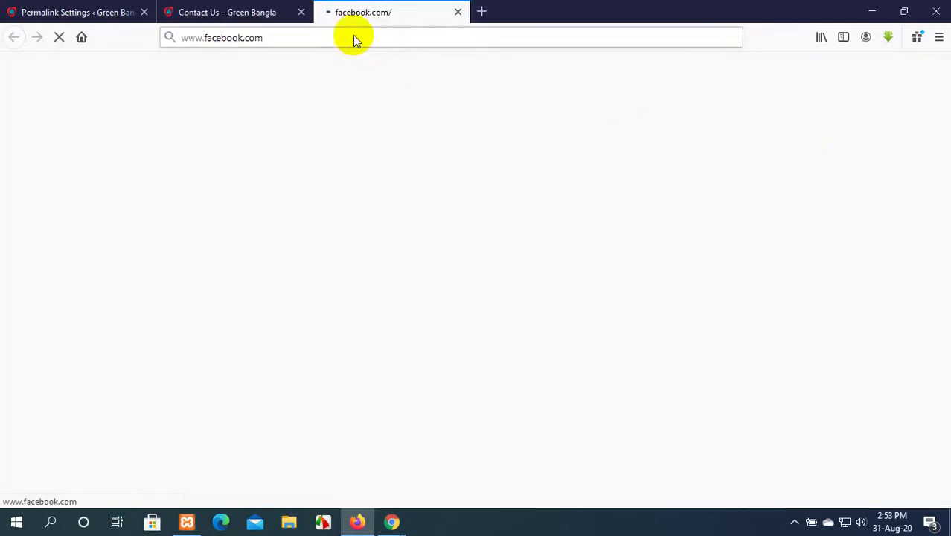
{"action": "left_click", "coordinate": [272, 7]}
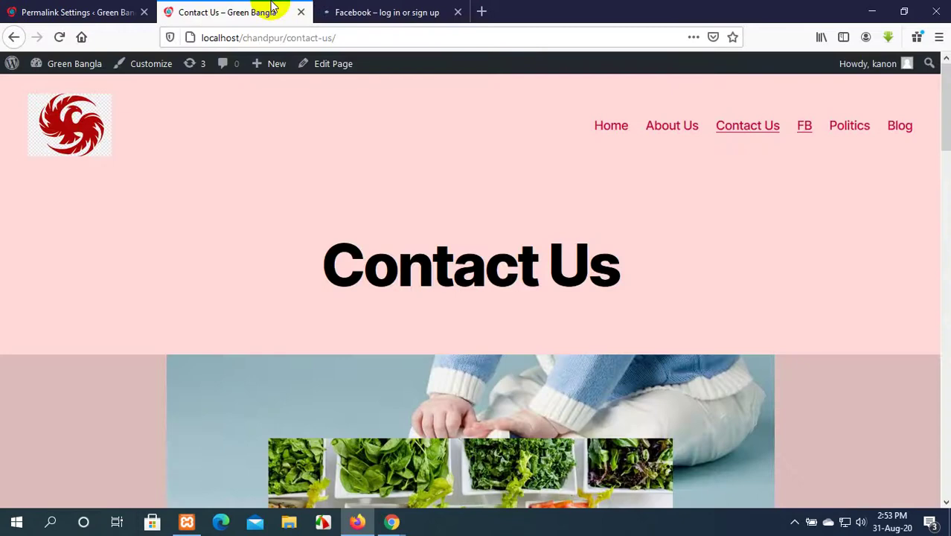
{"action": "left_click", "coordinate": [386, 12]}
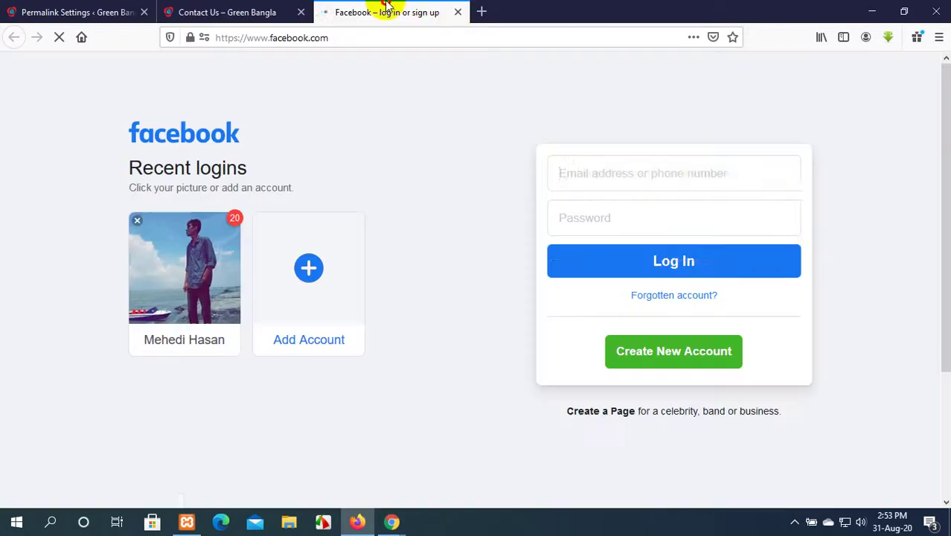
{"action": "left_click", "coordinate": [456, 12]}
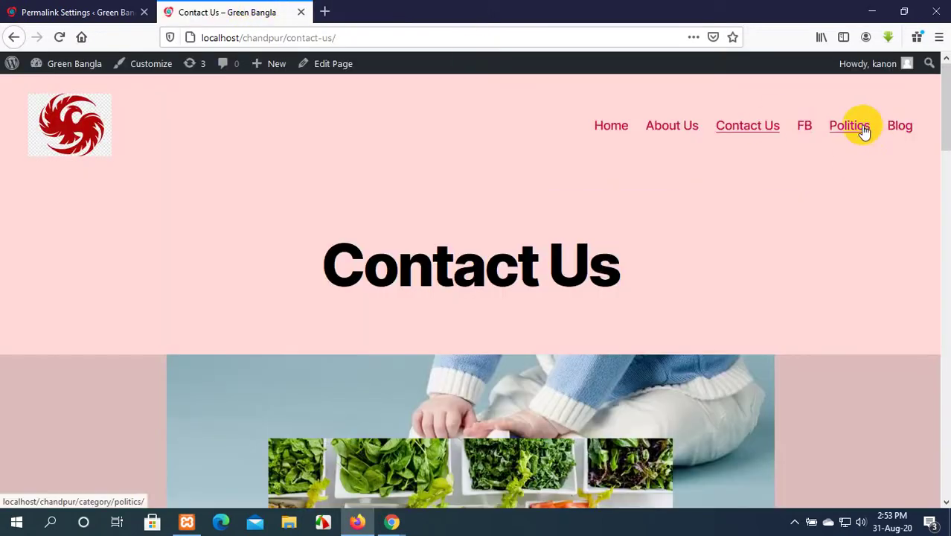
Check the Politics category address localhost/chandpur/category/politics/, then return to Permalink Settings.
{"action": "scroll", "coordinate": [569, 227], "scroll_direction": "down", "scroll_amount": 12}
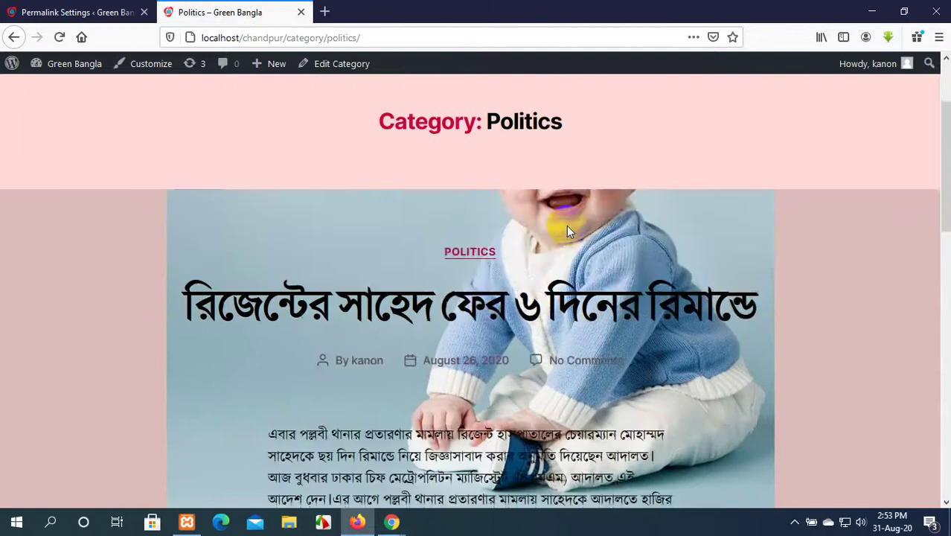
{"action": "scroll", "coordinate": [573, 232], "scroll_direction": "down", "scroll_amount": 4}
{"action": "scroll", "coordinate": [573, 232], "scroll_direction": "up", "scroll_amount": 15}
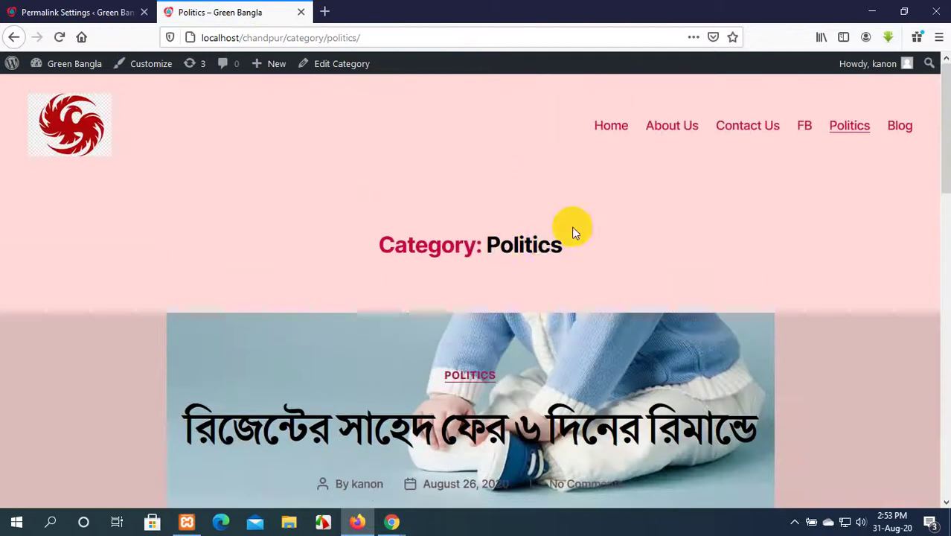
{"action": "left_click", "coordinate": [299, 37]}
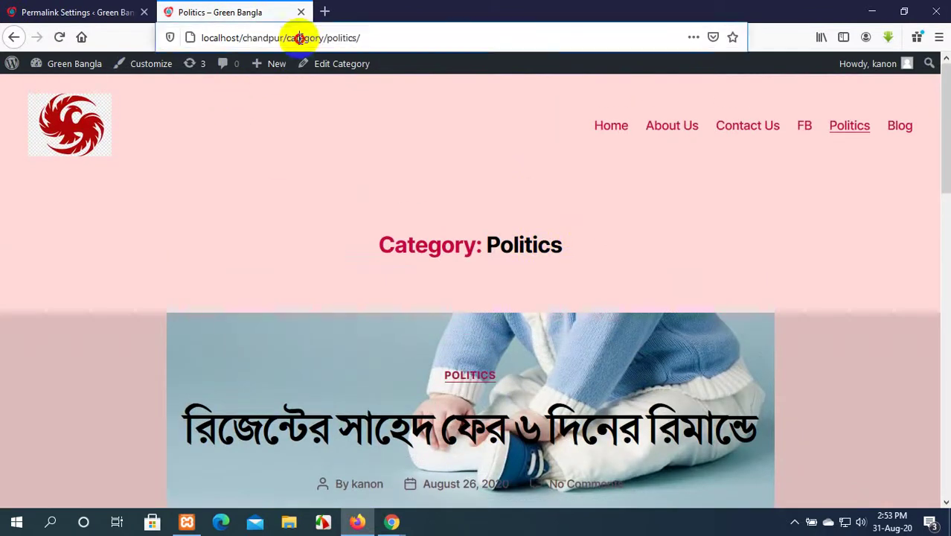
{"action": "left_click", "coordinate": [387, 36]}
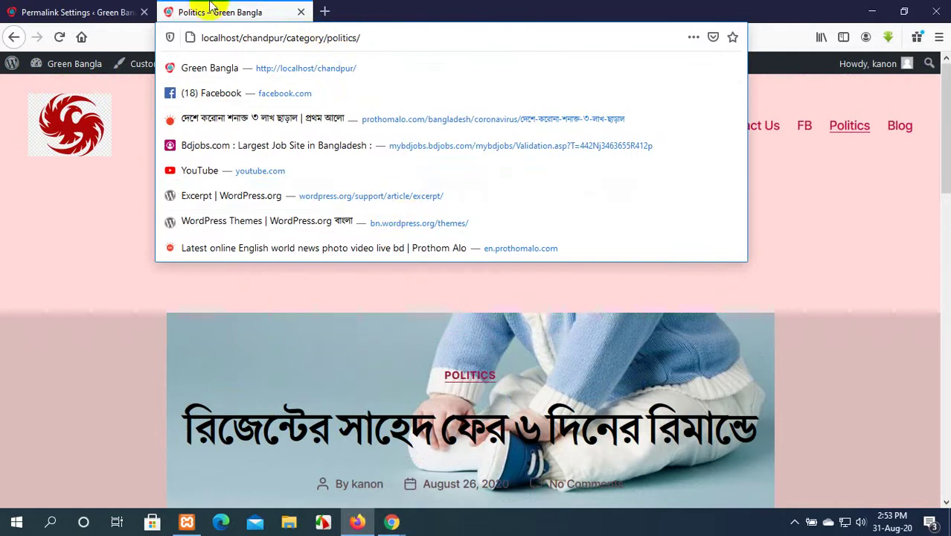
{"action": "left_click", "coordinate": [106, 9]}
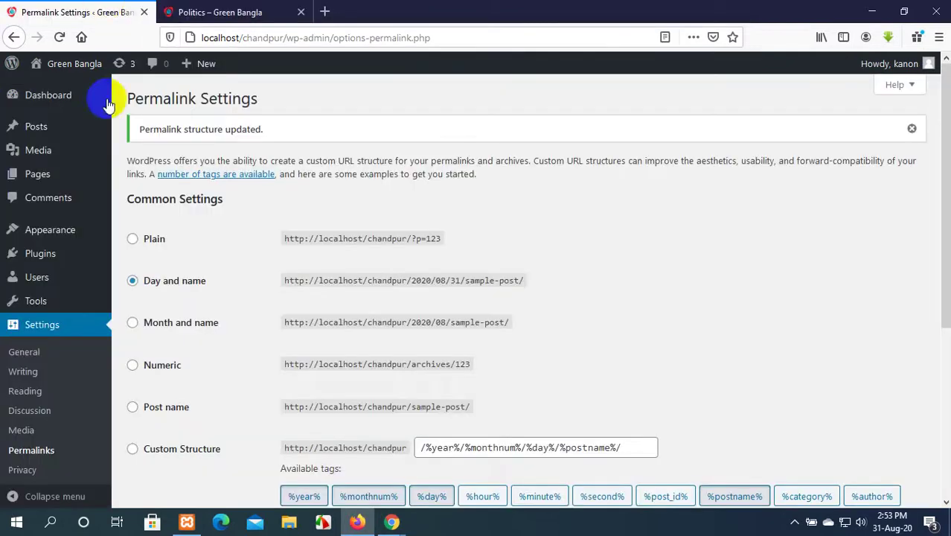
Save the Month and name permalink structure and reload the Politics category page.
{"action": "left_click", "coordinate": [133, 323]}
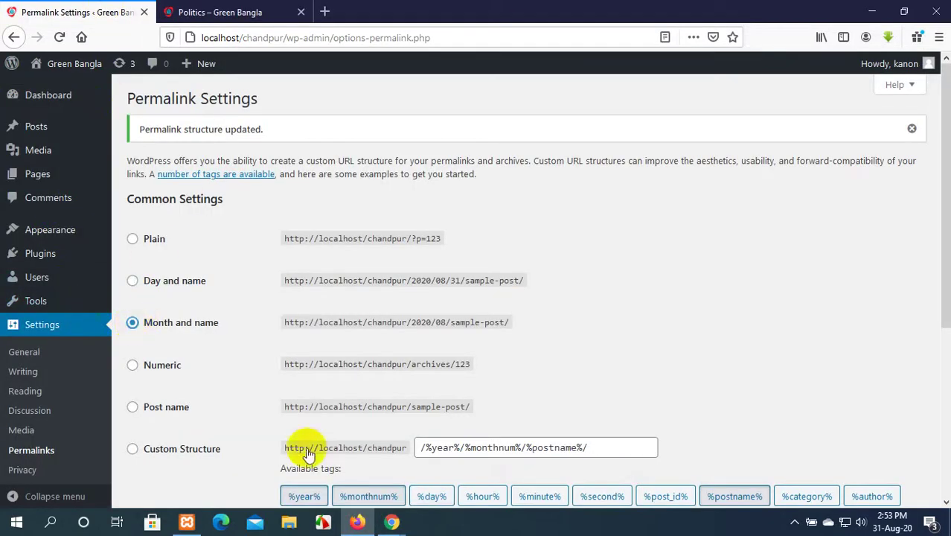
{"action": "scroll", "coordinate": [307, 450], "scroll_direction": "down", "scroll_amount": 4}
{"action": "left_click", "coordinate": [177, 449]}
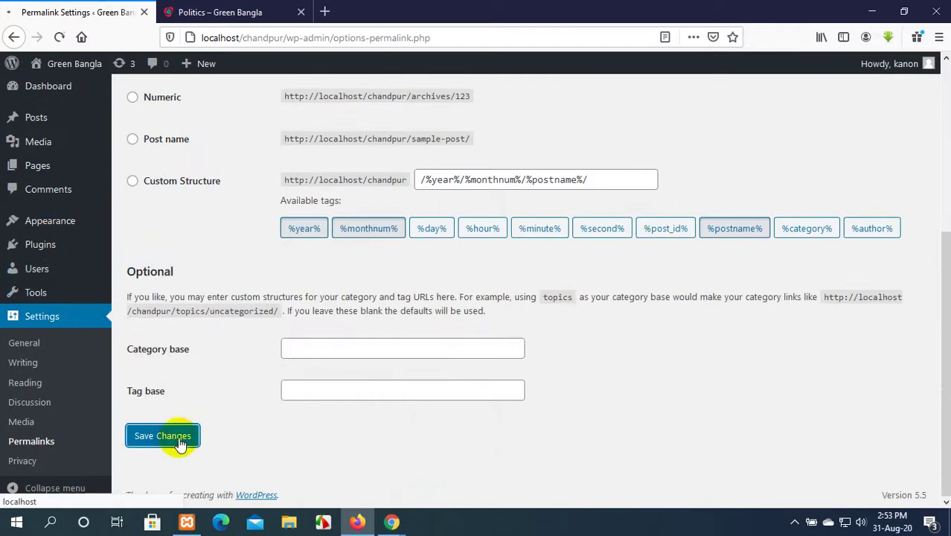
{"action": "left_click", "coordinate": [290, 8]}
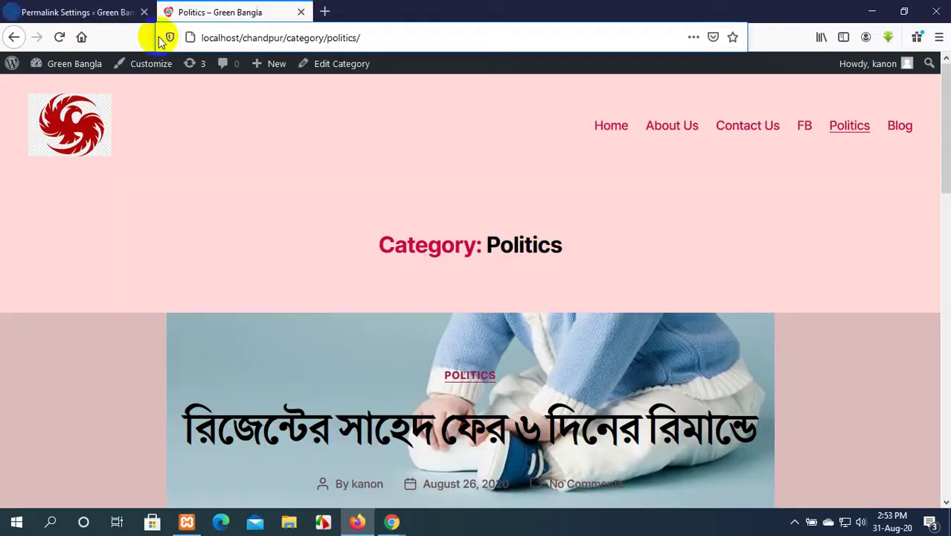
{"action": "left_click", "coordinate": [60, 37]}
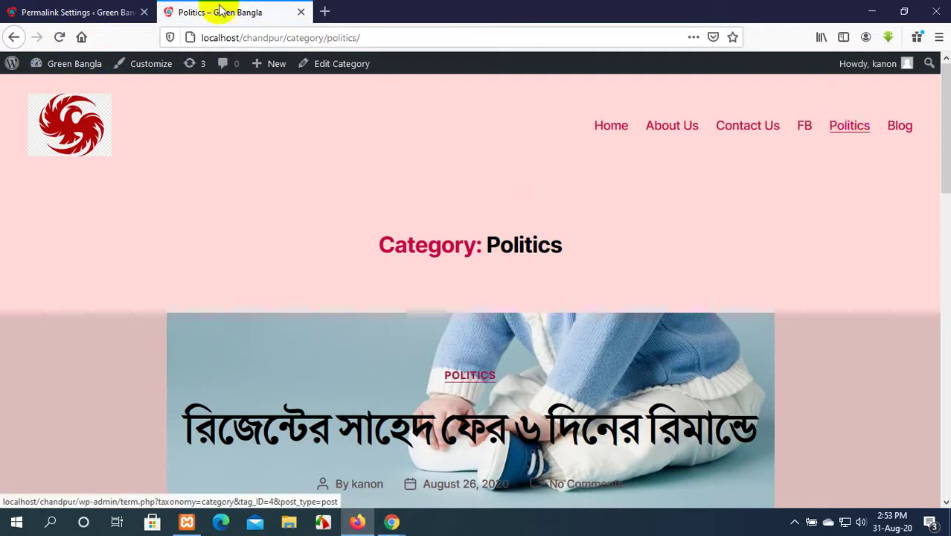
Try Numeric, revert to Month and name, save again, and return to the Politics page.
{"action": "left_click", "coordinate": [116, 14]}
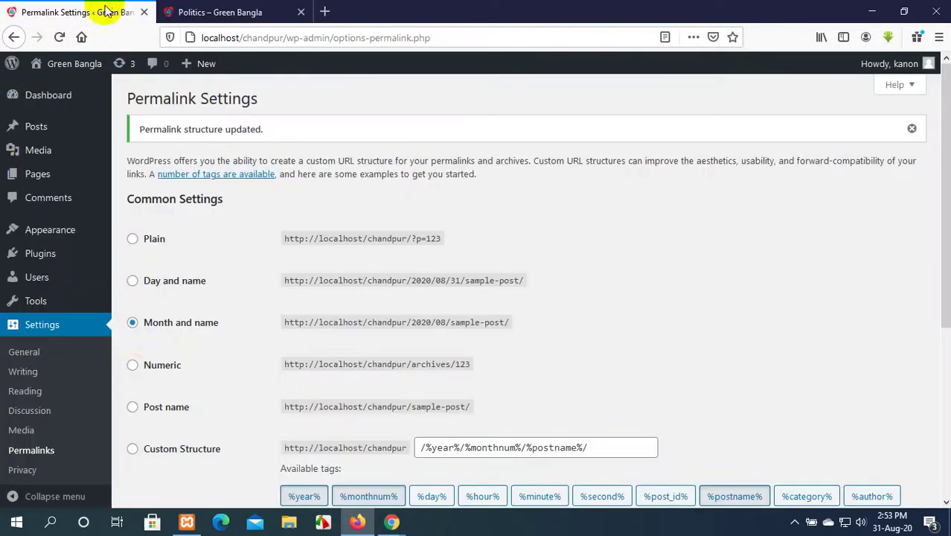
{"action": "left_click", "coordinate": [132, 366]}
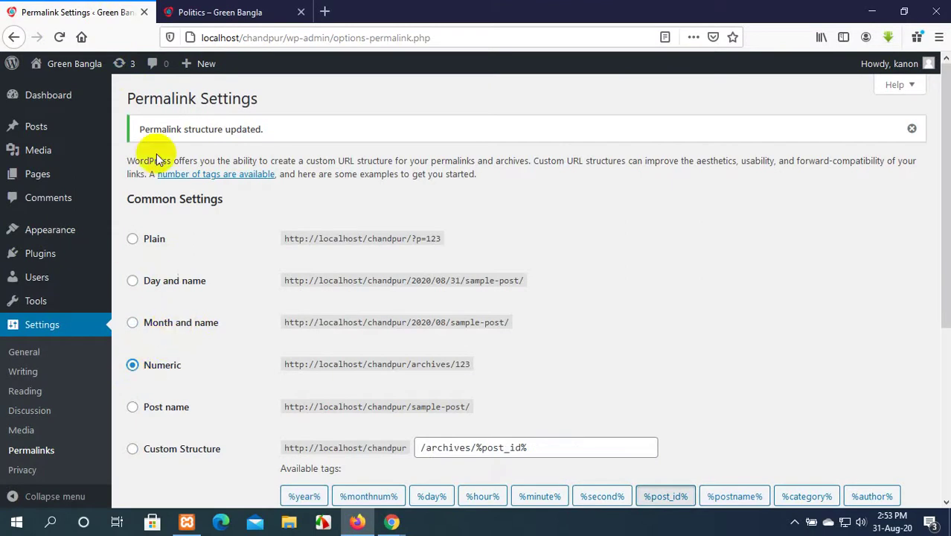
{"action": "left_click", "coordinate": [132, 322]}
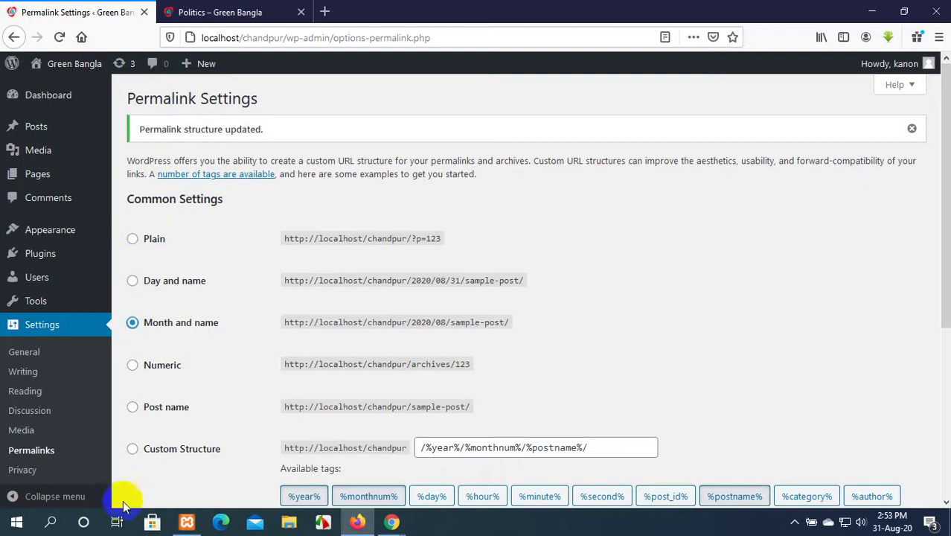
{"action": "scroll", "coordinate": [266, 312], "scroll_direction": "down", "scroll_amount": 3}
{"action": "left_click", "coordinate": [165, 439]}
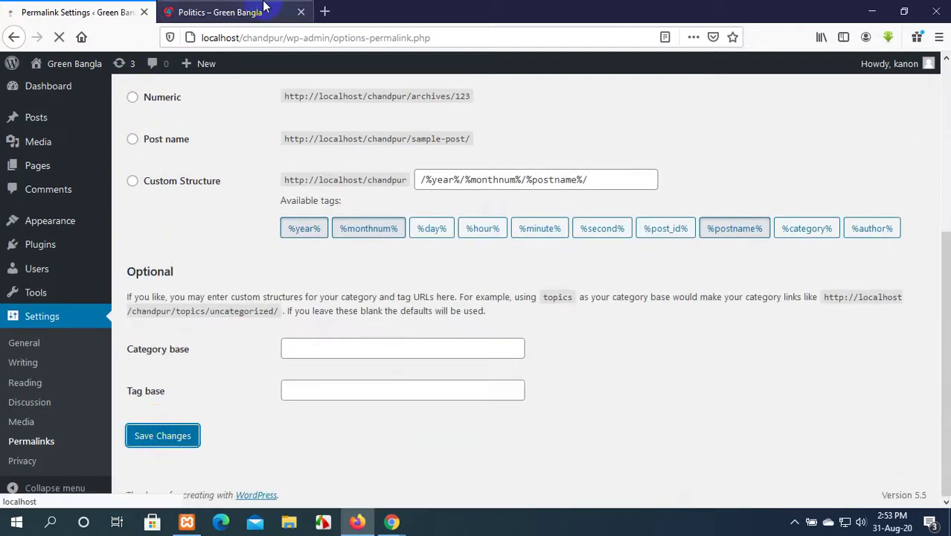
{"action": "left_click", "coordinate": [221, 12]}
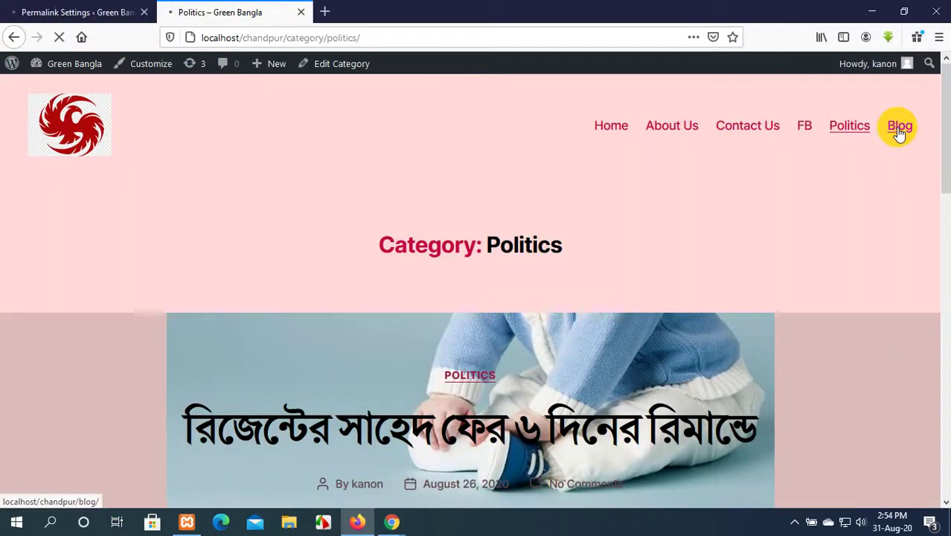
Scroll the Politics page, then select the Numeric permalink structure in Permalink Settings.
{"action": "scroll", "coordinate": [508, 365], "scroll_direction": "down", "scroll_amount": 5}
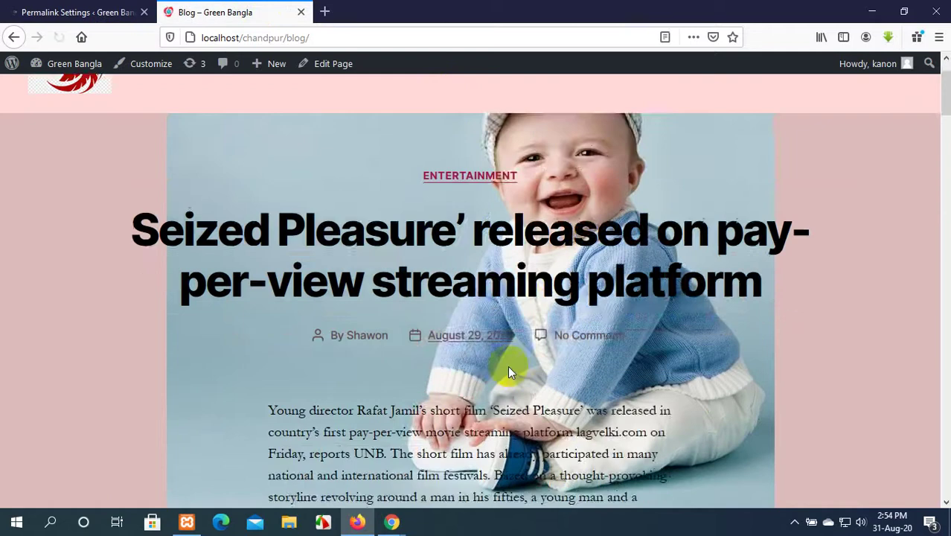
{"action": "scroll", "coordinate": [509, 369], "scroll_direction": "down", "scroll_amount": 5}
{"action": "scroll", "coordinate": [509, 369], "scroll_direction": "down", "scroll_amount": 3}
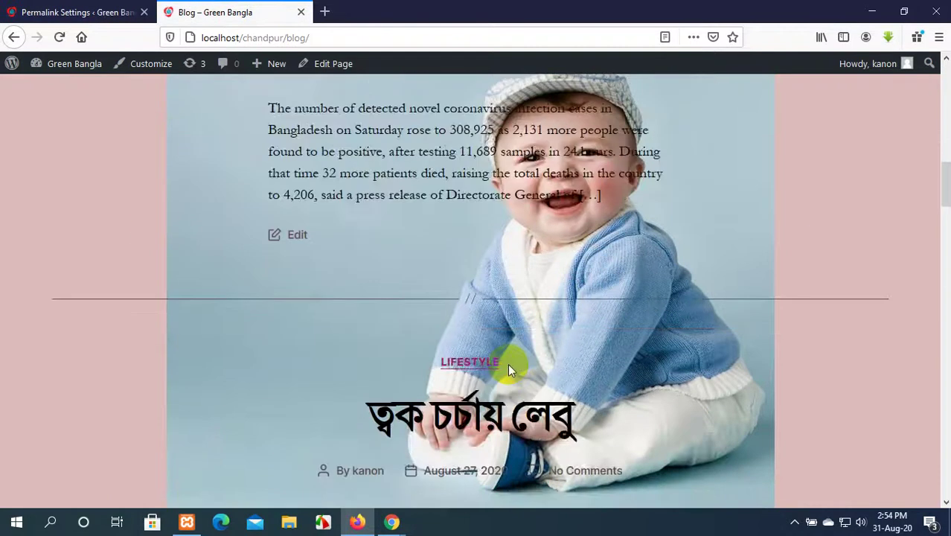
{"action": "scroll", "coordinate": [508, 369], "scroll_direction": "down", "scroll_amount": 4}
{"action": "scroll", "coordinate": [508, 369], "scroll_direction": "up", "scroll_amount": 5}
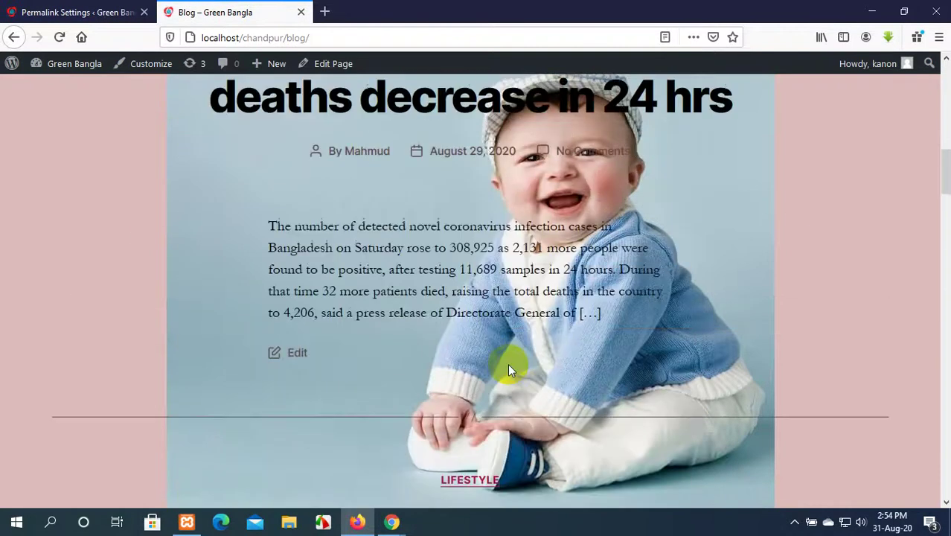
{"action": "left_click", "coordinate": [96, 12]}
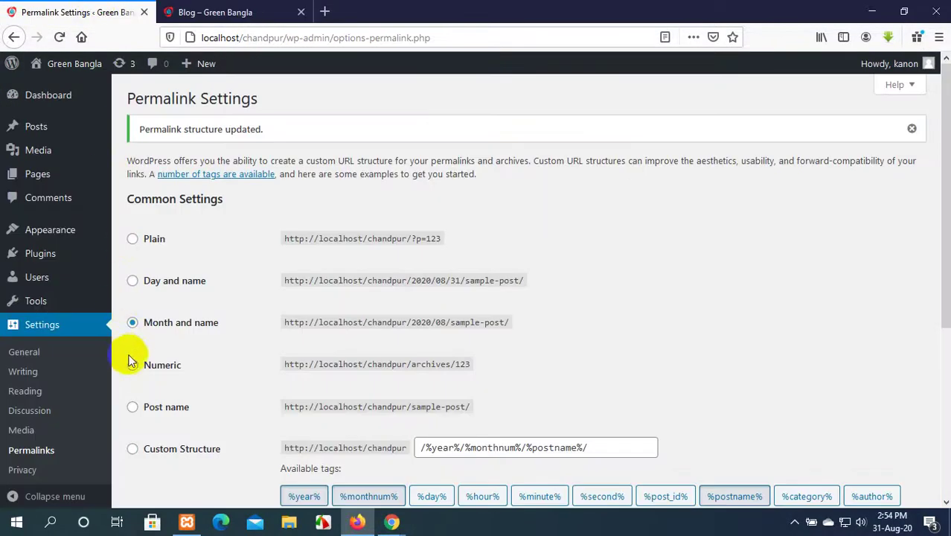
{"action": "left_click", "coordinate": [134, 365]}
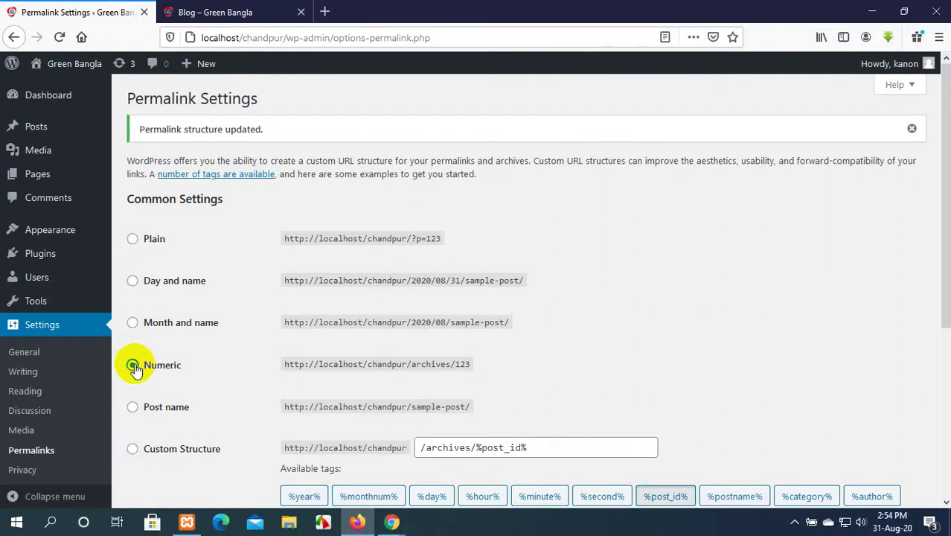
Open the Seized Pleasure post from the blog and inspect its year/month/post-name address.
{"action": "left_click", "coordinate": [223, 12]}
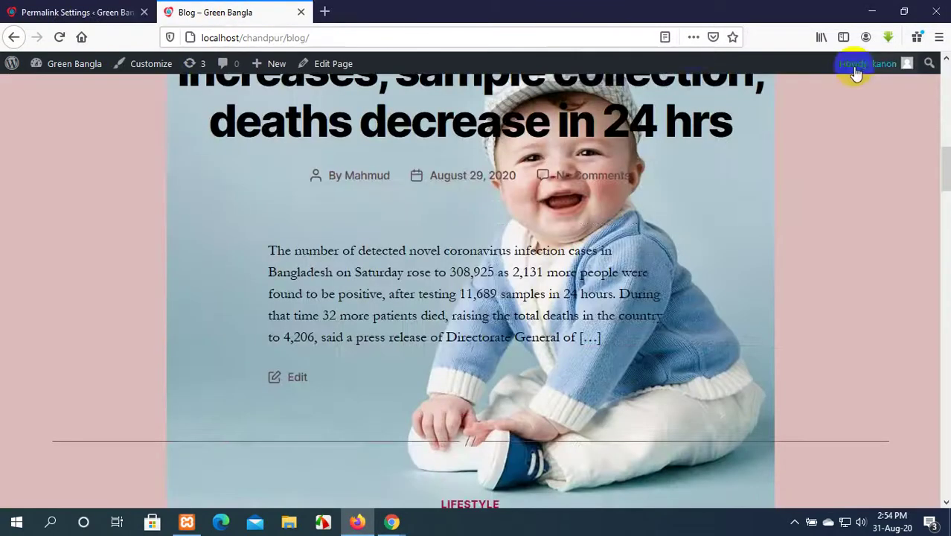
{"action": "scroll", "coordinate": [743, 188], "scroll_direction": "up", "scroll_amount": 10}
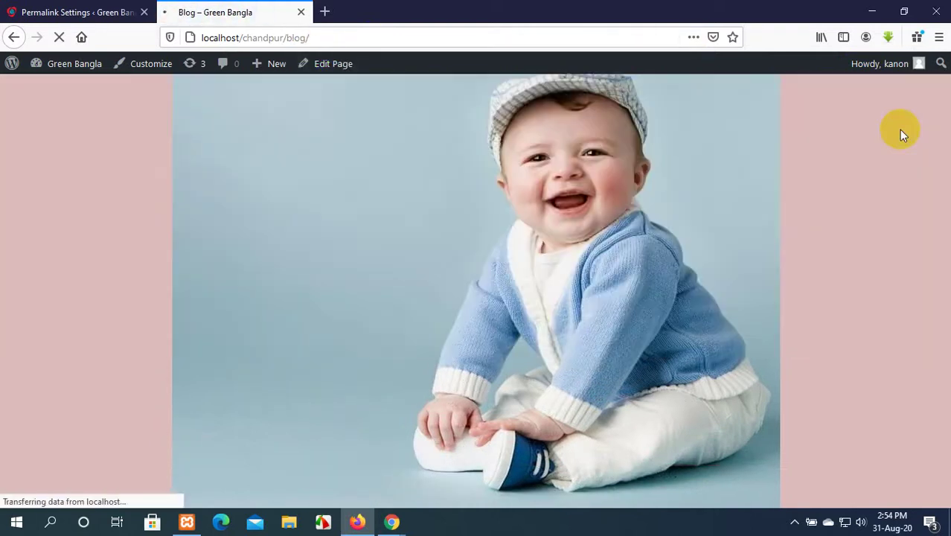
{"action": "scroll", "coordinate": [537, 269], "scroll_direction": "down", "scroll_amount": 5}
{"action": "scroll", "coordinate": [490, 266], "scroll_direction": "up", "scroll_amount": 4}
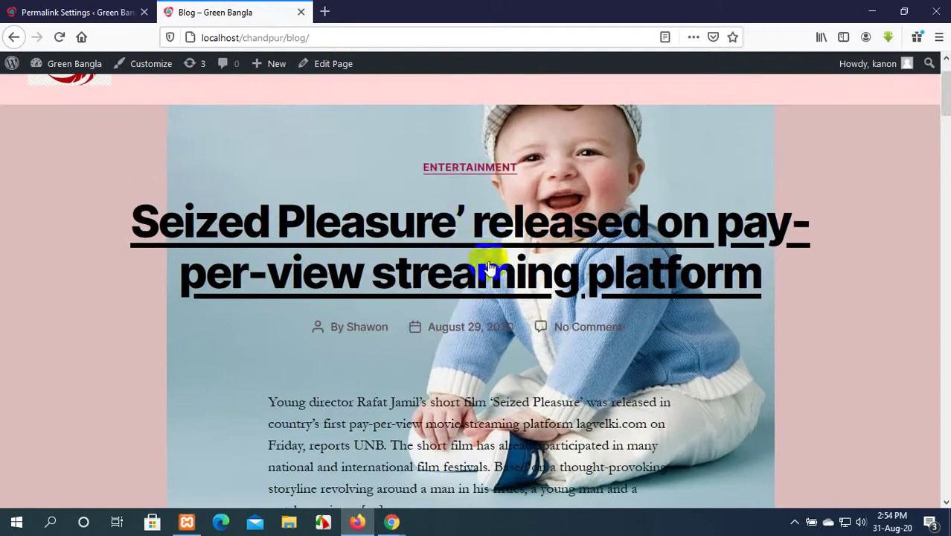
{"action": "left_click", "coordinate": [438, 234]}
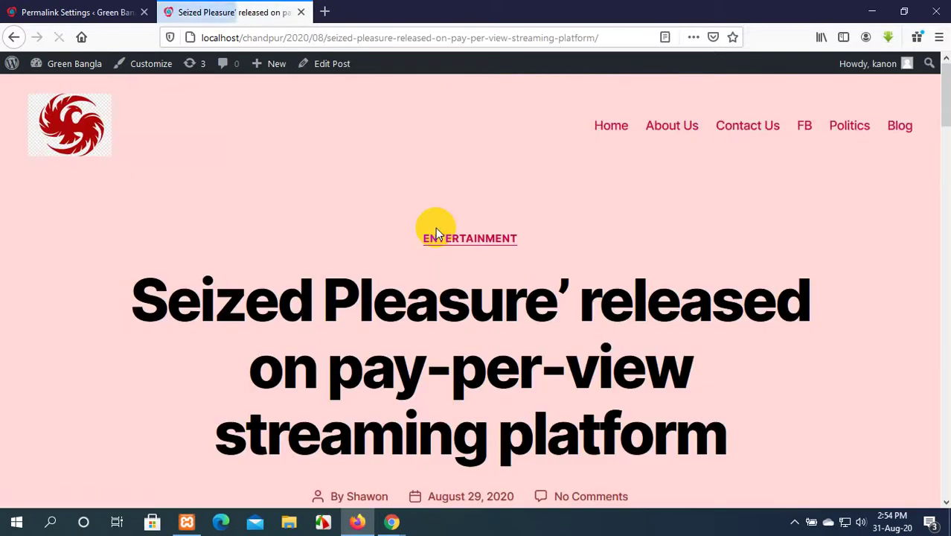
{"action": "left_click", "coordinate": [73, 6]}
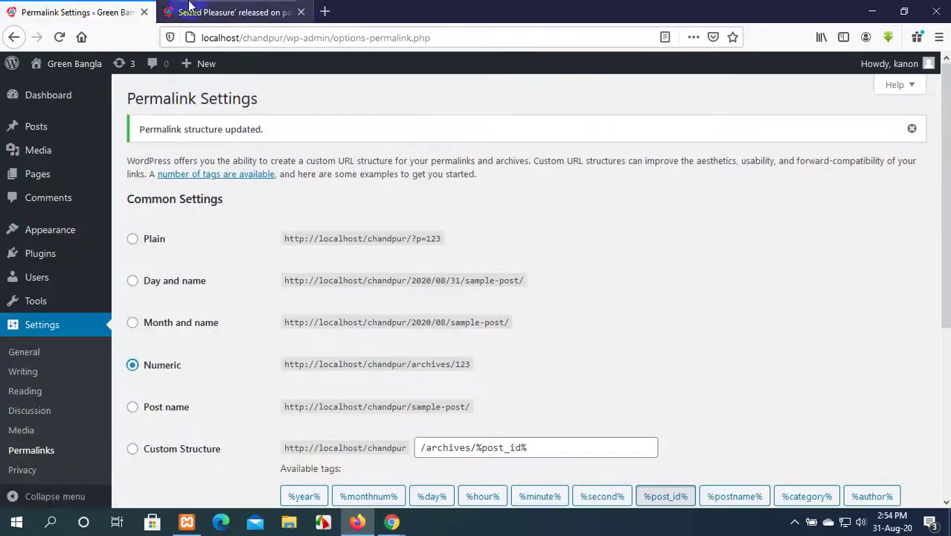
{"action": "left_click", "coordinate": [249, 7]}
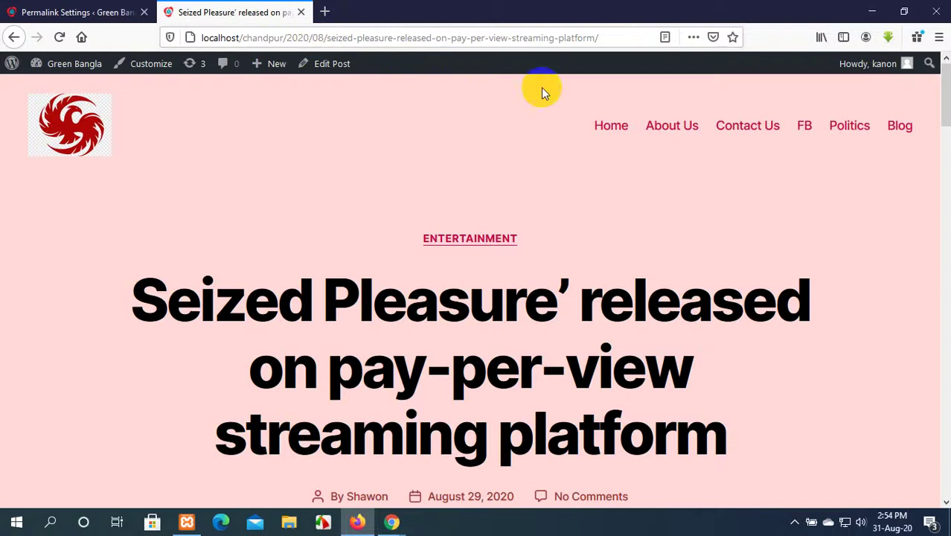
{"action": "left_click", "coordinate": [3, 9]}
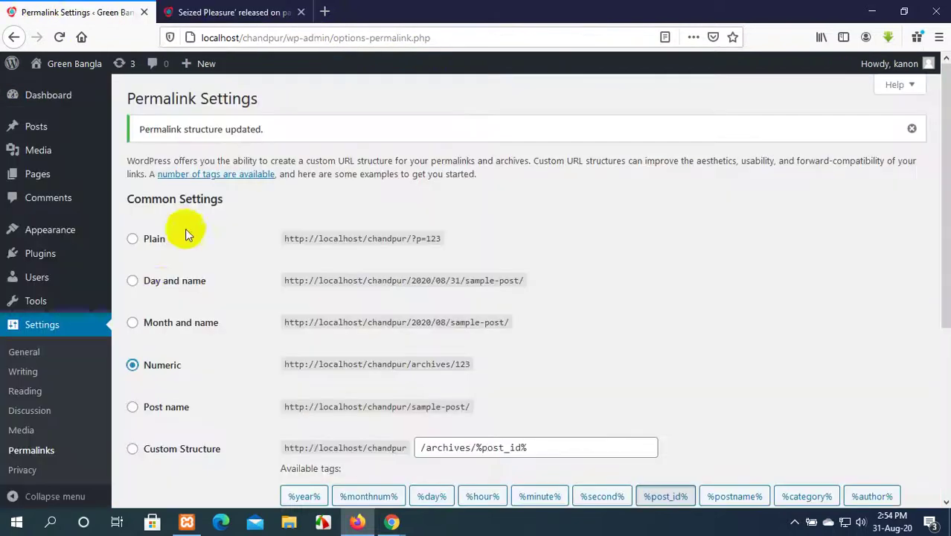
{"action": "left_click", "coordinate": [209, 15]}
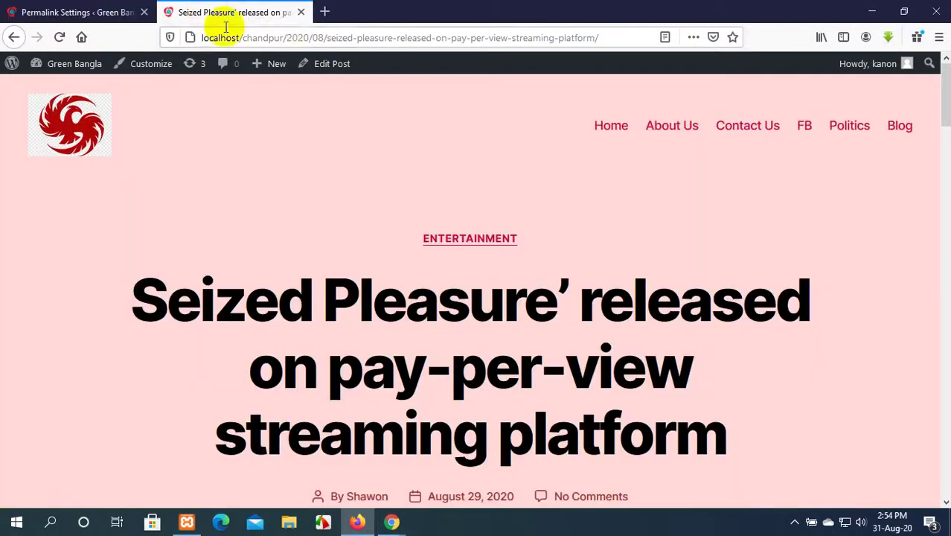
{"action": "left_click", "coordinate": [282, 35]}
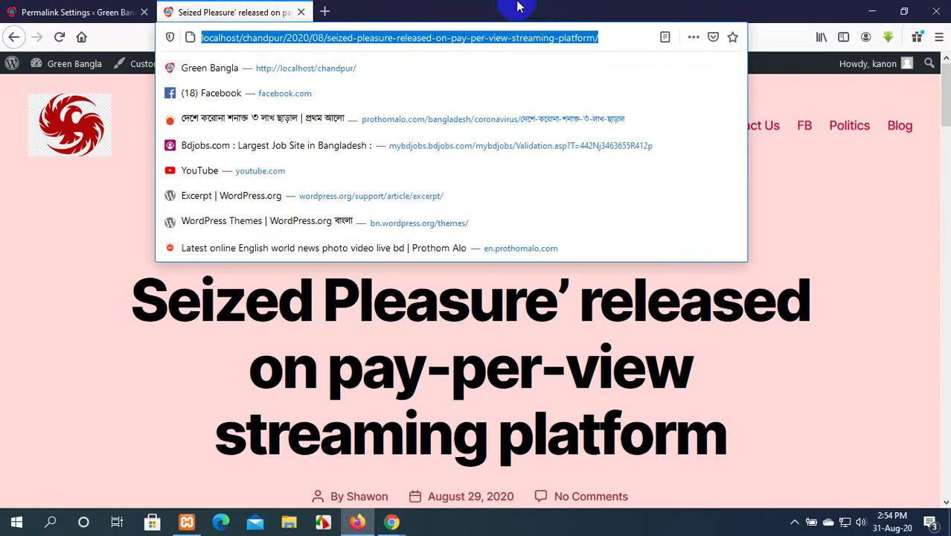
{"action": "key", "text": "Escape"}
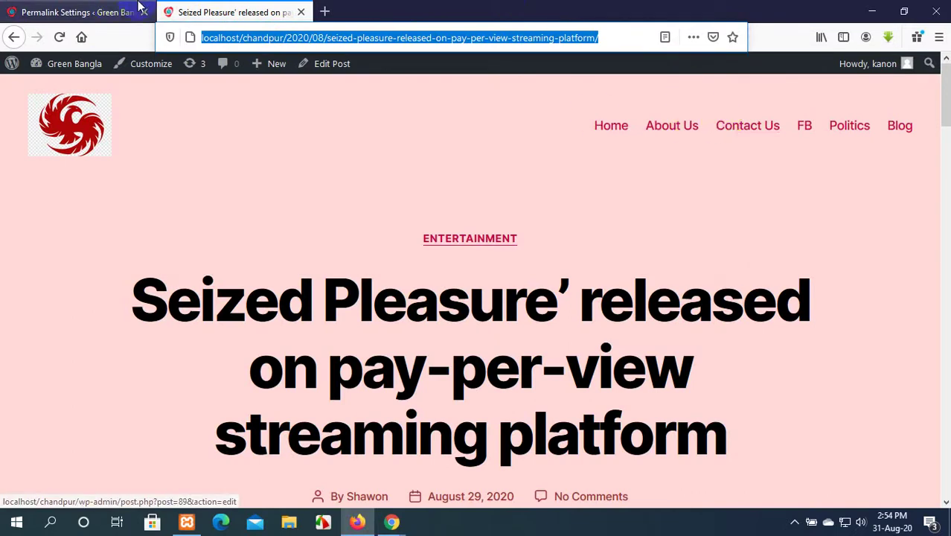
Re-check the Seized Pleasure post's web address, then return to Permalink Settings.
{"action": "left_click", "coordinate": [56, 9]}
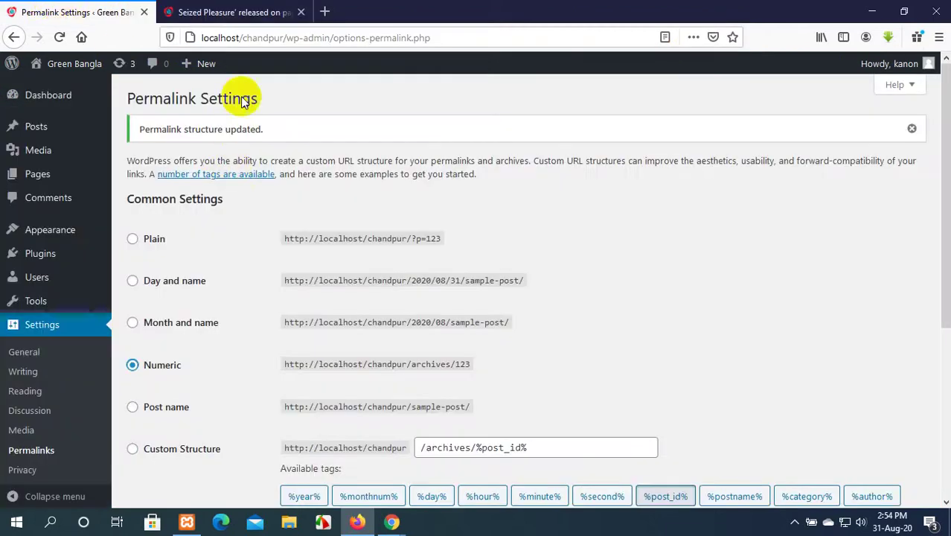
{"action": "left_click", "coordinate": [231, 11]}
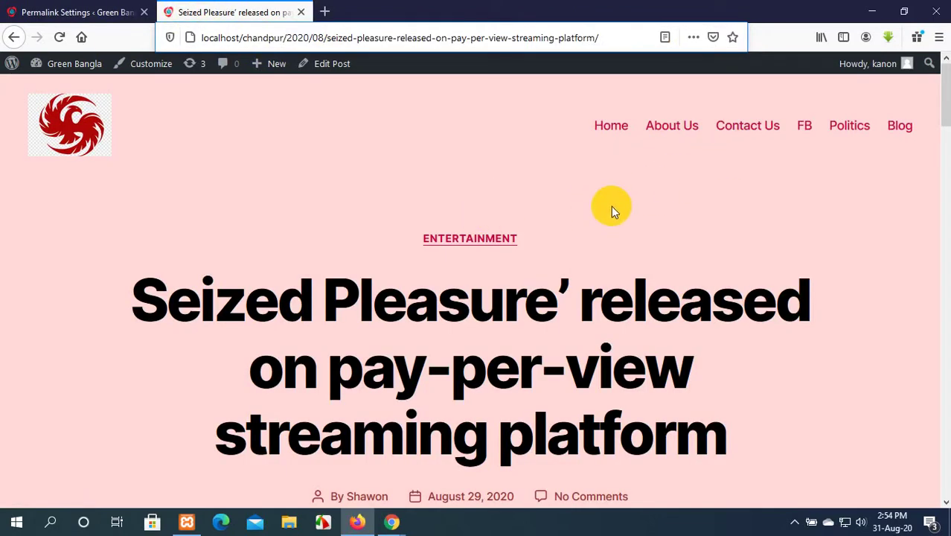
{"action": "scroll", "coordinate": [610, 206], "scroll_direction": "down", "scroll_amount": 1}
{"action": "scroll", "coordinate": [611, 206], "scroll_direction": "up", "scroll_amount": 1}
{"action": "scroll", "coordinate": [611, 206], "scroll_direction": "down", "scroll_amount": 3}
{"action": "scroll", "coordinate": [610, 206], "scroll_direction": "up", "scroll_amount": 4}
{"action": "scroll", "coordinate": [611, 206], "scroll_direction": "down", "scroll_amount": 2}
{"action": "scroll", "coordinate": [611, 206], "scroll_direction": "up", "scroll_amount": 2}
{"action": "left_click", "coordinate": [464, 37]}
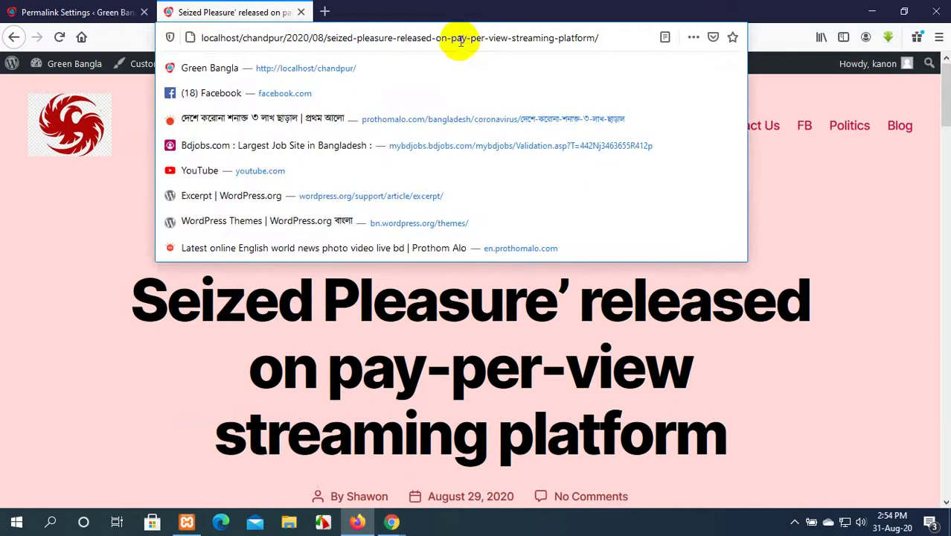
{"action": "left_click", "coordinate": [119, 12]}
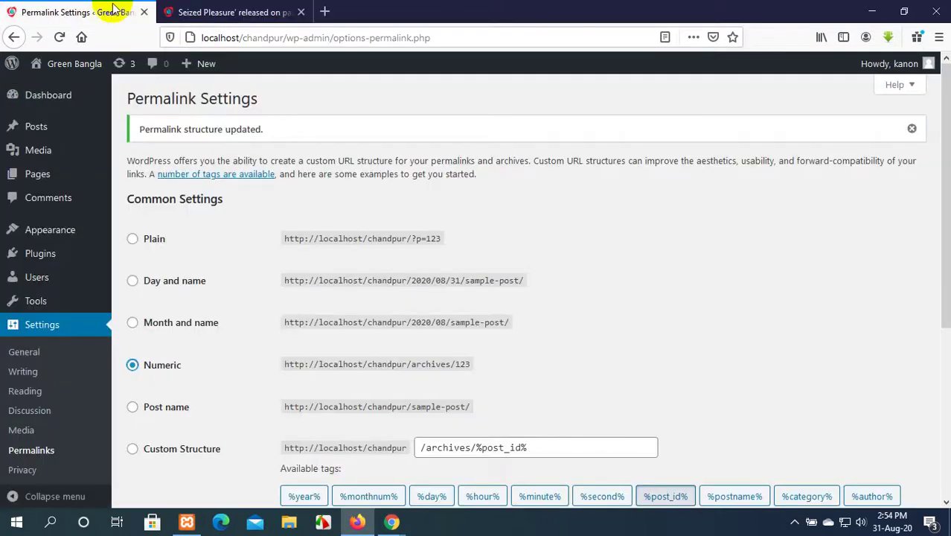
Save Plain permalinks and reload the Seized Pleasure post's old dated address, which returns 404.
{"action": "left_click", "coordinate": [131, 239]}
{"action": "scroll", "coordinate": [74, 405], "scroll_direction": "down", "scroll_amount": 4}
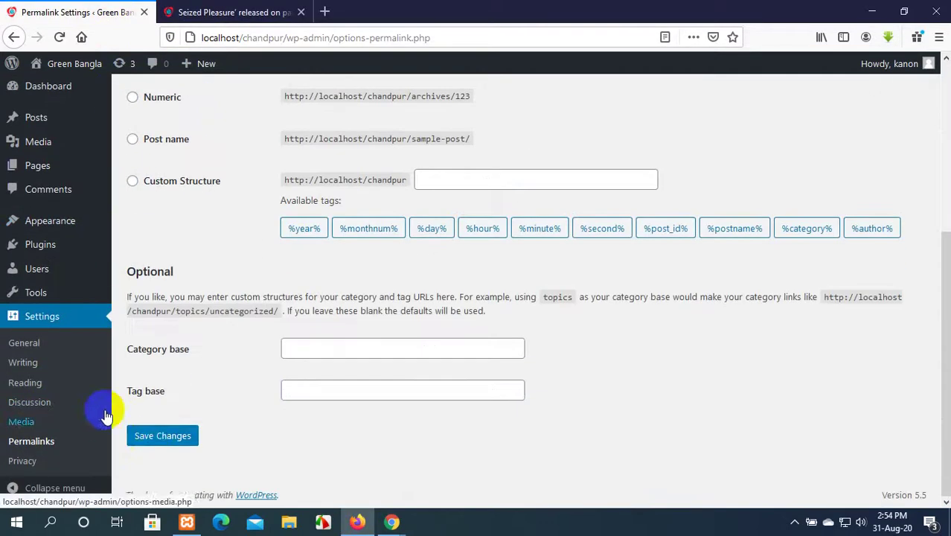
{"action": "left_click", "coordinate": [151, 439]}
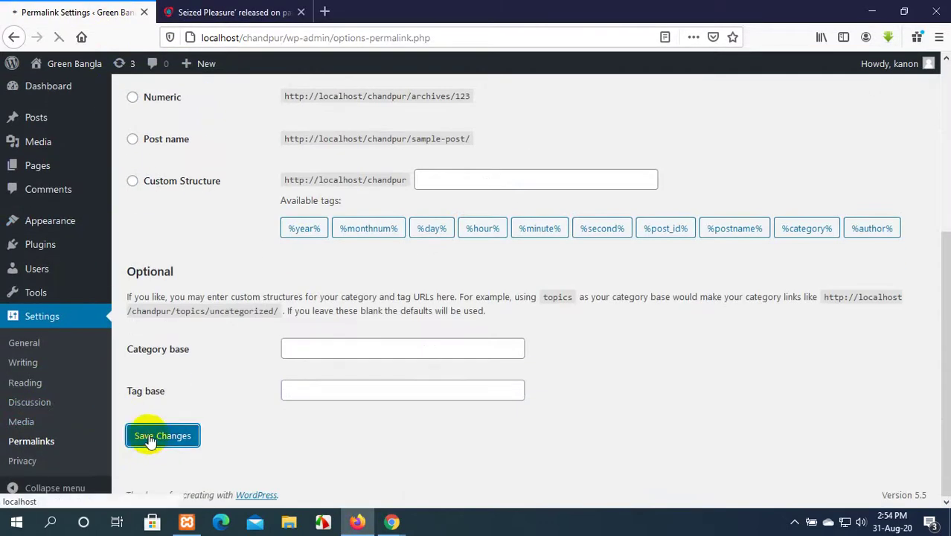
{"action": "left_click", "coordinate": [212, 9]}
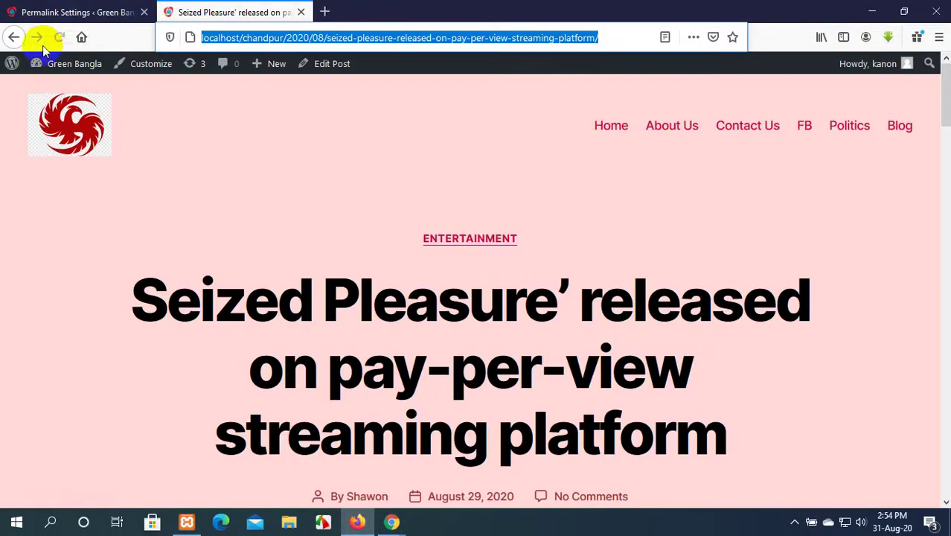
{"action": "left_click", "coordinate": [59, 37]}
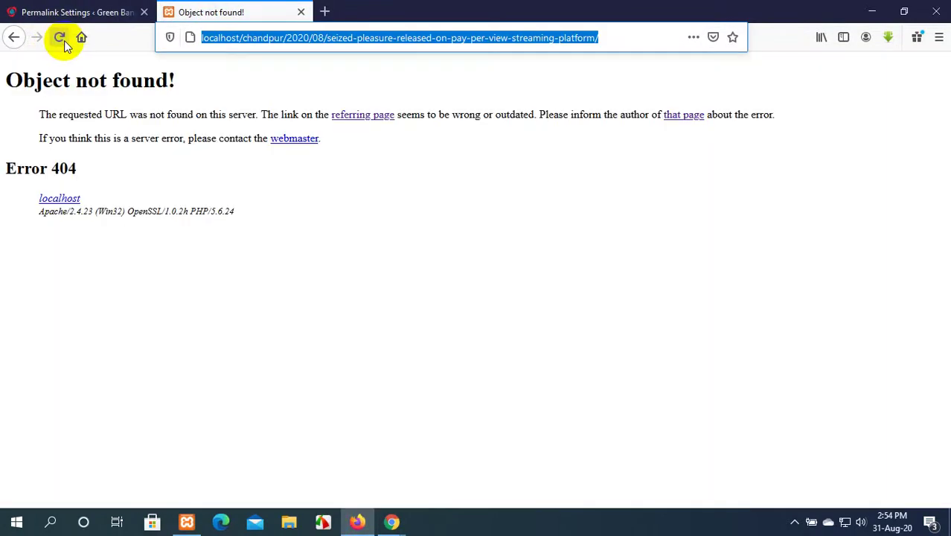
Open the COVID-19 post from the blog list to confirm its 404, then return to Permalink Settings.
{"action": "left_click", "coordinate": [14, 38]}
{"action": "scroll", "coordinate": [501, 225], "scroll_direction": "down", "scroll_amount": 5}
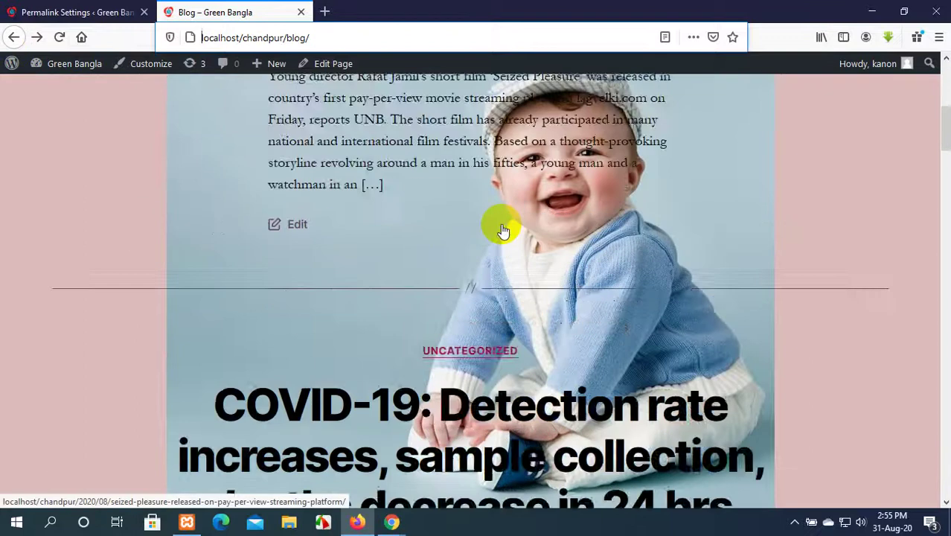
{"action": "left_click", "coordinate": [497, 297]}
{"action": "left_click", "coordinate": [45, 12]}
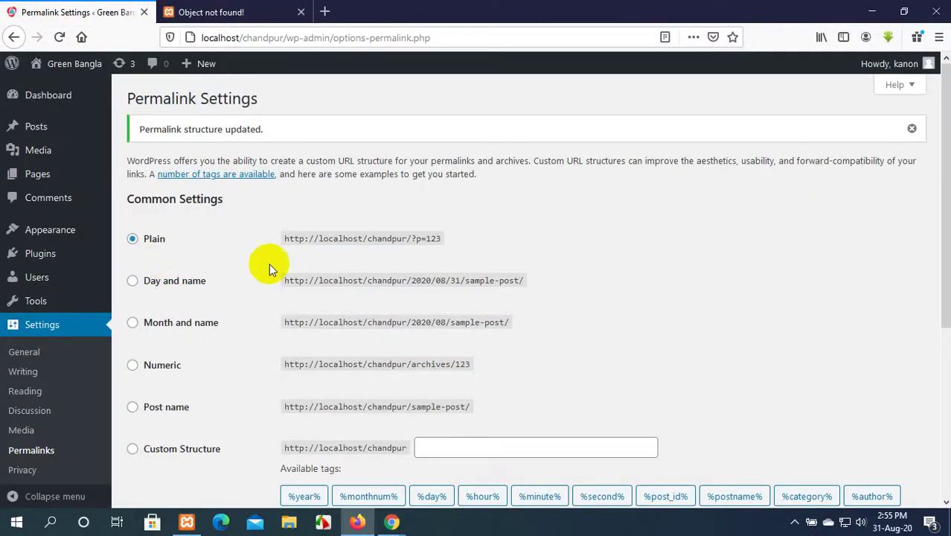
Switch the permalink structure to Day and name and save it.
{"action": "left_click", "coordinate": [131, 283]}
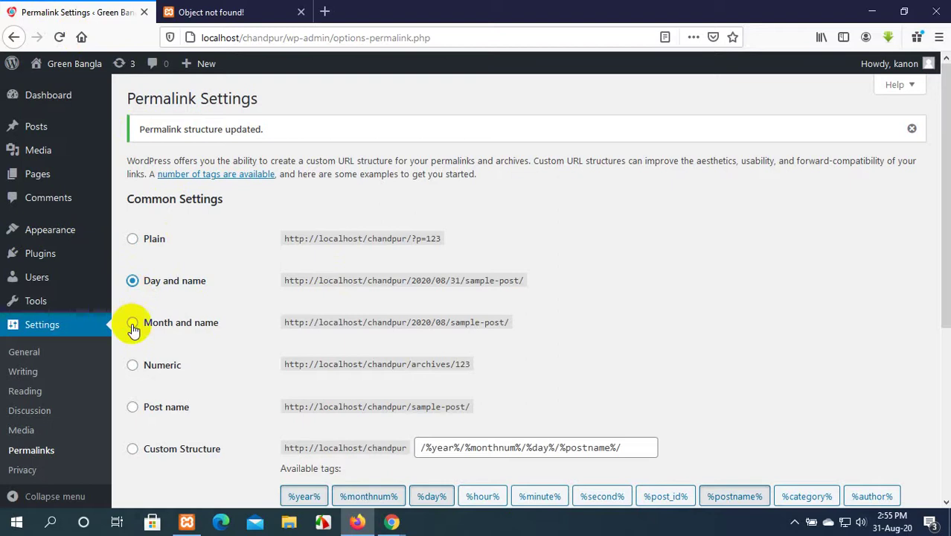
{"action": "scroll", "coordinate": [134, 342], "scroll_direction": "down", "scroll_amount": 4}
{"action": "left_click", "coordinate": [147, 437]}
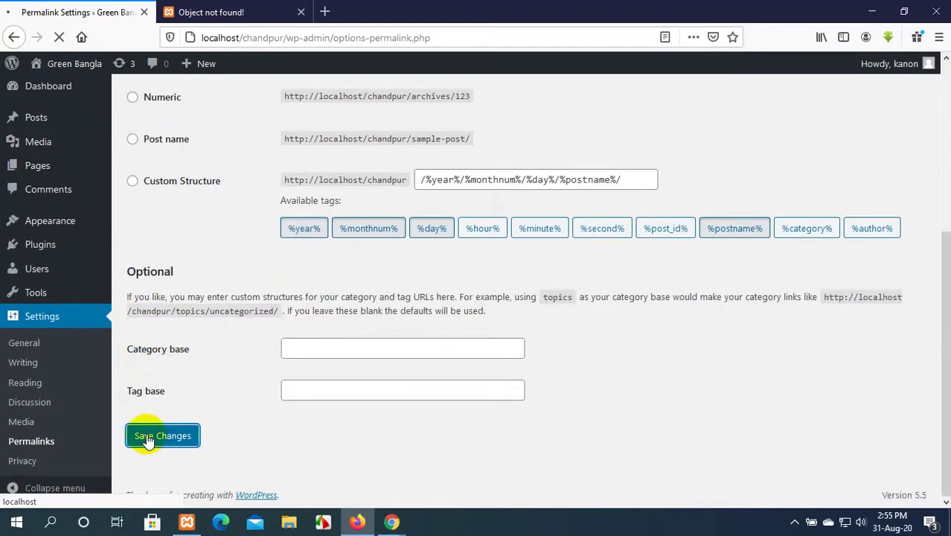
Reload the blog and confirm the COVID-19 post opens at its /2020/08/29/ address.
{"action": "left_click", "coordinate": [215, 12]}
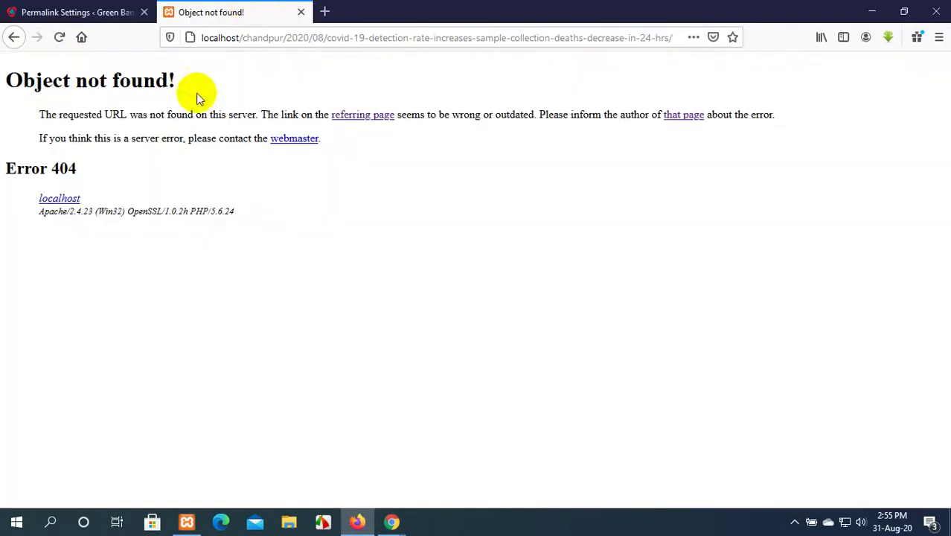
{"action": "left_click", "coordinate": [14, 38]}
{"action": "scroll", "coordinate": [495, 206], "scroll_direction": "up", "scroll_amount": 10}
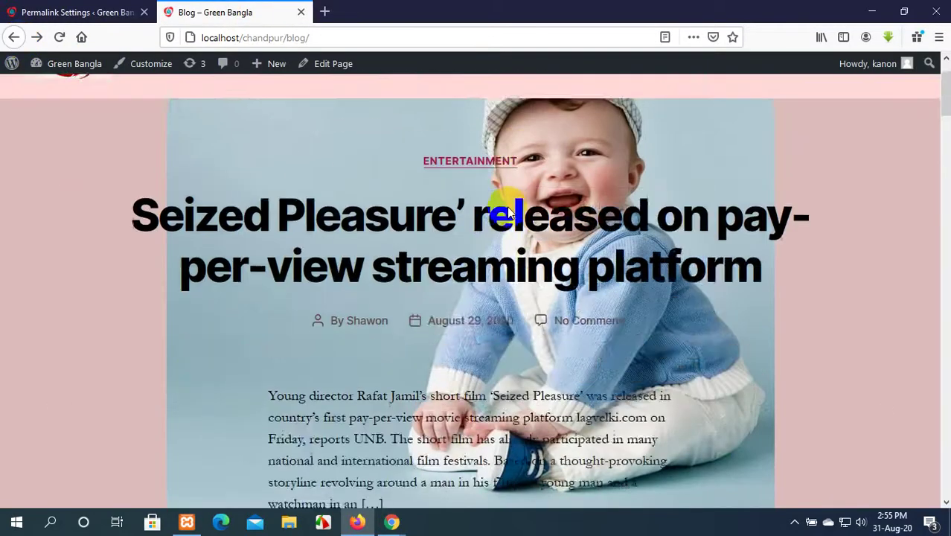
{"action": "left_click", "coordinate": [895, 129]}
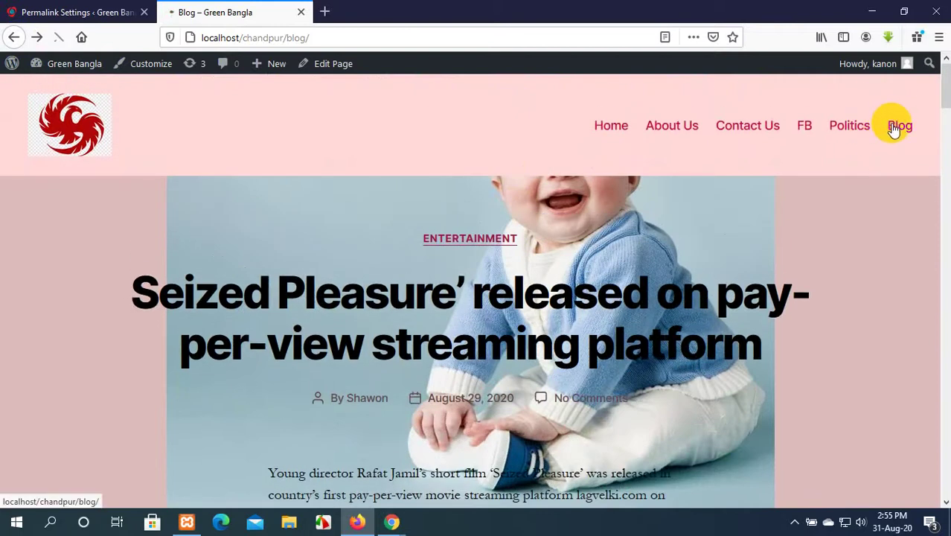
{"action": "scroll", "coordinate": [668, 211], "scroll_direction": "down", "scroll_amount": 8}
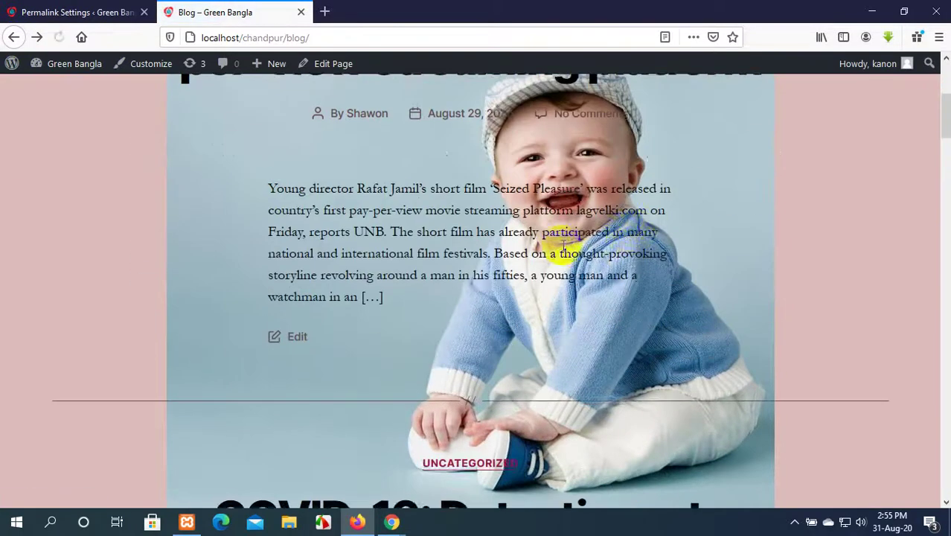
{"action": "left_click", "coordinate": [447, 228]}
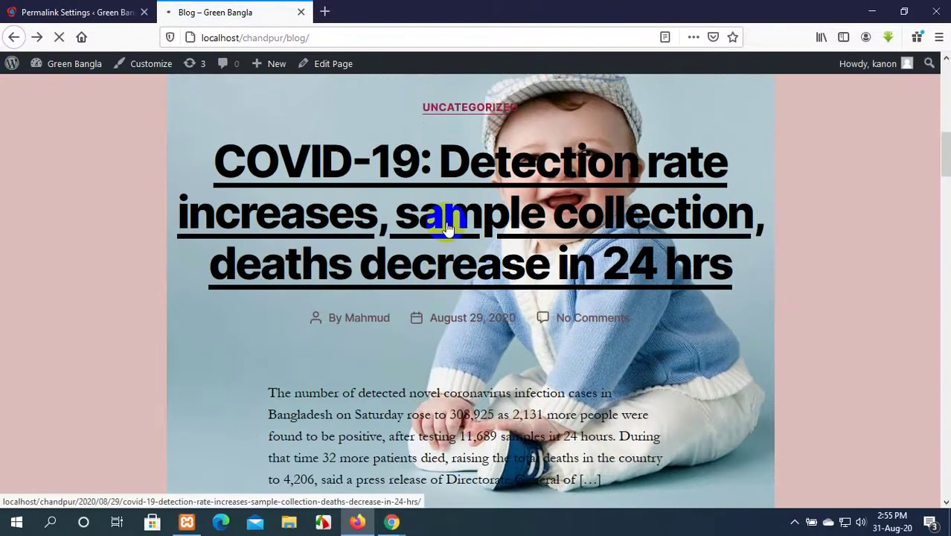
{"action": "scroll", "coordinate": [446, 221], "scroll_direction": "down", "scroll_amount": 8}
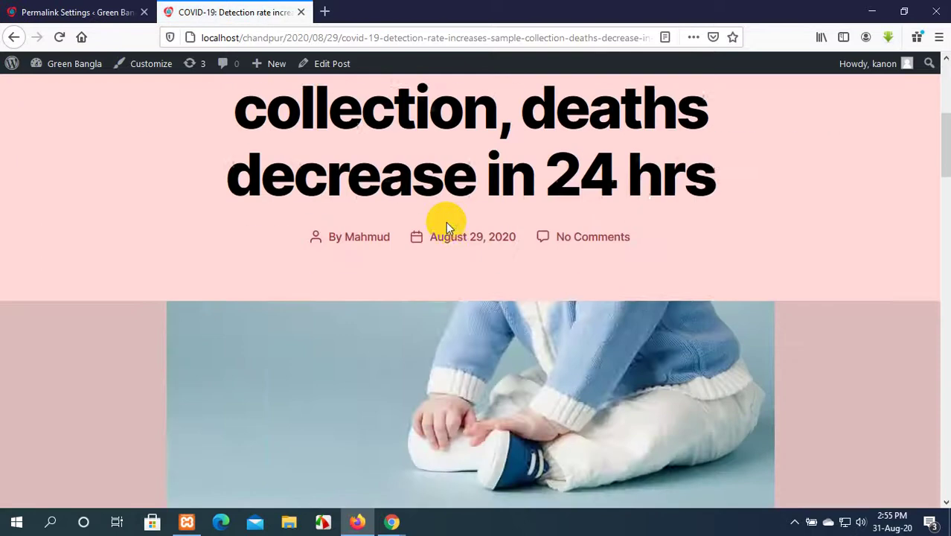
{"action": "scroll", "coordinate": [446, 222], "scroll_direction": "up", "scroll_amount": 8}
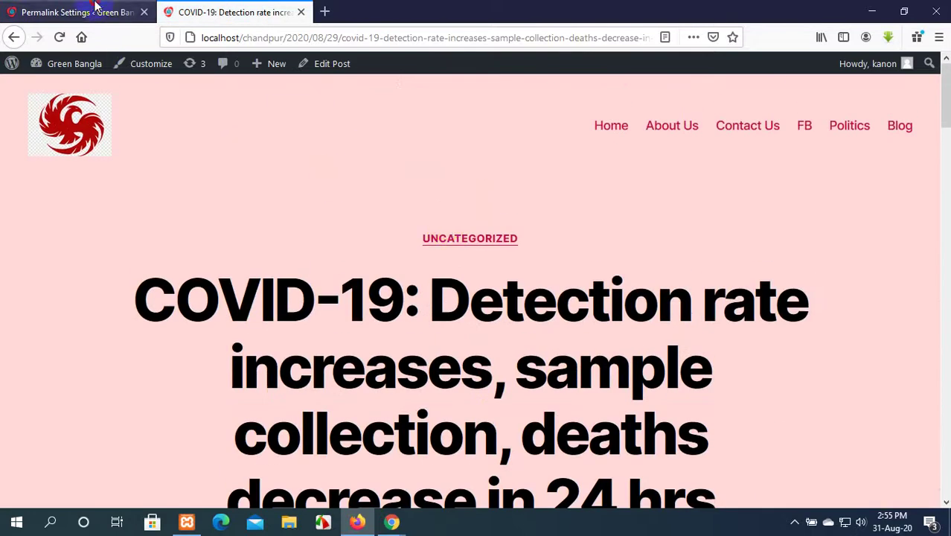
{"action": "left_click", "coordinate": [122, 12]}
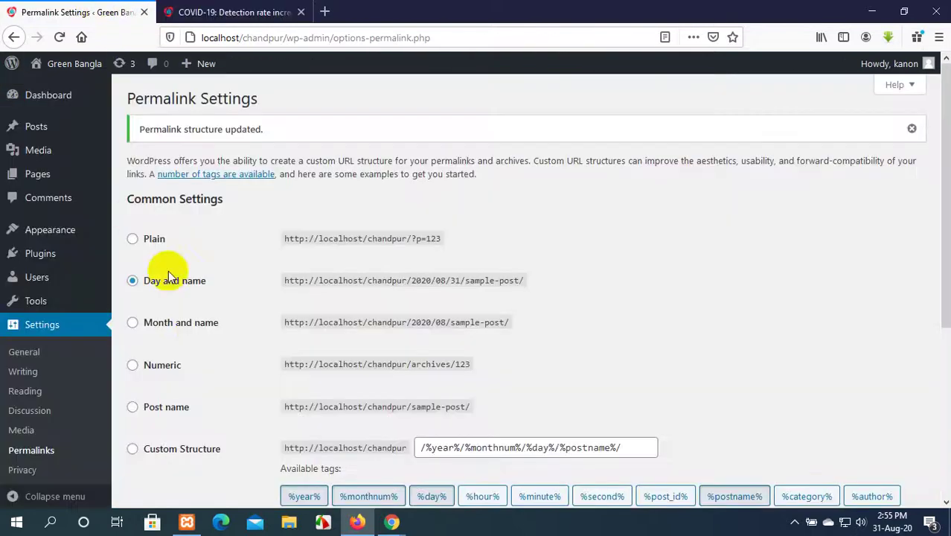
Select the Post name permalink structure and save the changes.
{"action": "left_click", "coordinate": [132, 409]}
{"action": "scroll", "coordinate": [244, 244], "scroll_direction": "down", "scroll_amount": 3}
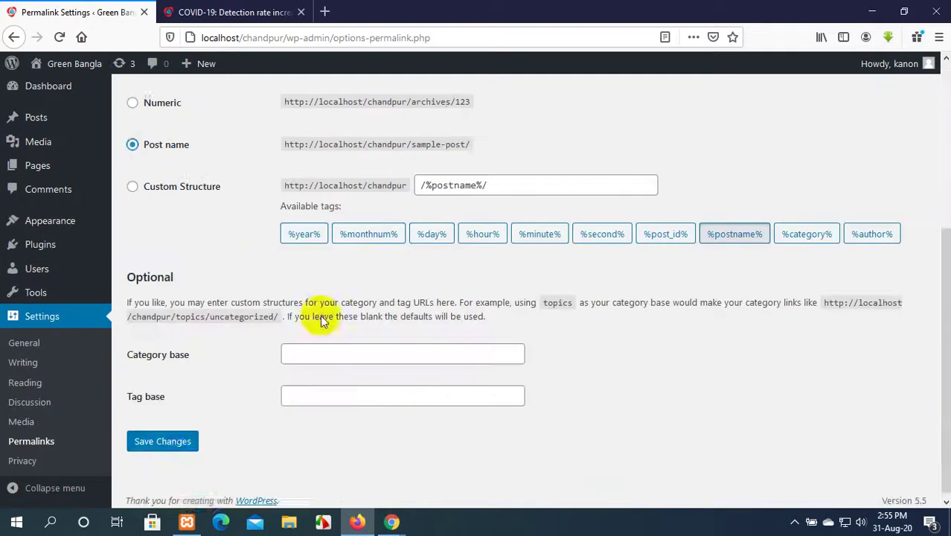
{"action": "left_click", "coordinate": [170, 437]}
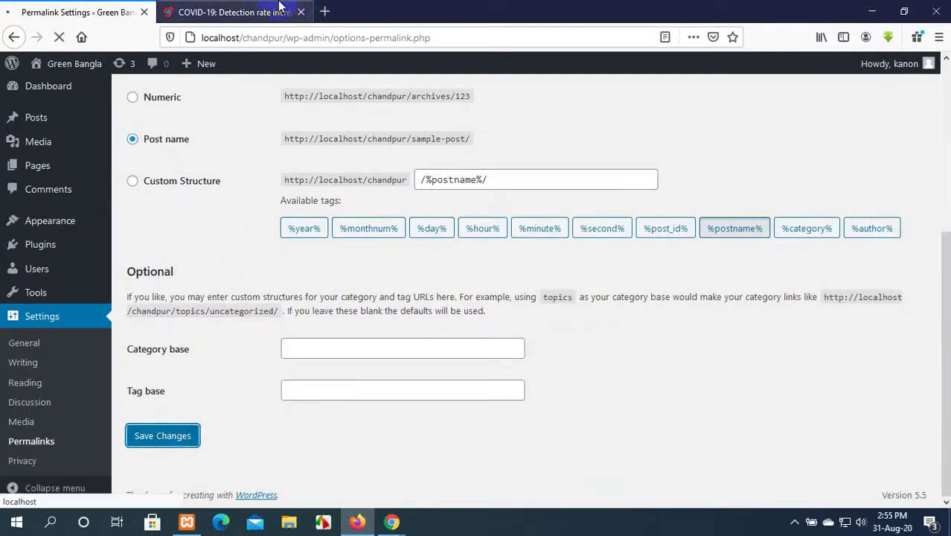
Reload the COVID-19 post via Blog and confirm its URL is only the post slug.
{"action": "left_click", "coordinate": [253, 11]}
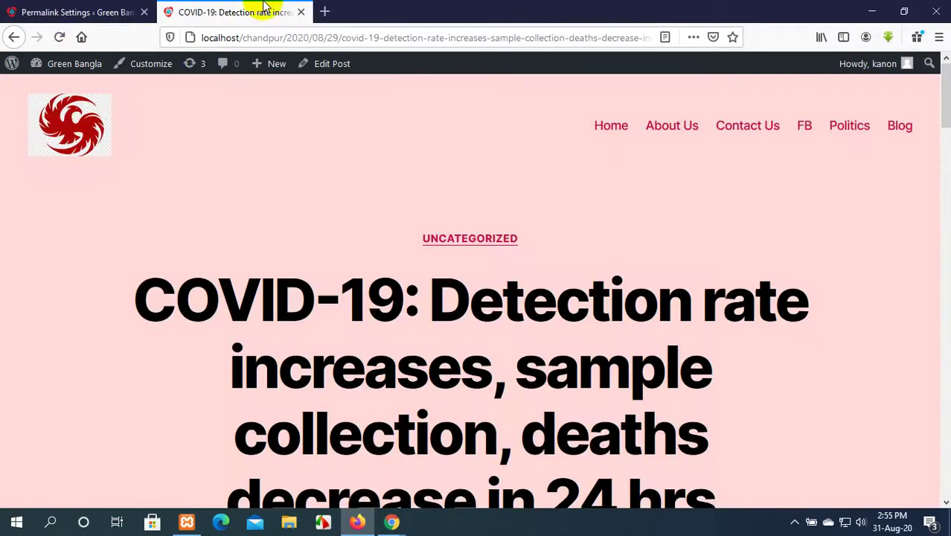
{"action": "left_click", "coordinate": [59, 38]}
{"action": "left_click", "coordinate": [64, 41]}
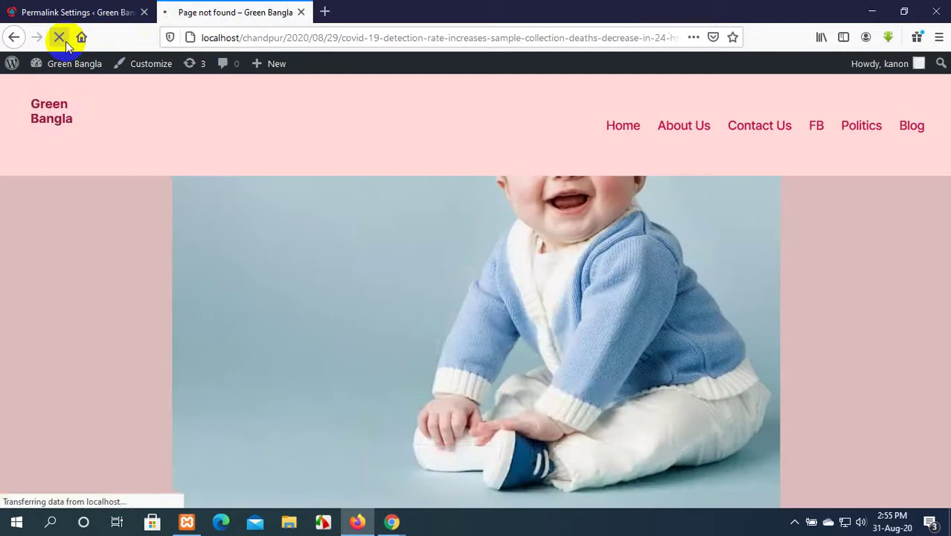
{"action": "left_click", "coordinate": [902, 126]}
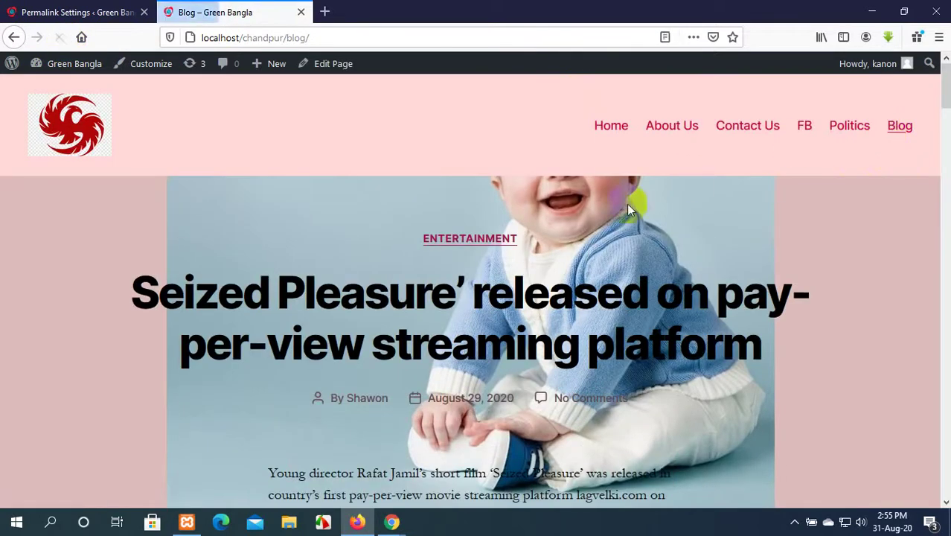
{"action": "scroll", "coordinate": [503, 314], "scroll_direction": "down", "scroll_amount": 5}
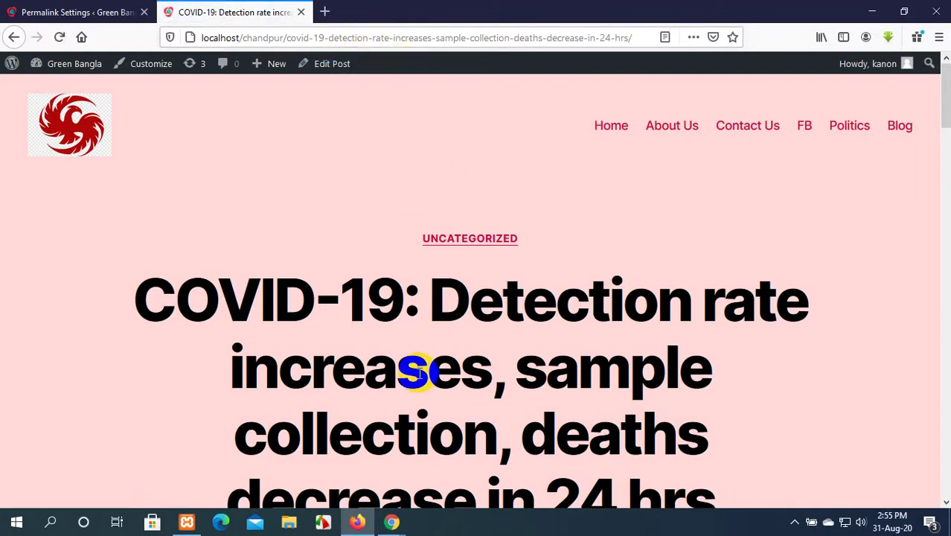
{"action": "scroll", "coordinate": [478, 298], "scroll_direction": "down", "scroll_amount": 1}
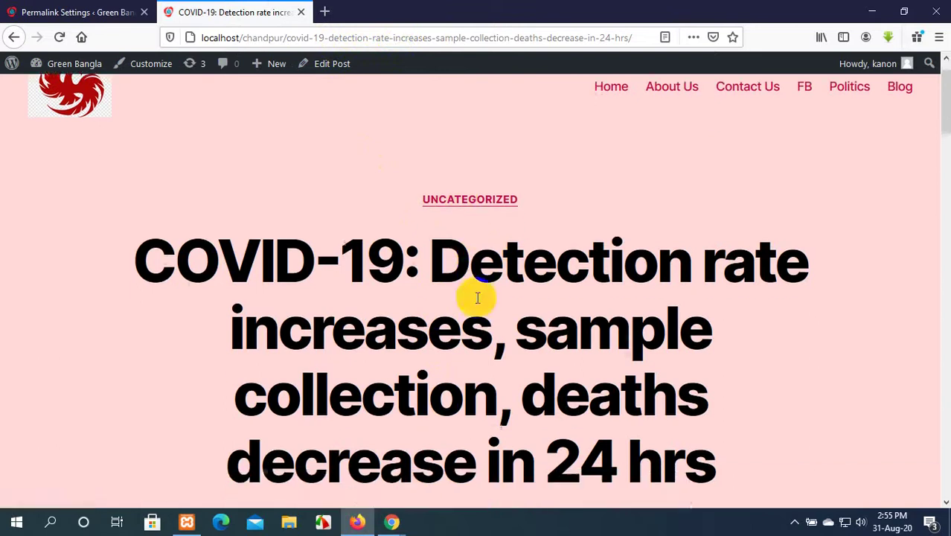
{"action": "scroll", "coordinate": [478, 298], "scroll_direction": "down", "scroll_amount": 3}
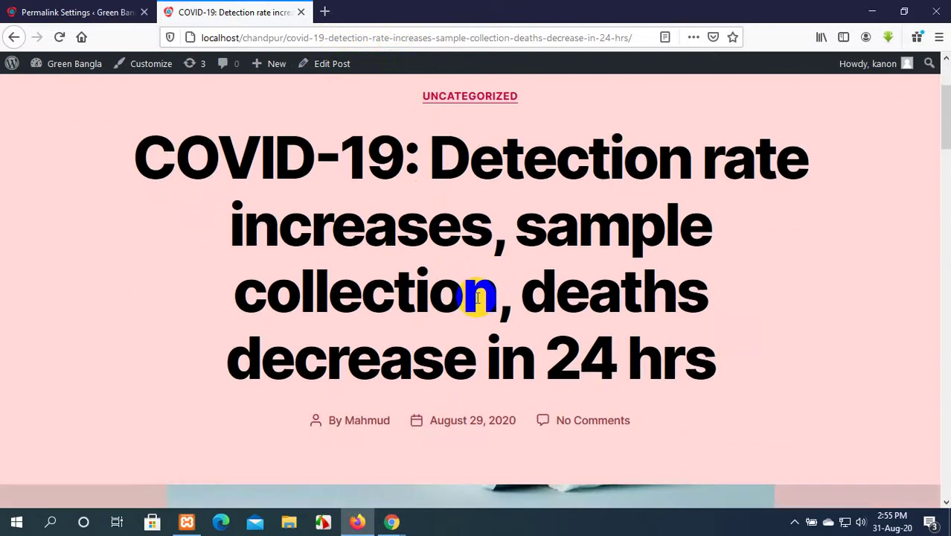
{"action": "left_click", "coordinate": [425, 37]}
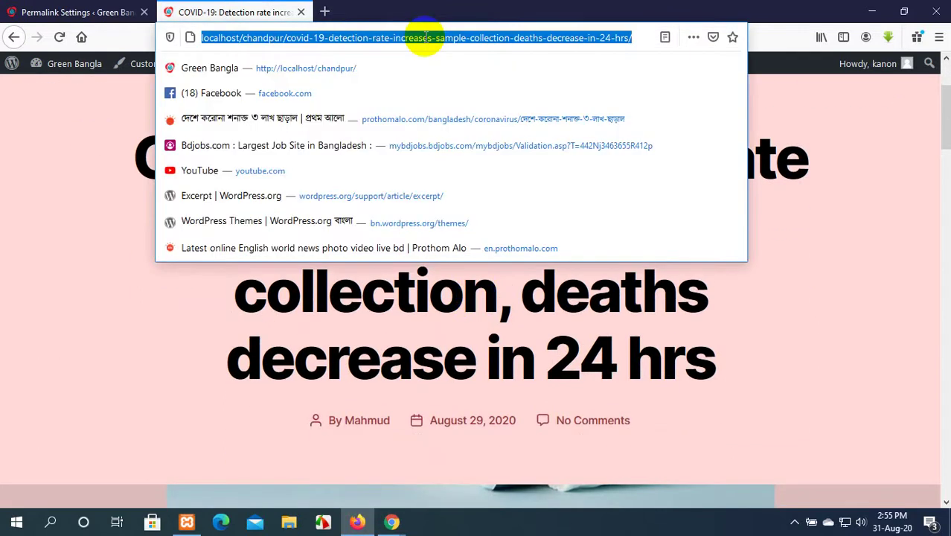
{"action": "left_click", "coordinate": [628, 36]}
{"action": "left_click", "coordinate": [65, 9]}
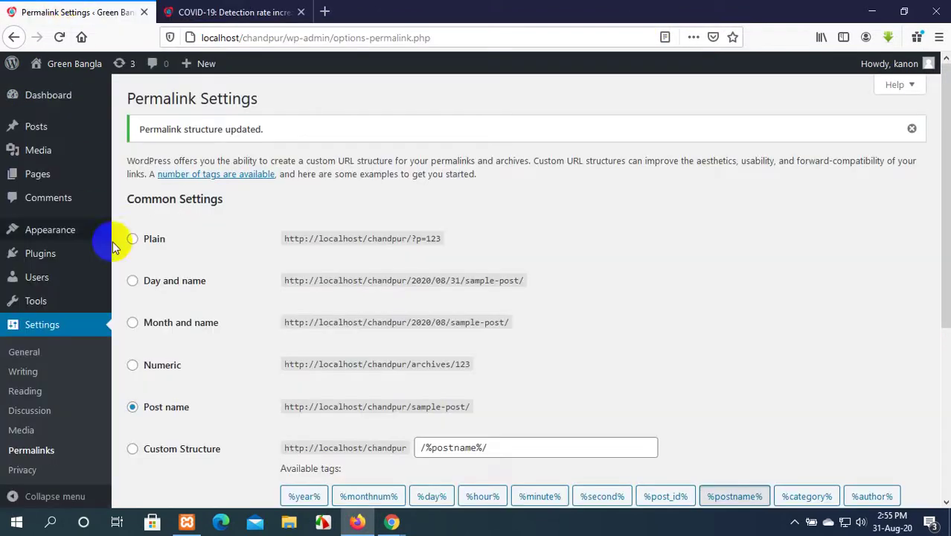
Resubmit the permalink form with Post name and blank Category base and Tag base fields.
{"action": "scroll", "coordinate": [224, 318], "scroll_direction": "down", "scroll_amount": 5}
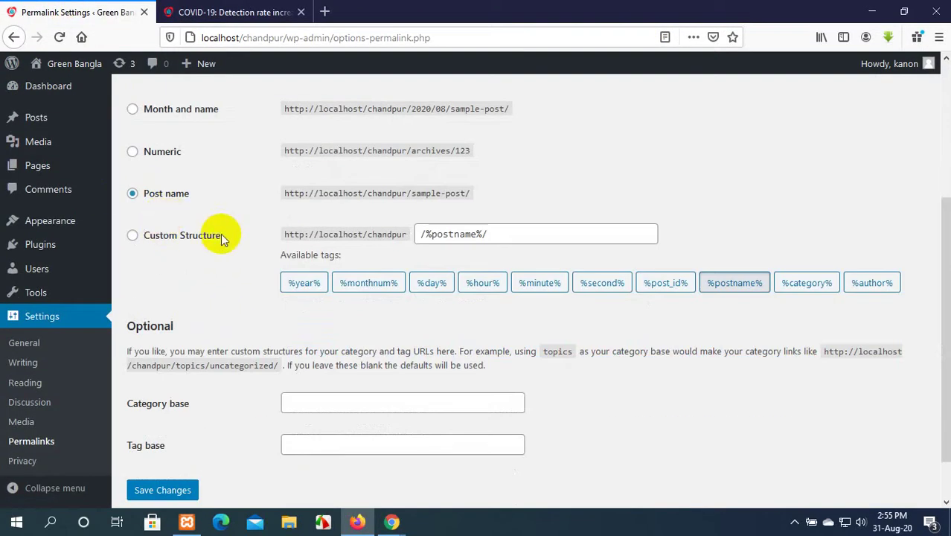
{"action": "scroll", "coordinate": [221, 236], "scroll_direction": "down", "scroll_amount": 1}
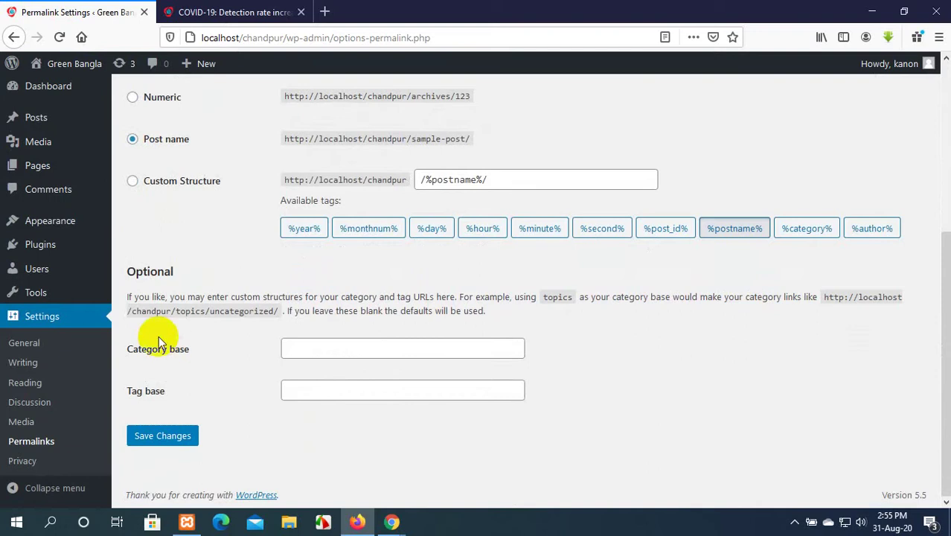
{"action": "left_click", "coordinate": [320, 347]}
{"action": "left_click", "coordinate": [334, 383]}
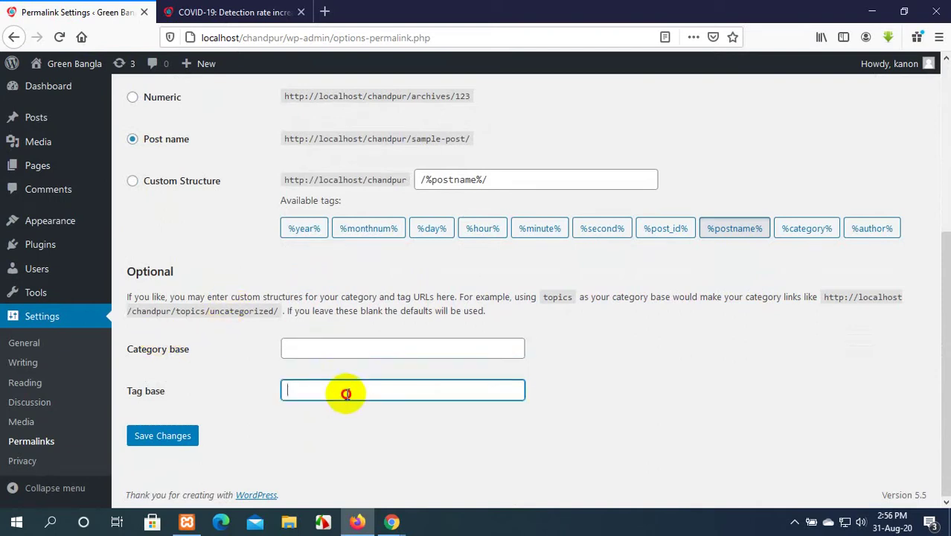
{"action": "key", "text": "Return"}
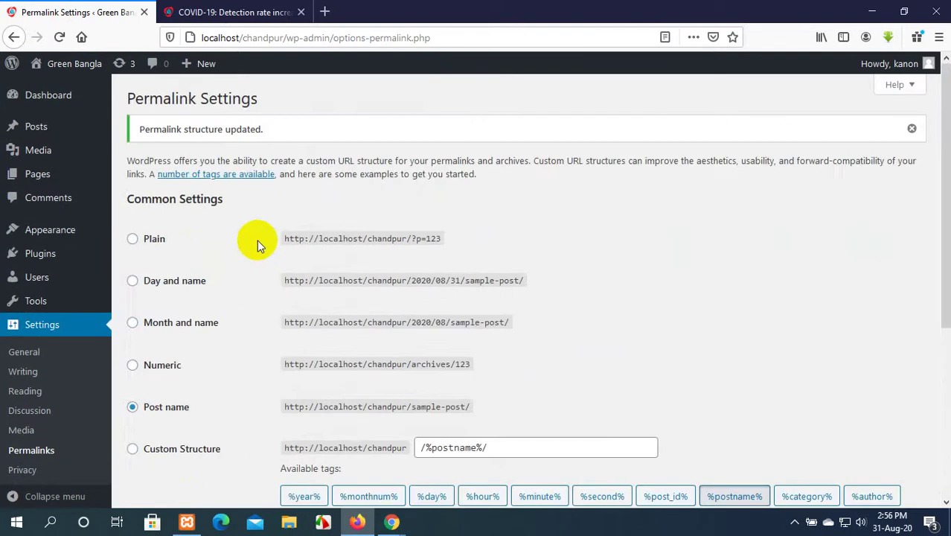
{"action": "scroll", "coordinate": [257, 239], "scroll_direction": "down", "scroll_amount": 1}
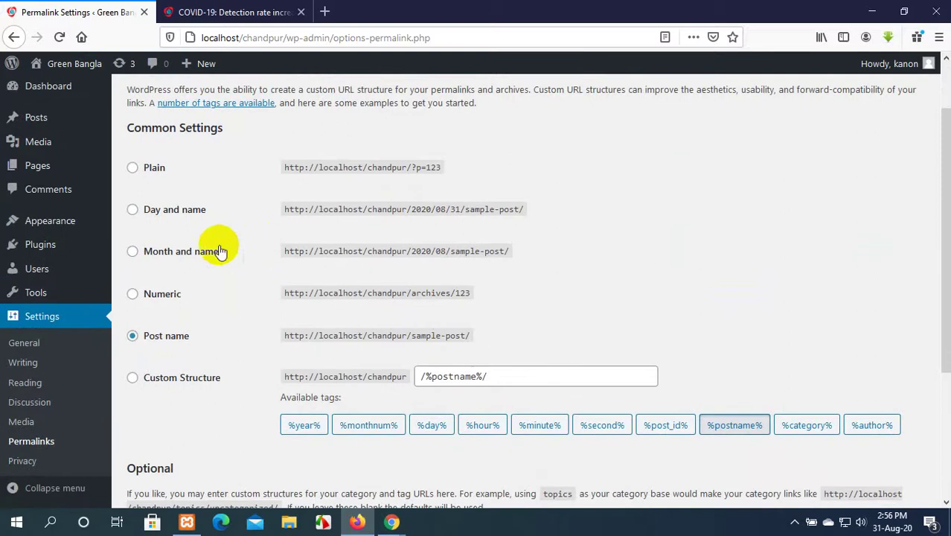
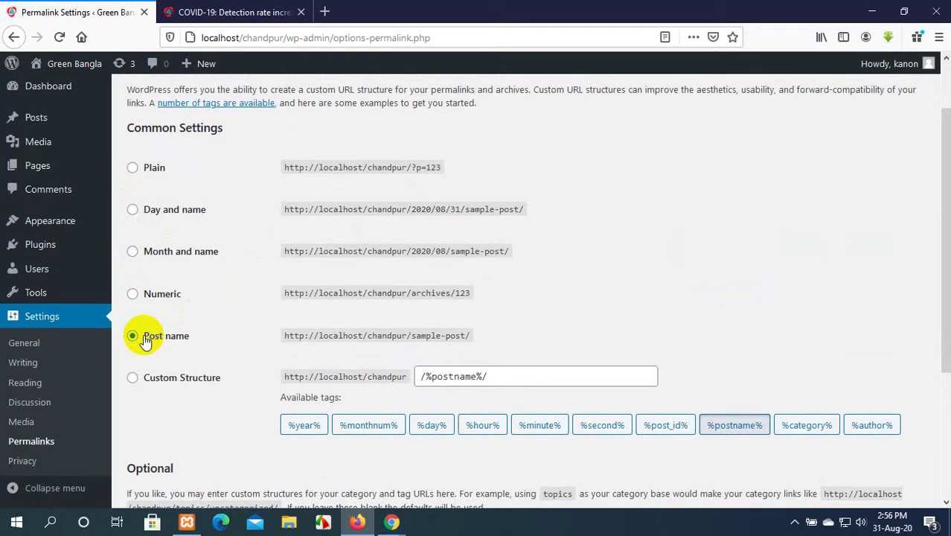
Visit the Home and About Us pages at their post-name addresses, then go back to Permalink Settings.
{"action": "left_click", "coordinate": [224, 12]}
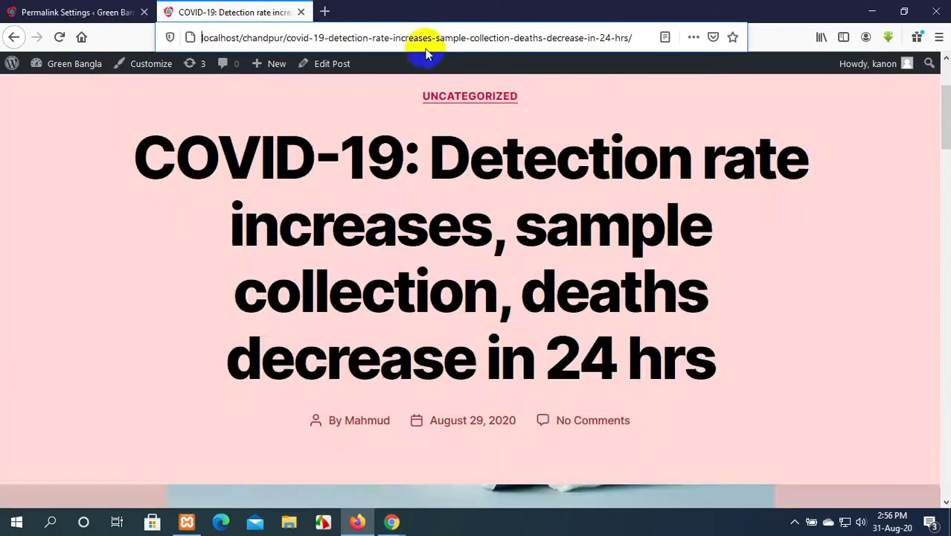
{"action": "scroll", "coordinate": [436, 145], "scroll_direction": "up", "scroll_amount": 2}
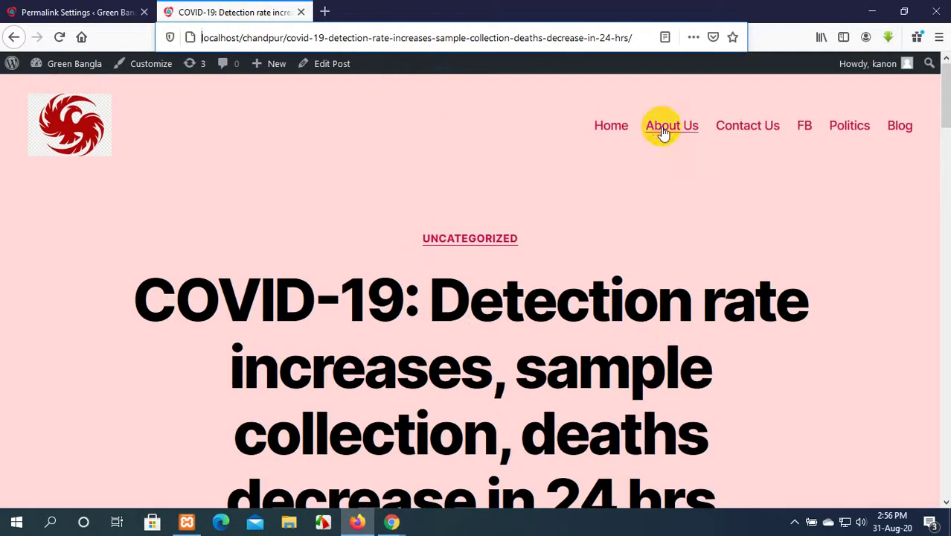
{"action": "left_click", "coordinate": [607, 128]}
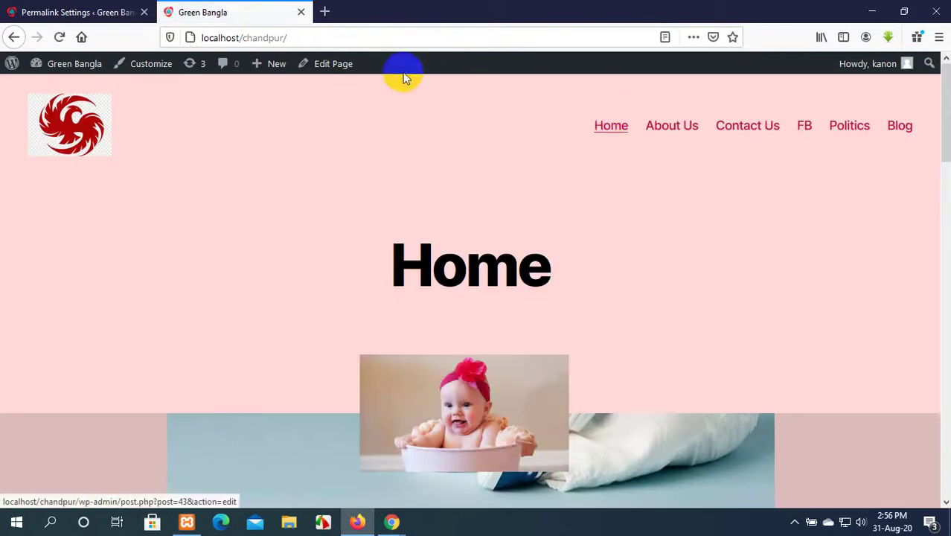
{"action": "left_click", "coordinate": [671, 128]}
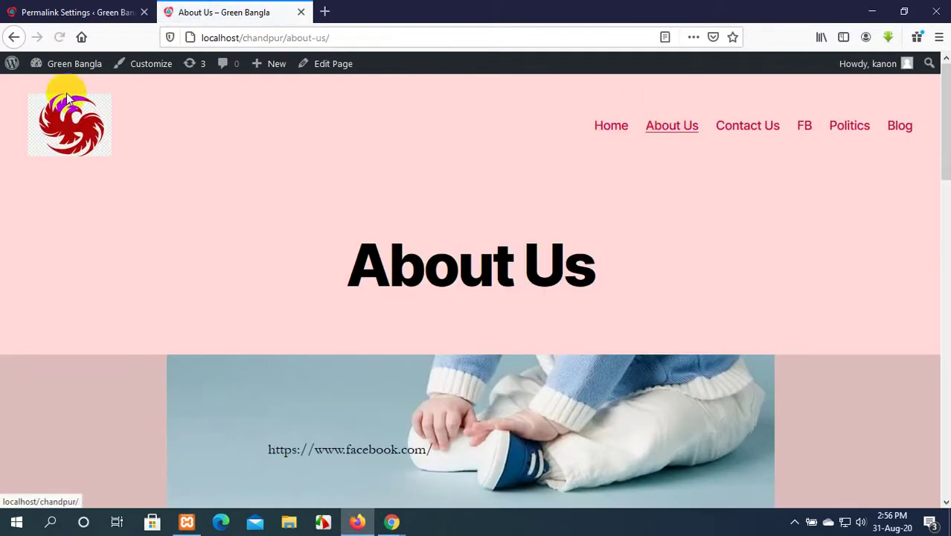
{"action": "left_click", "coordinate": [45, 10]}
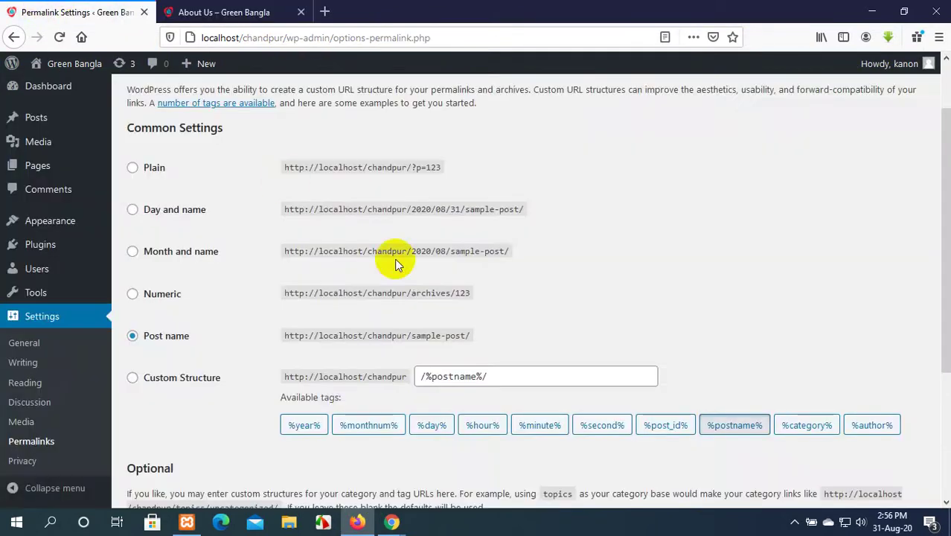
{"action": "left_click", "coordinate": [287, 13]}
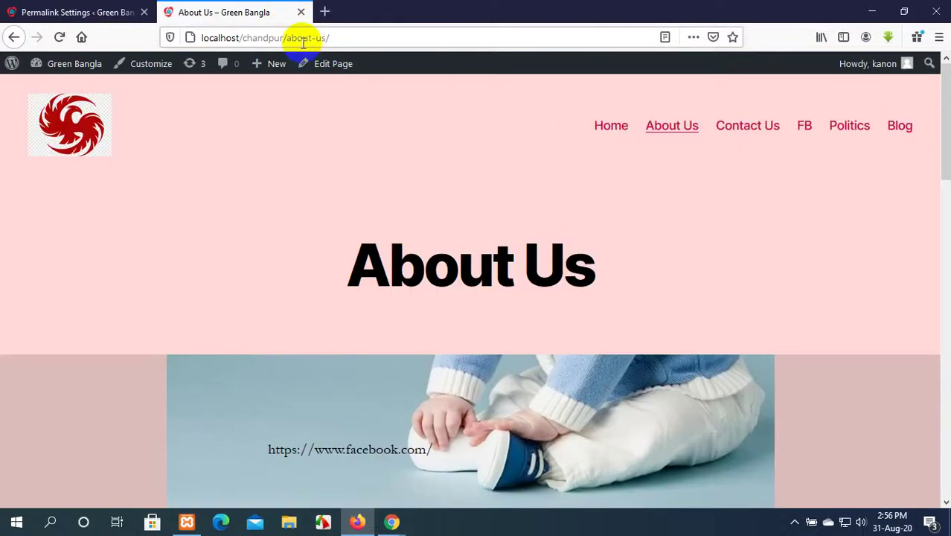
{"action": "left_click", "coordinate": [36, 10]}
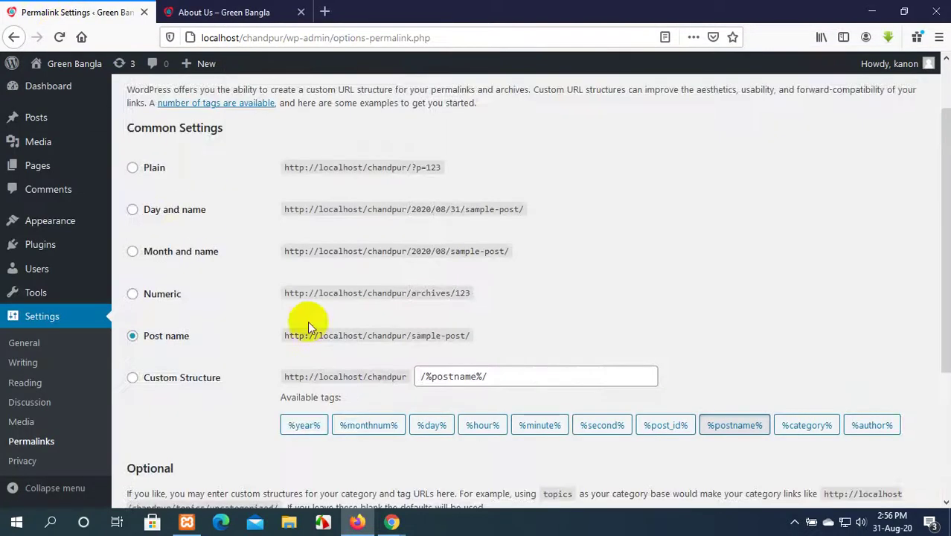
{"action": "scroll", "coordinate": [308, 322], "scroll_direction": "down", "scroll_amount": 3}
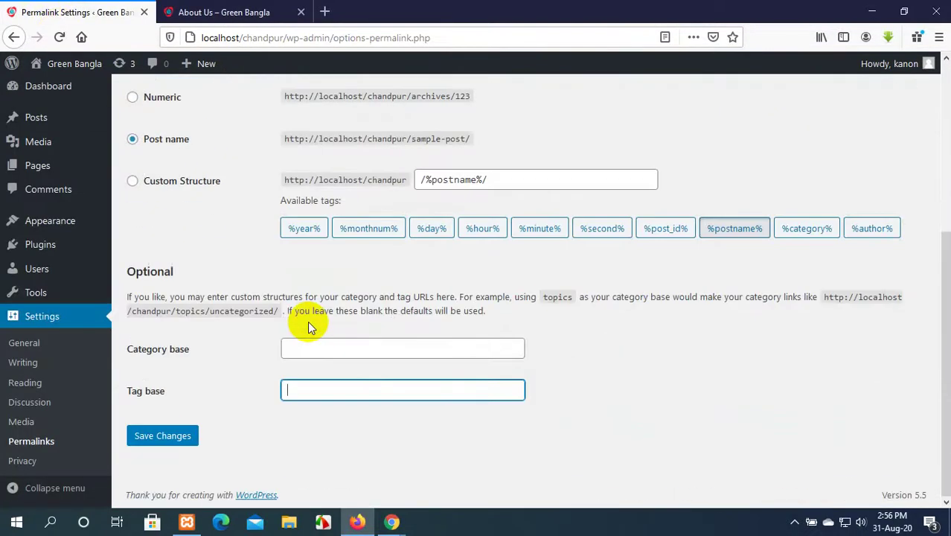
Open Settings > Privacy and browse the privacy policy page options without changing them.
{"action": "left_click", "coordinate": [25, 463]}
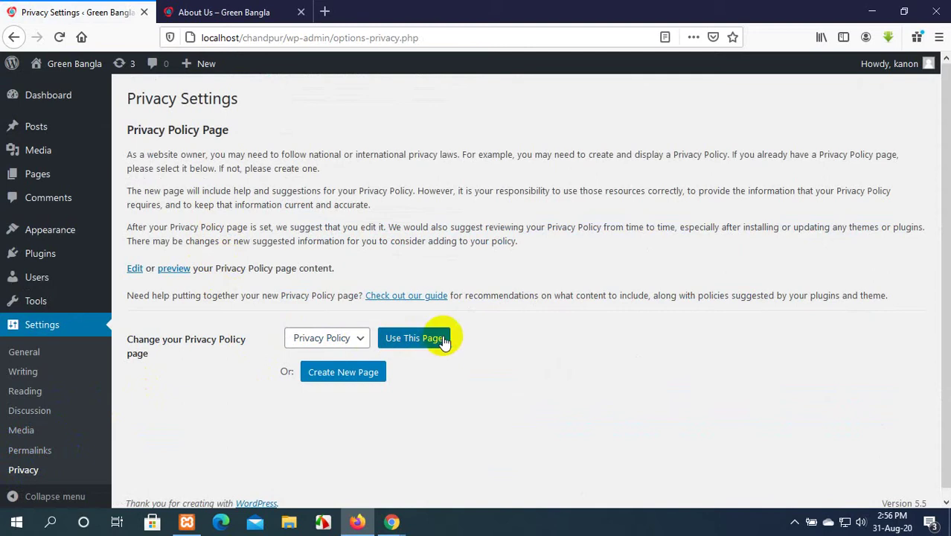
{"action": "left_click", "coordinate": [355, 342]}
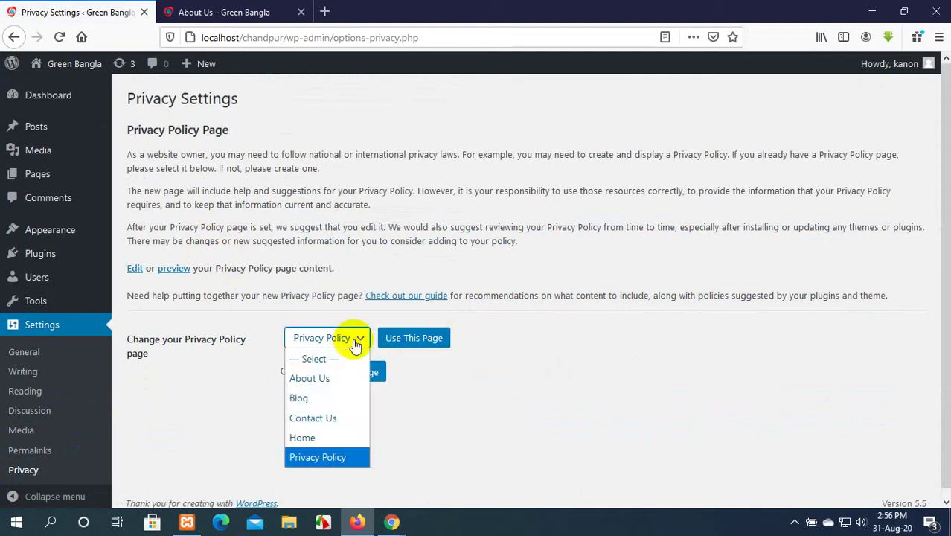
{"action": "left_click", "coordinate": [506, 418]}
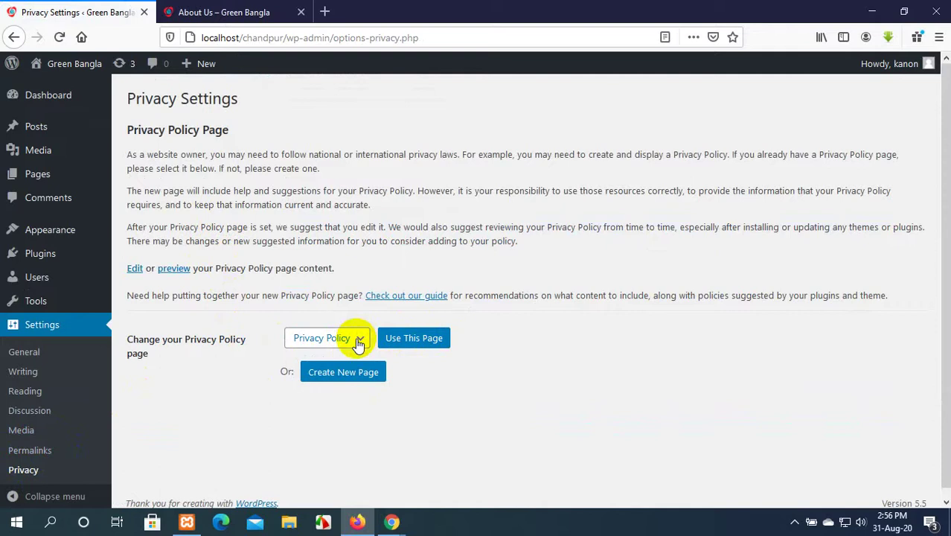
{"action": "left_click", "coordinate": [358, 343]}
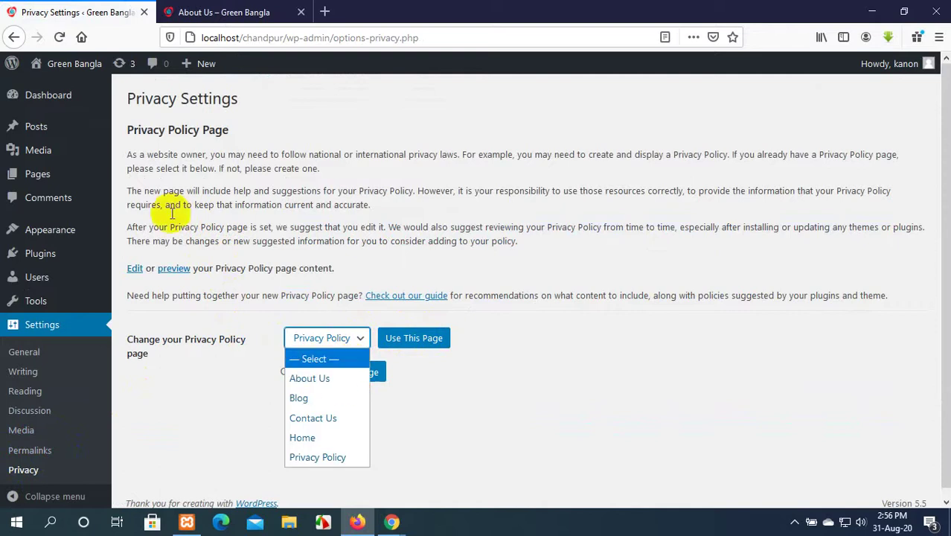
{"action": "left_click", "coordinate": [223, 367]}
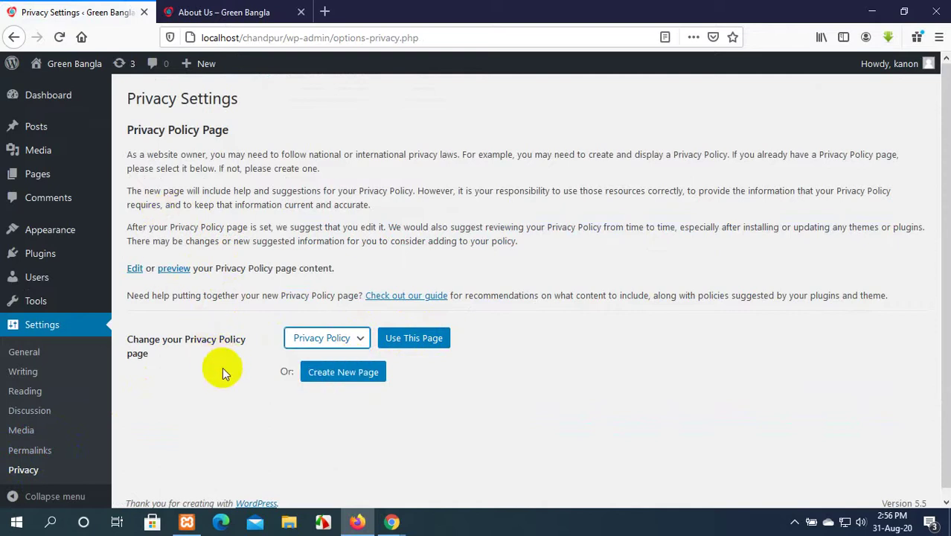
After rechecking the About Us page, leave Privacy Policy selected and go to the Dashboard.
{"action": "left_click", "coordinate": [225, 5]}
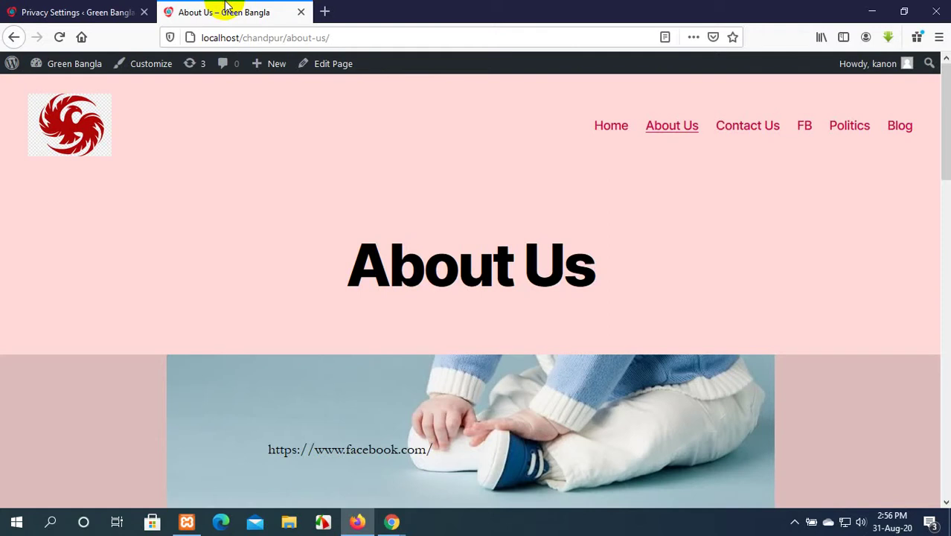
{"action": "left_click", "coordinate": [100, 7]}
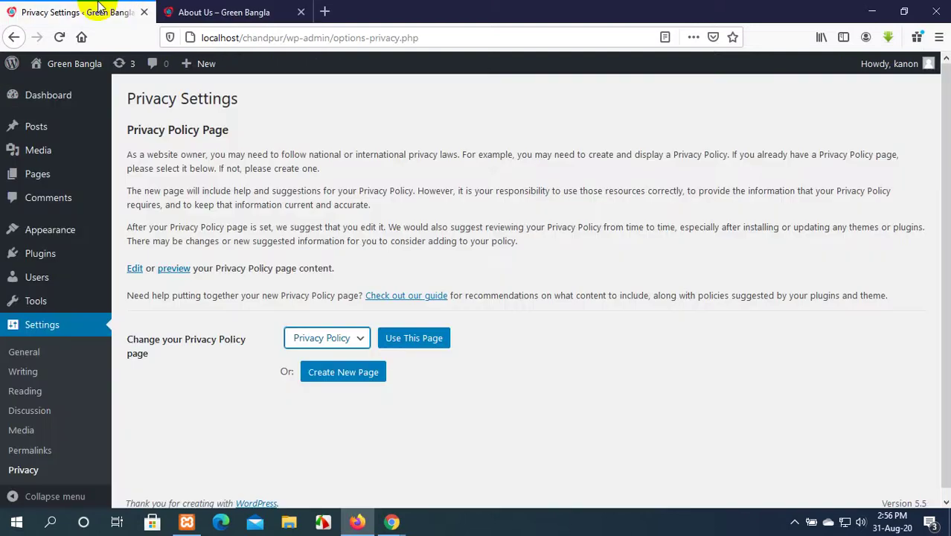
{"action": "left_click", "coordinate": [264, 9]}
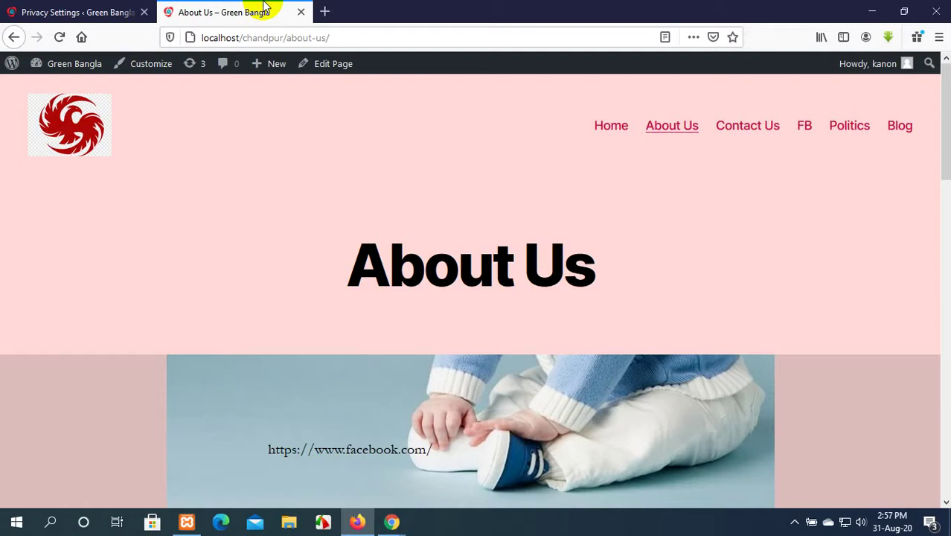
{"action": "left_click", "coordinate": [69, 9]}
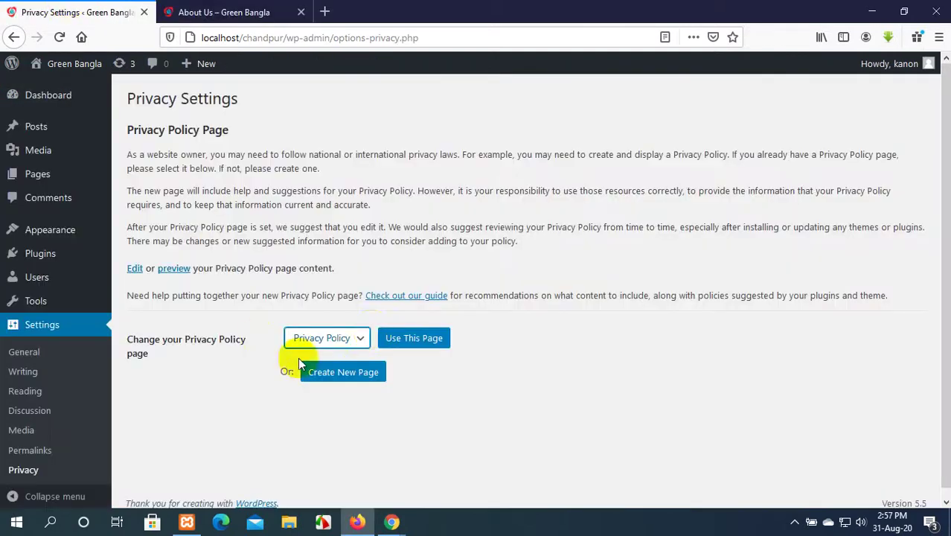
{"action": "left_click", "coordinate": [365, 337]}
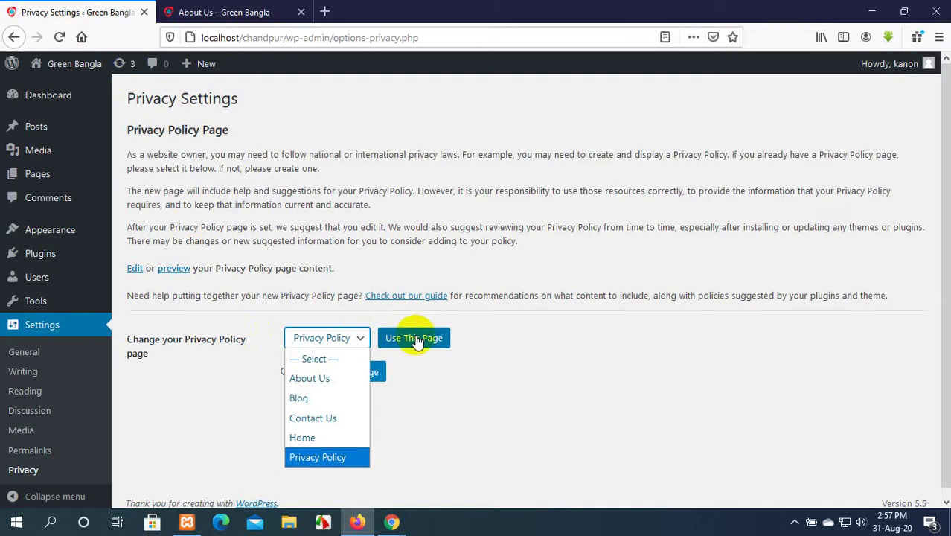
{"action": "left_click", "coordinate": [417, 339]}
{"action": "left_click", "coordinate": [343, 341]}
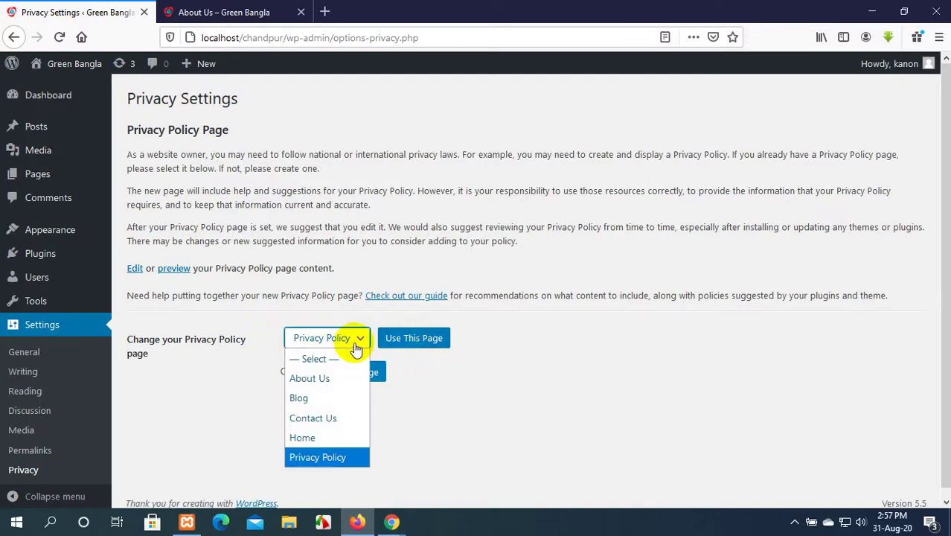
{"action": "left_click", "coordinate": [430, 367]}
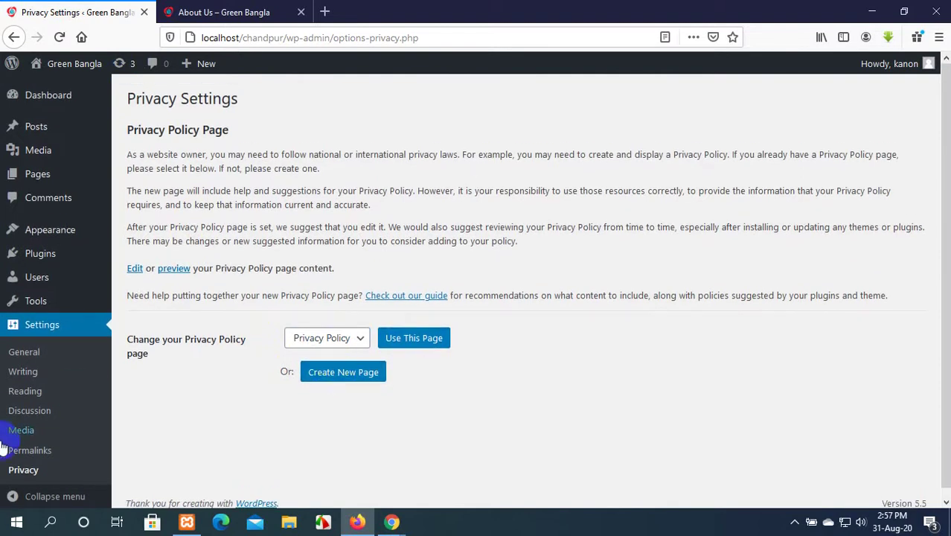
{"action": "left_click", "coordinate": [43, 97]}
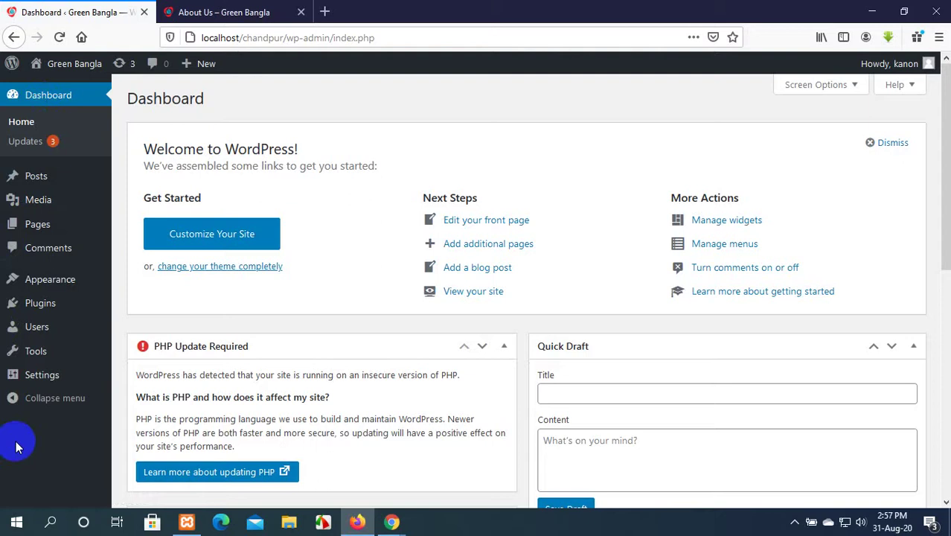
Look over the admin menus and launch Appearance > Customize for the Green Bangla site.
{"action": "mouse_move", "coordinate": [50, 210]}
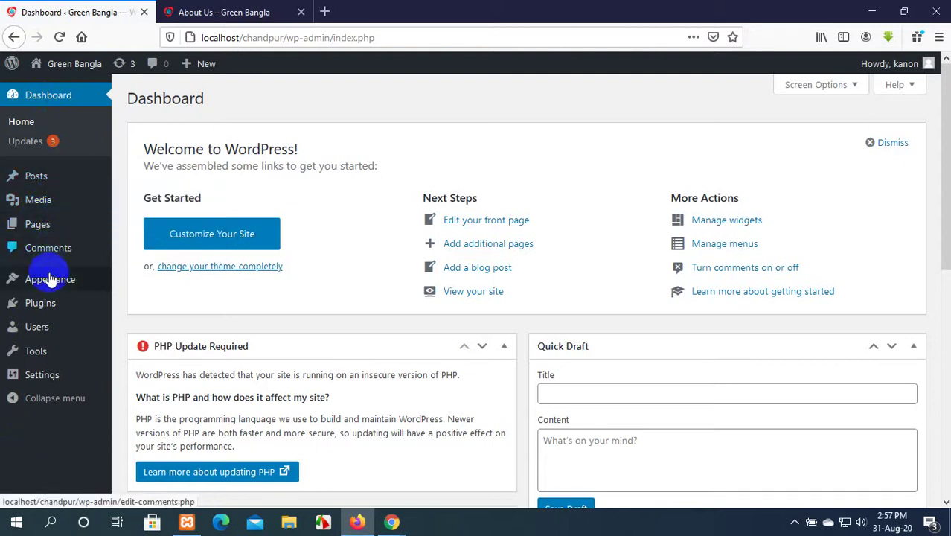
{"action": "mouse_move", "coordinate": [50, 282]}
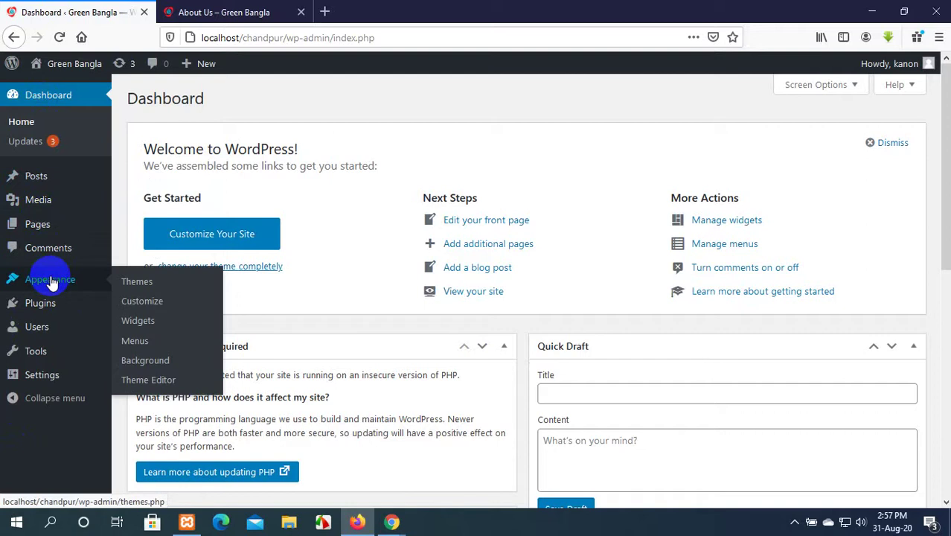
{"action": "mouse_move", "coordinate": [57, 305]}
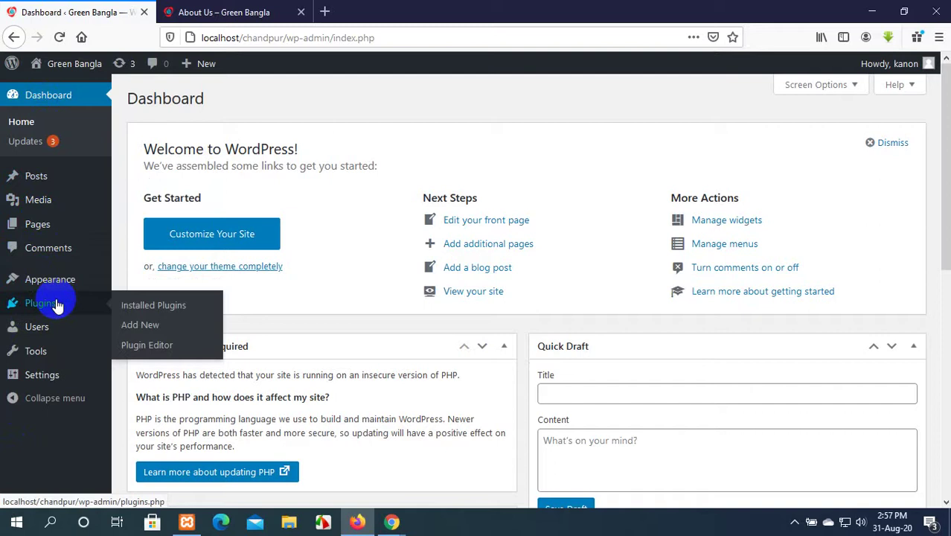
{"action": "mouse_move", "coordinate": [45, 327]}
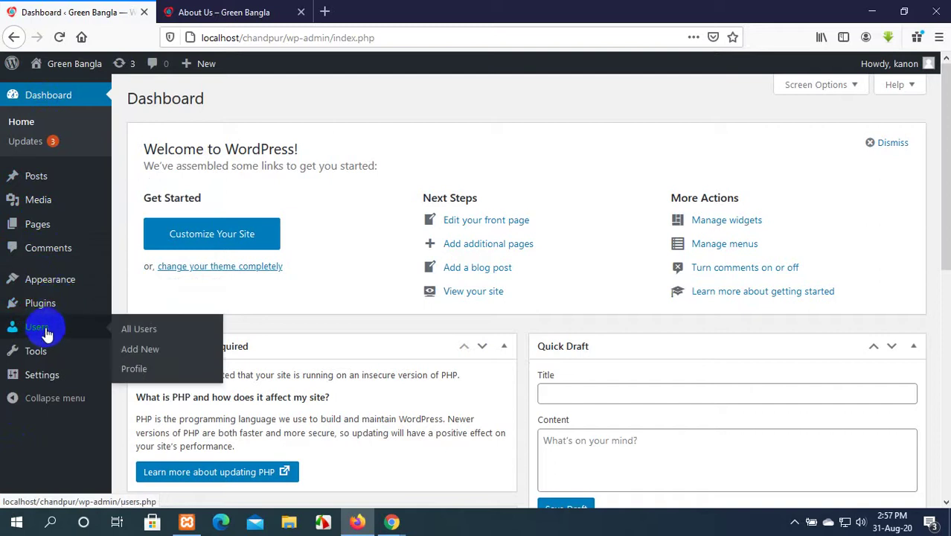
{"action": "mouse_move", "coordinate": [50, 356]}
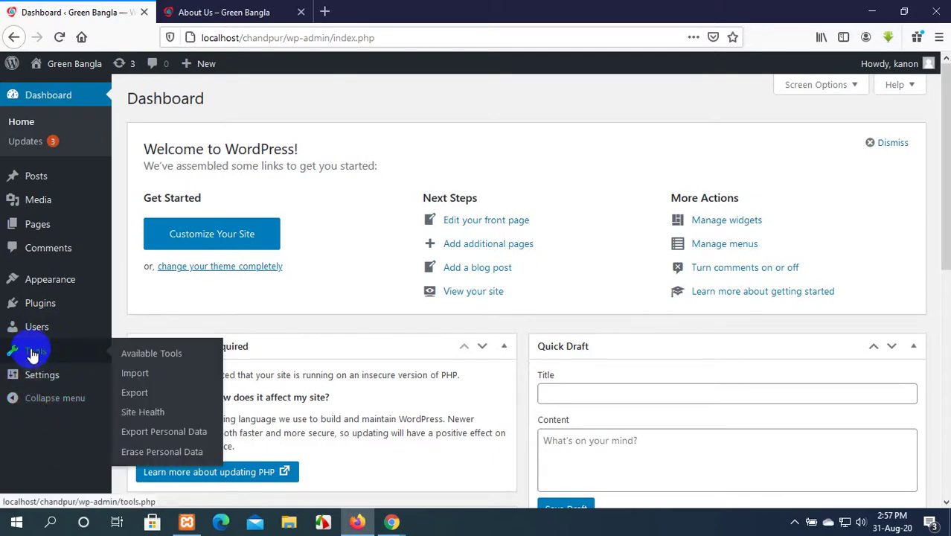
{"action": "mouse_move", "coordinate": [21, 278]}
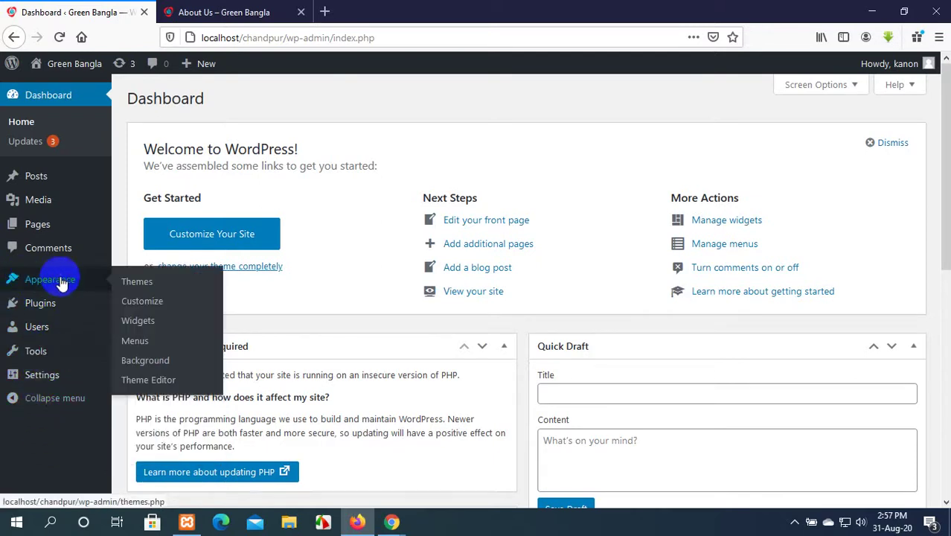
{"action": "left_click", "coordinate": [144, 304]}
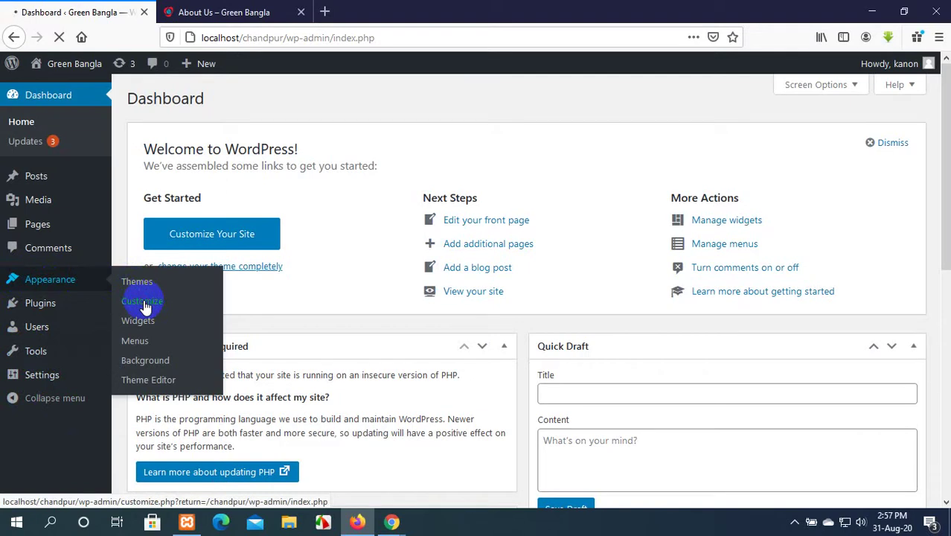
{"action": "left_click", "coordinate": [260, 9]}
Open the Customizer's Additional CSS section, glancing through the About Us page for reference.
{"action": "left_click", "coordinate": [67, 16]}
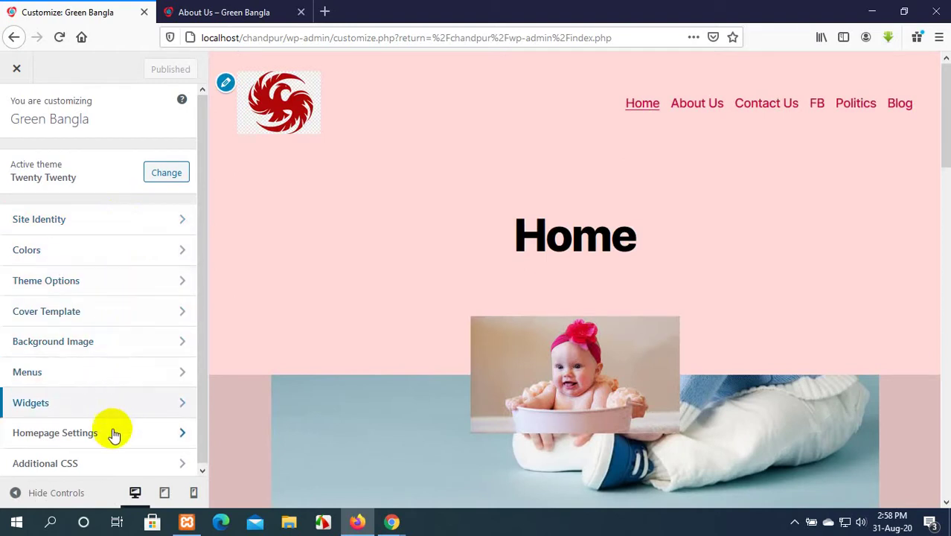
{"action": "scroll", "coordinate": [114, 440], "scroll_direction": "down", "scroll_amount": 1}
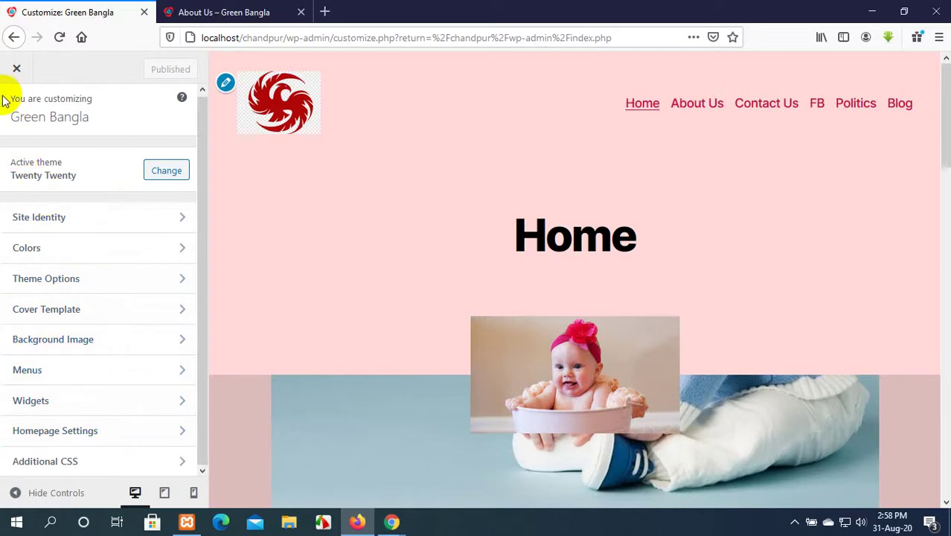
{"action": "scroll", "coordinate": [23, 143], "scroll_direction": "up", "scroll_amount": 1}
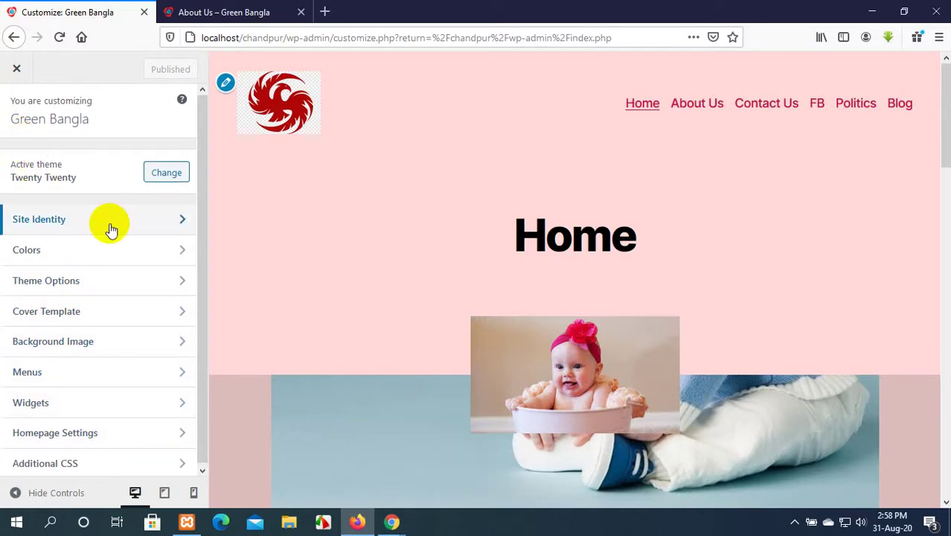
{"action": "scroll", "coordinate": [111, 229], "scroll_direction": "down", "scroll_amount": 1}
{"action": "left_click", "coordinate": [84, 461]}
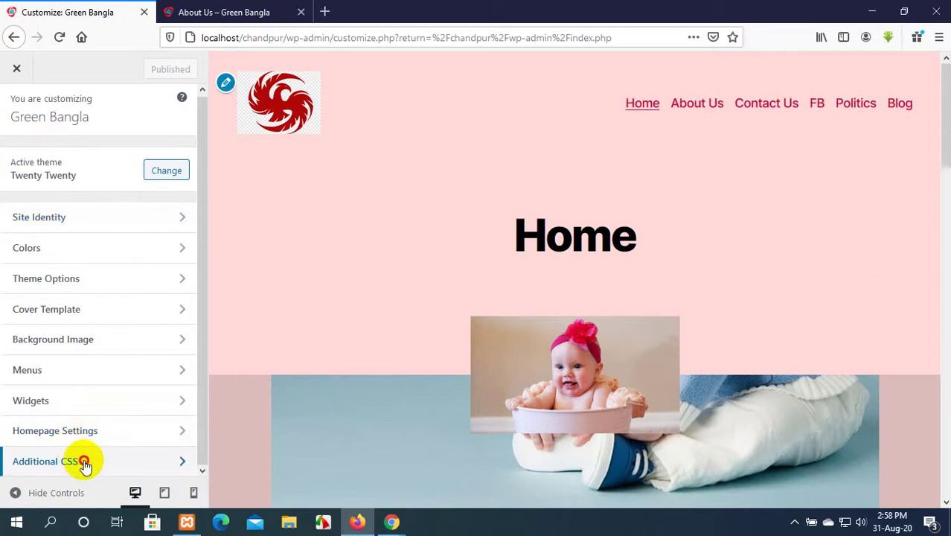
{"action": "left_click", "coordinate": [246, 11]}
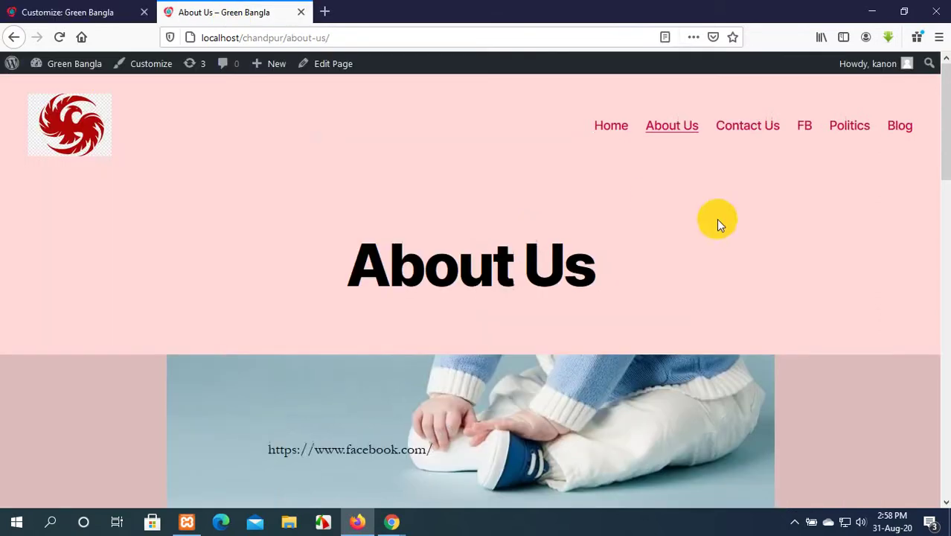
{"action": "scroll", "coordinate": [706, 224], "scroll_direction": "down", "scroll_amount": 15}
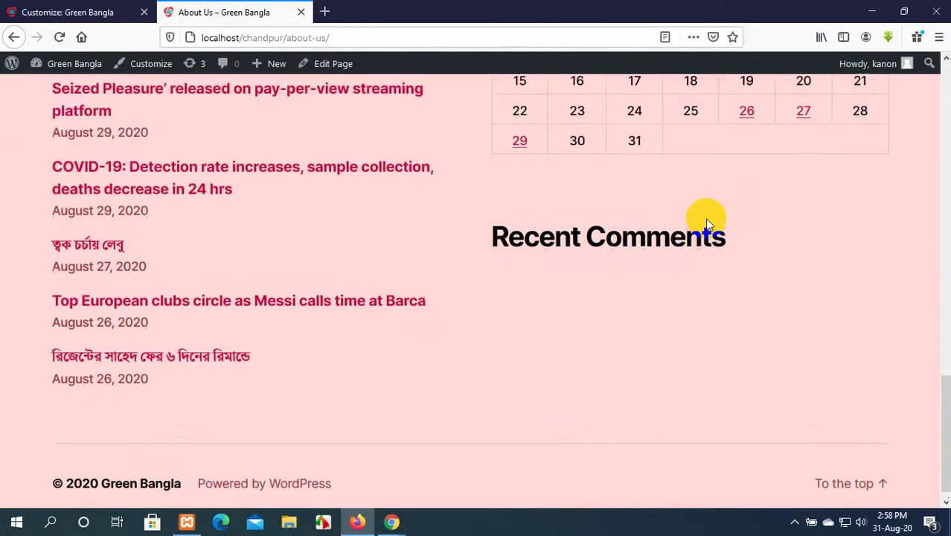
{"action": "scroll", "coordinate": [705, 218], "scroll_direction": "up", "scroll_amount": 15}
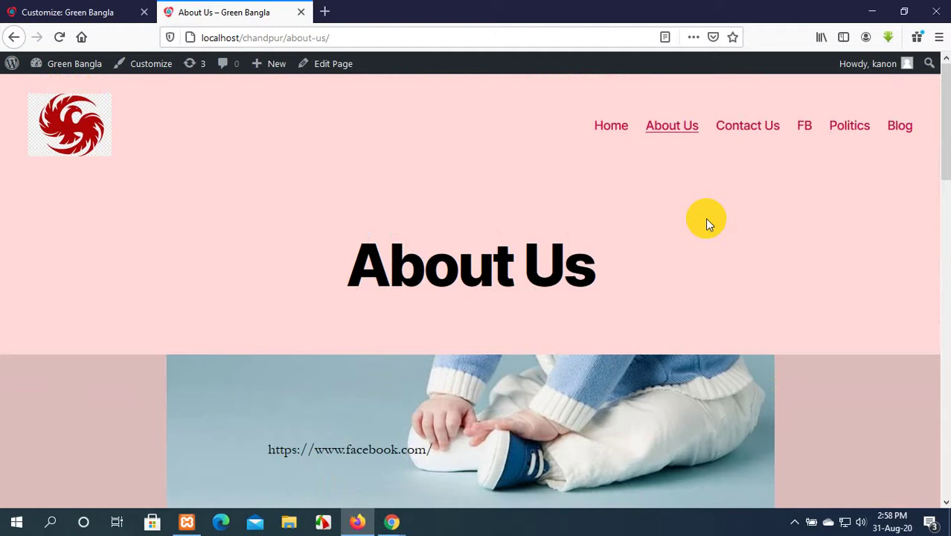
{"action": "left_click", "coordinate": [49, 9]}
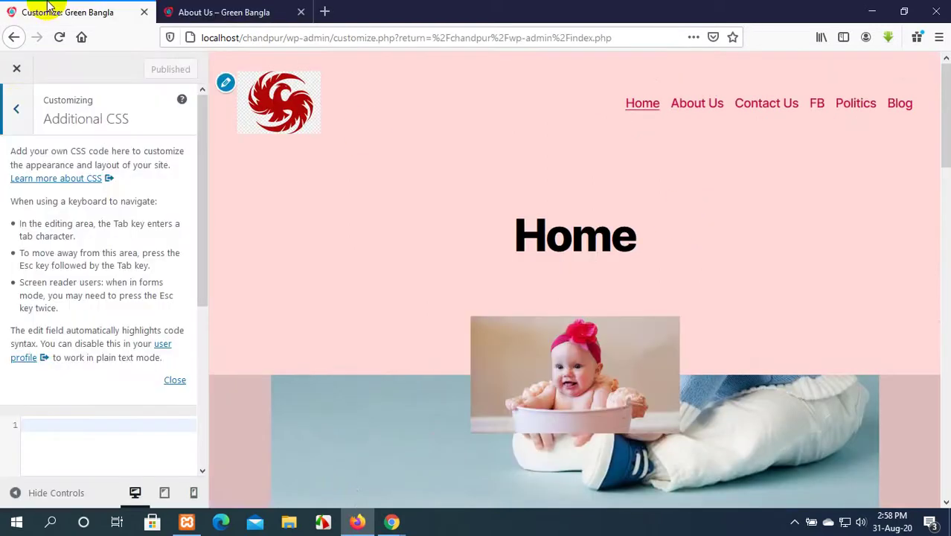
Look through the Background Image settings, then bring up the live About Us page.
{"action": "left_click", "coordinate": [17, 113]}
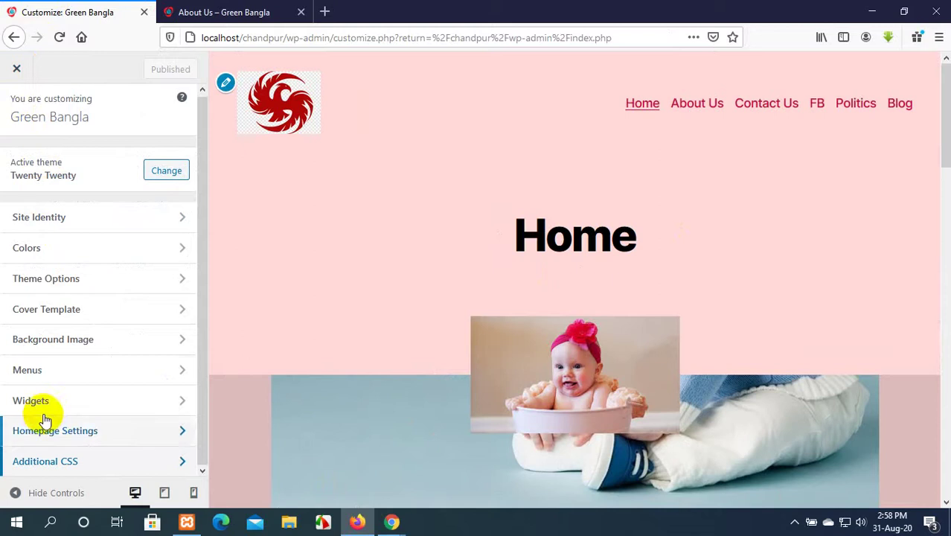
{"action": "left_click", "coordinate": [70, 339]}
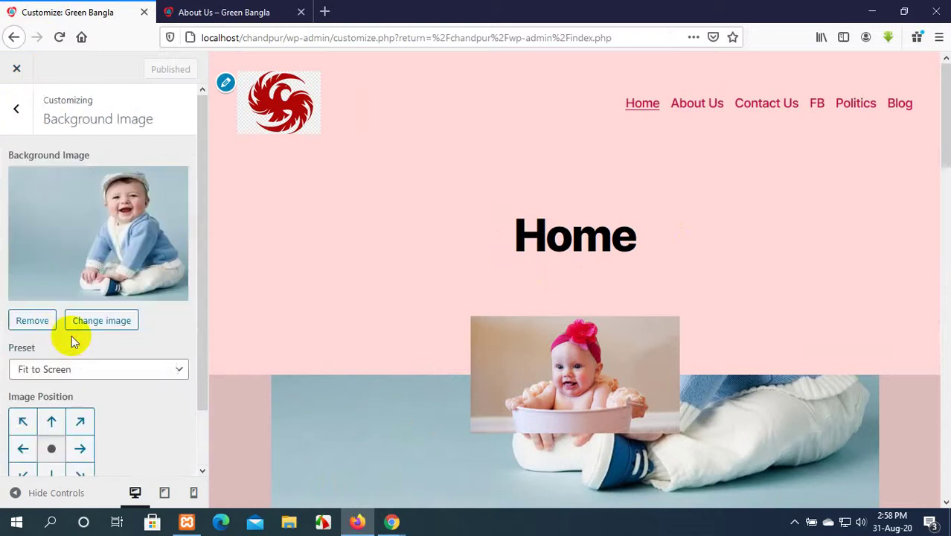
{"action": "scroll", "coordinate": [98, 246], "scroll_direction": "down", "scroll_amount": 2}
{"action": "scroll", "coordinate": [101, 249], "scroll_direction": "up", "scroll_amount": 2}
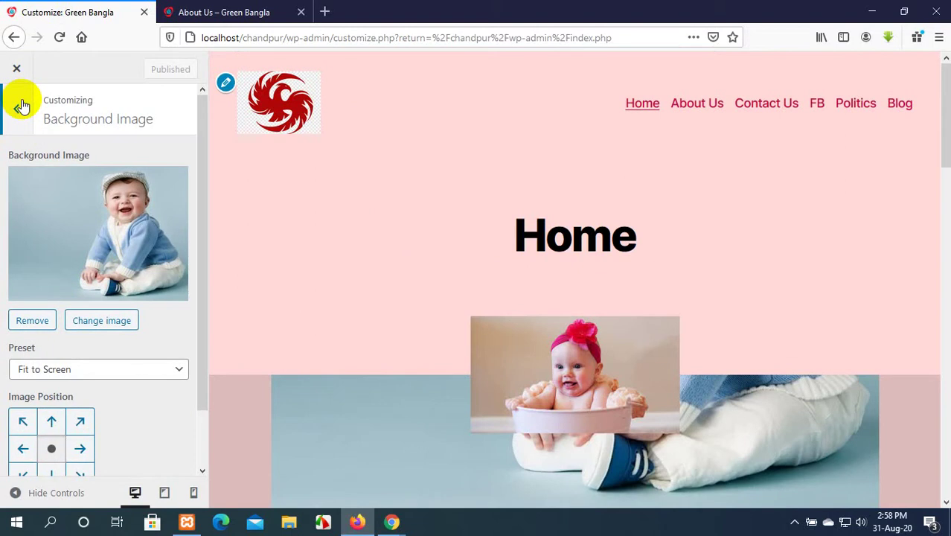
{"action": "left_click", "coordinate": [20, 107]}
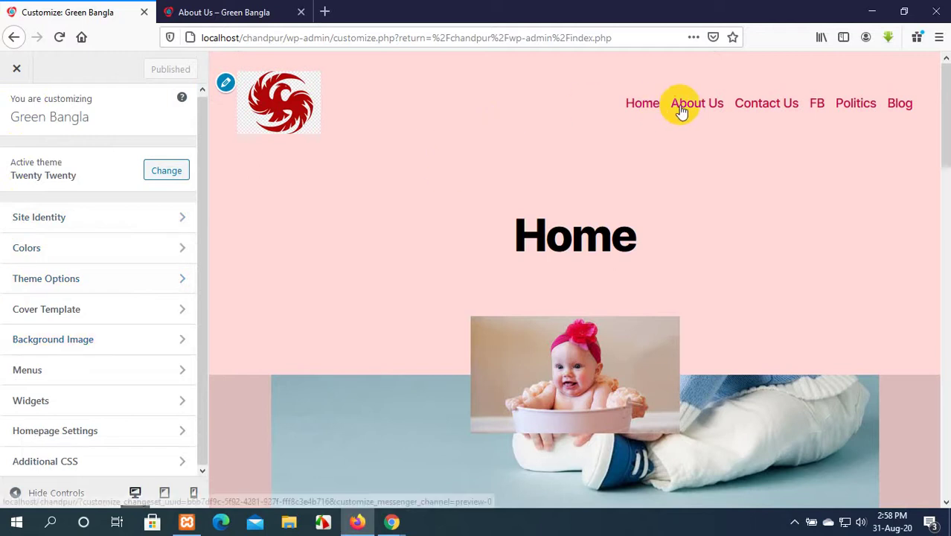
{"action": "right_click", "coordinate": [452, 73]}
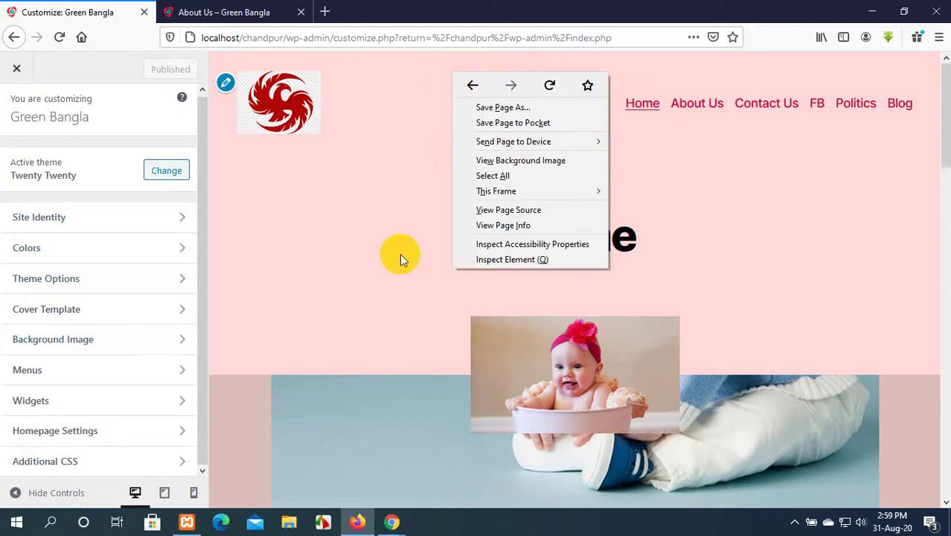
{"action": "left_click", "coordinate": [263, 4]}
{"action": "left_click_drag", "start_coordinate": [526, 247], "coordinate": [533, 245]}
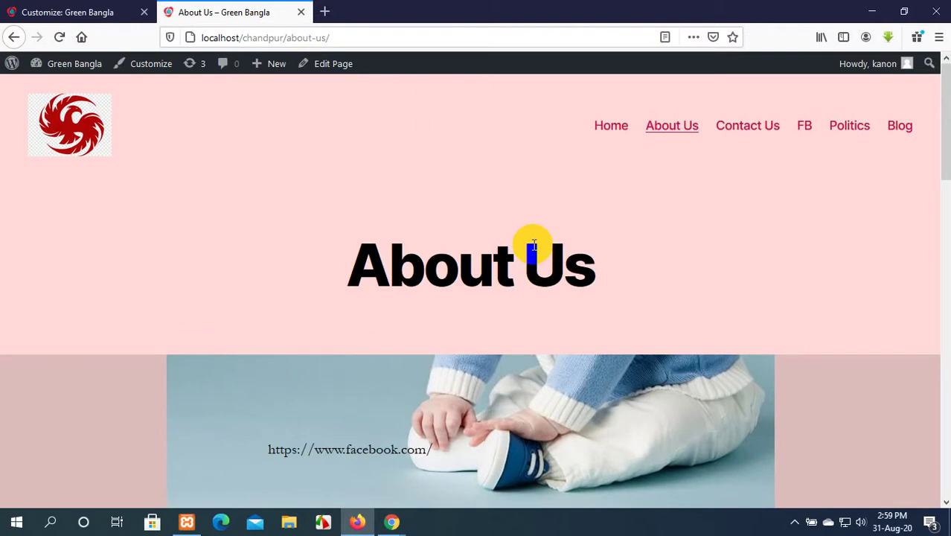
Open Firefox's Inspect Element tool on the About Us page.
{"action": "scroll", "coordinate": [533, 246], "scroll_direction": "down", "scroll_amount": 3}
{"action": "scroll", "coordinate": [532, 243], "scroll_direction": "up", "scroll_amount": 3}
{"action": "left_click", "coordinate": [97, 10]}
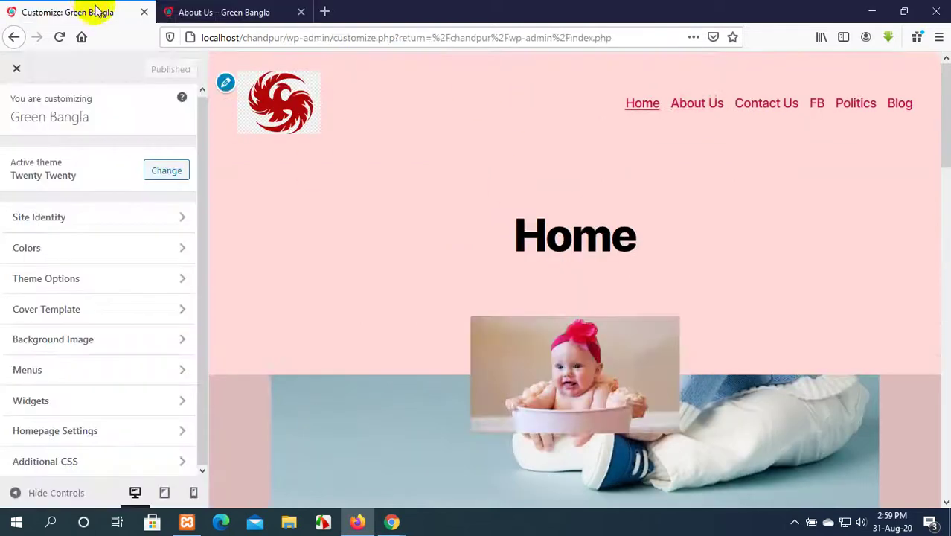
{"action": "left_click", "coordinate": [255, 10]}
{"action": "right_click", "coordinate": [499, 116]}
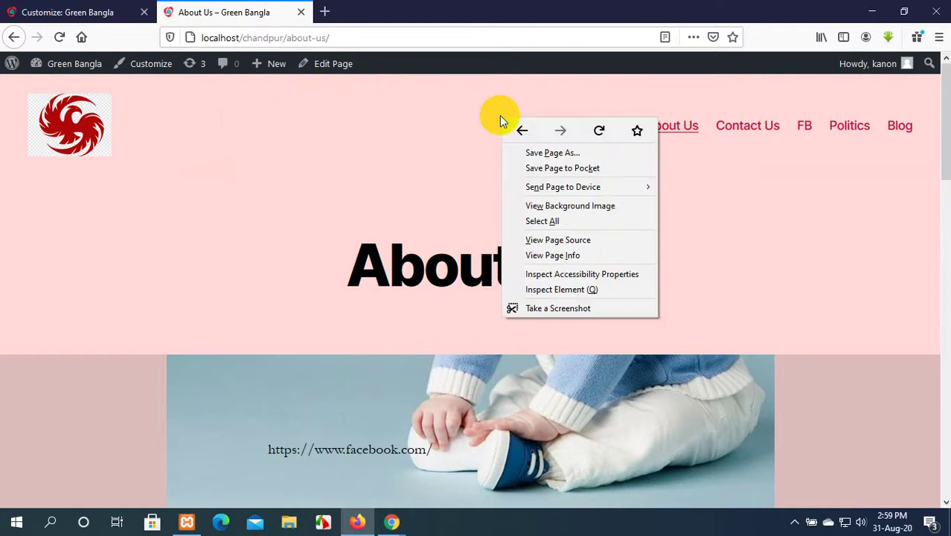
{"action": "right_click", "coordinate": [387, 84]}
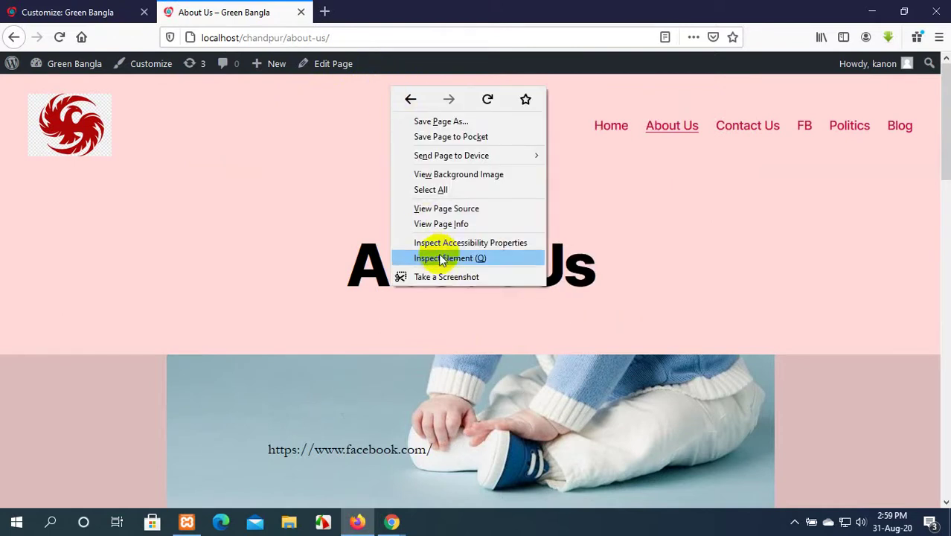
{"action": "left_click", "coordinate": [615, 97]}
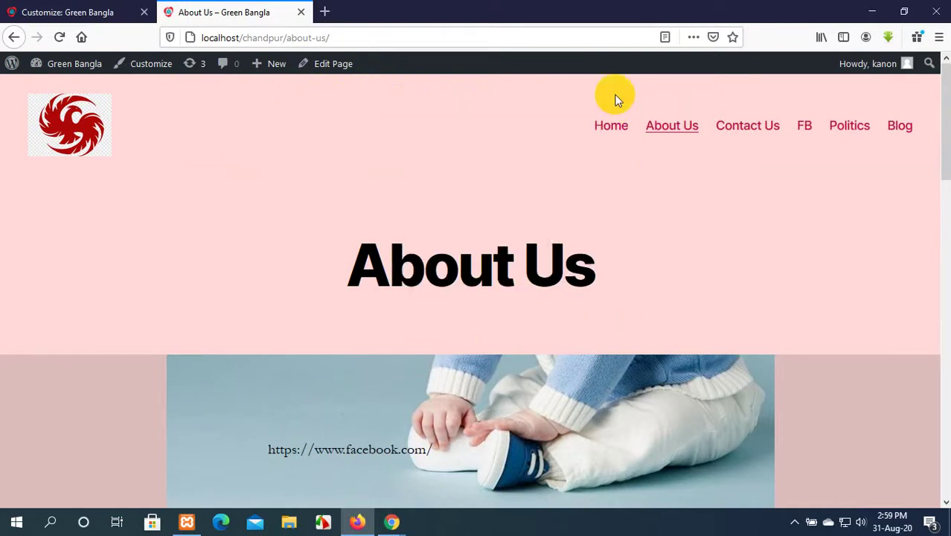
{"action": "right_click", "coordinate": [420, 92]}
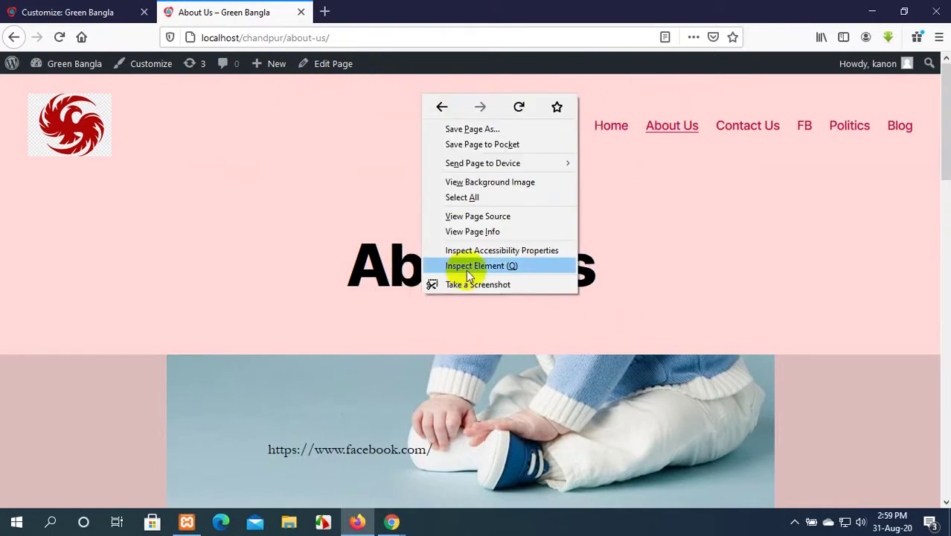
{"action": "left_click", "coordinate": [469, 268]}
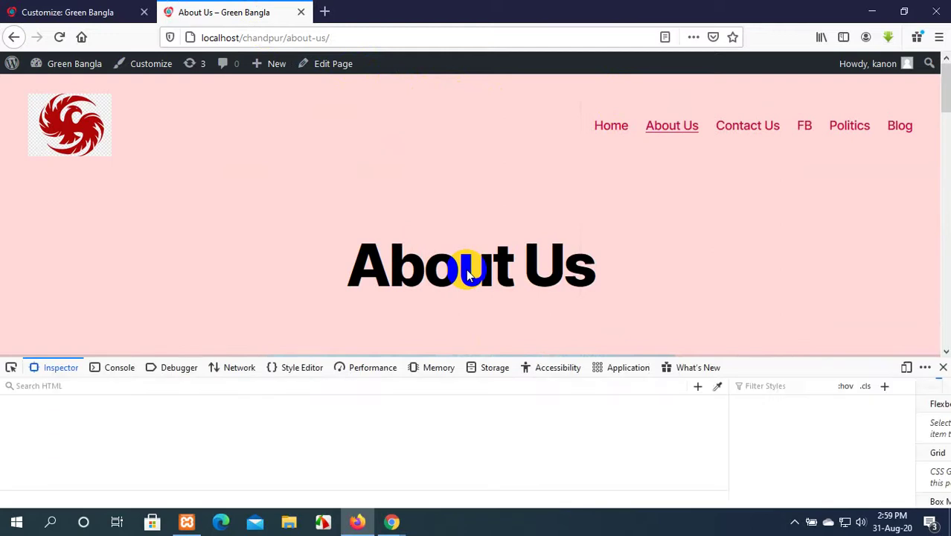
Inspect the Home page header and copy its 'header-inner section-inner' class name.
{"action": "left_click", "coordinate": [611, 125]}
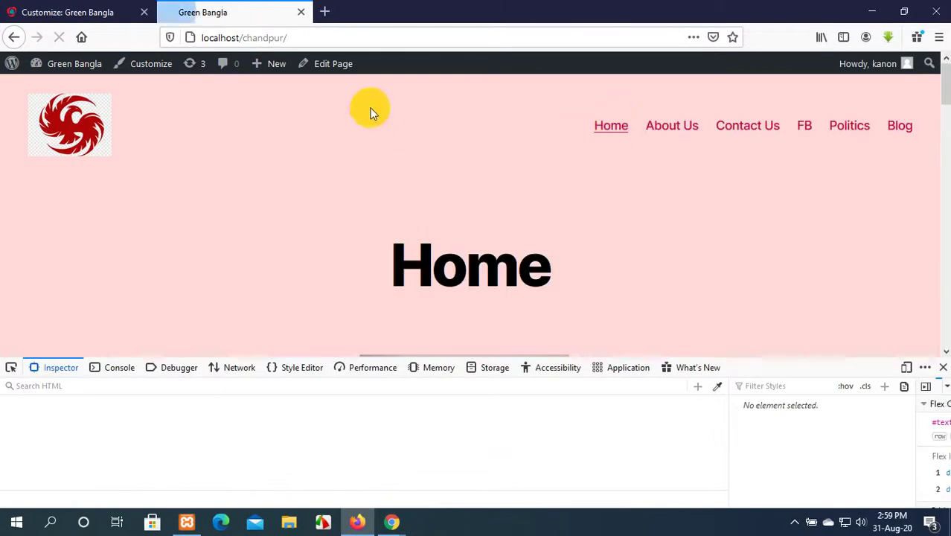
{"action": "right_click", "coordinate": [373, 95]}
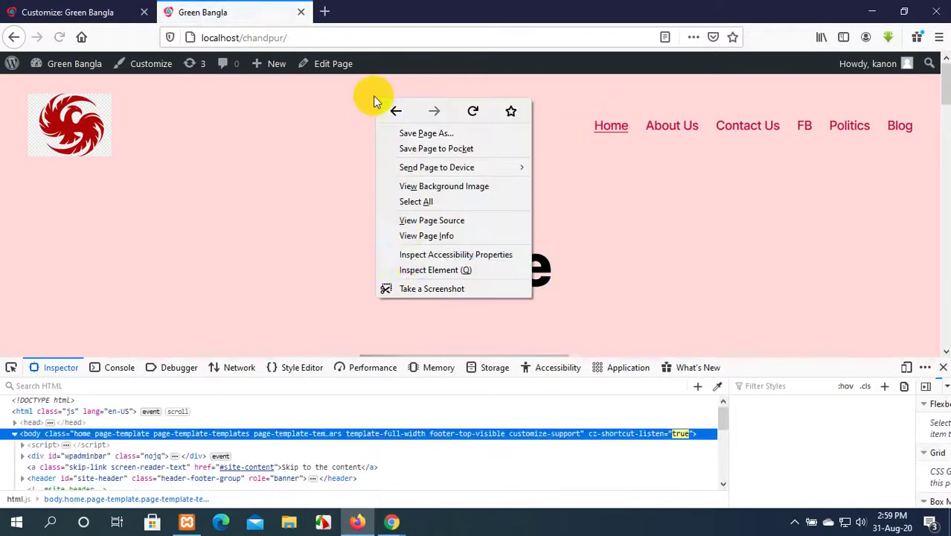
{"action": "left_click", "coordinate": [415, 269]}
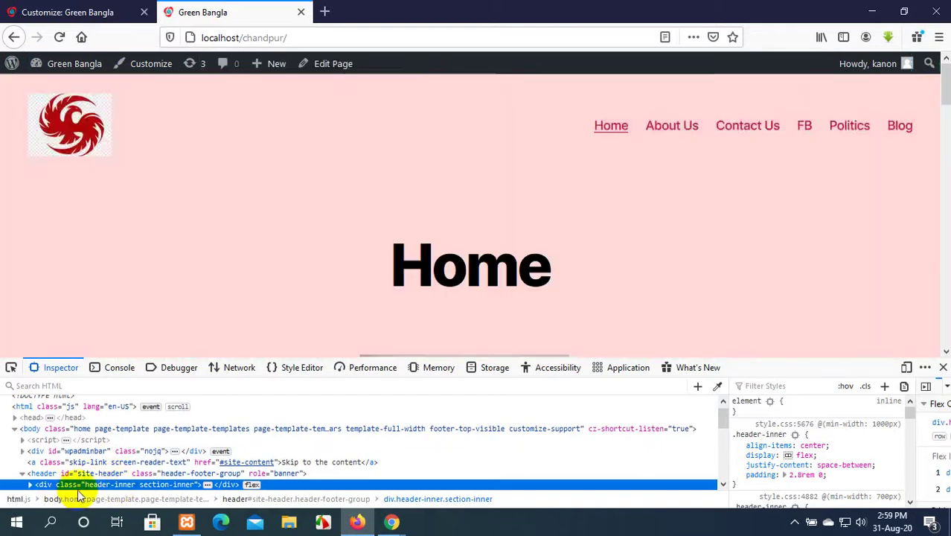
{"action": "double_click", "coordinate": [161, 485]}
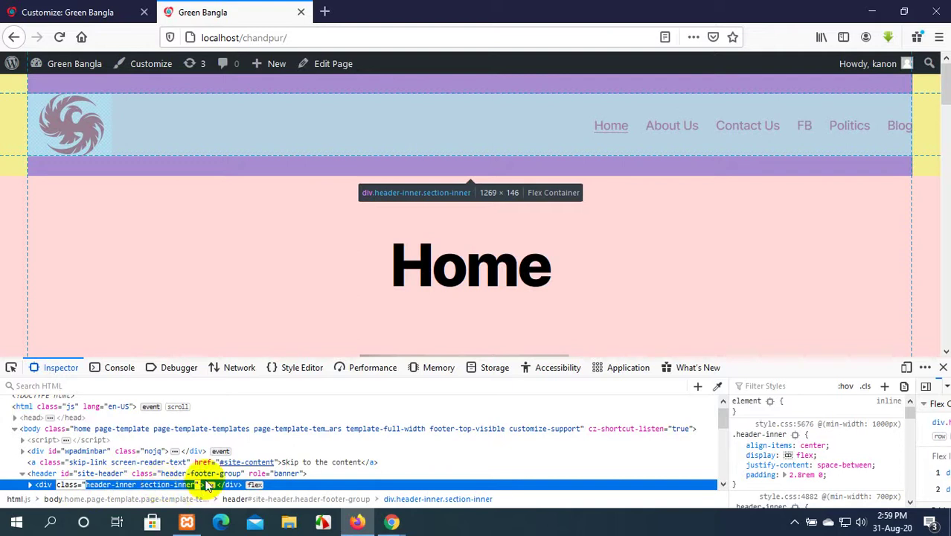
{"action": "left_click", "coordinate": [196, 484]}
{"action": "left_click_drag", "start_coordinate": [196, 485], "coordinate": [88, 483]}
{"action": "key", "text": "ctrl+c"}
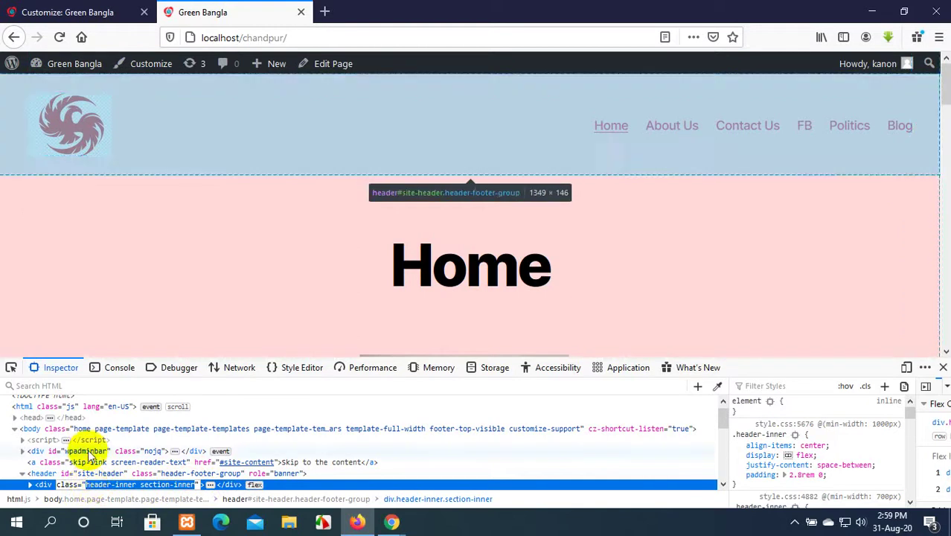
{"action": "left_click", "coordinate": [64, 12]}
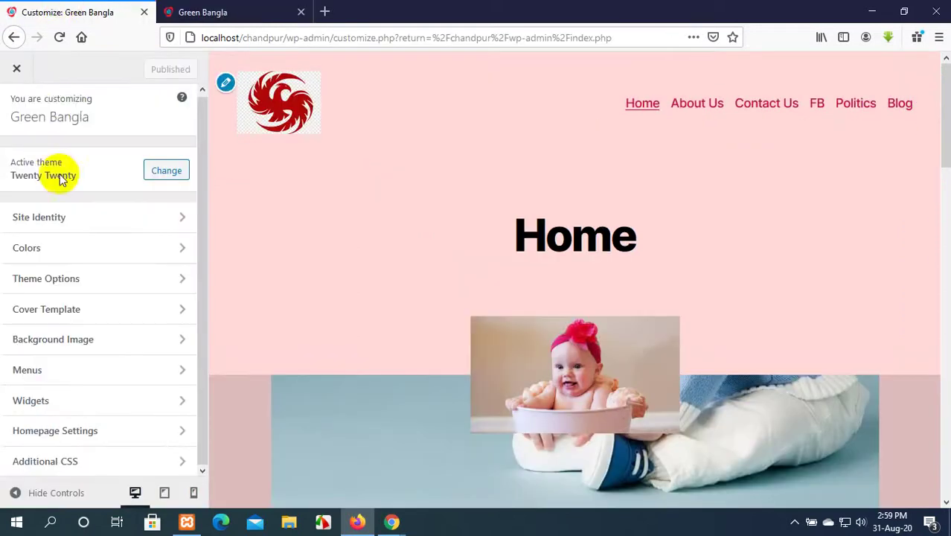
Start an Additional CSS rule using the pasted selector .header-inner section-inner.
{"action": "left_click", "coordinate": [95, 462]}
{"action": "scroll", "coordinate": [82, 429], "scroll_direction": "down", "scroll_amount": 3}
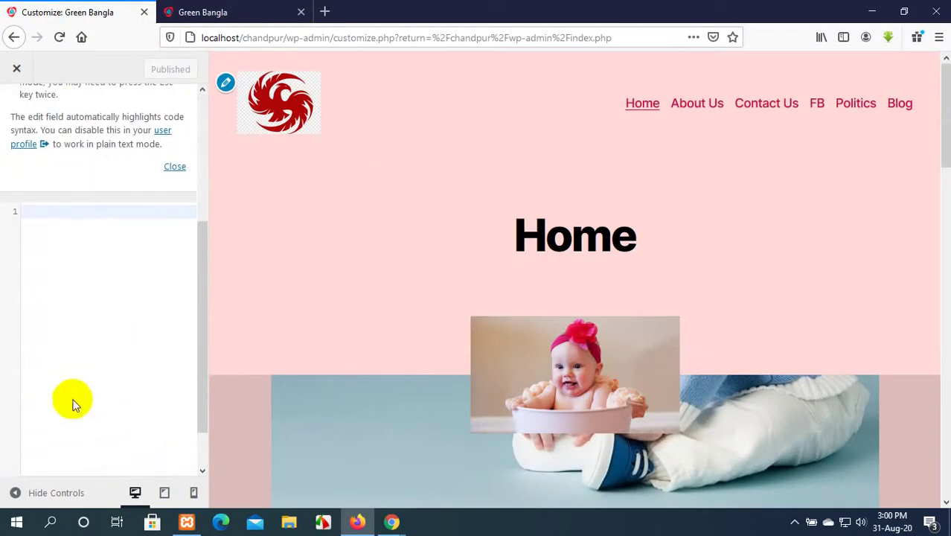
{"action": "left_click", "coordinate": [61, 216]}
{"action": "type", "text": "."}
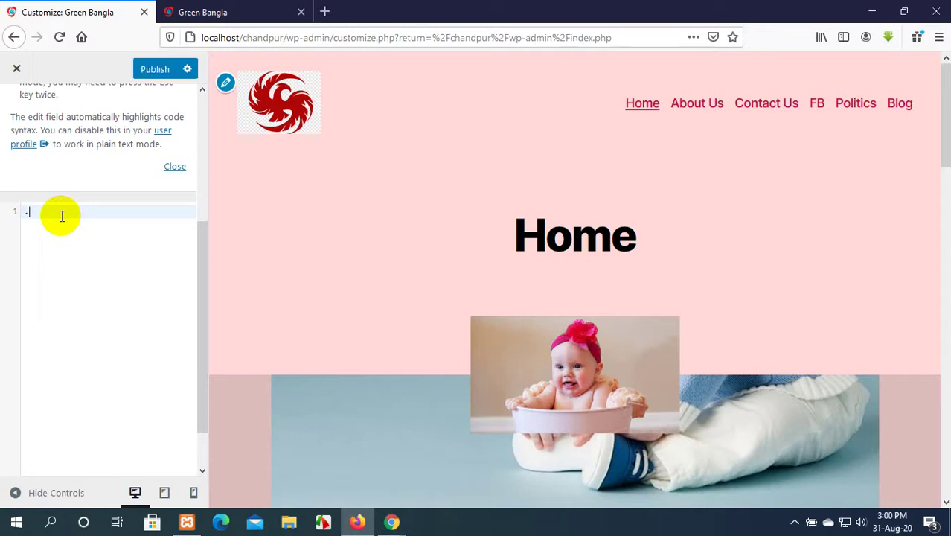
{"action": "key", "text": "ctrl+v"}
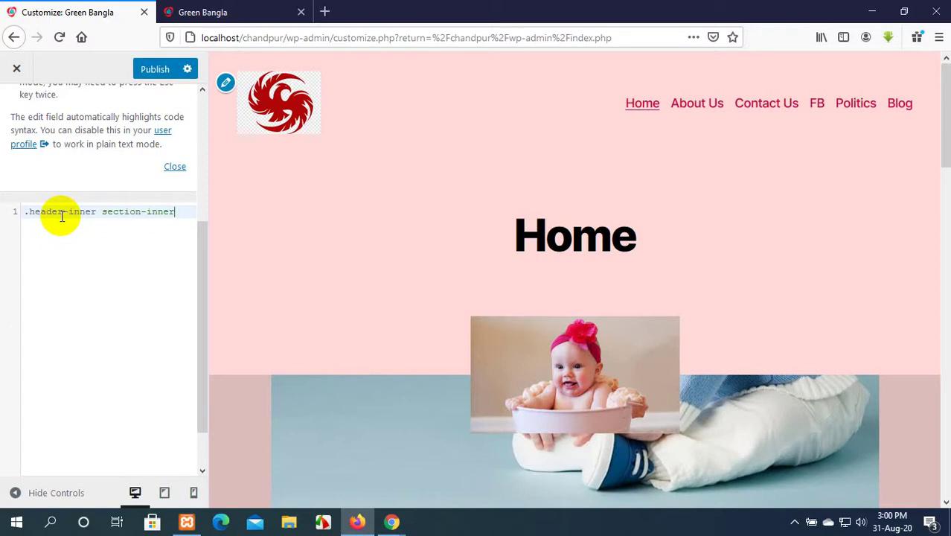
{"action": "type", "text": "{"}
{"action": "key", "text": "Return"}
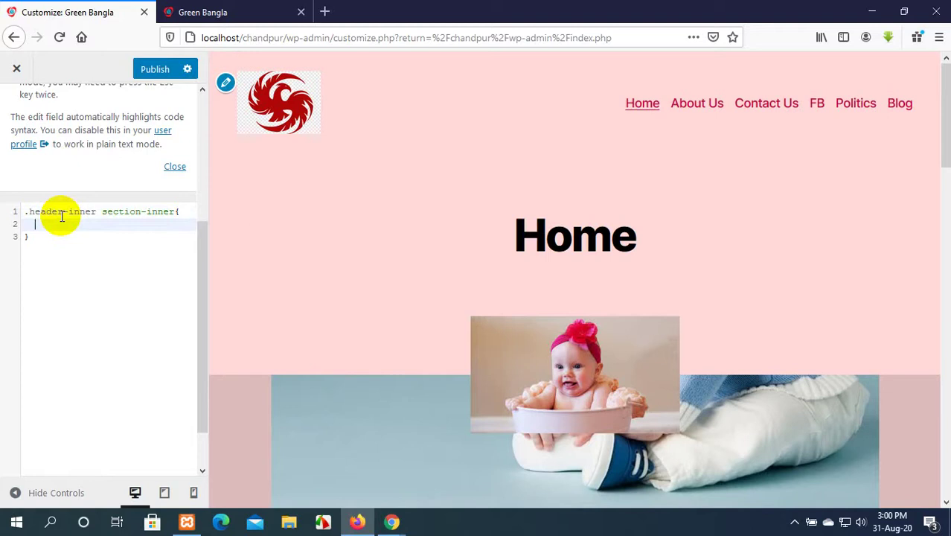
Add background-color:red; inside the rule and publish the Customizer changes.
{"action": "type", "text": "bac"}
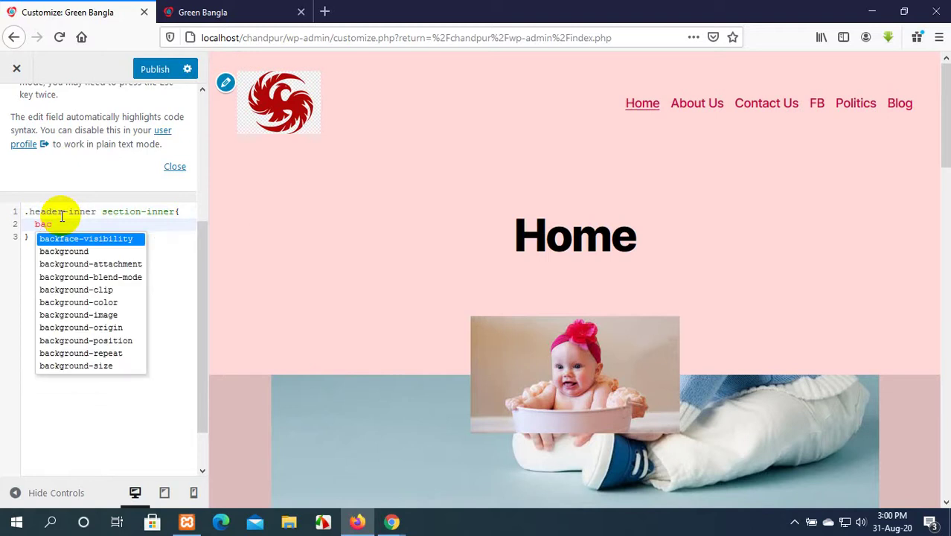
{"action": "left_click", "coordinate": [105, 302]}
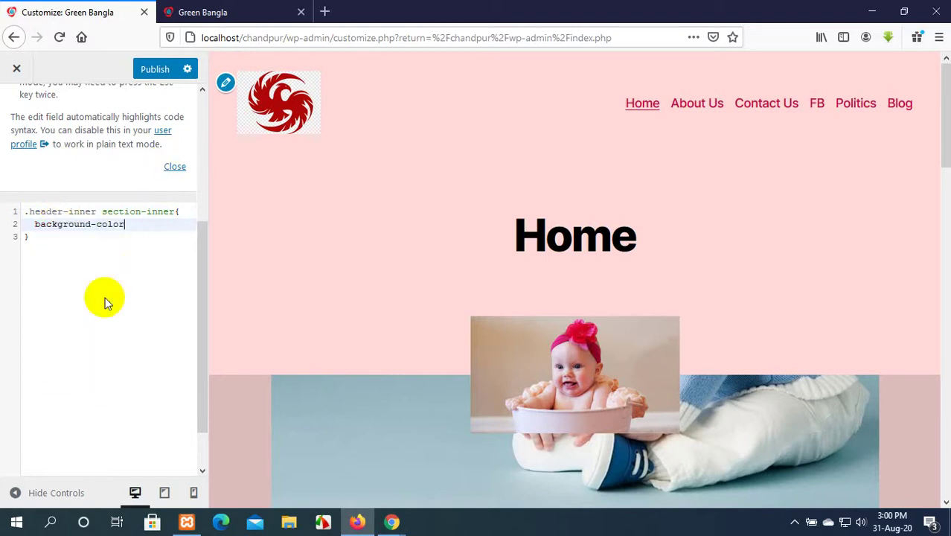
{"action": "type", "text": ":"}
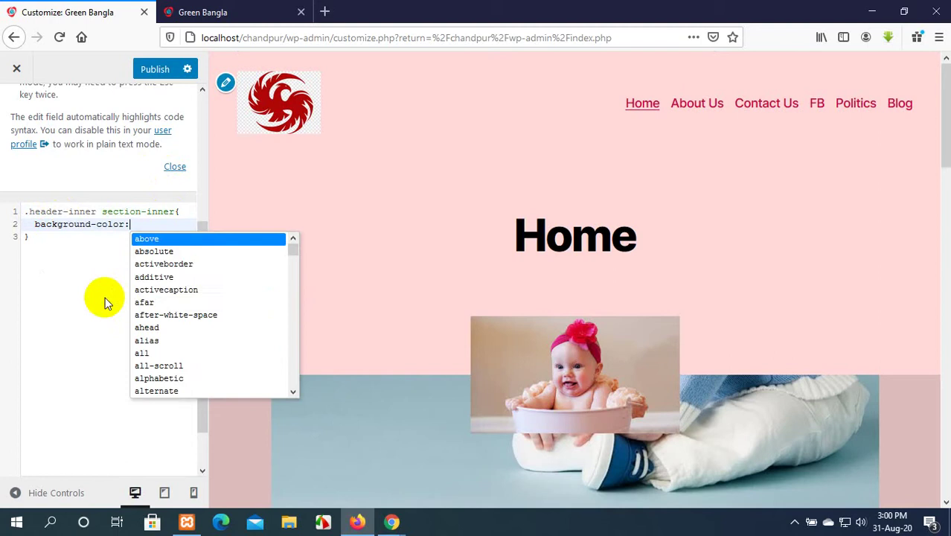
{"action": "type", "text": "red"}
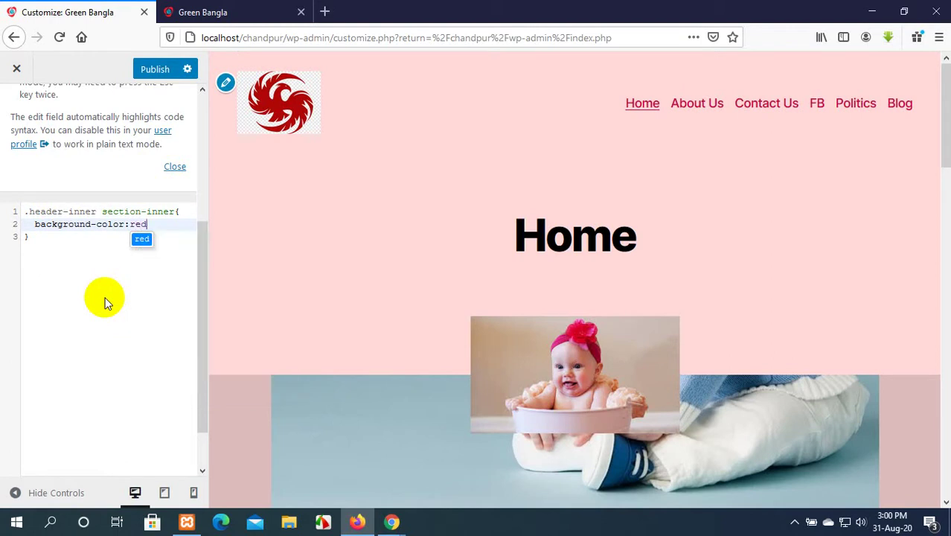
{"action": "key", "text": "Escape"}
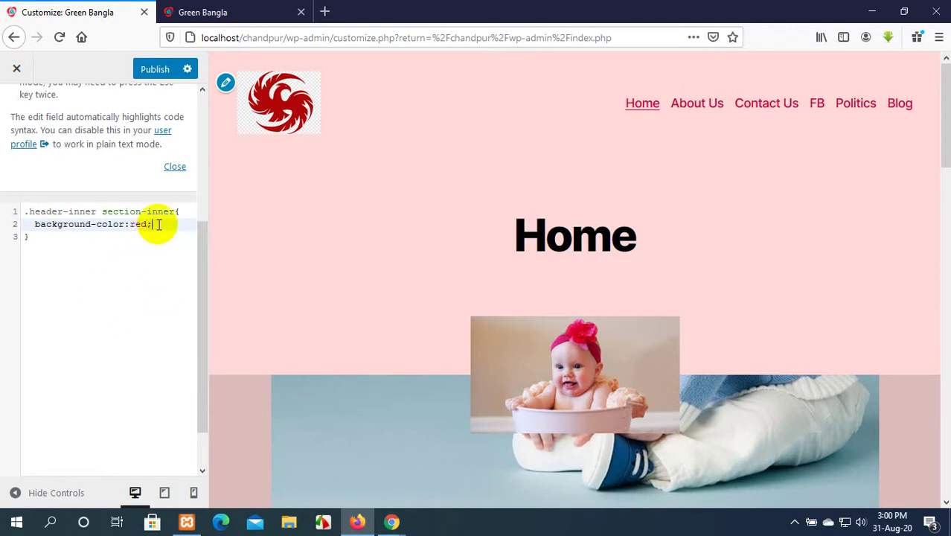
{"action": "type", "text": ";"}
{"action": "left_click", "coordinate": [164, 74]}
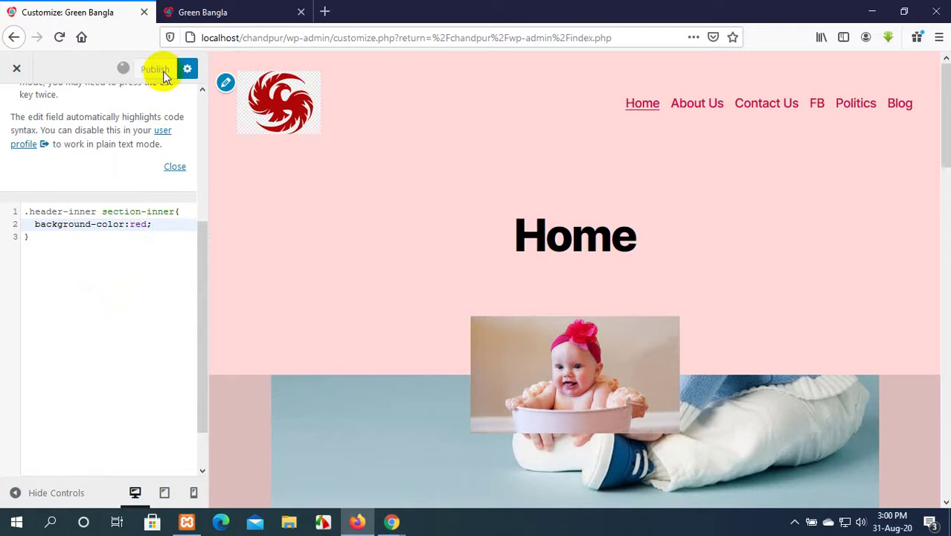
{"action": "scroll", "coordinate": [171, 189], "scroll_direction": "up", "scroll_amount": 3}
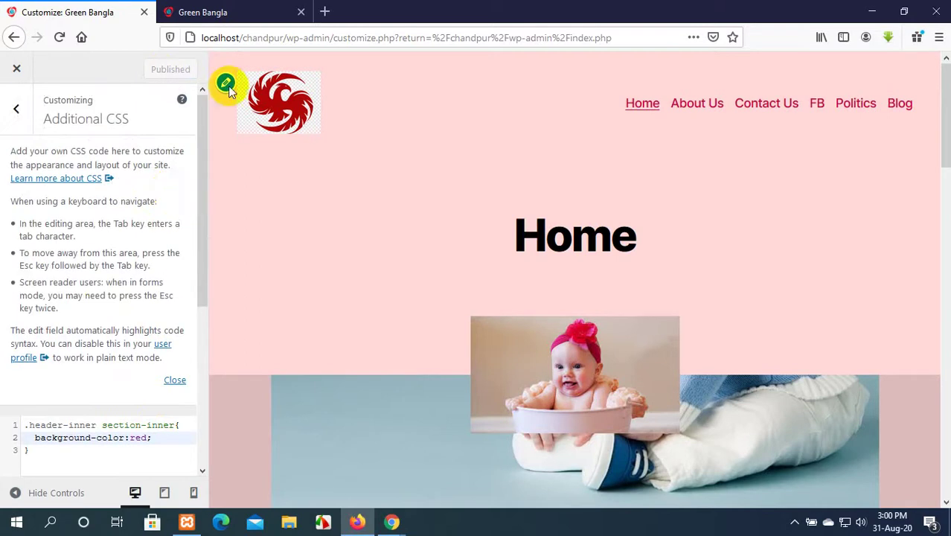
Reload the live page and copy the header's site-header id from the Inspector.
{"action": "left_click", "coordinate": [253, 13]}
{"action": "left_click", "coordinate": [59, 38]}
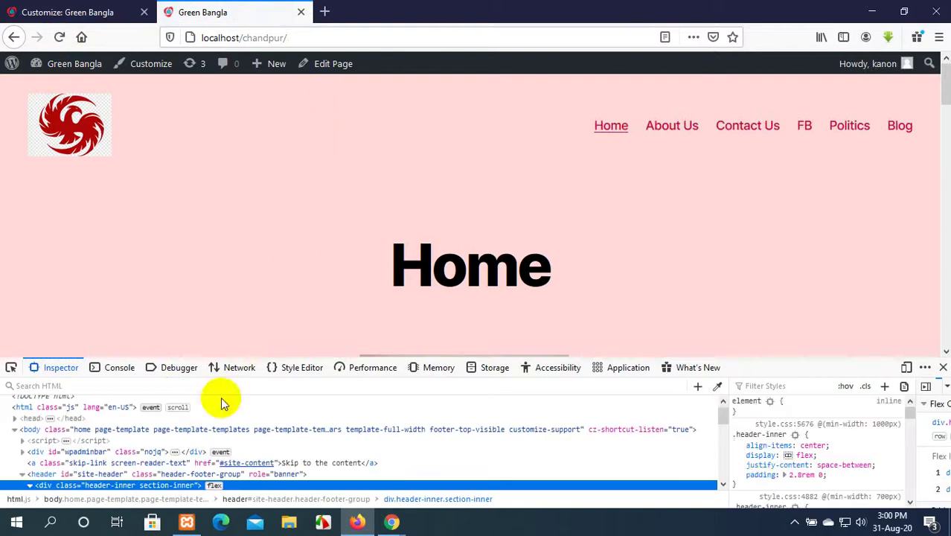
{"action": "left_click", "coordinate": [106, 474]}
{"action": "double_click", "coordinate": [104, 474]}
{"action": "key", "text": "ctrl+c"}
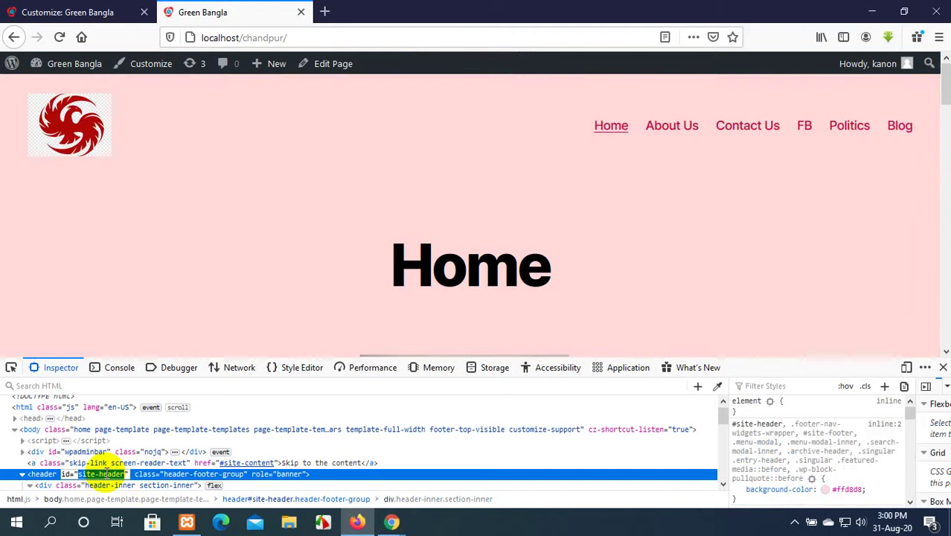
Replace the CSS rule's selector with the copied site-header id.
{"action": "left_click", "coordinate": [67, 12]}
{"action": "scroll", "coordinate": [134, 316], "scroll_direction": "down", "scroll_amount": 3}
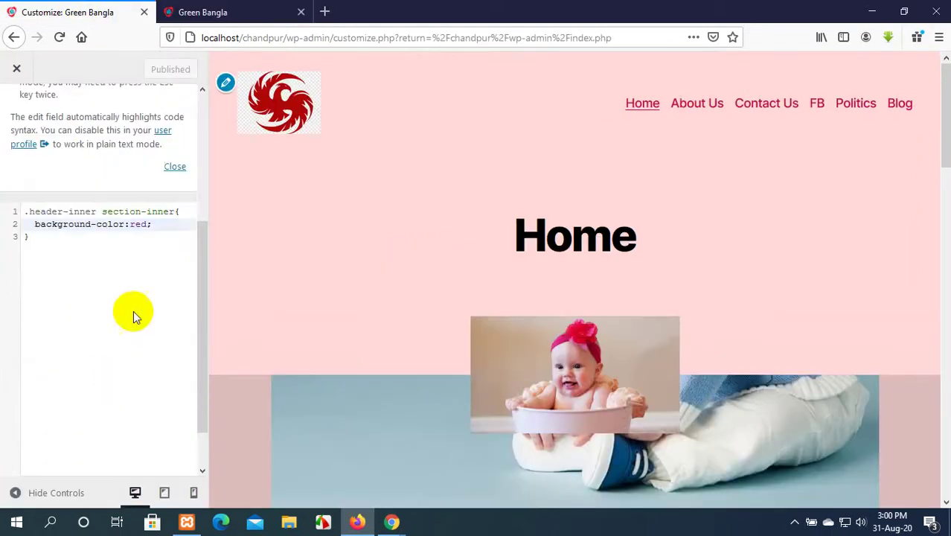
{"action": "left_click_drag", "start_coordinate": [174, 210], "coordinate": [26, 208]}
{"action": "key", "text": "BackSpace"}
{"action": "key", "text": "ctrl+v"}
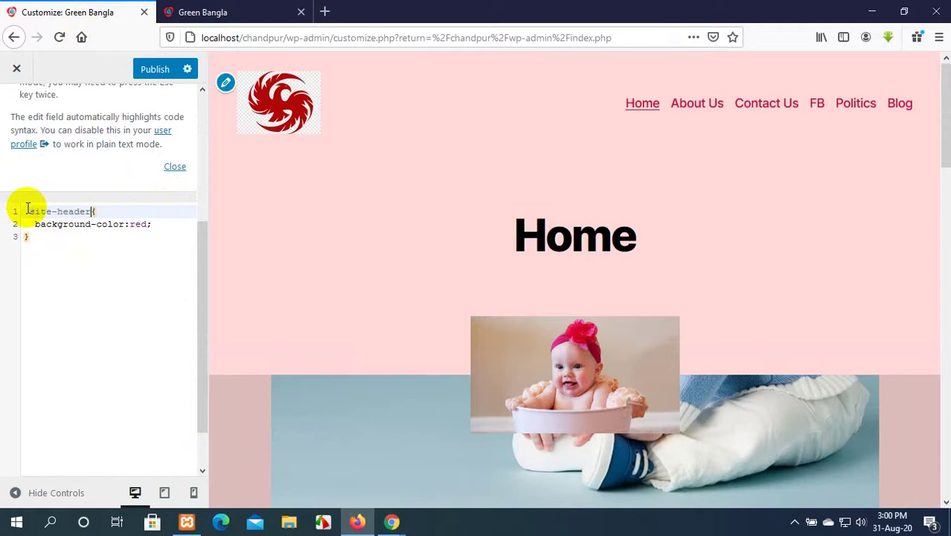
{"action": "left_click", "coordinate": [150, 223]}
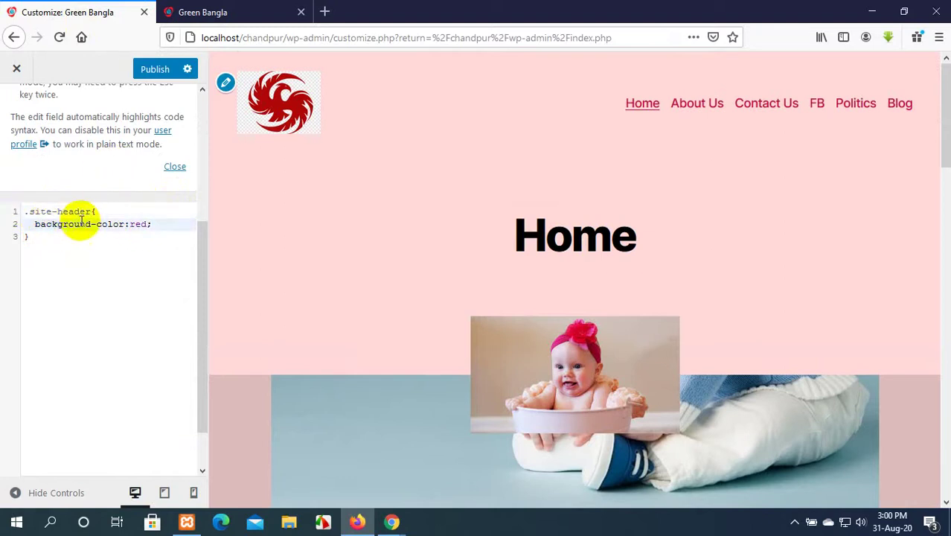
{"action": "left_click", "coordinate": [57, 212]}
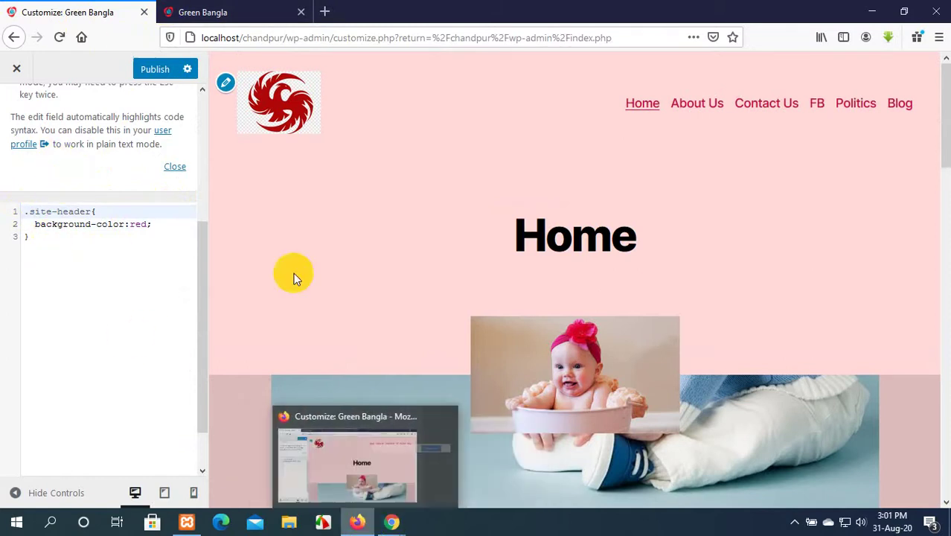
Change the selector's dot to # for #site-header, publish, and reload the live page.
{"action": "left_click", "coordinate": [207, 10]}
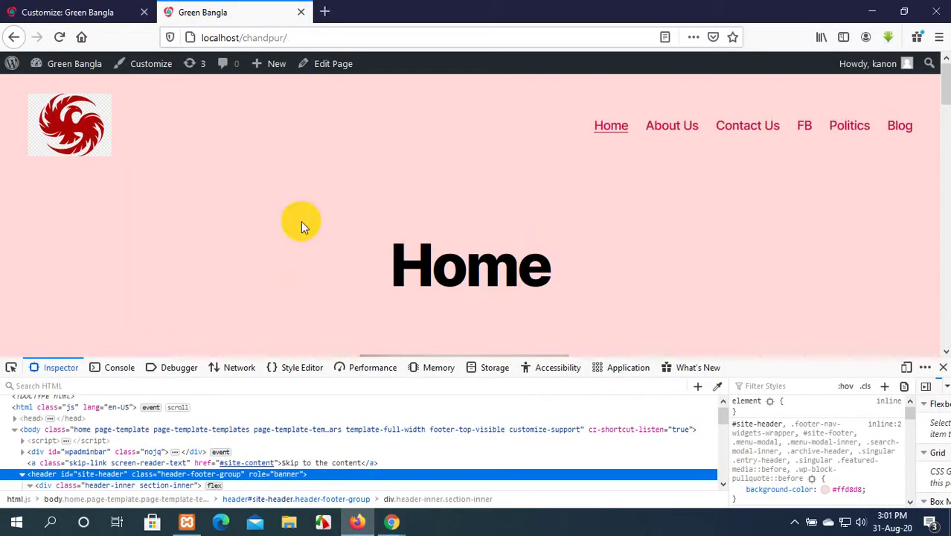
{"action": "left_click", "coordinate": [117, 9]}
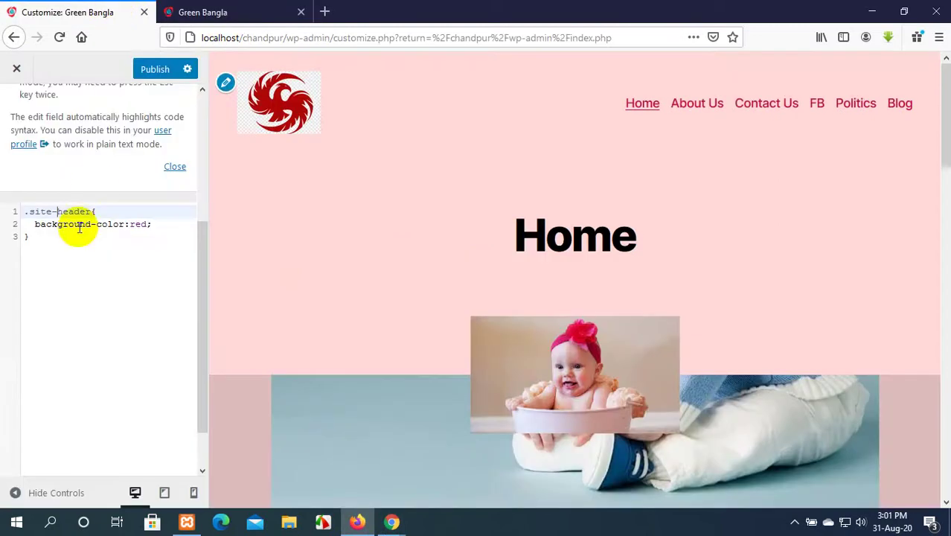
{"action": "left_click", "coordinate": [29, 212]}
{"action": "key", "text": "BackSpace"}
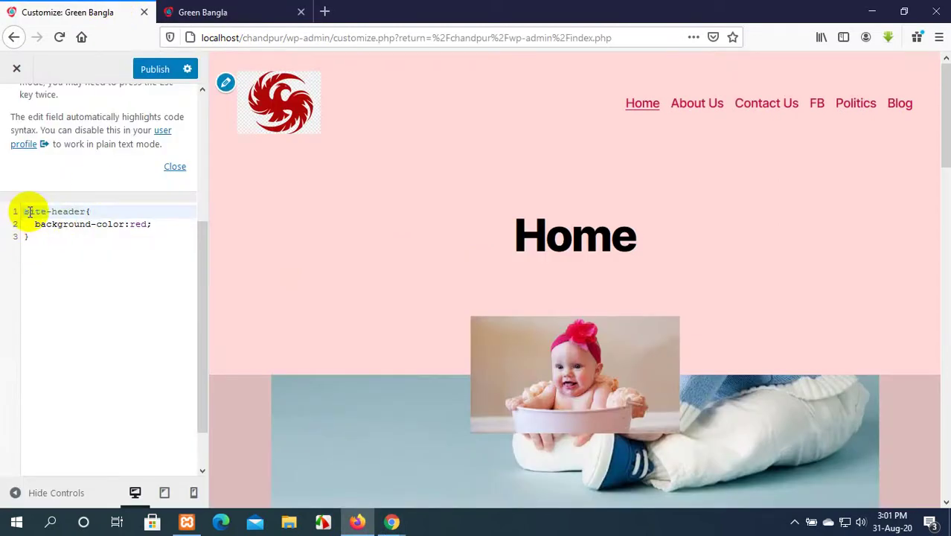
{"action": "type", "text": "#"}
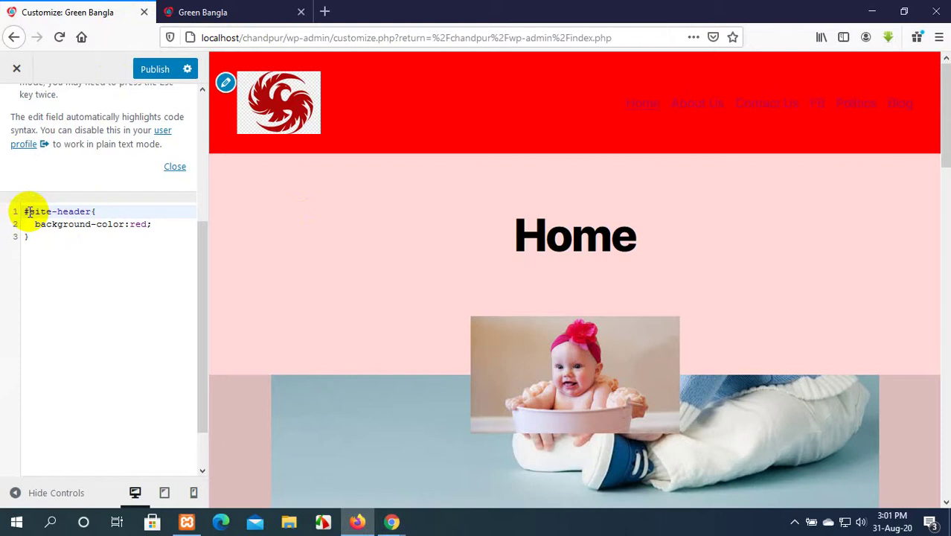
{"action": "left_click", "coordinate": [153, 69]}
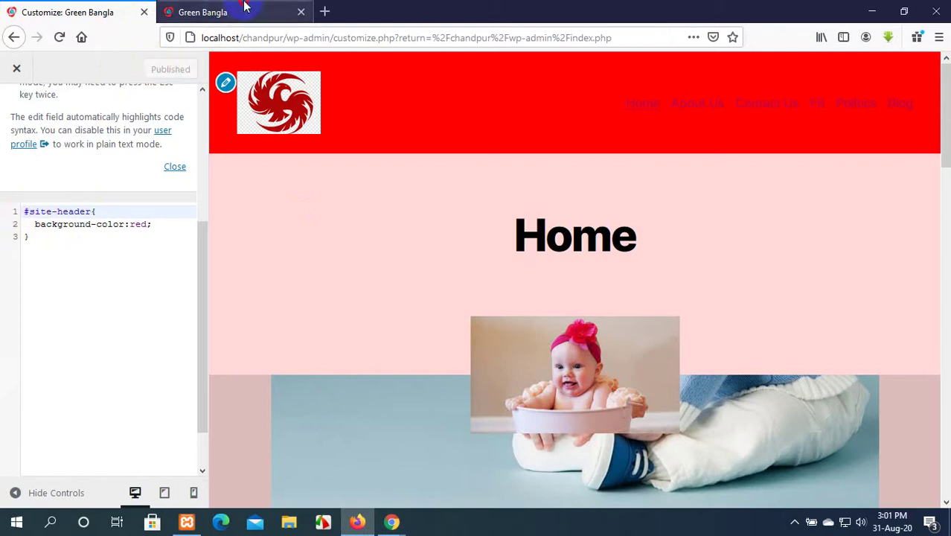
{"action": "left_click", "coordinate": [202, 12]}
{"action": "left_click", "coordinate": [60, 38]}
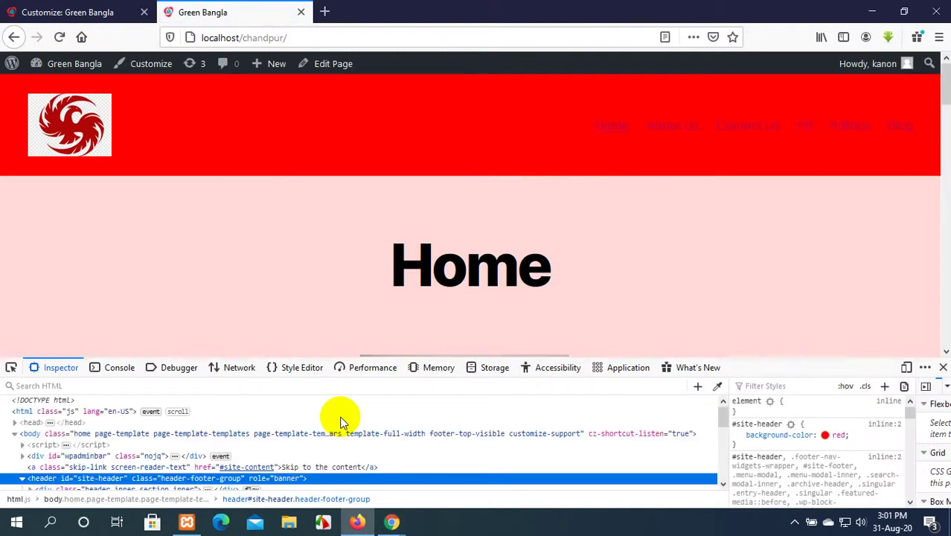
Inspect header#site-header and div.header-inner to confirm the red background, then return to the CSS editor.
{"action": "scroll", "coordinate": [386, 225], "scroll_direction": "down", "scroll_amount": 6}
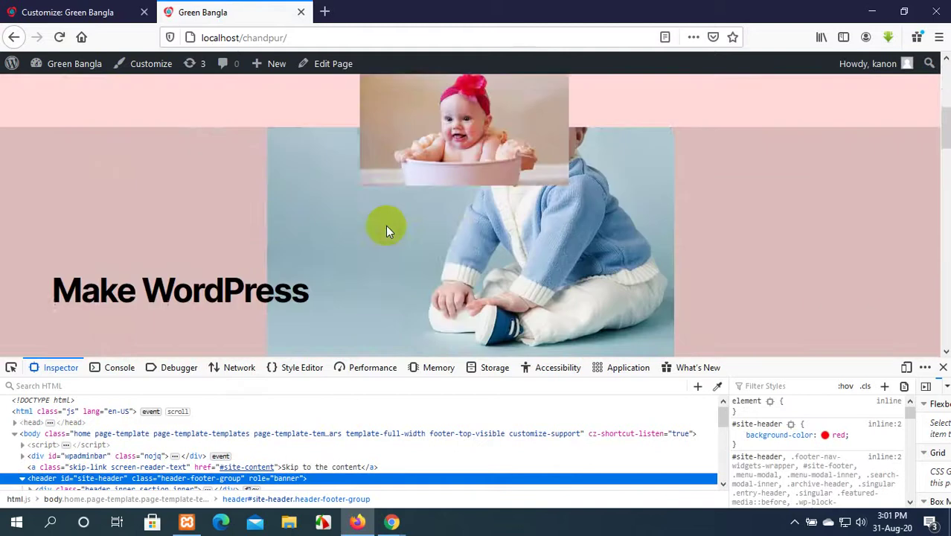
{"action": "scroll", "coordinate": [385, 225], "scroll_direction": "up", "scroll_amount": 6}
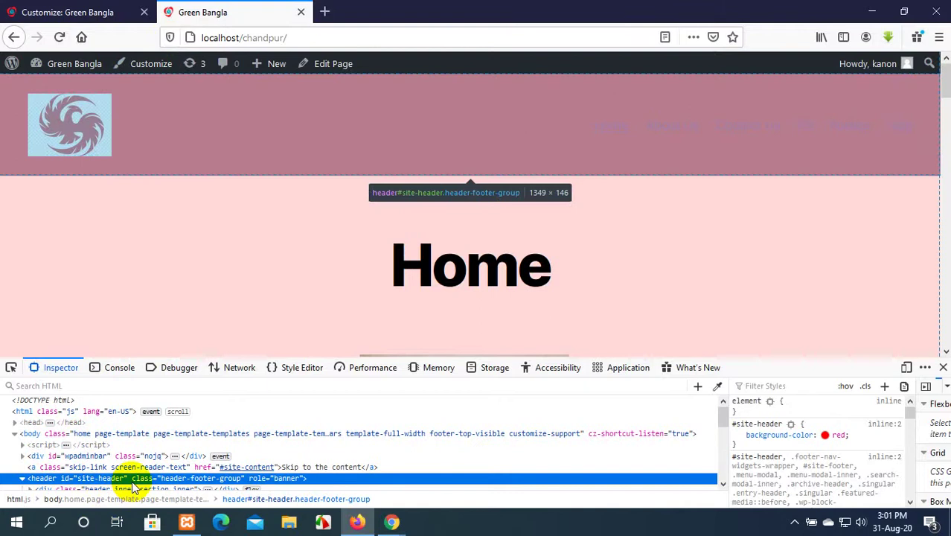
{"action": "scroll", "coordinate": [145, 457], "scroll_direction": "down", "scroll_amount": 2}
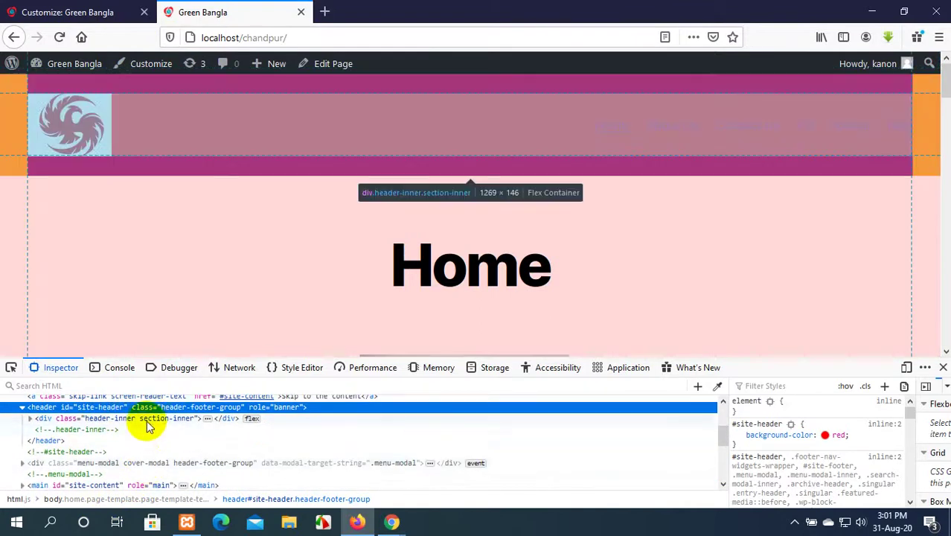
{"action": "left_click", "coordinate": [148, 422]}
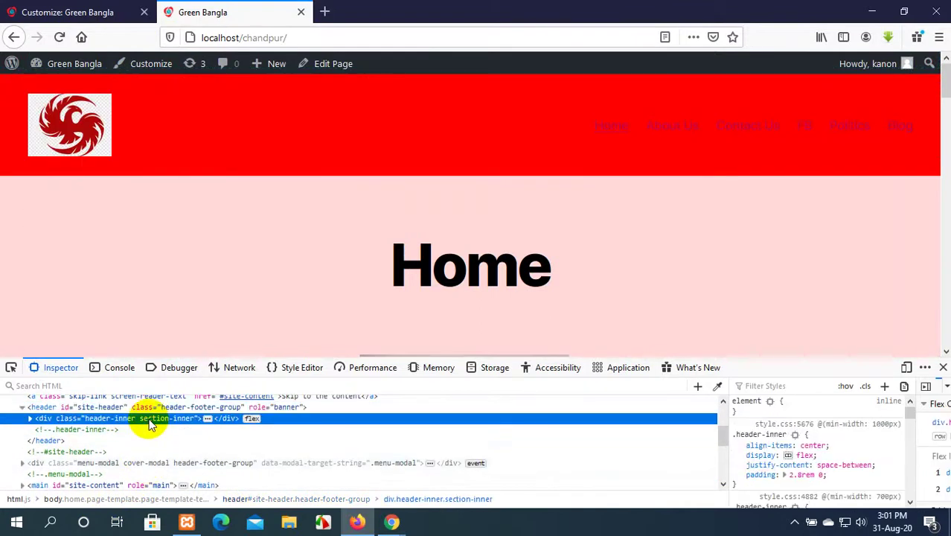
{"action": "left_click", "coordinate": [99, 408]}
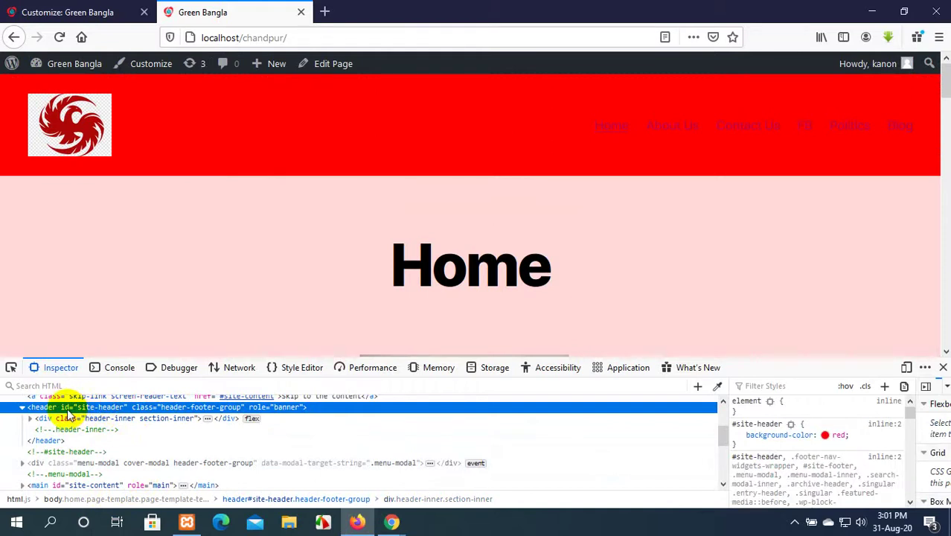
{"action": "left_click", "coordinate": [112, 7]}
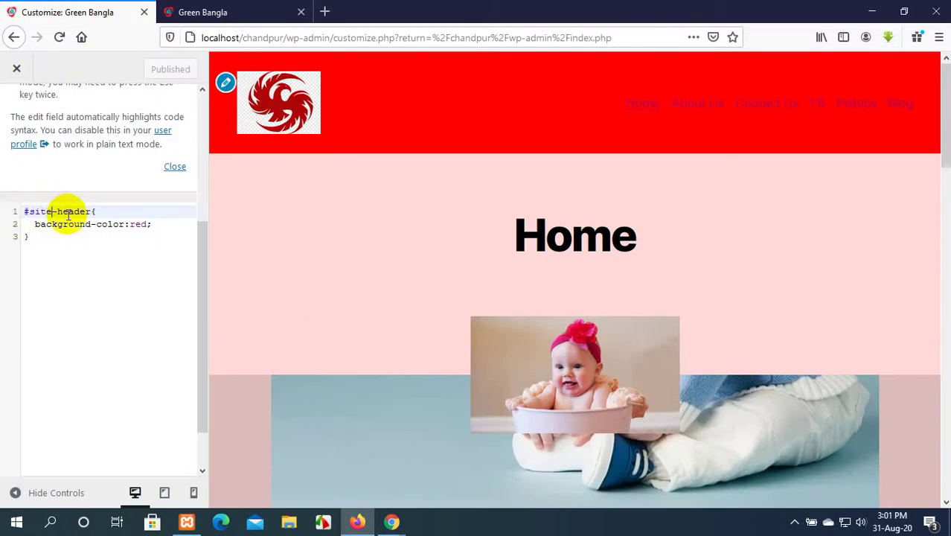
{"action": "left_click", "coordinate": [91, 224]}
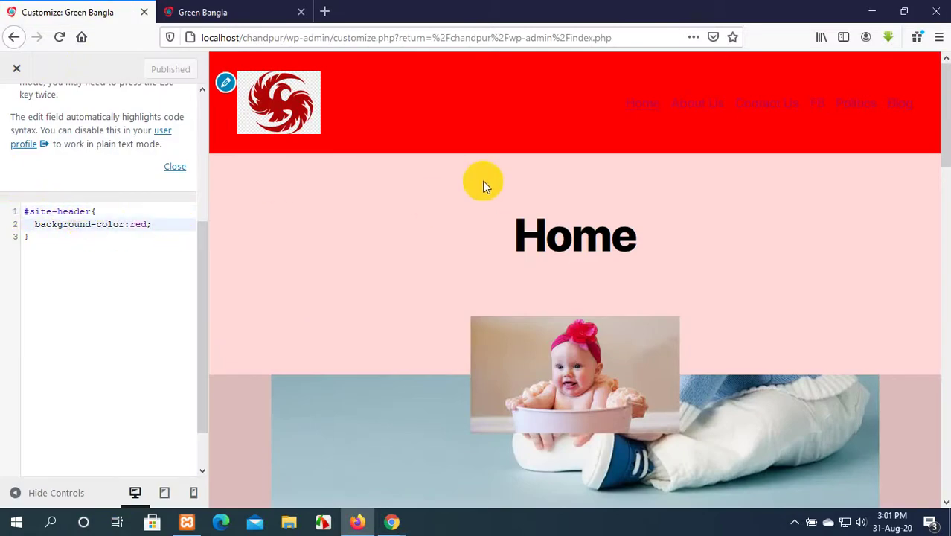
Add padding:20px to the #site-header rule in Additional CSS.
{"action": "key", "text": "Return"}
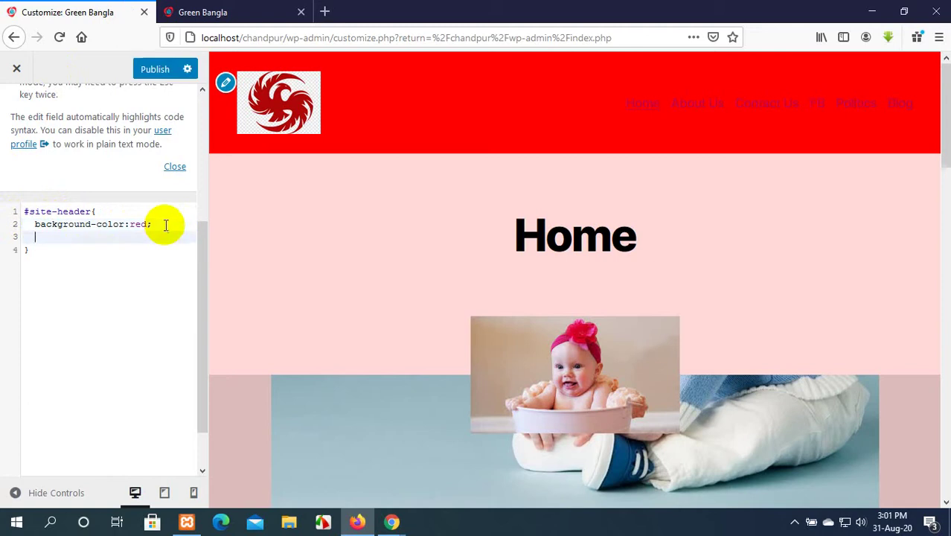
{"action": "type", "text": "padd"}
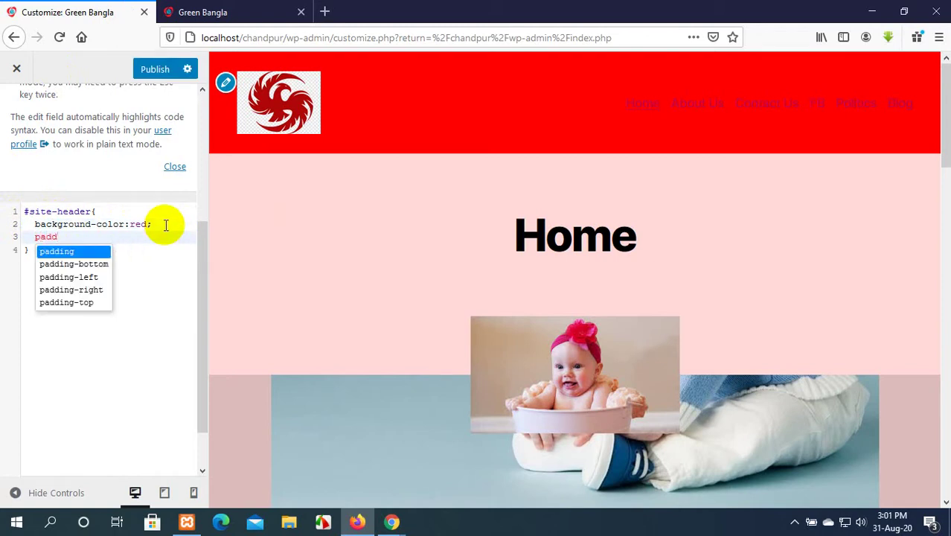
{"action": "key", "text": "Return"}
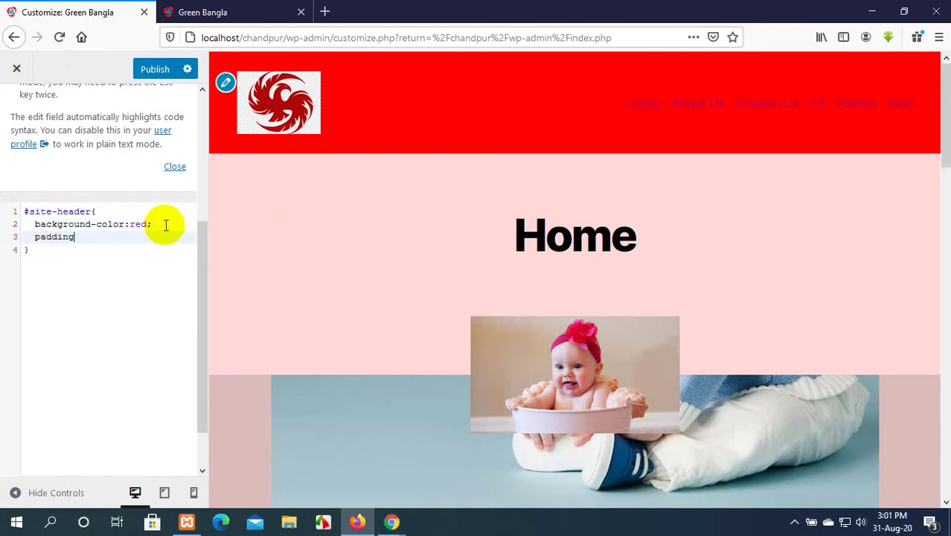
{"action": "type", "text": ":"}
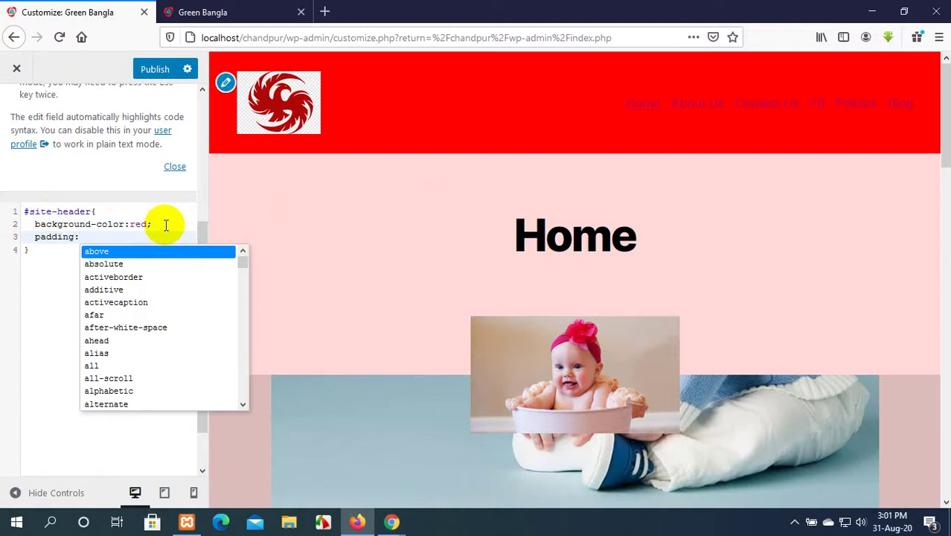
{"action": "type", "text": "20"}
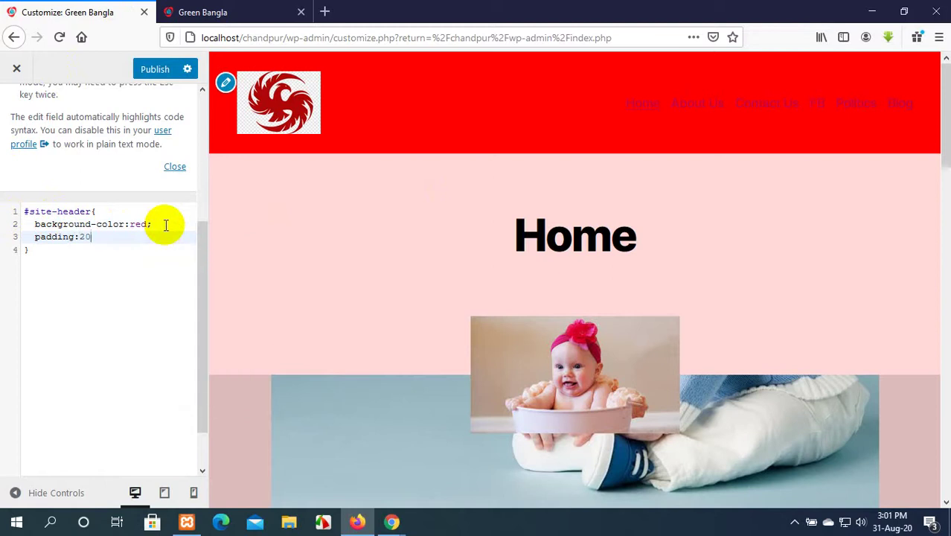
{"action": "type", "text": "px;"}
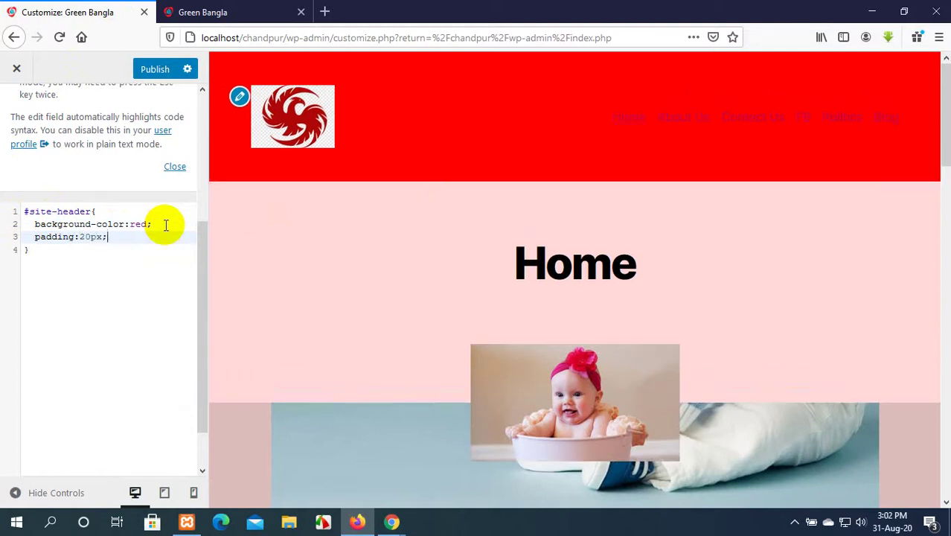
Publish the red header CSS and reload the live Green Bangla site.
{"action": "left_click", "coordinate": [156, 69]}
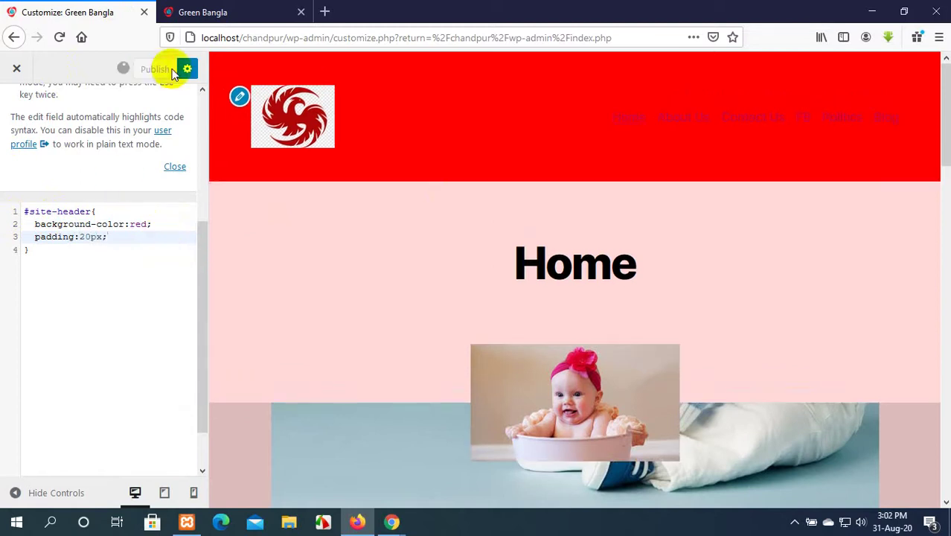
{"action": "left_click", "coordinate": [240, 6]}
{"action": "left_click", "coordinate": [59, 37]}
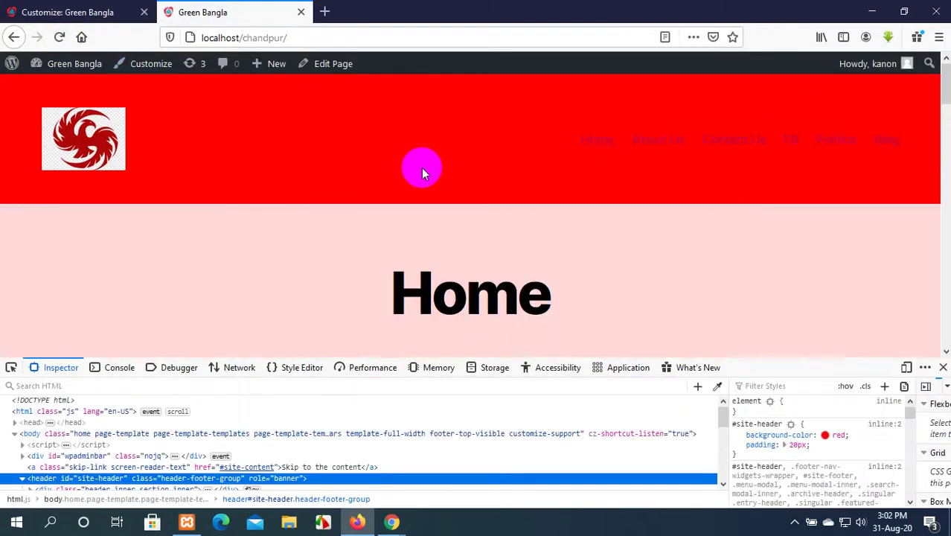
Inspect the footer widget area's markup in Firefox's Inspector and select its class name.
{"action": "left_click", "coordinate": [64, 7]}
{"action": "scroll", "coordinate": [315, 203], "scroll_direction": "down", "scroll_amount": 5}
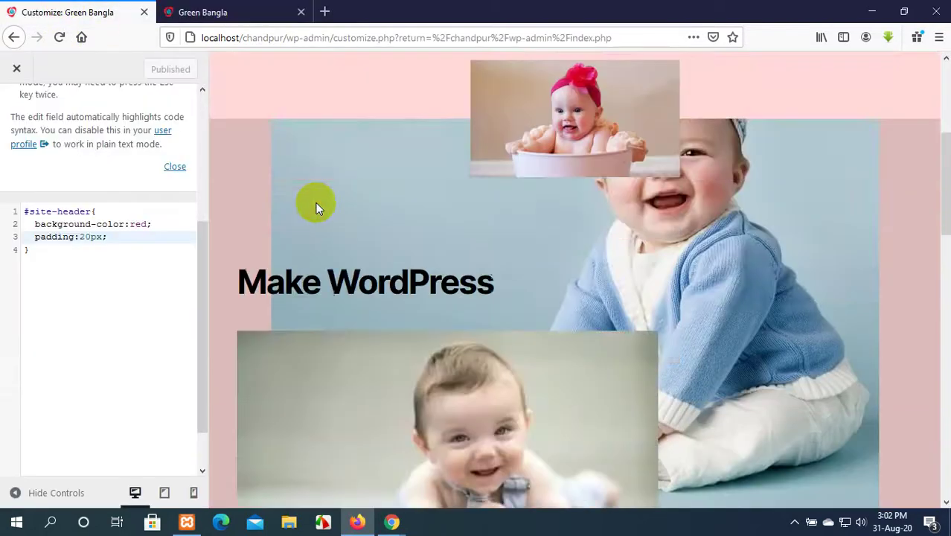
{"action": "scroll", "coordinate": [320, 201], "scroll_direction": "up", "scroll_amount": 5}
{"action": "scroll", "coordinate": [356, 373], "scroll_direction": "down", "scroll_amount": 8}
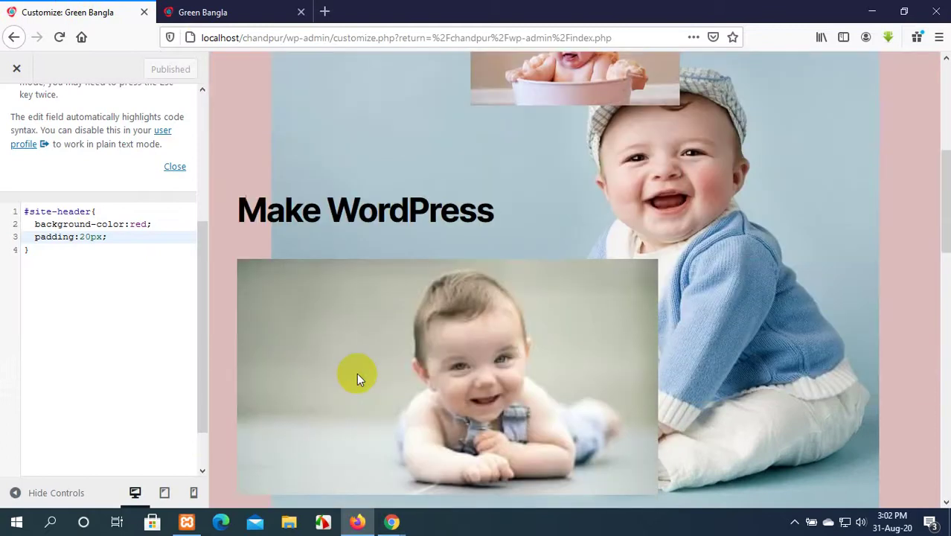
{"action": "scroll", "coordinate": [439, 336], "scroll_direction": "down", "scroll_amount": 15}
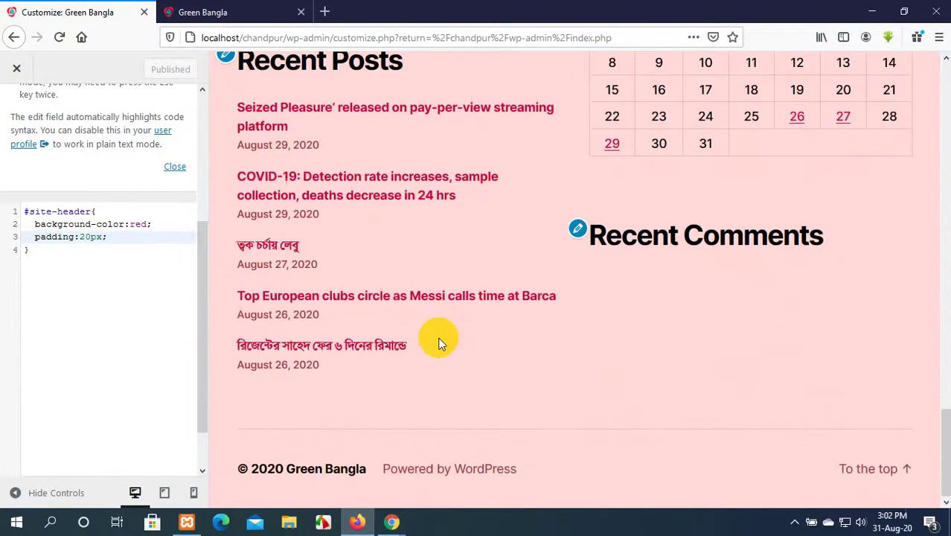
{"action": "scroll", "coordinate": [549, 213], "scroll_direction": "up", "scroll_amount": 4}
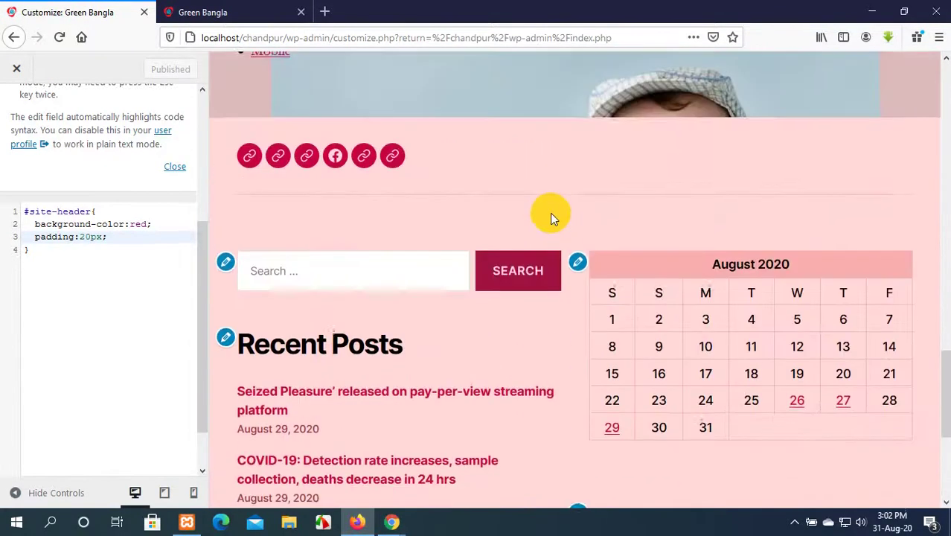
{"action": "right_click", "coordinate": [622, 215]}
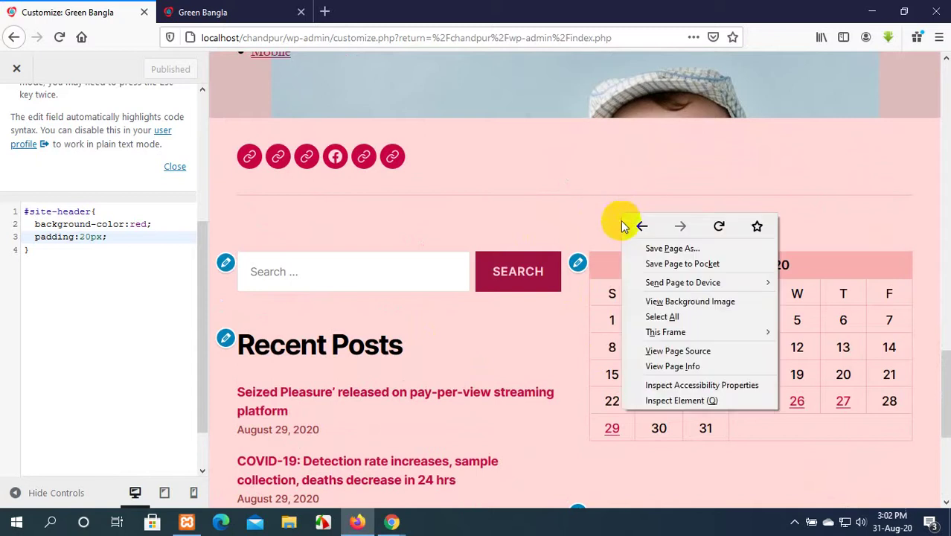
{"action": "left_click", "coordinate": [658, 399]}
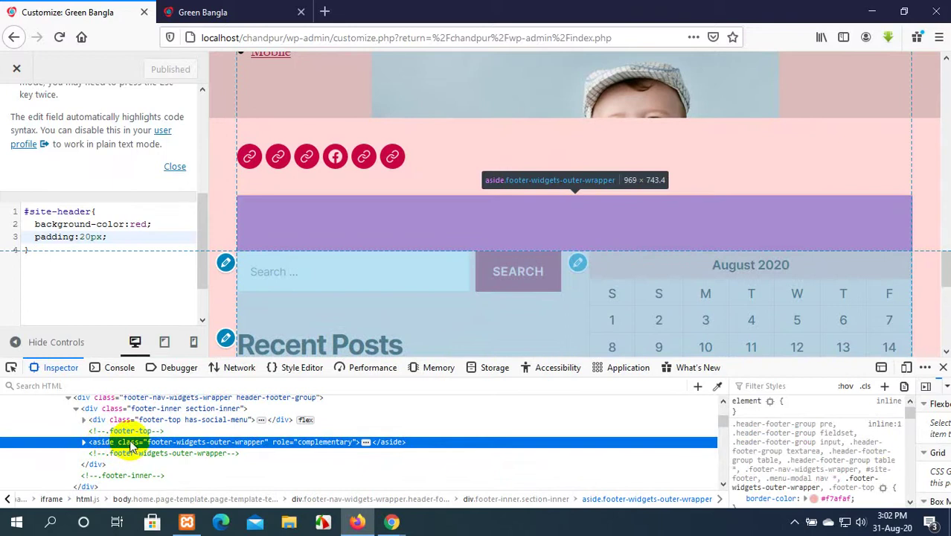
{"action": "scroll", "coordinate": [319, 287], "scroll_direction": "down", "scroll_amount": 2}
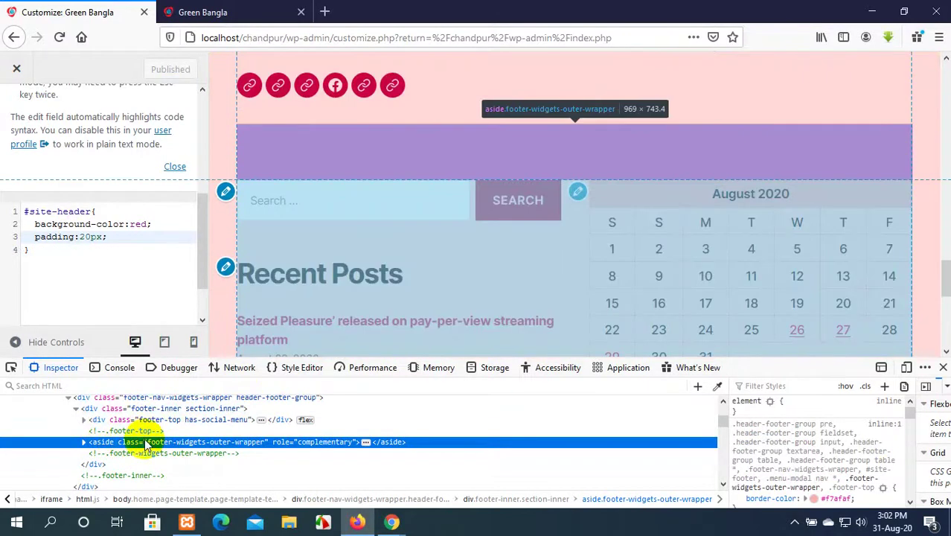
{"action": "left_click", "coordinate": [189, 440]}
{"action": "double_click", "coordinate": [190, 441]}
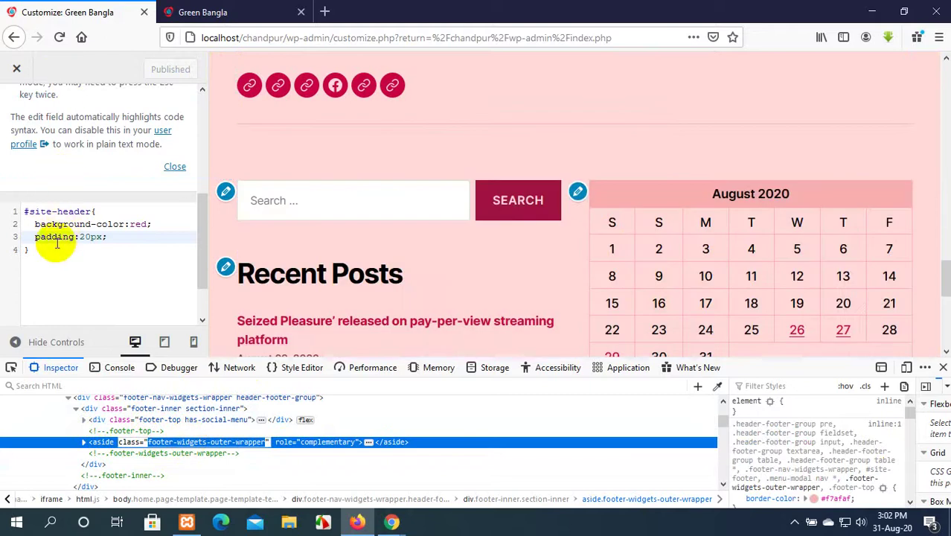
Re-inspect the footer on the live site and select the footer-widgets-outer-wrapper class.
{"action": "left_click", "coordinate": [203, 13]}
{"action": "scroll", "coordinate": [402, 283], "scroll_direction": "down", "scroll_amount": 6}
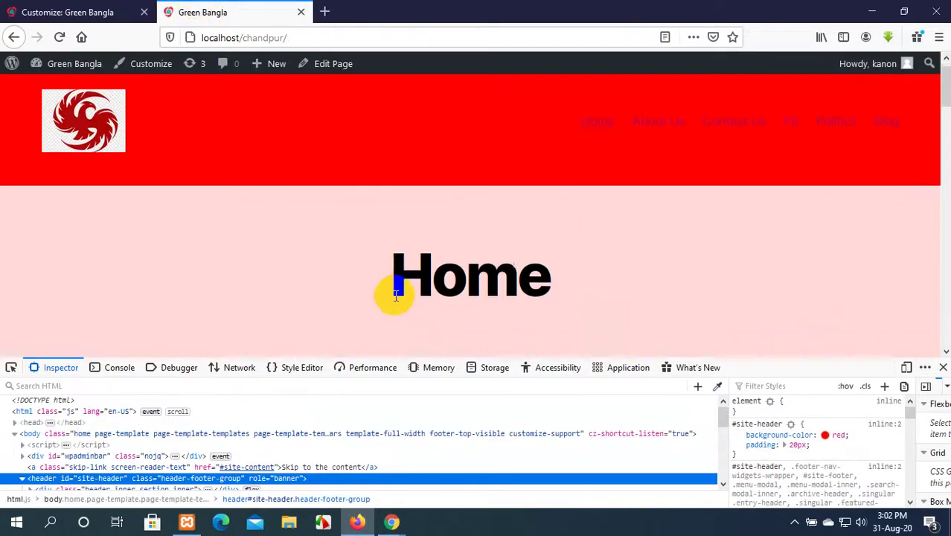
{"action": "scroll", "coordinate": [453, 251], "scroll_direction": "down", "scroll_amount": 10}
{"action": "scroll", "coordinate": [452, 251], "scroll_direction": "up", "scroll_amount": 3}
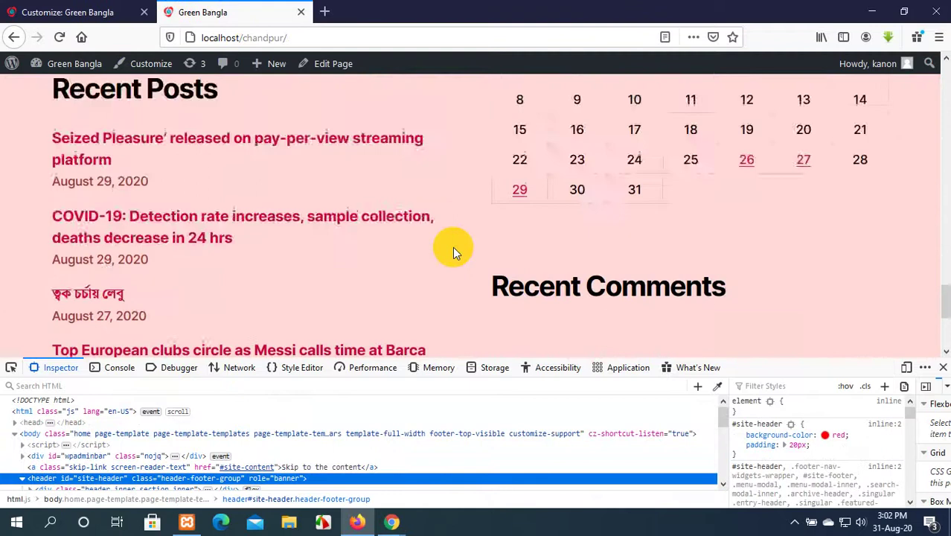
{"action": "scroll", "coordinate": [453, 250], "scroll_direction": "down", "scroll_amount": 2}
{"action": "scroll", "coordinate": [452, 246], "scroll_direction": "up", "scroll_amount": 3}
{"action": "right_click", "coordinate": [466, 154]}
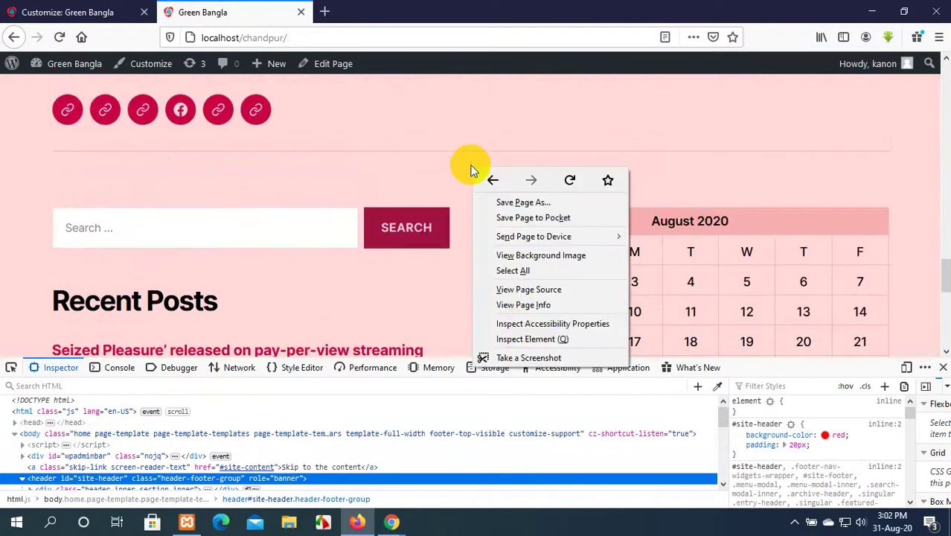
{"action": "left_click", "coordinate": [513, 335]}
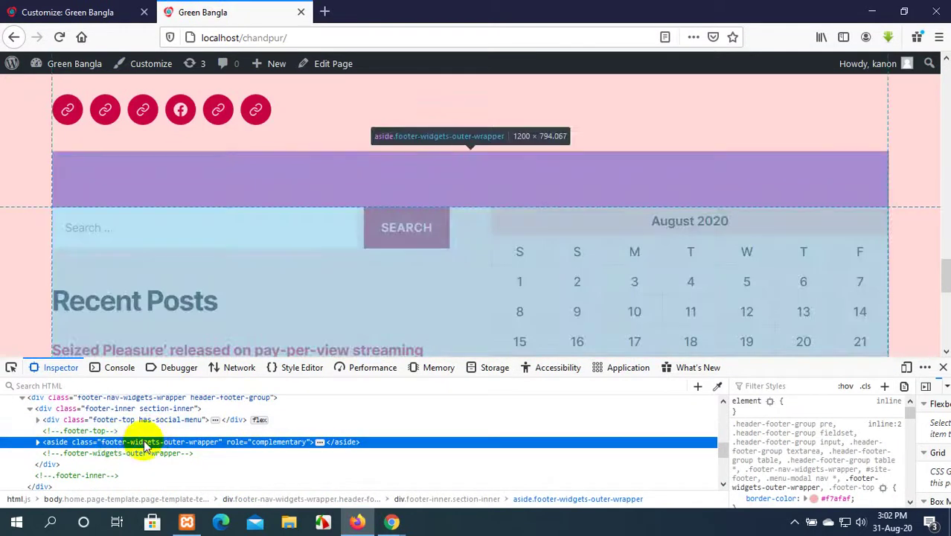
{"action": "double_click", "coordinate": [145, 443]}
{"action": "key", "text": "ctrl+c"}
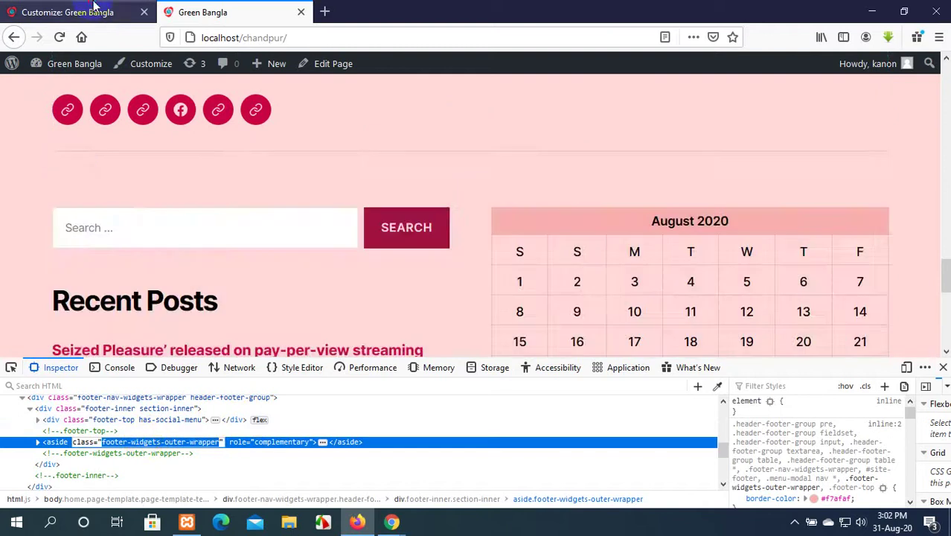
Return to the Customizer with developer tools closed, with the cursor after the header rule.
{"action": "left_click", "coordinate": [67, 11]}
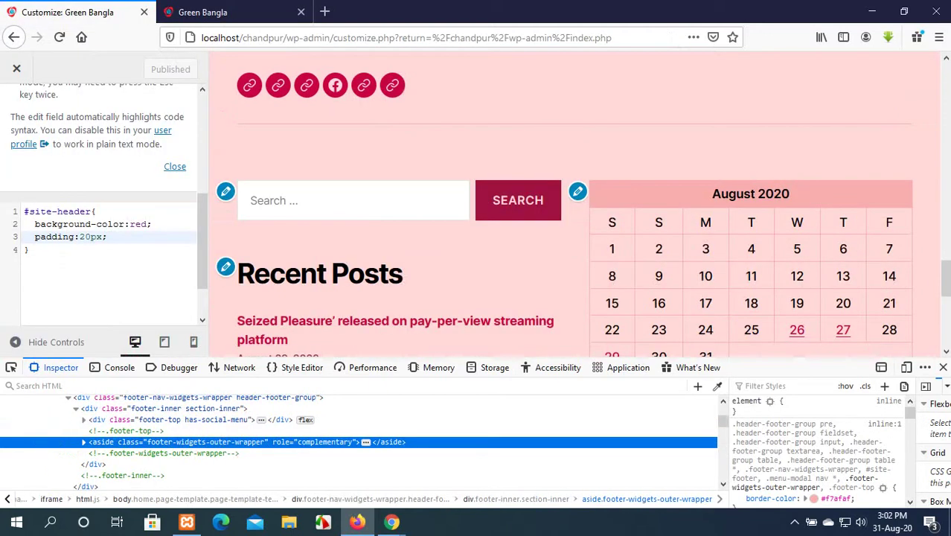
{"action": "left_click", "coordinate": [944, 368]}
{"action": "left_click", "coordinate": [44, 250]}
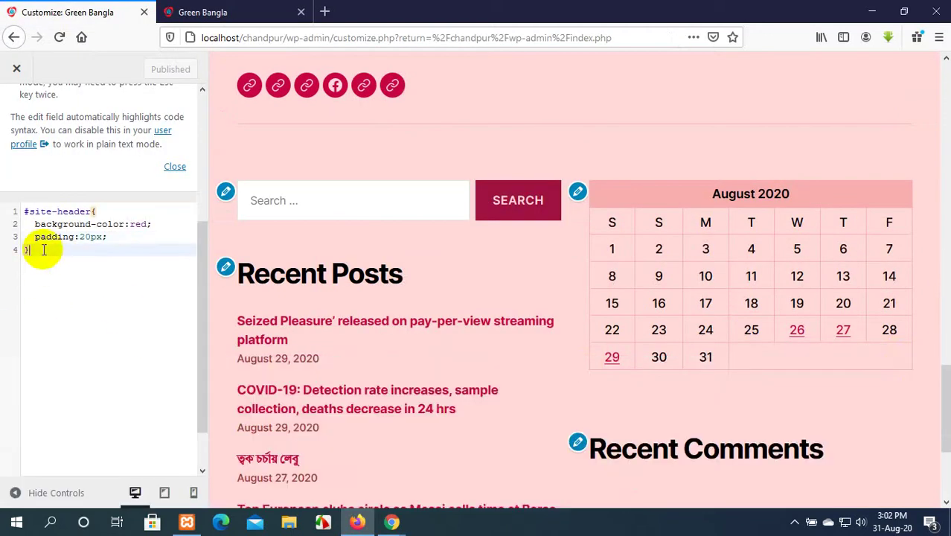
Add .footer-widgets-outer-wrapper { background-color:red } to Additional CSS and publish it.
{"action": "key", "text": "Return"}
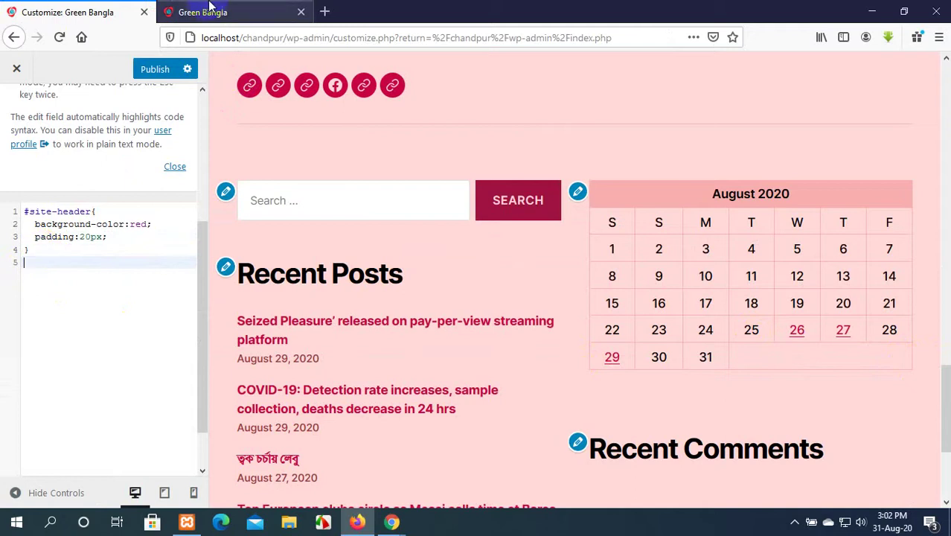
{"action": "left_click", "coordinate": [208, 12]}
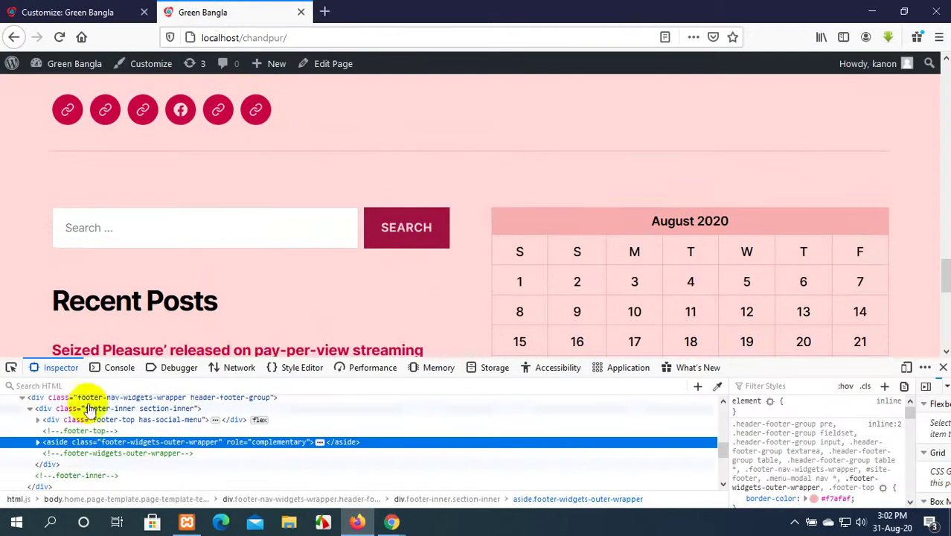
{"action": "left_click", "coordinate": [34, 12]}
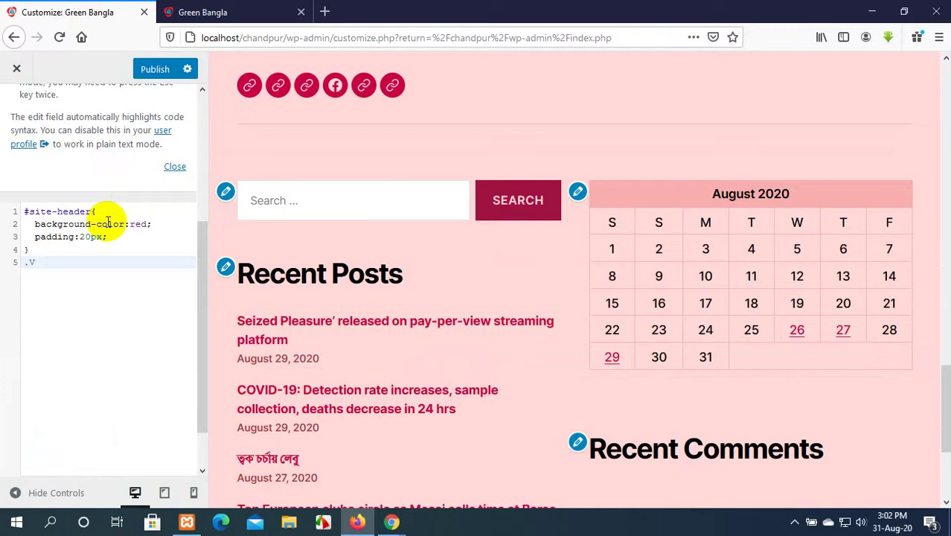
{"action": "type", "text": "."}
{"action": "key", "text": "ctrl+v"}
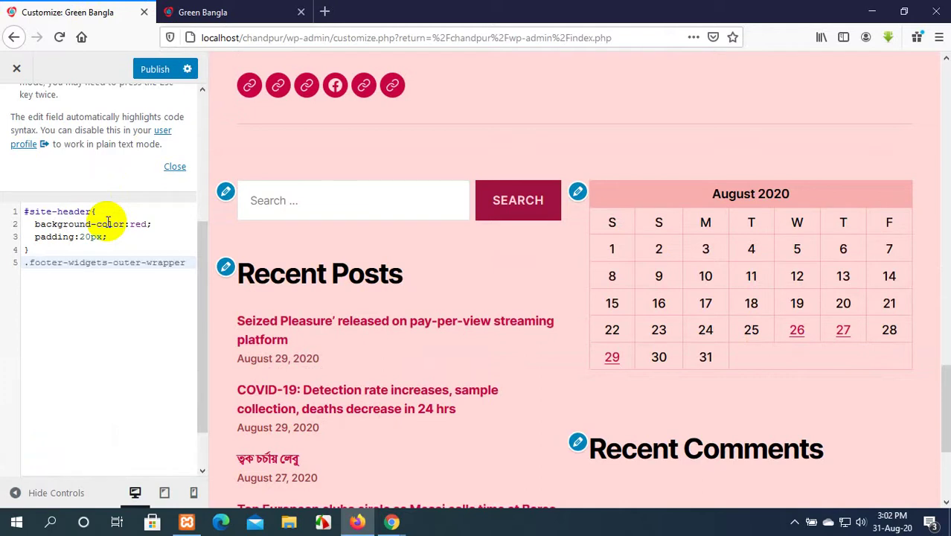
{"action": "type", "text": "{"}
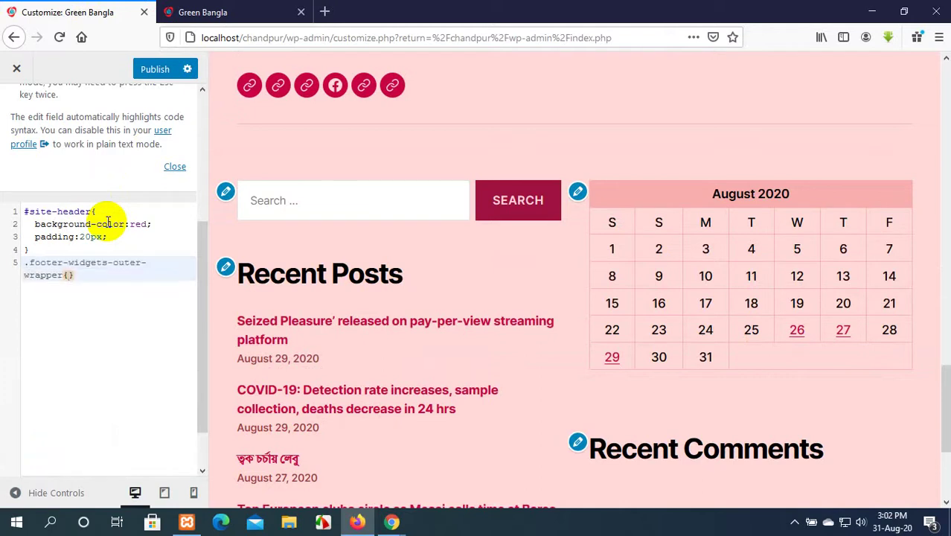
{"action": "key", "text": "Return"}
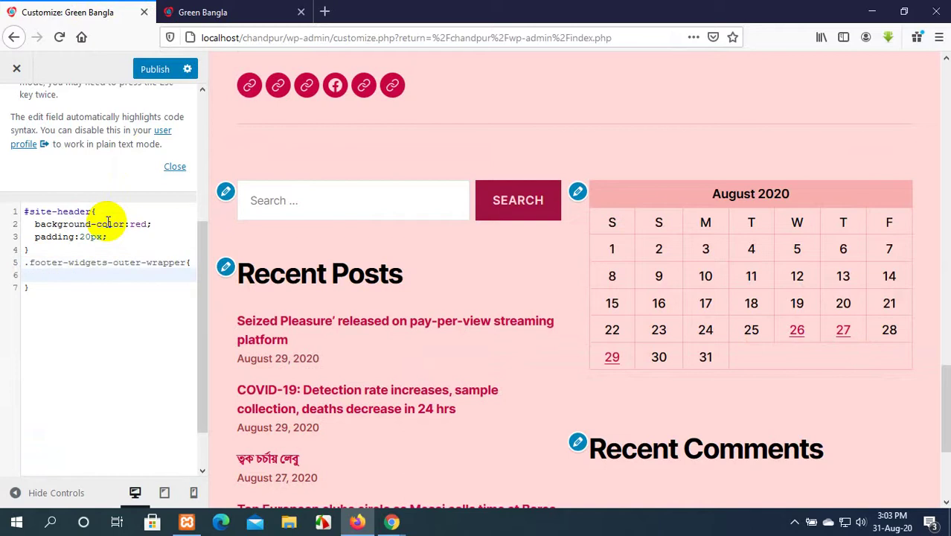
{"action": "type", "text": "bac"}
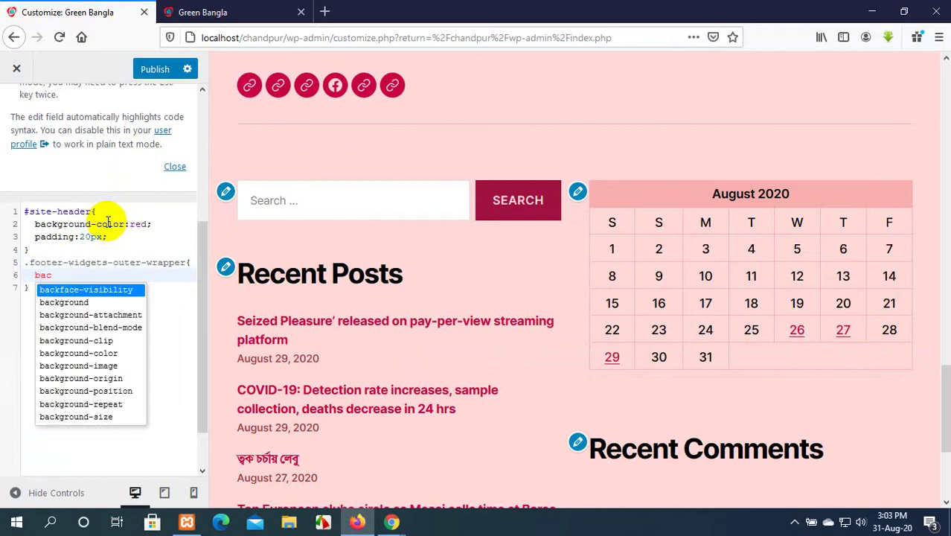
{"action": "left_click", "coordinate": [108, 353]}
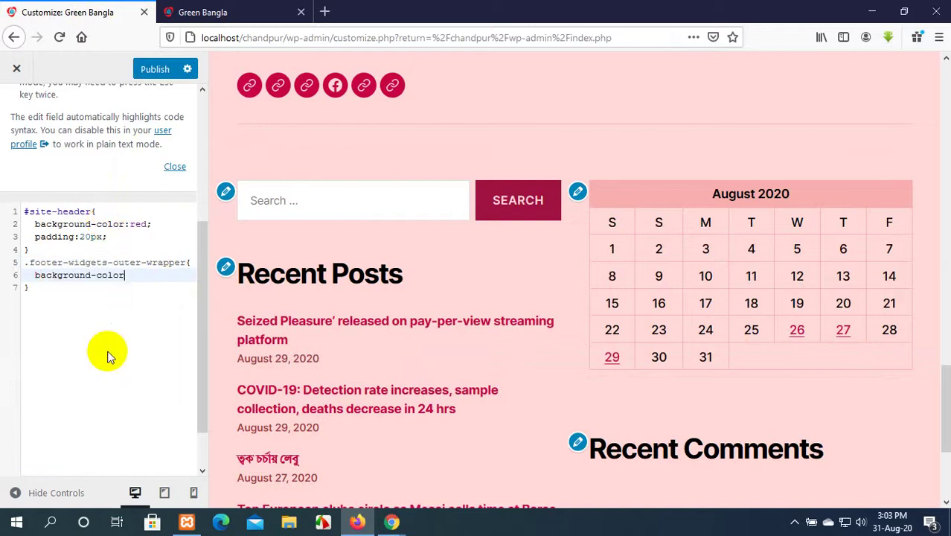
{"action": "type", "text": "red;"}
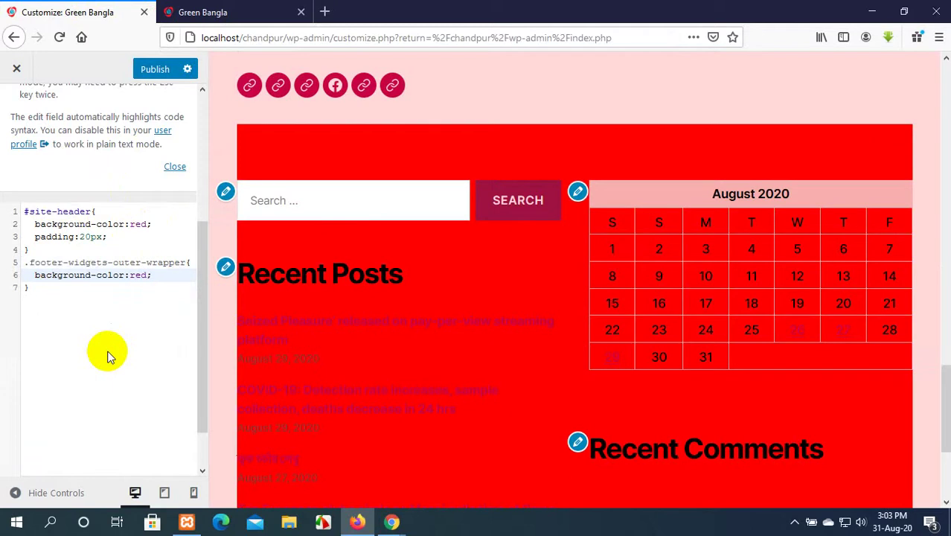
{"action": "left_click", "coordinate": [141, 67]}
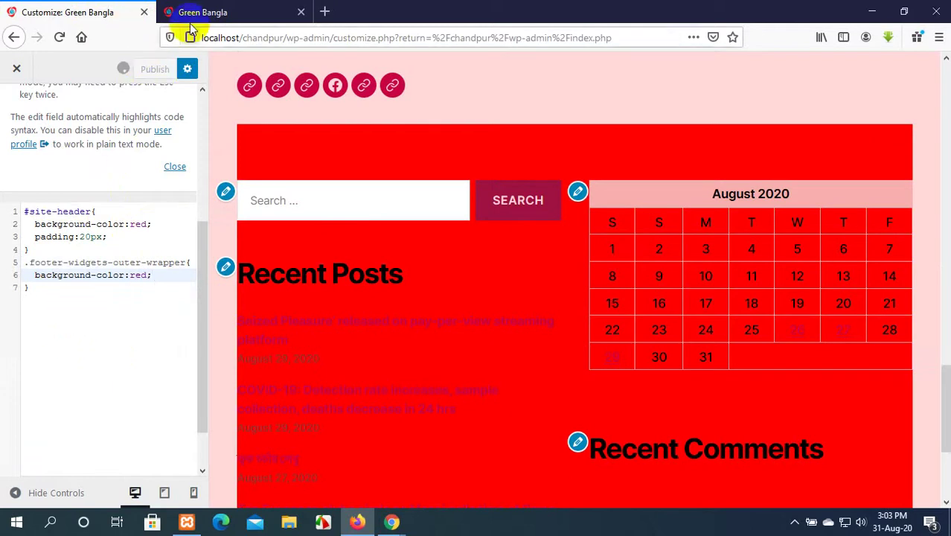
{"action": "left_click", "coordinate": [197, 13]}
Reload the live Home page, close developer tools, and check the red footer widget area.
{"action": "left_click", "coordinate": [59, 37]}
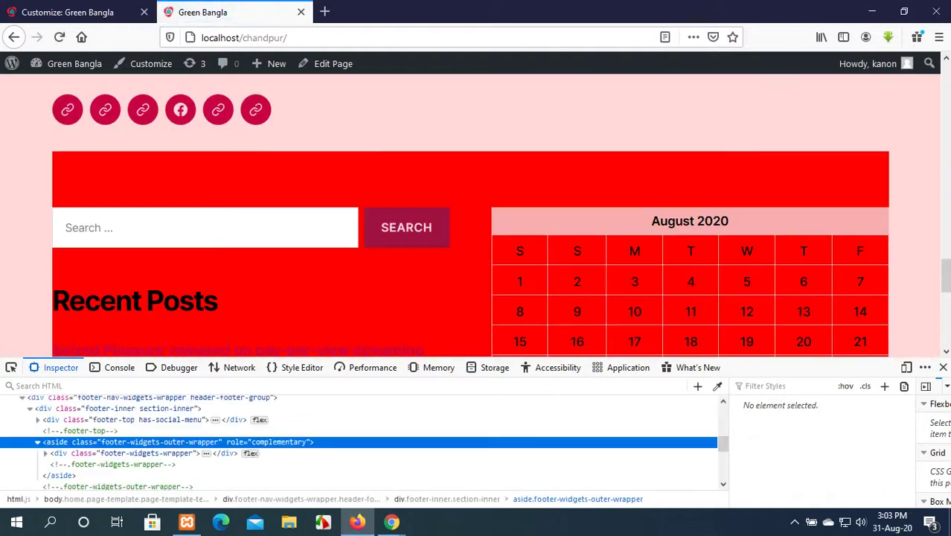
{"action": "left_click", "coordinate": [942, 367]}
{"action": "scroll", "coordinate": [578, 425], "scroll_direction": "up", "scroll_amount": 4}
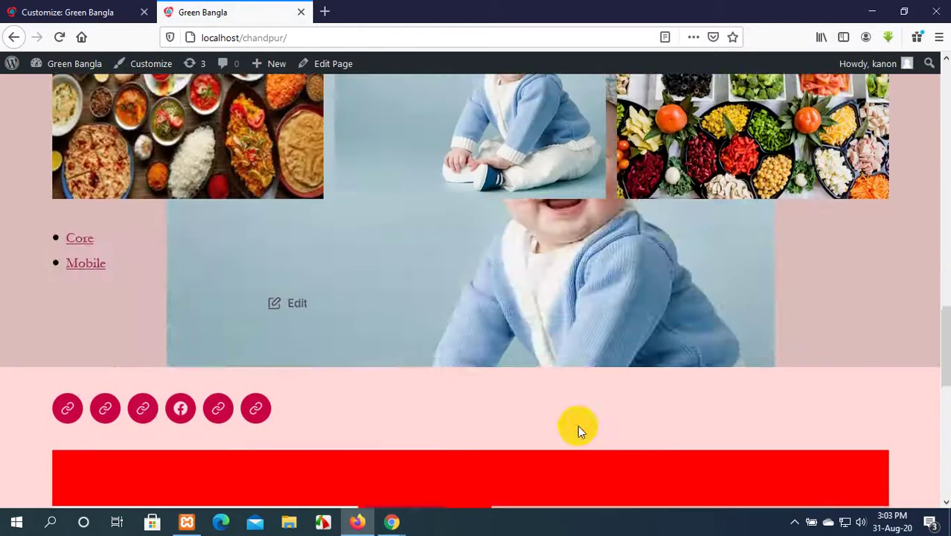
{"action": "scroll", "coordinate": [577, 425], "scroll_direction": "up", "scroll_amount": 10}
{"action": "scroll", "coordinate": [577, 425], "scroll_direction": "down", "scroll_amount": 4}
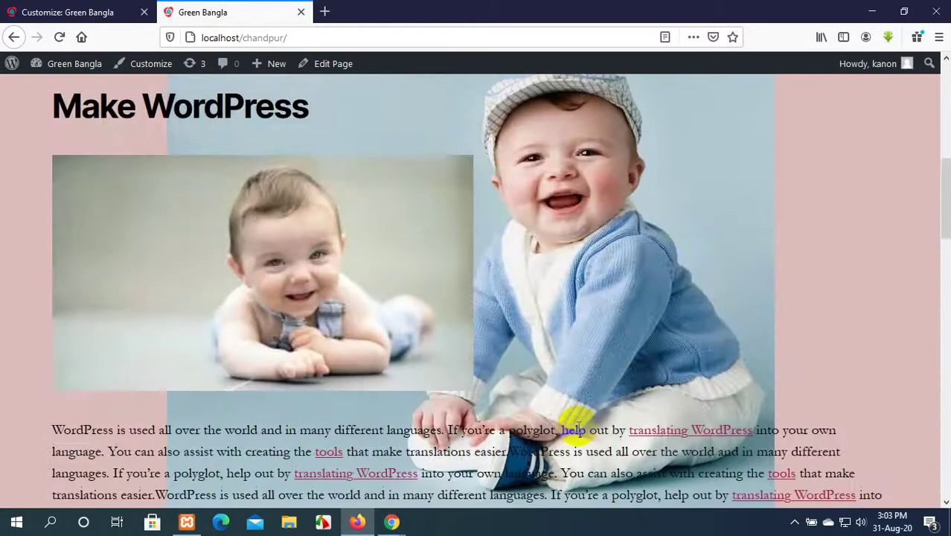
{"action": "scroll", "coordinate": [577, 430], "scroll_direction": "down", "scroll_amount": 15}
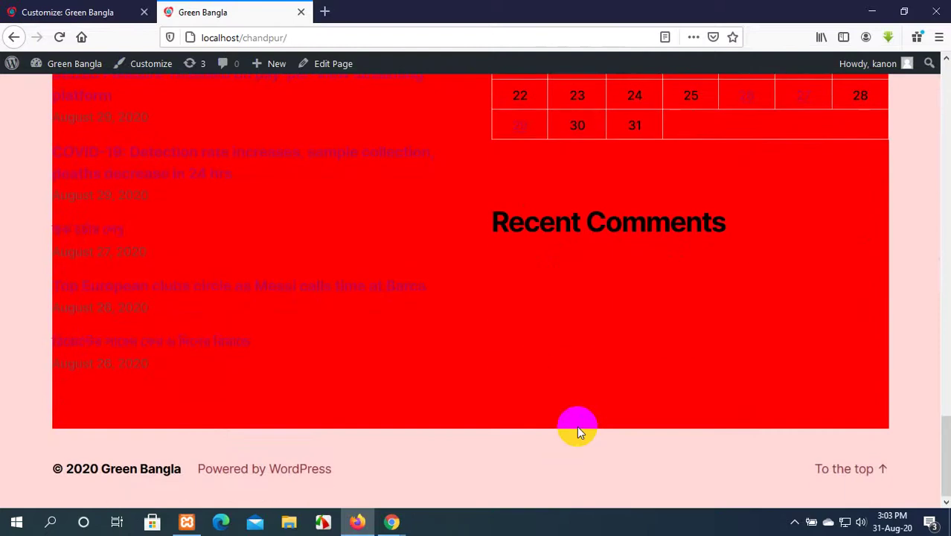
{"action": "scroll", "coordinate": [578, 428], "scroll_direction": "up", "scroll_amount": 4}
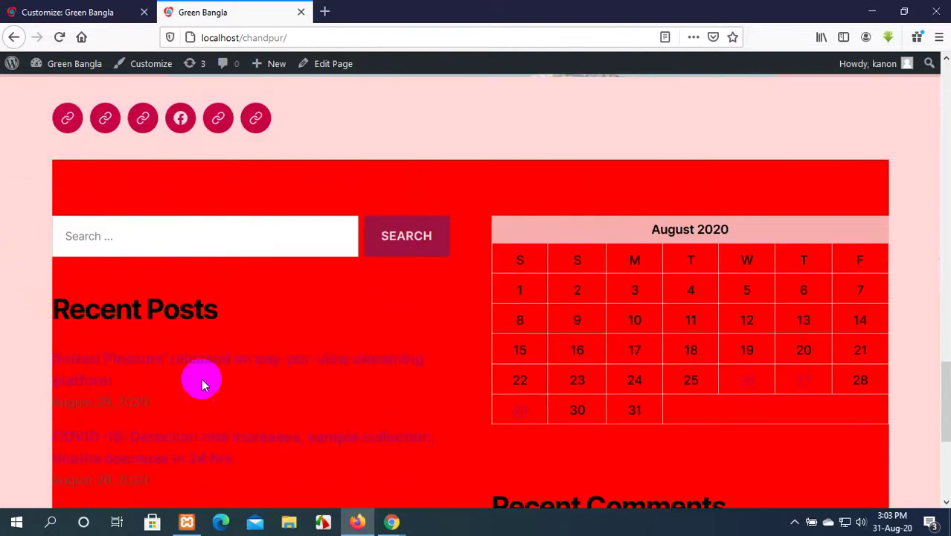
Add padding:30px to the .footer-widgets-outer-wrapper rule.
{"action": "left_click", "coordinate": [101, 11]}
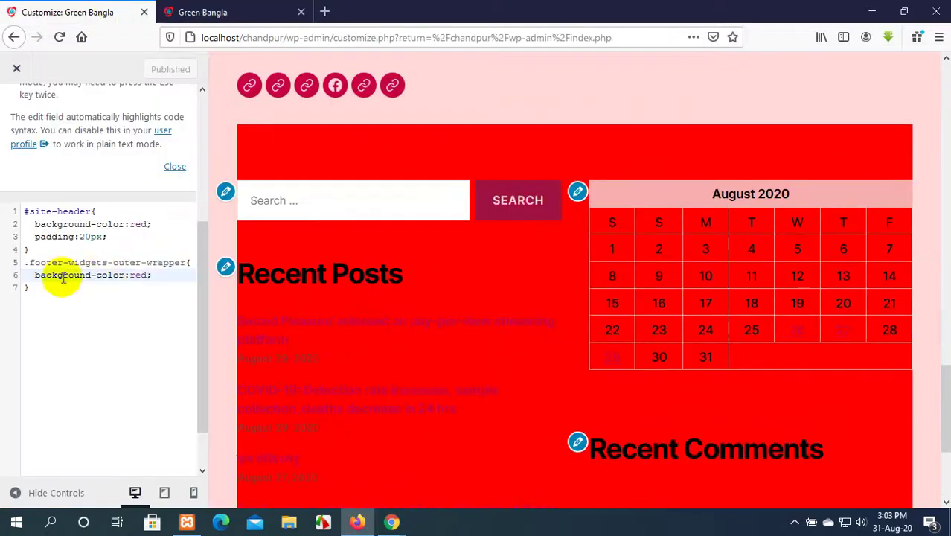
{"action": "left_click", "coordinate": [154, 276]}
{"action": "key", "text": "Return"}
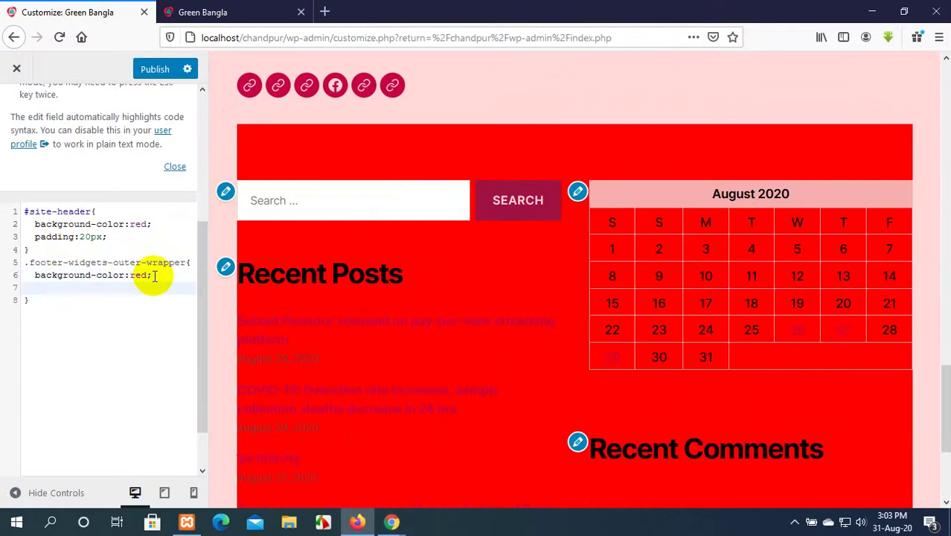
{"action": "type", "text": "padd"}
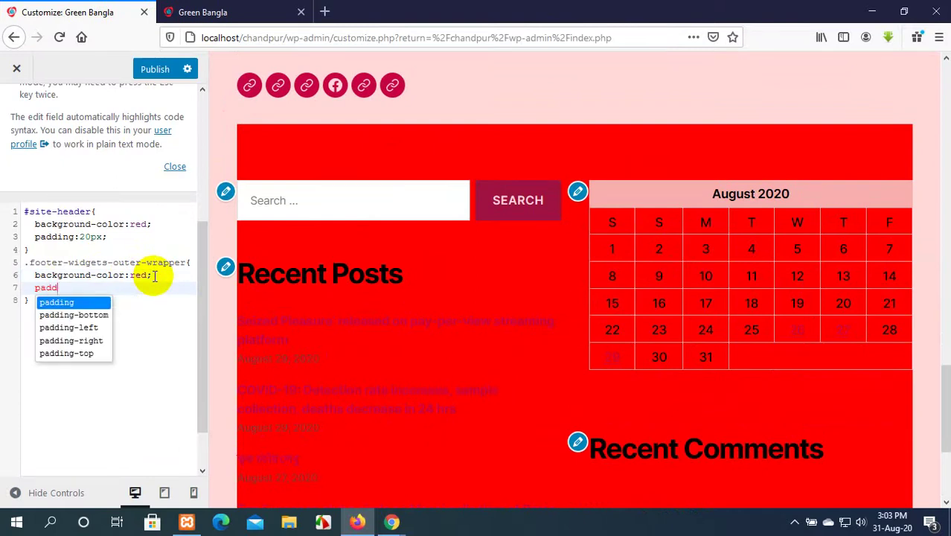
{"action": "key", "text": "Return"}
{"action": "type", "text": ":"}
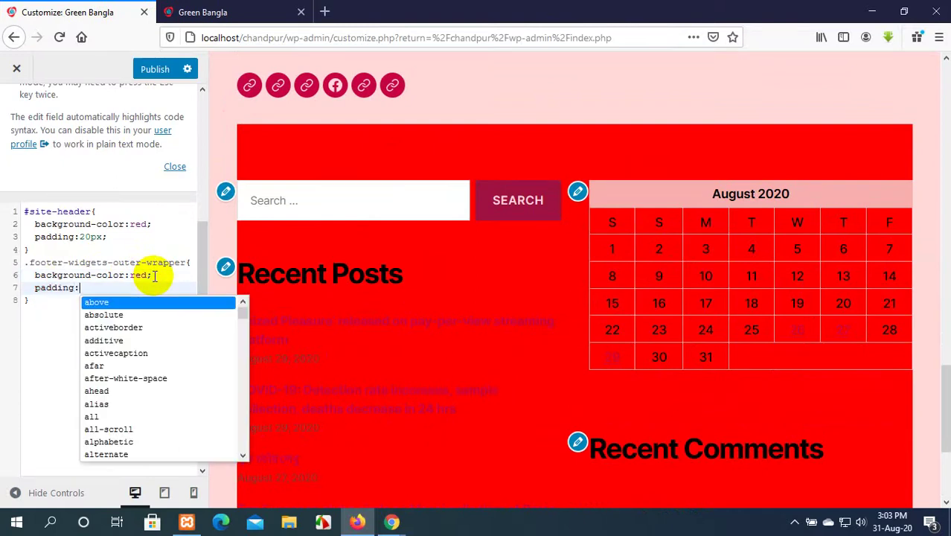
{"action": "type", "text": "30px;"}
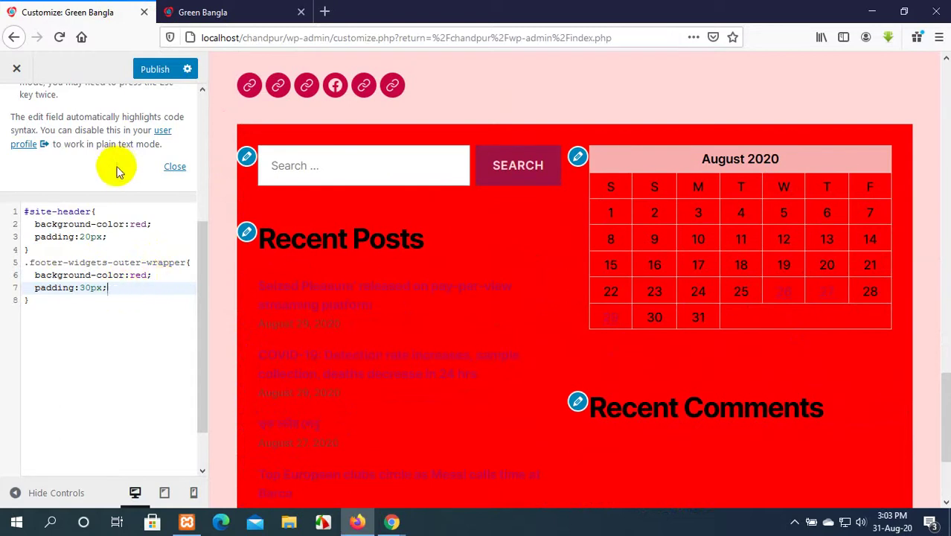
Publish the footer padding, check it on the reloaded live site, then return to the Customizer.
{"action": "left_click", "coordinate": [165, 67]}
{"action": "left_click", "coordinate": [230, 11]}
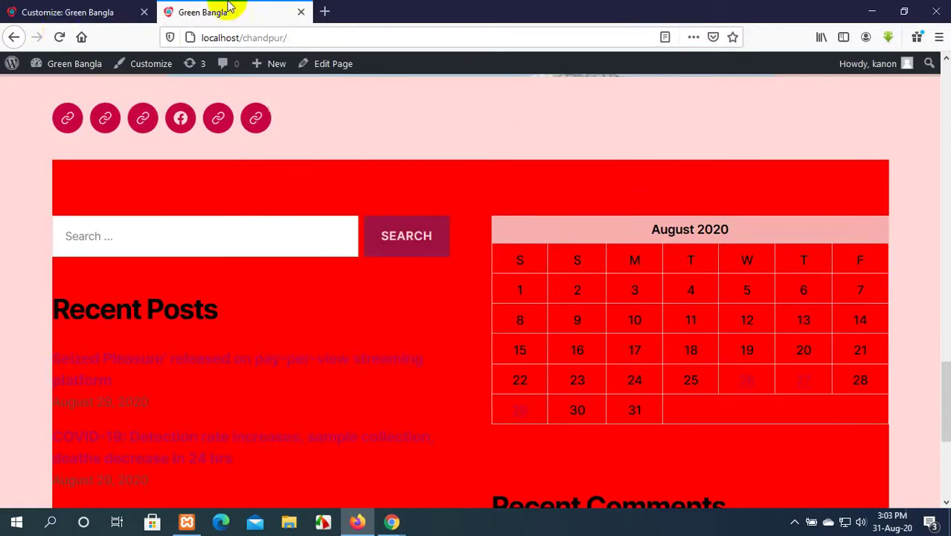
{"action": "left_click", "coordinate": [61, 39]}
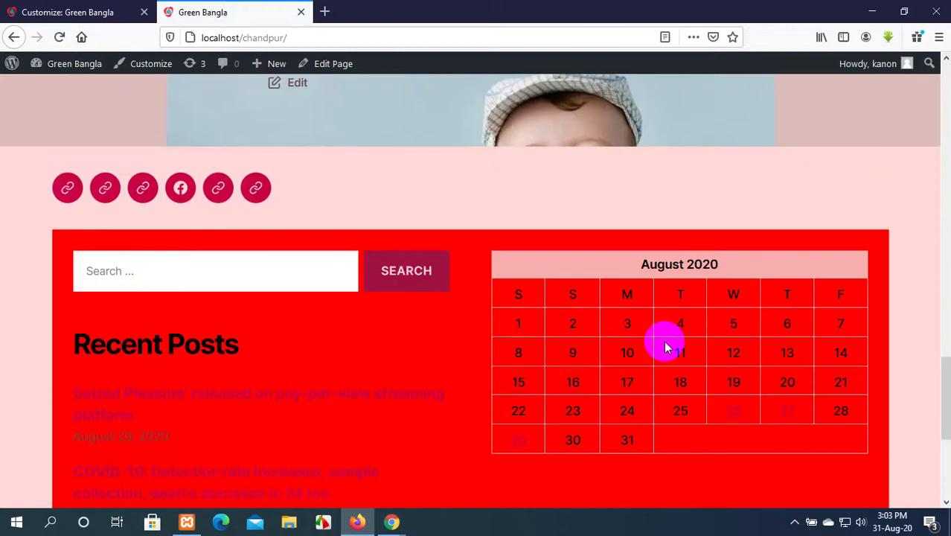
{"action": "scroll", "coordinate": [664, 346], "scroll_direction": "down", "scroll_amount": 3}
{"action": "scroll", "coordinate": [664, 342], "scroll_direction": "up", "scroll_amount": 3}
{"action": "left_click", "coordinate": [67, 12]}
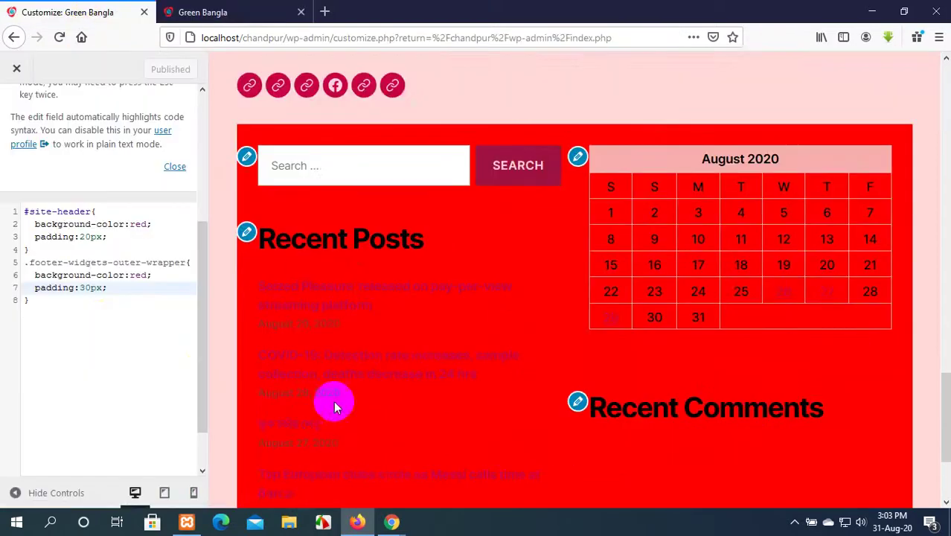
Add border-radius:20px to the footer rule and reload the live site to see rounded corners.
{"action": "scroll", "coordinate": [334, 400], "scroll_direction": "down", "scroll_amount": 2}
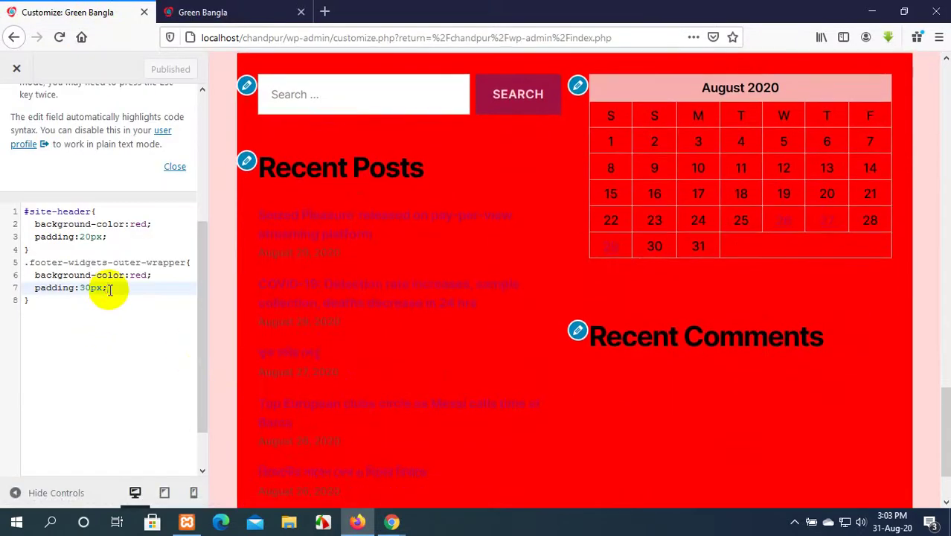
{"action": "key", "text": "Return"}
{"action": "type", "text": "bord"}
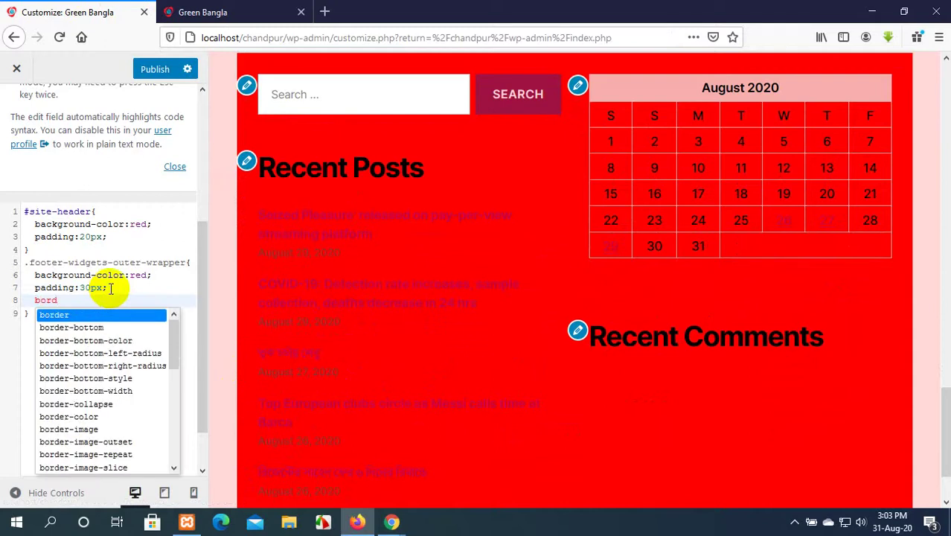
{"action": "type", "text": "er-r"}
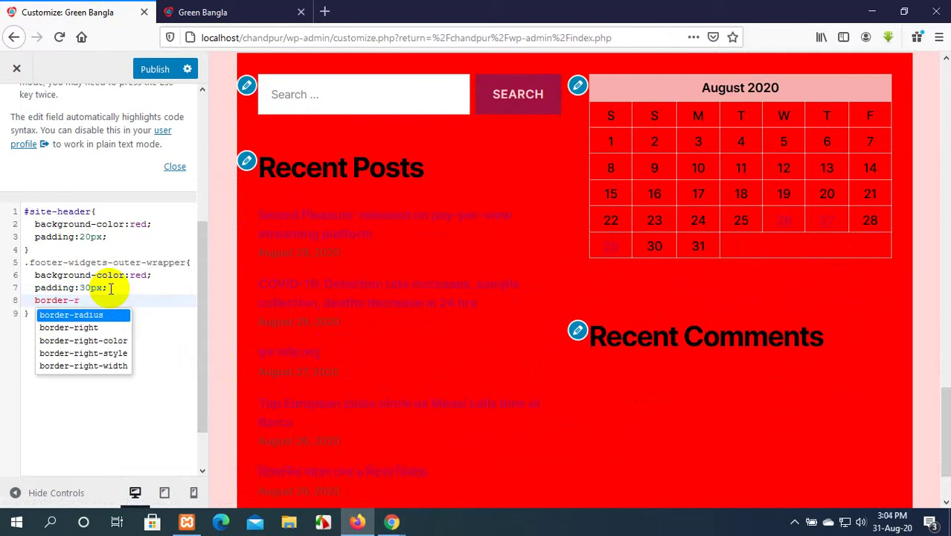
{"action": "key", "text": "Return"}
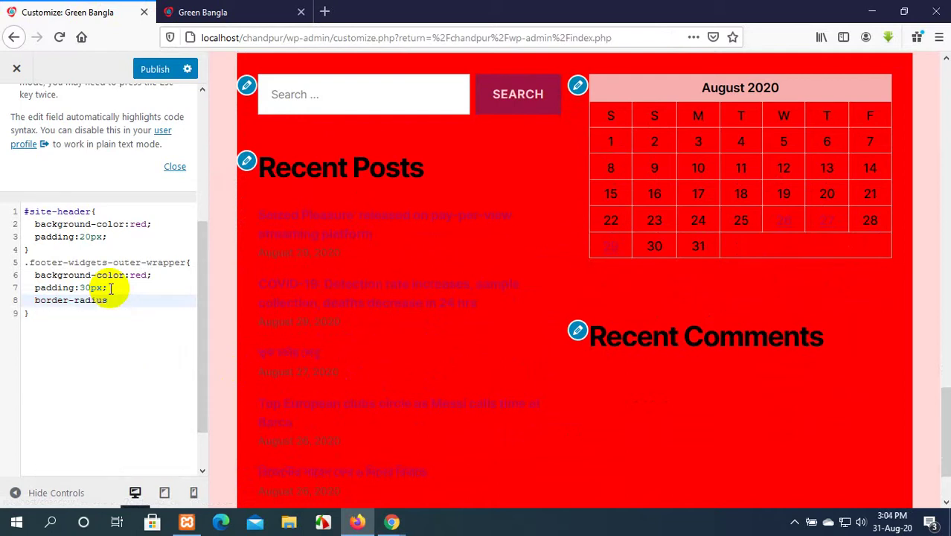
{"action": "type", "text": ":20px;"}
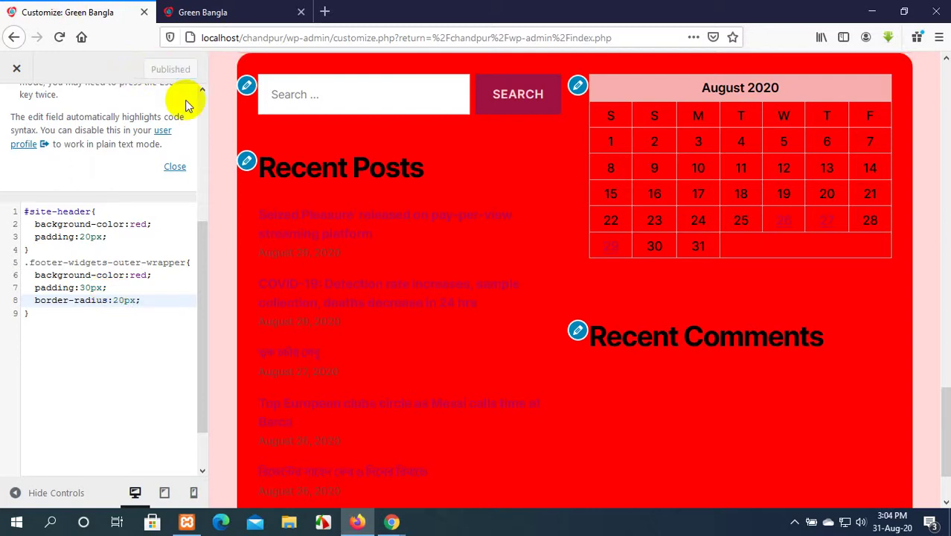
{"action": "left_click", "coordinate": [202, 12]}
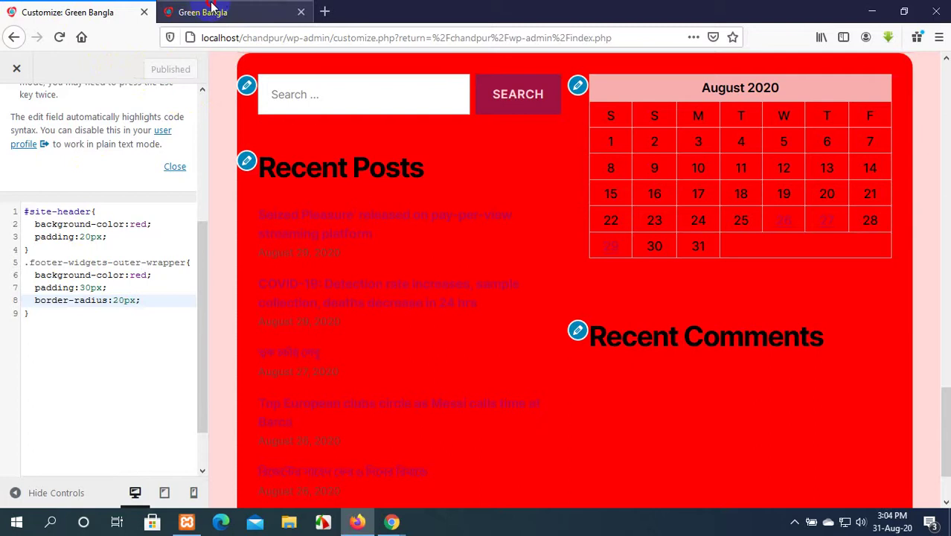
{"action": "left_click", "coordinate": [61, 37]}
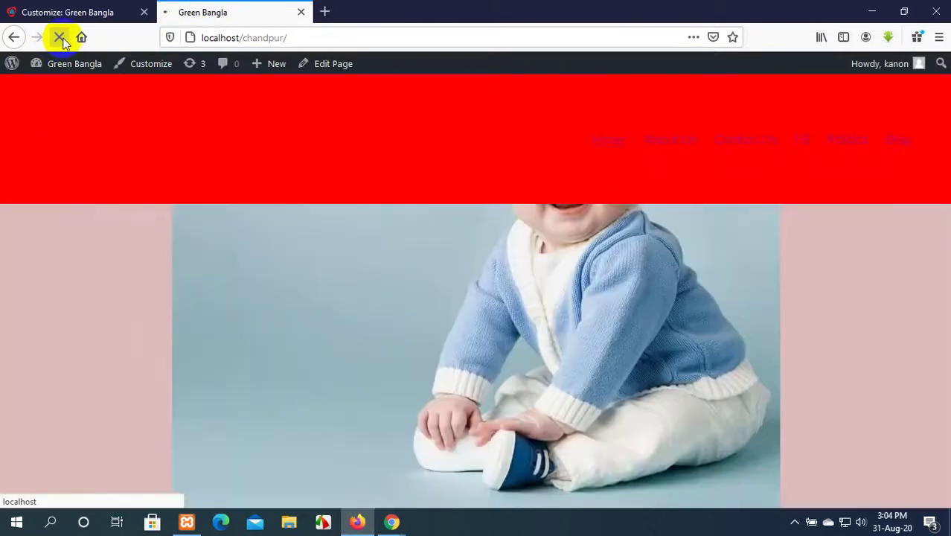
Inspect the COVID-19 Recent Posts link's markup to locate footer-widgets-wrapper, then return to the Customizer.
{"action": "scroll", "coordinate": [880, 251], "scroll_direction": "down", "scroll_amount": 4}
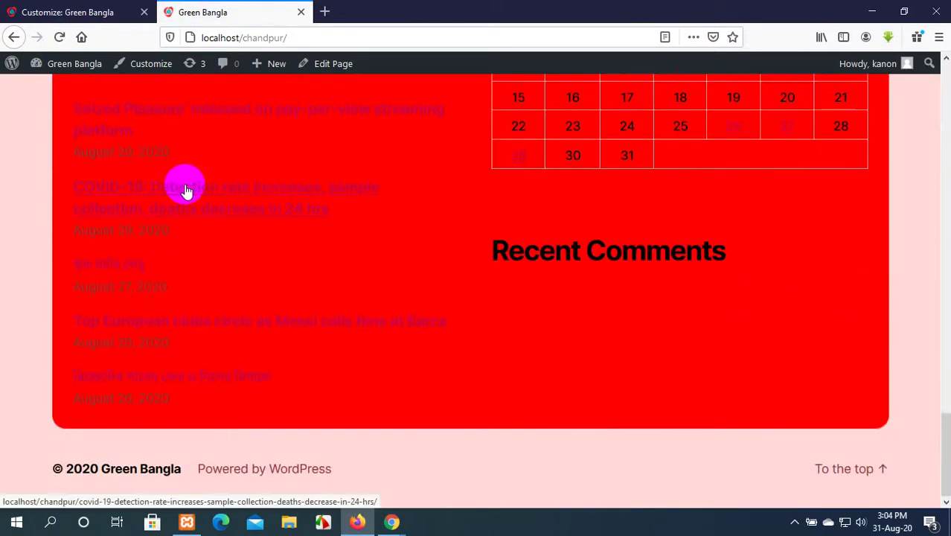
{"action": "right_click", "coordinate": [186, 191]}
{"action": "left_click", "coordinate": [250, 359]}
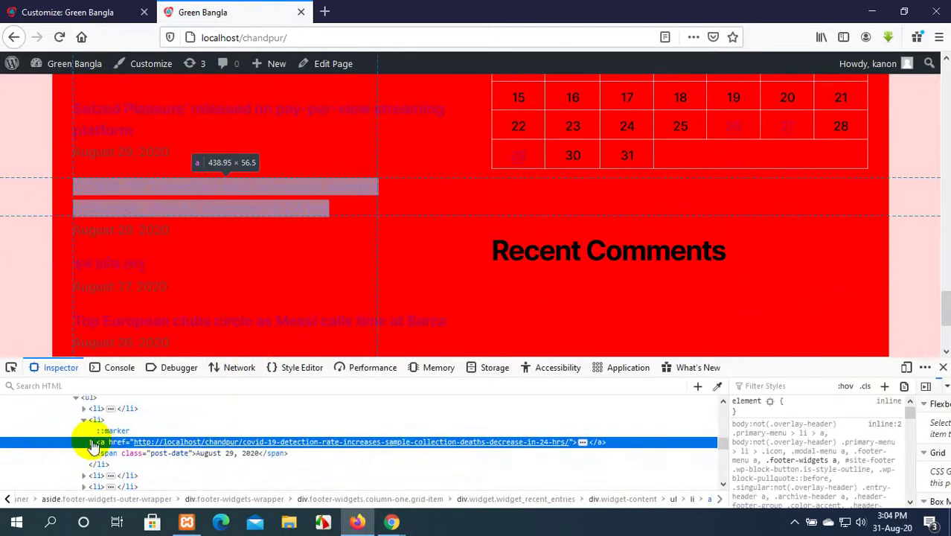
{"action": "scroll", "coordinate": [105, 443], "scroll_direction": "up", "scroll_amount": 2}
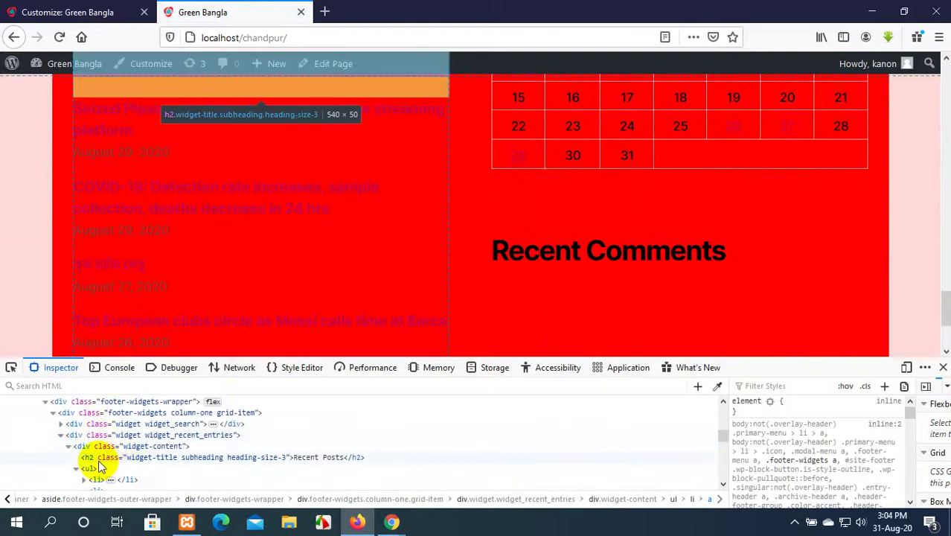
{"action": "scroll", "coordinate": [104, 464], "scroll_direction": "up", "scroll_amount": 2}
{"action": "scroll", "coordinate": [142, 454], "scroll_direction": "down", "scroll_amount": 2}
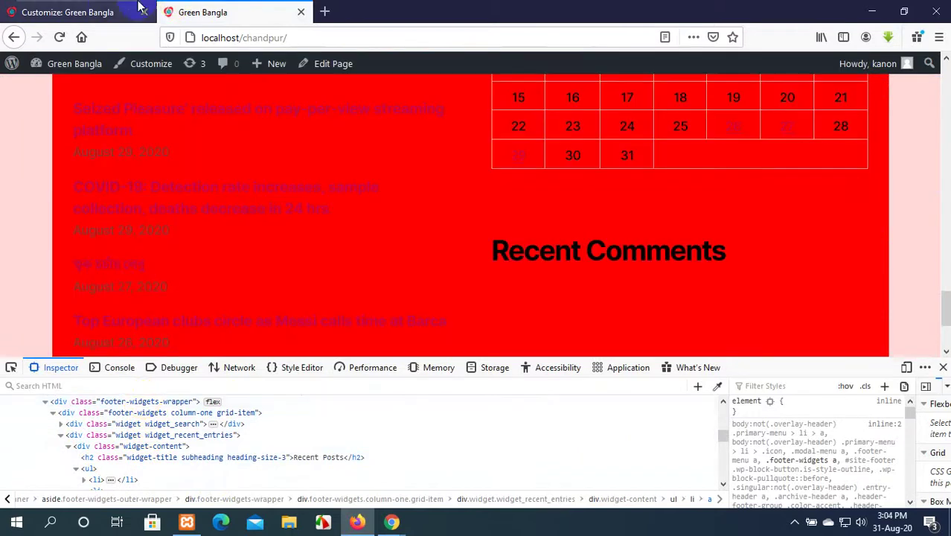
{"action": "left_click", "coordinate": [107, 12]}
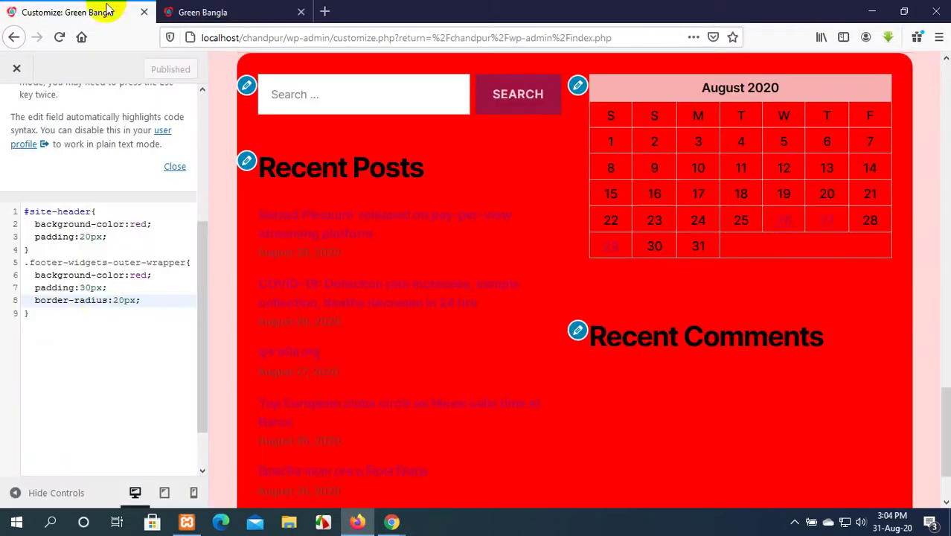
Add color:green; to the .footer-widgets-outer-wrapper rule after border-radius.
{"action": "left_click", "coordinate": [148, 300]}
{"action": "key", "text": "Return"}
{"action": "type", "text": "coo"}
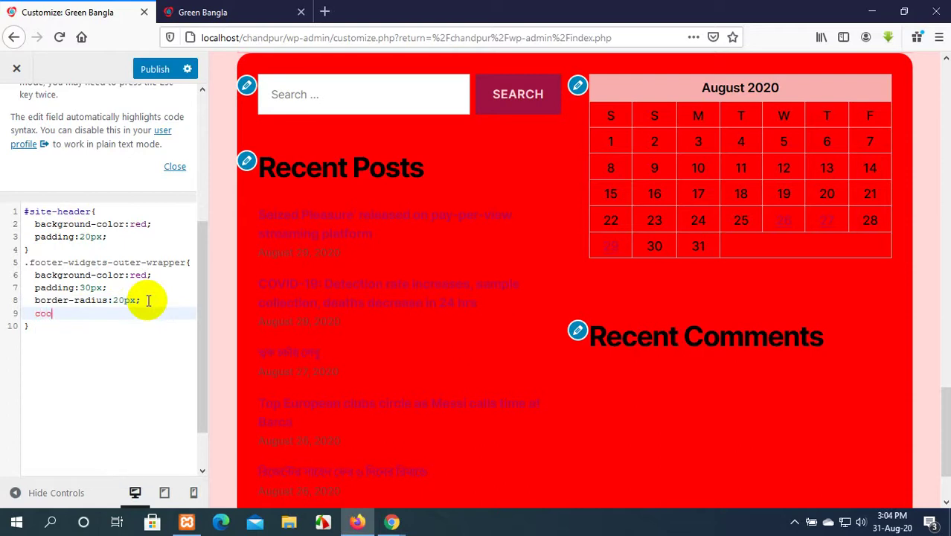
{"action": "key", "text": "BackSpace"}
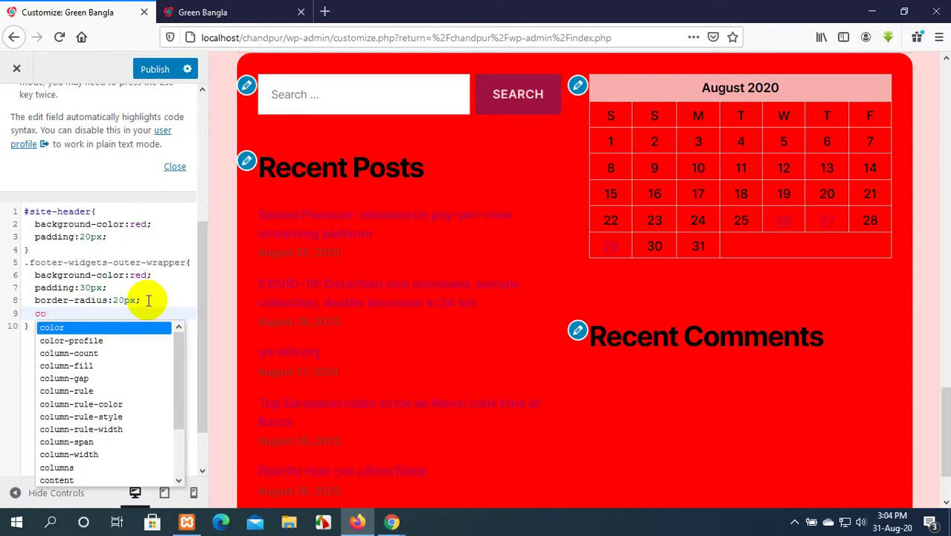
{"action": "key", "text": "Return"}
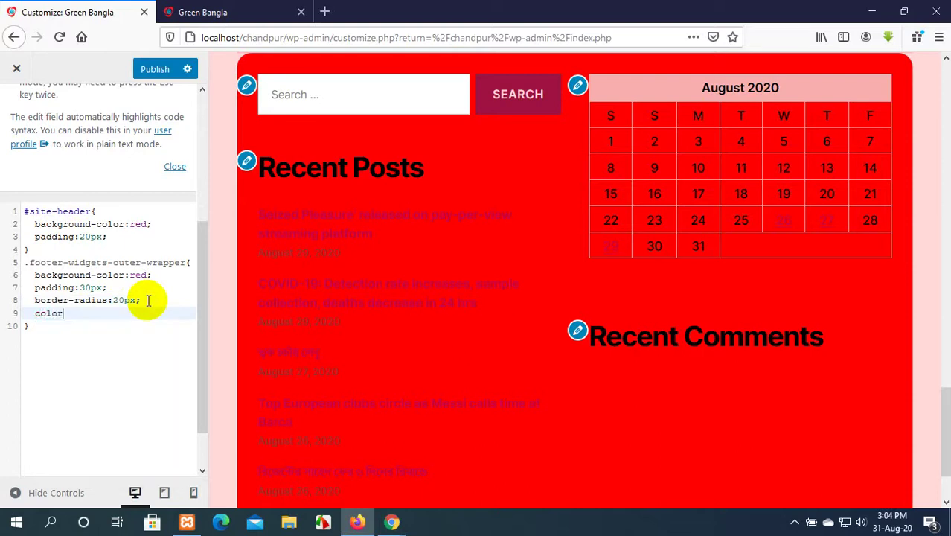
{"action": "type", "text": ": "}
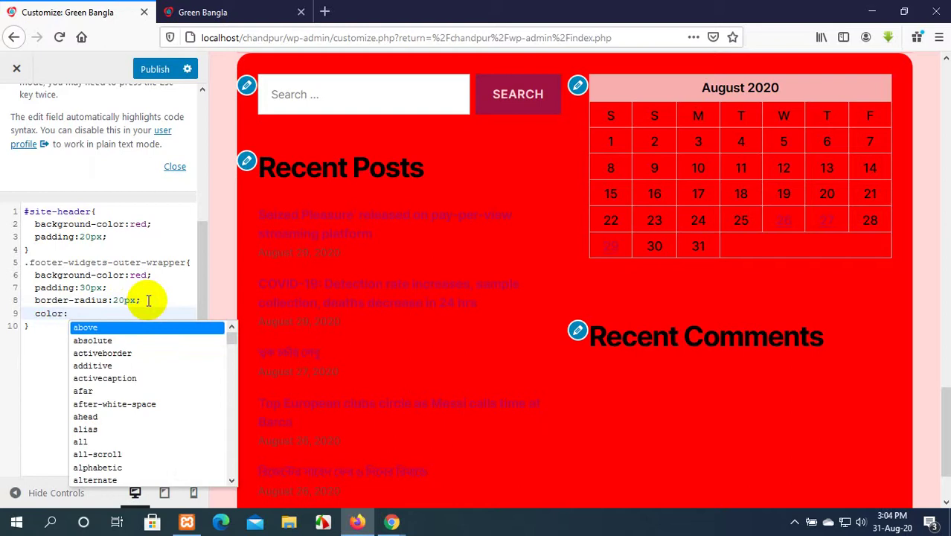
{"action": "type", "text": "gree"}
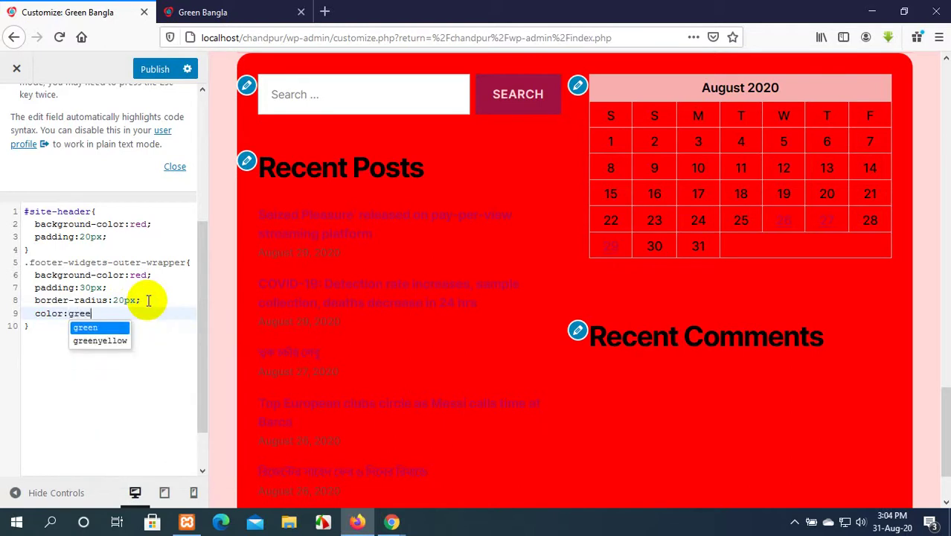
{"action": "key", "text": "Return"}
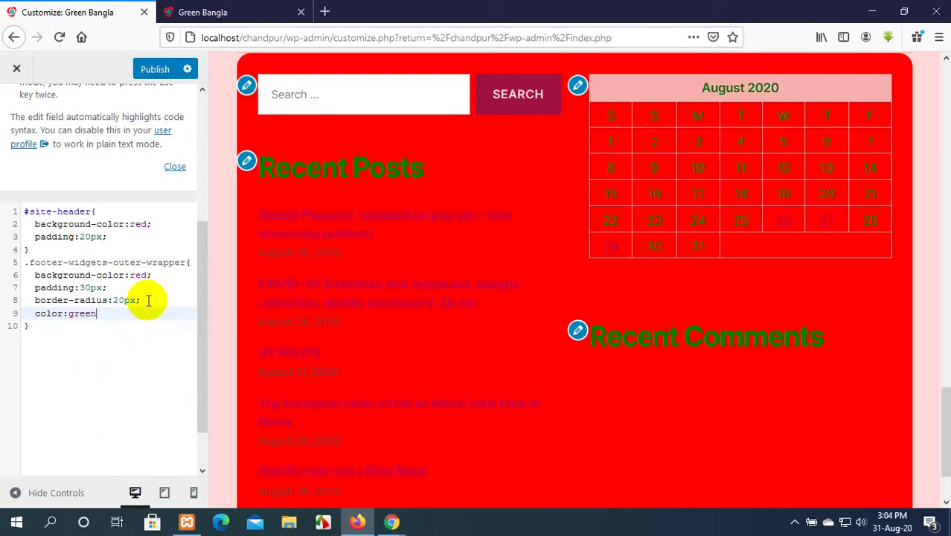
{"action": "type", "text": ";"}
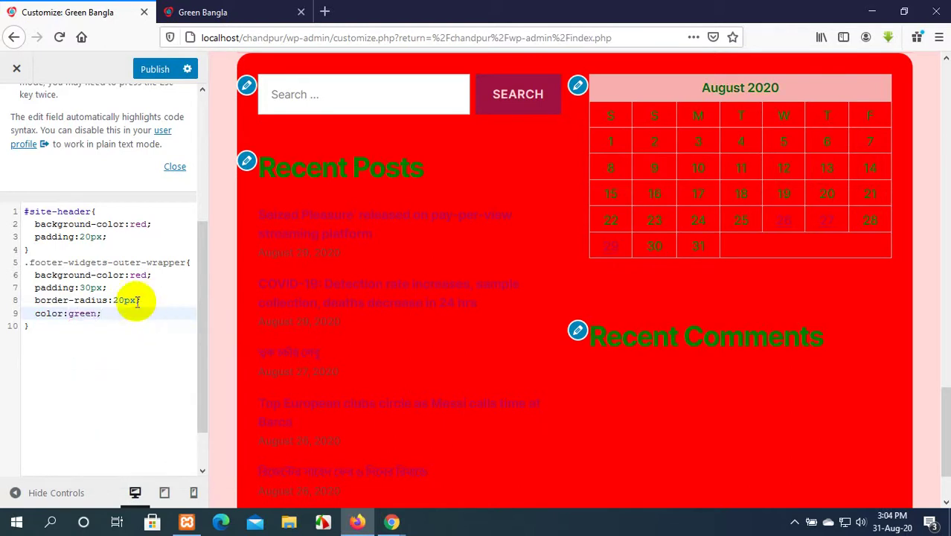
Publish the green footer text colour and reload the live Green Bangla site.
{"action": "scroll", "coordinate": [463, 304], "scroll_direction": "down", "scroll_amount": 2}
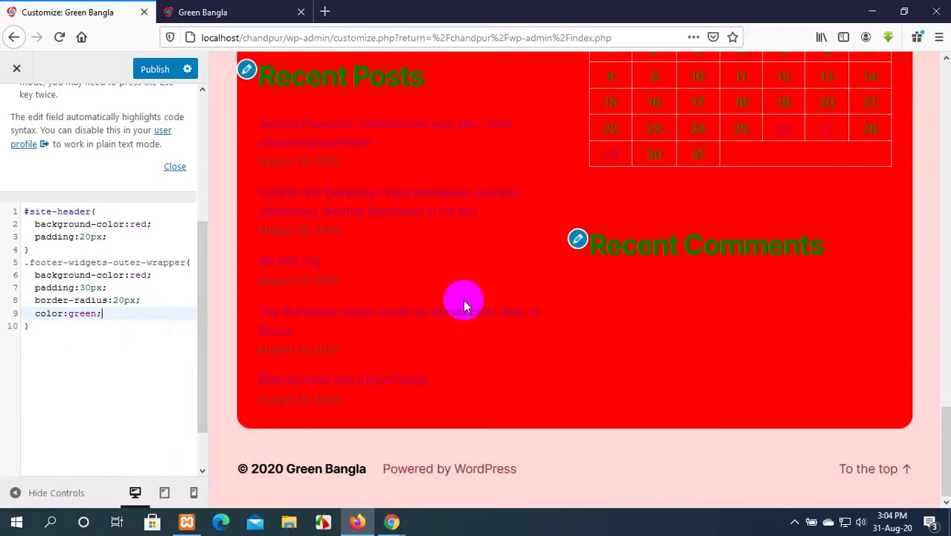
{"action": "scroll", "coordinate": [463, 299], "scroll_direction": "up", "scroll_amount": 5}
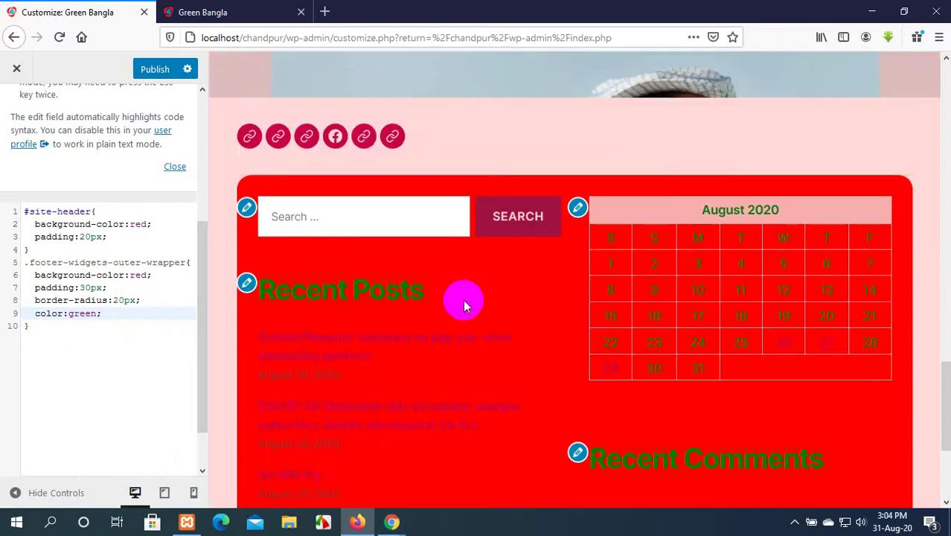
{"action": "left_click", "coordinate": [149, 68]}
{"action": "left_click", "coordinate": [225, 10]}
{"action": "left_click", "coordinate": [63, 37]}
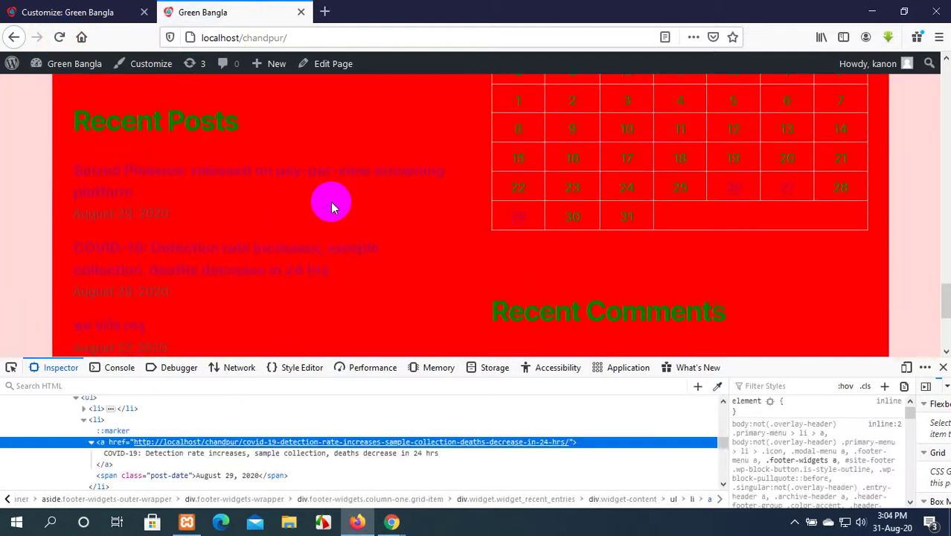
{"action": "scroll", "coordinate": [304, 181], "scroll_direction": "up", "scroll_amount": 3}
{"action": "scroll", "coordinate": [234, 238], "scroll_direction": "down", "scroll_amount": 2}
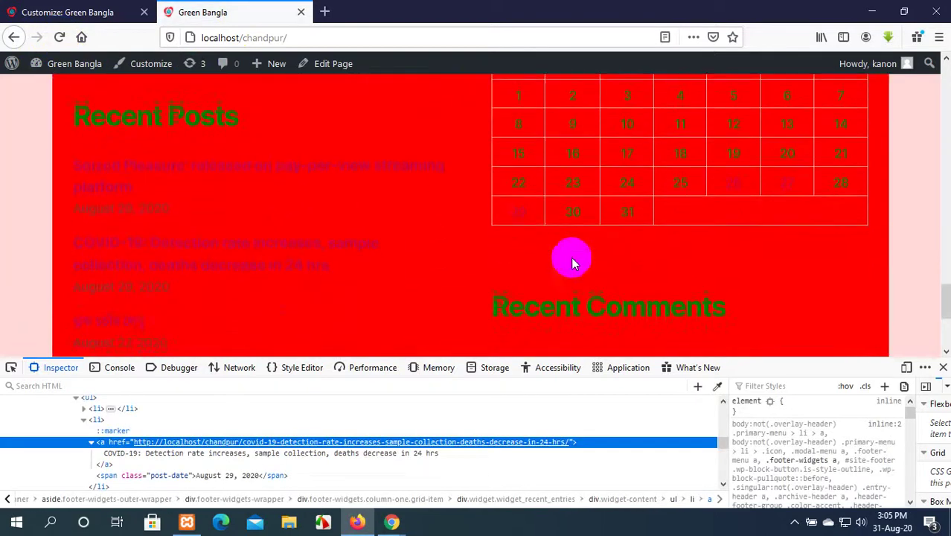
{"action": "scroll", "coordinate": [581, 229], "scroll_direction": "up", "scroll_amount": 2}
{"action": "scroll", "coordinate": [620, 195], "scroll_direction": "down", "scroll_amount": 4}
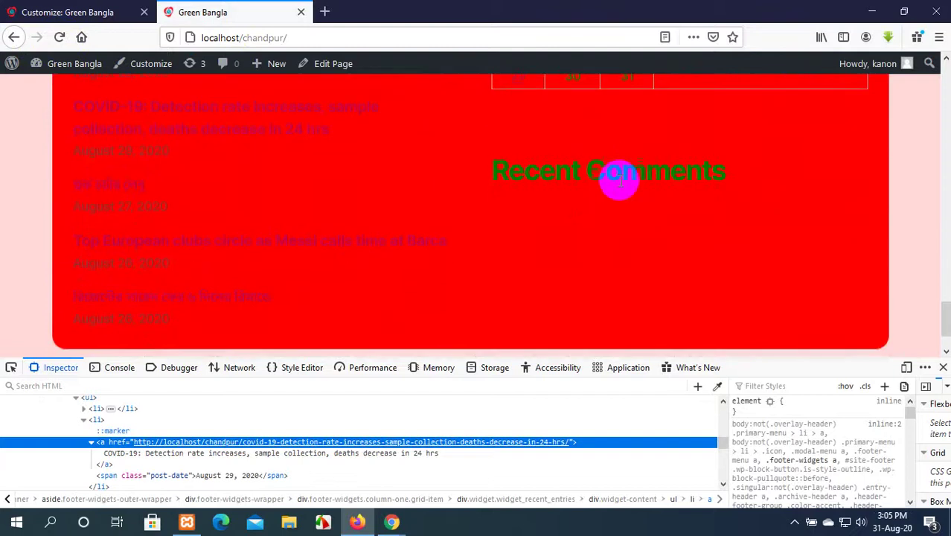
{"action": "scroll", "coordinate": [588, 224], "scroll_direction": "up", "scroll_amount": 2}
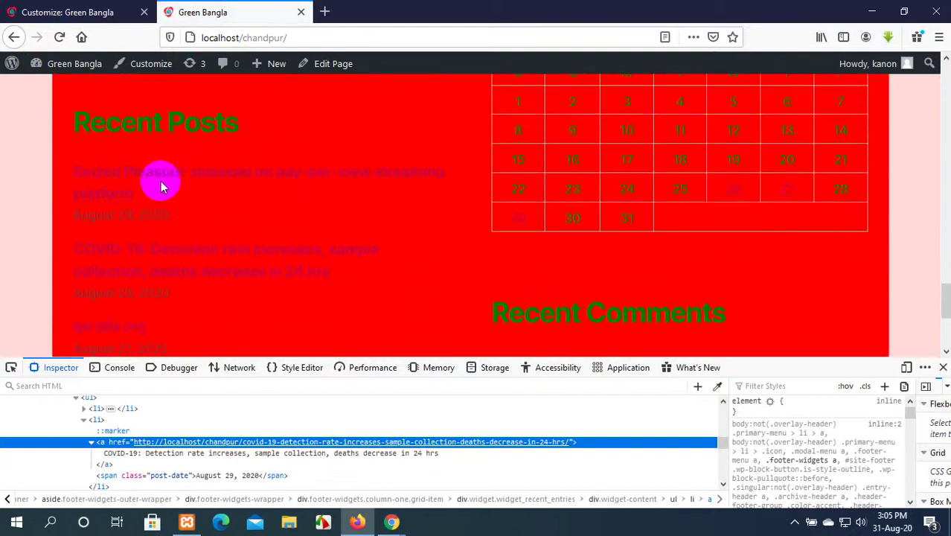
{"action": "scroll", "coordinate": [161, 182], "scroll_direction": "down", "scroll_amount": 3}
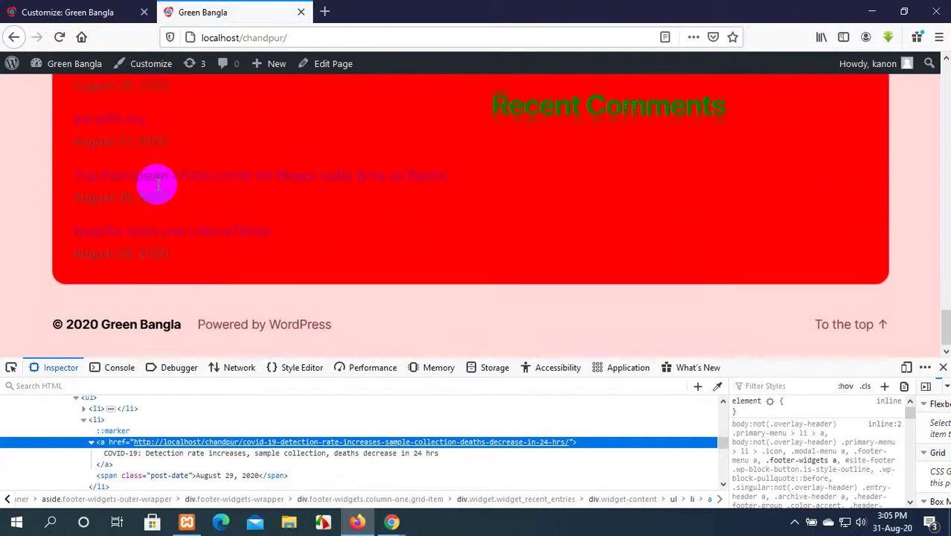
{"action": "scroll", "coordinate": [157, 188], "scroll_direction": "up", "scroll_amount": 1}
{"action": "left_click", "coordinate": [126, 10]}
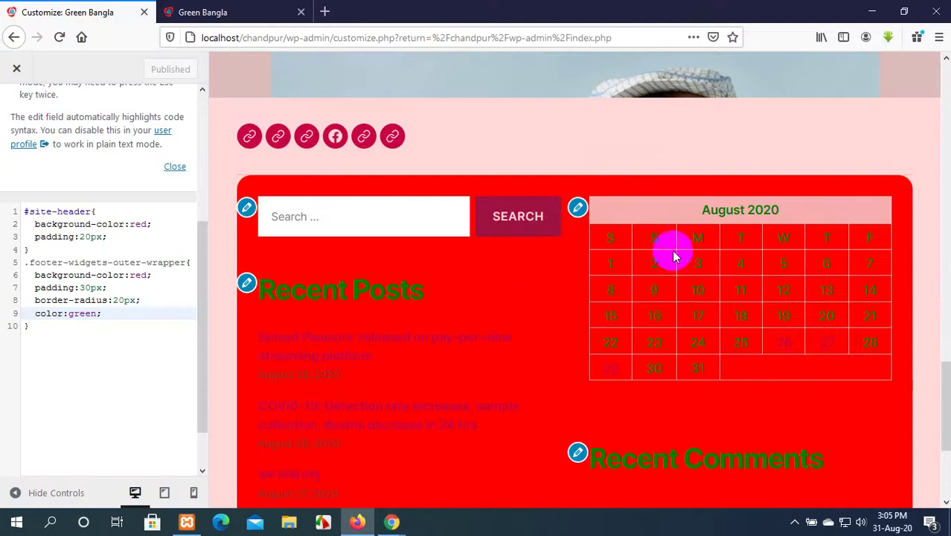
{"action": "scroll", "coordinate": [558, 238], "scroll_direction": "up", "scroll_amount": 10}
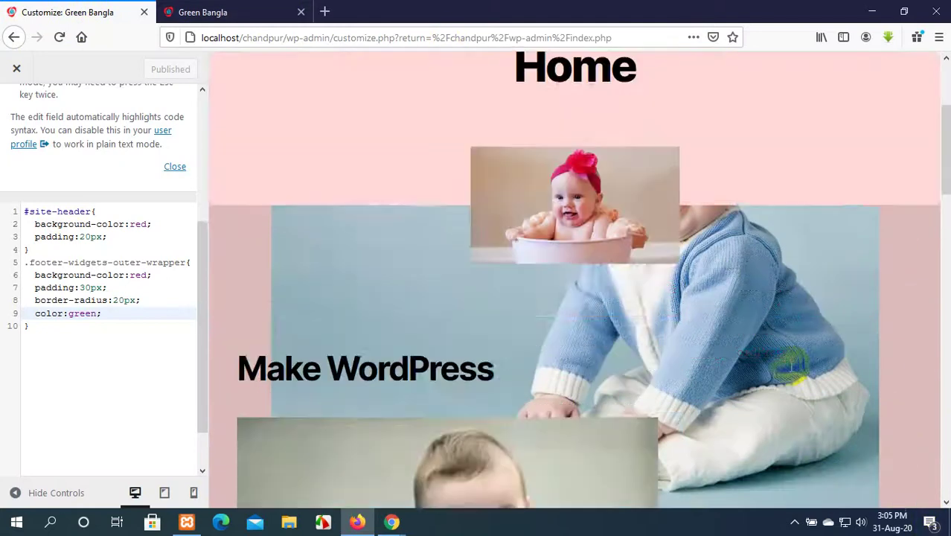
{"action": "scroll", "coordinate": [514, 314], "scroll_direction": "up", "scroll_amount": 3}
{"action": "left_click", "coordinate": [212, 12]}
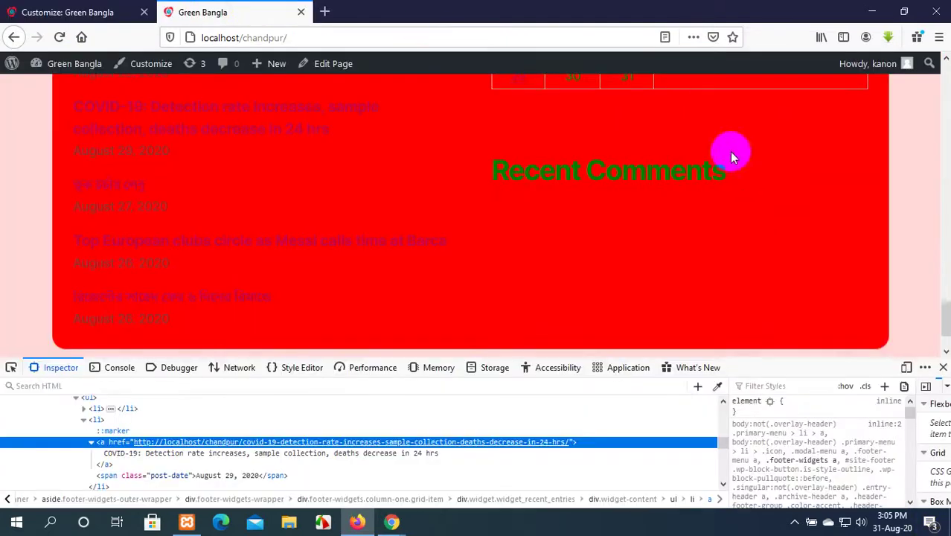
{"action": "scroll", "coordinate": [729, 151], "scroll_direction": "up", "scroll_amount": 5}
{"action": "scroll", "coordinate": [729, 151], "scroll_direction": "up", "scroll_amount": 5}
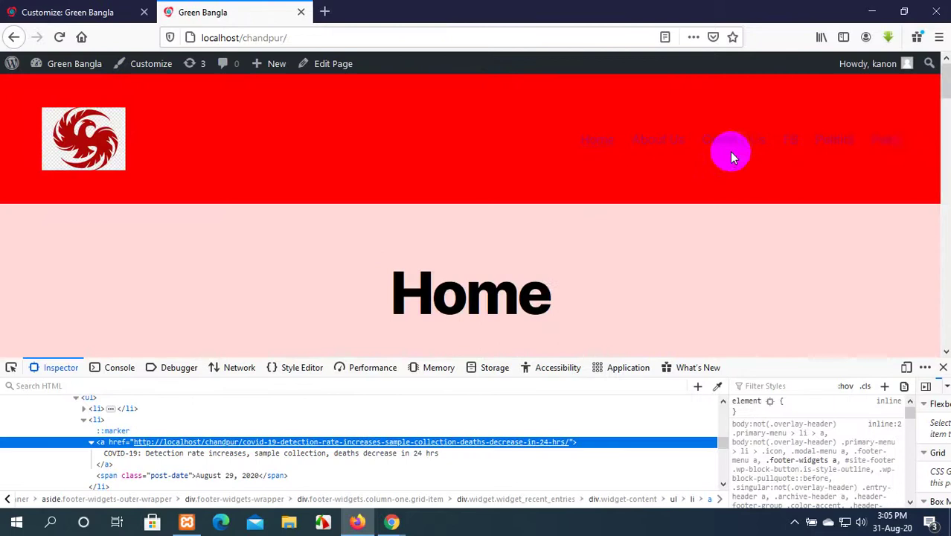
Open the Blog page and inspect the markup around a post's Edit link.
{"action": "left_click", "coordinate": [884, 142]}
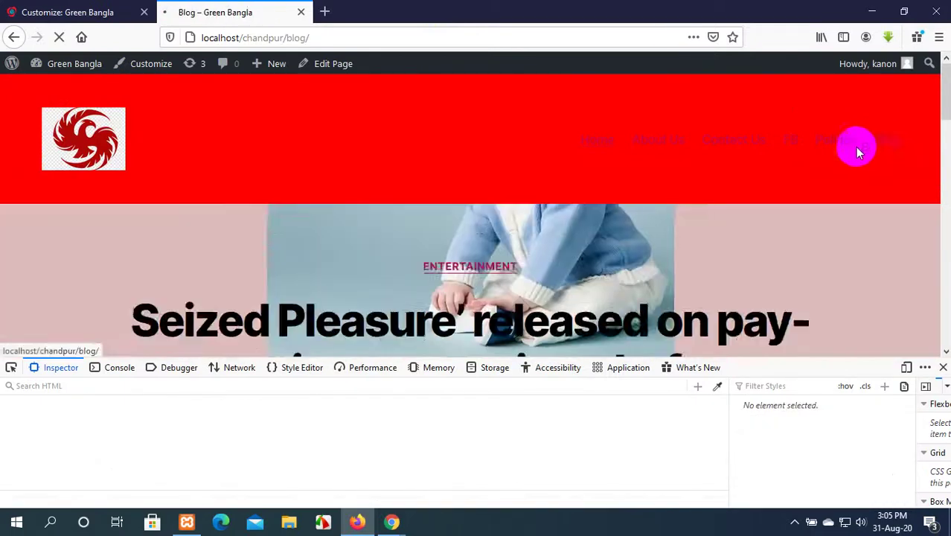
{"action": "scroll", "coordinate": [276, 246], "scroll_direction": "down", "scroll_amount": 10}
{"action": "scroll", "coordinate": [276, 240], "scroll_direction": "down", "scroll_amount": 5}
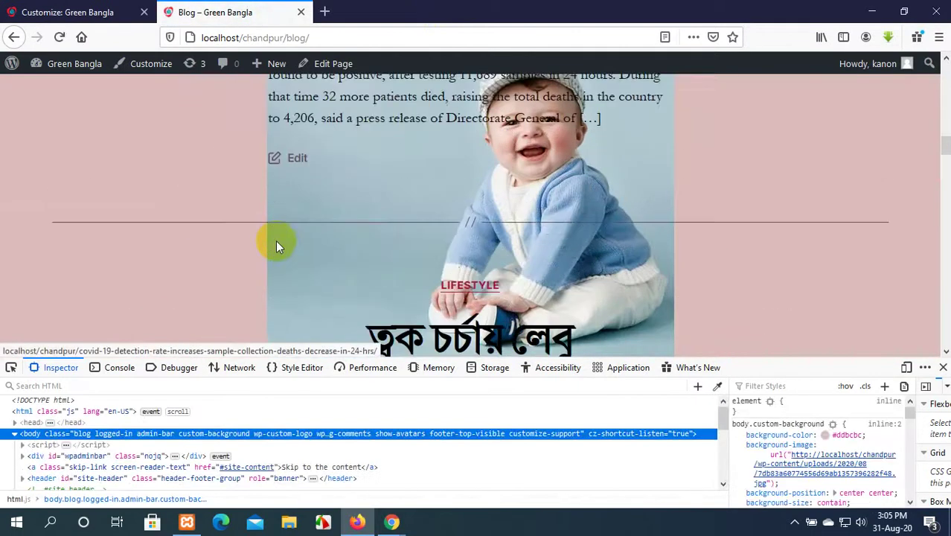
{"action": "scroll", "coordinate": [275, 240], "scroll_direction": "up", "scroll_amount": 3}
{"action": "scroll", "coordinate": [332, 261], "scroll_direction": "up", "scroll_amount": 3}
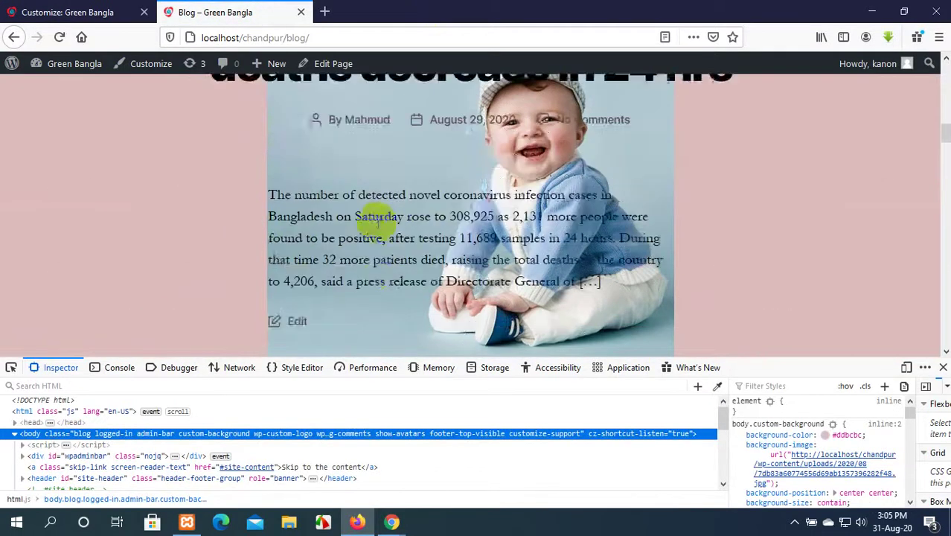
{"action": "scroll", "coordinate": [378, 212], "scroll_direction": "down", "scroll_amount": 4}
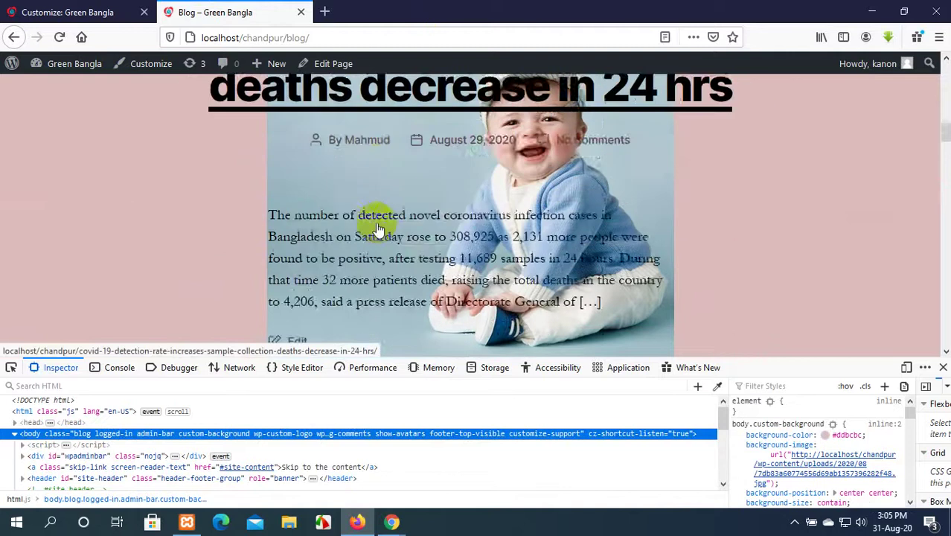
{"action": "right_click", "coordinate": [129, 182]}
{"action": "left_click", "coordinate": [222, 350]}
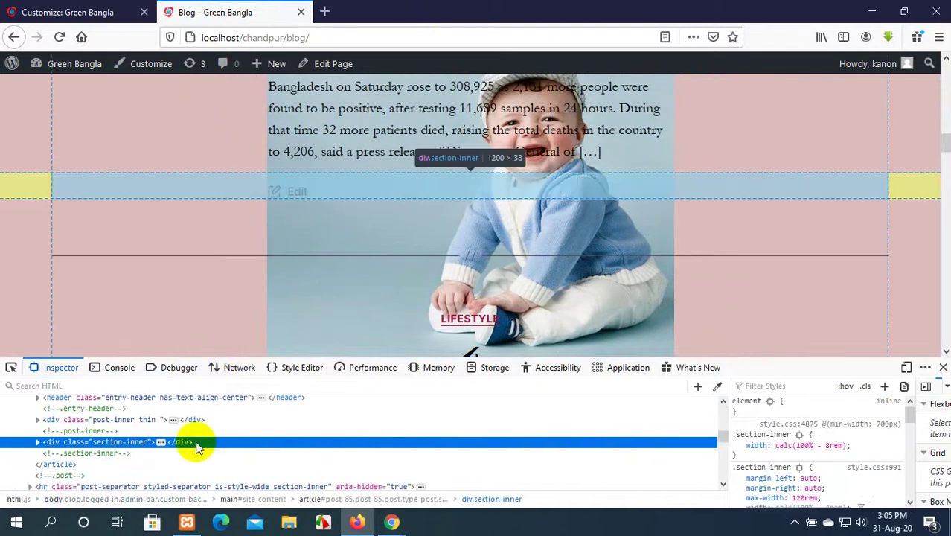
Inspect the markup of the post's category label and the COVID-19 post title.
{"action": "scroll", "coordinate": [142, 310], "scroll_direction": "up", "scroll_amount": 1}
{"action": "scroll", "coordinate": [141, 310], "scroll_direction": "up", "scroll_amount": 2}
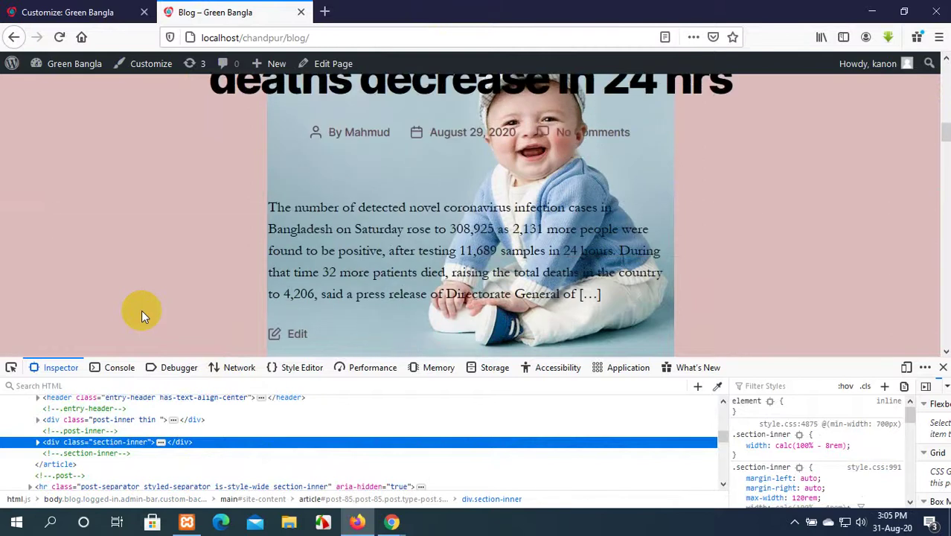
{"action": "scroll", "coordinate": [141, 310], "scroll_direction": "down", "scroll_amount": 4}
{"action": "right_click", "coordinate": [320, 214]}
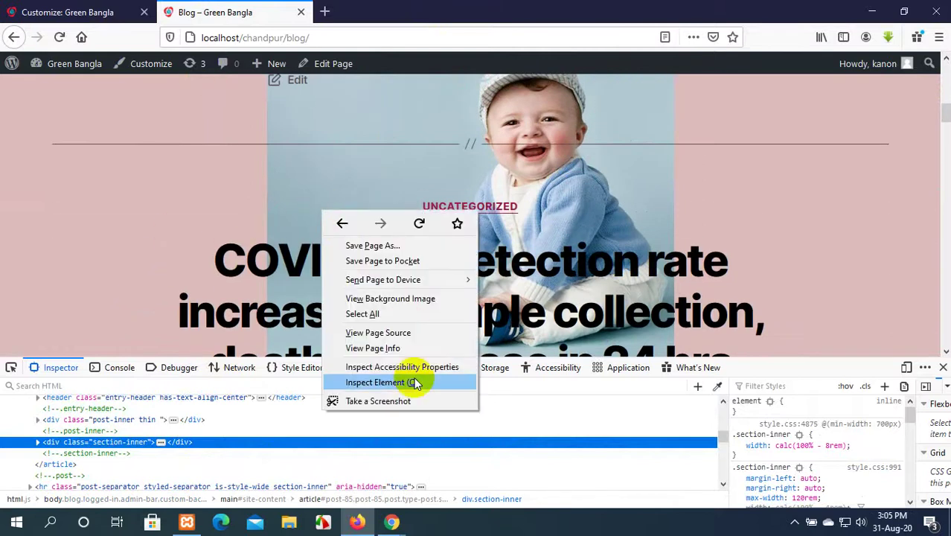
{"action": "left_click", "coordinate": [417, 383]}
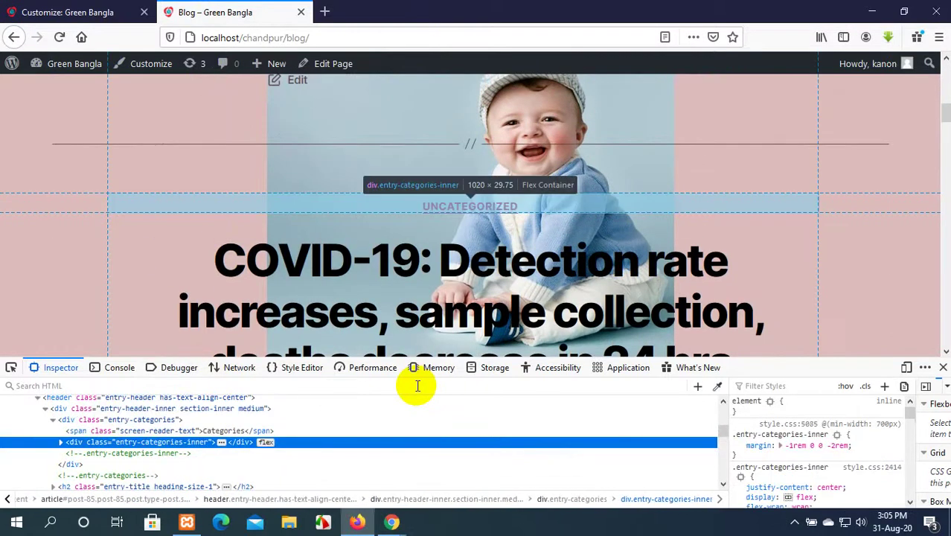
{"action": "right_click", "coordinate": [193, 272]}
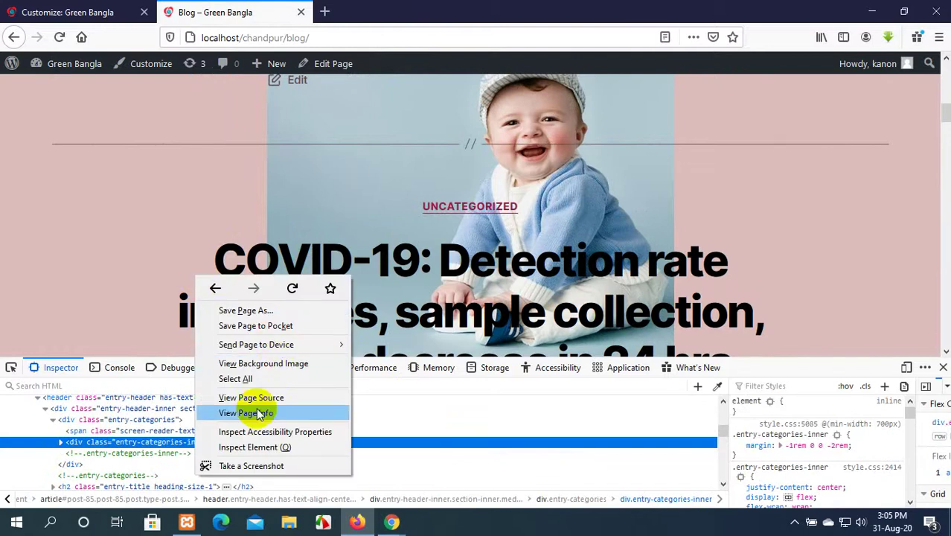
{"action": "left_click", "coordinate": [251, 447]}
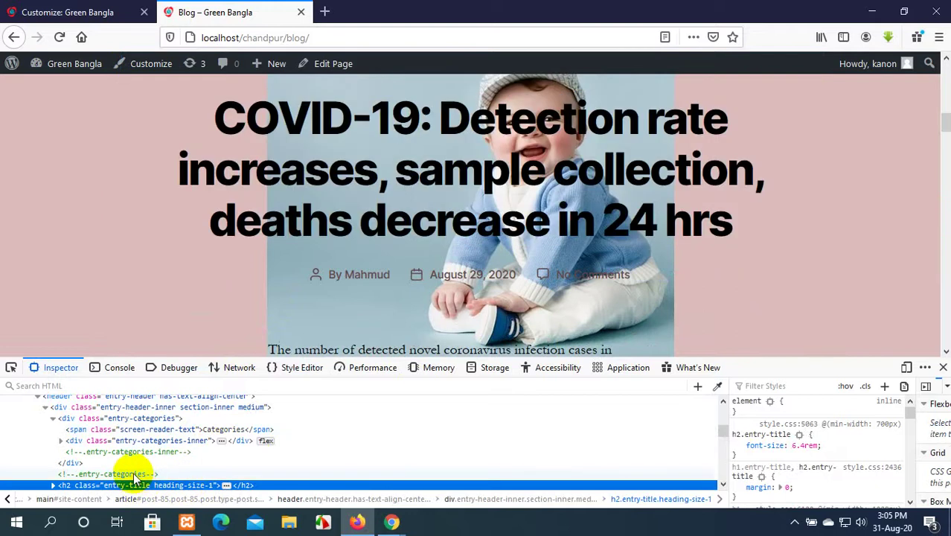
Inspect the post excerpt's body section and select its 'post-inner thin' class name.
{"action": "scroll", "coordinate": [74, 469], "scroll_direction": "down", "scroll_amount": 2}
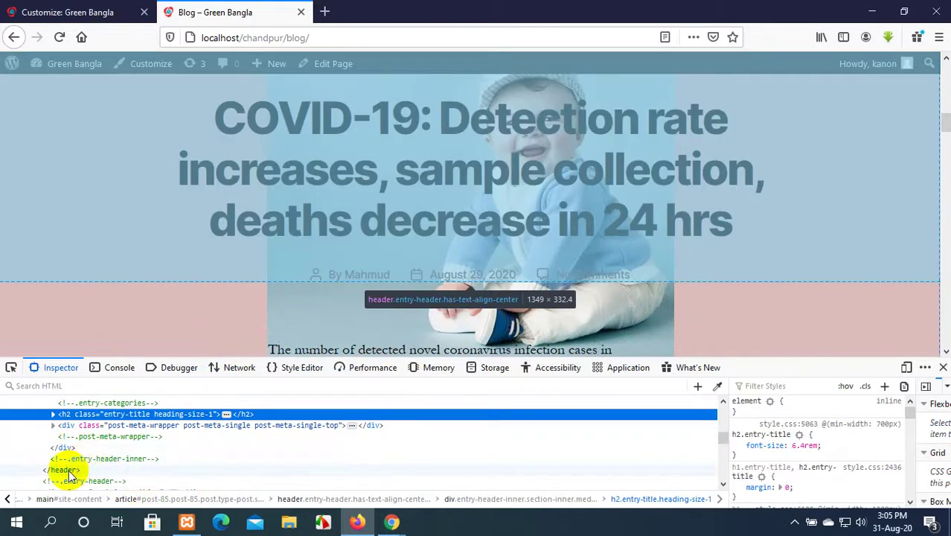
{"action": "scroll", "coordinate": [69, 473], "scroll_direction": "down", "scroll_amount": 2}
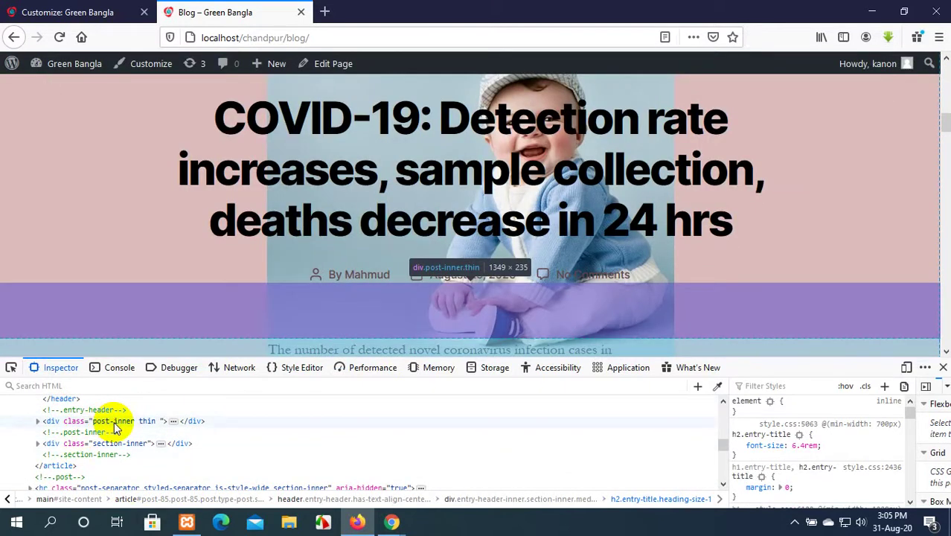
{"action": "scroll", "coordinate": [111, 428], "scroll_direction": "up", "scroll_amount": 4}
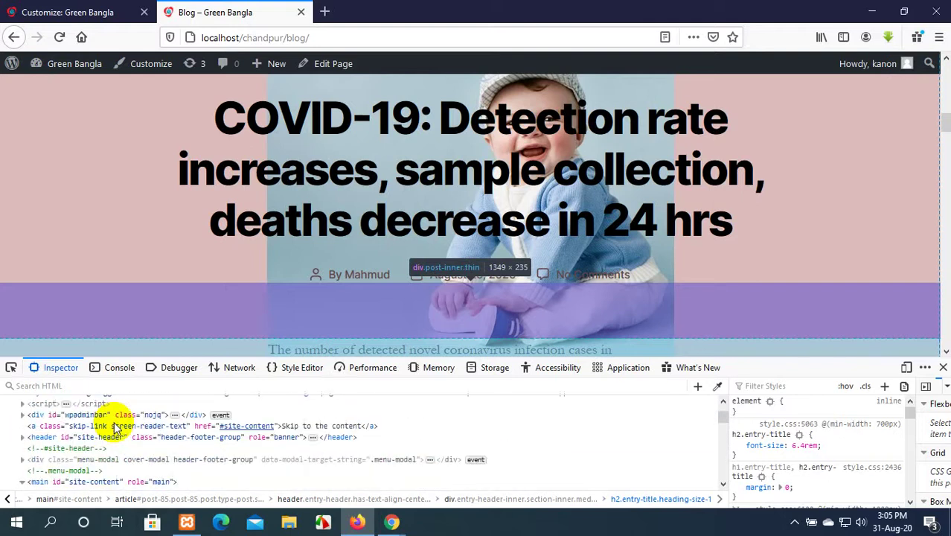
{"action": "scroll", "coordinate": [797, 175], "scroll_direction": "up", "scroll_amount": 1}
{"action": "scroll", "coordinate": [797, 175], "scroll_direction": "up", "scroll_amount": 3}
{"action": "scroll", "coordinate": [796, 175], "scroll_direction": "down", "scroll_amount": 10}
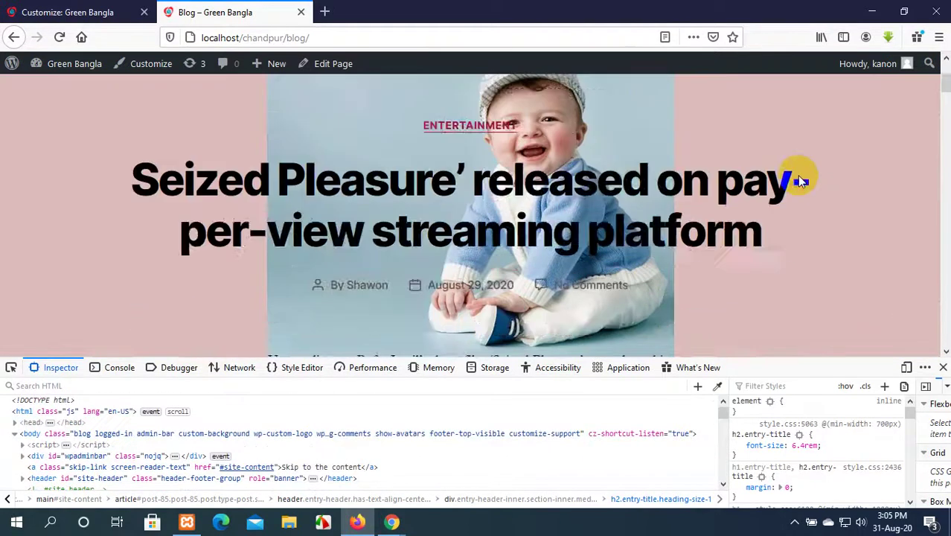
{"action": "scroll", "coordinate": [582, 154], "scroll_direction": "up", "scroll_amount": 3}
{"action": "scroll", "coordinate": [582, 154], "scroll_direction": "up", "scroll_amount": 1}
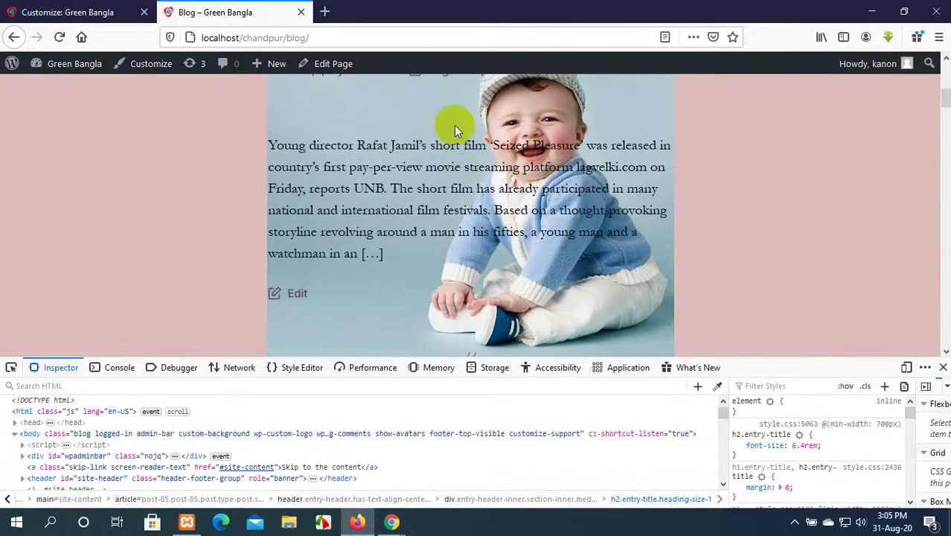
{"action": "right_click", "coordinate": [457, 117]}
{"action": "left_click", "coordinate": [524, 287]}
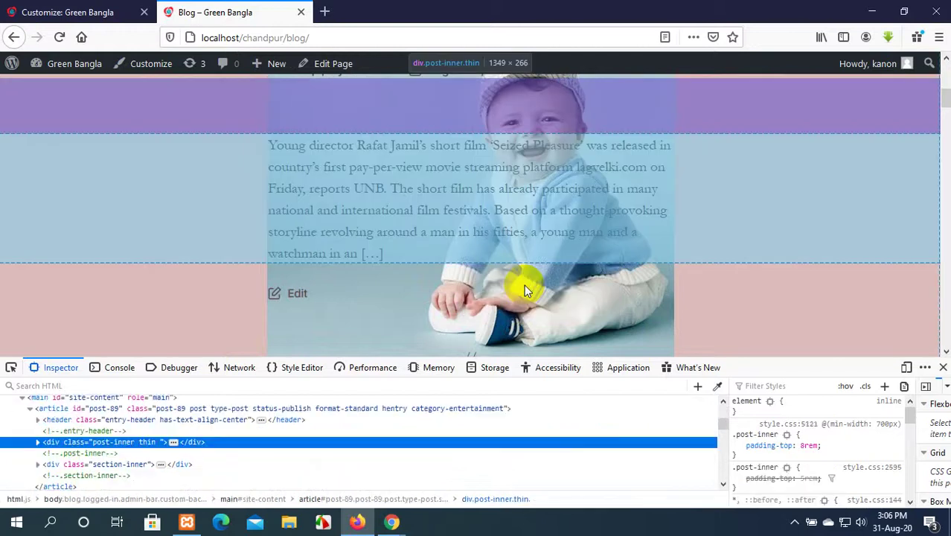
{"action": "double_click", "coordinate": [127, 443]}
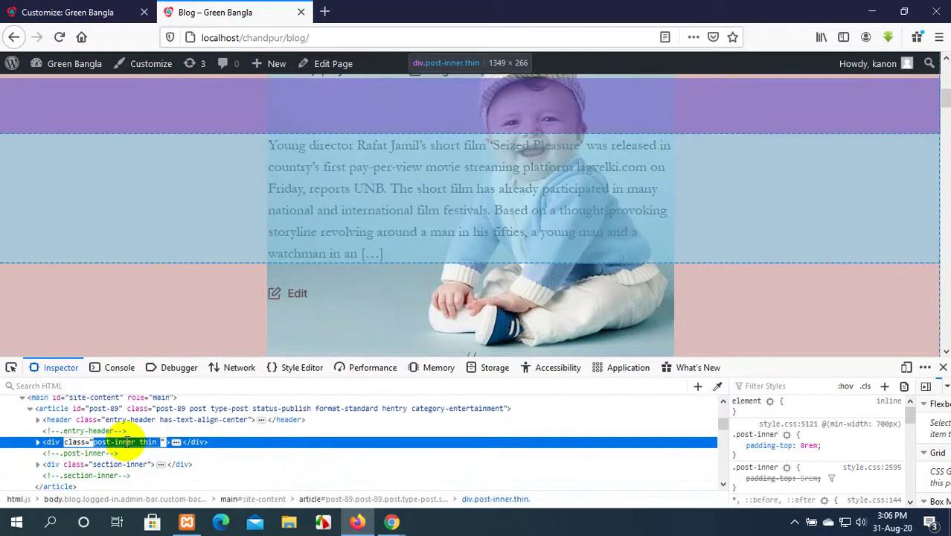
Add a '.post-inner thin' rule with background-color:blue; below the existing Additional CSS.
{"action": "left_click", "coordinate": [71, 12]}
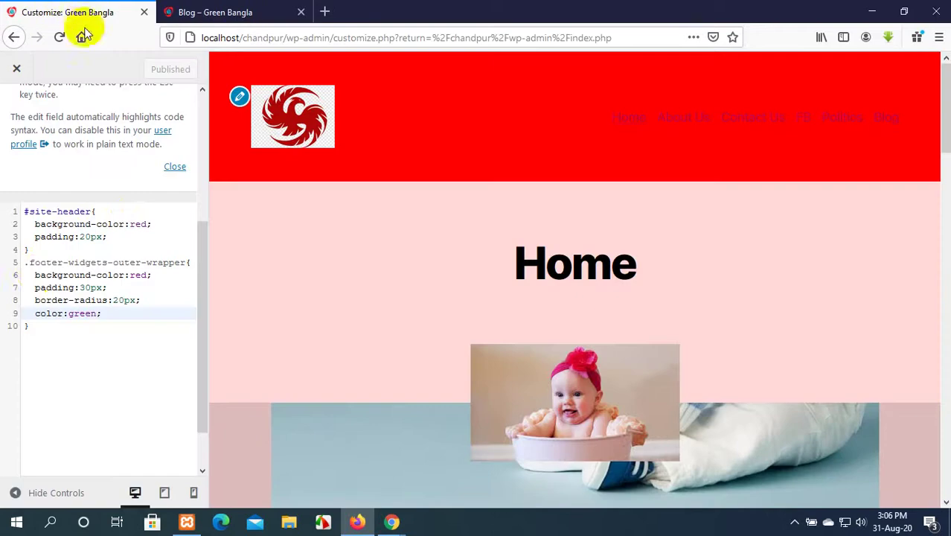
{"action": "left_click", "coordinate": [35, 326]}
{"action": "key", "text": "Return"}
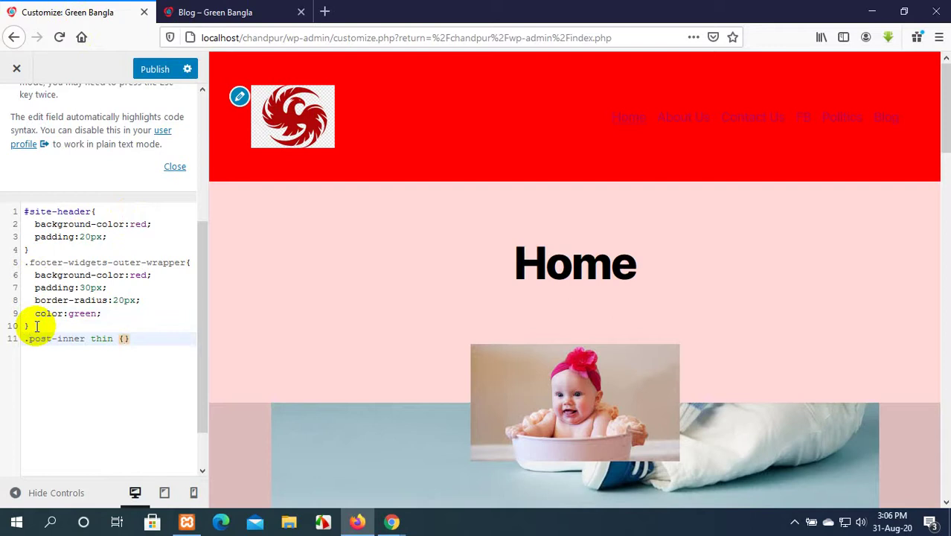
{"action": "type", "text": ".post-inner thin {"}
{"action": "key", "text": "Return"}
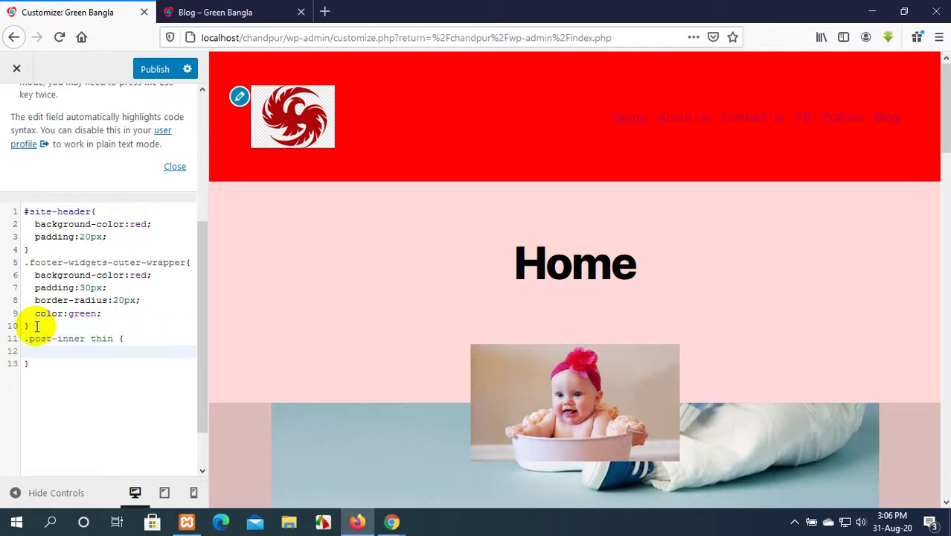
{"action": "type", "text": "back"}
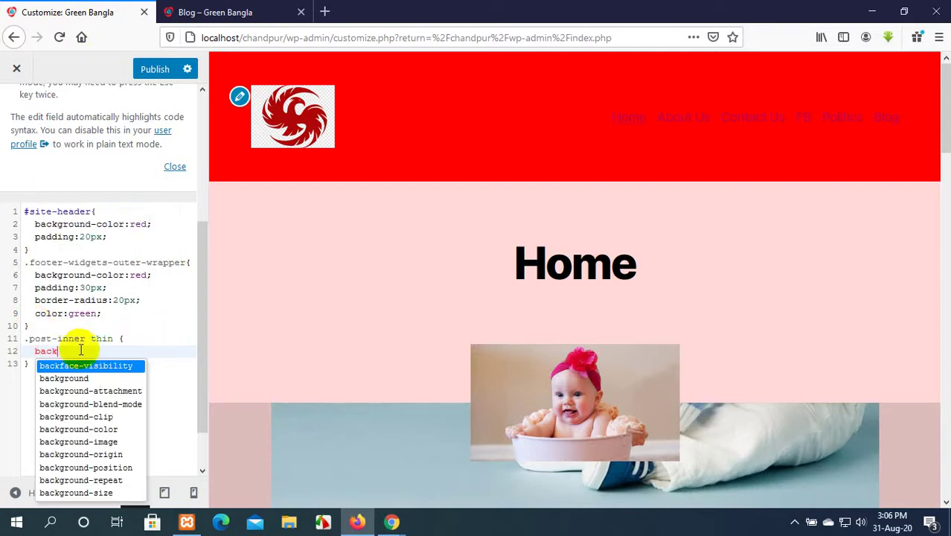
{"action": "left_click", "coordinate": [109, 429]}
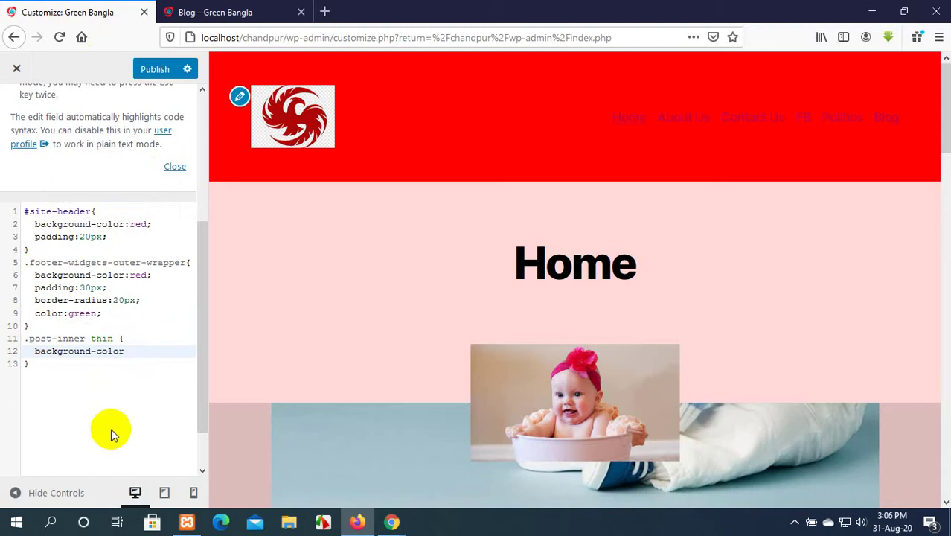
{"action": "type", "text": ":"}
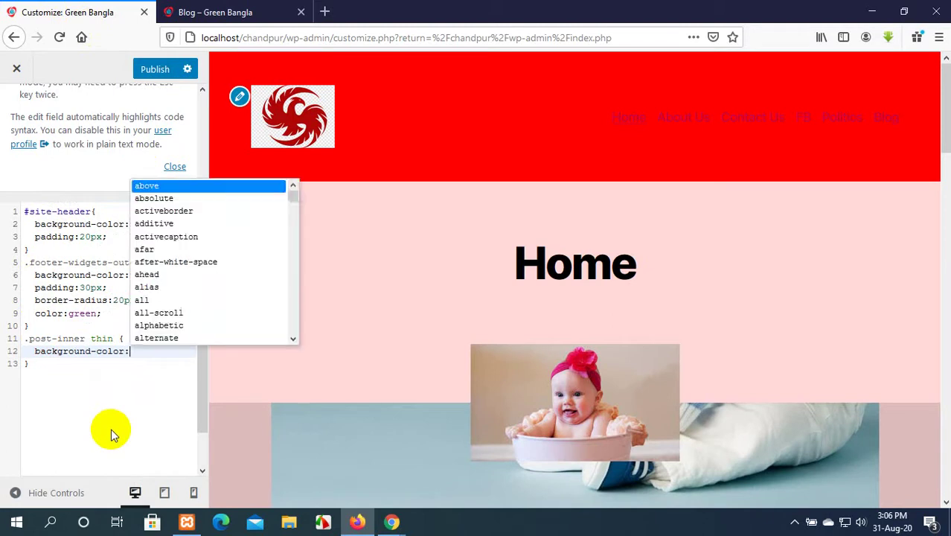
{"action": "type", "text": "blue"}
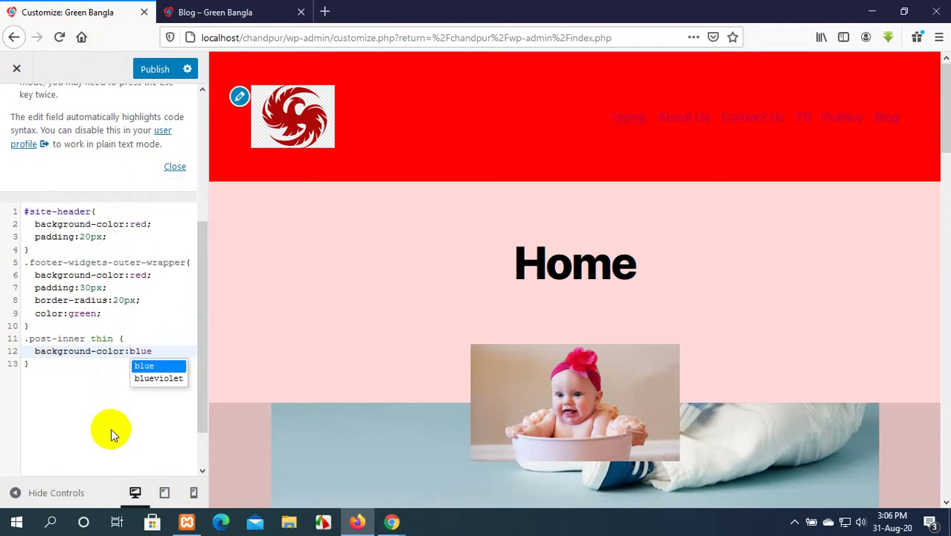
{"action": "type", "text": ";"}
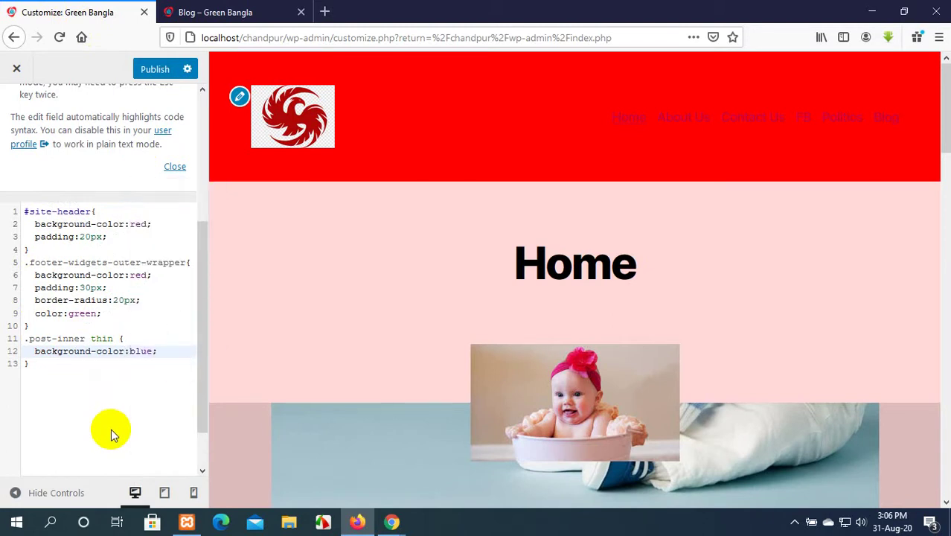
Review the updated CSS and publish the blue post background.
{"action": "scroll", "coordinate": [539, 376], "scroll_direction": "down", "scroll_amount": 5}
{"action": "scroll", "coordinate": [534, 386], "scroll_direction": "down", "scroll_amount": 3}
{"action": "scroll", "coordinate": [529, 397], "scroll_direction": "up", "scroll_amount": 10}
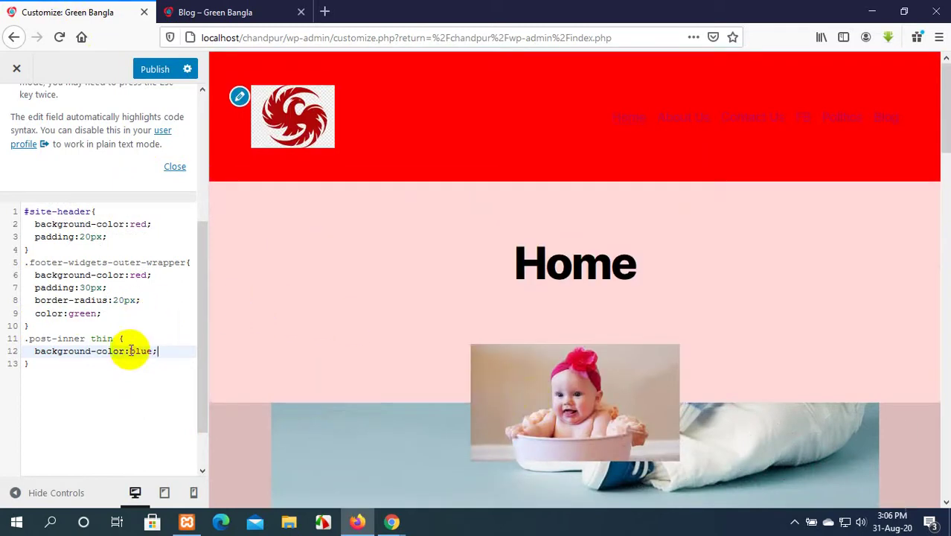
{"action": "left_click", "coordinate": [153, 69]}
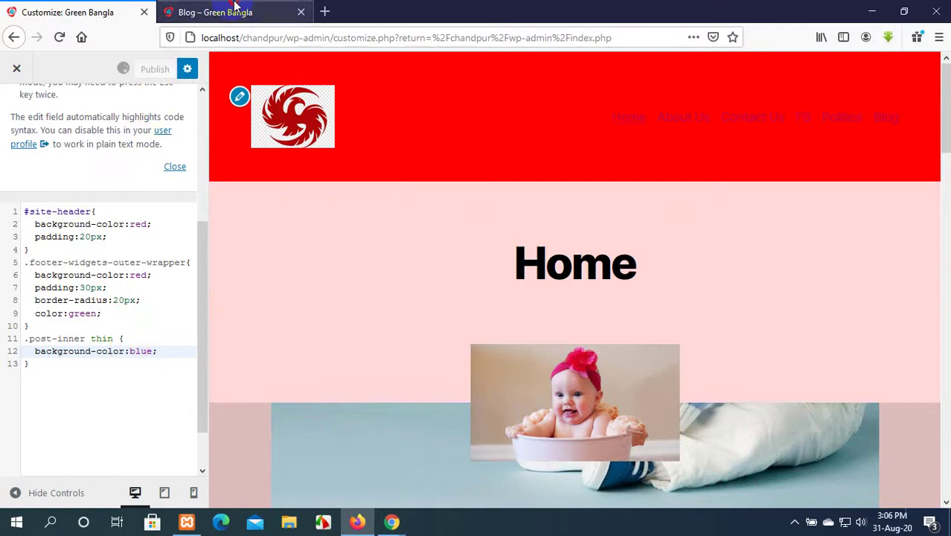
Reload the Blog page and scroll through it to check the current post styling.
{"action": "left_click", "coordinate": [235, 9]}
{"action": "left_click", "coordinate": [74, 15]}
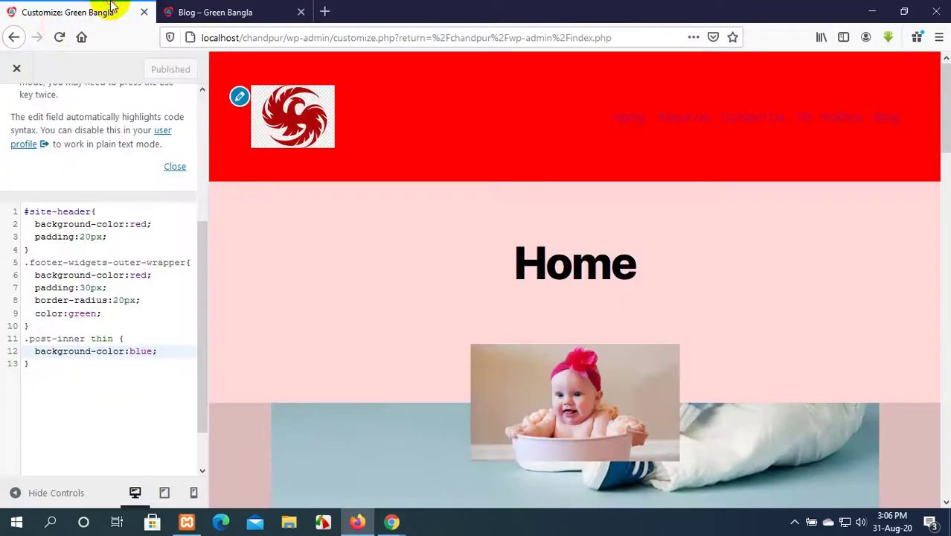
{"action": "left_click", "coordinate": [207, 12]}
{"action": "left_click", "coordinate": [60, 36]}
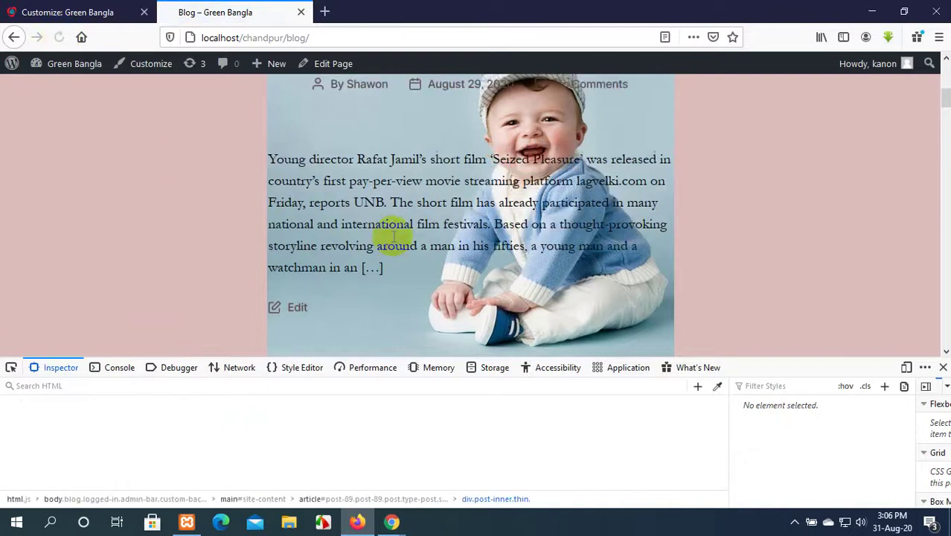
{"action": "scroll", "coordinate": [392, 235], "scroll_direction": "down", "scroll_amount": 10}
{"action": "scroll", "coordinate": [392, 236], "scroll_direction": "up", "scroll_amount": 5}
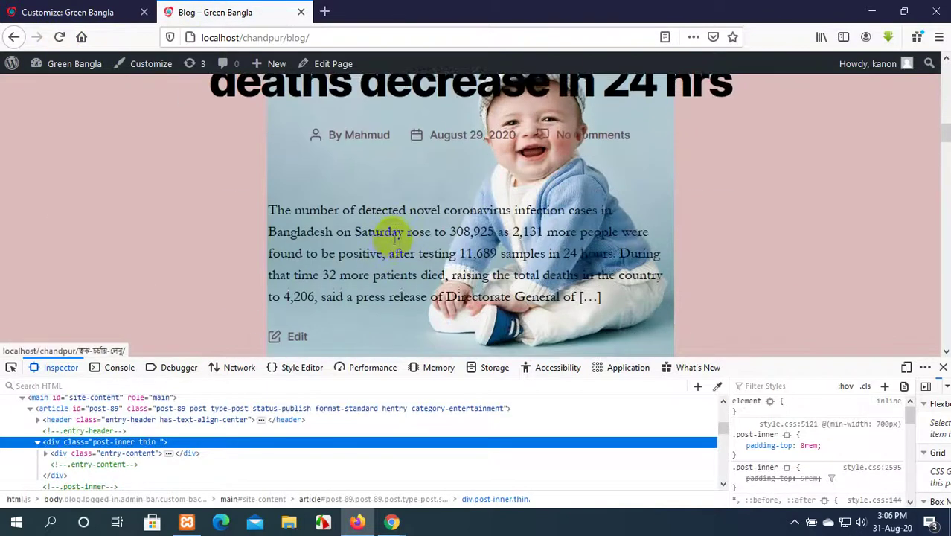
{"action": "scroll", "coordinate": [393, 236], "scroll_direction": "down", "scroll_amount": 10}
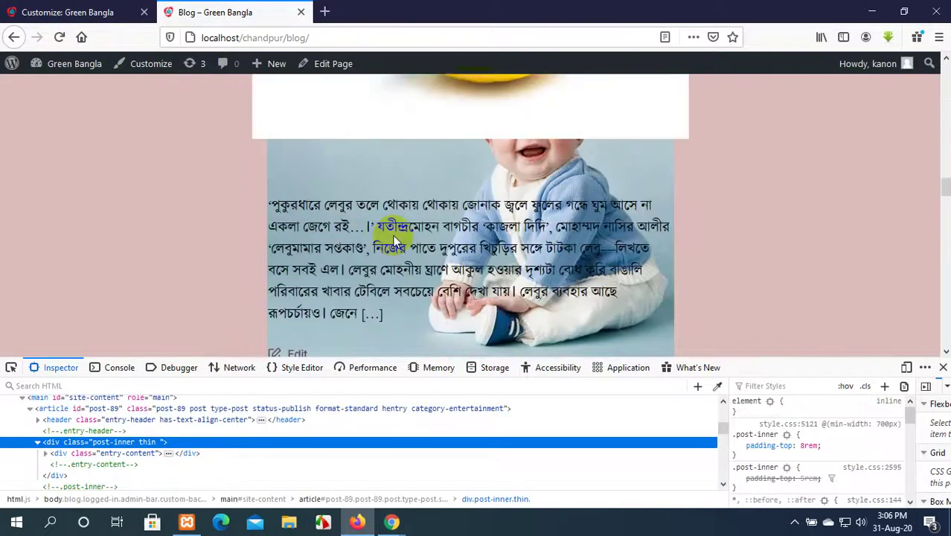
{"action": "scroll", "coordinate": [501, 187], "scroll_direction": "down", "scroll_amount": 5}
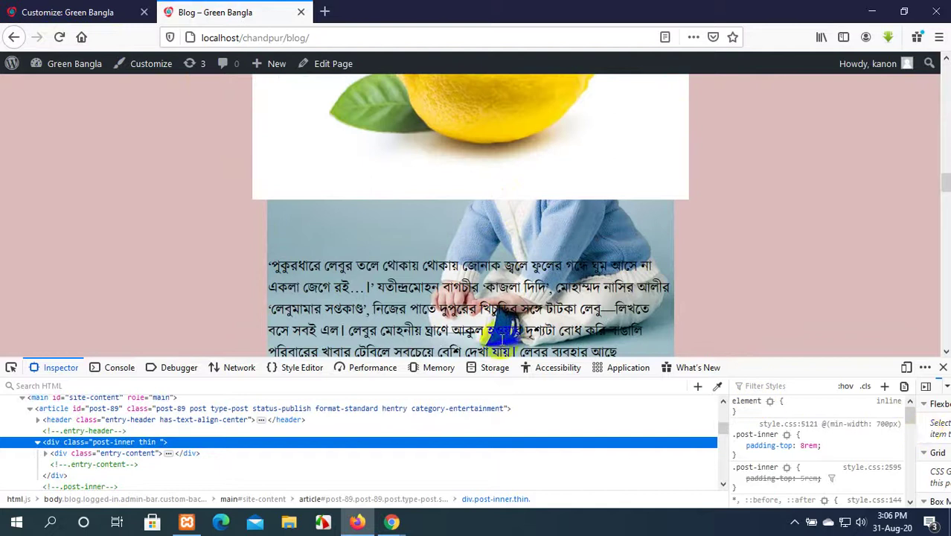
Delete the whole .post-inner thin rule from Additional CSS and review the Blog page again.
{"action": "left_click", "coordinate": [61, 11]}
{"action": "left_click_drag", "start_coordinate": [30, 364], "coordinate": [23, 340]}
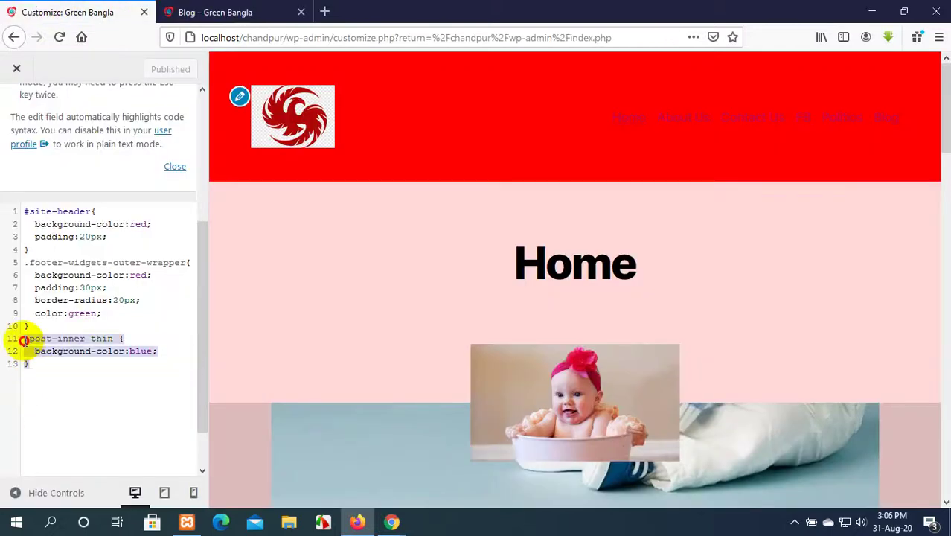
{"action": "key", "text": "BackSpace"}
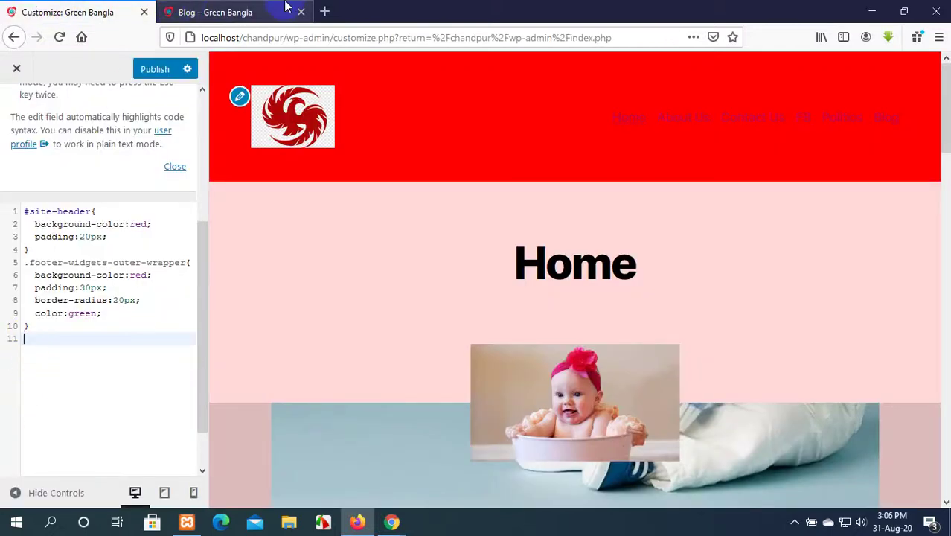
{"action": "left_click", "coordinate": [255, 9]}
{"action": "scroll", "coordinate": [317, 316], "scroll_direction": "up", "scroll_amount": 10}
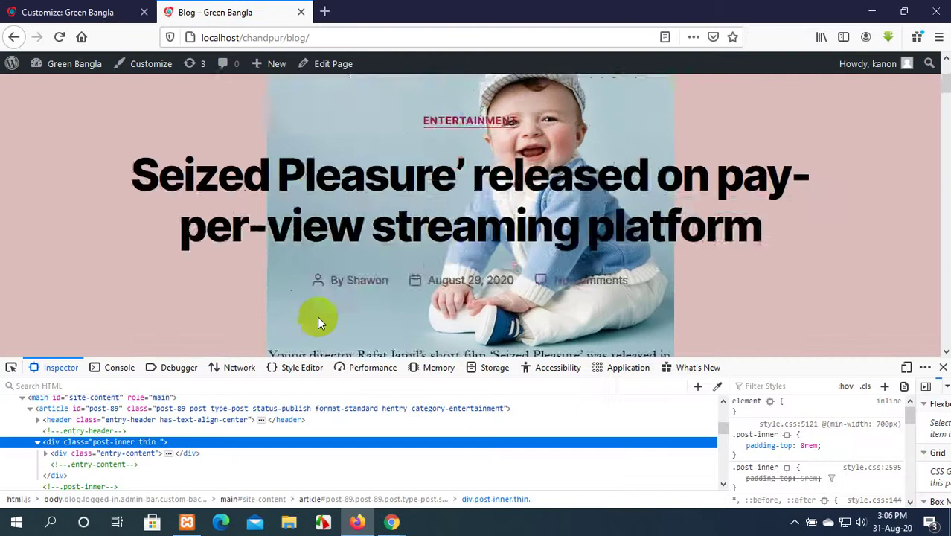
{"action": "scroll", "coordinate": [317, 316], "scroll_direction": "down", "scroll_amount": 8}
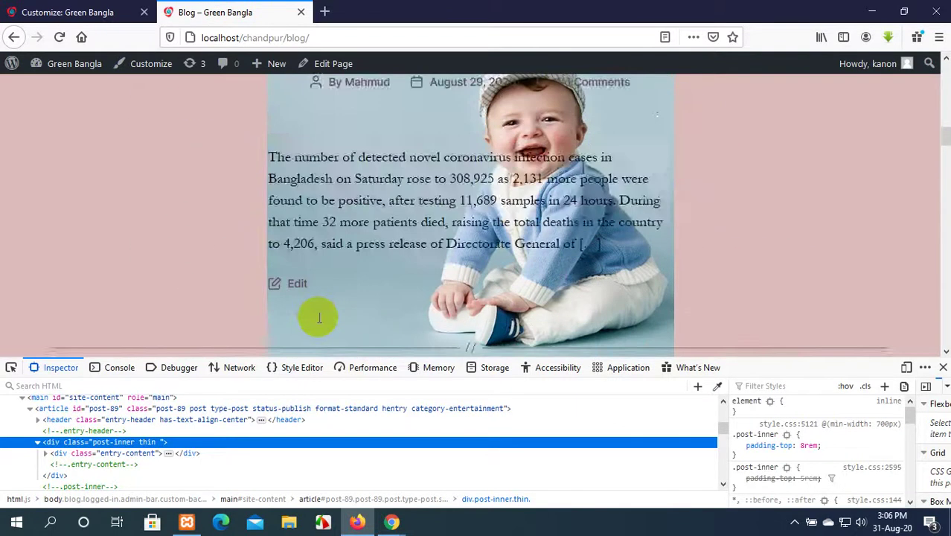
{"action": "scroll", "coordinate": [318, 317], "scroll_direction": "down", "scroll_amount": 10}
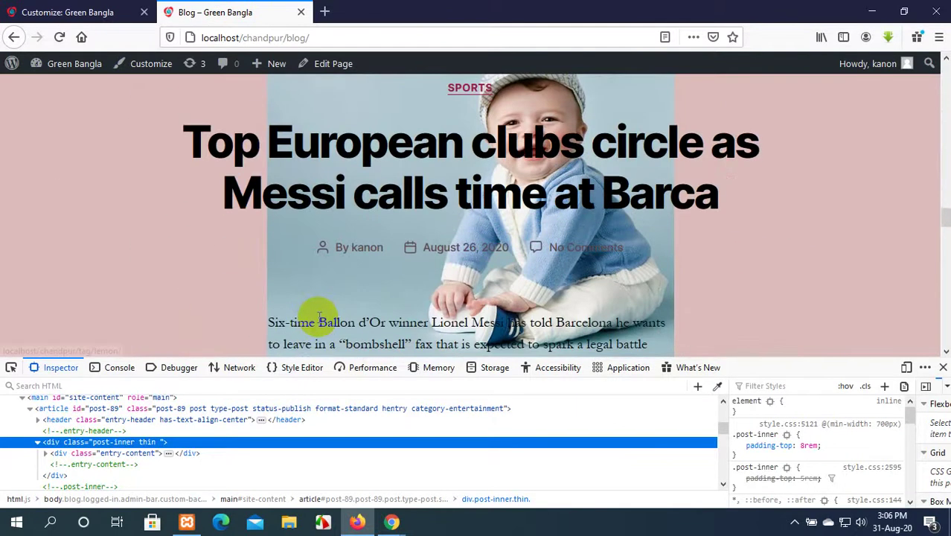
Inspect the post to find the main content area's site-content id, then return to the Customizer.
{"action": "right_click", "coordinate": [407, 253]}
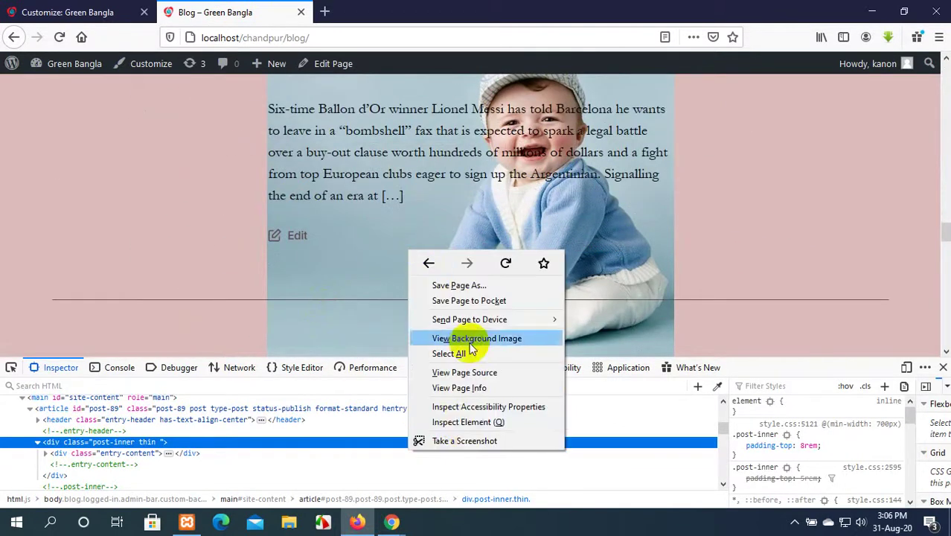
{"action": "left_click", "coordinate": [460, 419]}
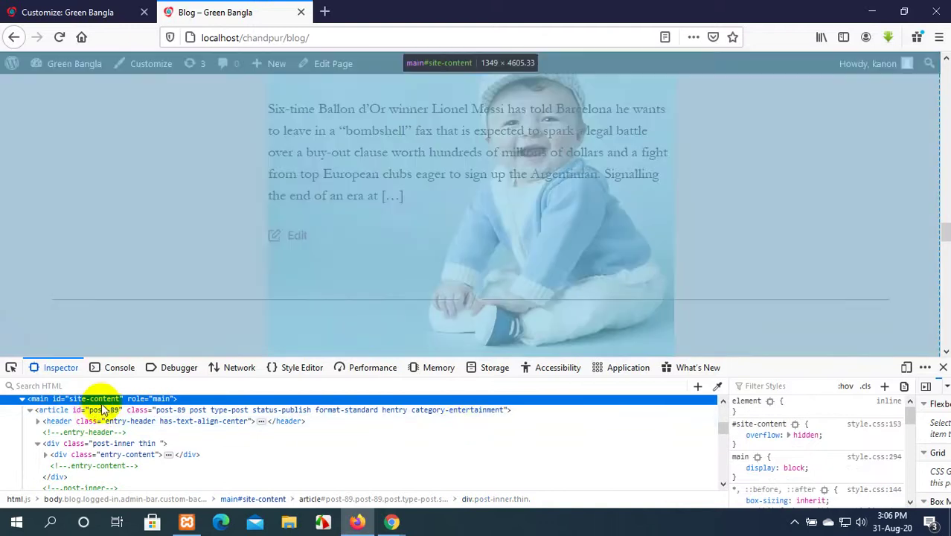
{"action": "double_click", "coordinate": [104, 402]}
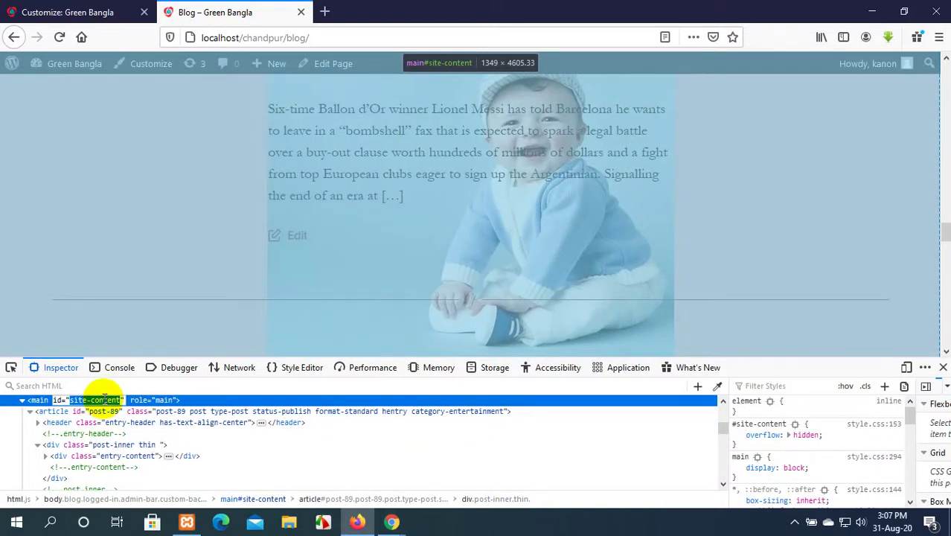
{"action": "left_click", "coordinate": [71, 13]}
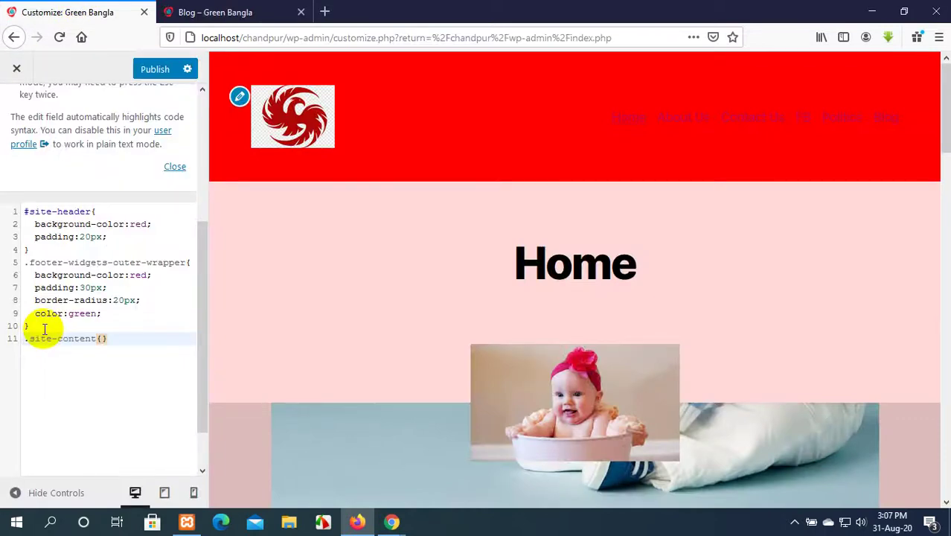
Add background-color:blue; inside the .site-content rule and publish the CSS.
{"action": "key", "text": "Return"}
{"action": "type", "text": "back"}
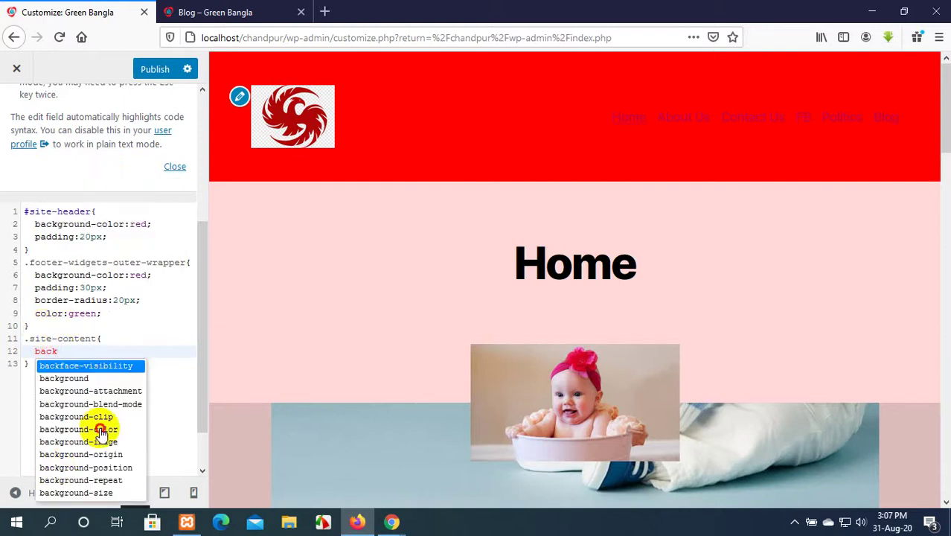
{"action": "left_click", "coordinate": [100, 428]}
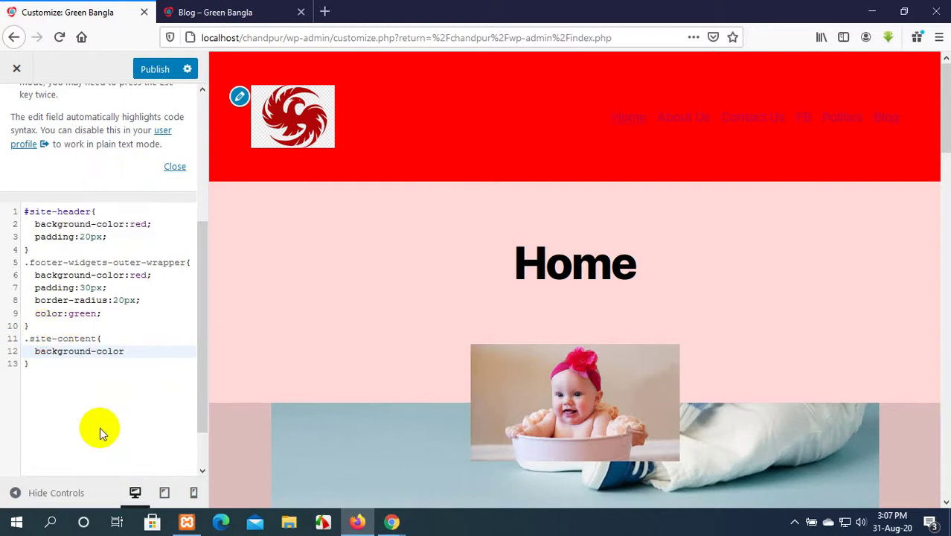
{"action": "type", "text": ":blue"}
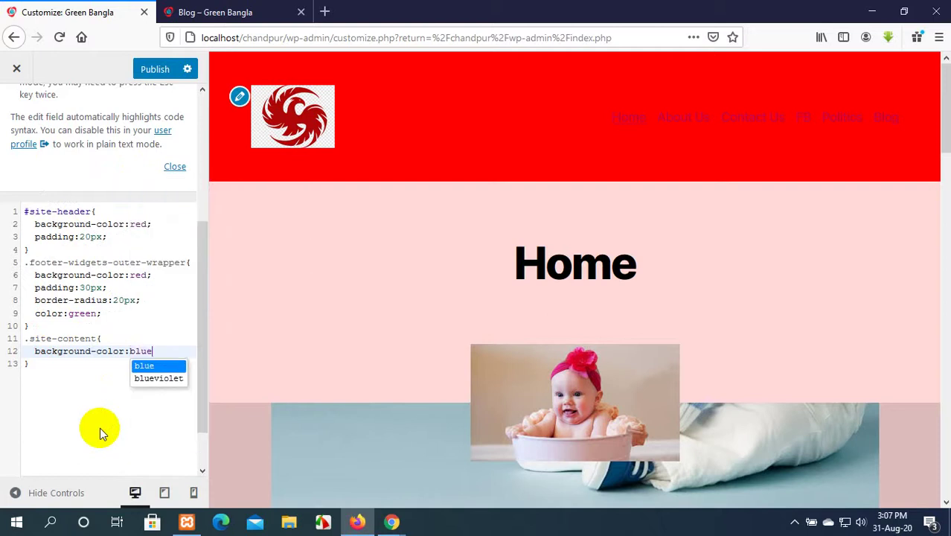
{"action": "type", "text": ";"}
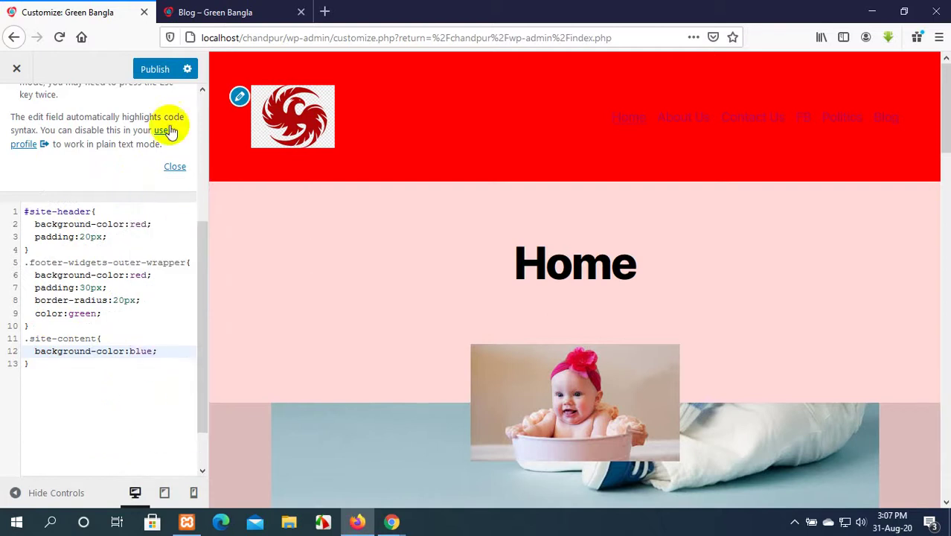
{"action": "left_click", "coordinate": [154, 70]}
Reload the Blog page to check the blue background and inspect the site-header element.
{"action": "left_click", "coordinate": [212, 11]}
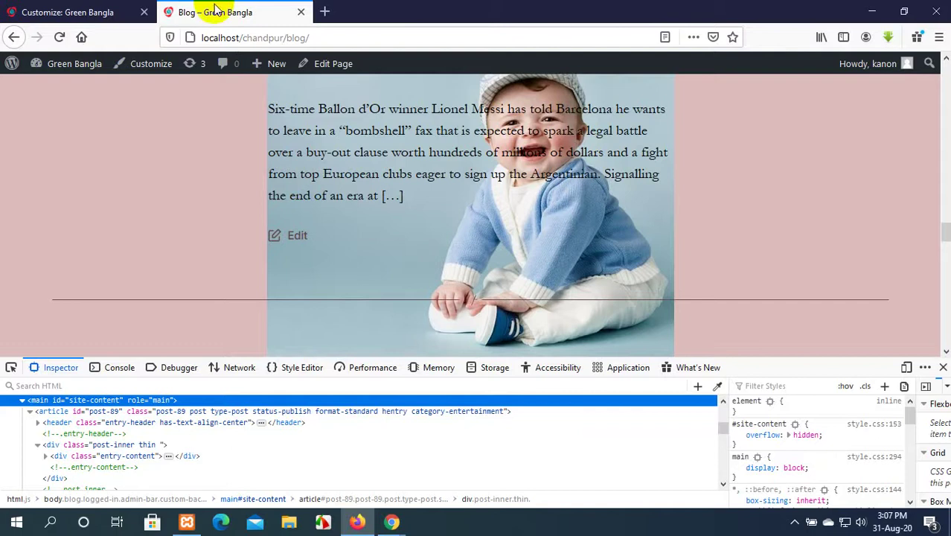
{"action": "left_click", "coordinate": [59, 39]}
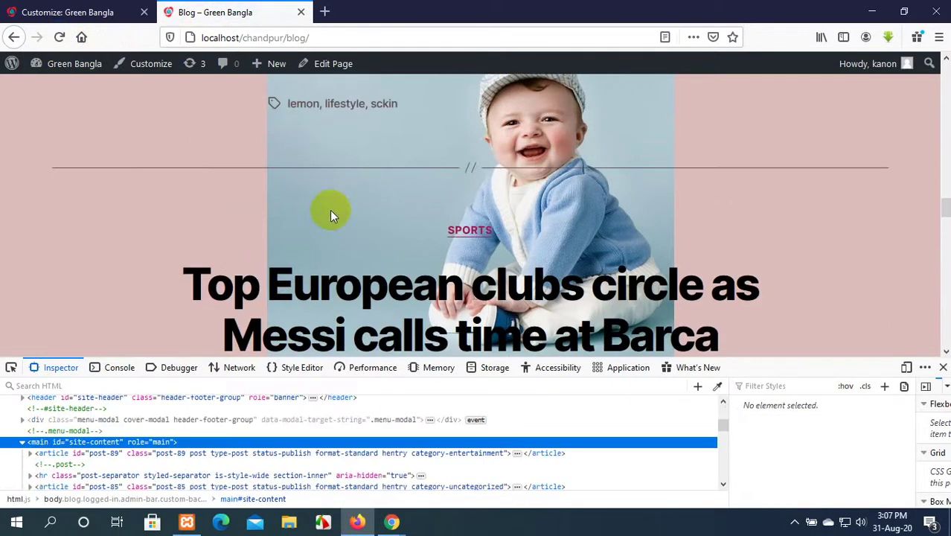
{"action": "scroll", "coordinate": [331, 210], "scroll_direction": "down", "scroll_amount": 10}
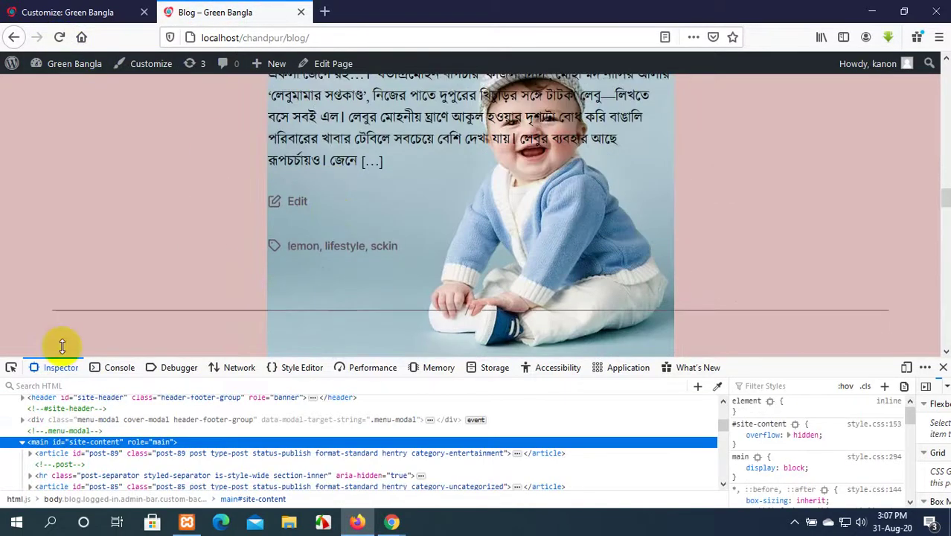
{"action": "left_click", "coordinate": [108, 398]}
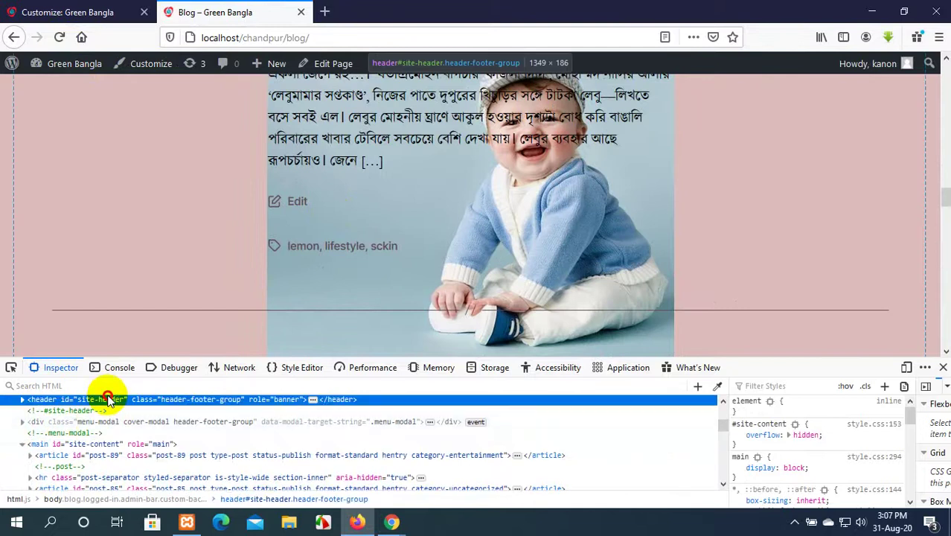
{"action": "key", "text": "F5"}
Examine the footer-nav-widgets-wrapper element in the Inspector, then close the developer tools.
{"action": "scroll", "coordinate": [287, 238], "scroll_direction": "down", "scroll_amount": 5}
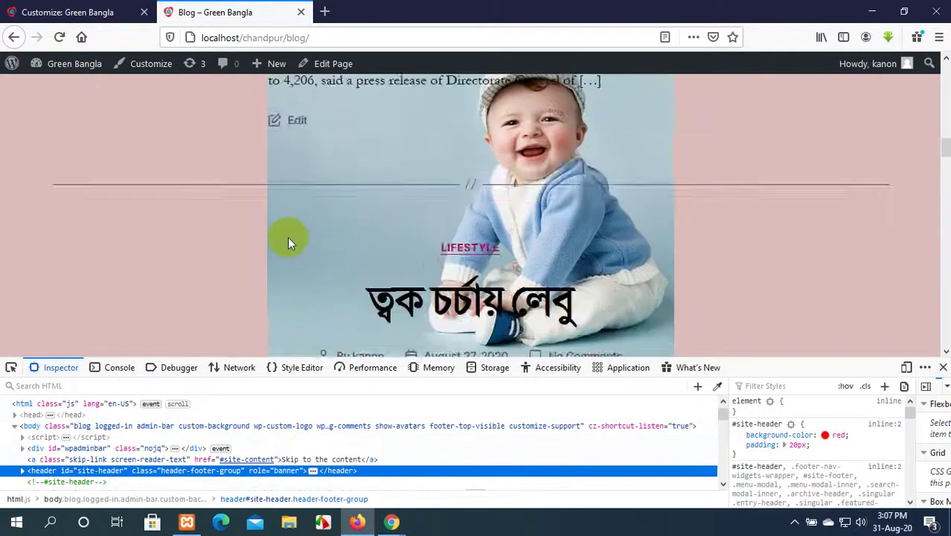
{"action": "scroll", "coordinate": [287, 237], "scroll_direction": "up", "scroll_amount": 3}
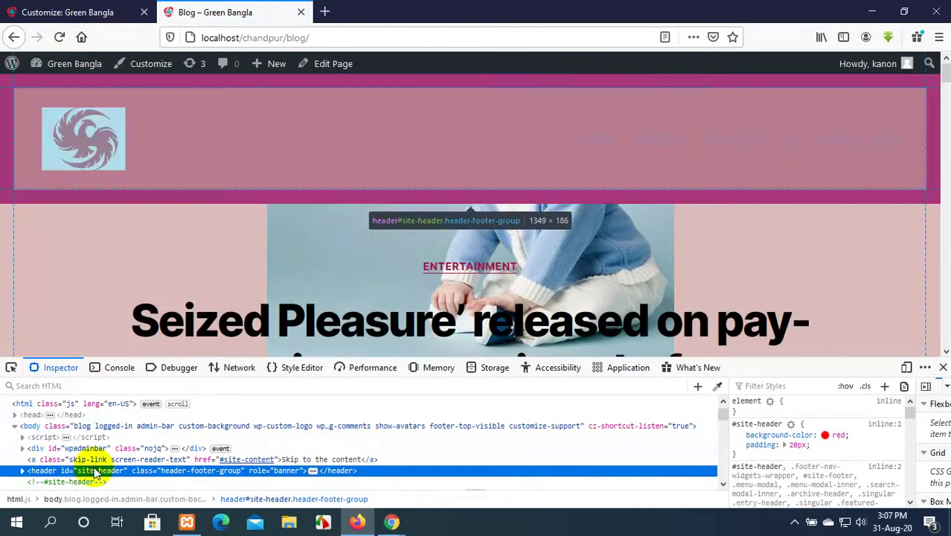
{"action": "scroll", "coordinate": [95, 476], "scroll_direction": "down", "scroll_amount": 4}
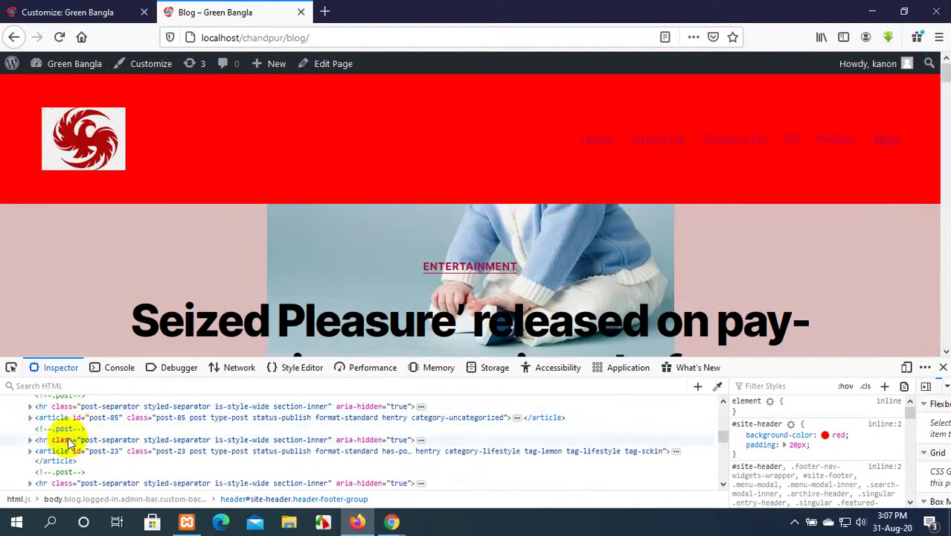
{"action": "scroll", "coordinate": [68, 443], "scroll_direction": "down", "scroll_amount": 4}
{"action": "scroll", "coordinate": [69, 442], "scroll_direction": "down", "scroll_amount": 4}
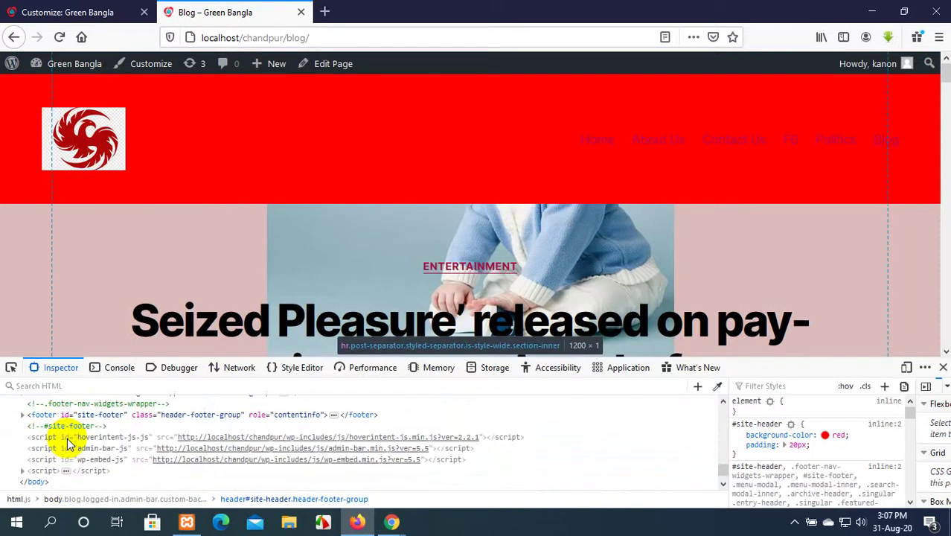
{"action": "scroll", "coordinate": [66, 421], "scroll_direction": "up", "scroll_amount": 1}
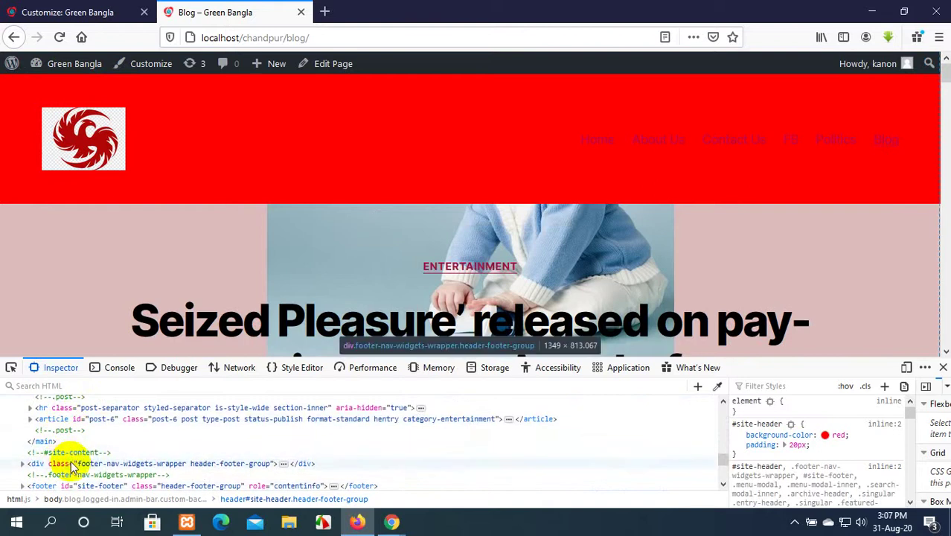
{"action": "left_click", "coordinate": [112, 465]}
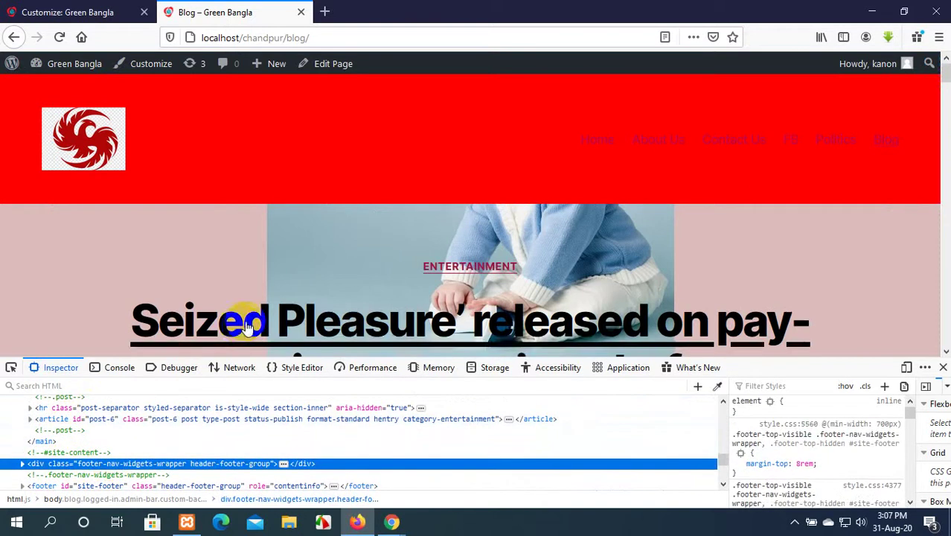
{"action": "scroll", "coordinate": [245, 316], "scroll_direction": "down", "scroll_amount": 10}
{"action": "scroll", "coordinate": [160, 446], "scroll_direction": "down", "scroll_amount": 3}
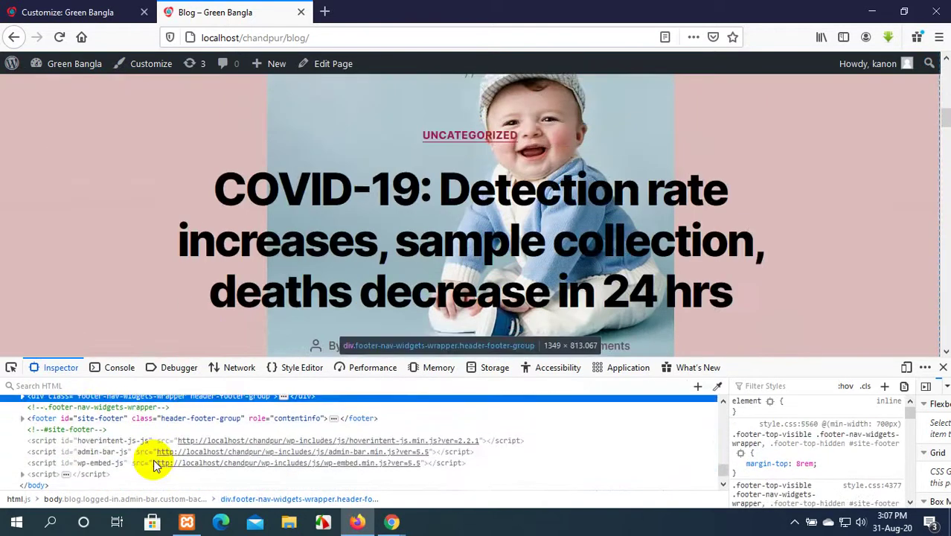
{"action": "scroll", "coordinate": [335, 169], "scroll_direction": "down", "scroll_amount": 5}
{"action": "scroll", "coordinate": [335, 169], "scroll_direction": "up", "scroll_amount": 5}
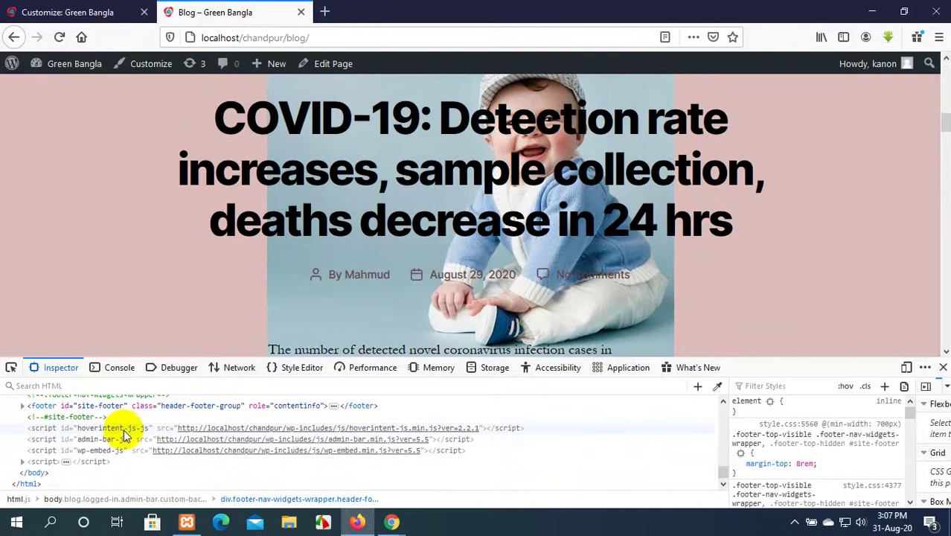
{"action": "scroll", "coordinate": [125, 439], "scroll_direction": "up", "scroll_amount": 5}
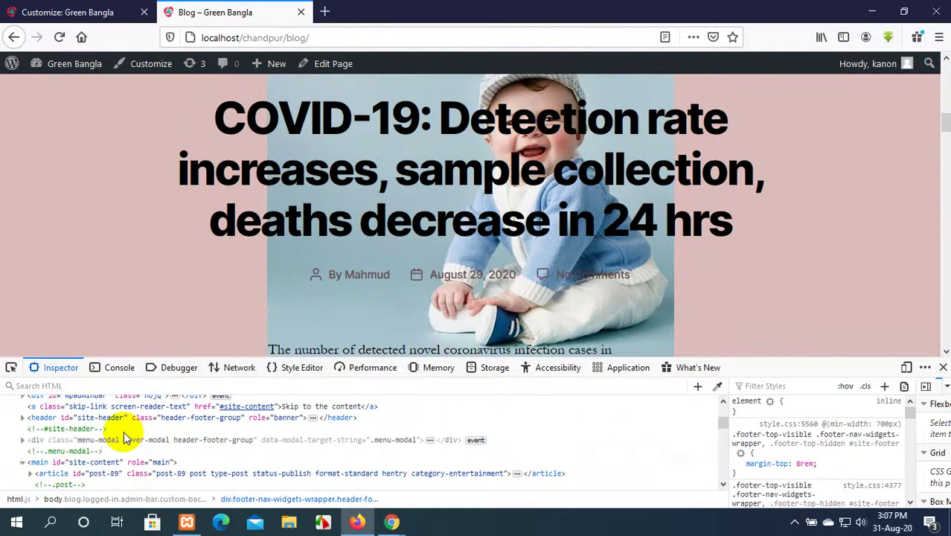
{"action": "left_click", "coordinate": [943, 370]}
{"action": "scroll", "coordinate": [448, 341], "scroll_direction": "up", "scroll_amount": 10}
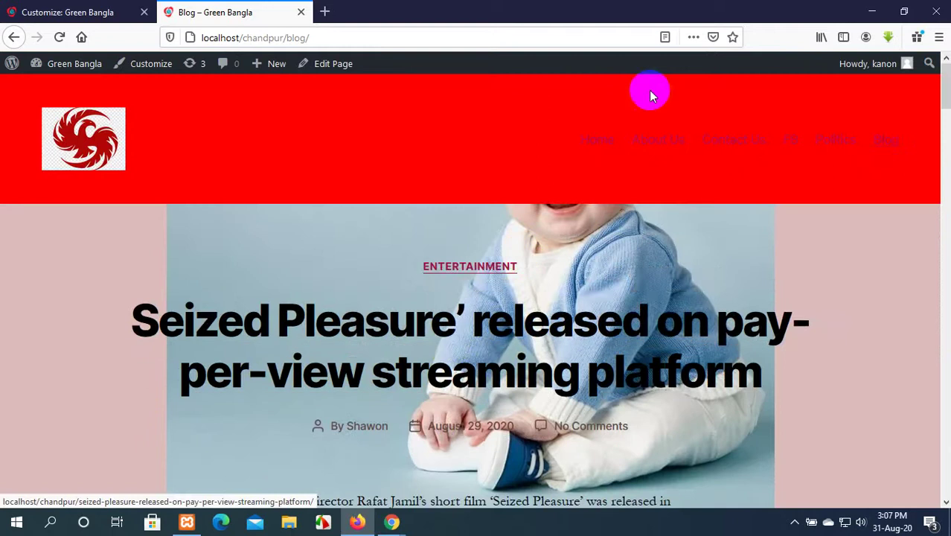
Inspect the About Us page's Our Mission text to pick out its entry-content class, then return to the Customizer.
{"action": "left_click", "coordinate": [662, 142]}
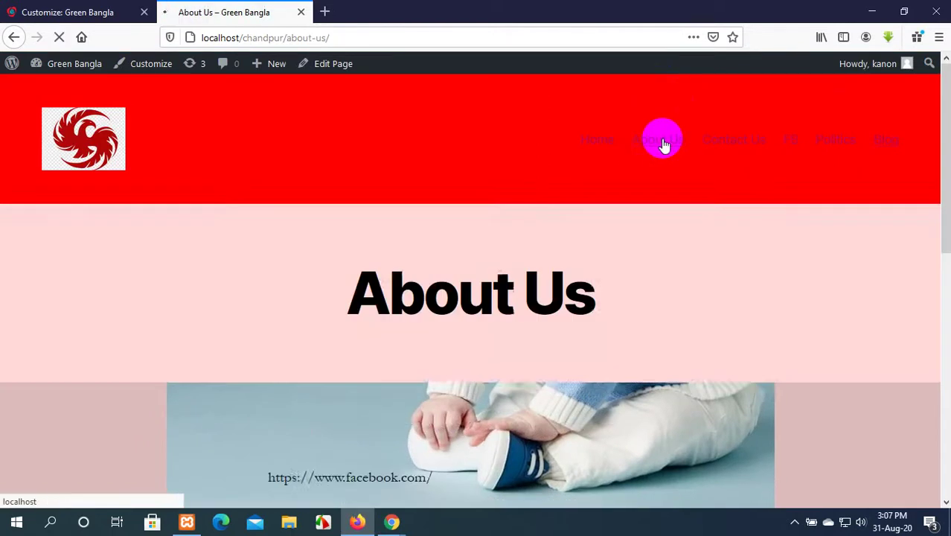
{"action": "scroll", "coordinate": [297, 299], "scroll_direction": "down", "scroll_amount": 15}
{"action": "scroll", "coordinate": [298, 299], "scroll_direction": "up", "scroll_amount": 10}
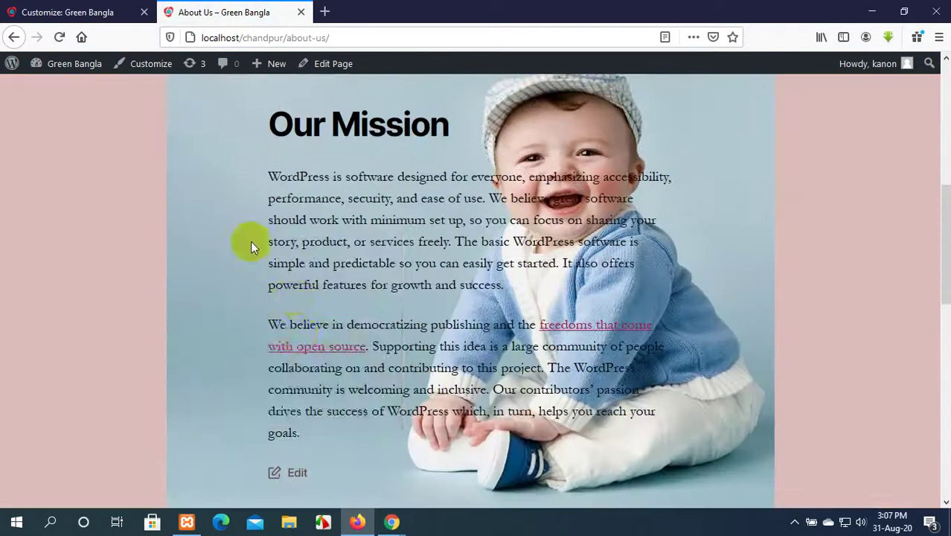
{"action": "right_click", "coordinate": [249, 231]}
{"action": "left_click", "coordinate": [289, 398]}
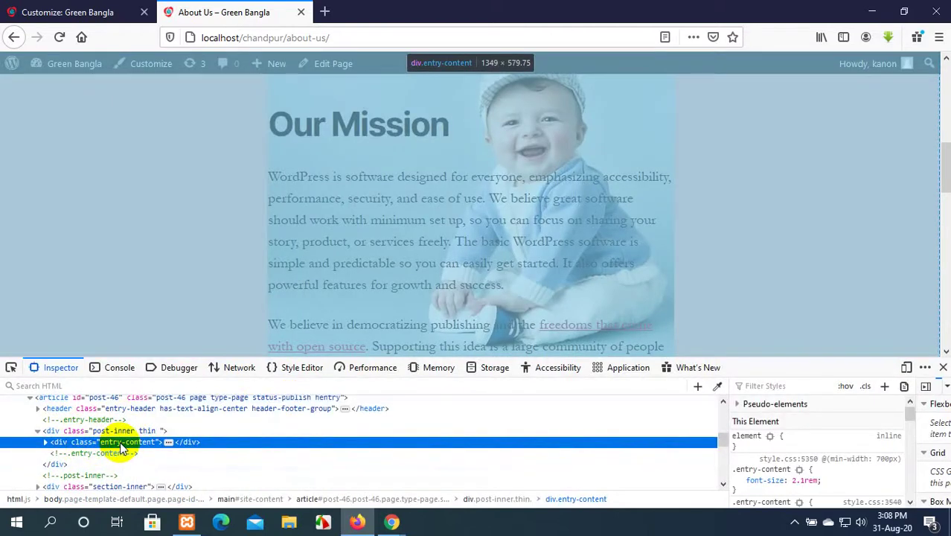
{"action": "double_click", "coordinate": [120, 445]}
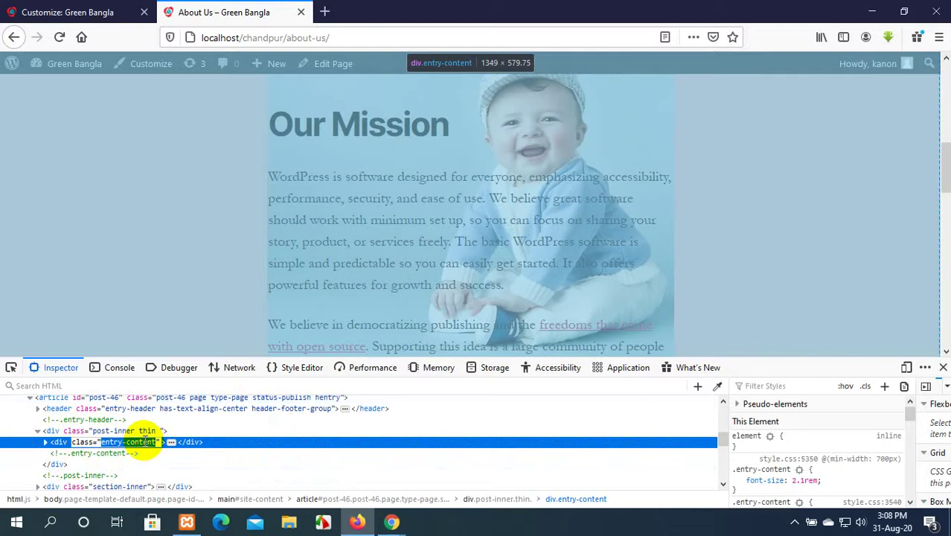
{"action": "left_click", "coordinate": [67, 12]}
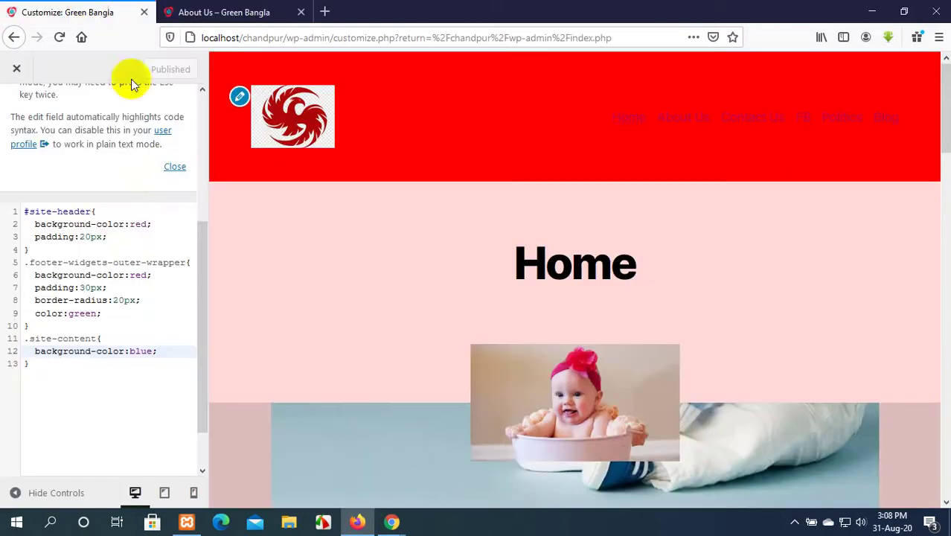
Add an .entry-content { background-color:blue; } rule below .site-content and publish it.
{"action": "left_click", "coordinate": [36, 364]}
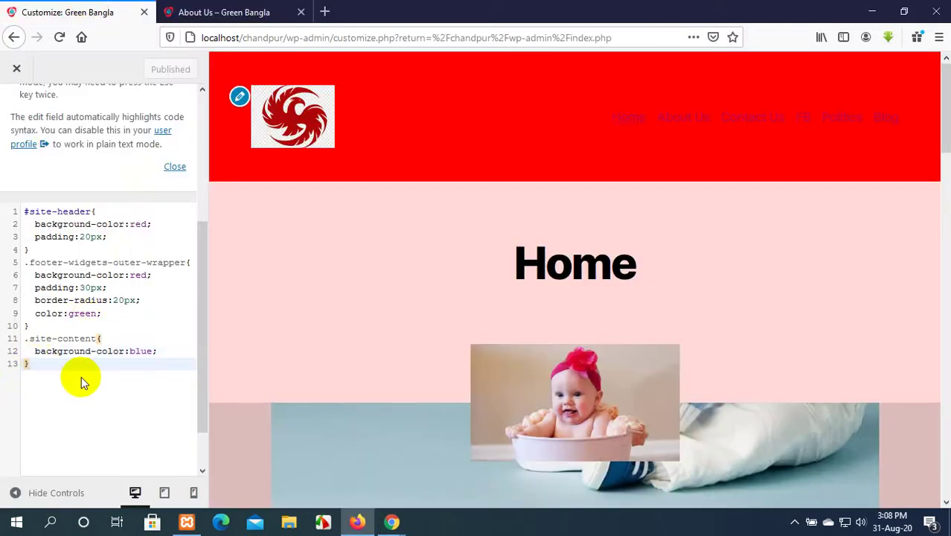
{"action": "key", "text": "Return"}
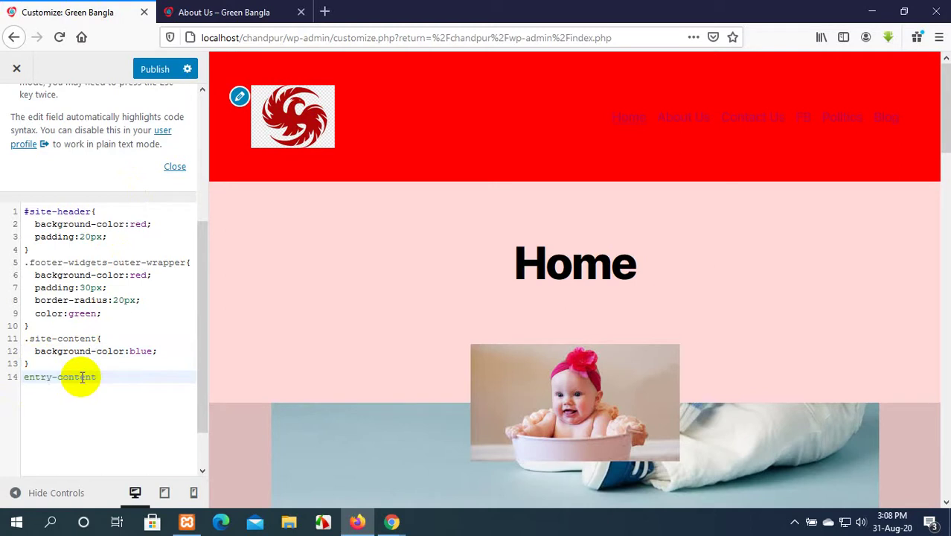
{"action": "key", "text": "BackSpace"}
{"action": "key", "text": "BackSpace"}
{"action": "key", "text": "BackSpace"}
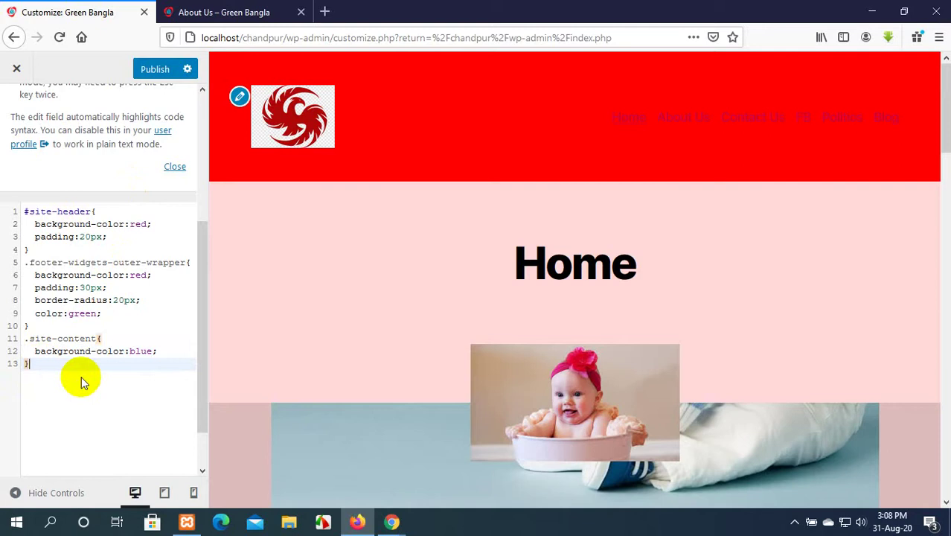
{"action": "key", "text": "Return"}
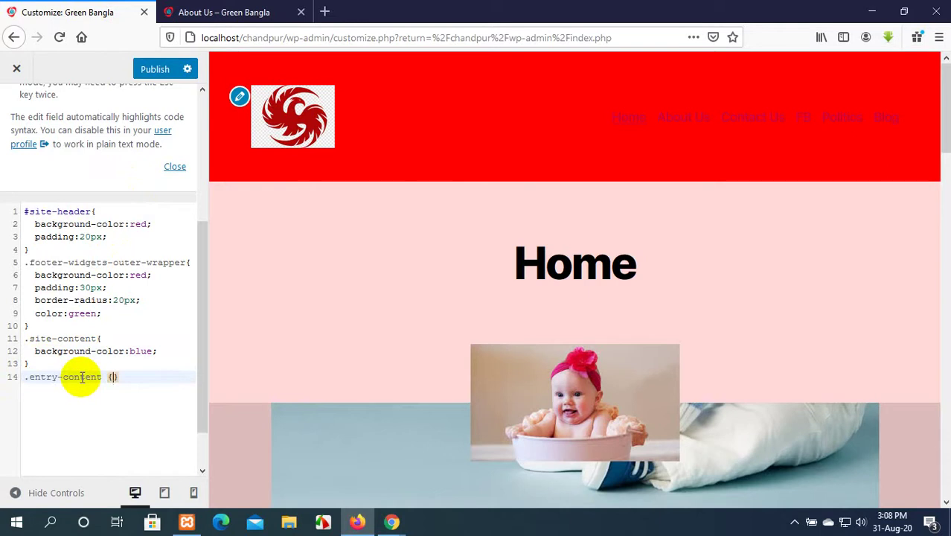
{"action": "key", "text": "Return"}
{"action": "type", "text": "bac"}
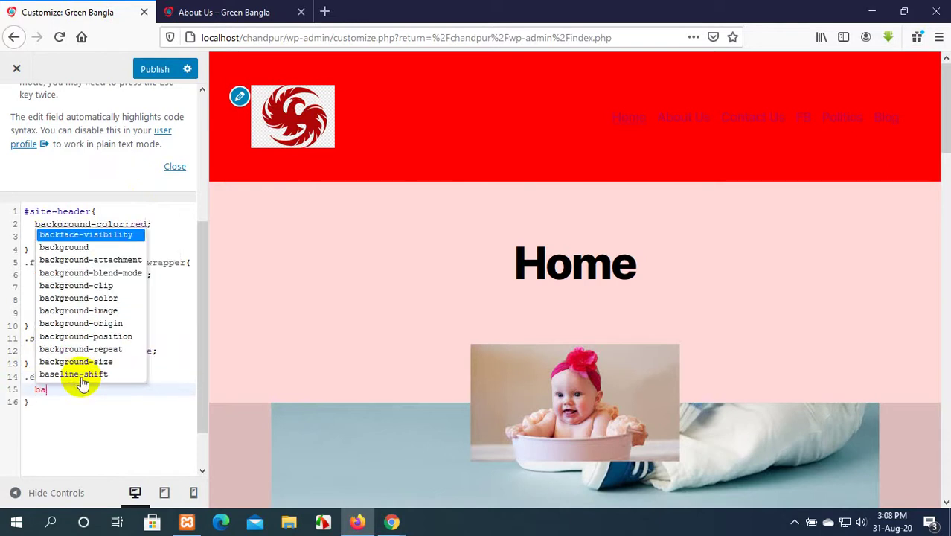
{"action": "left_click", "coordinate": [97, 309]}
{"action": "type", "text": ":"}
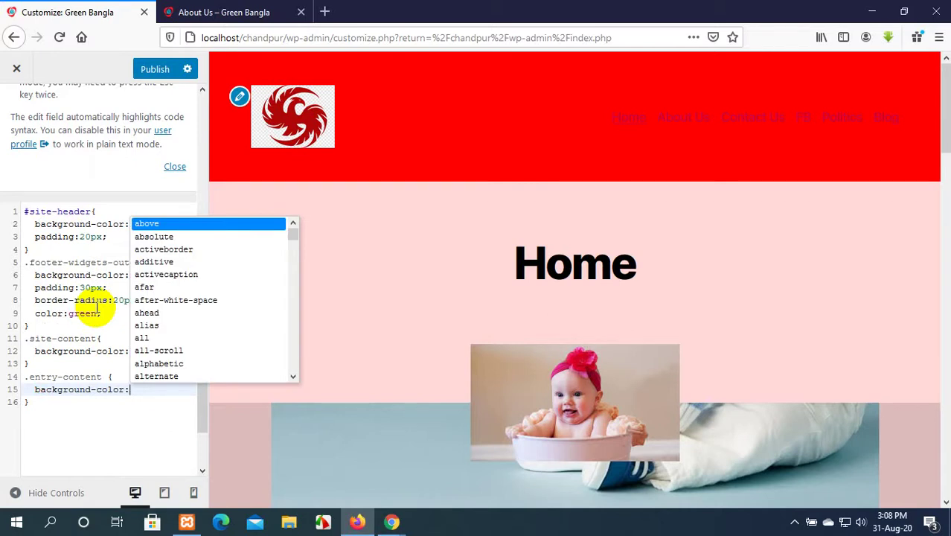
{"action": "type", "text": "blue"}
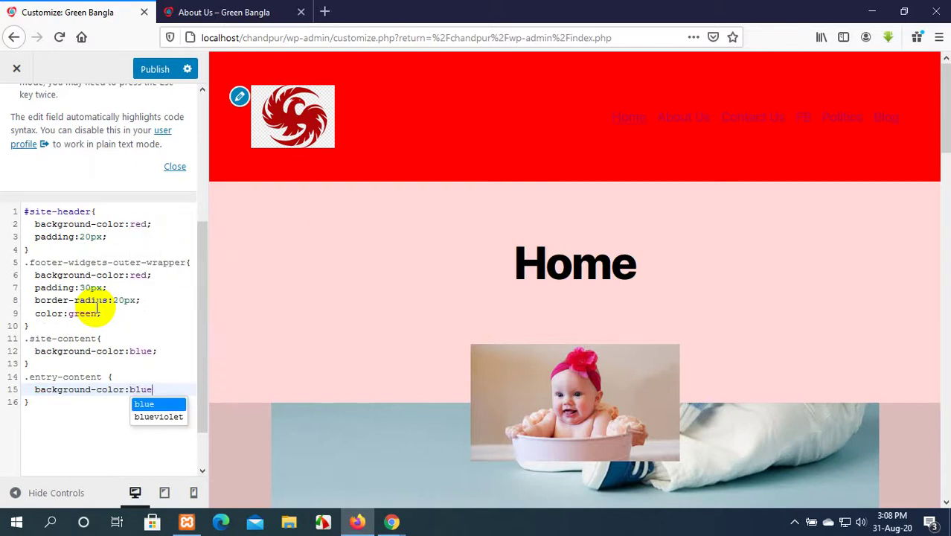
{"action": "type", "text": ";"}
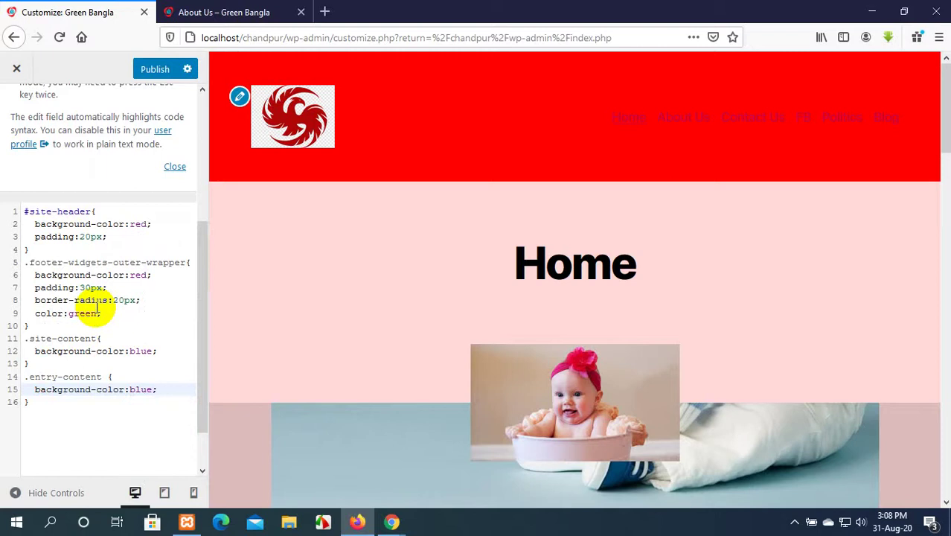
{"action": "left_click", "coordinate": [154, 68]}
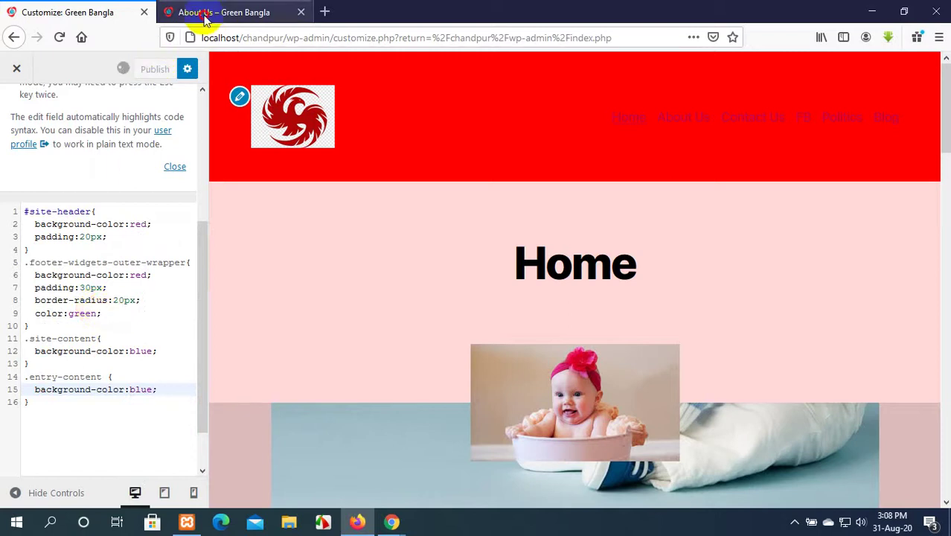
Reload the About Us page and scroll through it to view the new blue content background.
{"action": "left_click", "coordinate": [205, 18]}
{"action": "scroll", "coordinate": [371, 149], "scroll_direction": "up", "scroll_amount": 3}
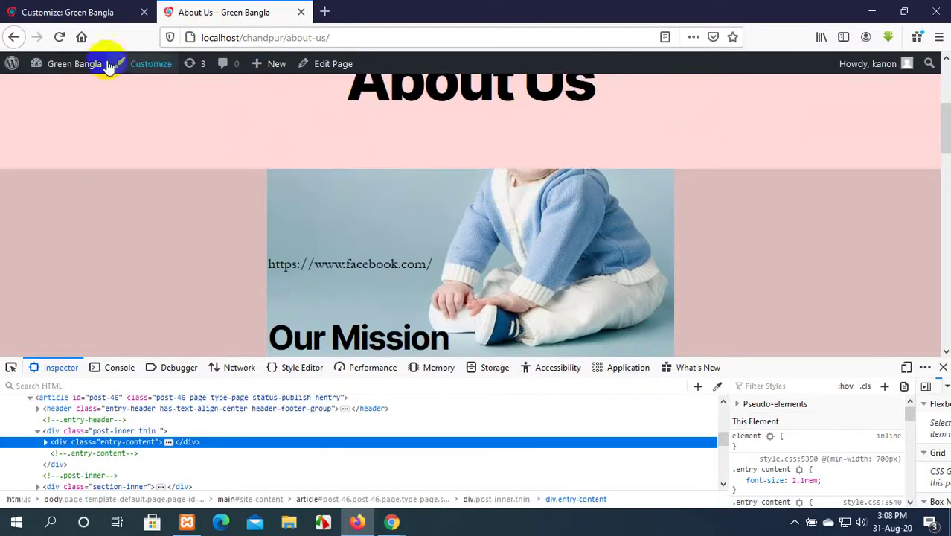
{"action": "left_click", "coordinate": [57, 39]}
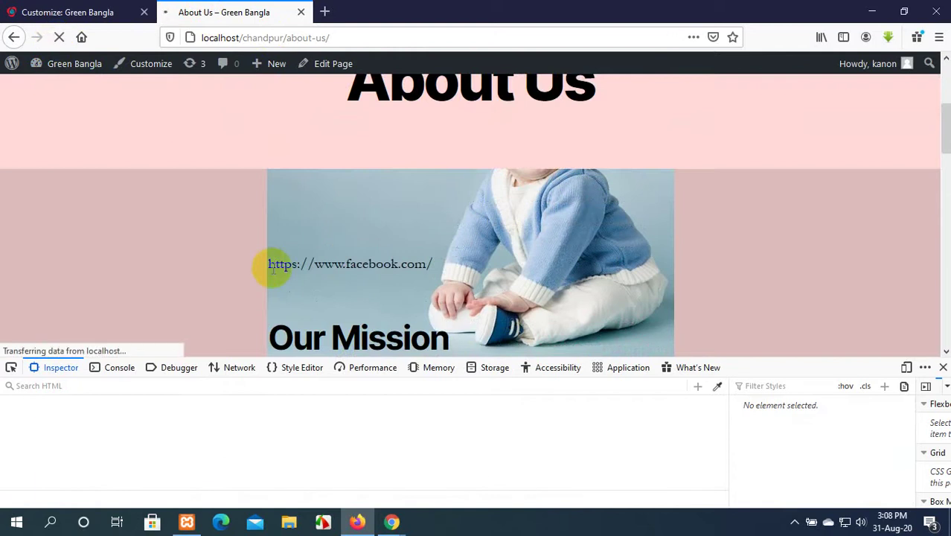
{"action": "scroll", "coordinate": [274, 268], "scroll_direction": "down", "scroll_amount": 5}
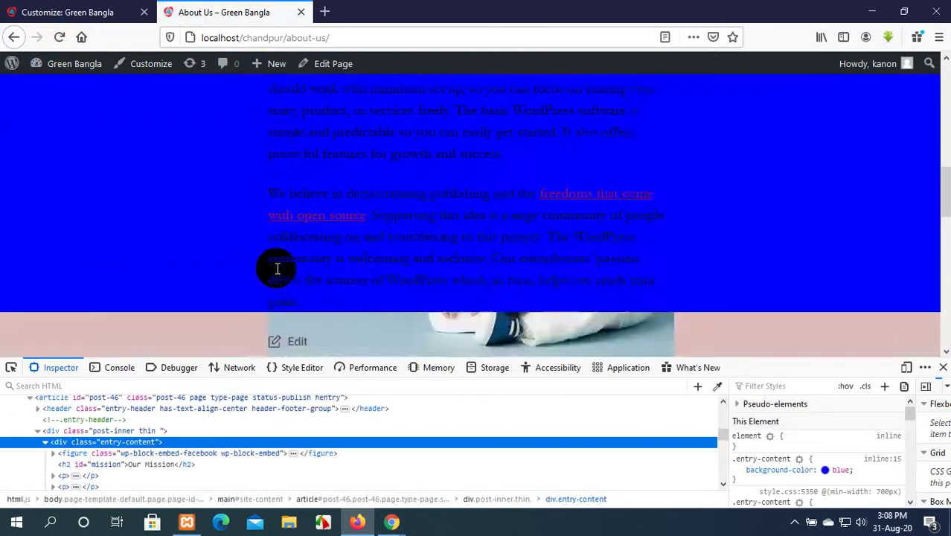
{"action": "scroll", "coordinate": [277, 268], "scroll_direction": "down", "scroll_amount": 10}
{"action": "scroll", "coordinate": [276, 267], "scroll_direction": "up", "scroll_amount": 15}
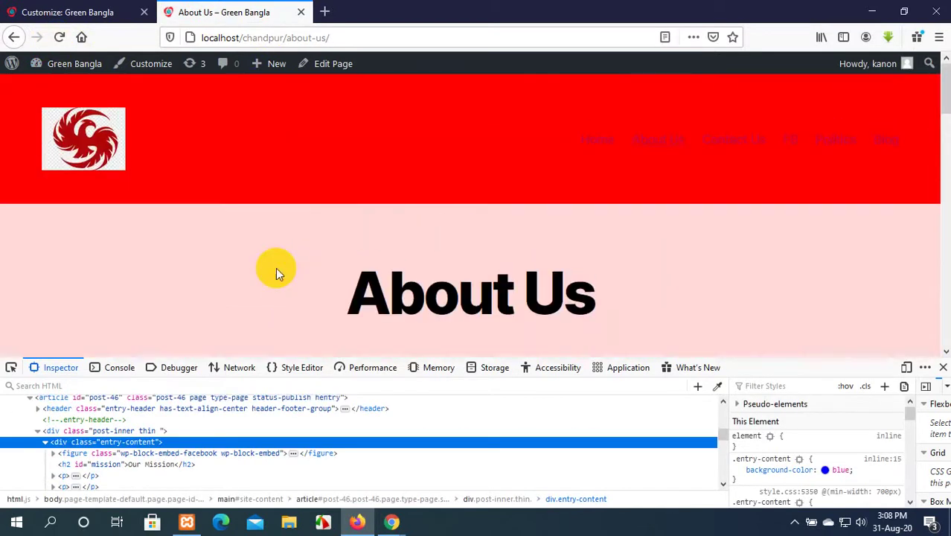
{"action": "scroll", "coordinate": [275, 268], "scroll_direction": "down", "scroll_amount": 5}
{"action": "scroll", "coordinate": [276, 294], "scroll_direction": "up", "scroll_amount": 6}
{"action": "left_click", "coordinate": [503, 216]}
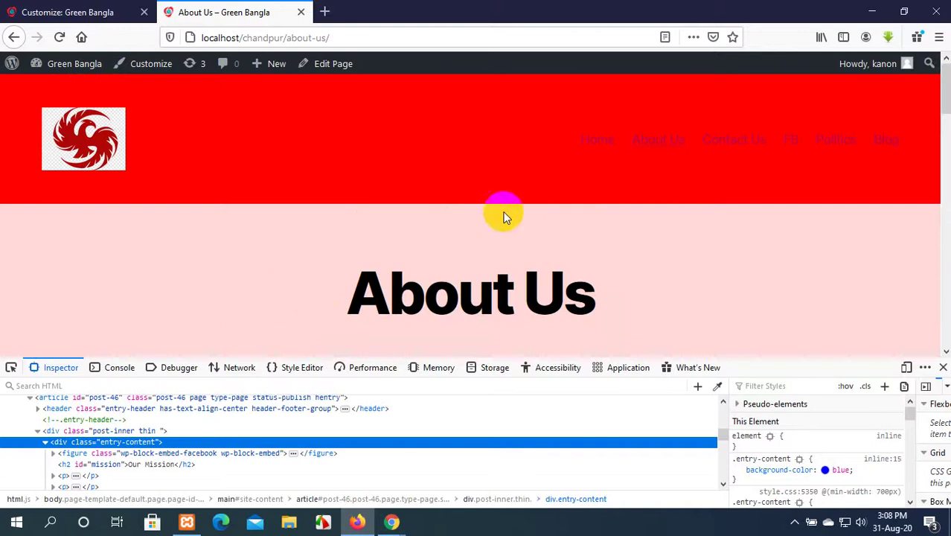
Open the Contact Us page and collapse the <head> node in the Inspector to list the body elements.
{"action": "left_click", "coordinate": [707, 146]}
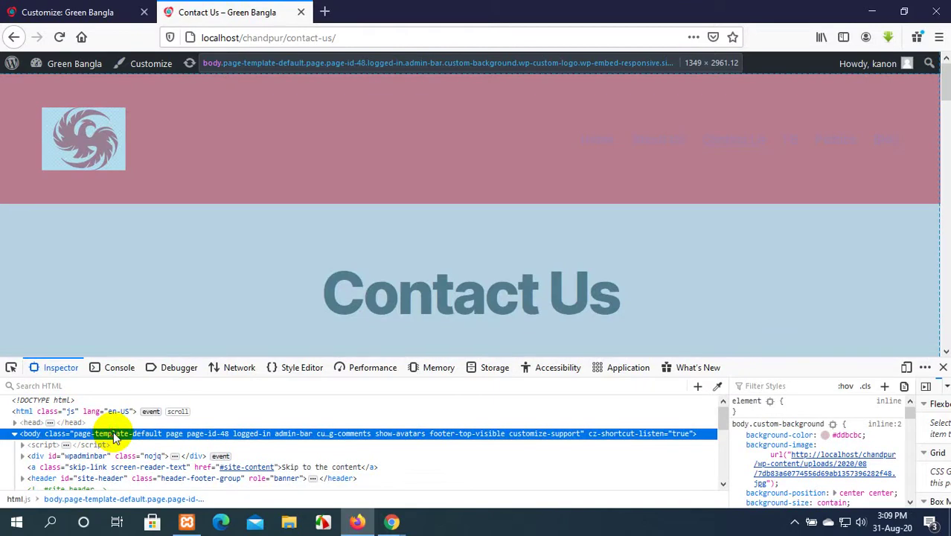
{"action": "scroll", "coordinate": [267, 181], "scroll_direction": "down", "scroll_amount": 5}
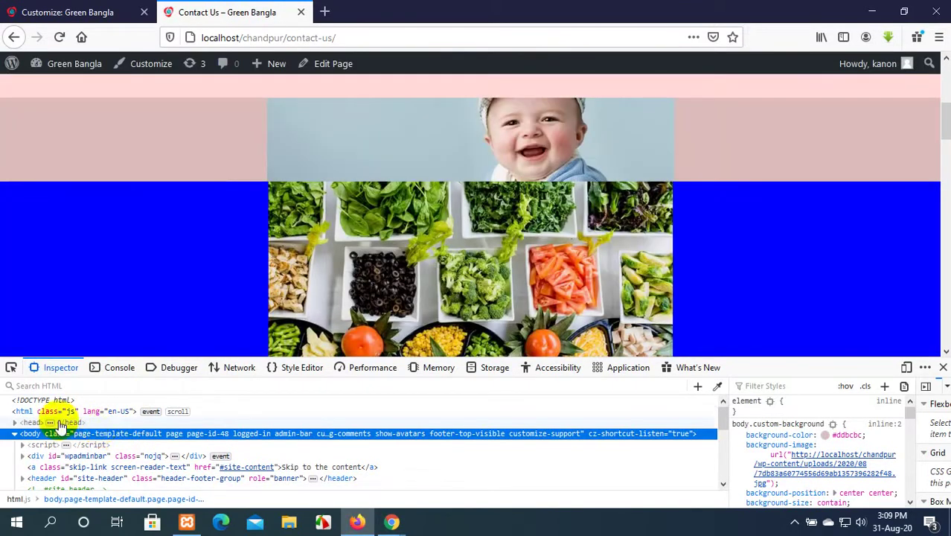
{"action": "left_click", "coordinate": [17, 423]}
{"action": "left_click", "coordinate": [14, 423]}
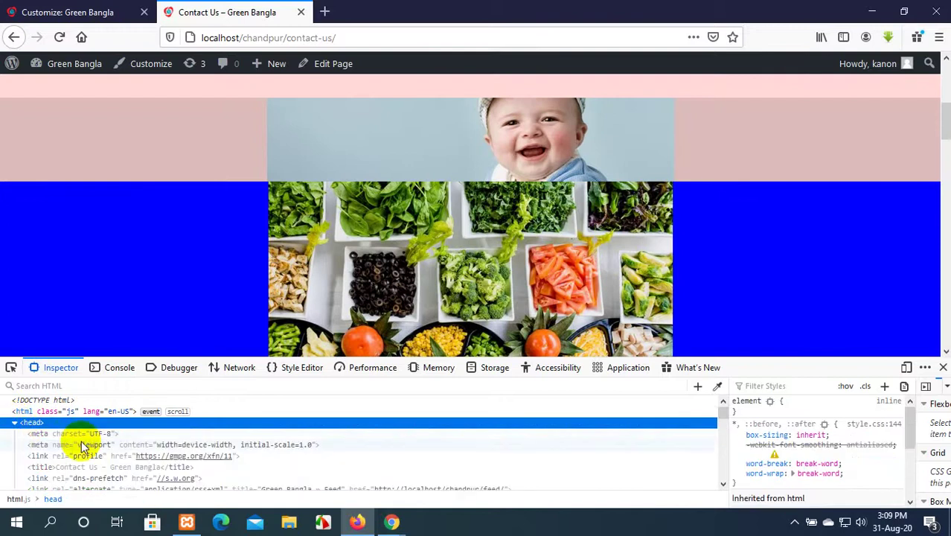
{"action": "scroll", "coordinate": [116, 430], "scroll_direction": "down", "scroll_amount": 2}
{"action": "scroll", "coordinate": [116, 429], "scroll_direction": "up", "scroll_amount": 2}
{"action": "scroll", "coordinate": [116, 429], "scroll_direction": "down", "scroll_amount": 2}
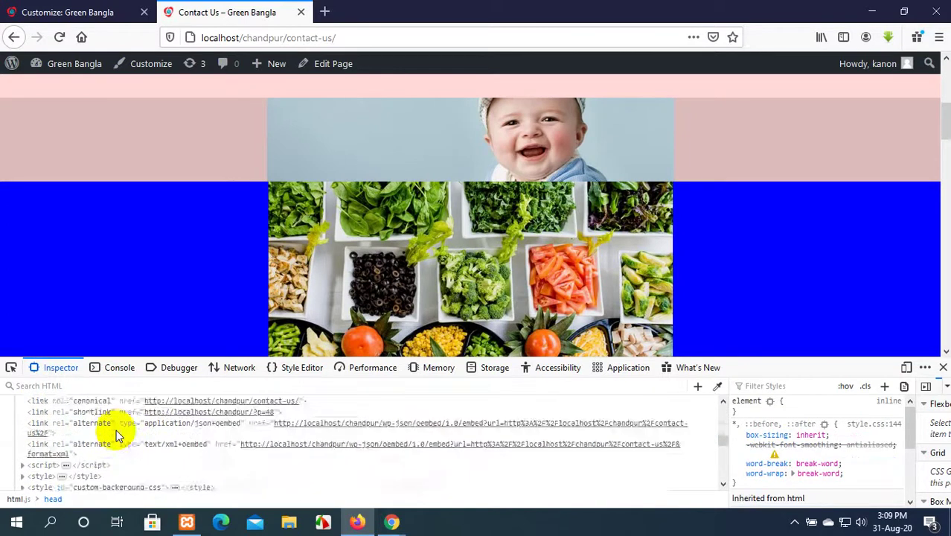
{"action": "scroll", "coordinate": [116, 429], "scroll_direction": "up", "scroll_amount": 2}
{"action": "scroll", "coordinate": [116, 429], "scroll_direction": "up", "scroll_amount": 1}
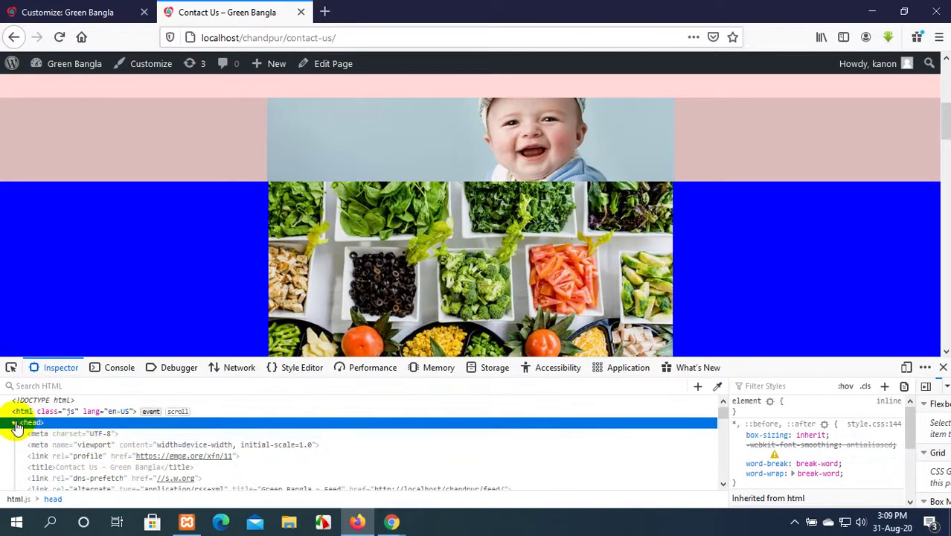
{"action": "left_click", "coordinate": [15, 424]}
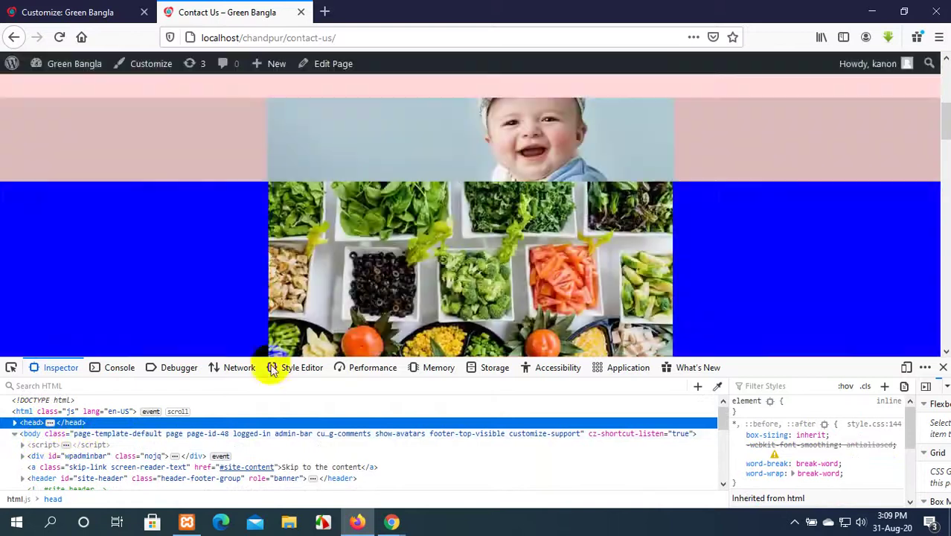
{"action": "scroll", "coordinate": [378, 270], "scroll_direction": "up", "scroll_amount": 5}
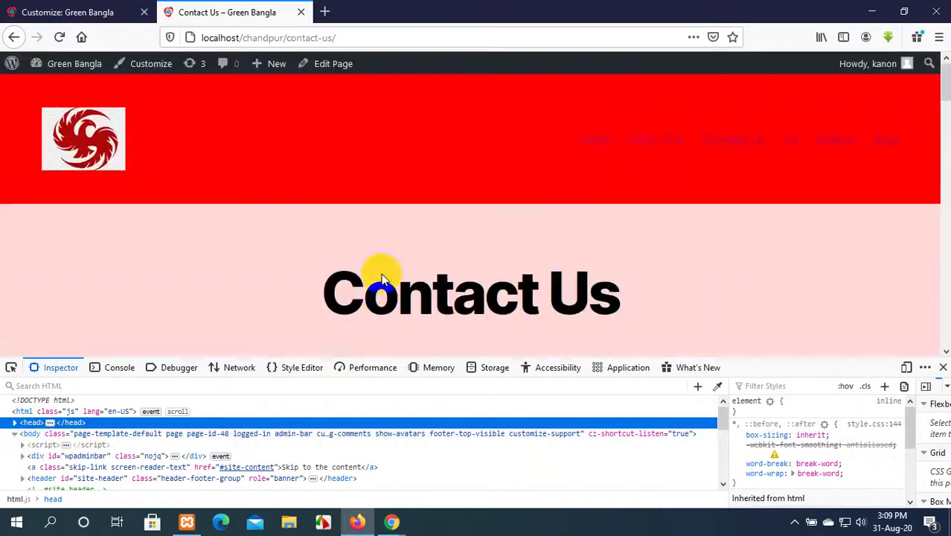
Go to the Home page and inspect the header menu down to its nav.primary-menu-wrapper element.
{"action": "left_click", "coordinate": [601, 141]}
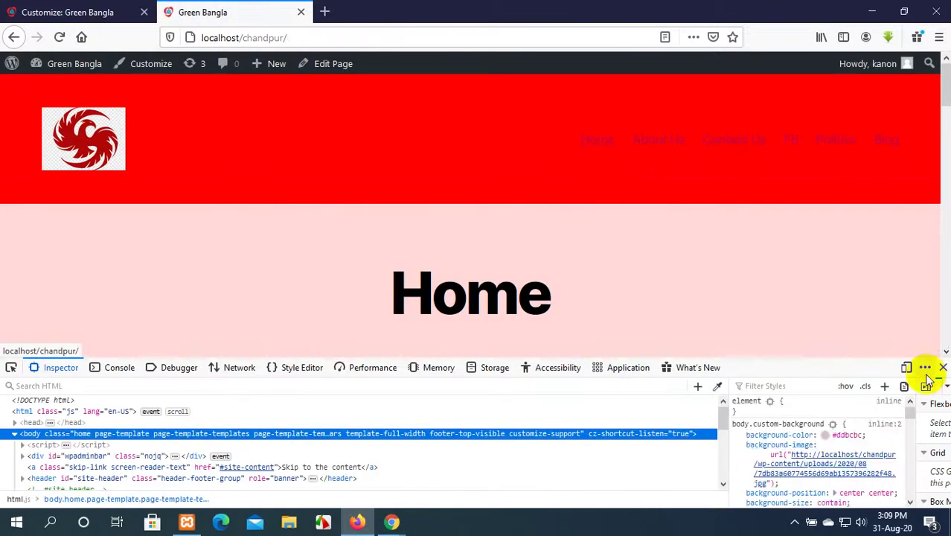
{"action": "left_click", "coordinate": [942, 367]}
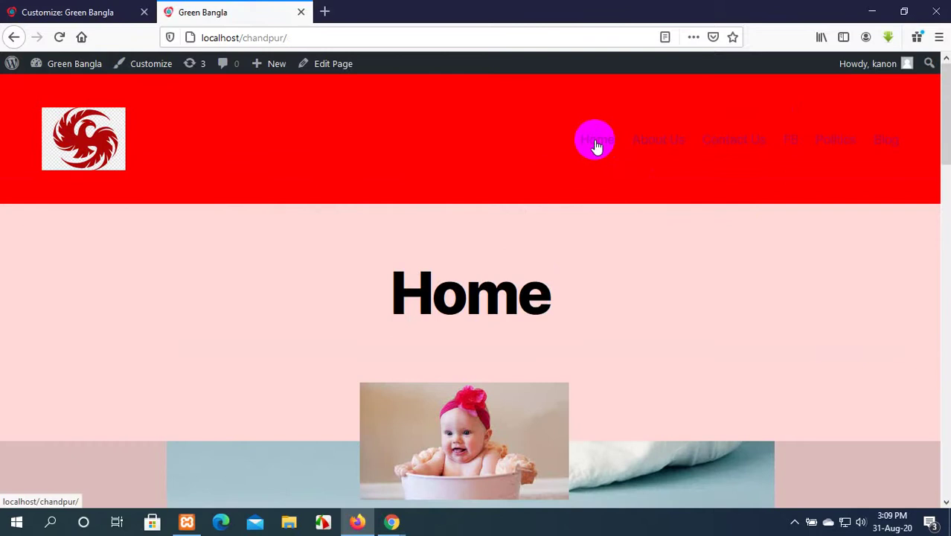
{"action": "right_click", "coordinate": [596, 142]}
{"action": "left_click", "coordinate": [653, 315]}
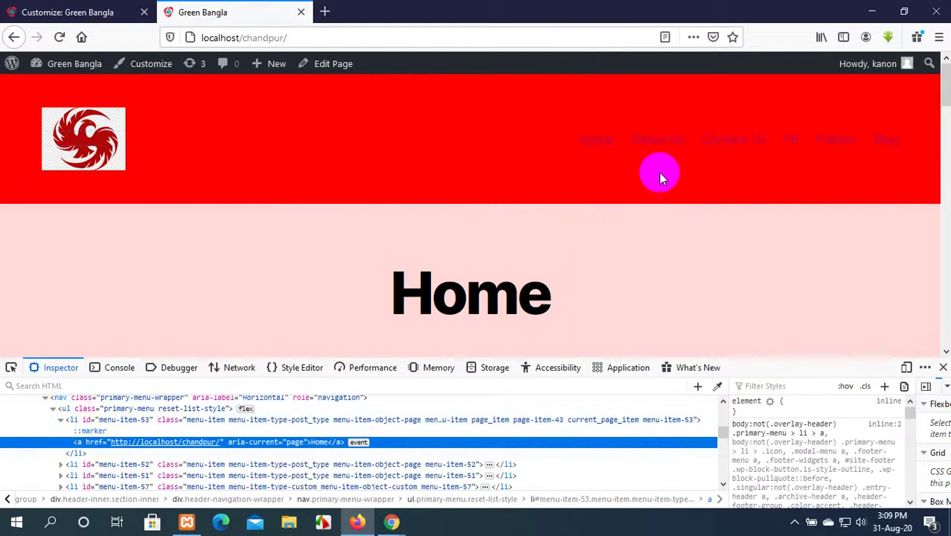
{"action": "right_click", "coordinate": [568, 140]}
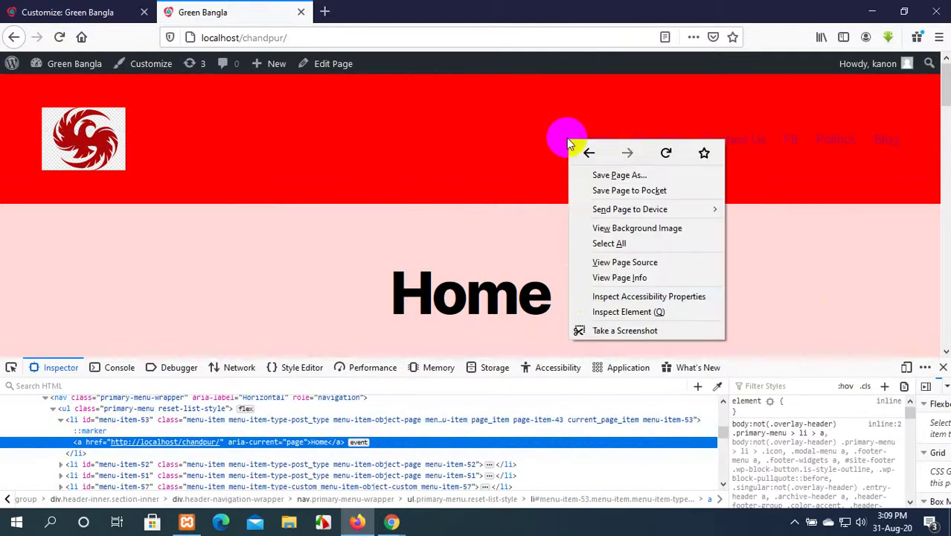
{"action": "left_click", "coordinate": [603, 312]}
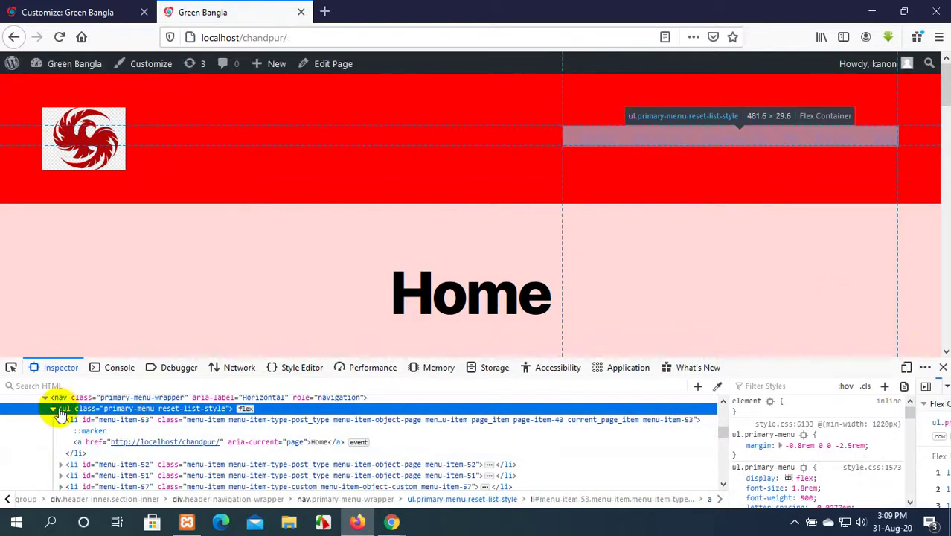
{"action": "scroll", "coordinate": [58, 414], "scroll_direction": "up", "scroll_amount": 2}
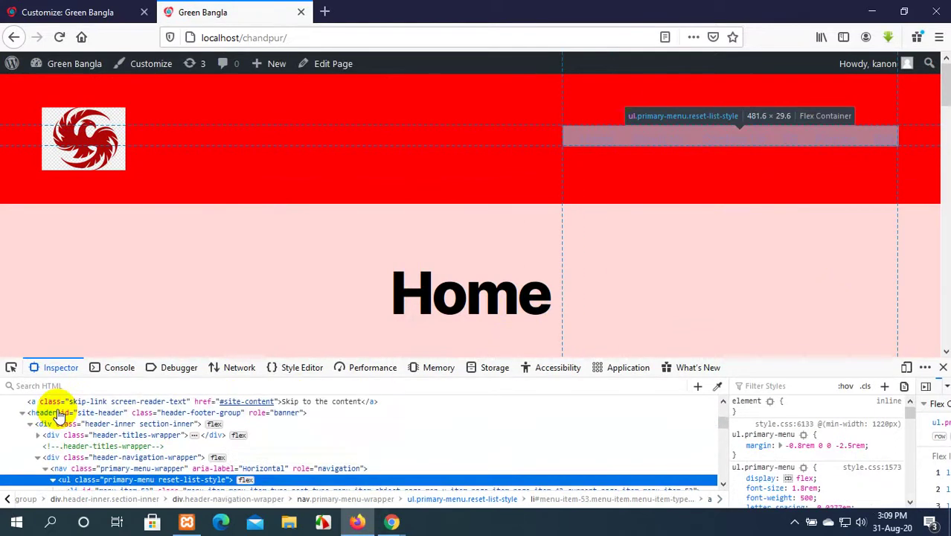
{"action": "scroll", "coordinate": [74, 445], "scroll_direction": "down", "scroll_amount": 1}
{"action": "scroll", "coordinate": [82, 445], "scroll_direction": "down", "scroll_amount": 1}
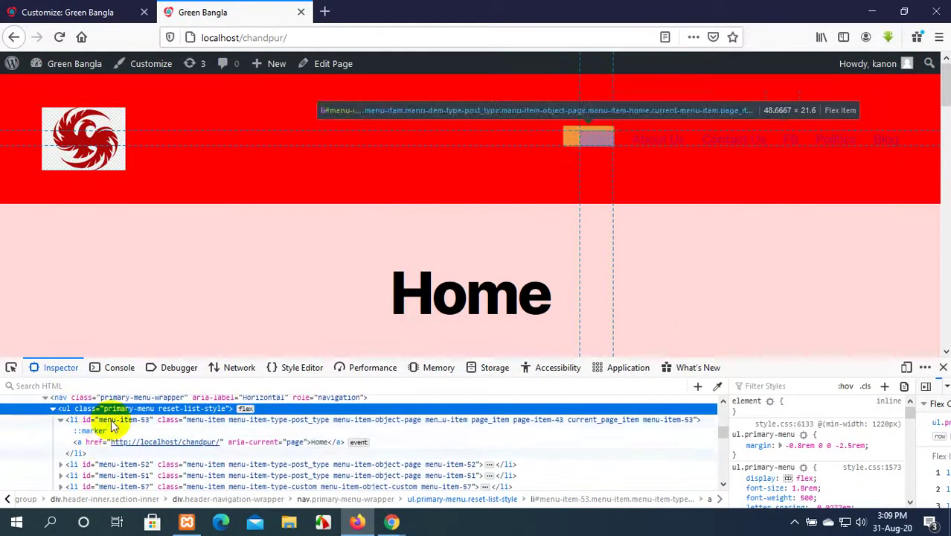
{"action": "left_click", "coordinate": [140, 402]}
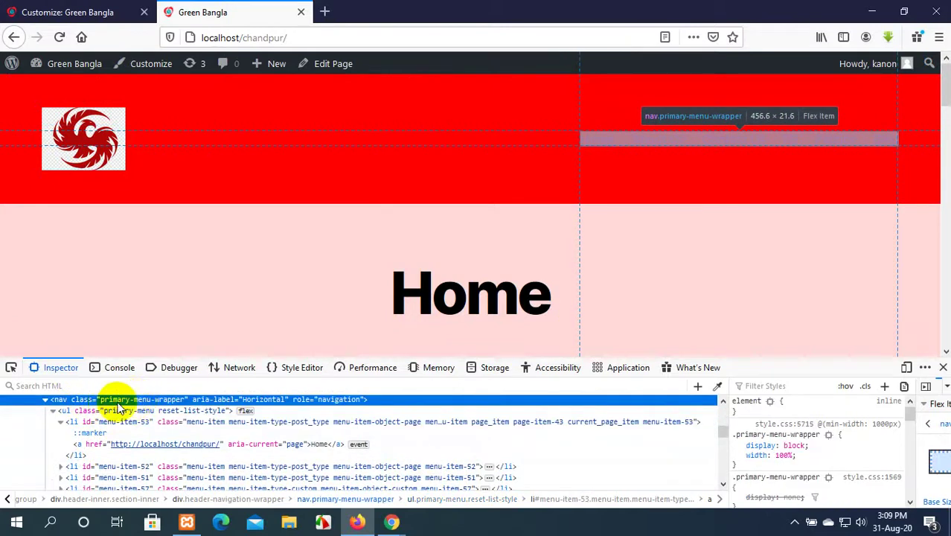
Copy the primary-menu-wrapper class and add a .primary-menu-wrapper { color:black; } rule after the last CSS rule.
{"action": "double_click", "coordinate": [159, 398]}
{"action": "key", "text": "ctrl+c"}
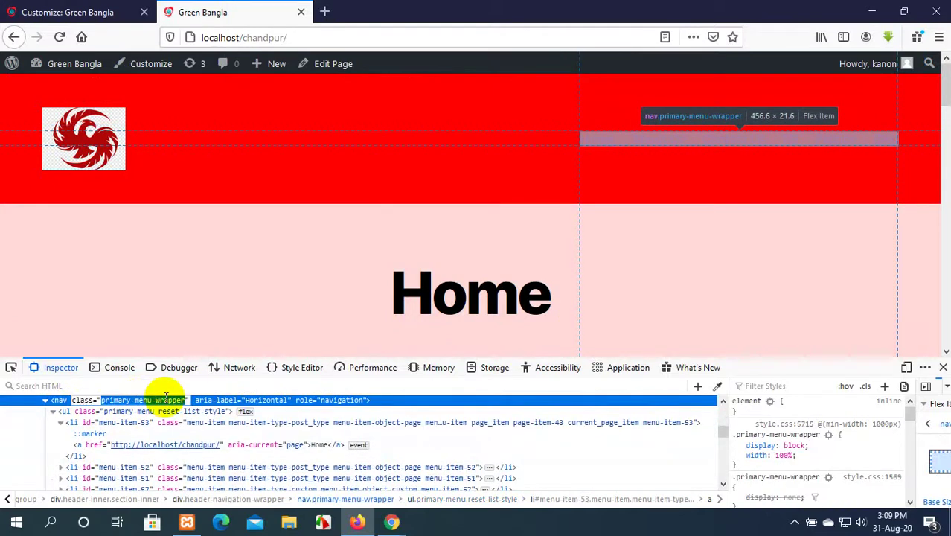
{"action": "left_click", "coordinate": [130, 12]}
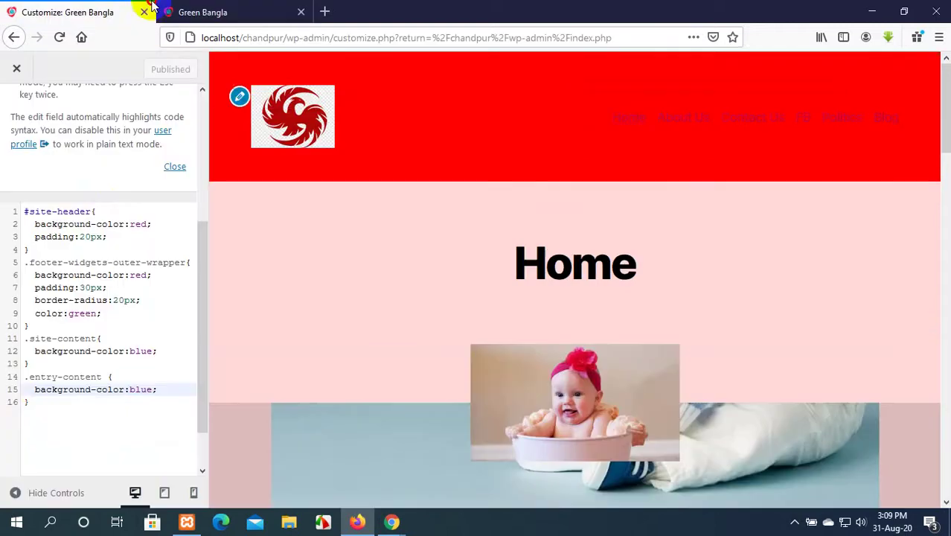
{"action": "left_click", "coordinate": [32, 404]}
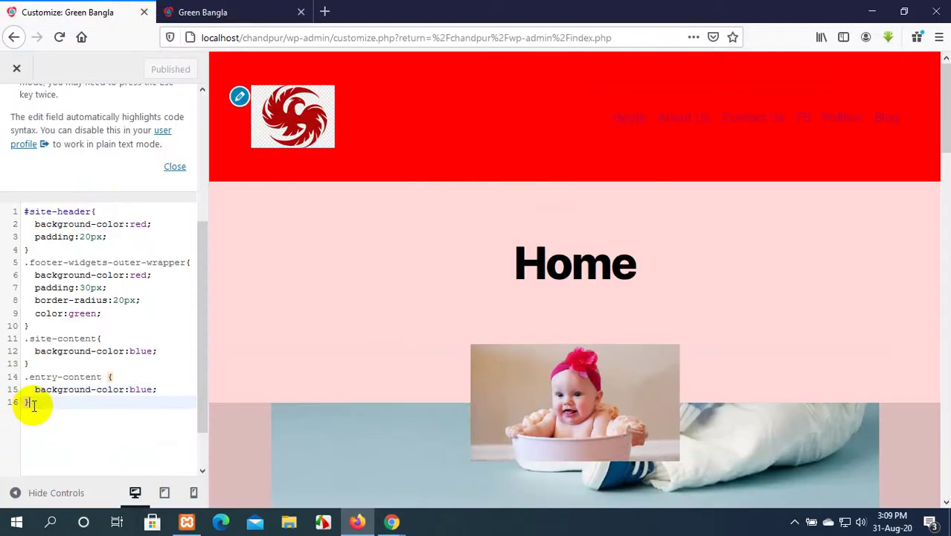
{"action": "key", "text": "Return"}
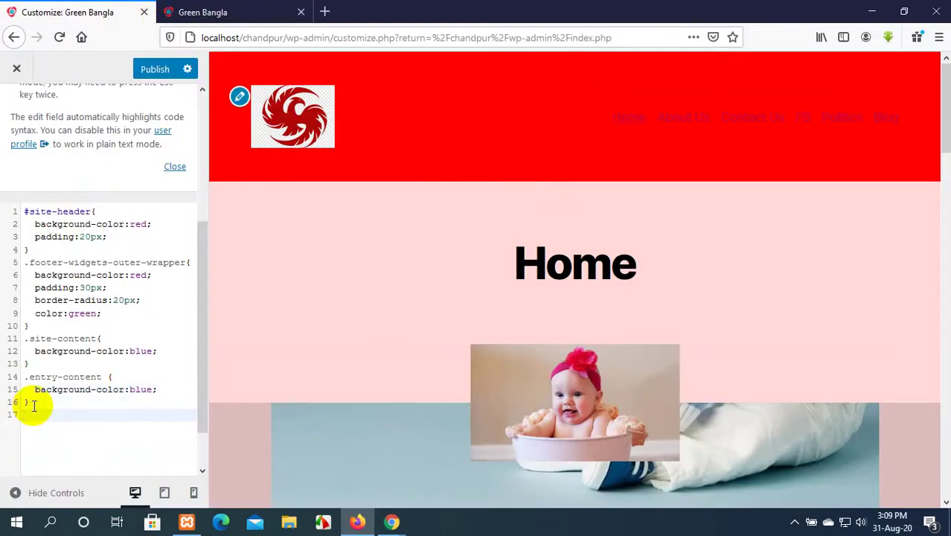
{"action": "type", "text": "."}
{"action": "key", "text": "ctrl+v"}
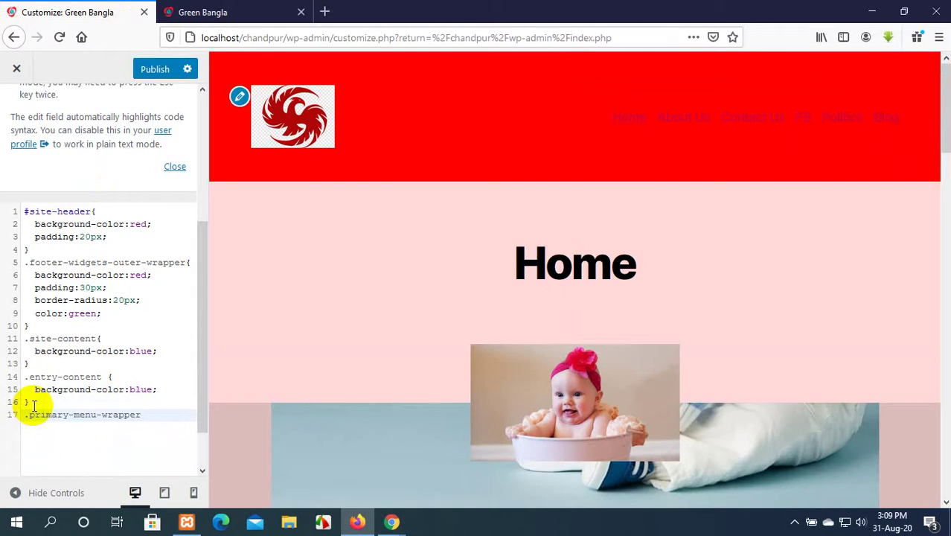
{"action": "type", "text": "{"}
{"action": "key", "text": "Return"}
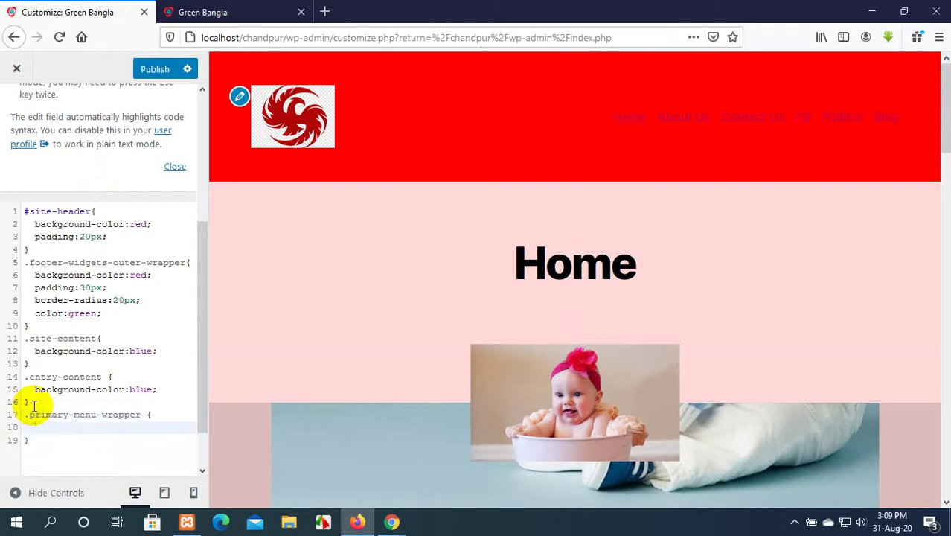
{"action": "type", "text": "color"}
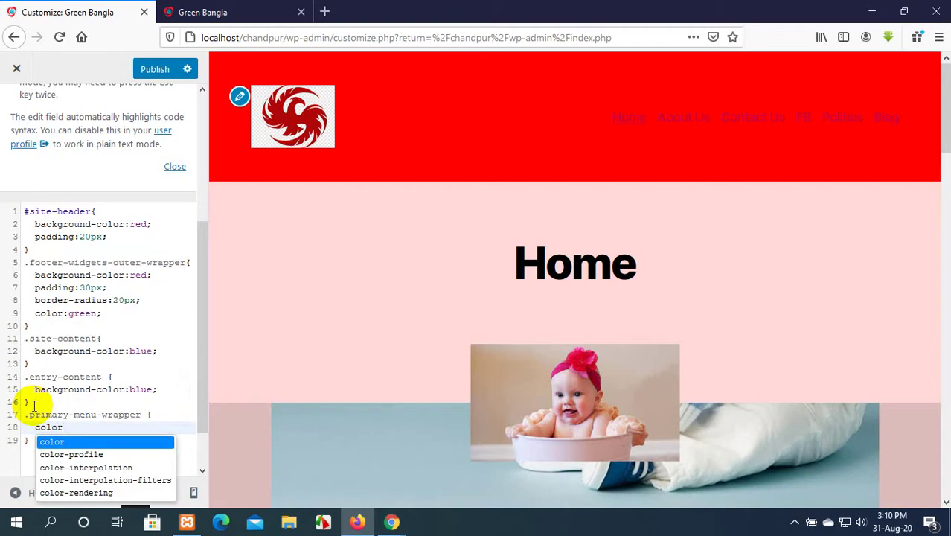
{"action": "type", "text": ":b"}
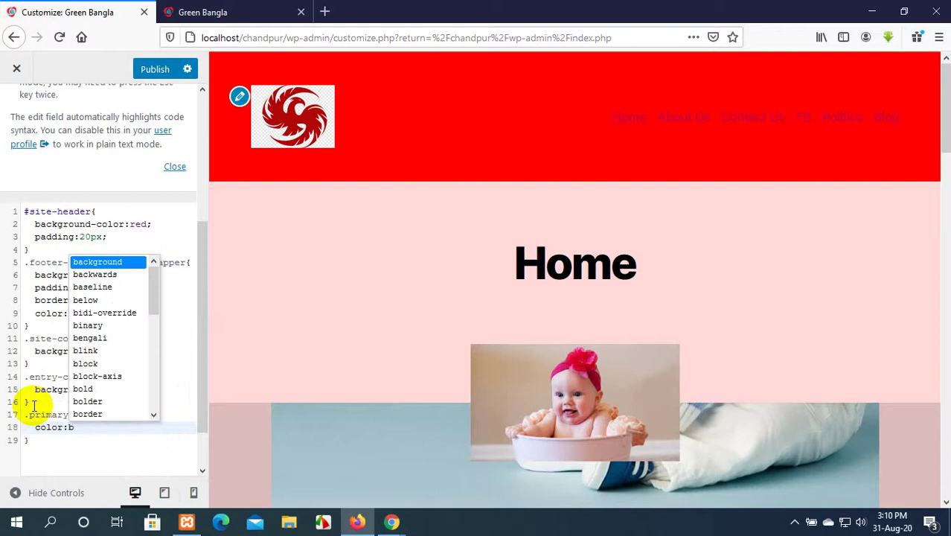
{"action": "type", "text": "lac"}
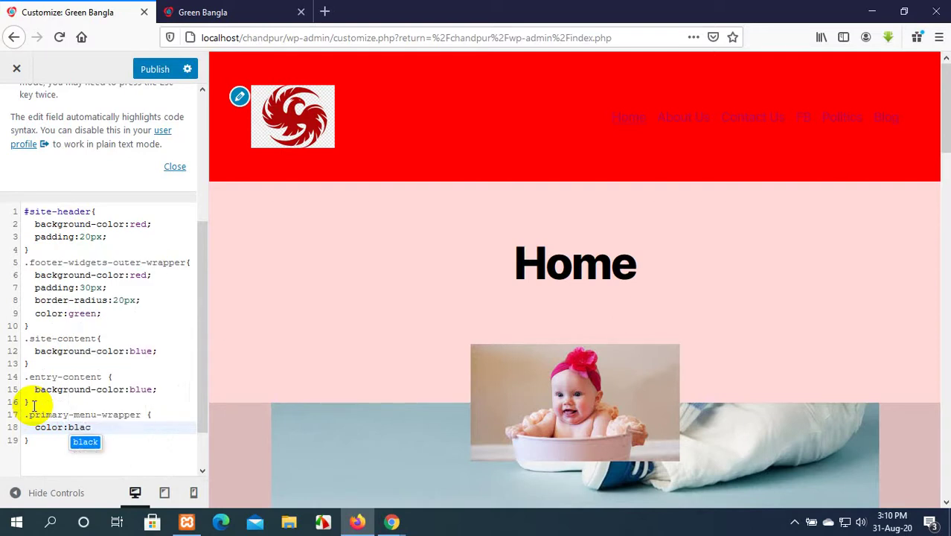
{"action": "key", "text": "Return"}
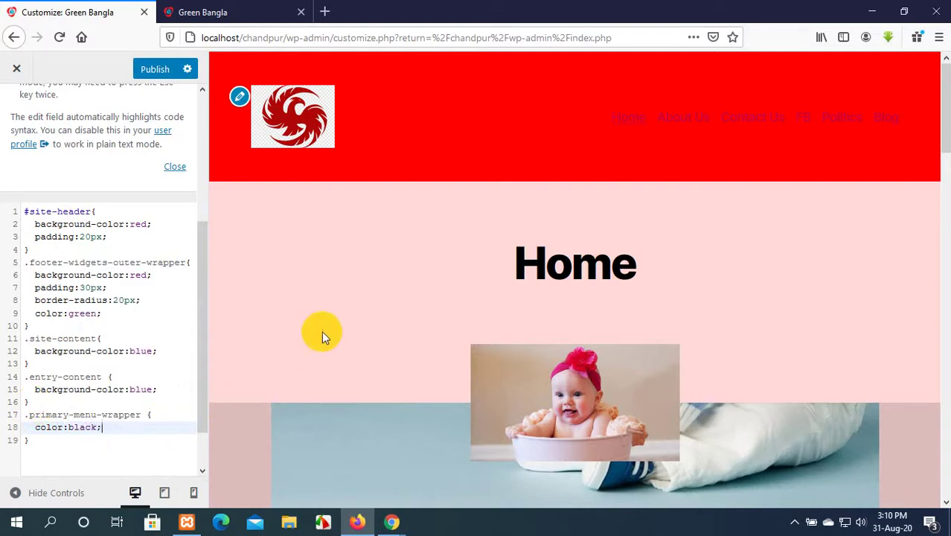
On the Home page, step up the Inspector's header markup to the site-header element.
{"action": "left_click", "coordinate": [265, 9]}
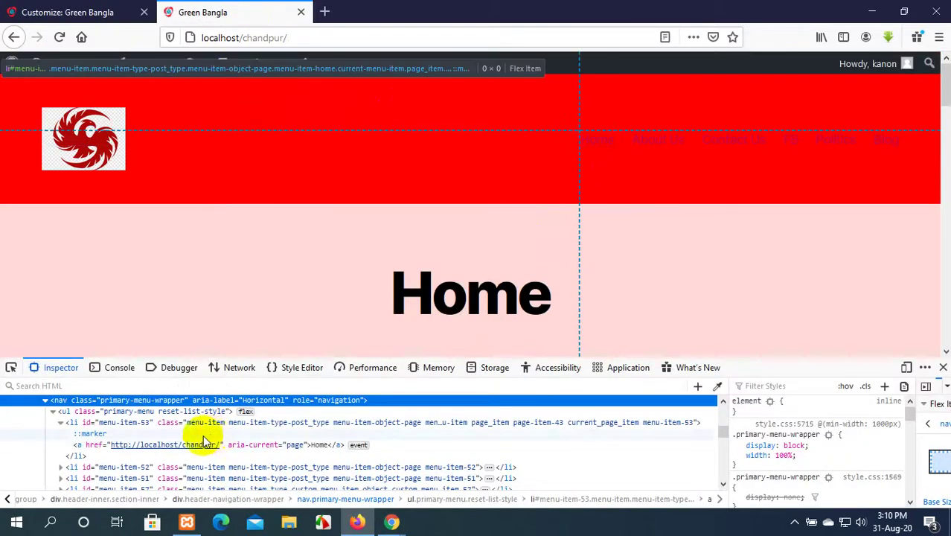
{"action": "scroll", "coordinate": [71, 430], "scroll_direction": "up", "scroll_amount": 2}
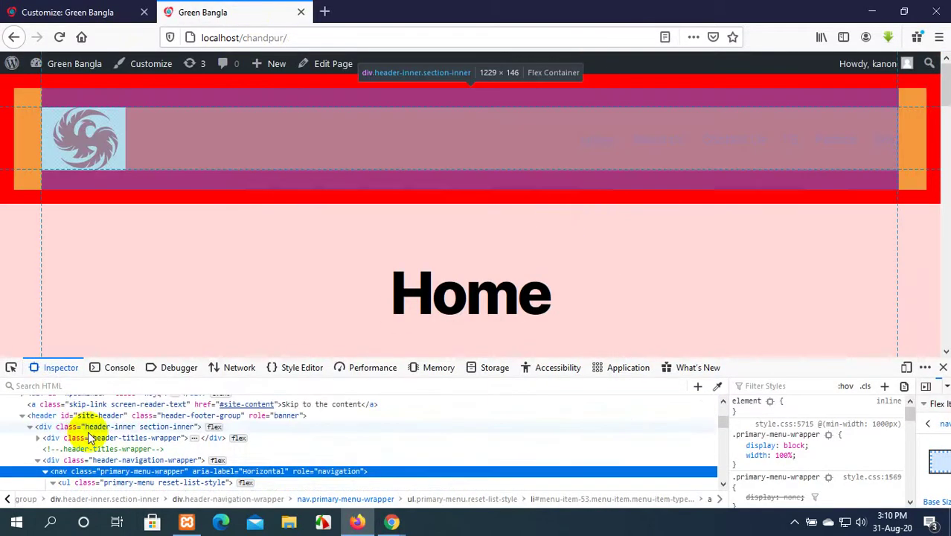
{"action": "scroll", "coordinate": [86, 432], "scroll_direction": "down", "scroll_amount": 2}
{"action": "scroll", "coordinate": [95, 430], "scroll_direction": "up", "scroll_amount": 2}
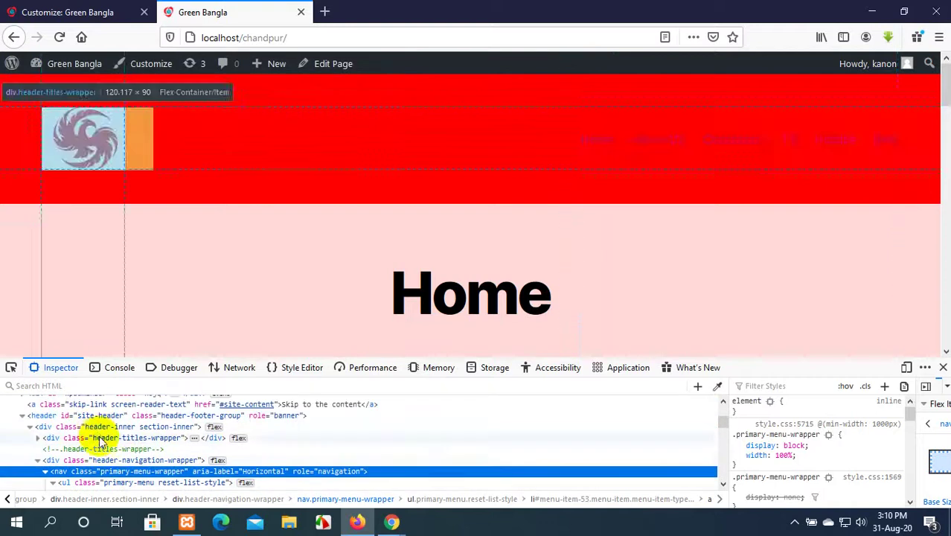
{"action": "left_click", "coordinate": [111, 460]}
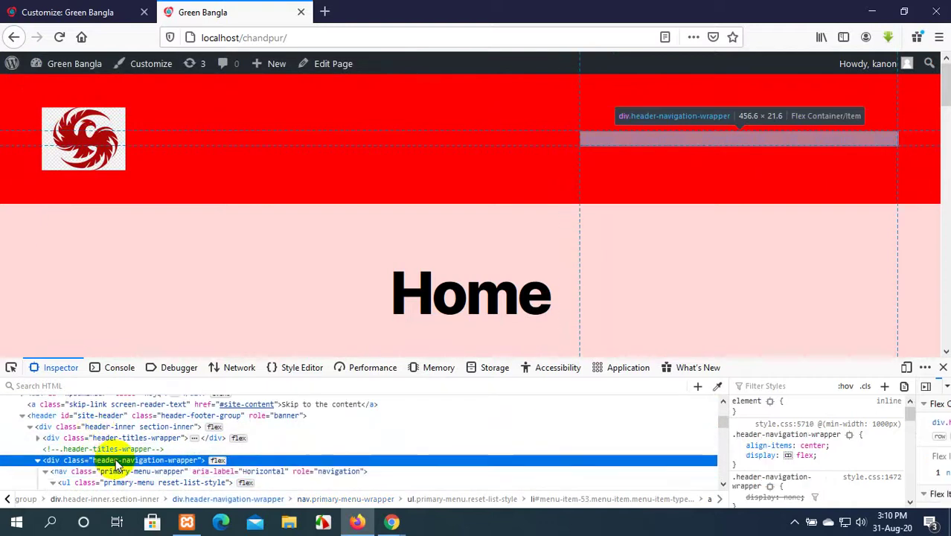
{"action": "left_click", "coordinate": [113, 437]}
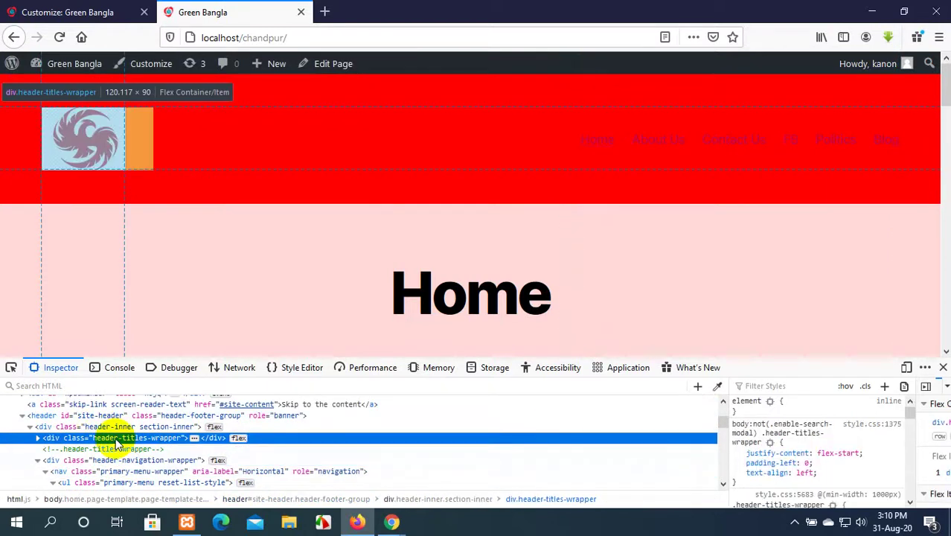
{"action": "left_click", "coordinate": [108, 426]}
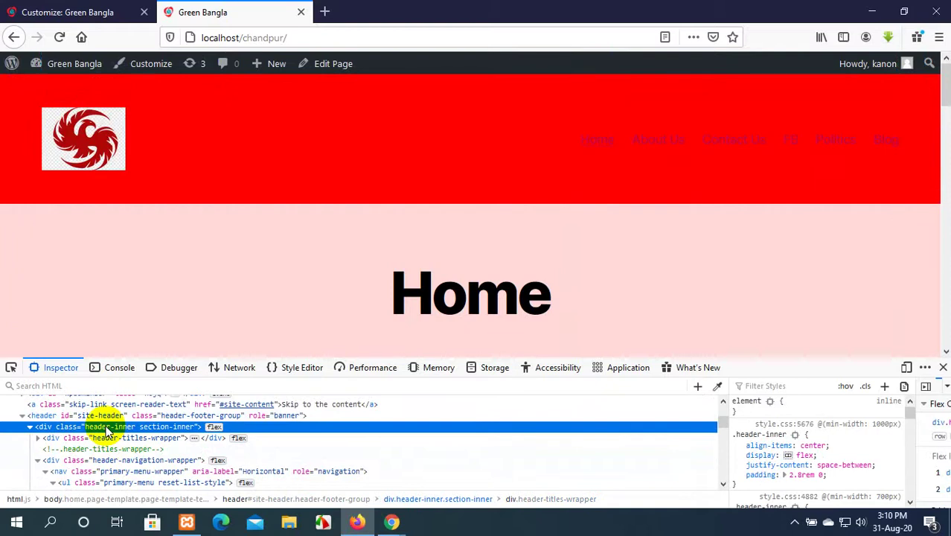
{"action": "left_click", "coordinate": [95, 416]}
Add color:black; to the #site-header rule on a new line below padding:20px;.
{"action": "left_click", "coordinate": [70, 12]}
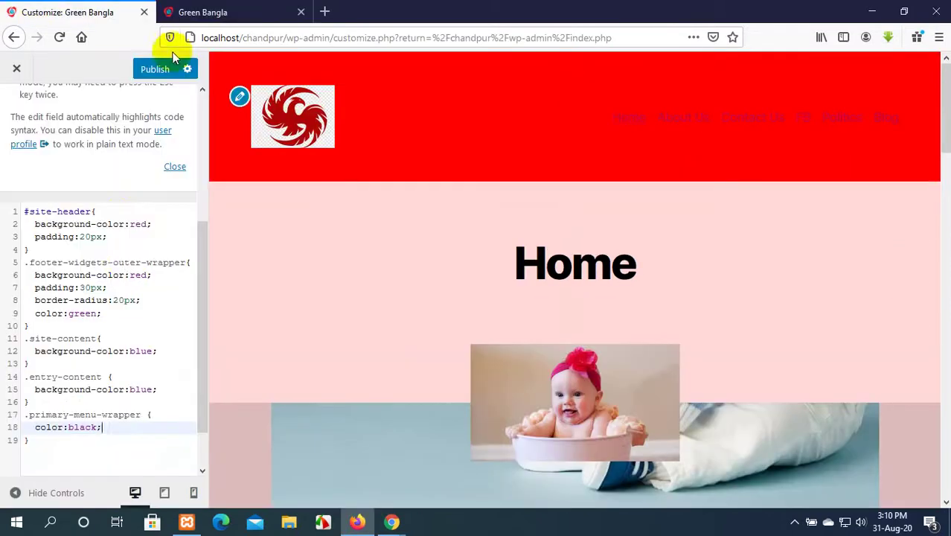
{"action": "scroll", "coordinate": [165, 244], "scroll_direction": "up", "scroll_amount": 3}
{"action": "scroll", "coordinate": [122, 269], "scroll_direction": "down", "scroll_amount": 3}
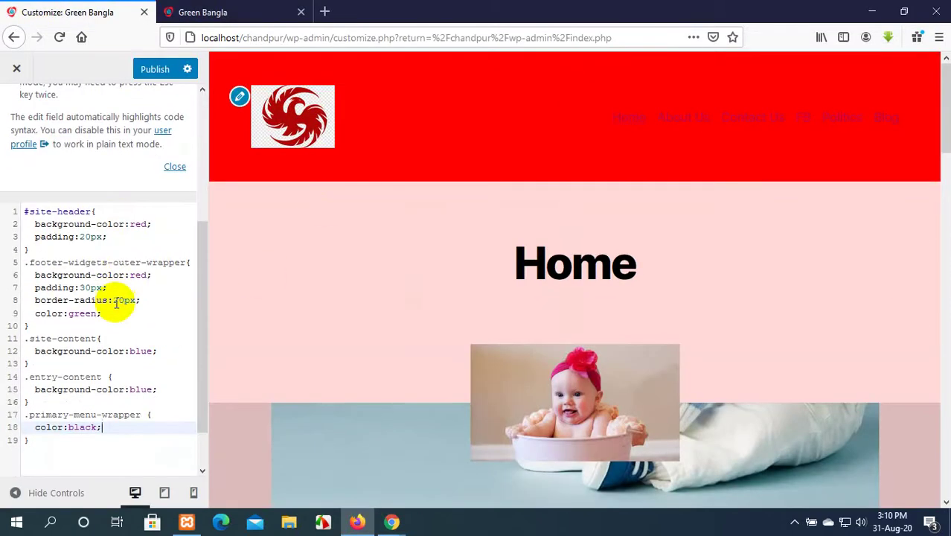
{"action": "left_click", "coordinate": [118, 236]}
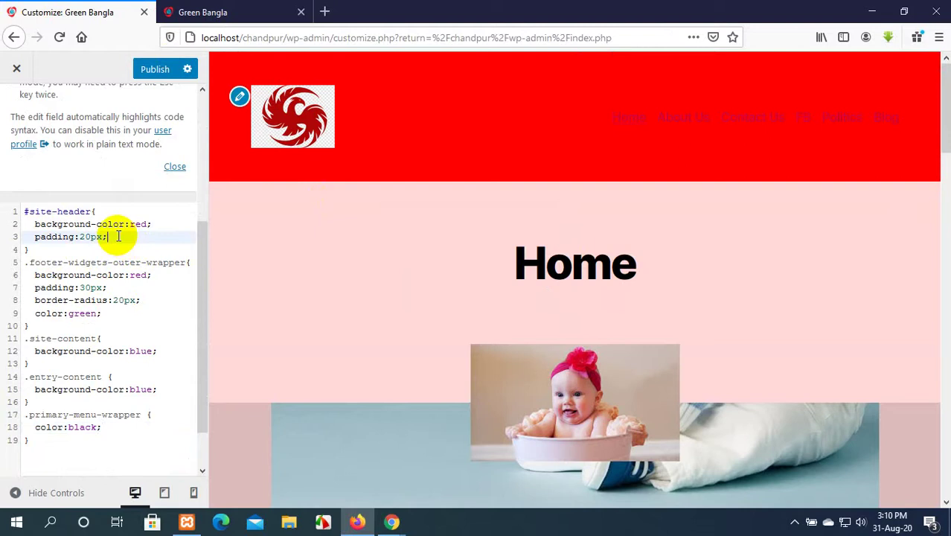
{"action": "key", "text": "Return"}
{"action": "type", "text": "color"}
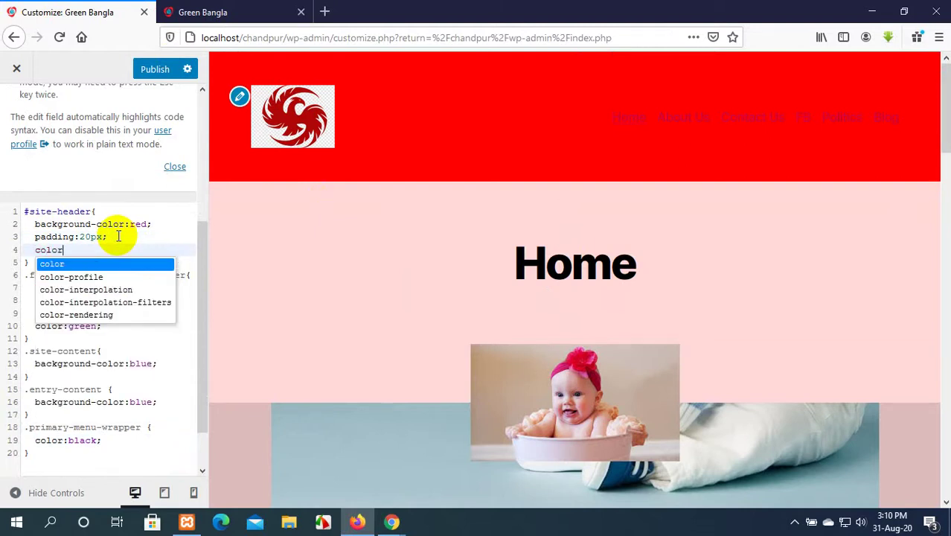
{"action": "key", "text": "Escape"}
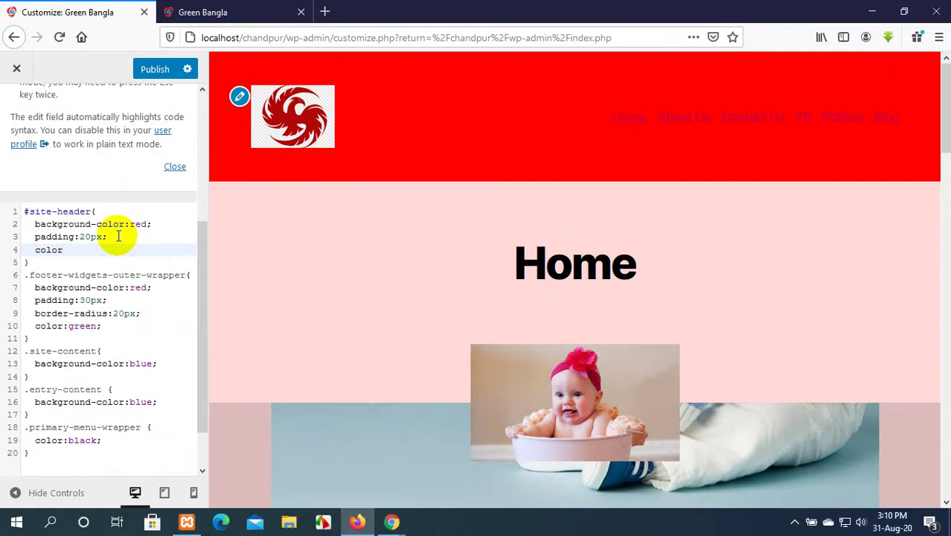
{"action": "type", "text": ":"}
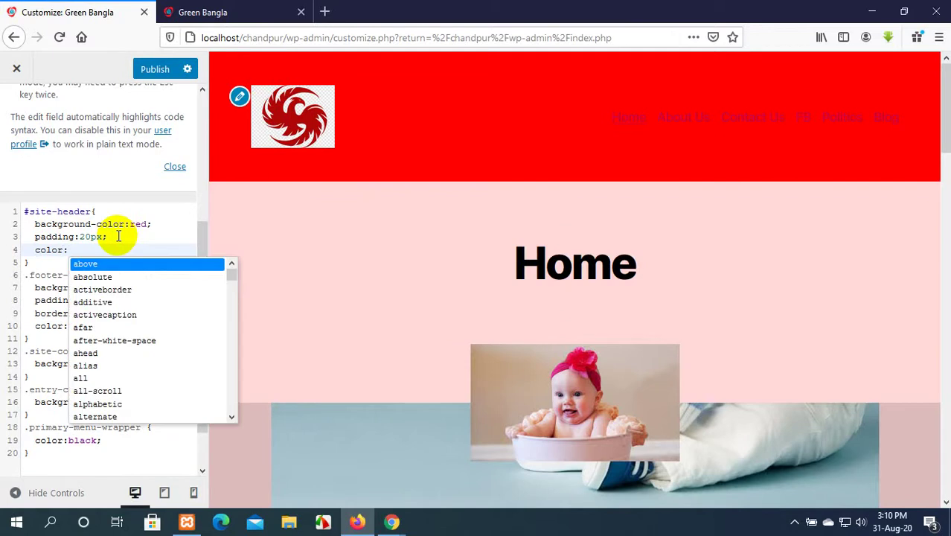
{"action": "type", "text": "bla"}
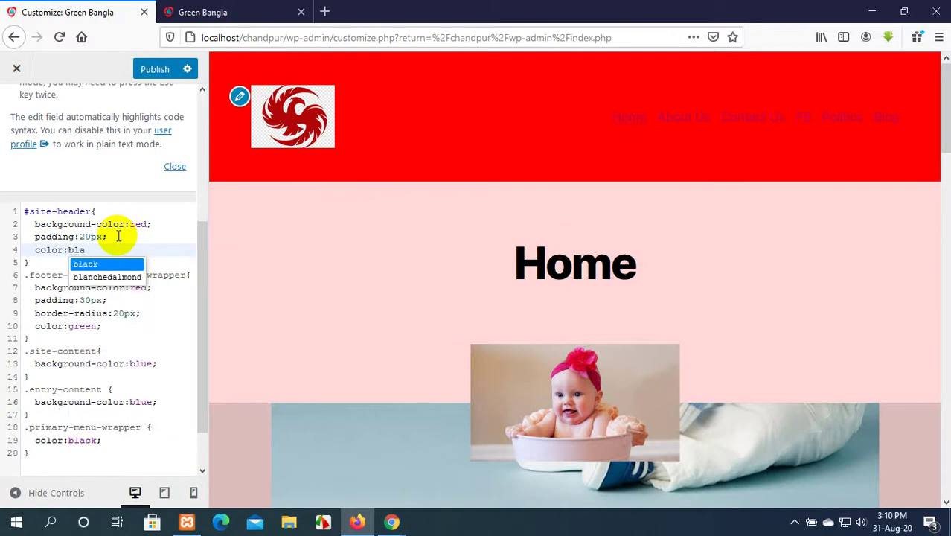
{"action": "type", "text": "ck;"}
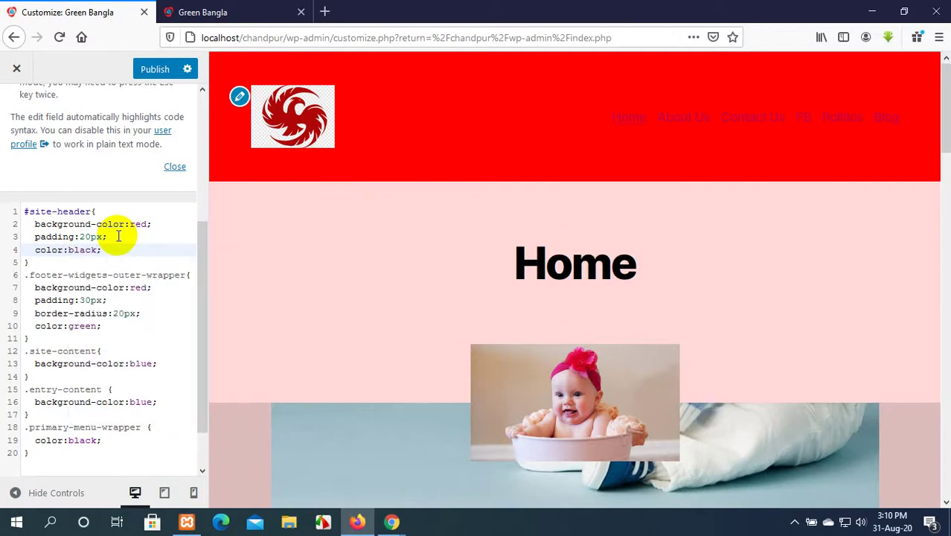
{"action": "scroll", "coordinate": [52, 178], "scroll_direction": "up", "scroll_amount": 3}
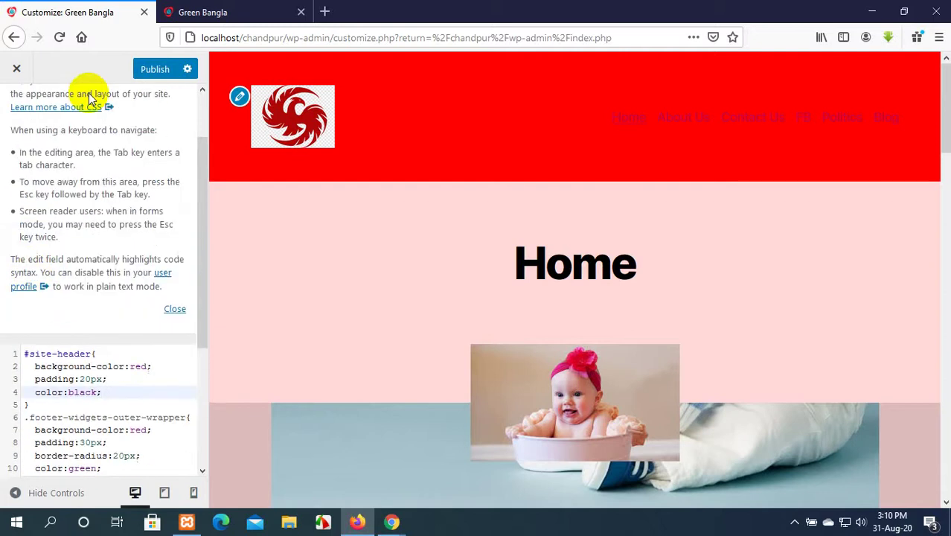
Publish the header's black text colour and check it on the reloaded live site.
{"action": "left_click", "coordinate": [152, 70]}
{"action": "left_click", "coordinate": [237, 12]}
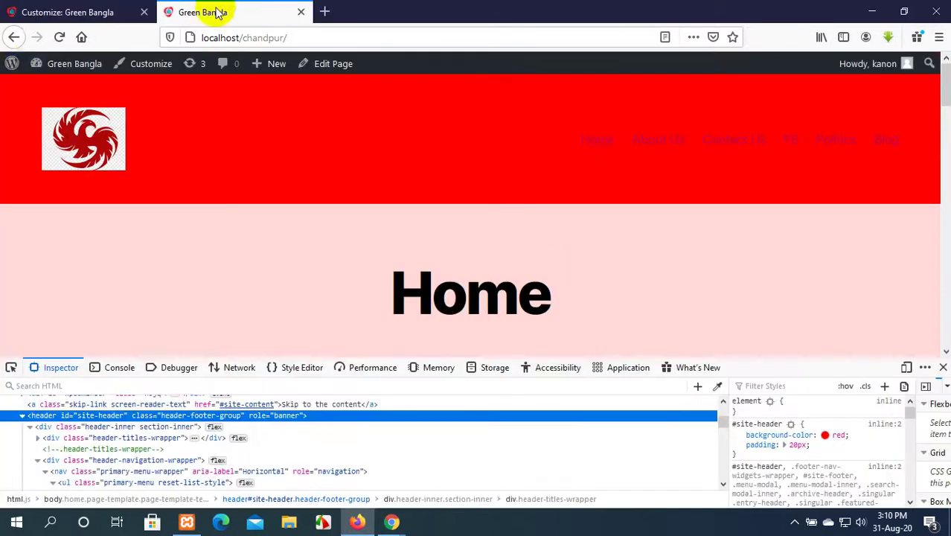
{"action": "left_click", "coordinate": [60, 37]}
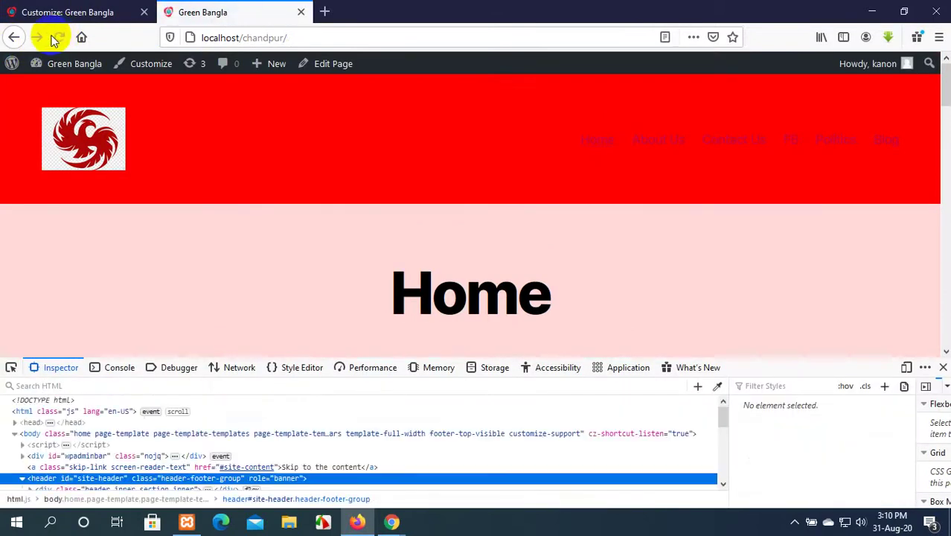
{"action": "left_click", "coordinate": [26, 6]}
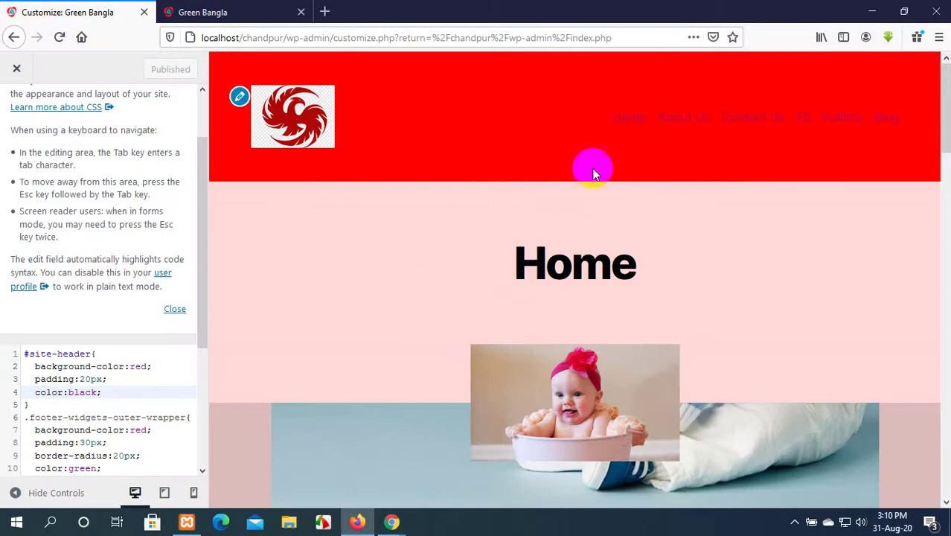
Make the header colour 'black !important', publish, and reload the live site to verify.
{"action": "double_click", "coordinate": [95, 391]}
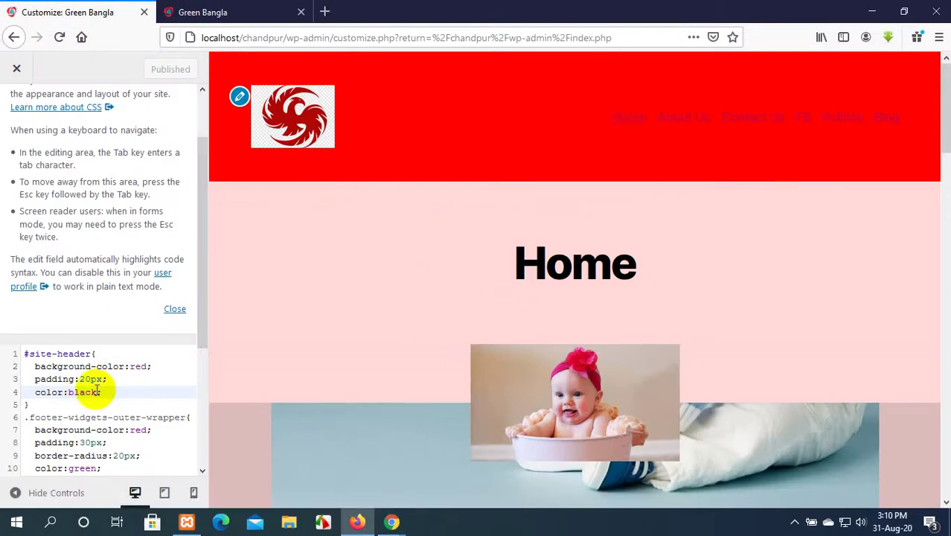
{"action": "key", "text": "Right"}
{"action": "type", "text": "!impo"}
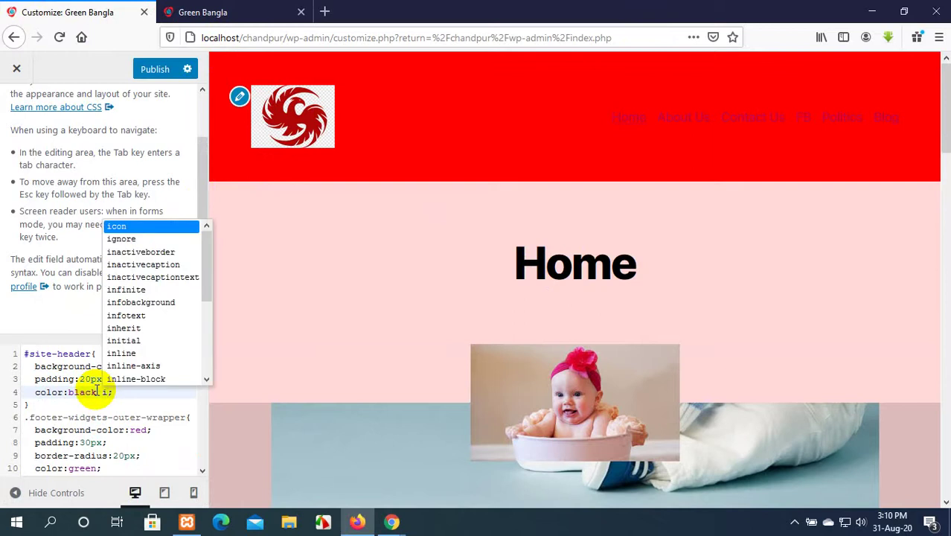
{"action": "type", "text": "rt"}
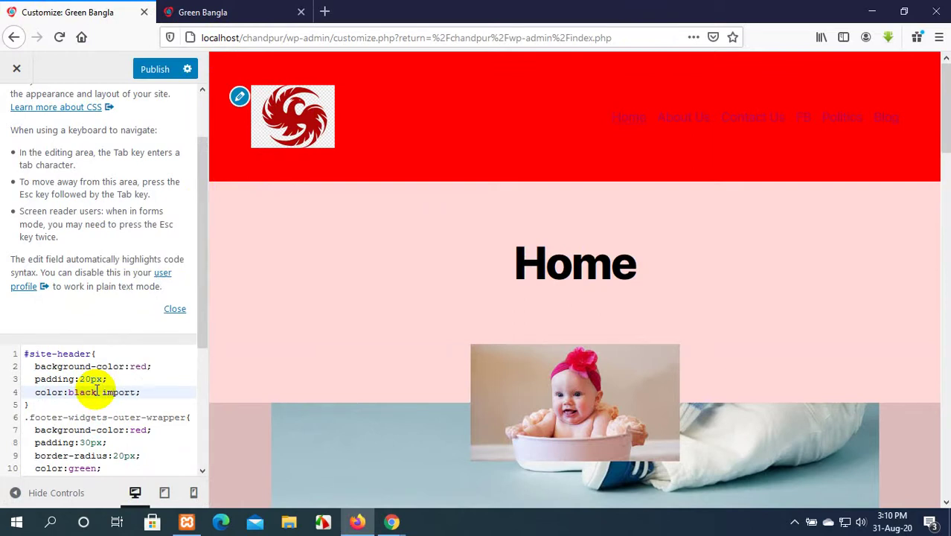
{"action": "type", "text": "ant"}
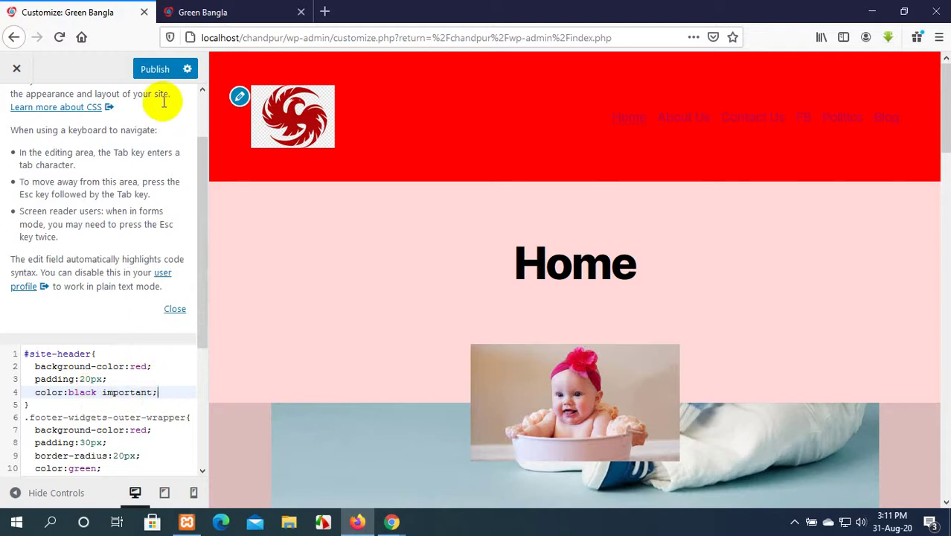
{"action": "left_click", "coordinate": [160, 72]}
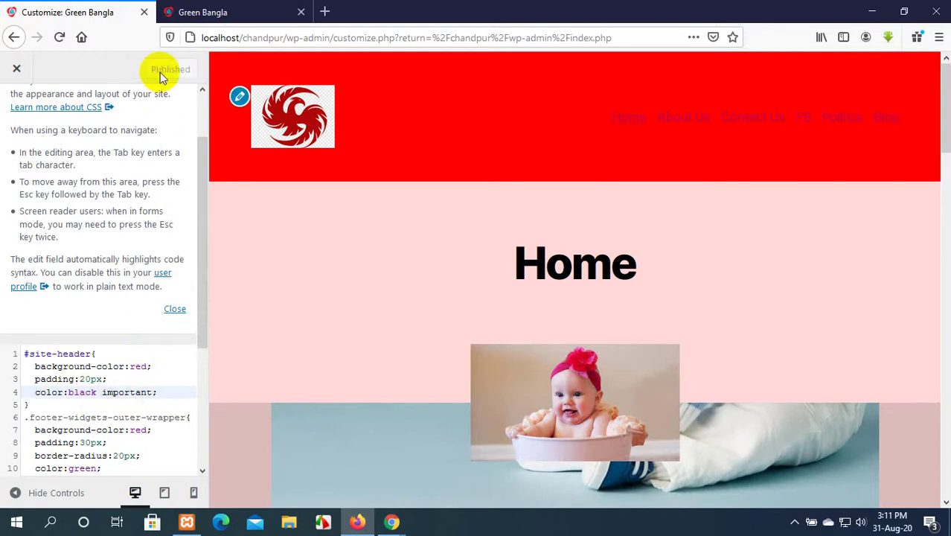
{"action": "left_click", "coordinate": [203, 12]}
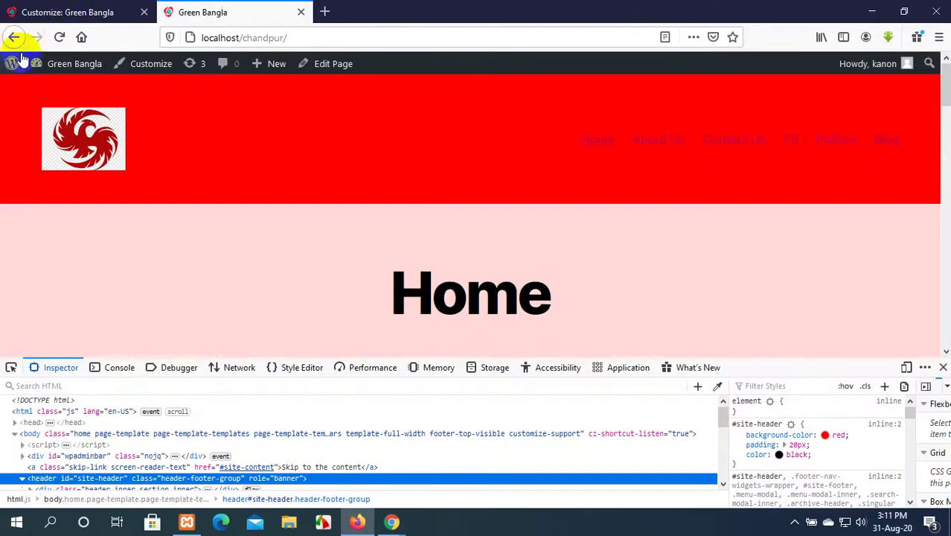
{"action": "left_click", "coordinate": [60, 37]}
Back in the Customizer, select all the Additional CSS code.
{"action": "left_click", "coordinate": [51, 7]}
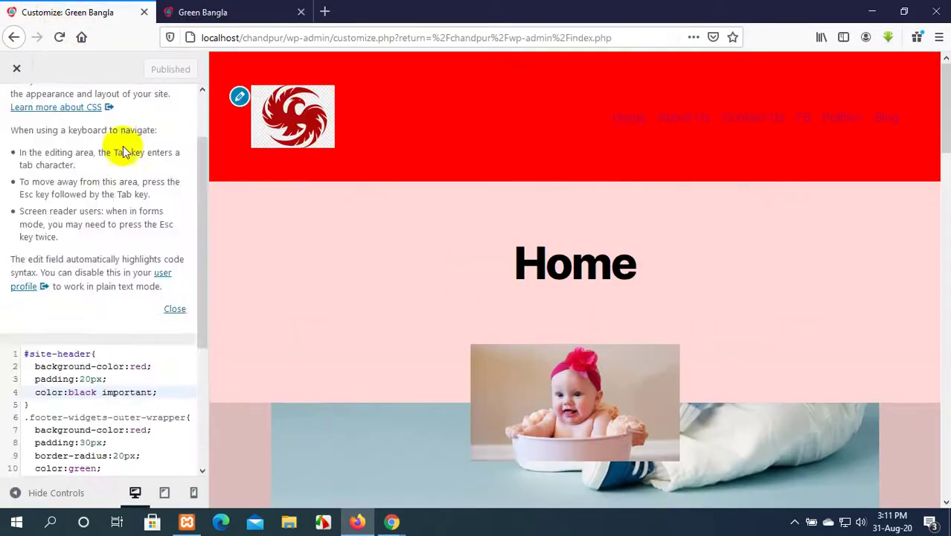
{"action": "scroll", "coordinate": [120, 298], "scroll_direction": "down", "scroll_amount": 5}
{"action": "left_click_drag", "start_coordinate": [38, 425], "coordinate": [20, 164]}
Delete all the Additional CSS and publish the empty stylesheet.
{"action": "key", "text": "BackSpace"}
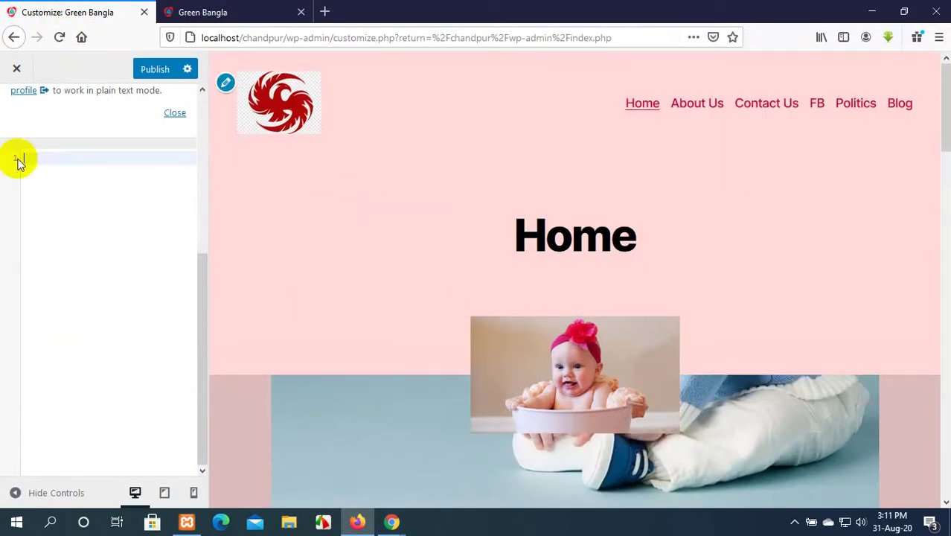
{"action": "scroll", "coordinate": [98, 78], "scroll_direction": "up", "scroll_amount": 4}
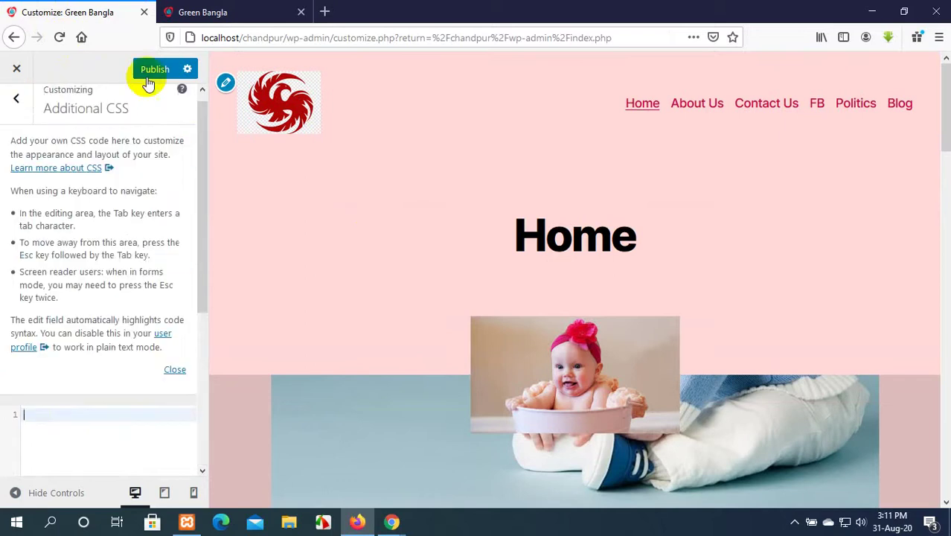
{"action": "left_click", "coordinate": [156, 68]}
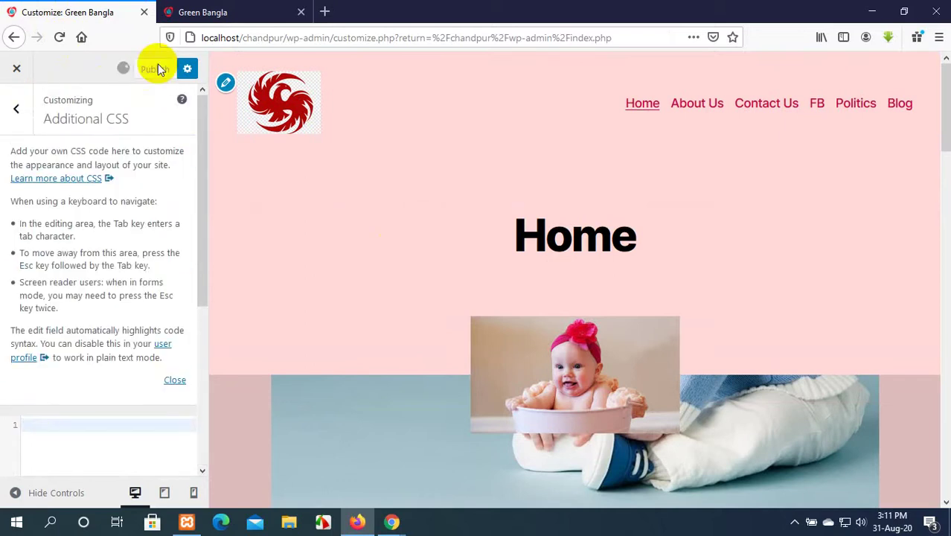
Reload the live Green Bangla site without devtools and scroll through its default pink look.
{"action": "left_click", "coordinate": [246, 10]}
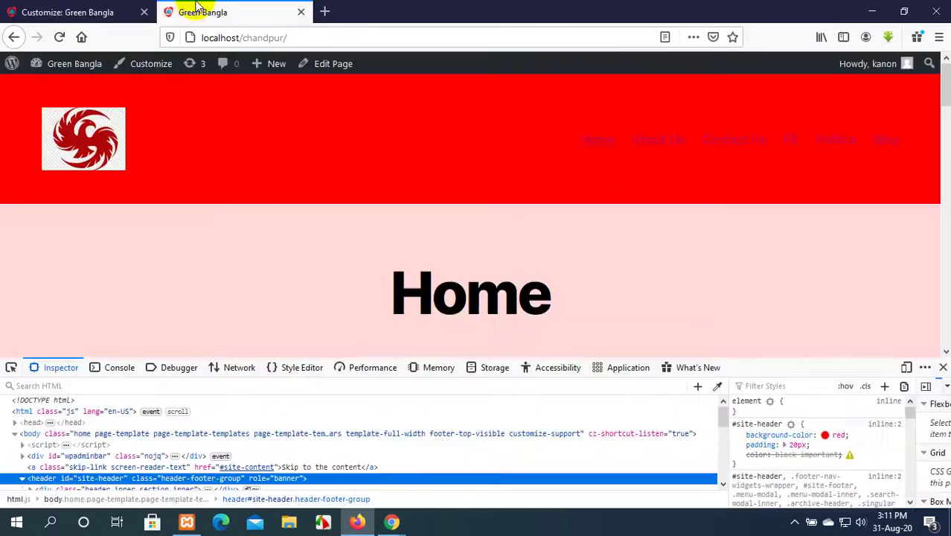
{"action": "left_click", "coordinate": [59, 37]}
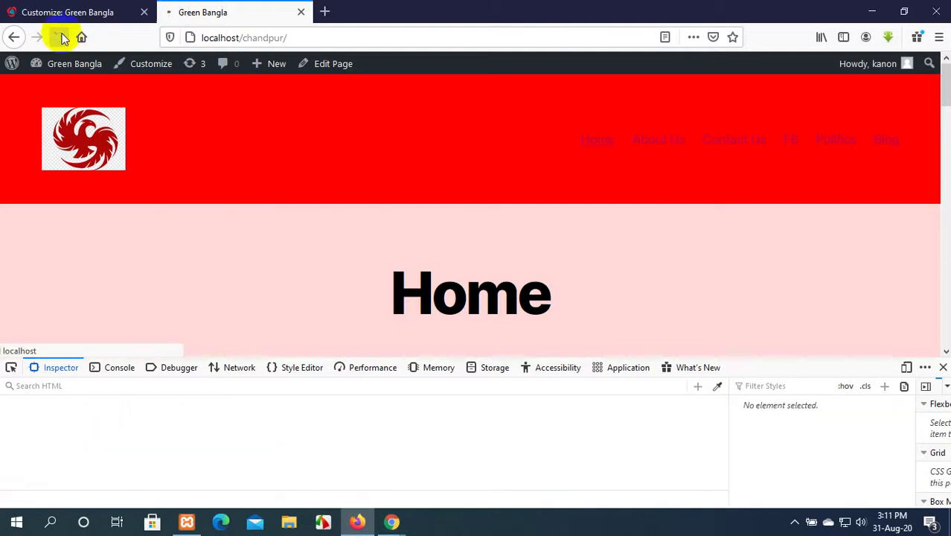
{"action": "left_click", "coordinate": [944, 367]}
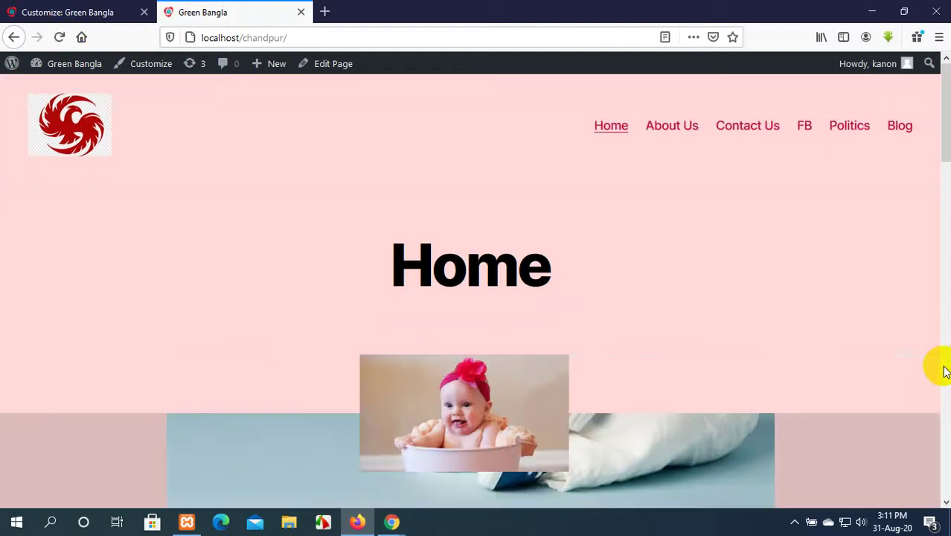
{"action": "scroll", "coordinate": [617, 316], "scroll_direction": "down", "scroll_amount": 5}
{"action": "scroll", "coordinate": [613, 309], "scroll_direction": "down", "scroll_amount": 3}
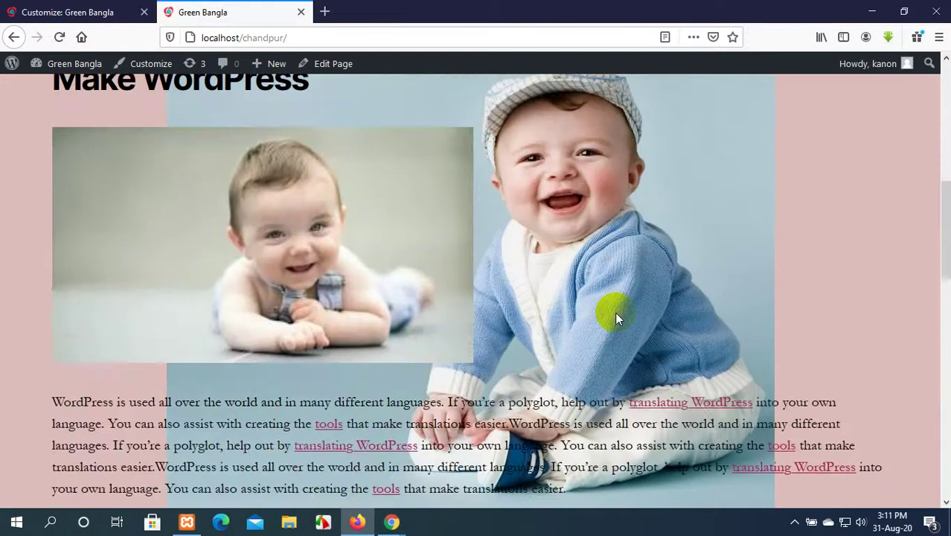
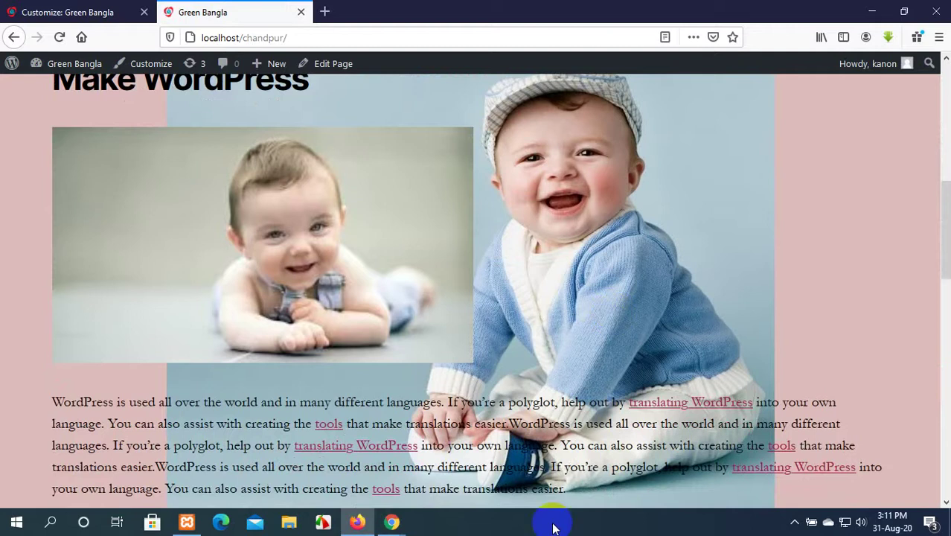
Take the Customizer back from Additional CSS to its main sections and view the live Home page.
{"action": "scroll", "coordinate": [559, 310], "scroll_direction": "down", "scroll_amount": 7}
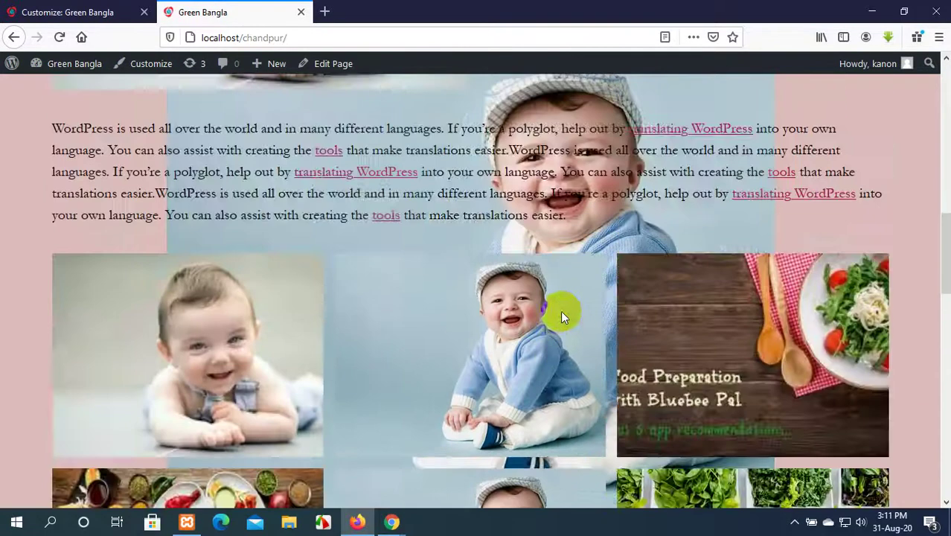
{"action": "scroll", "coordinate": [560, 310], "scroll_direction": "up", "scroll_amount": 10}
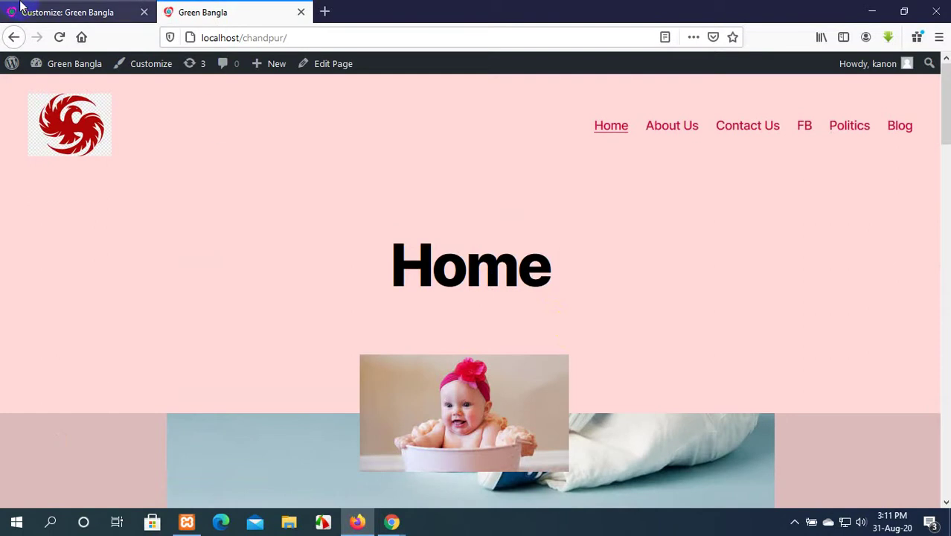
{"action": "left_click", "coordinate": [67, 12]}
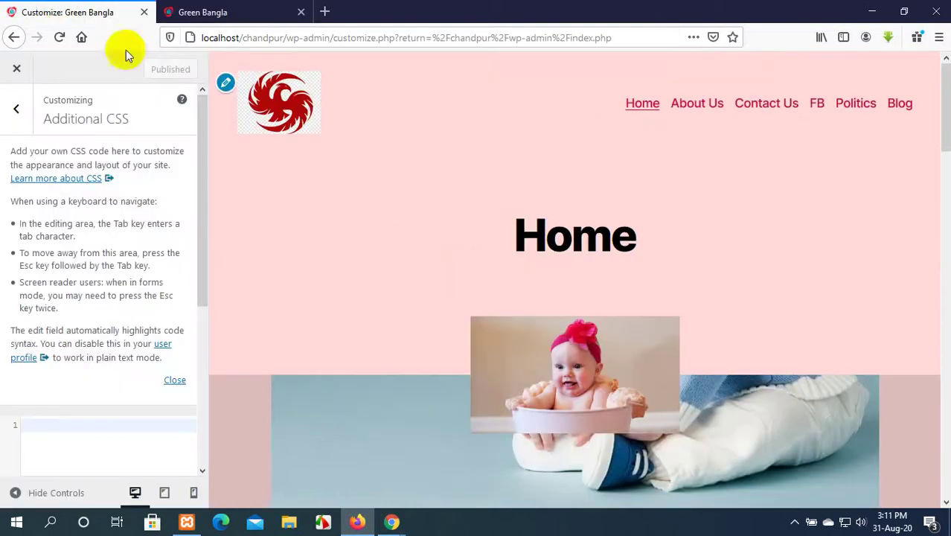
{"action": "left_click", "coordinate": [4, 121]}
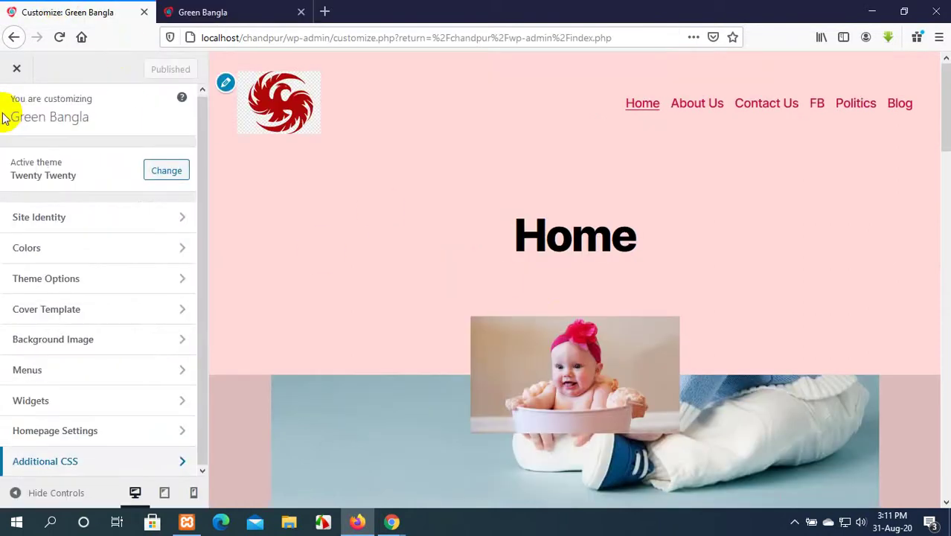
{"action": "left_click", "coordinate": [214, 8]}
{"action": "left_click", "coordinate": [102, 9]}
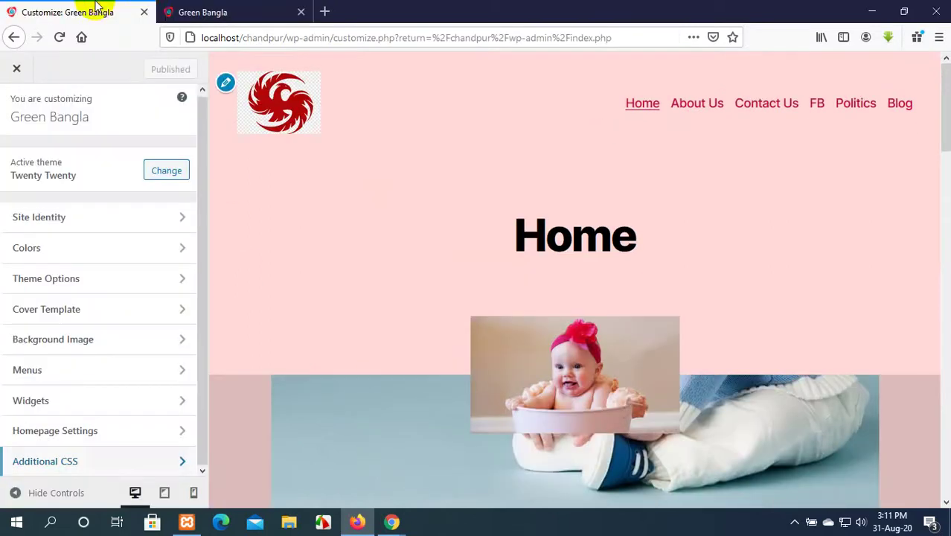
{"action": "left_click", "coordinate": [180, 9]}
{"action": "right_click", "coordinate": [319, 111]}
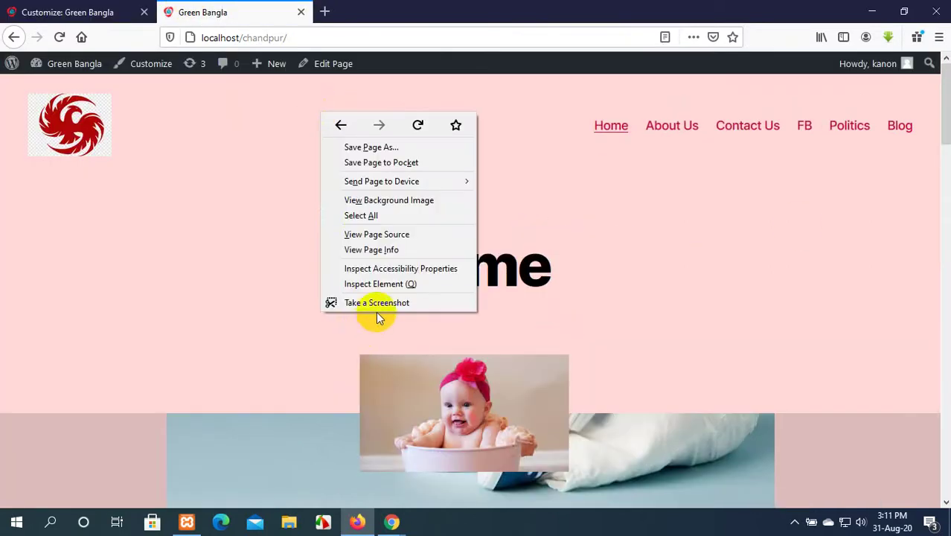
{"action": "left_click", "coordinate": [397, 283]}
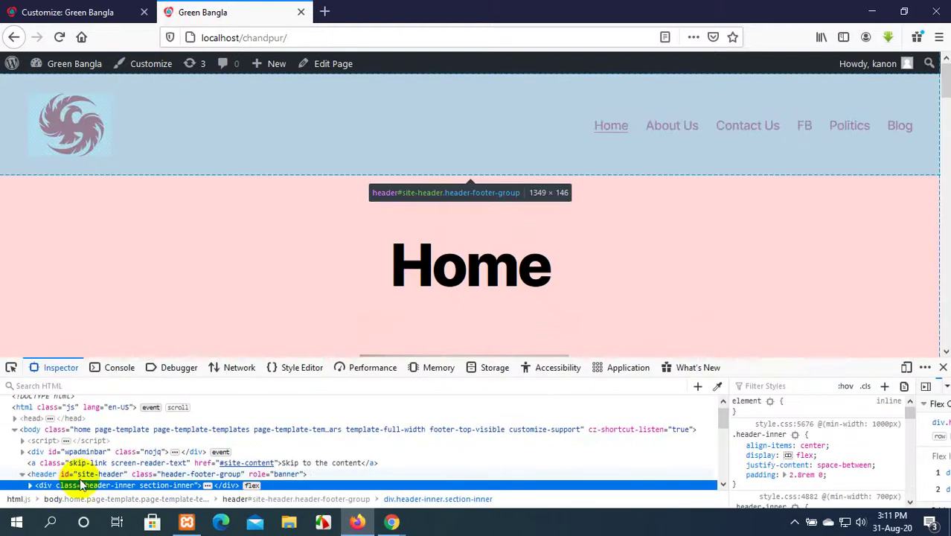
{"action": "left_click", "coordinate": [89, 474]}
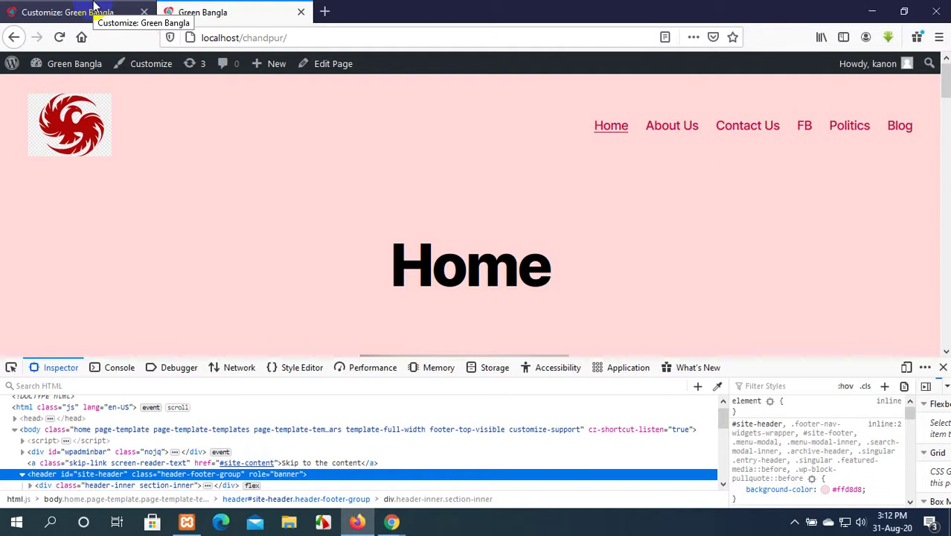
{"action": "left_click", "coordinate": [943, 367]}
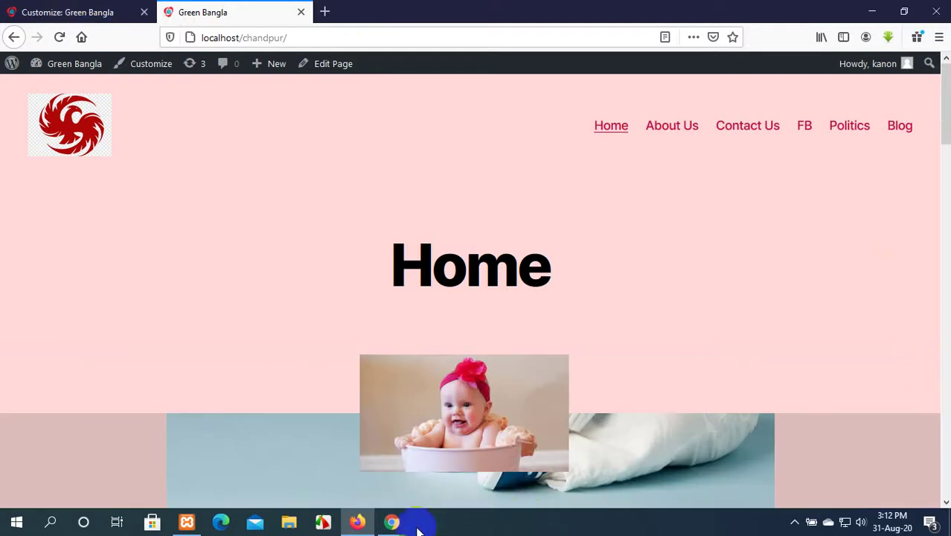
Review the Google Meet chat and People list, then minimize Meet and return to the Customizer.
{"action": "mouse_move", "coordinate": [391, 522]}
{"action": "left_click", "coordinate": [335, 476]}
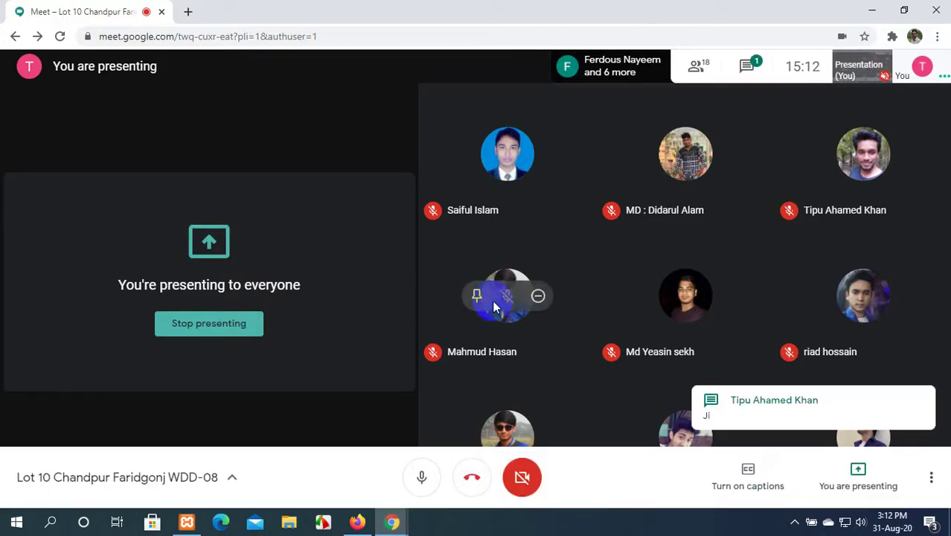
{"action": "left_click", "coordinate": [750, 67]}
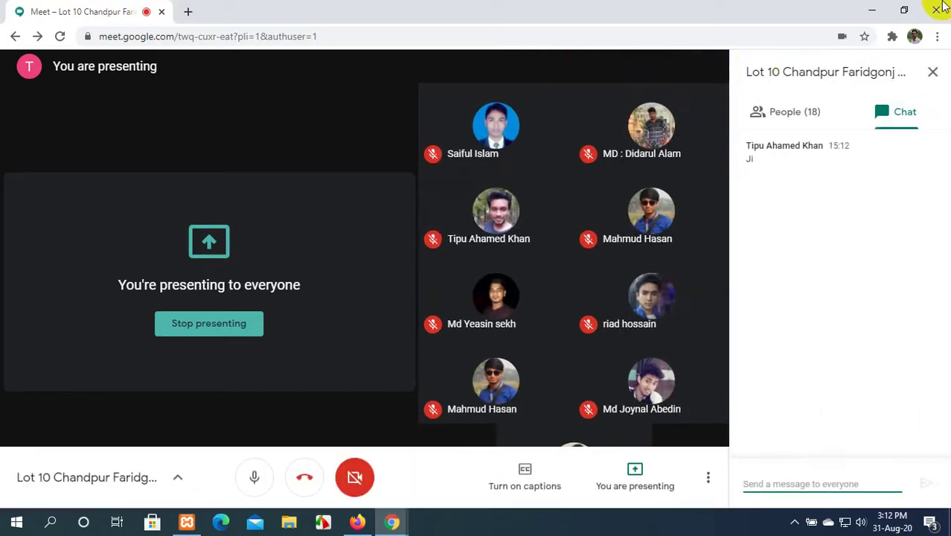
{"action": "left_click", "coordinate": [796, 111]}
{"action": "scroll", "coordinate": [751, 208], "scroll_direction": "down", "scroll_amount": 1}
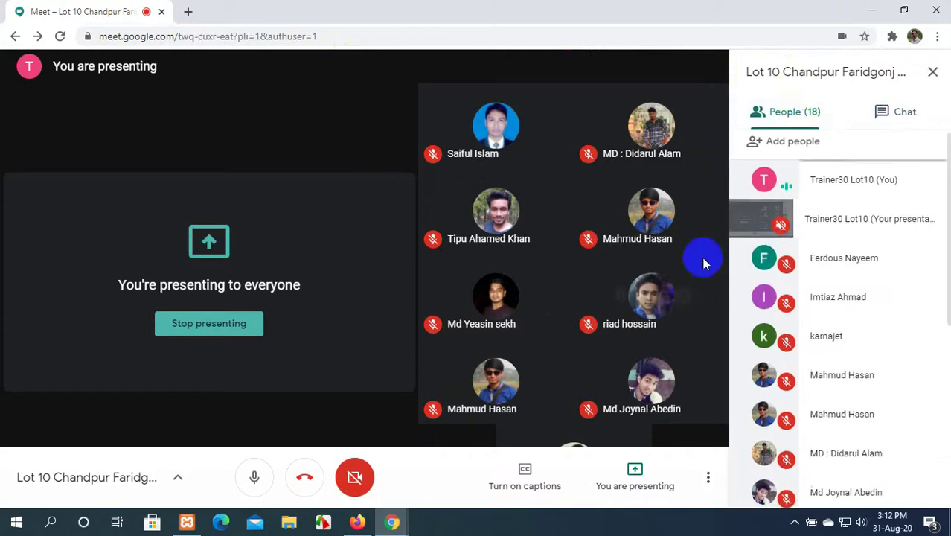
{"action": "left_click", "coordinate": [872, 9]}
{"action": "left_click", "coordinate": [48, 10]}
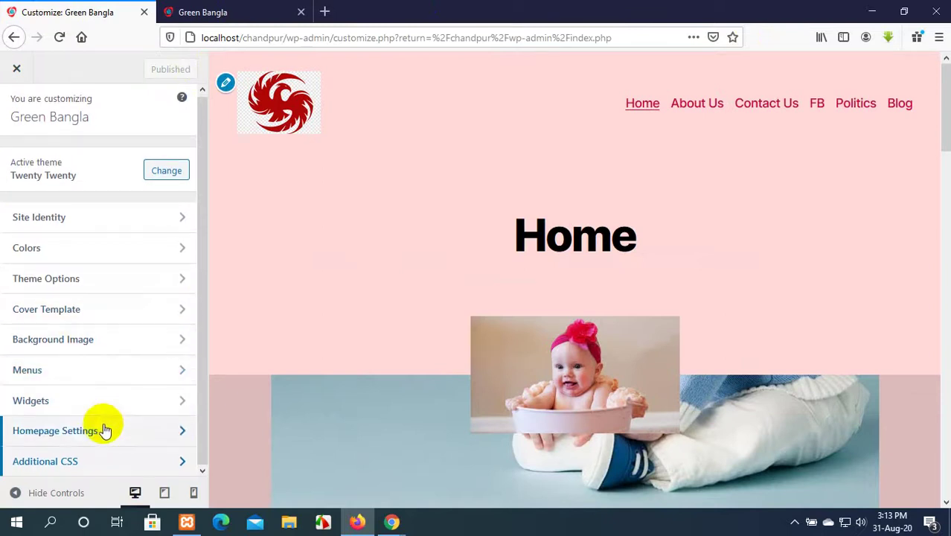
Exit the Customizer to the Dashboard, refresh the desktop, and restore the browser.
{"action": "left_click", "coordinate": [20, 68]}
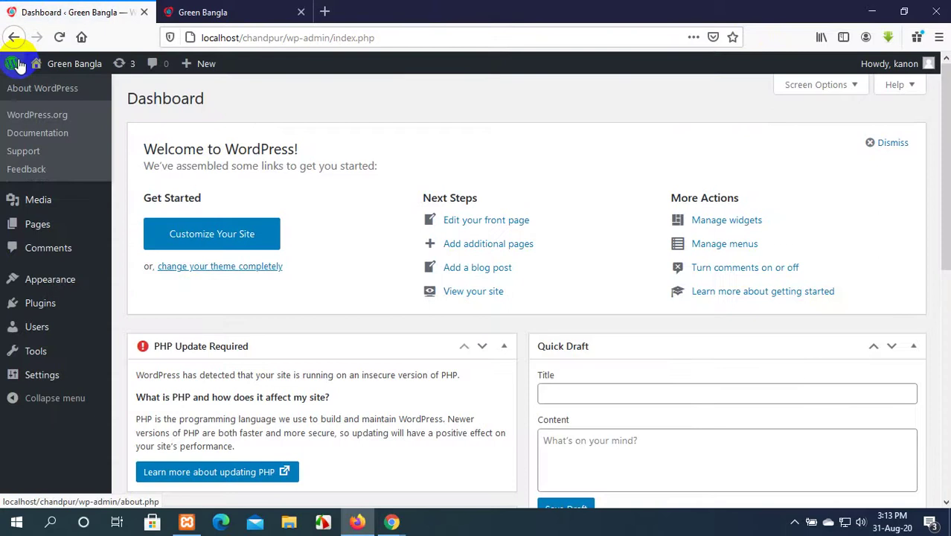
{"action": "scroll", "coordinate": [333, 266], "scroll_direction": "down", "scroll_amount": 3}
{"action": "scroll", "coordinate": [334, 267], "scroll_direction": "down", "scroll_amount": 3}
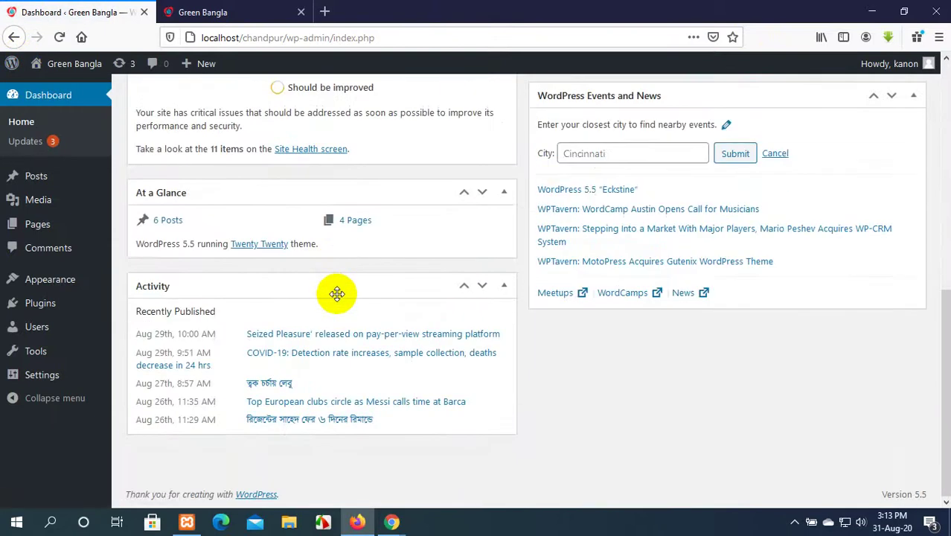
{"action": "scroll", "coordinate": [338, 291], "scroll_direction": "up", "scroll_amount": 6}
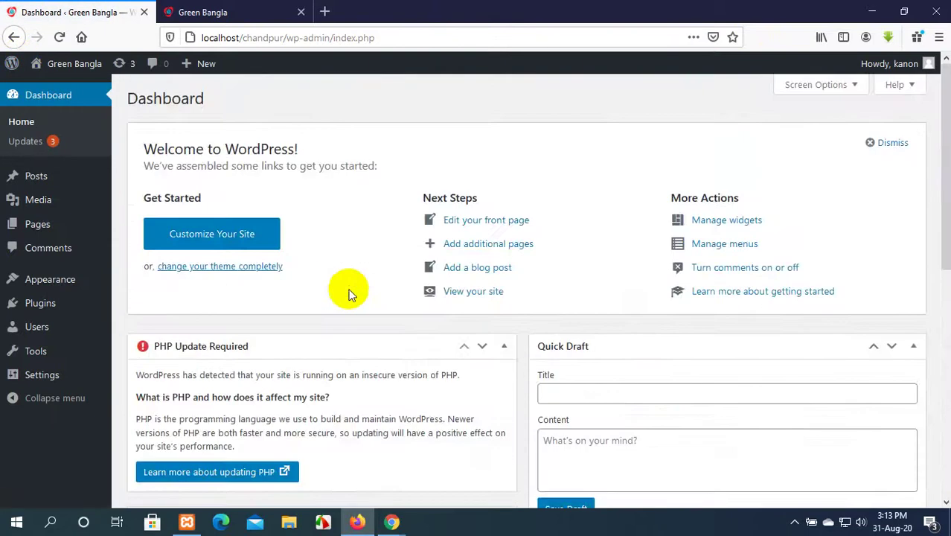
{"action": "left_click", "coordinate": [871, 11]}
{"action": "right_click", "coordinate": [443, 90]}
{"action": "left_click", "coordinate": [475, 131]}
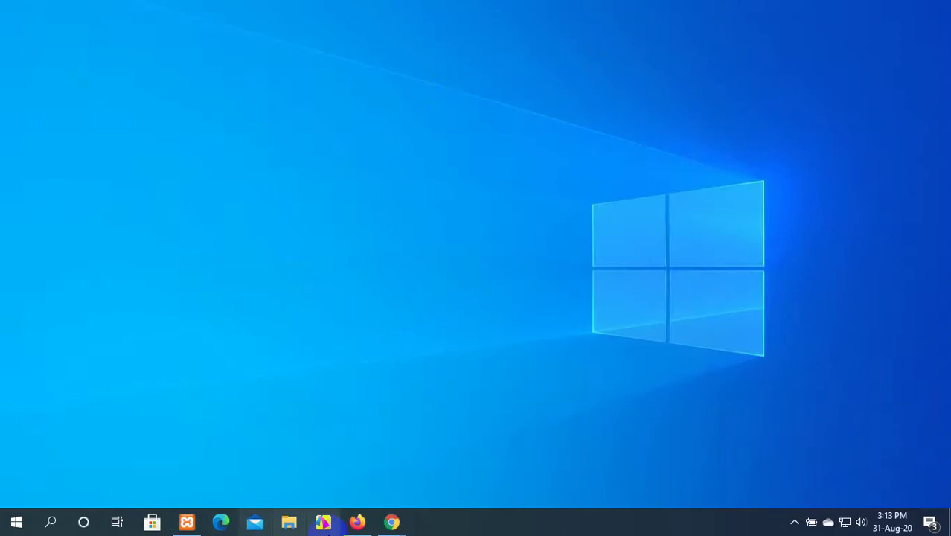
{"action": "left_click", "coordinate": [358, 522]}
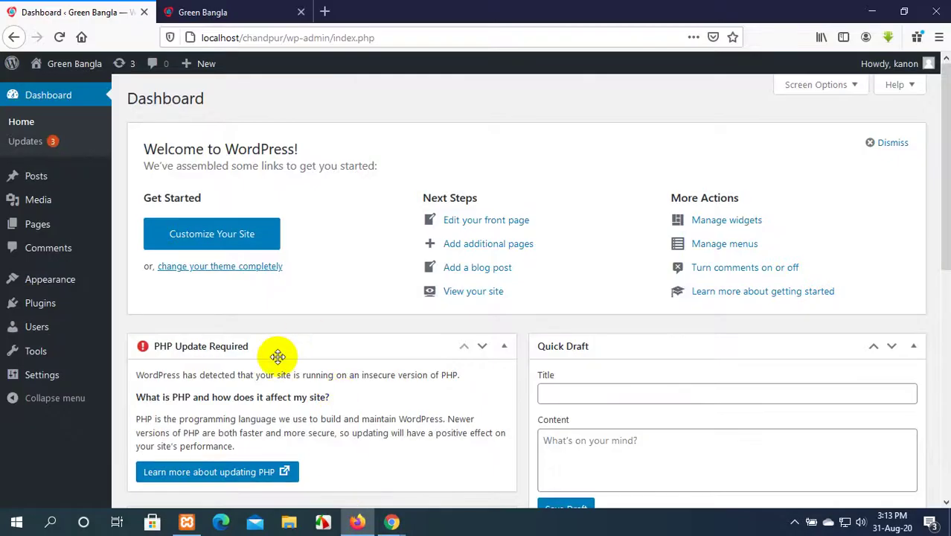
Open the Installed Plugins list and look over the Tools and Appearance menus.
{"action": "mouse_move", "coordinate": [27, 309]}
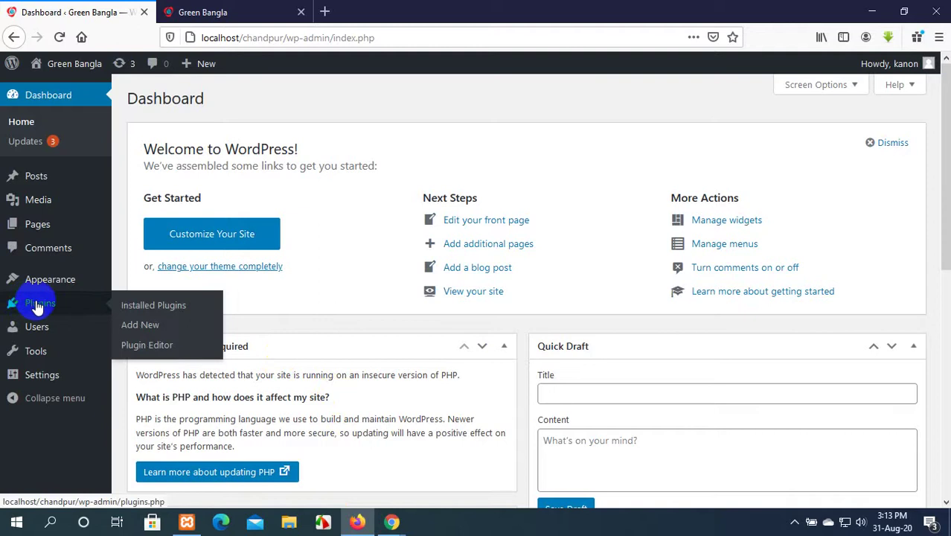
{"action": "left_click", "coordinate": [175, 305]}
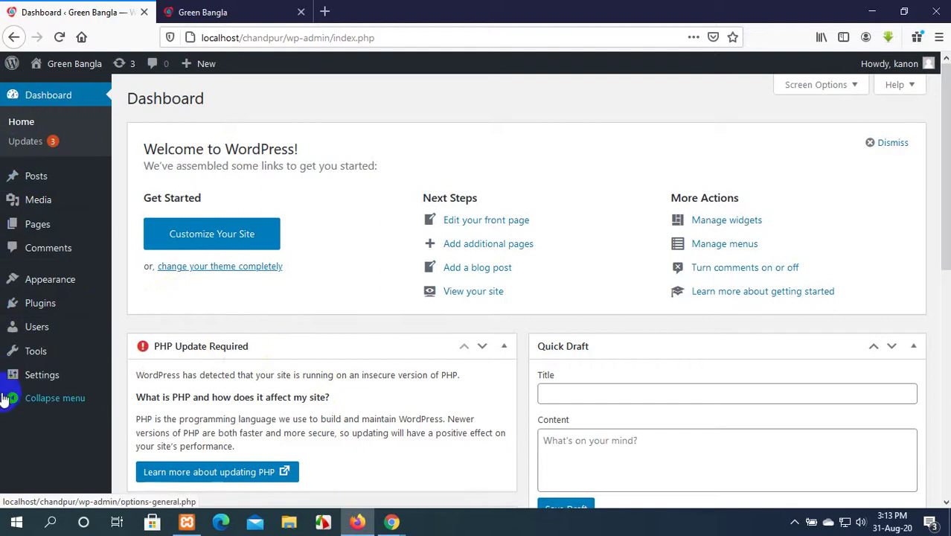
{"action": "mouse_move", "coordinate": [41, 357]}
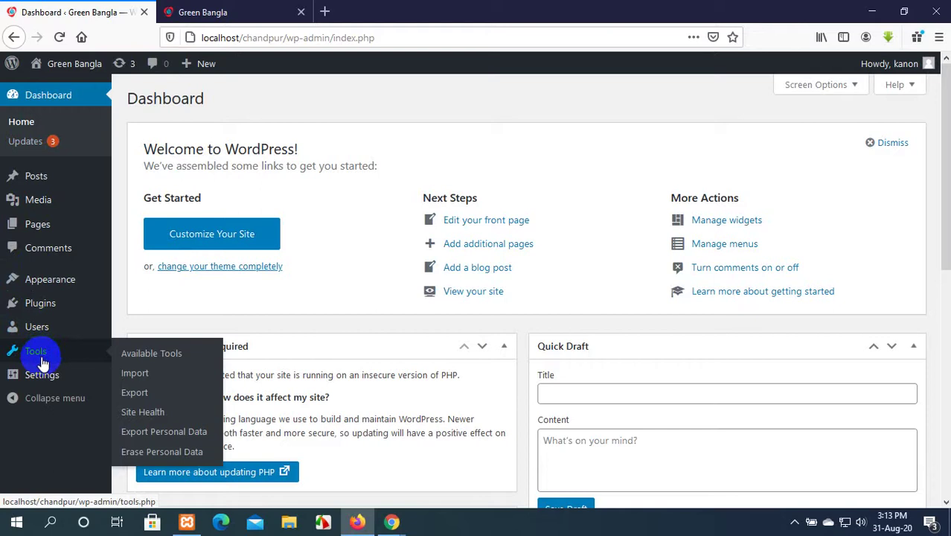
{"action": "mouse_move", "coordinate": [59, 291]}
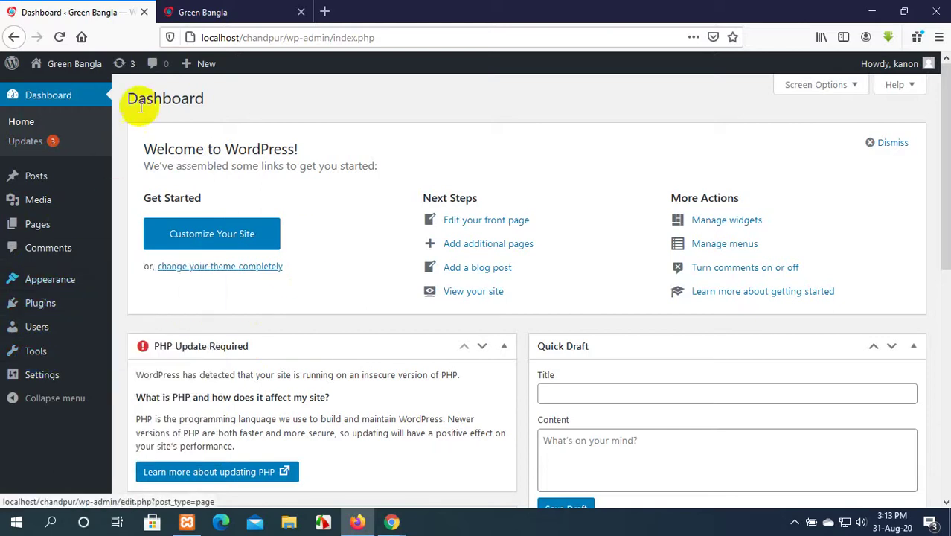
{"action": "left_click", "coordinate": [208, 12]}
Compare the live Green Bangla home page with the wp-admin Dashboard, ending back in admin.
{"action": "scroll", "coordinate": [466, 343], "scroll_direction": "down", "scroll_amount": 15}
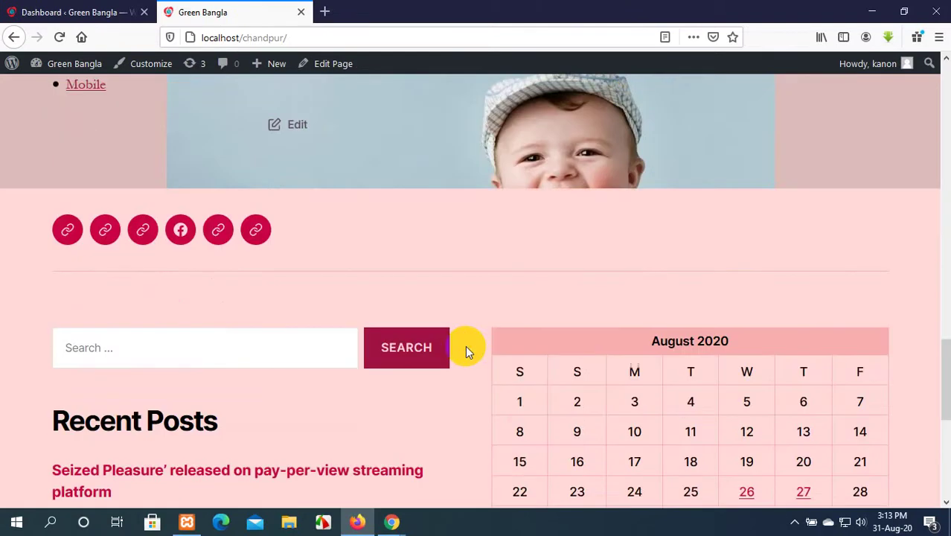
{"action": "scroll", "coordinate": [454, 344], "scroll_direction": "up", "scroll_amount": 15}
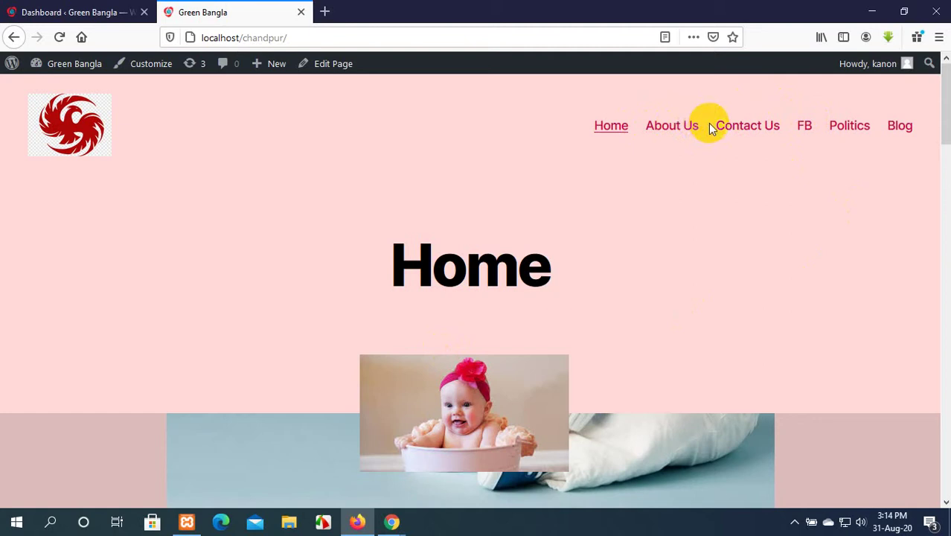
{"action": "left_click", "coordinate": [65, 10]}
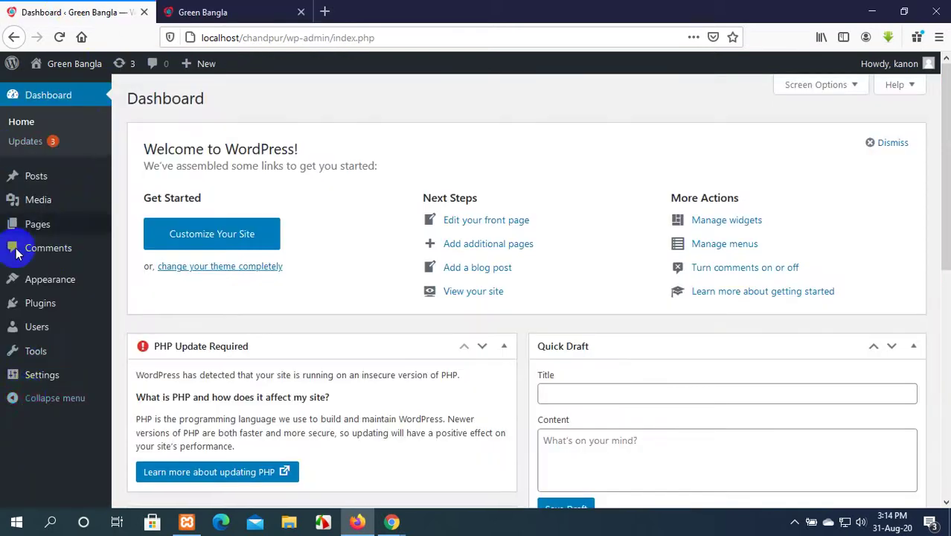
{"action": "mouse_move", "coordinate": [85, 366]}
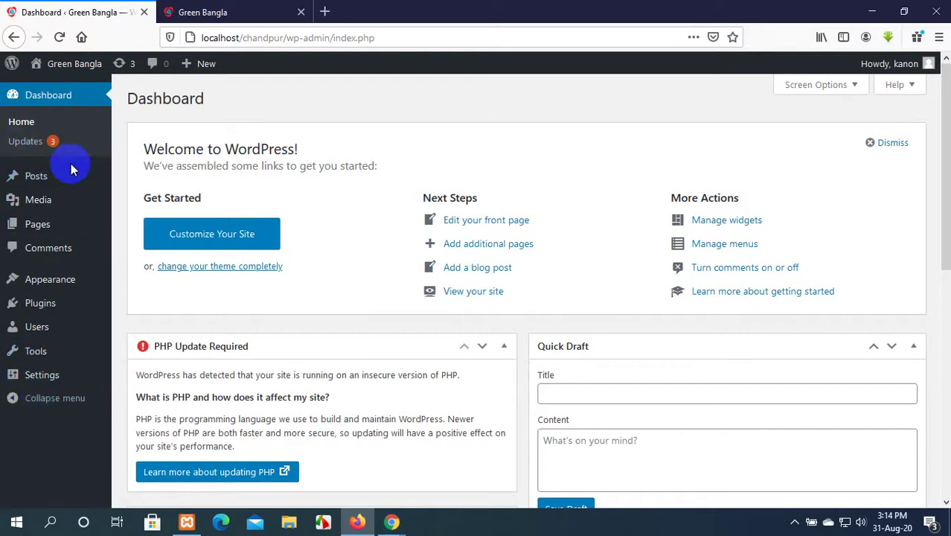
{"action": "left_click", "coordinate": [209, 10]}
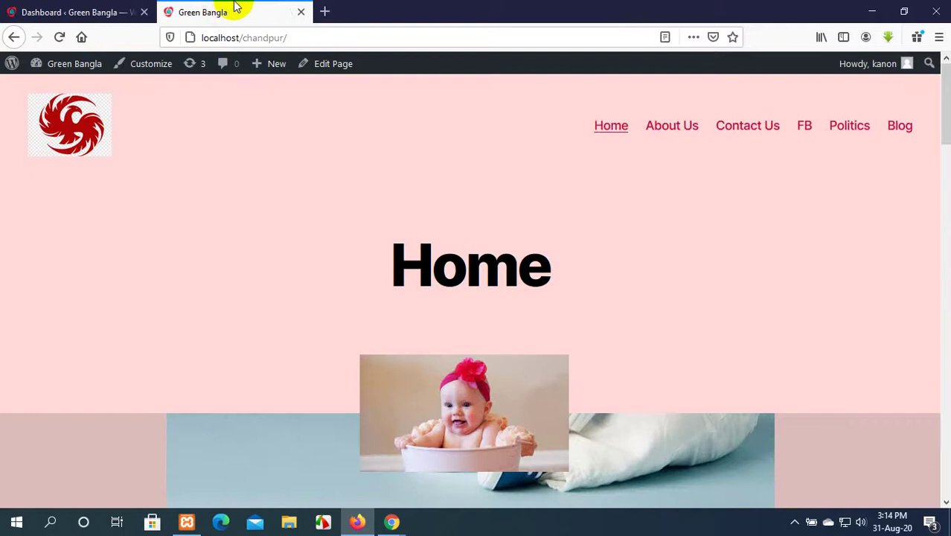
{"action": "left_click", "coordinate": [45, 7]}
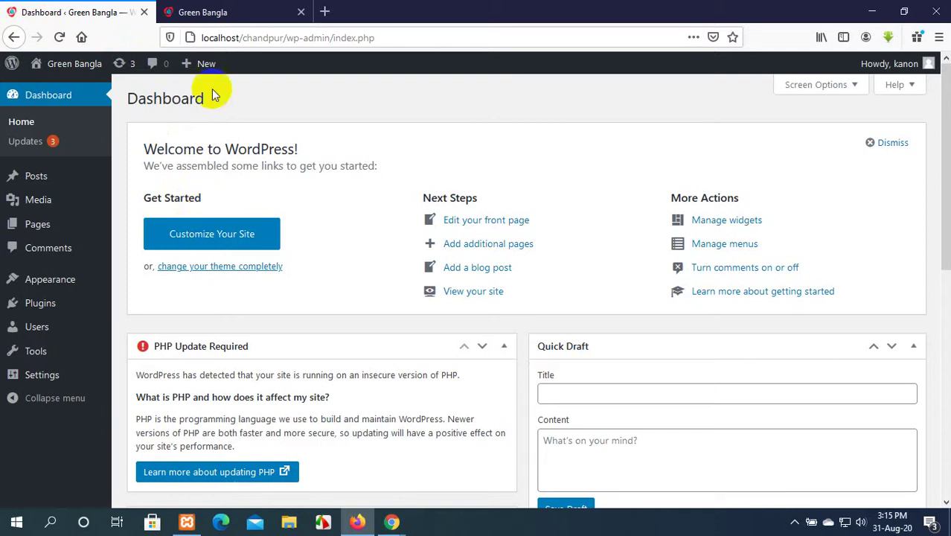
{"action": "left_click", "coordinate": [197, 12]}
{"action": "left_click", "coordinate": [89, 11]}
{"action": "left_click", "coordinate": [188, 9]}
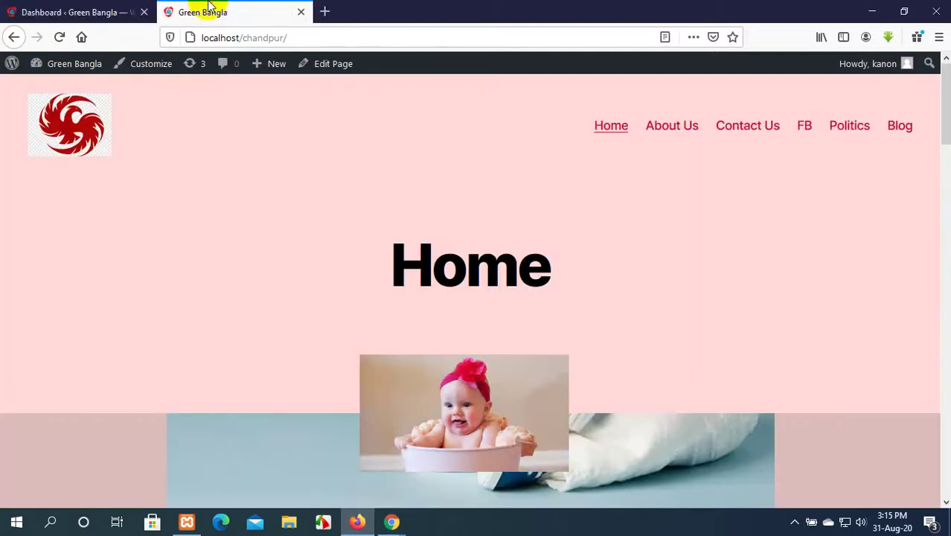
{"action": "left_click", "coordinate": [95, 8]}
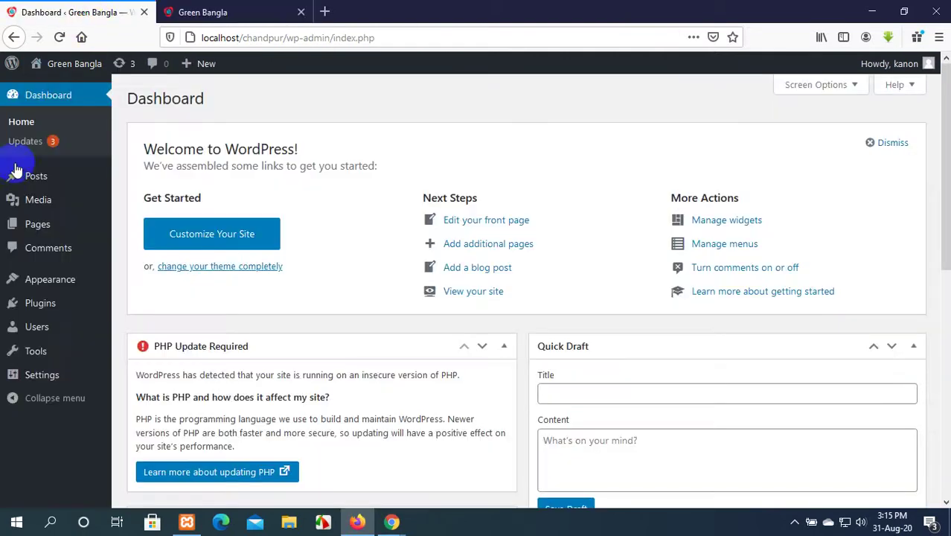
Add a new page titled 'Our Team' and publish it through the pre-publish check.
{"action": "mouse_move", "coordinate": [34, 226]}
{"action": "left_click", "coordinate": [142, 227]}
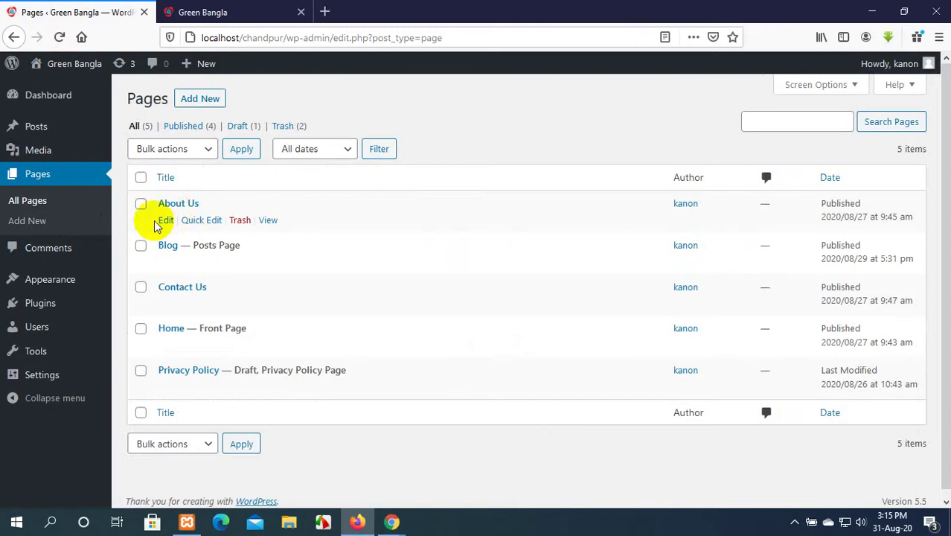
{"action": "left_click", "coordinate": [192, 104]}
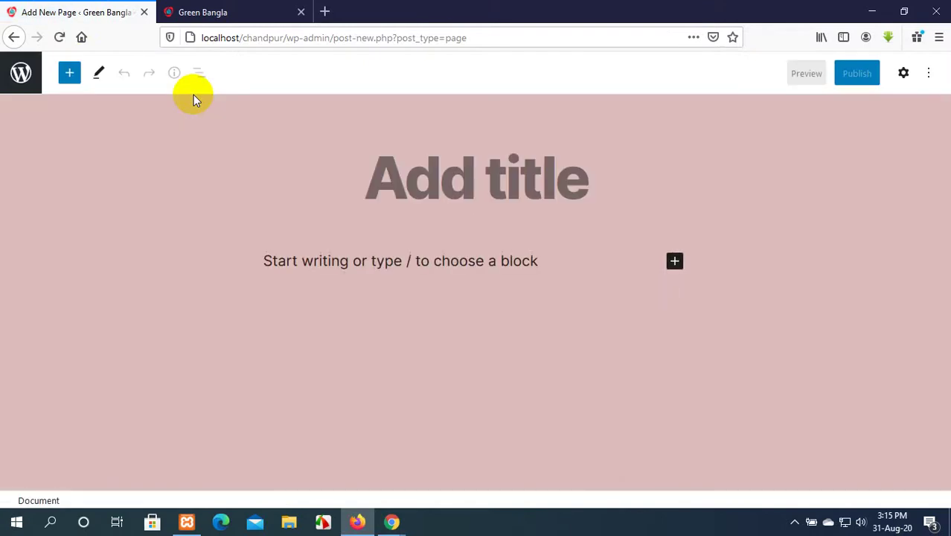
{"action": "type", "text": "Our"}
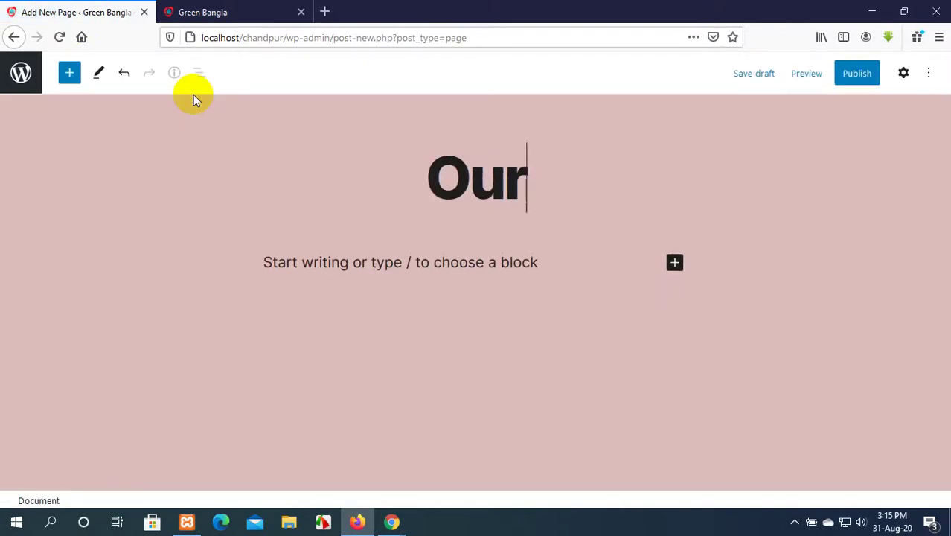
{"action": "type", "text": " Team"}
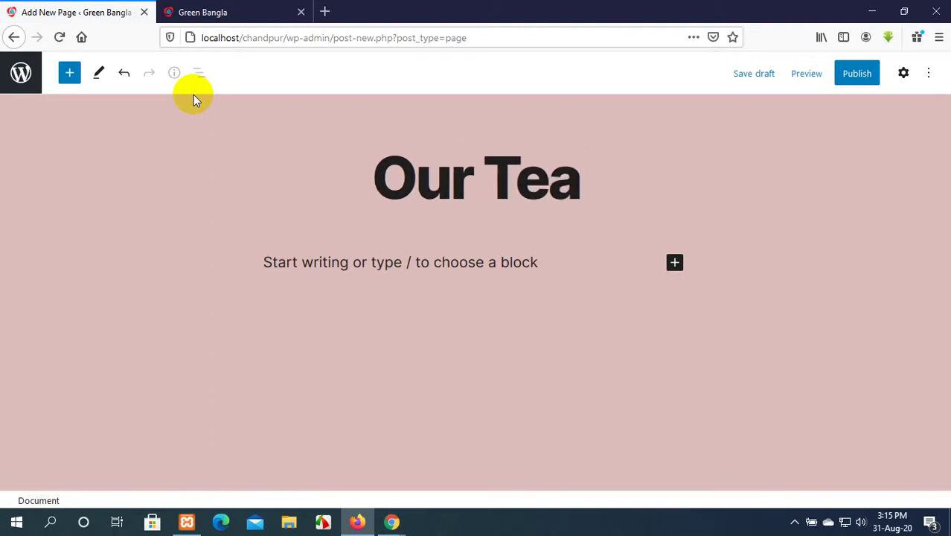
{"action": "left_click", "coordinate": [850, 74]}
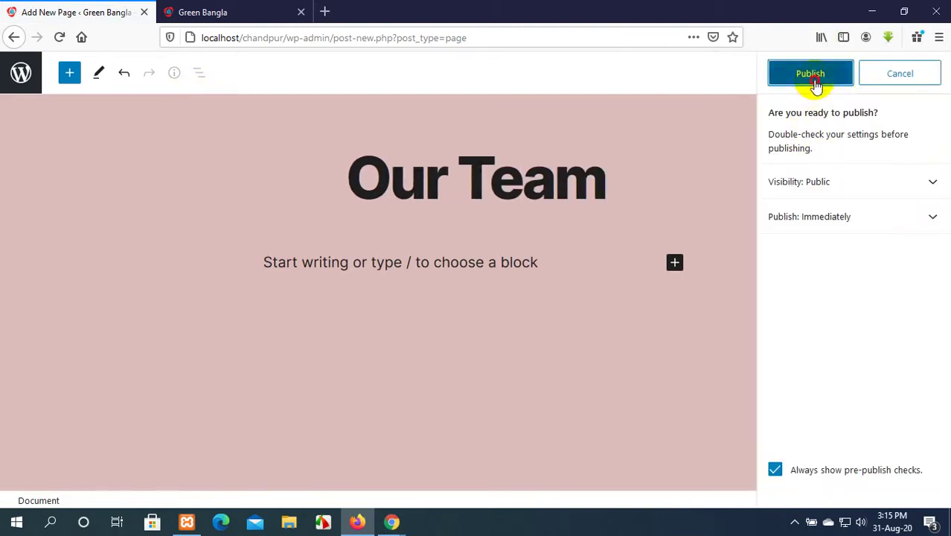
{"action": "left_click", "coordinate": [813, 82]}
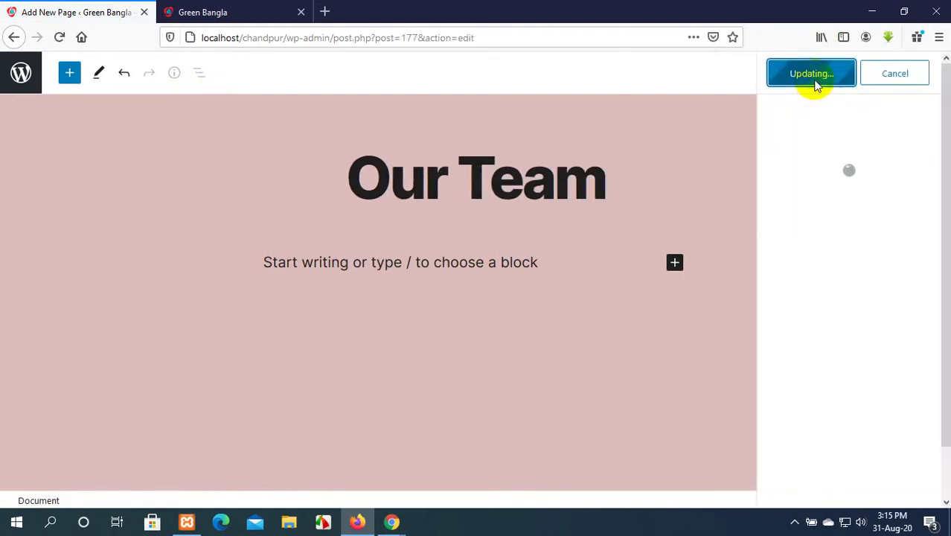
{"action": "left_click", "coordinate": [236, 9]}
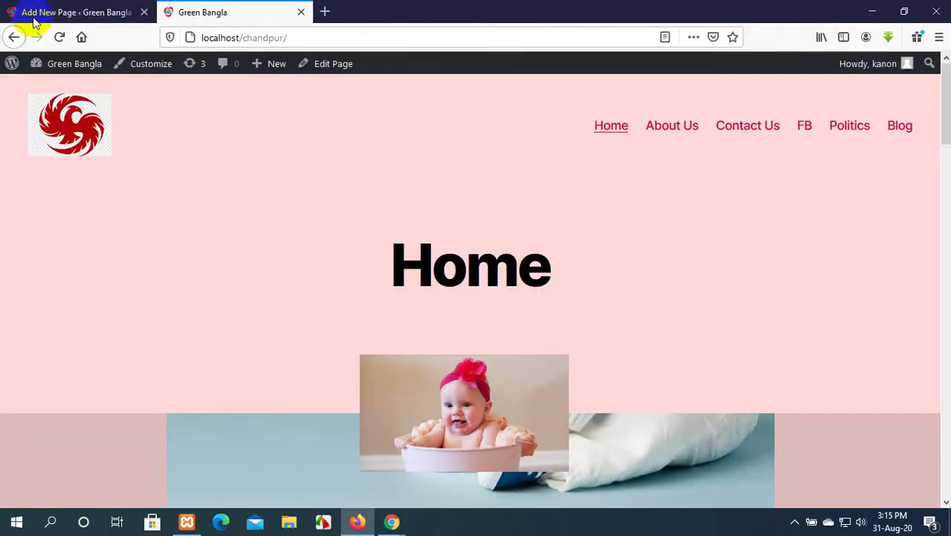
Open Appearance > Menus and check the Our Team link on the reloaded live site.
{"action": "left_click", "coordinate": [11, 16]}
{"action": "left_click", "coordinate": [14, 38]}
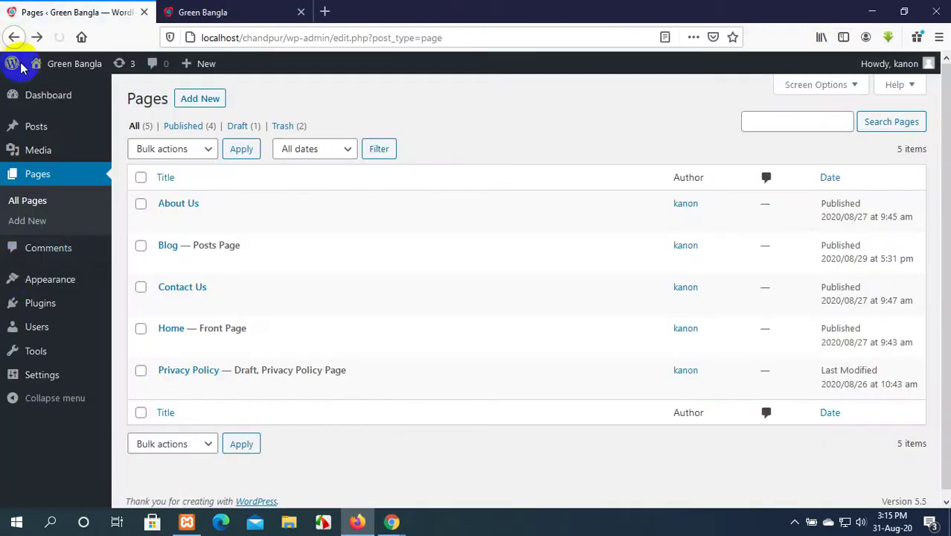
{"action": "mouse_move", "coordinate": [39, 289]}
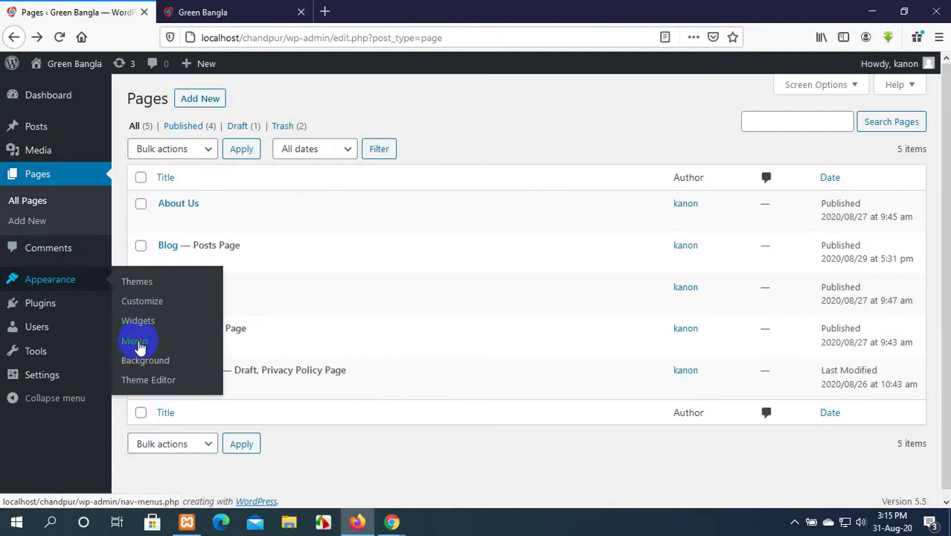
{"action": "left_click", "coordinate": [214, 7]}
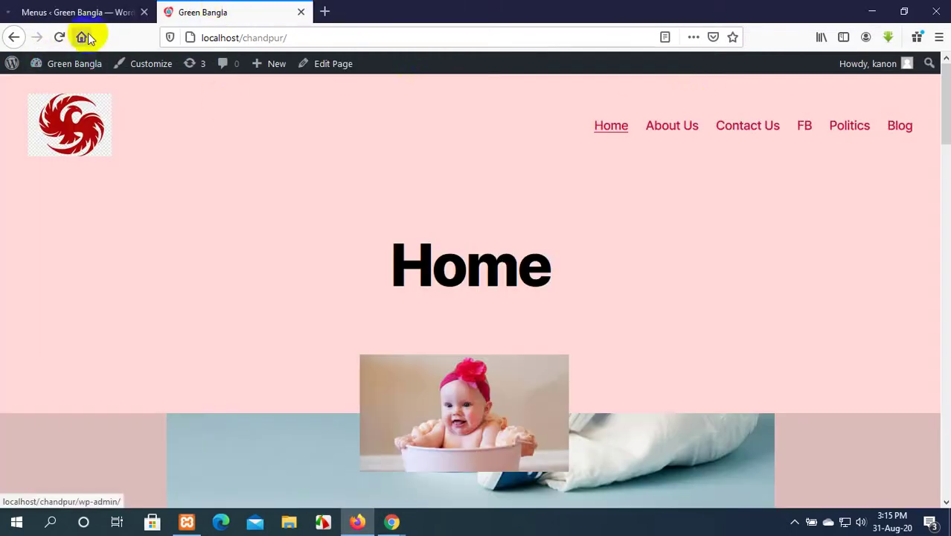
{"action": "left_click", "coordinate": [59, 38]}
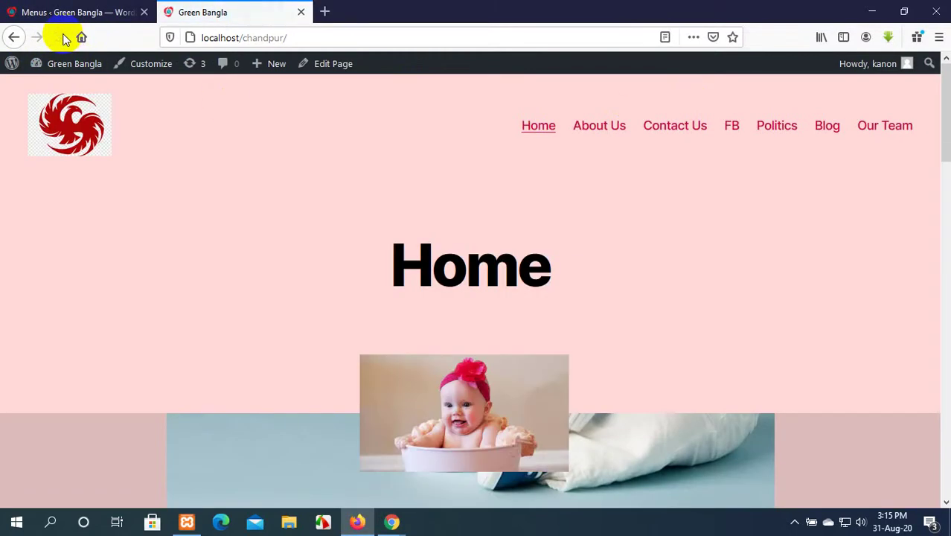
{"action": "left_click", "coordinate": [895, 131]}
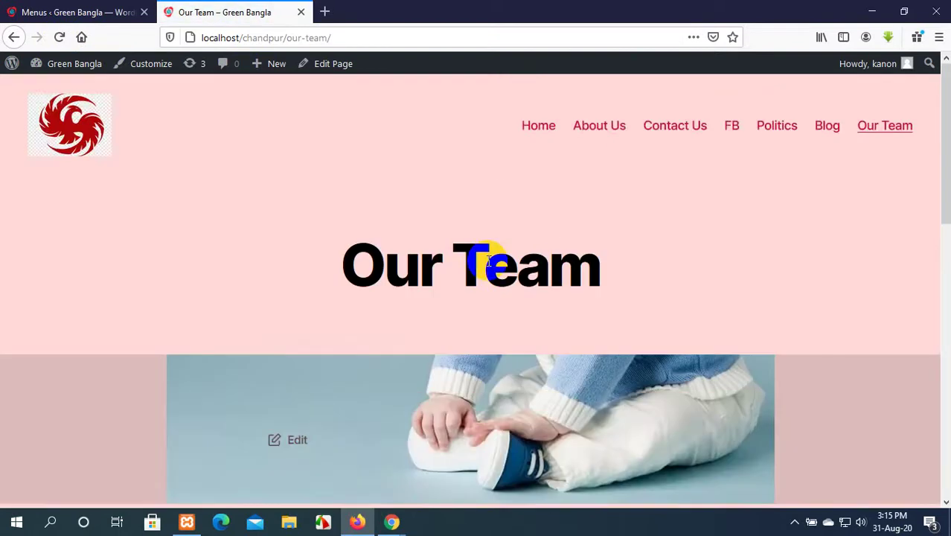
{"action": "scroll", "coordinate": [488, 261], "scroll_direction": "down", "scroll_amount": 4}
{"action": "scroll", "coordinate": [488, 261], "scroll_direction": "up", "scroll_amount": 2}
{"action": "scroll", "coordinate": [488, 260], "scroll_direction": "down", "scroll_amount": 2}
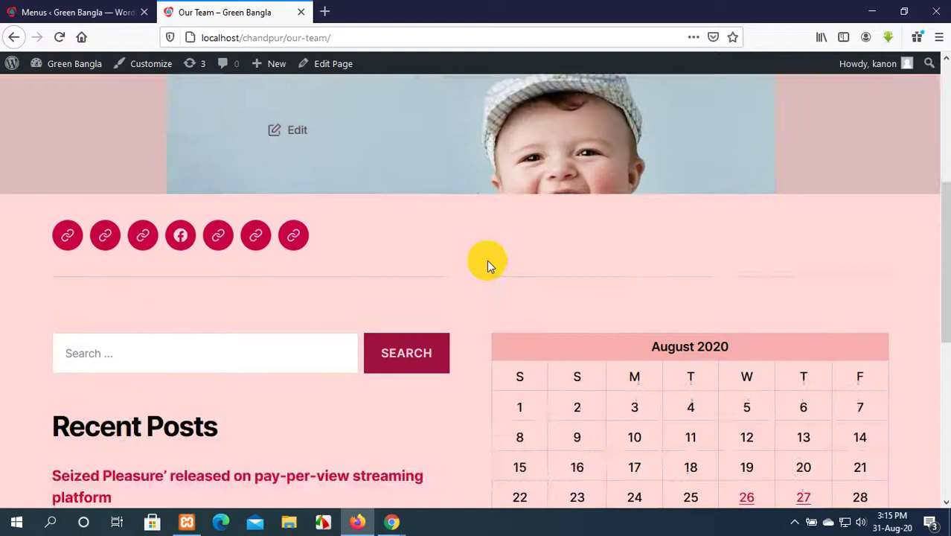
{"action": "scroll", "coordinate": [486, 260], "scroll_direction": "up", "scroll_amount": 5}
Save the Amar Manu menu and reload the Our Team page to confirm the link.
{"action": "left_click", "coordinate": [60, 7]}
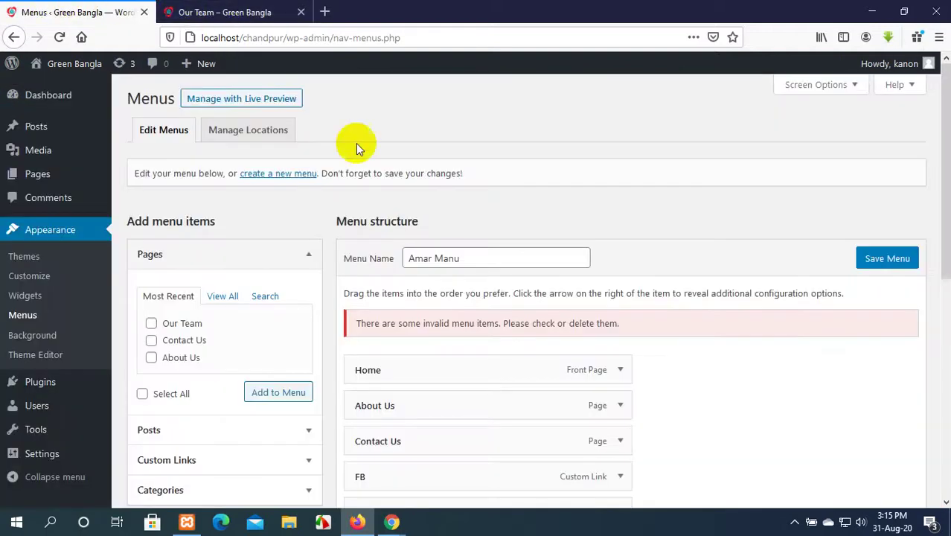
{"action": "left_click", "coordinate": [251, 11]}
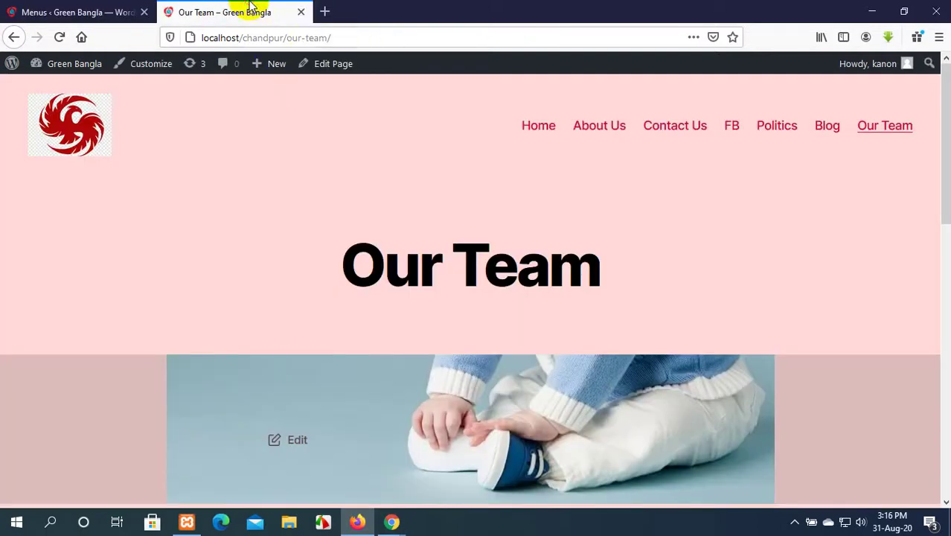
{"action": "left_click", "coordinate": [56, 8]}
{"action": "scroll", "coordinate": [463, 397], "scroll_direction": "down", "scroll_amount": 6}
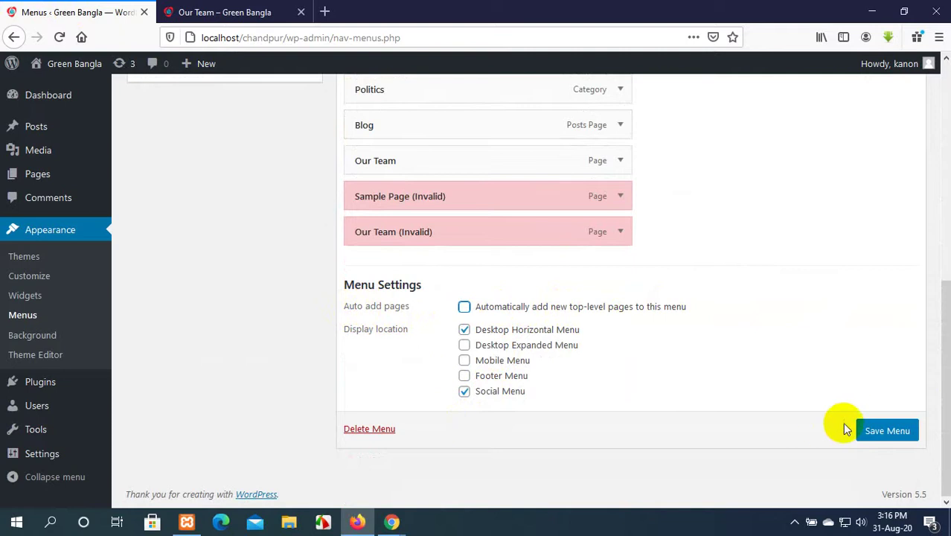
{"action": "left_click", "coordinate": [872, 433]}
{"action": "left_click", "coordinate": [223, 12]}
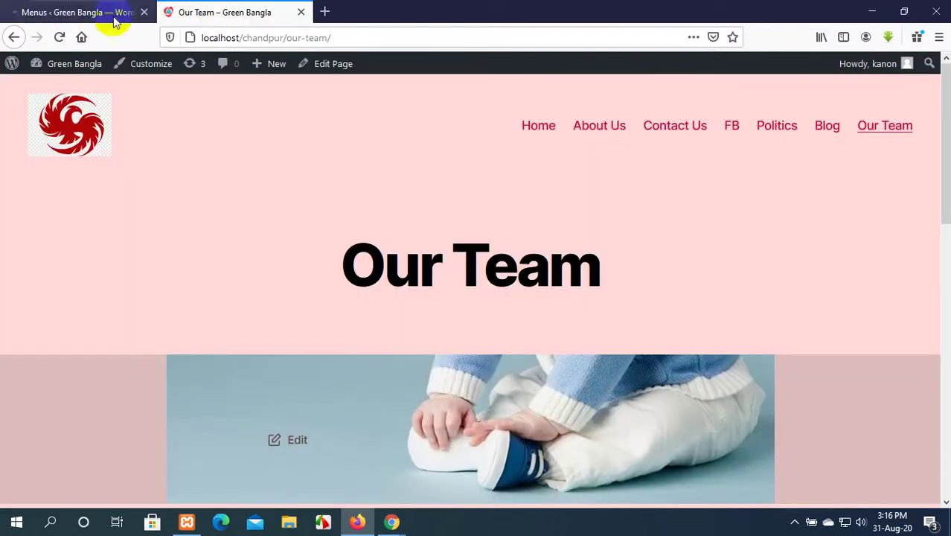
{"action": "left_click", "coordinate": [61, 38]}
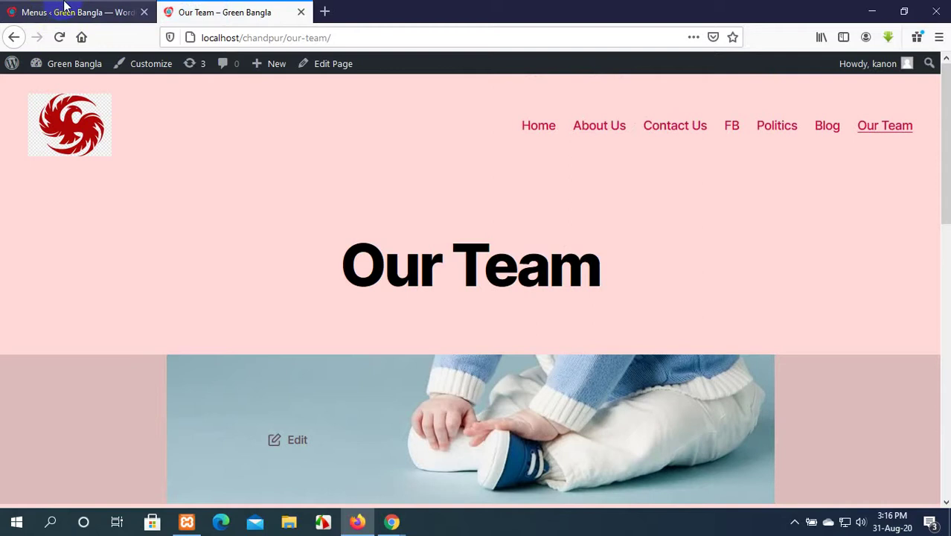
{"action": "left_click", "coordinate": [60, 9]}
{"action": "scroll", "coordinate": [372, 331], "scroll_direction": "down", "scroll_amount": 5}
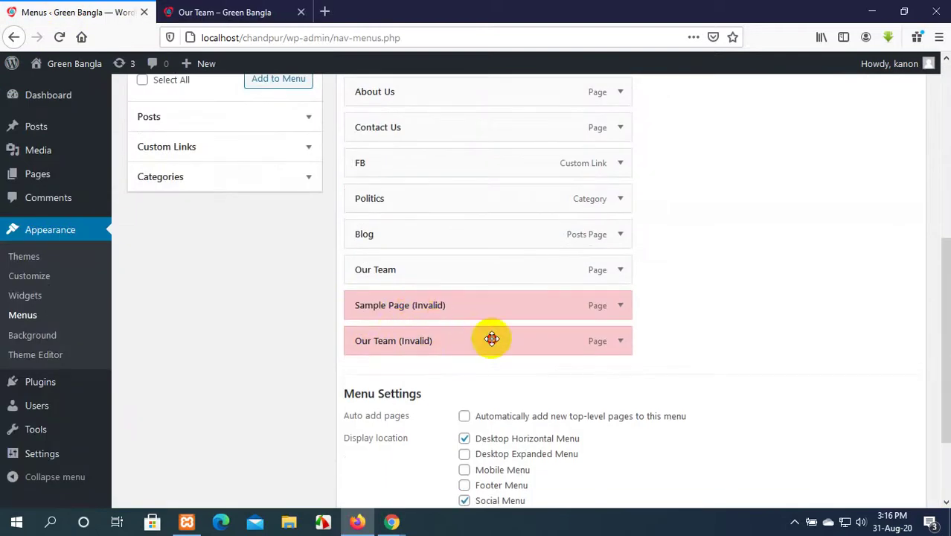
Remove the invalid Sample Page and duplicate Our Team items from the menu.
{"action": "left_click_drag", "start_coordinate": [491, 340], "coordinate": [495, 295]}
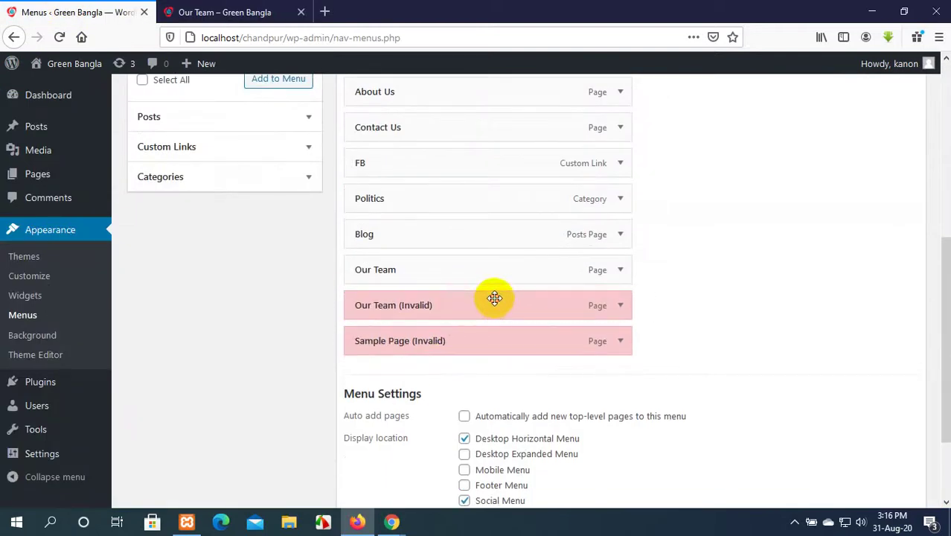
{"action": "left_click", "coordinate": [619, 343]}
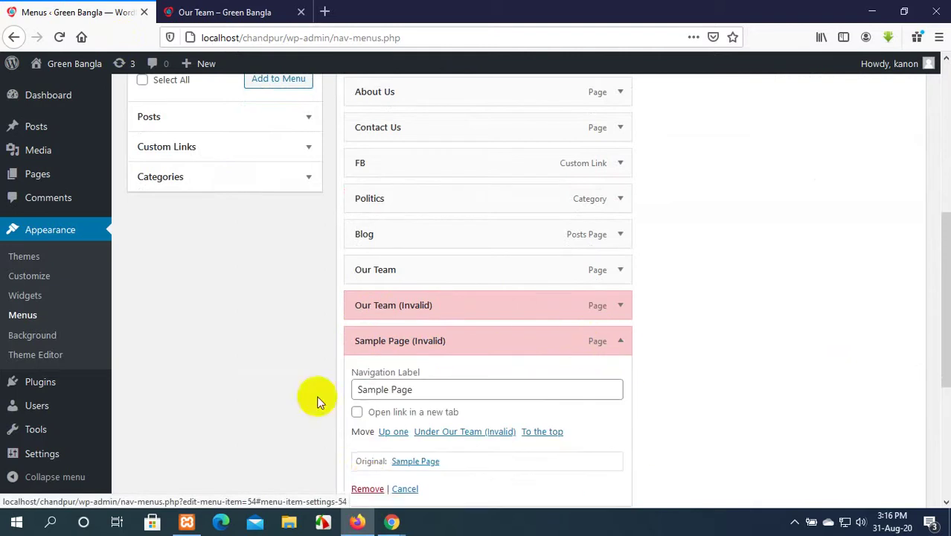
{"action": "left_click", "coordinate": [368, 489]}
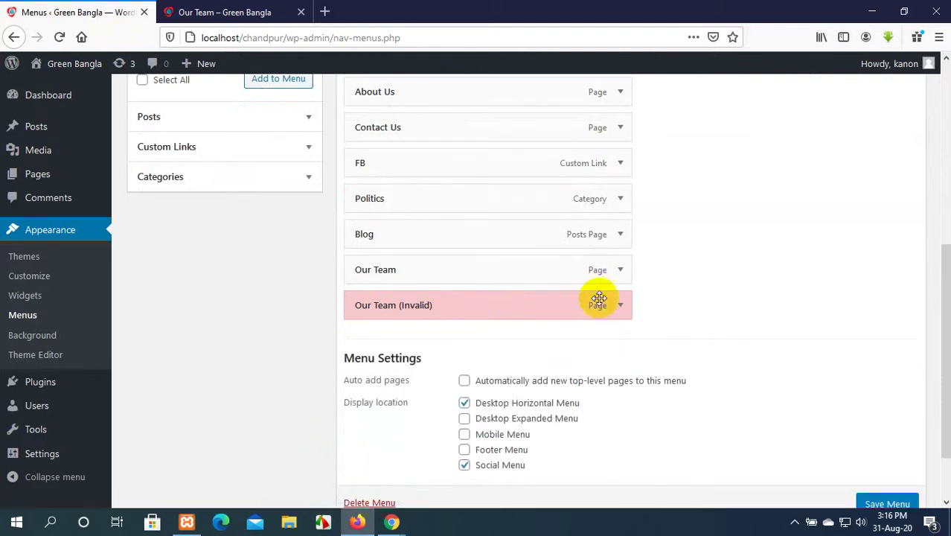
{"action": "left_click", "coordinate": [630, 313]}
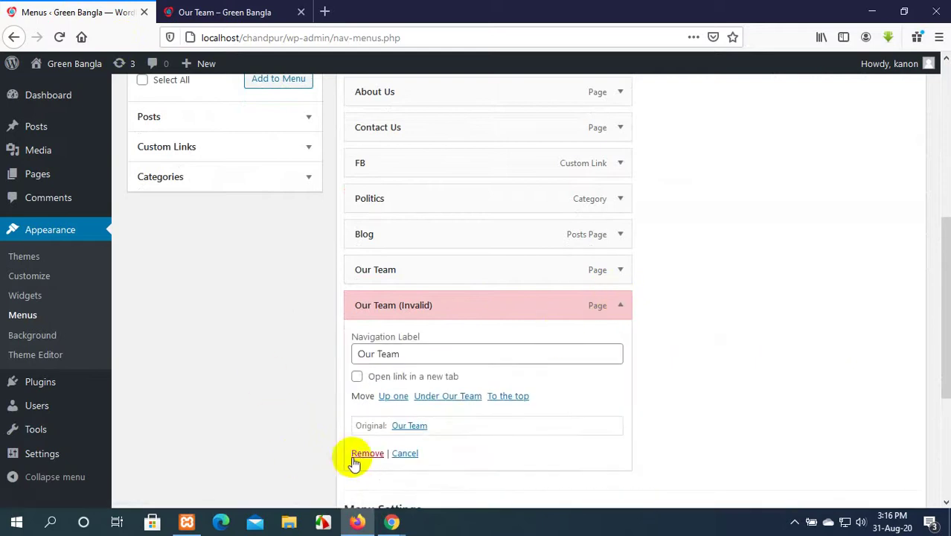
{"action": "left_click", "coordinate": [364, 455]}
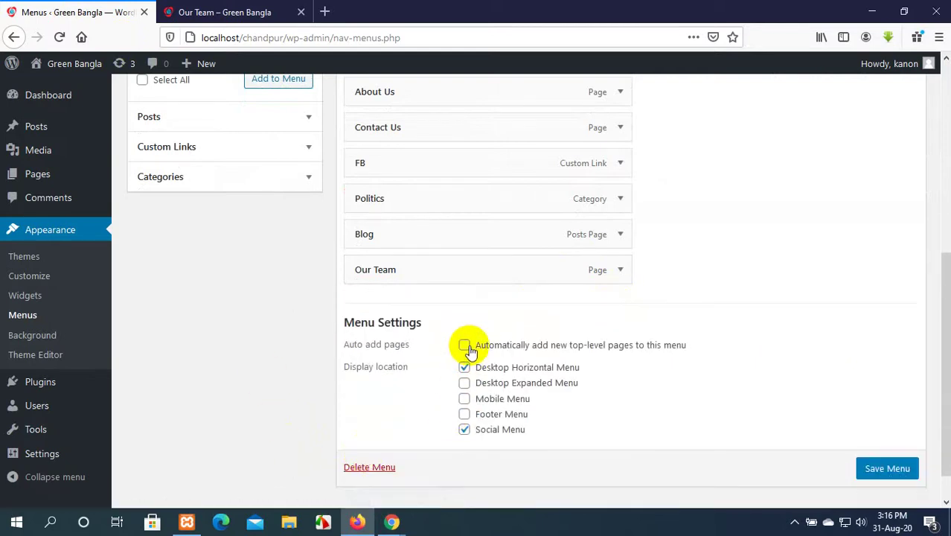
Move Our Team up to sit right after Contact Us and save the menu.
{"action": "scroll", "coordinate": [468, 344], "scroll_direction": "up", "scroll_amount": 3}
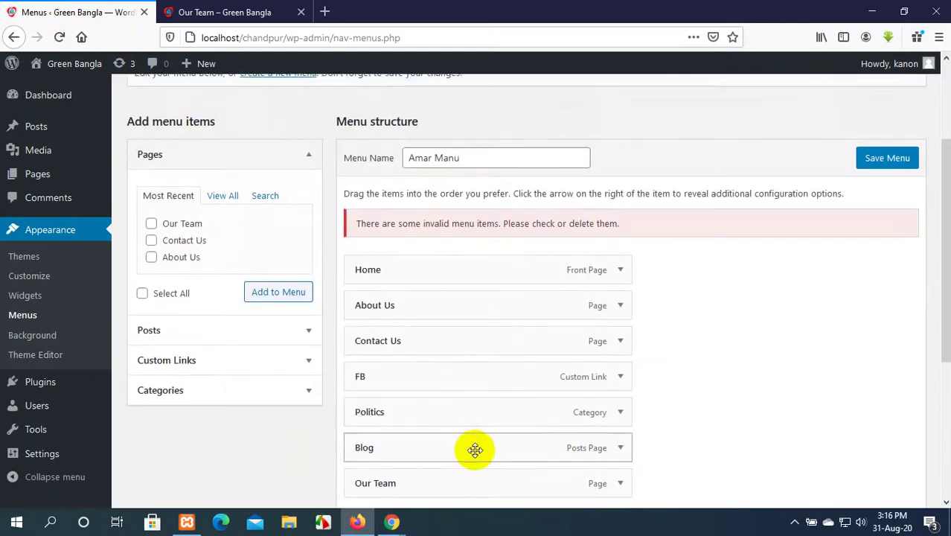
{"action": "scroll", "coordinate": [476, 449], "scroll_direction": "down", "scroll_amount": 2}
{"action": "left_click_drag", "start_coordinate": [448, 346], "coordinate": [463, 242]}
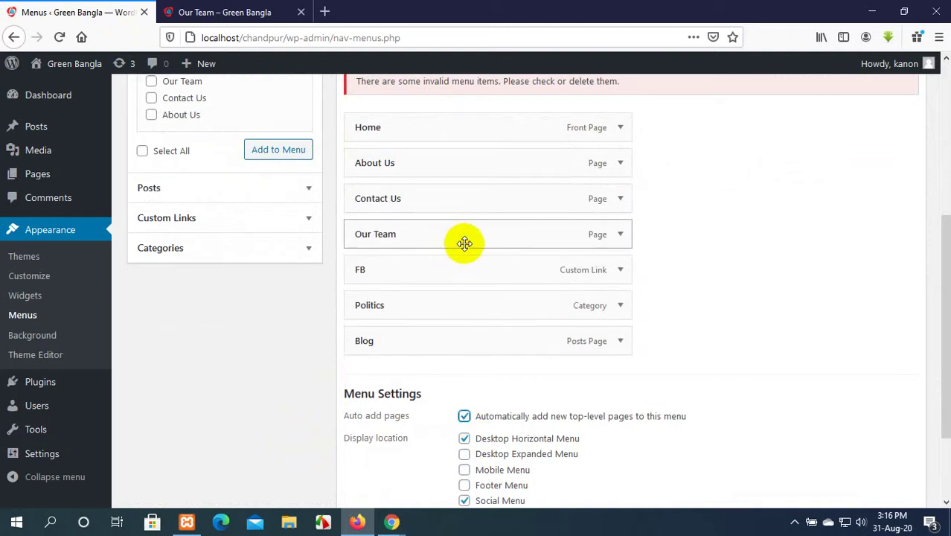
{"action": "scroll", "coordinate": [594, 381], "scroll_direction": "down", "scroll_amount": 3}
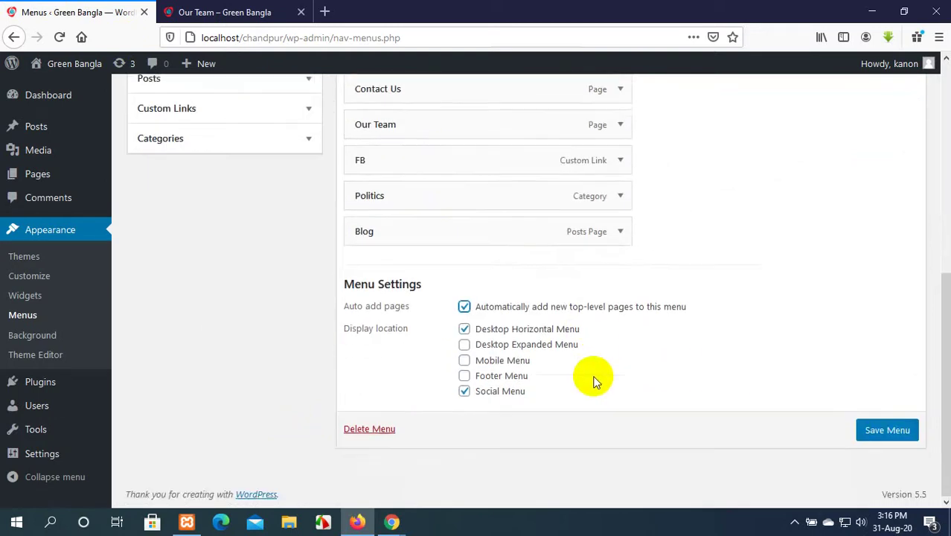
{"action": "left_click", "coordinate": [889, 431]}
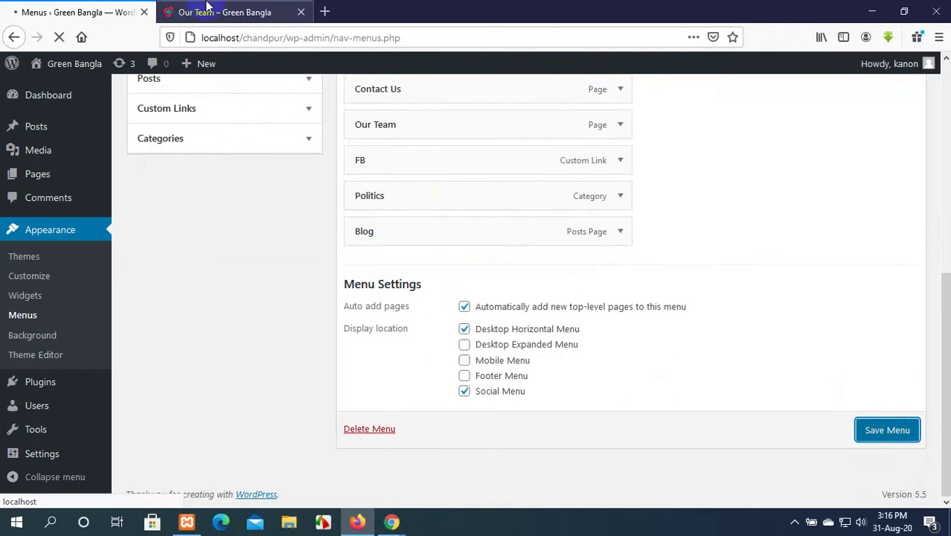
Reload the Our Team page to verify Our Team appears fourth in the header menu.
{"action": "left_click", "coordinate": [182, 13]}
{"action": "left_click", "coordinate": [60, 38]}
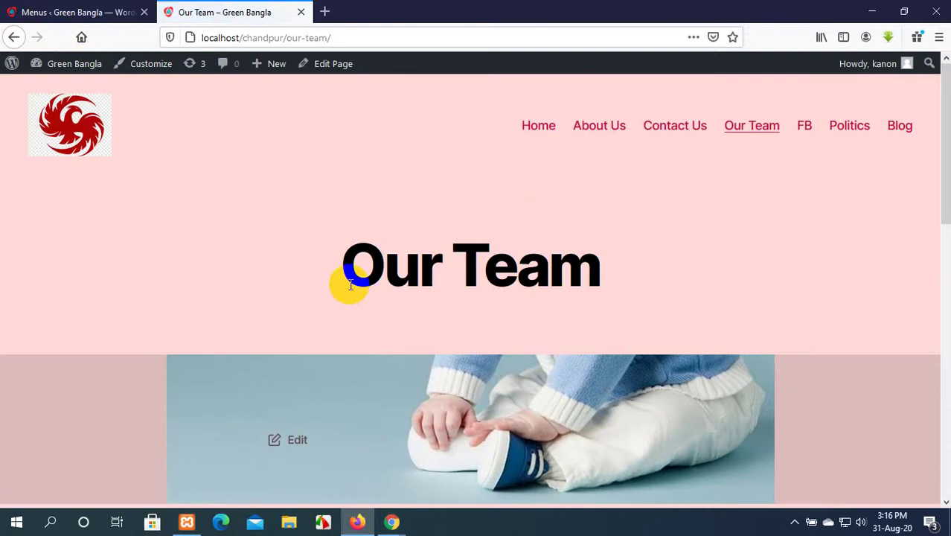
{"action": "scroll", "coordinate": [534, 393], "scroll_direction": "down", "scroll_amount": 5}
{"action": "scroll", "coordinate": [532, 387], "scroll_direction": "up", "scroll_amount": 3}
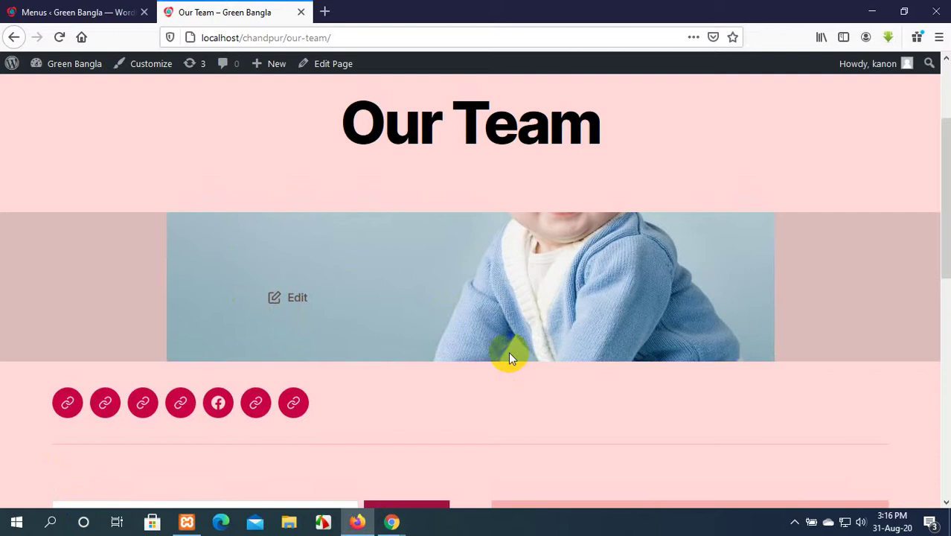
{"action": "scroll", "coordinate": [510, 358], "scroll_direction": "up", "scroll_amount": 2}
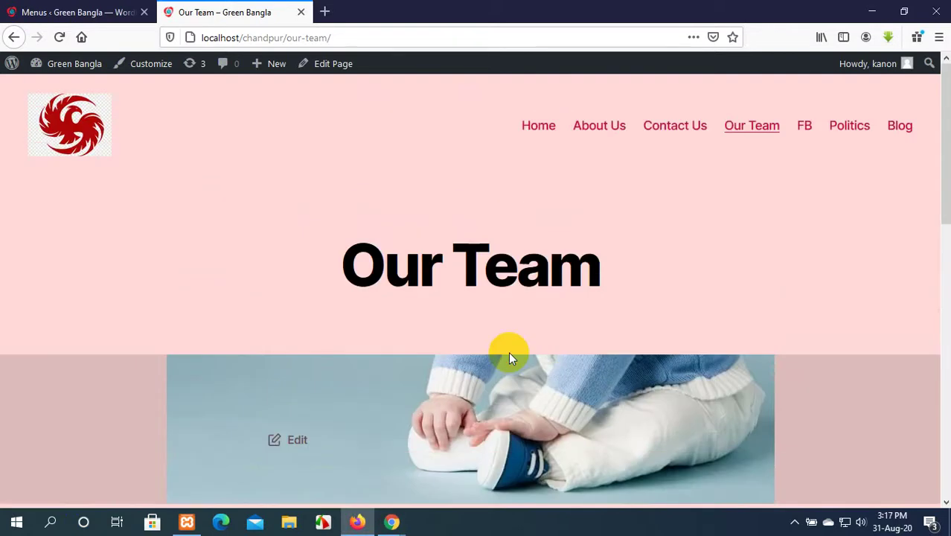
{"action": "left_click", "coordinate": [84, 12]}
{"action": "scroll", "coordinate": [446, 313], "scroll_direction": "down", "scroll_amount": 4}
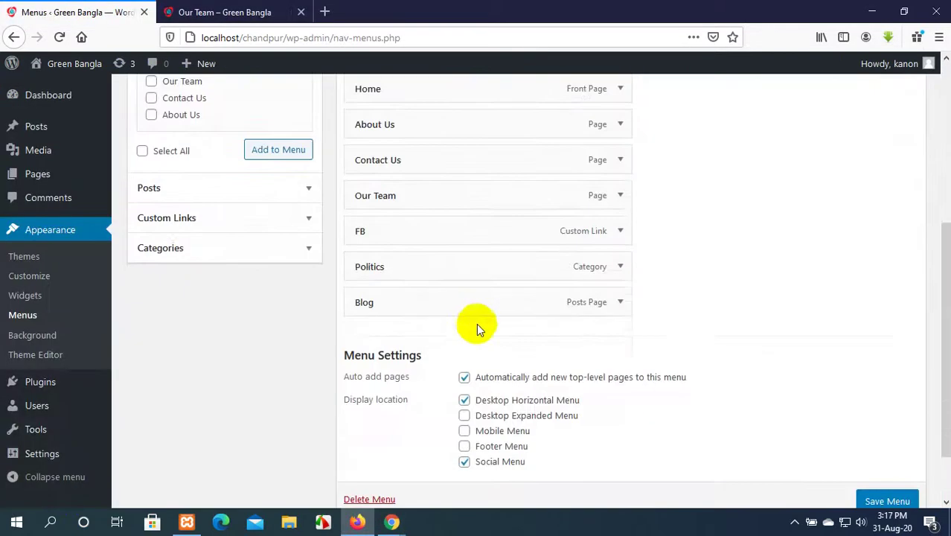
Remove the FB custom link from Amar Manu and save the menu.
{"action": "left_click", "coordinate": [617, 235]}
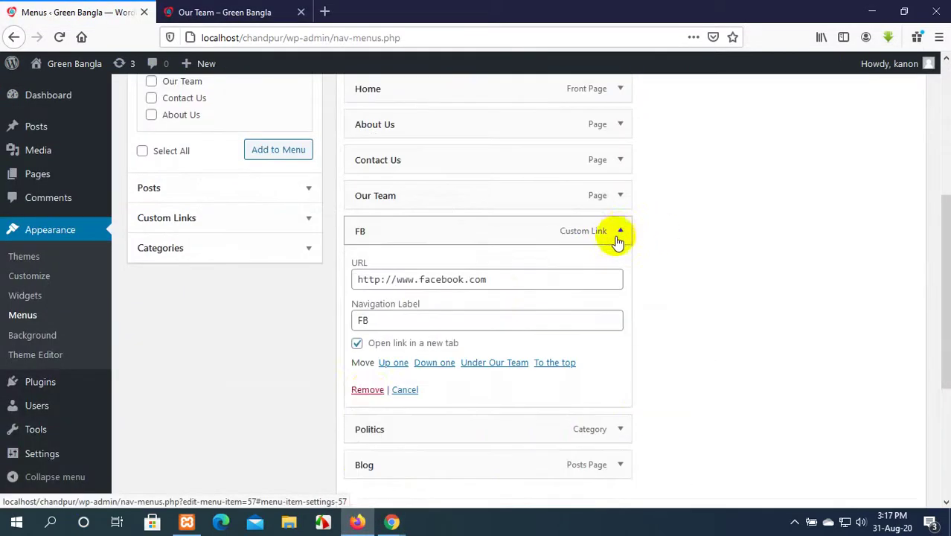
{"action": "left_click", "coordinate": [368, 389]}
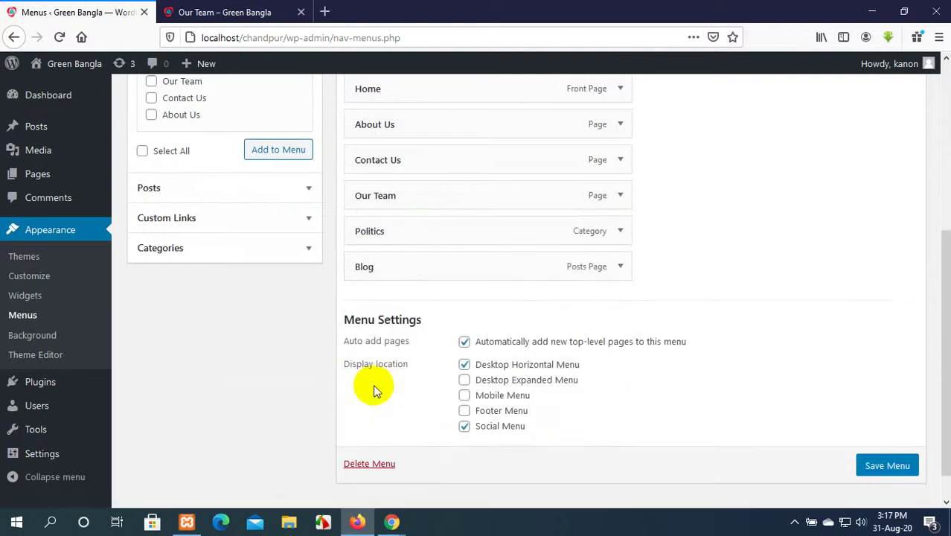
{"action": "left_click", "coordinate": [887, 466]}
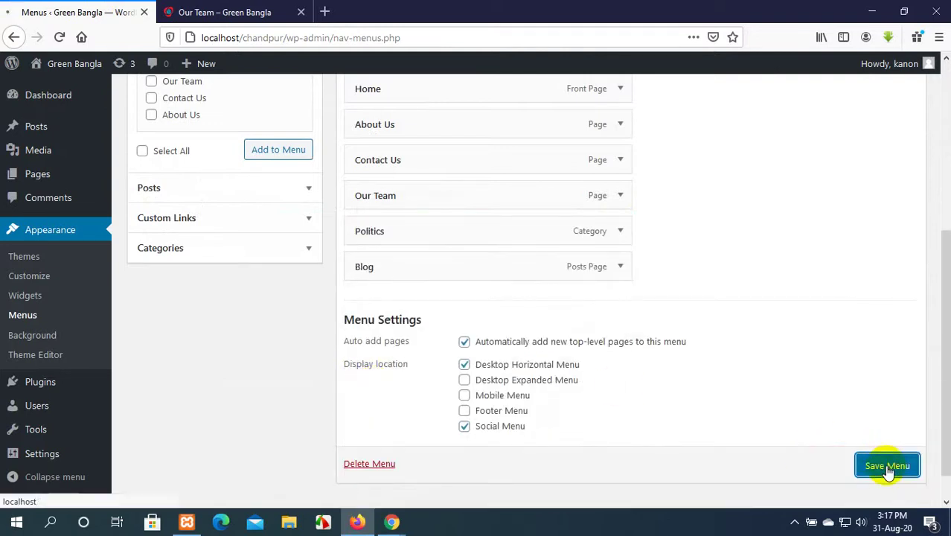
Reload the Our Team page to confirm the FB link no longer appears in the navigation.
{"action": "left_click", "coordinate": [255, 12]}
{"action": "left_click", "coordinate": [59, 37]}
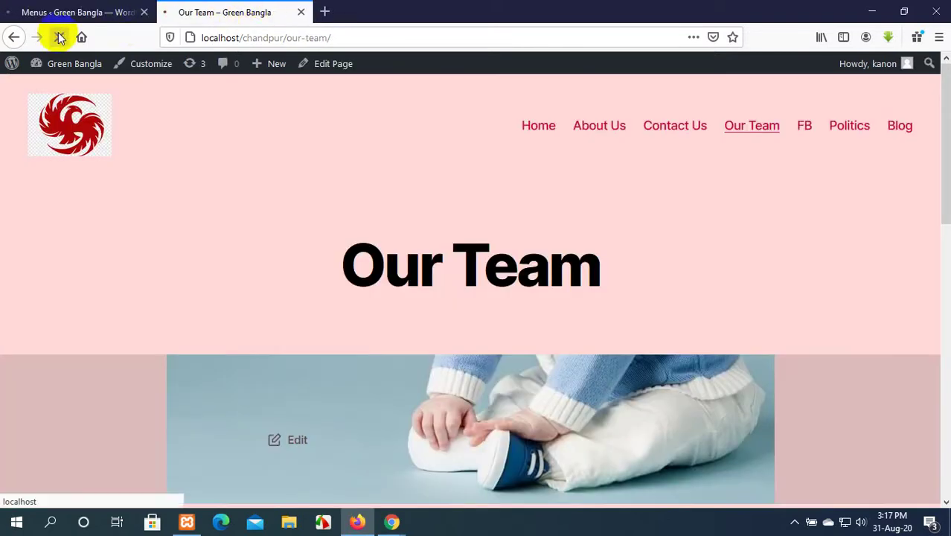
{"action": "scroll", "coordinate": [788, 242], "scroll_direction": "down", "scroll_amount": 10}
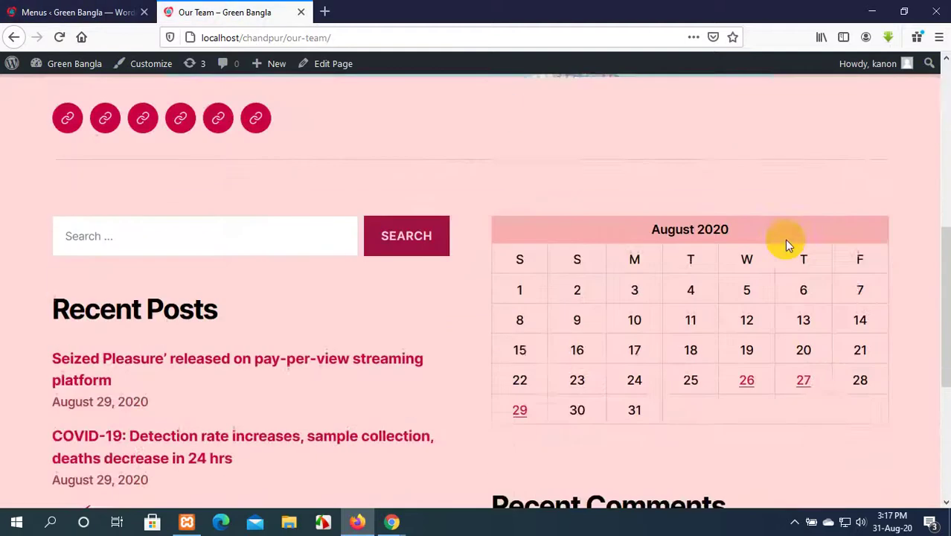
{"action": "scroll", "coordinate": [787, 241], "scroll_direction": "up", "scroll_amount": 10}
{"action": "scroll", "coordinate": [787, 242], "scroll_direction": "down", "scroll_amount": 1}
{"action": "left_click", "coordinate": [89, 6]}
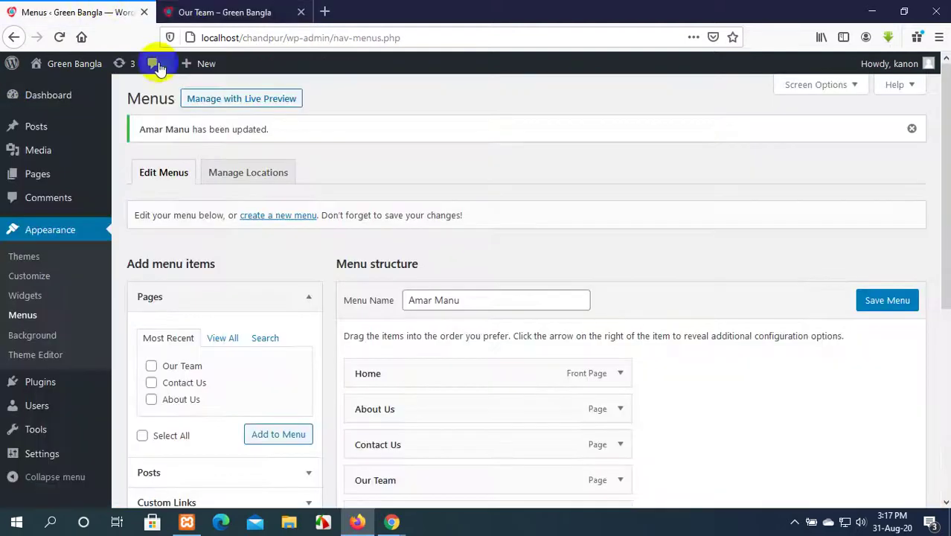
{"action": "left_click", "coordinate": [240, 9]}
{"action": "scroll", "coordinate": [342, 338], "scroll_direction": "down", "scroll_amount": 10}
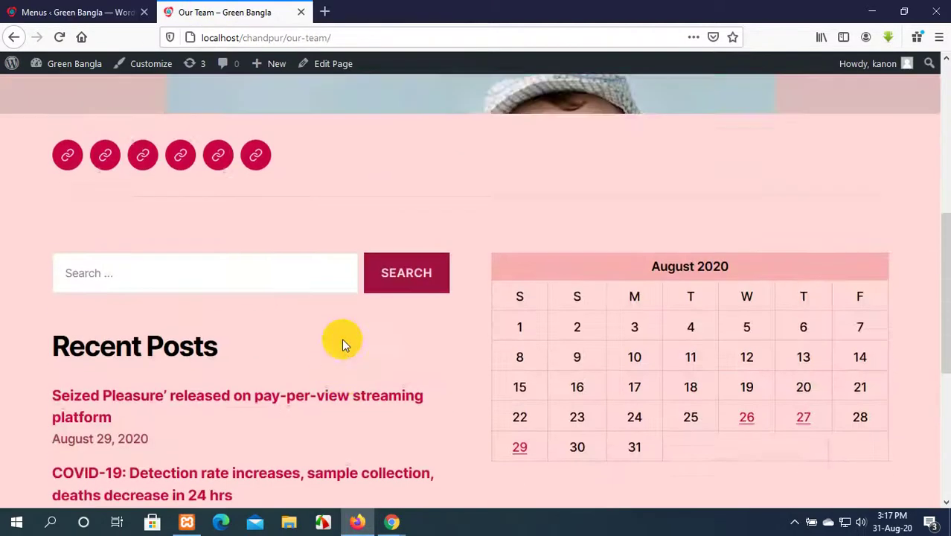
{"action": "scroll", "coordinate": [340, 340], "scroll_direction": "up", "scroll_amount": 9}
{"action": "left_click", "coordinate": [97, 11]}
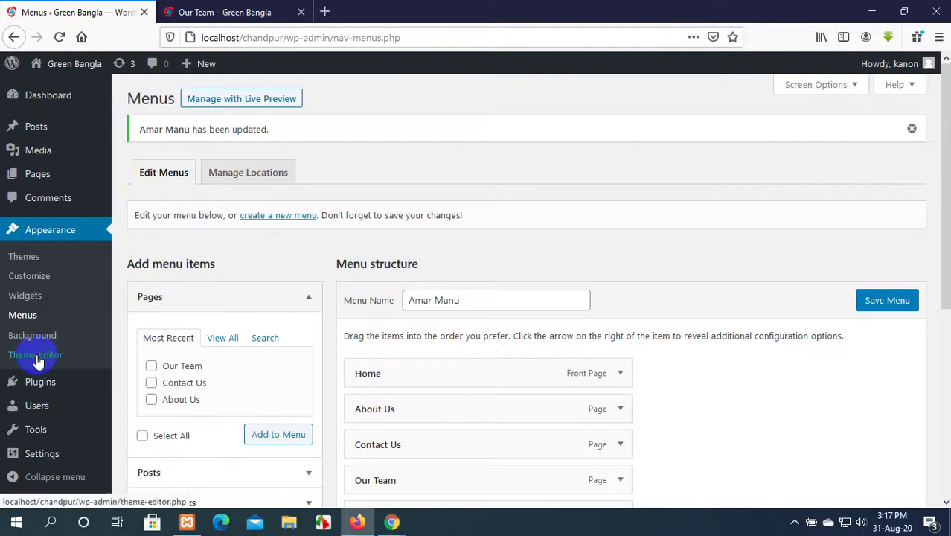
Delete the Responsive Pricing Table plugin, confirming with OK, and open Plugins > Add New.
{"action": "mouse_move", "coordinate": [34, 387]}
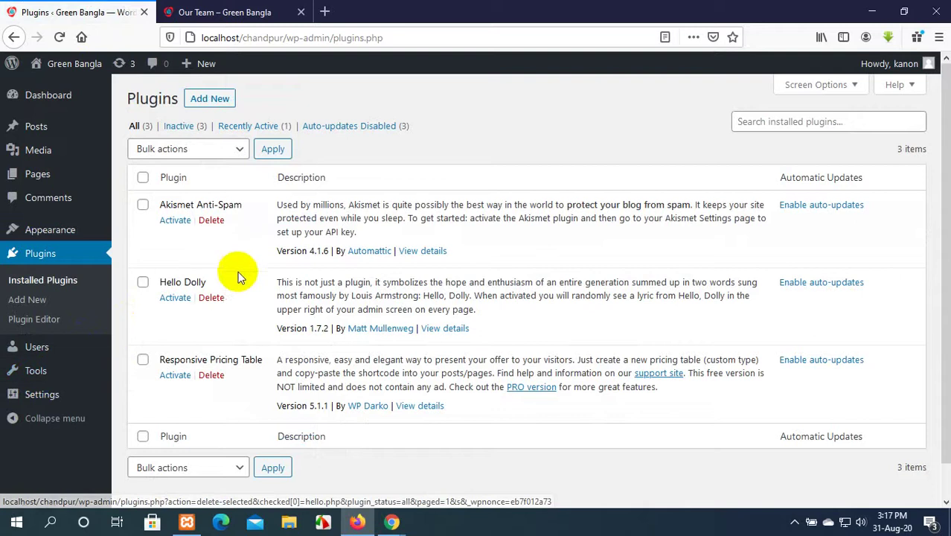
{"action": "left_click", "coordinate": [211, 375]}
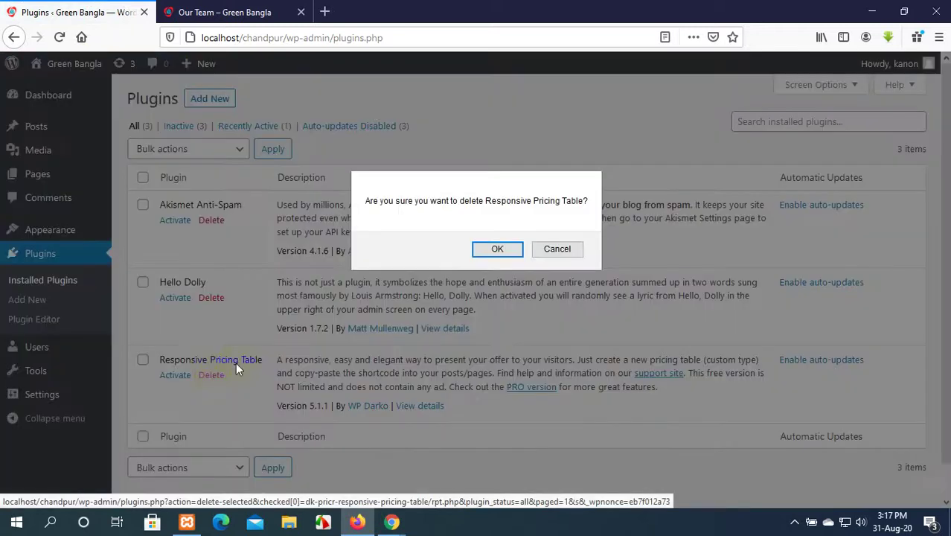
{"action": "left_click", "coordinate": [480, 246]}
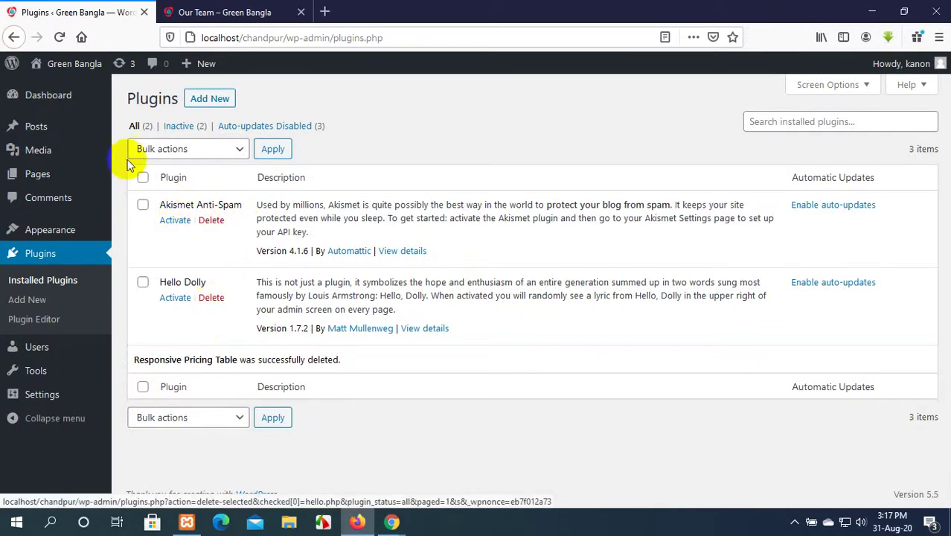
{"action": "left_click", "coordinate": [212, 102]}
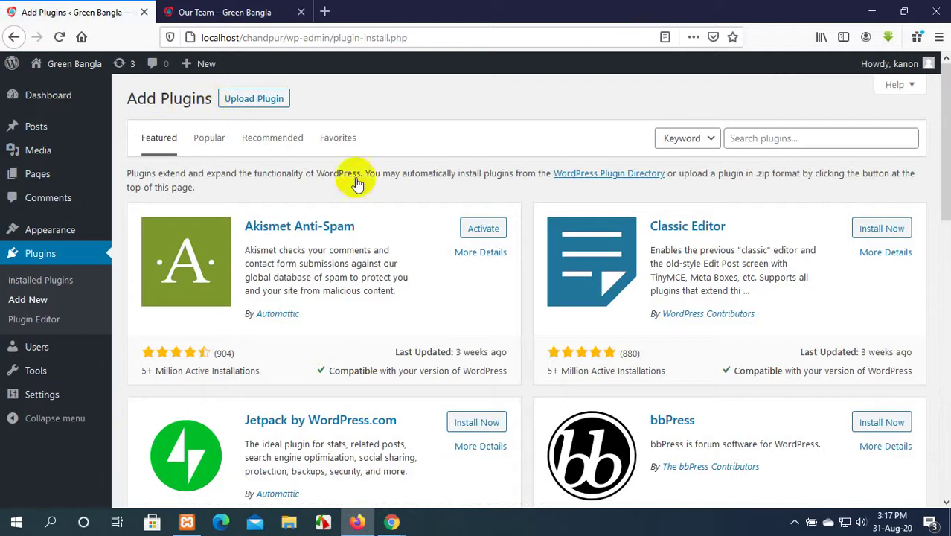
Search the plugin directory and scroll through the 'team member' results.
{"action": "scroll", "coordinate": [464, 336], "scroll_direction": "down", "scroll_amount": 7}
{"action": "scroll", "coordinate": [463, 335], "scroll_direction": "down", "scroll_amount": 2}
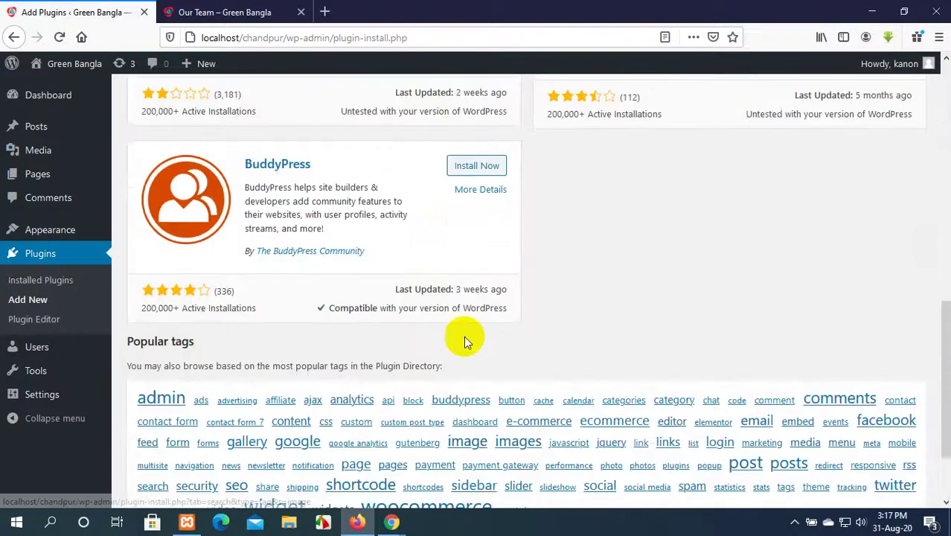
{"action": "scroll", "coordinate": [462, 336], "scroll_direction": "up", "scroll_amount": 10}
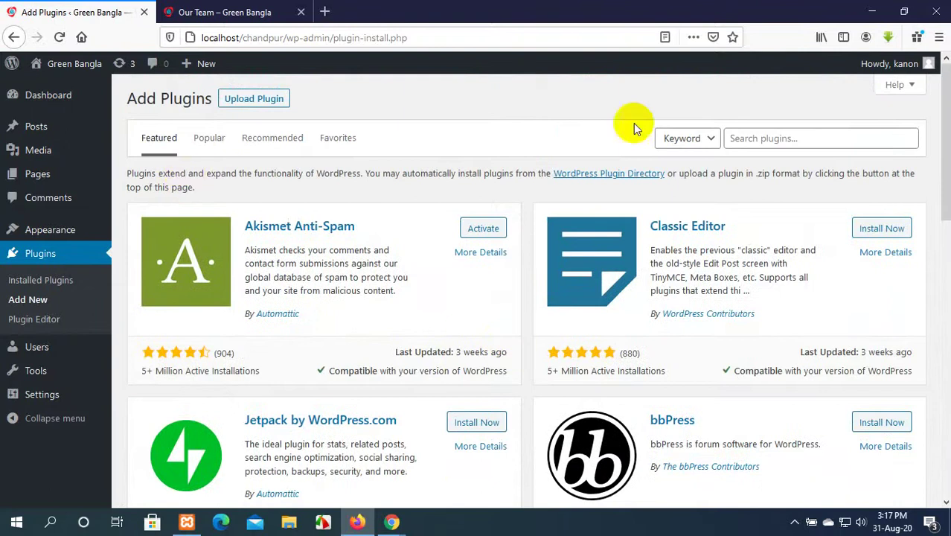
{"action": "left_click", "coordinate": [794, 137]}
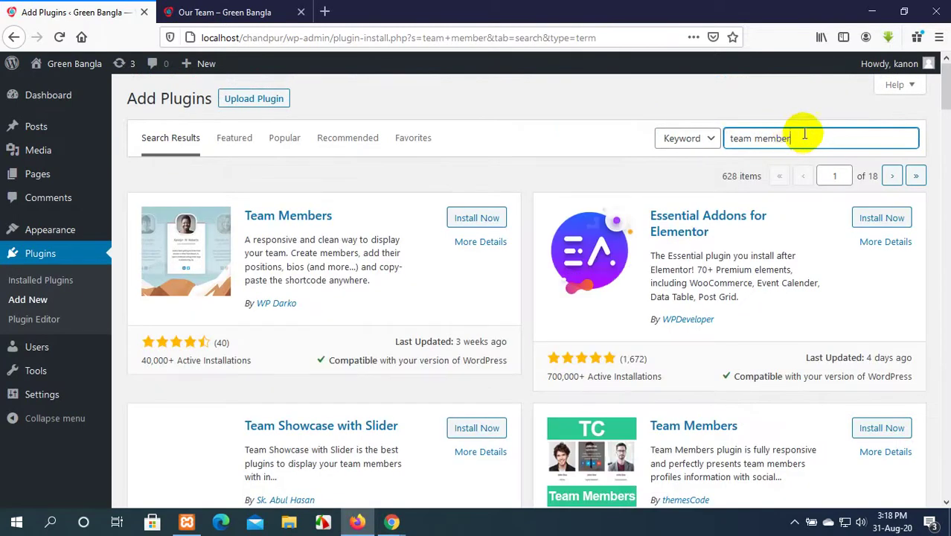
{"action": "scroll", "coordinate": [740, 251], "scroll_direction": "down", "scroll_amount": 3}
{"action": "scroll", "coordinate": [741, 251], "scroll_direction": "down", "scroll_amount": 10}
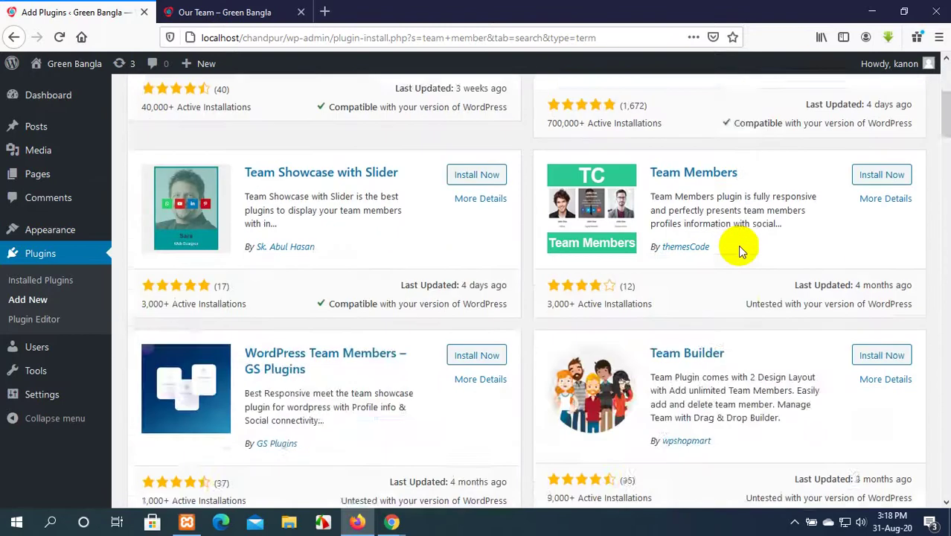
{"action": "scroll", "coordinate": [740, 246], "scroll_direction": "down", "scroll_amount": 4}
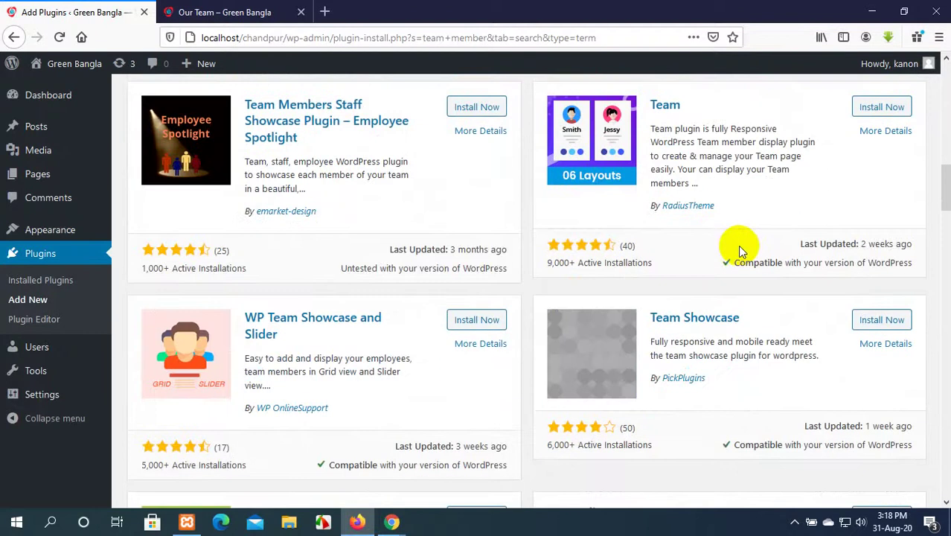
{"action": "scroll", "coordinate": [739, 243], "scroll_direction": "down", "scroll_amount": 8}
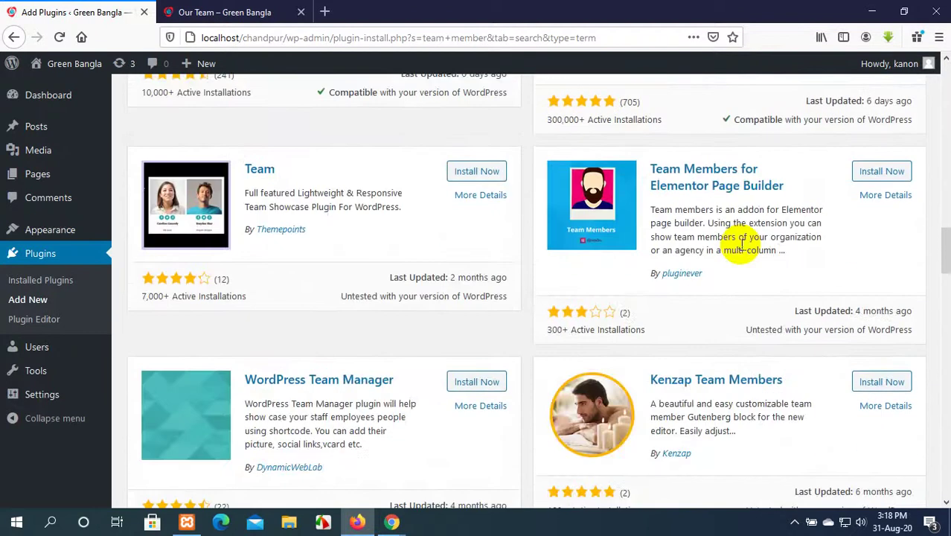
{"action": "scroll", "coordinate": [740, 245], "scroll_direction": "up", "scroll_amount": 10}
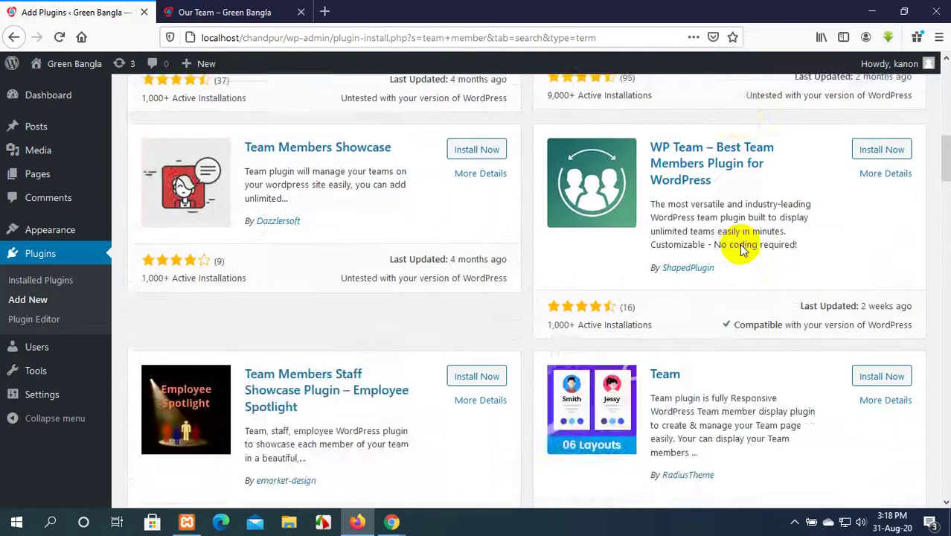
{"action": "scroll", "coordinate": [740, 245], "scroll_direction": "up", "scroll_amount": 3}
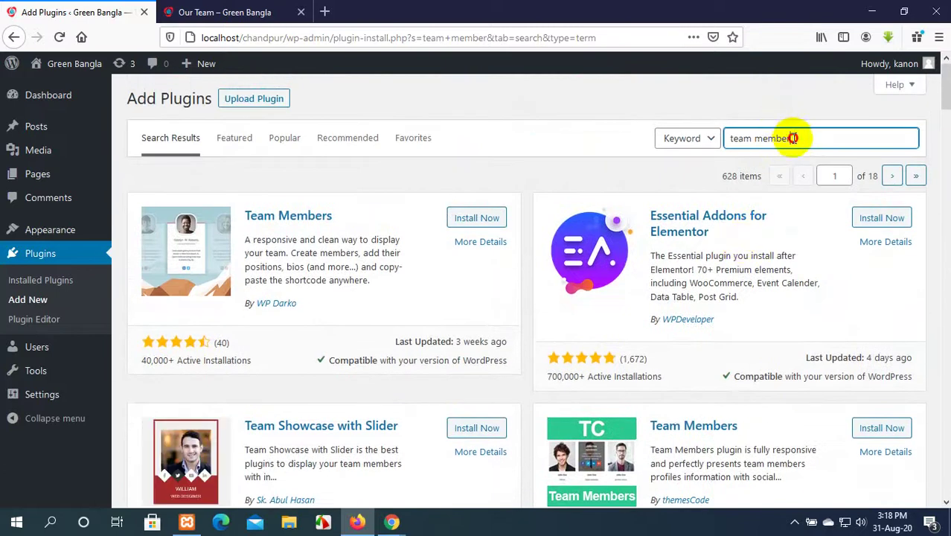
Change the search to 'our tea', review the results, then start a fresh search from Popular.
{"action": "left_click_drag", "start_coordinate": [793, 138], "coordinate": [725, 138]}
{"action": "type", "text": "o"}
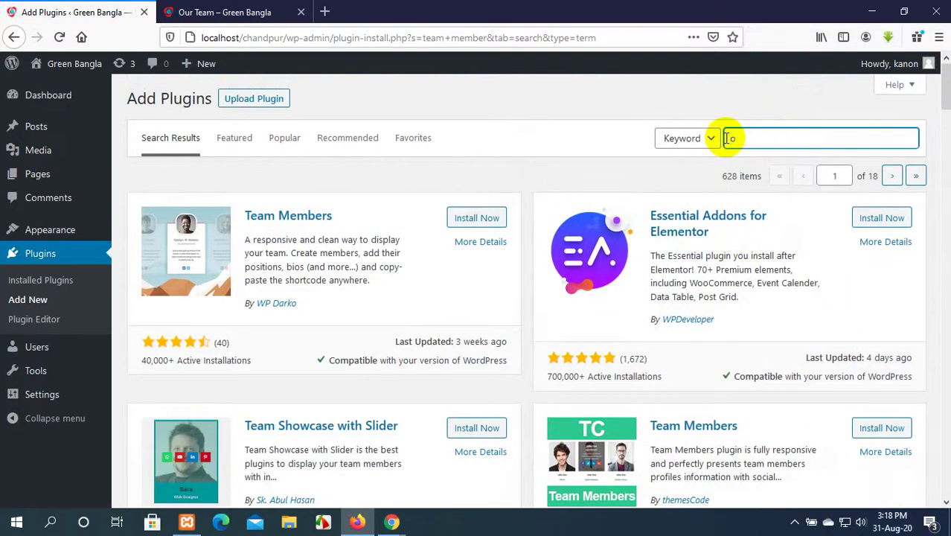
{"action": "type", "text": "u"}
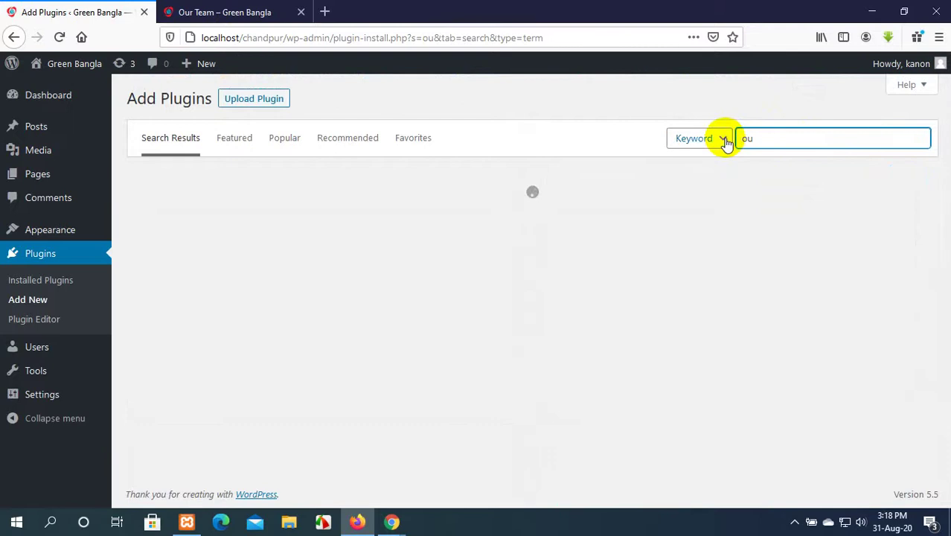
{"action": "type", "text": "r team"}
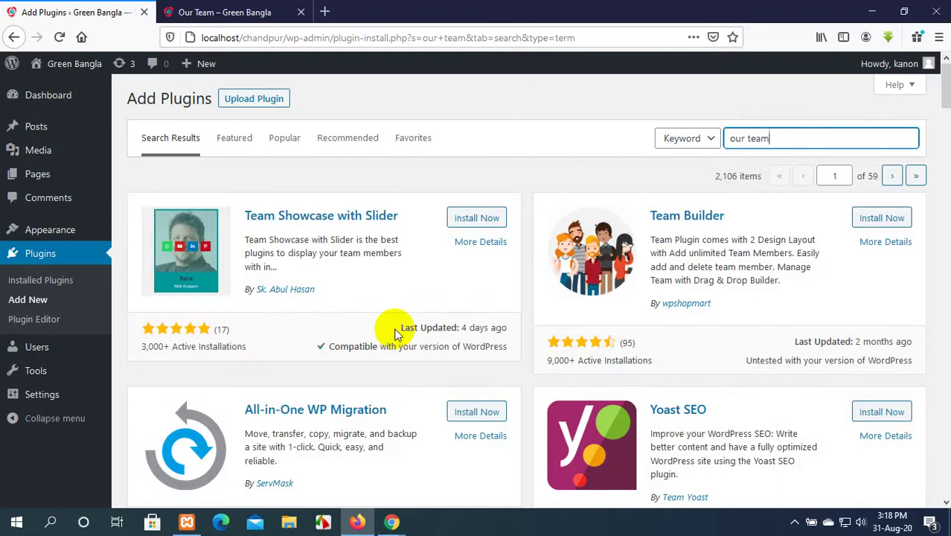
{"action": "scroll", "coordinate": [399, 329], "scroll_direction": "down", "scroll_amount": 4}
{"action": "scroll", "coordinate": [430, 379], "scroll_direction": "down", "scroll_amount": 2}
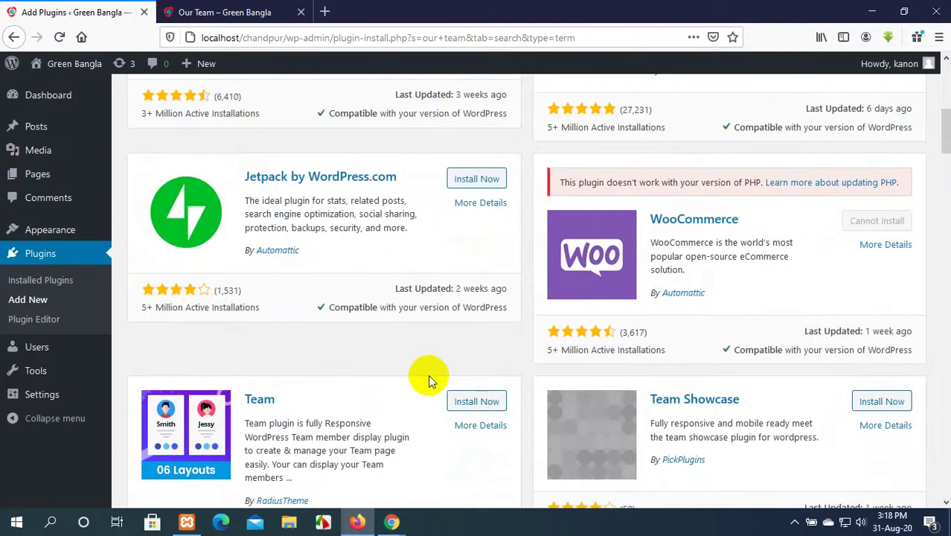
{"action": "scroll", "coordinate": [428, 374], "scroll_direction": "down", "scroll_amount": 5}
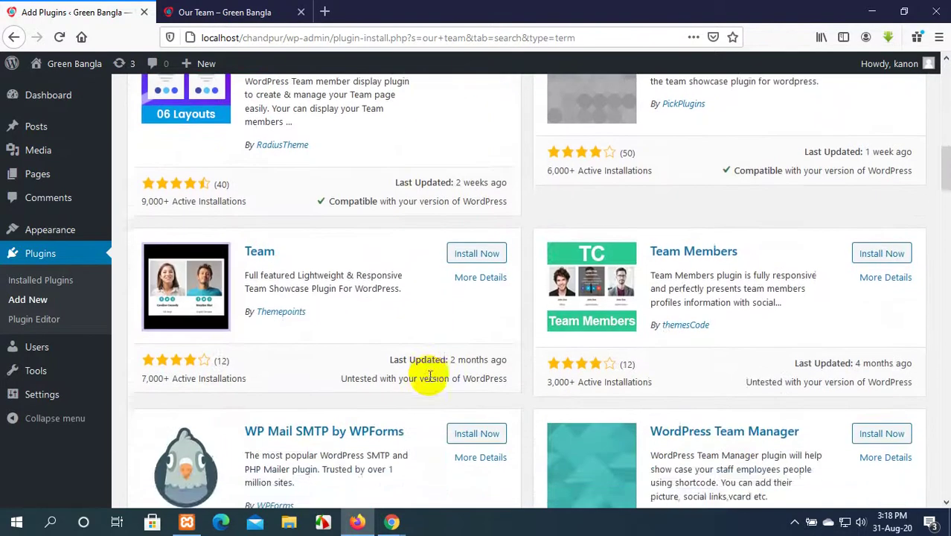
{"action": "scroll", "coordinate": [428, 374], "scroll_direction": "up", "scroll_amount": 2}
{"action": "scroll", "coordinate": [428, 374], "scroll_direction": "down", "scroll_amount": 9}
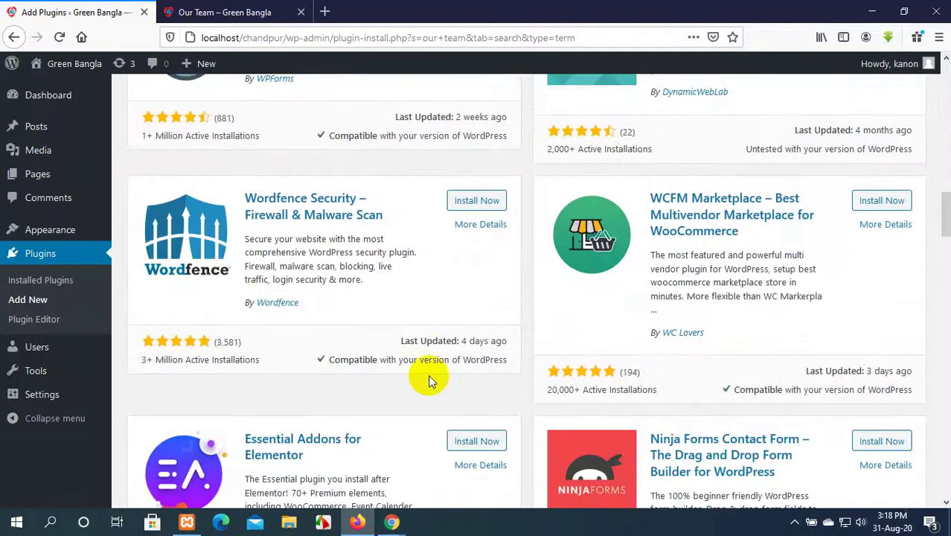
{"action": "scroll", "coordinate": [432, 380], "scroll_direction": "down", "scroll_amount": 10}
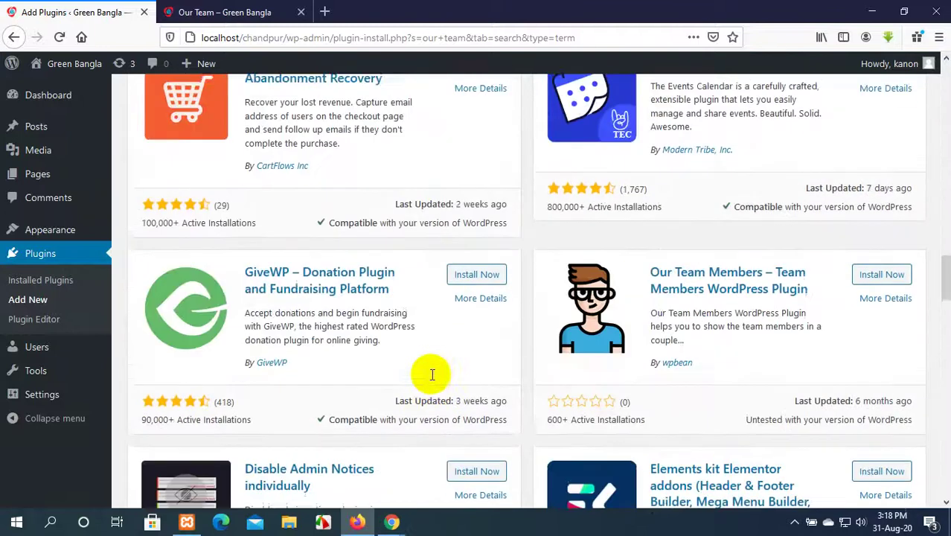
{"action": "scroll", "coordinate": [433, 379], "scroll_direction": "up", "scroll_amount": 15}
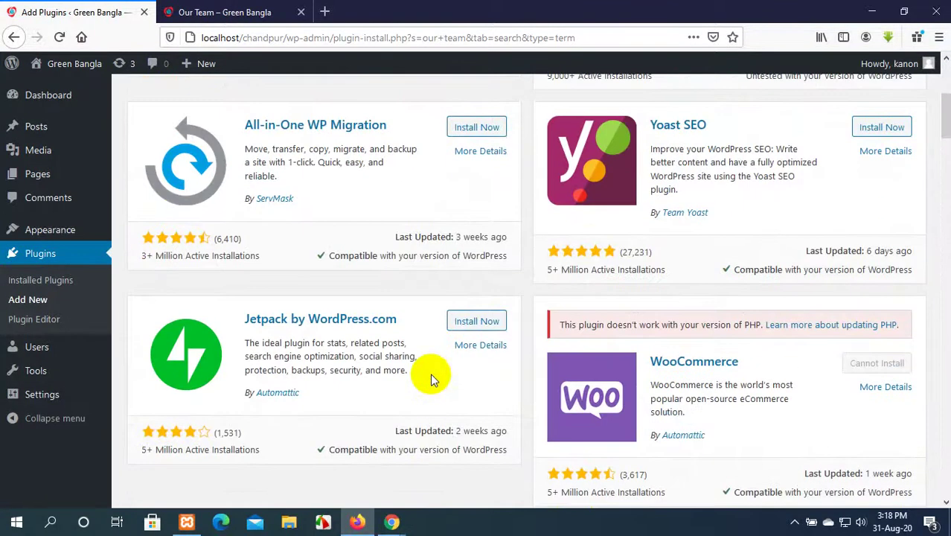
{"action": "scroll", "coordinate": [430, 373], "scroll_direction": "up", "scroll_amount": 5}
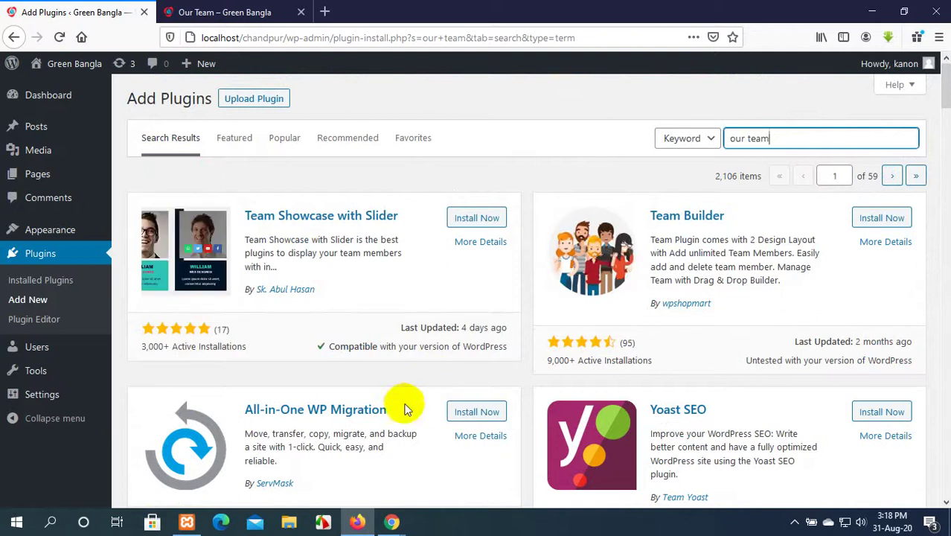
{"action": "scroll", "coordinate": [532, 367], "scroll_direction": "down", "scroll_amount": 1}
{"action": "scroll", "coordinate": [532, 367], "scroll_direction": "down", "scroll_amount": 2}
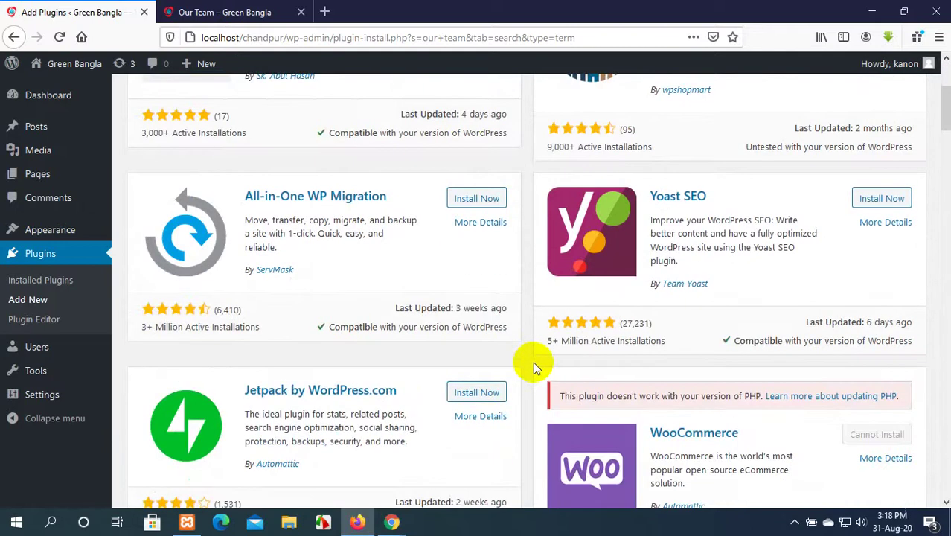
{"action": "scroll", "coordinate": [532, 364], "scroll_direction": "down", "scroll_amount": 3}
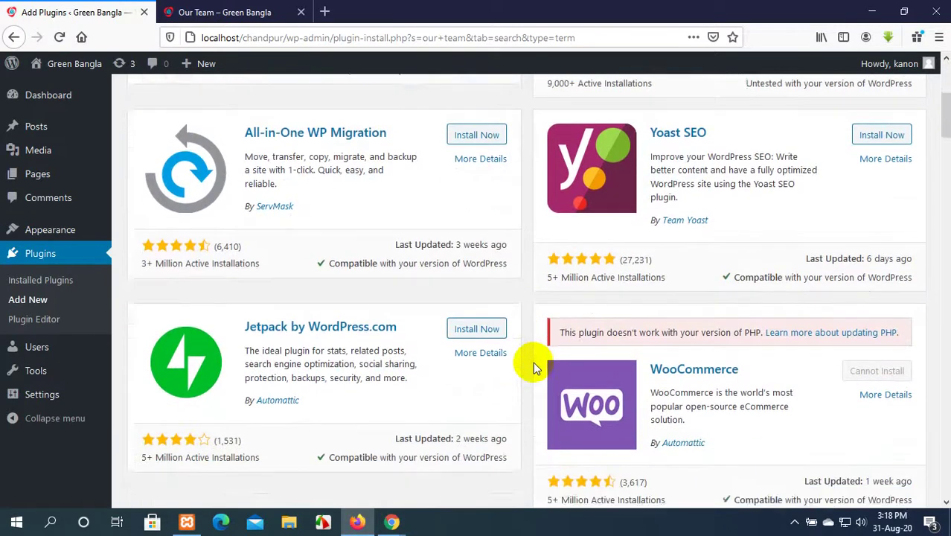
{"action": "scroll", "coordinate": [532, 361], "scroll_direction": "down", "scroll_amount": 4}
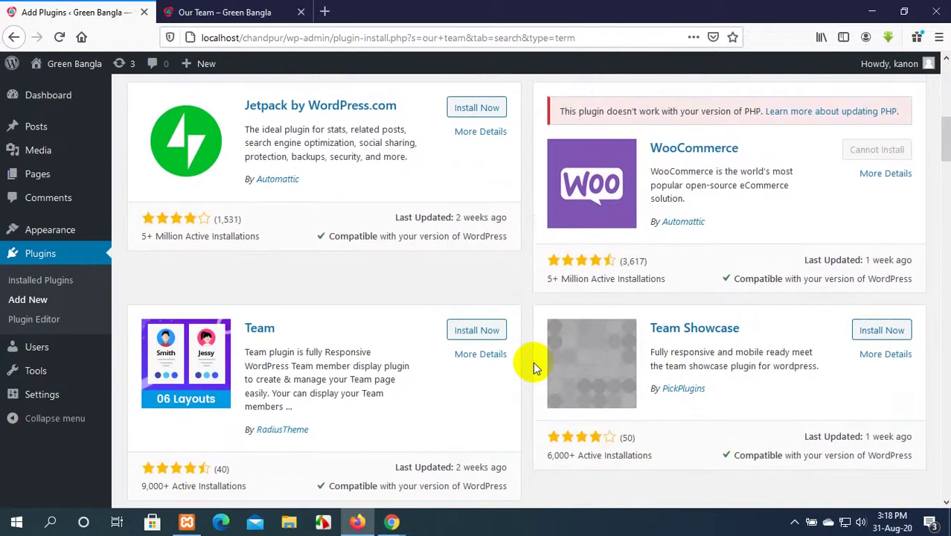
{"action": "scroll", "coordinate": [533, 365], "scroll_direction": "down", "scroll_amount": 6}
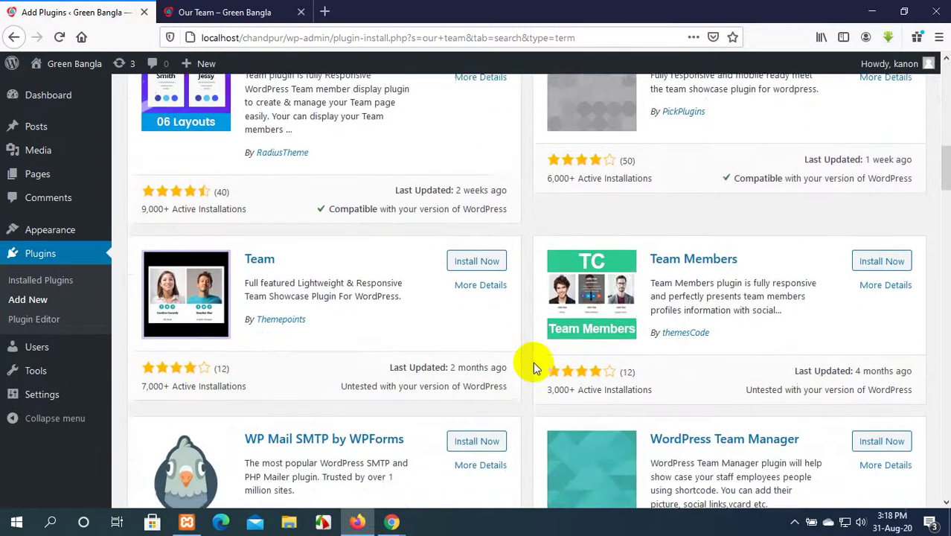
{"action": "scroll", "coordinate": [533, 361], "scroll_direction": "down", "scroll_amount": 9}
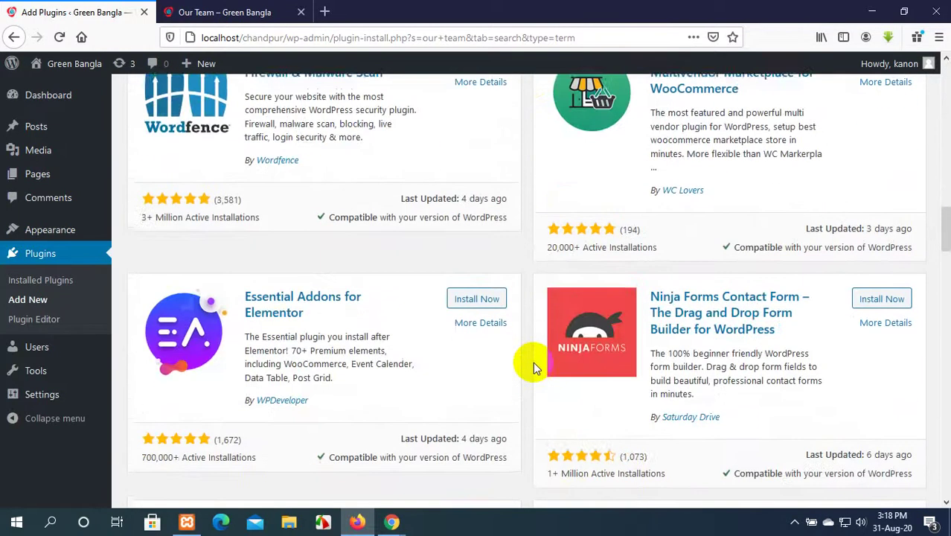
{"action": "scroll", "coordinate": [533, 363], "scroll_direction": "up", "scroll_amount": 20}
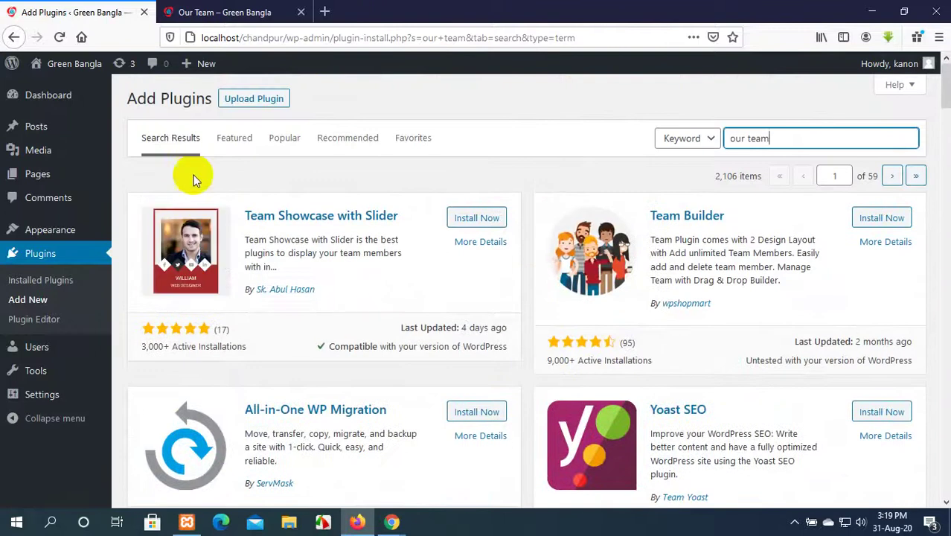
{"action": "left_click", "coordinate": [284, 141]}
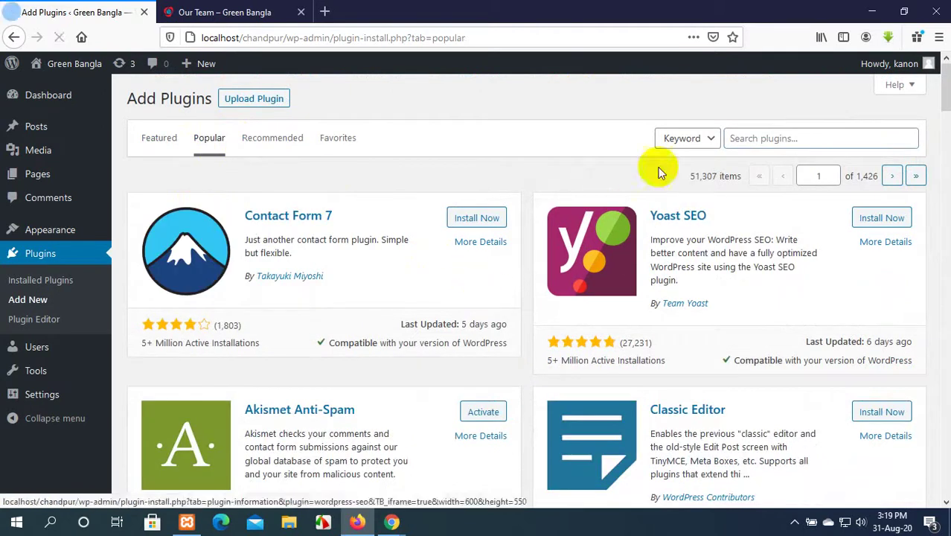
{"action": "left_click", "coordinate": [784, 135]}
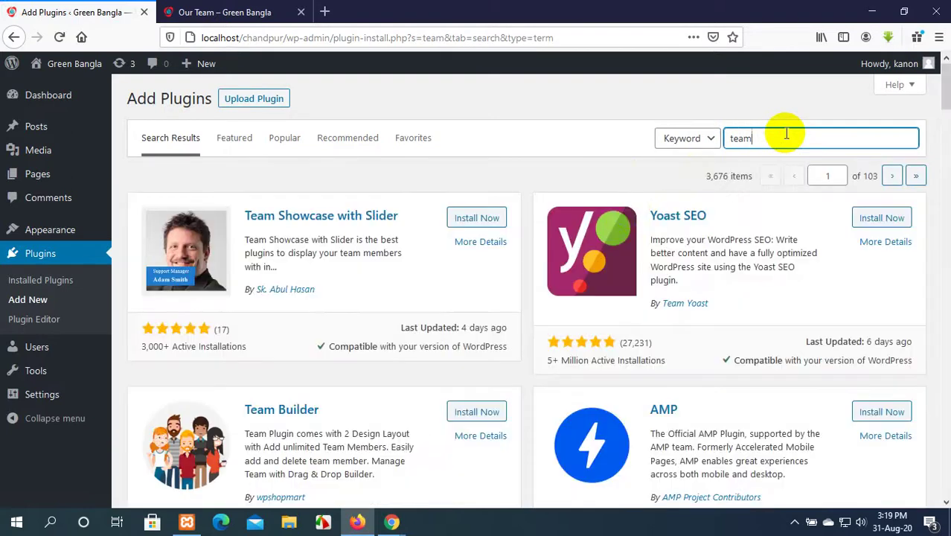
{"action": "scroll", "coordinate": [499, 306], "scroll_direction": "down", "scroll_amount": 3}
{"action": "scroll", "coordinate": [502, 305], "scroll_direction": "down", "scroll_amount": 6}
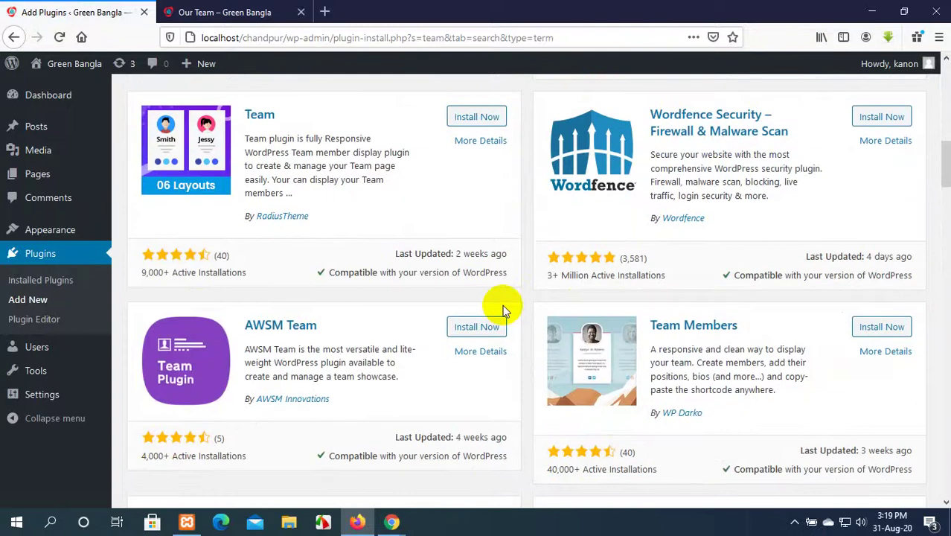
{"action": "scroll", "coordinate": [502, 305], "scroll_direction": "up", "scroll_amount": 6}
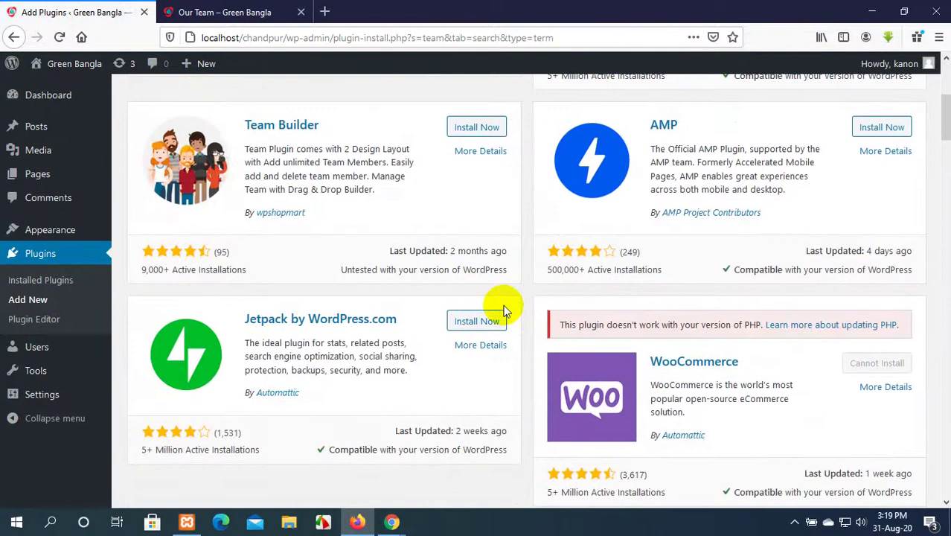
{"action": "scroll", "coordinate": [502, 309], "scroll_direction": "up", "scroll_amount": 4}
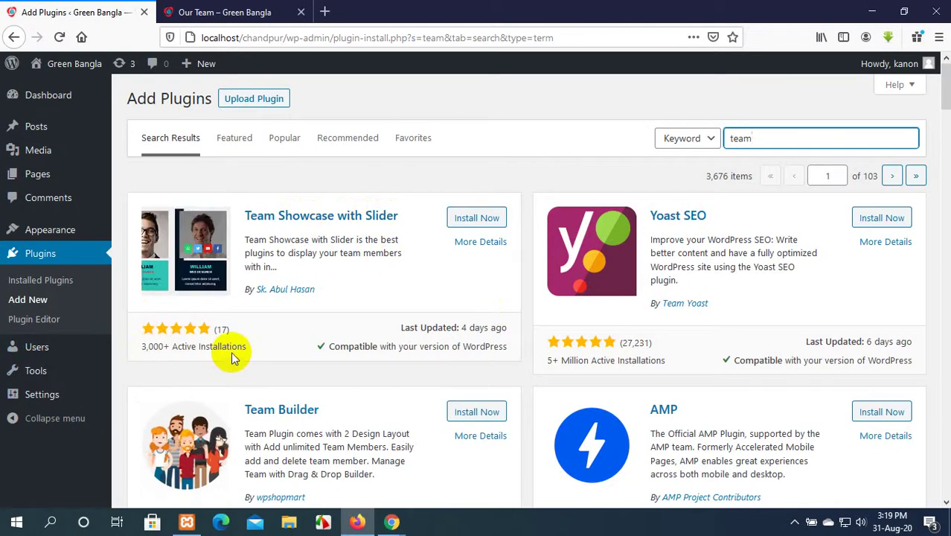
{"action": "scroll", "coordinate": [232, 353], "scroll_direction": "down", "scroll_amount": 3}
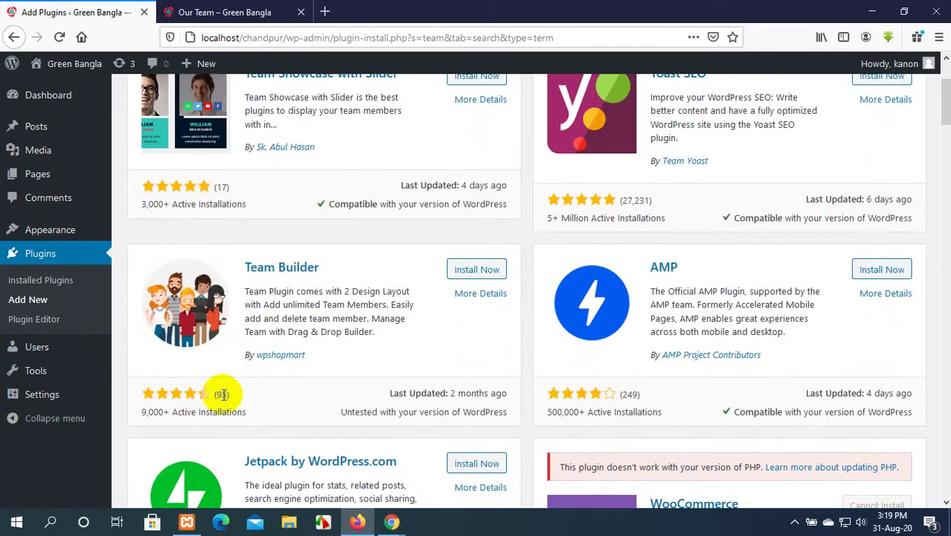
{"action": "scroll", "coordinate": [222, 395], "scroll_direction": "down", "scroll_amount": 2}
{"action": "scroll", "coordinate": [221, 394], "scroll_direction": "down", "scroll_amount": 5}
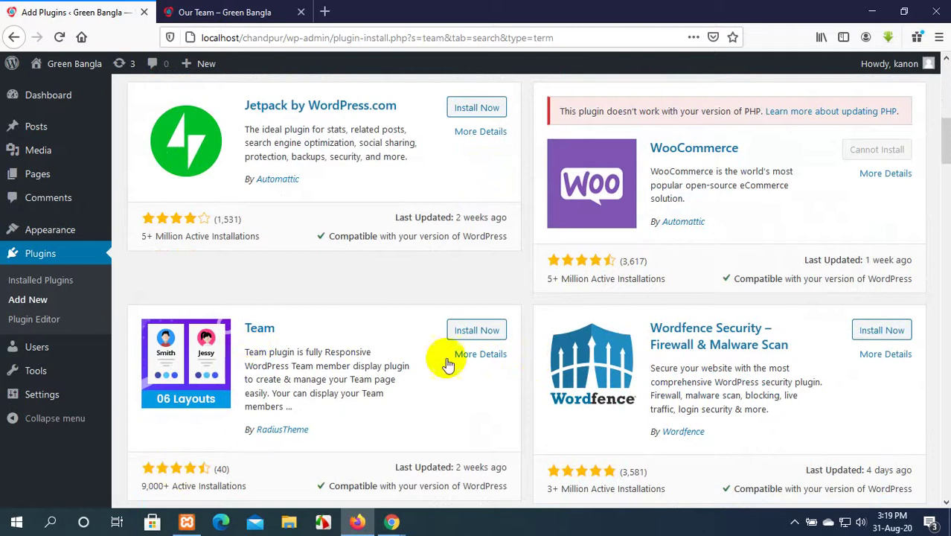
{"action": "scroll", "coordinate": [631, 361], "scroll_direction": "down", "scroll_amount": 3}
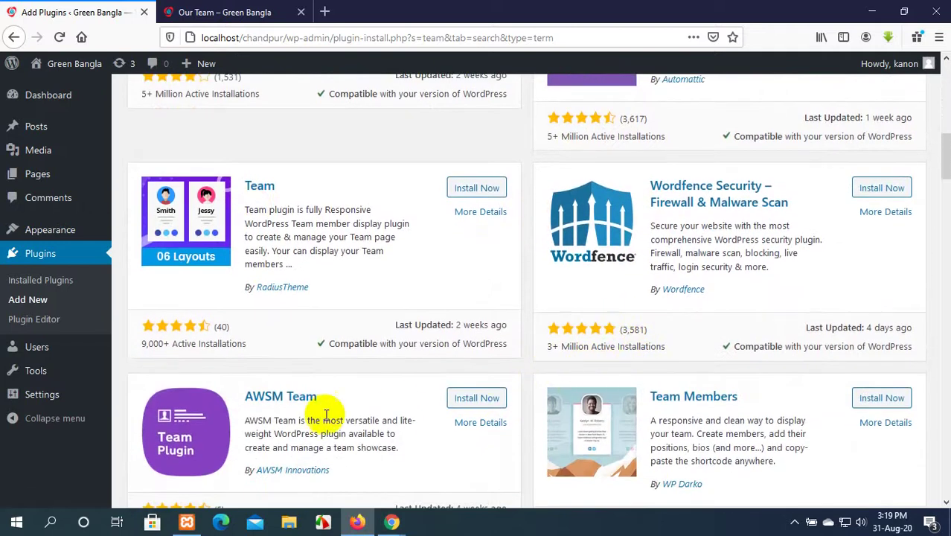
{"action": "scroll", "coordinate": [320, 414], "scroll_direction": "down", "scroll_amount": 3}
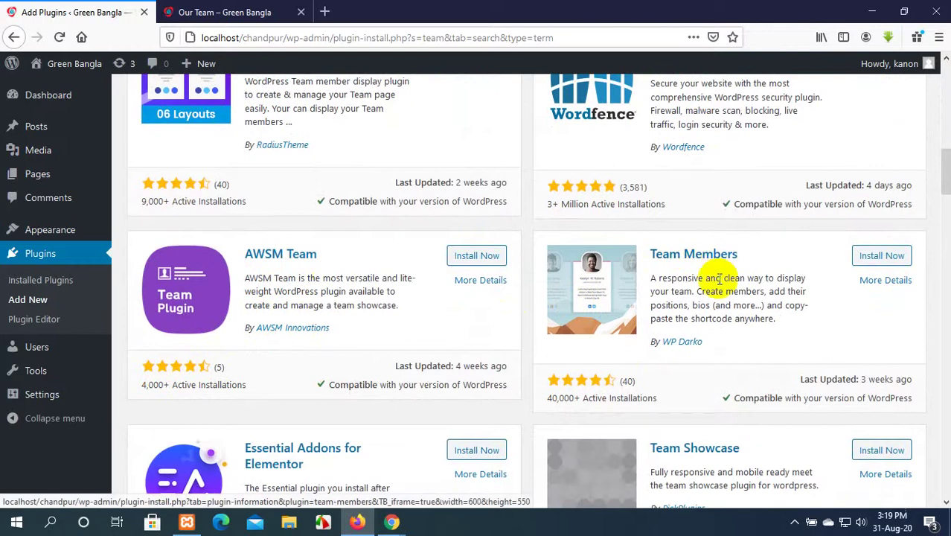
{"action": "scroll", "coordinate": [590, 406], "scroll_direction": "down", "scroll_amount": 2}
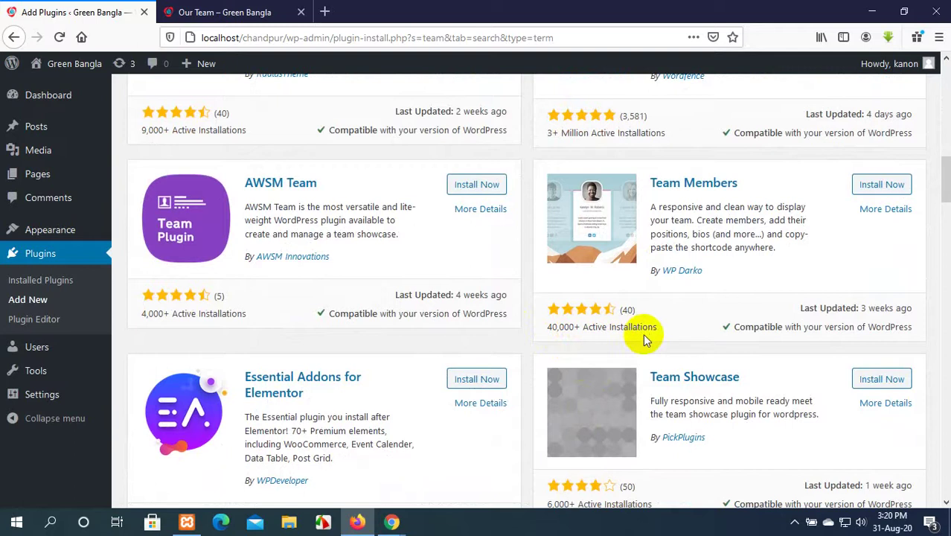
{"action": "scroll", "coordinate": [646, 338], "scroll_direction": "down", "scroll_amount": 2}
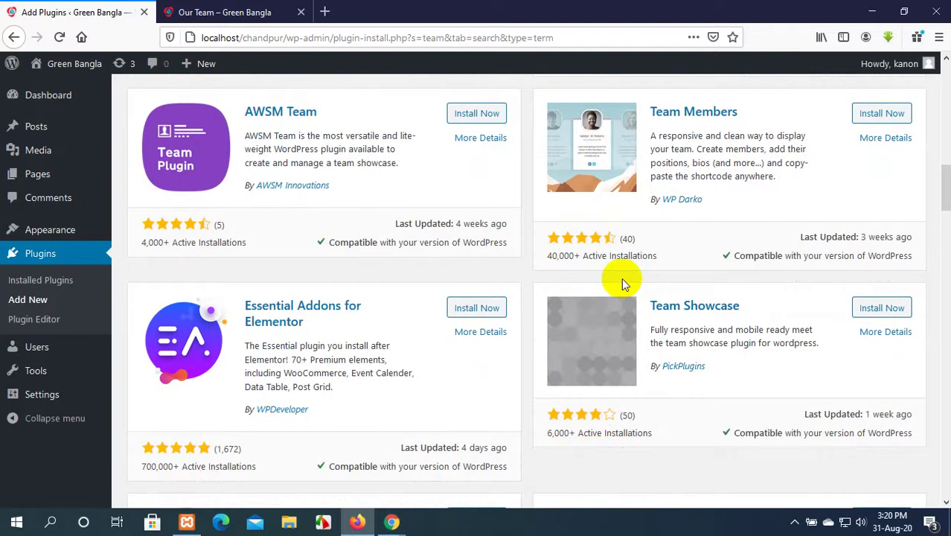
{"action": "scroll", "coordinate": [621, 277], "scroll_direction": "up", "scroll_amount": 2}
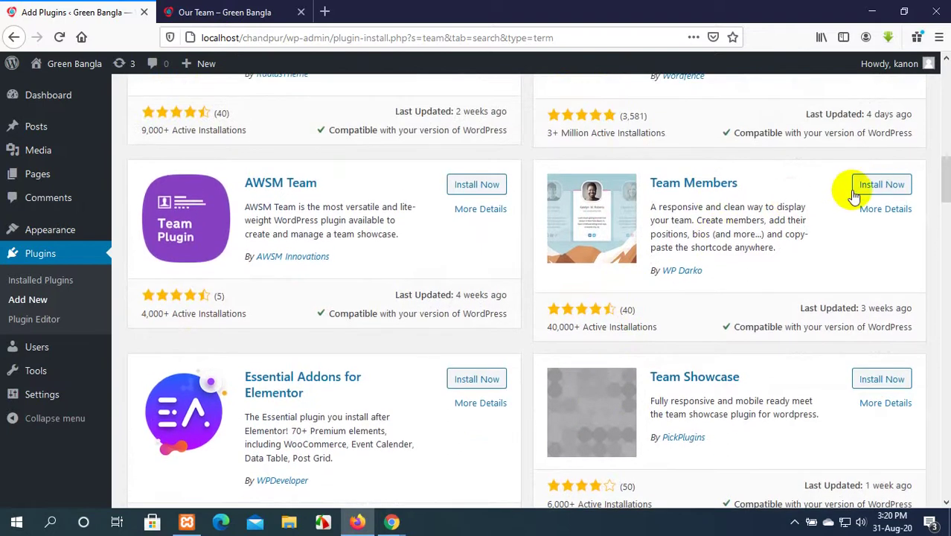
Install the Team Members plugin by WP Darko and activate it.
{"action": "left_click", "coordinate": [869, 190]}
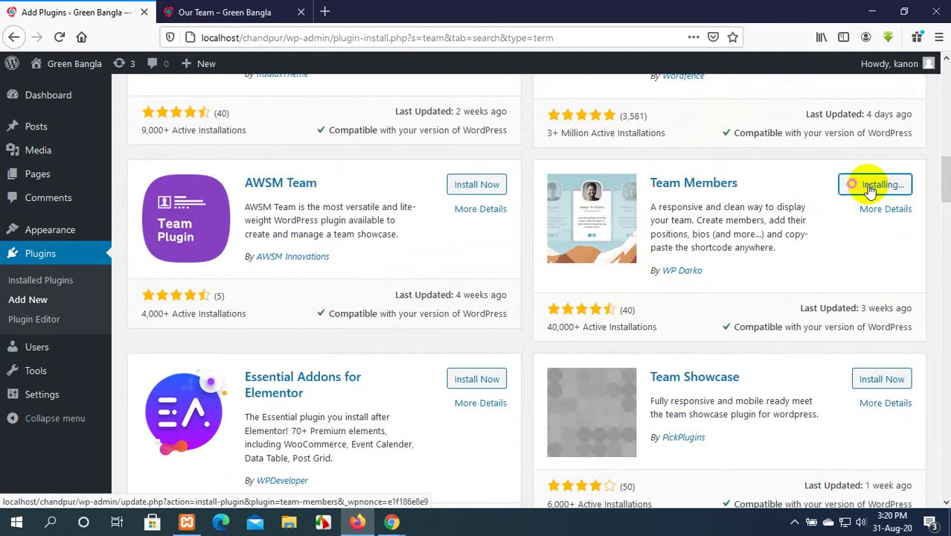
{"action": "scroll", "coordinate": [869, 190], "scroll_direction": "up", "scroll_amount": 5}
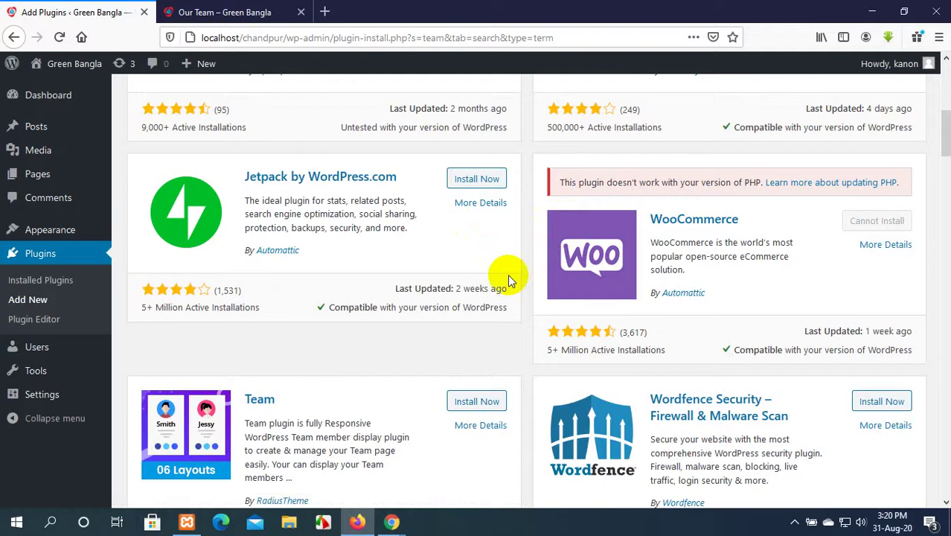
{"action": "scroll", "coordinate": [851, 380], "scroll_direction": "down", "scroll_amount": 4}
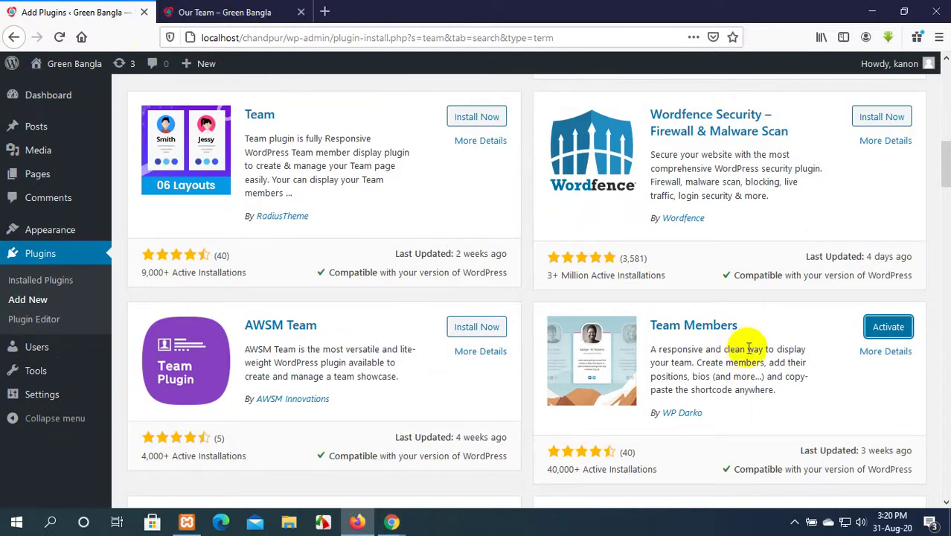
{"action": "left_click", "coordinate": [887, 327]}
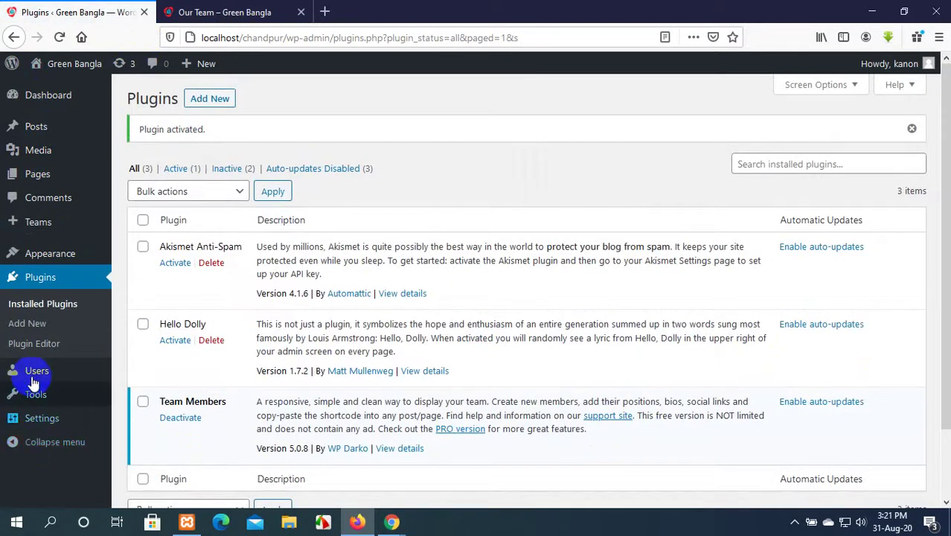
Move the untitled '(no title)' team in the Teams list to the Trash.
{"action": "mouse_move", "coordinate": [29, 236]}
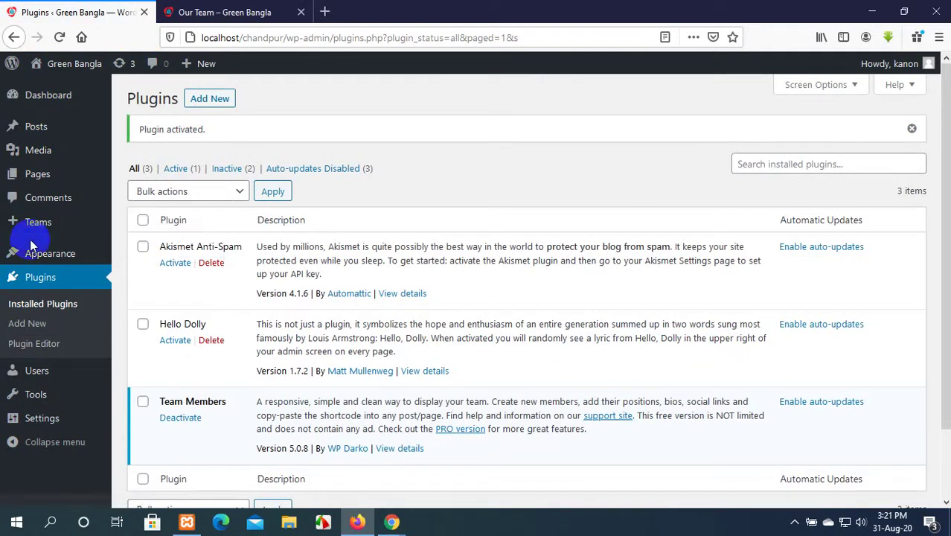
{"action": "left_click", "coordinate": [230, 12]}
{"action": "scroll", "coordinate": [440, 150], "scroll_direction": "up", "scroll_amount": 3}
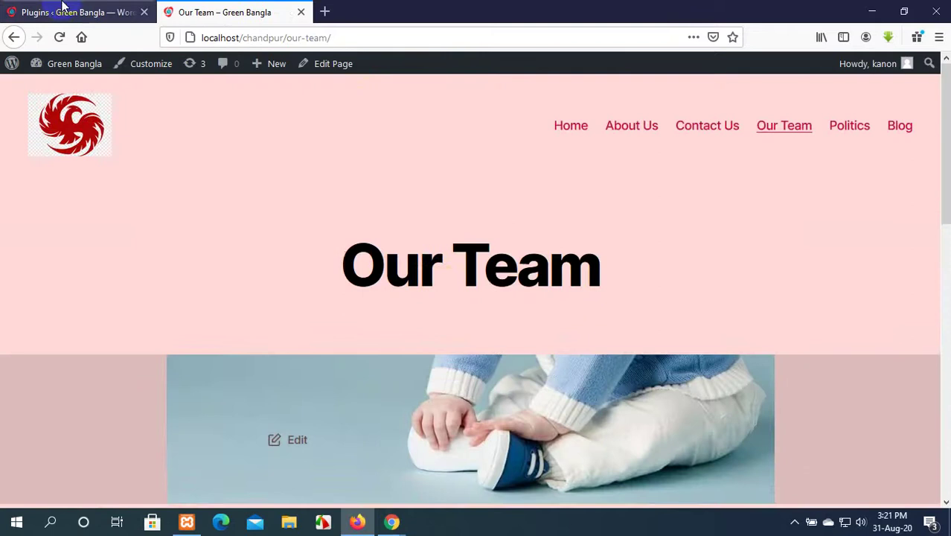
{"action": "left_click", "coordinate": [74, 12]}
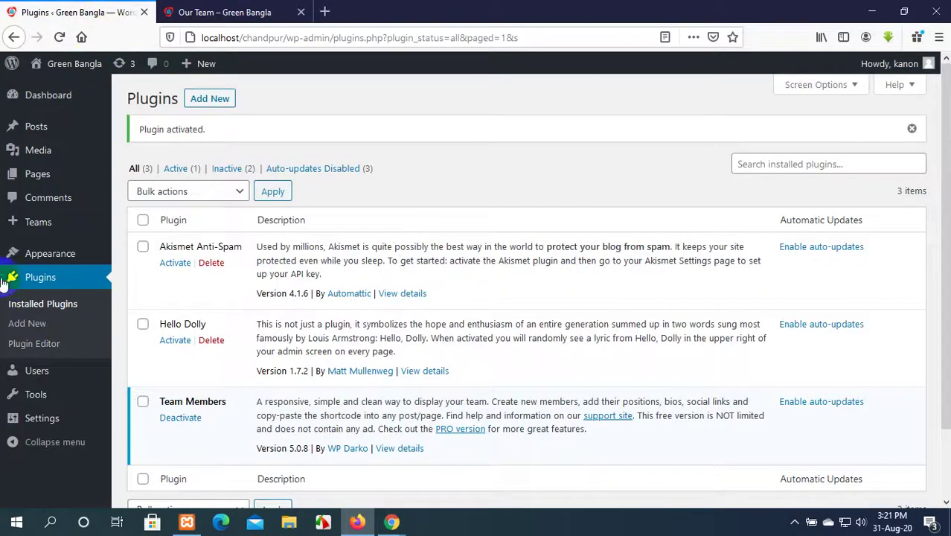
{"action": "left_click", "coordinate": [41, 228]}
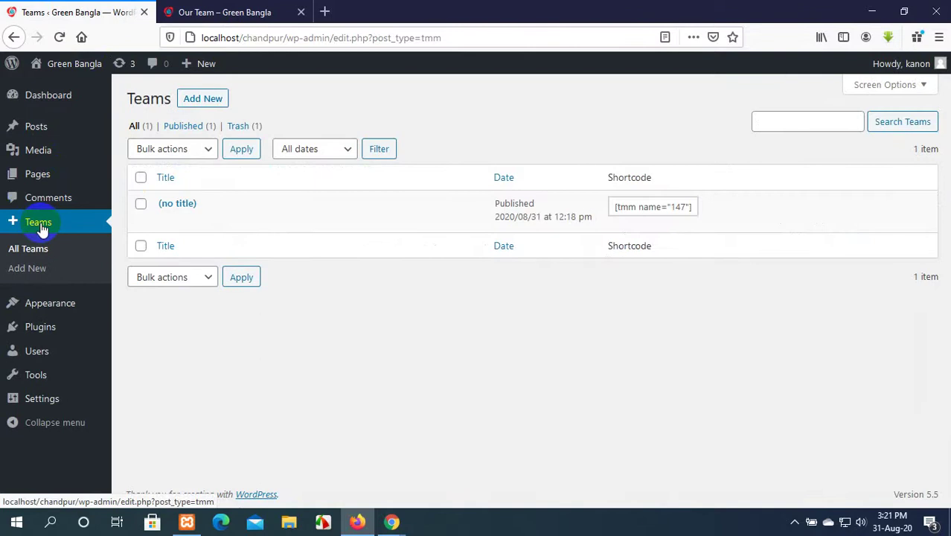
{"action": "mouse_move", "coordinate": [186, 219]}
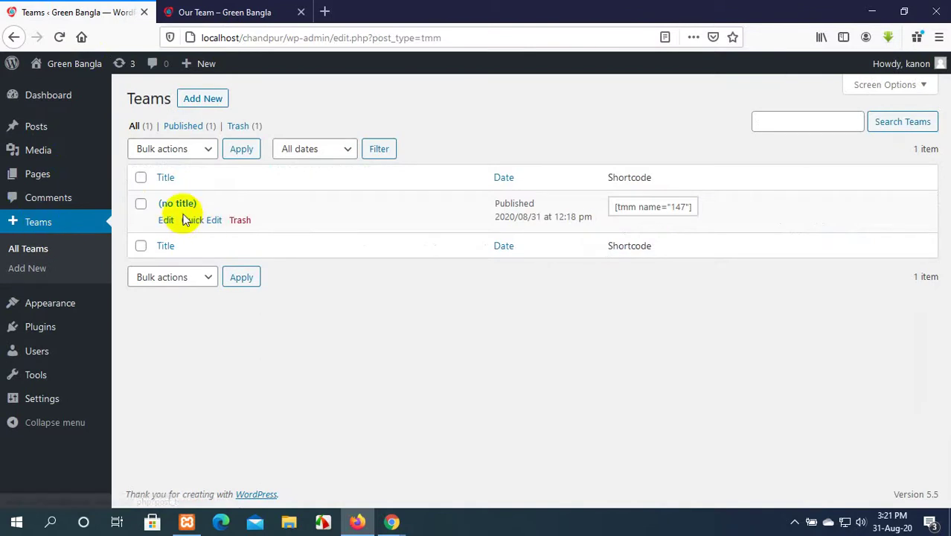
{"action": "left_click", "coordinate": [237, 222]}
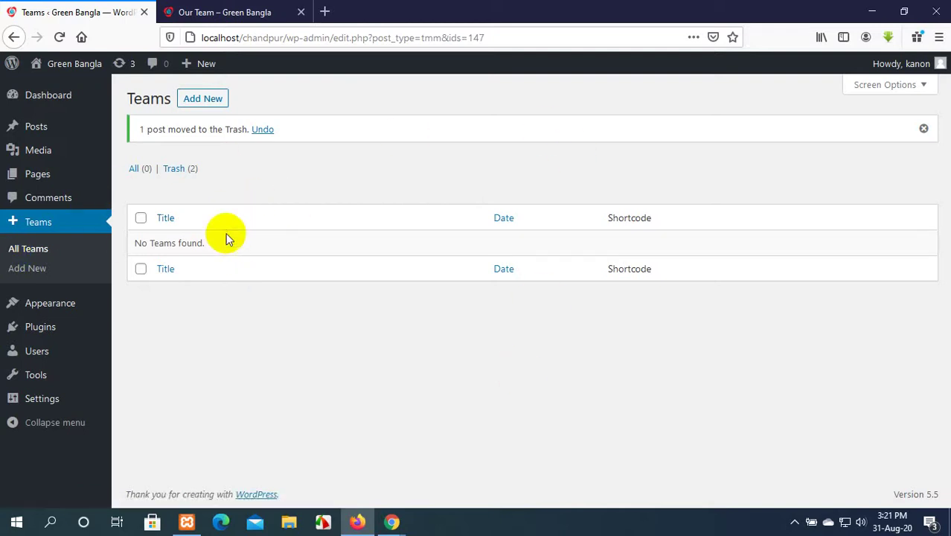
Create a new team titled 'Our Team'.
{"action": "left_click", "coordinate": [198, 100]}
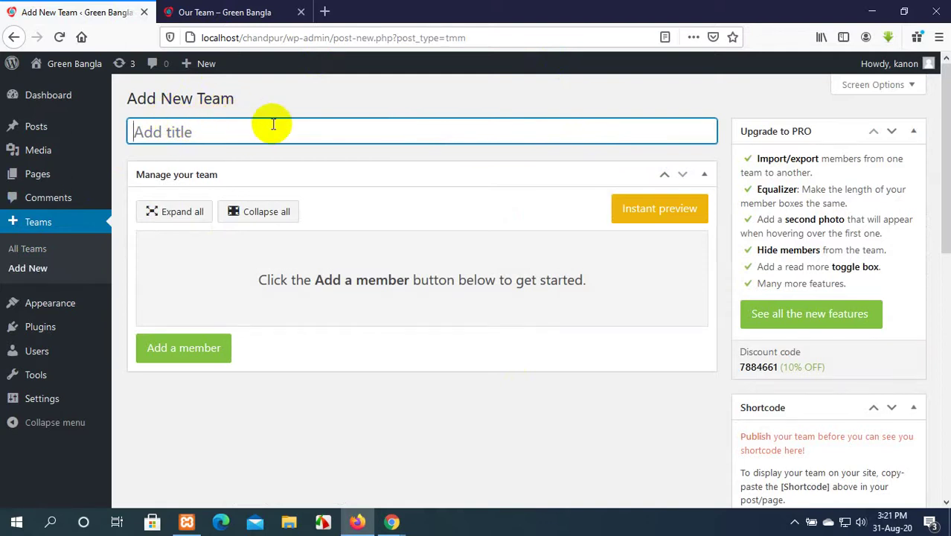
{"action": "type", "text": "O"}
{"action": "key", "text": "BackSpace"}
{"action": "type", "text": "Our "}
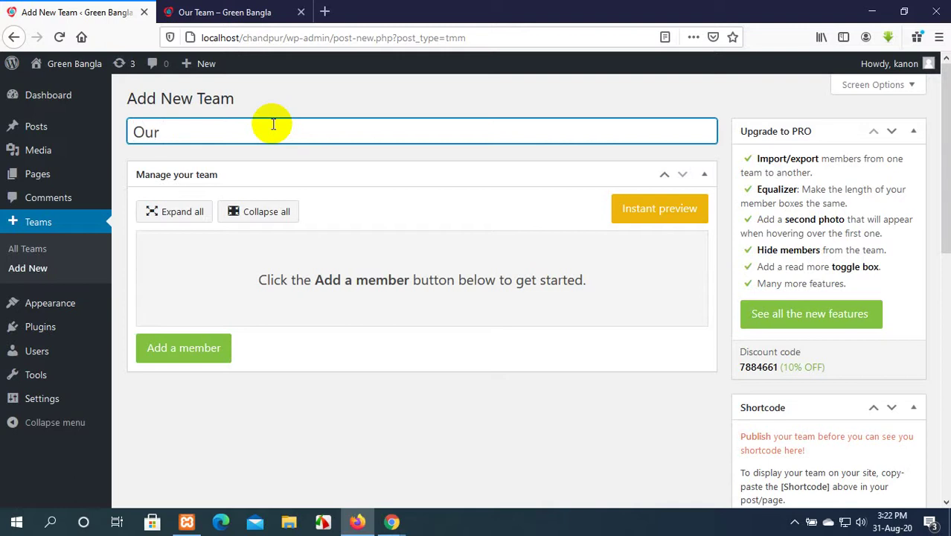
{"action": "type", "text": "Team"}
Add the first member with their first name, last name and job role Web Developer.
{"action": "scroll", "coordinate": [238, 223], "scroll_direction": "down", "scroll_amount": 1}
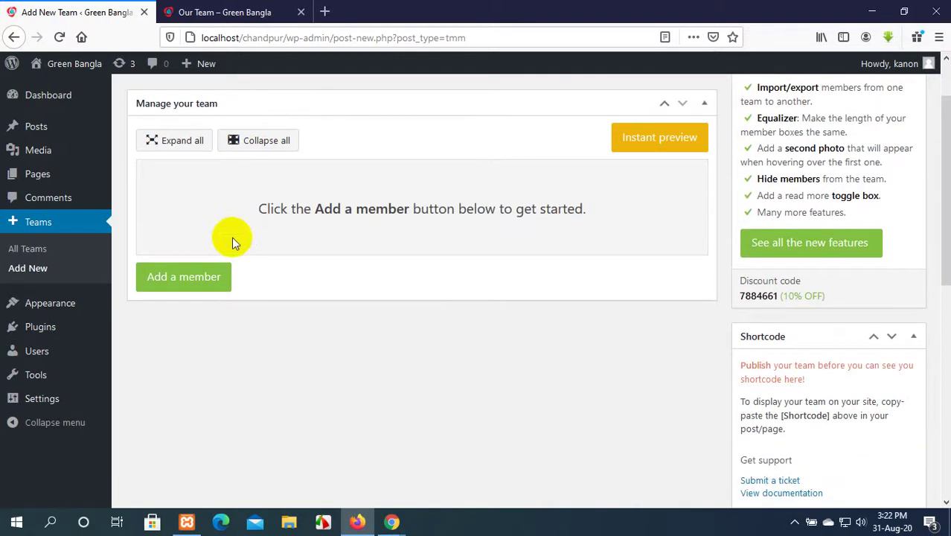
{"action": "left_click", "coordinate": [207, 276]}
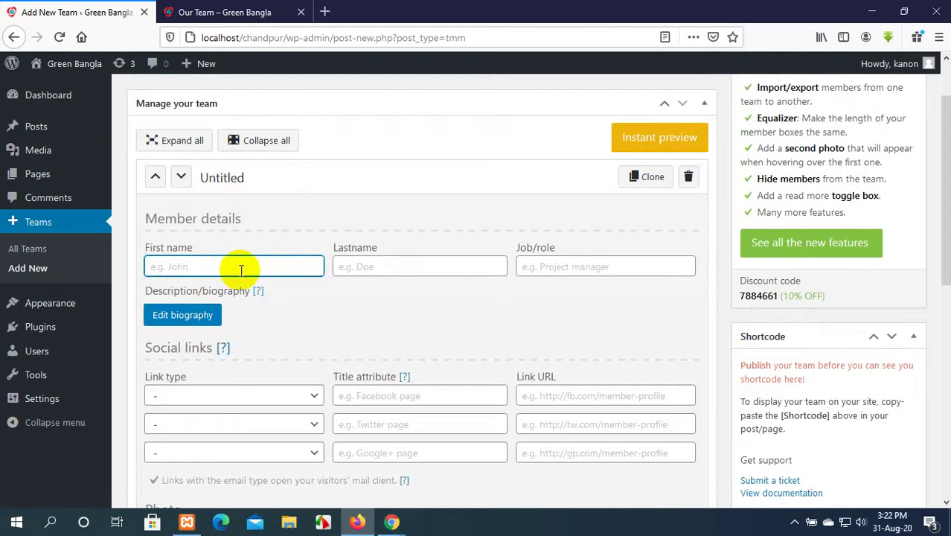
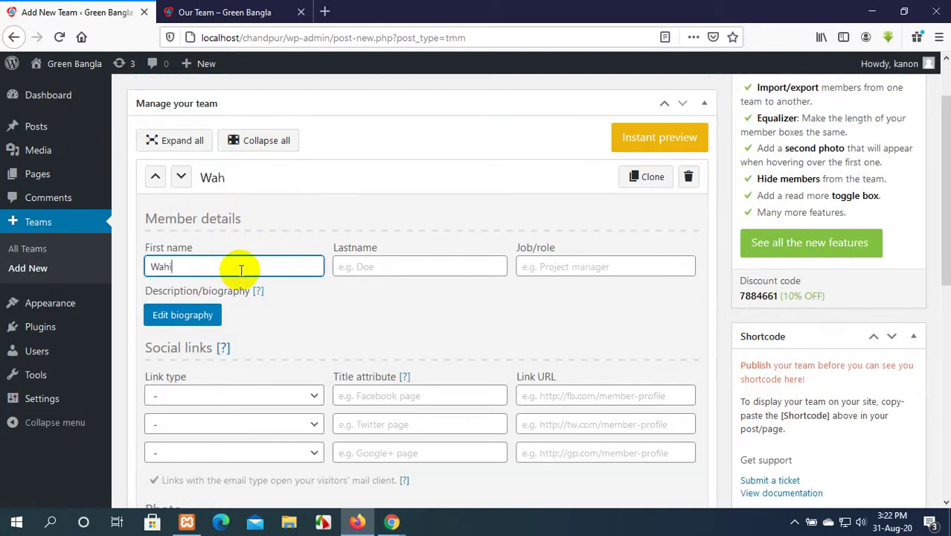
{"action": "left_click", "coordinate": [415, 269]}
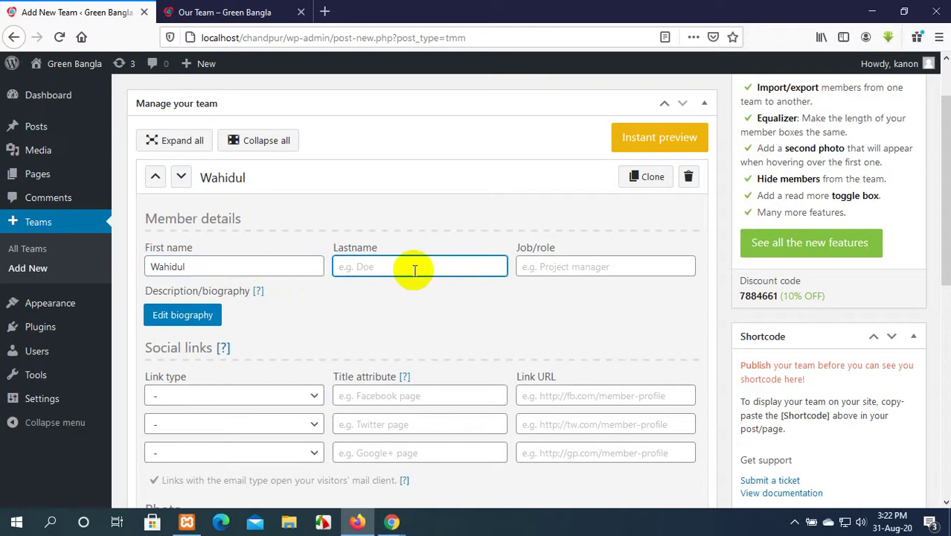
{"action": "left_click", "coordinate": [605, 266]}
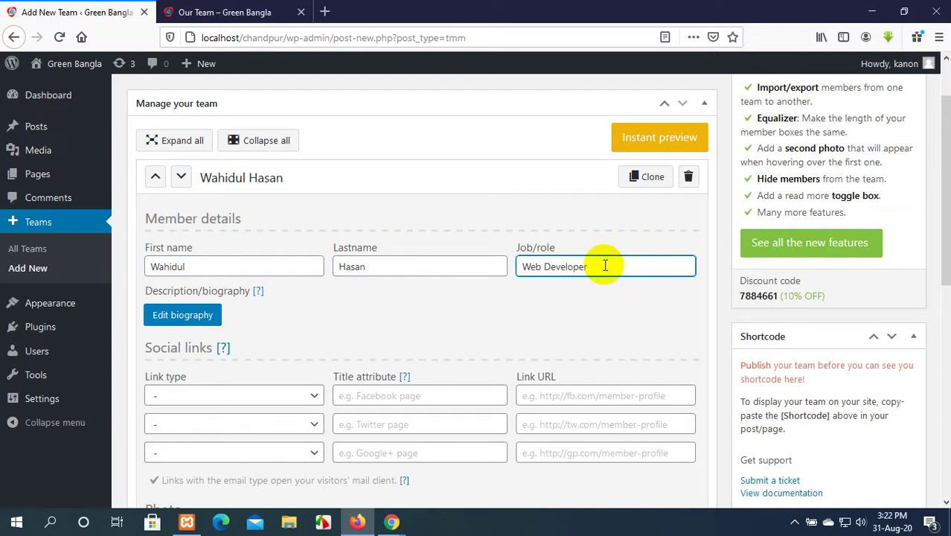
{"action": "scroll", "coordinate": [300, 266], "scroll_direction": "down", "scroll_amount": 2}
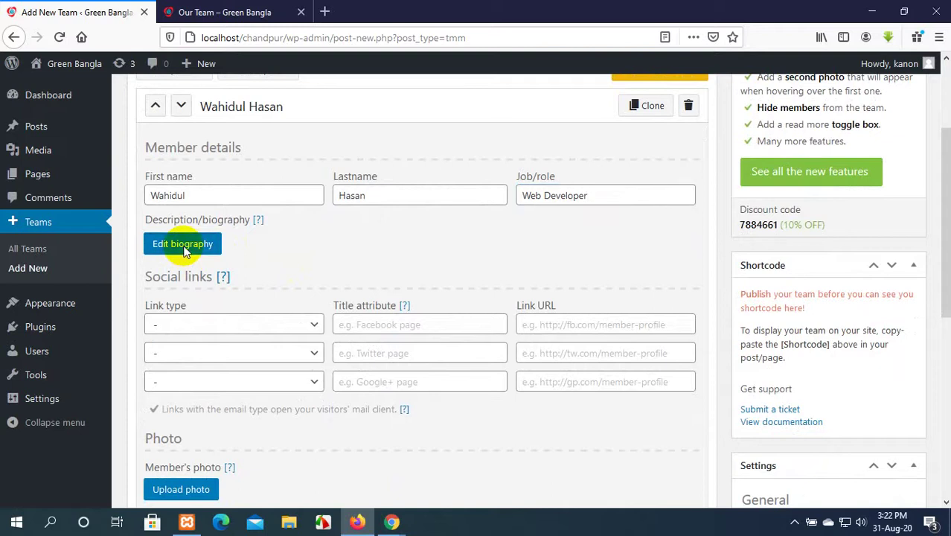
{"action": "left_click", "coordinate": [185, 245]}
Search 'lorem' in a new tab, open lipsum.com and select dummy text from the first paragraph.
{"action": "left_click", "coordinate": [294, 11]}
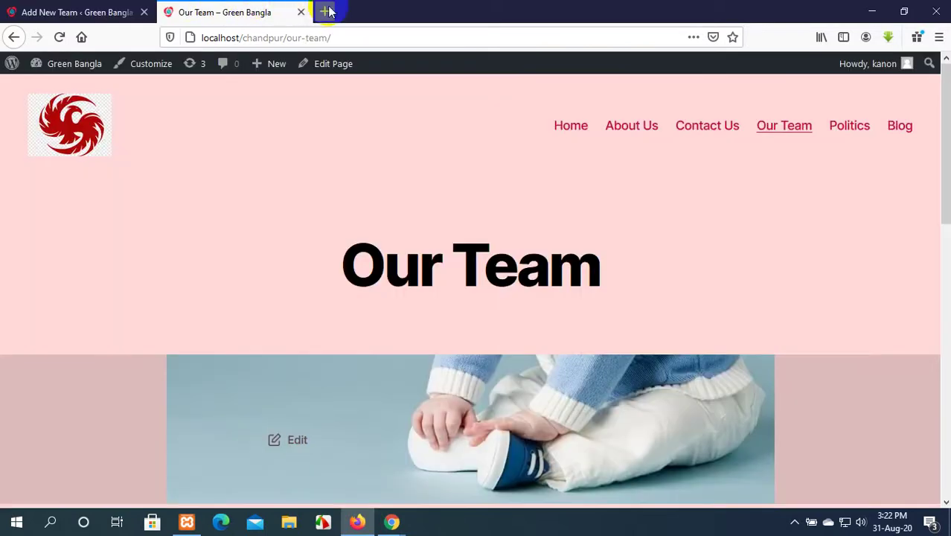
{"action": "left_click", "coordinate": [325, 11]}
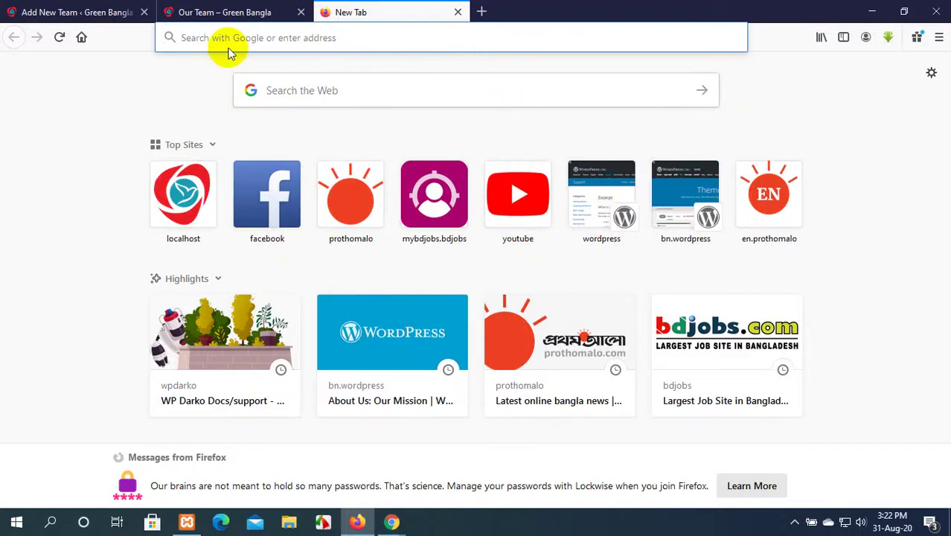
{"action": "type", "text": "lo"}
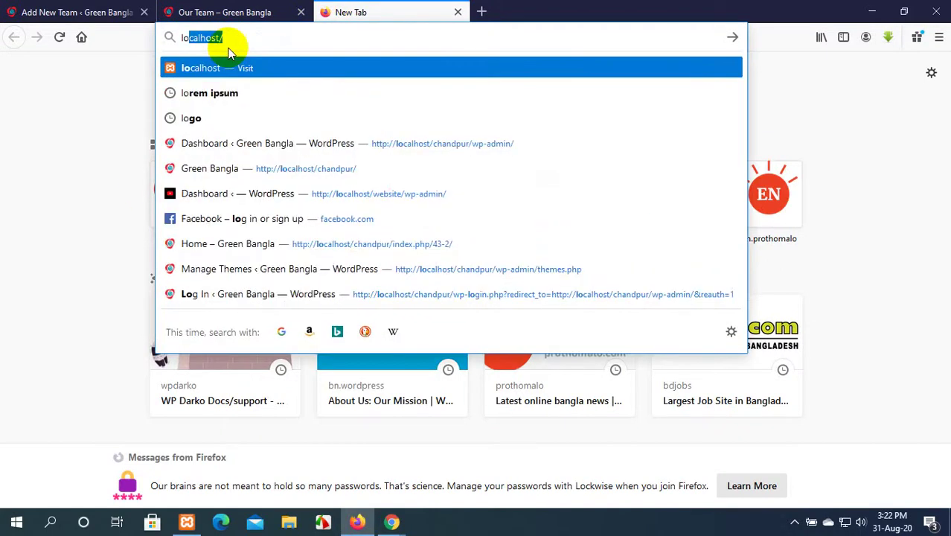
{"action": "type", "text": "rem"}
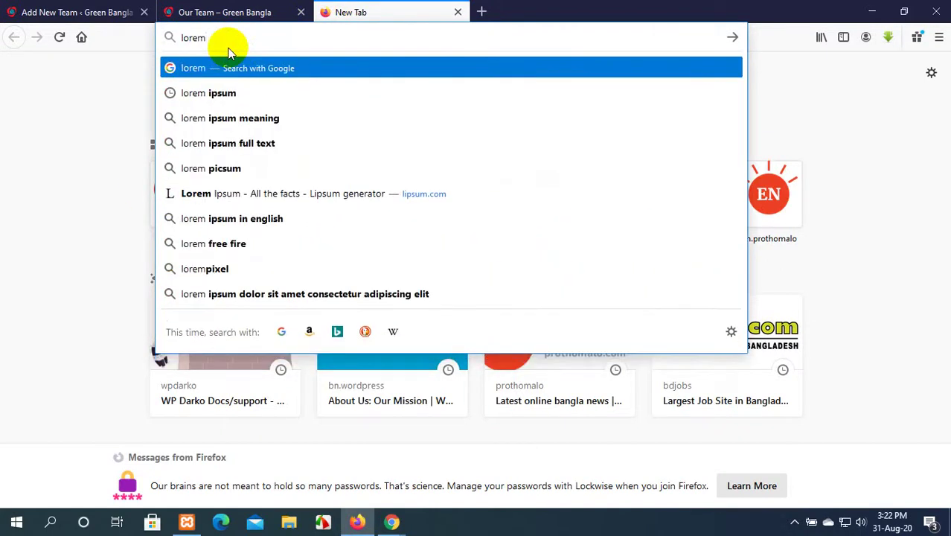
{"action": "key", "text": "Return"}
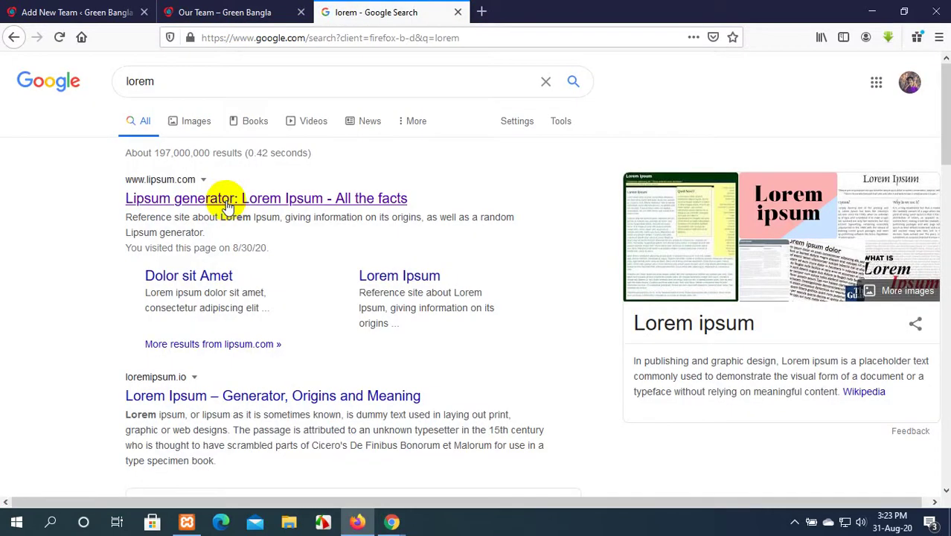
{"action": "left_click", "coordinate": [227, 206]}
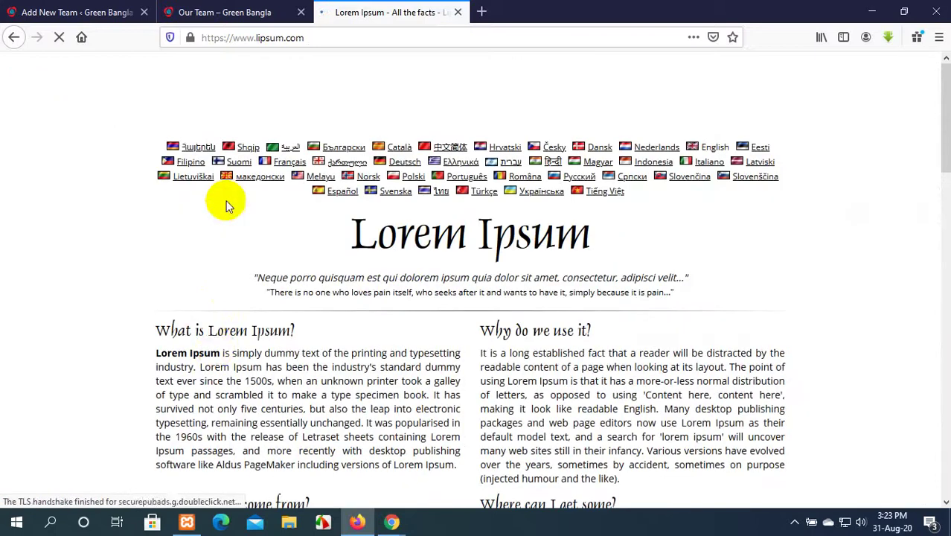
{"action": "left_click_drag", "start_coordinate": [235, 352], "coordinate": [303, 380]}
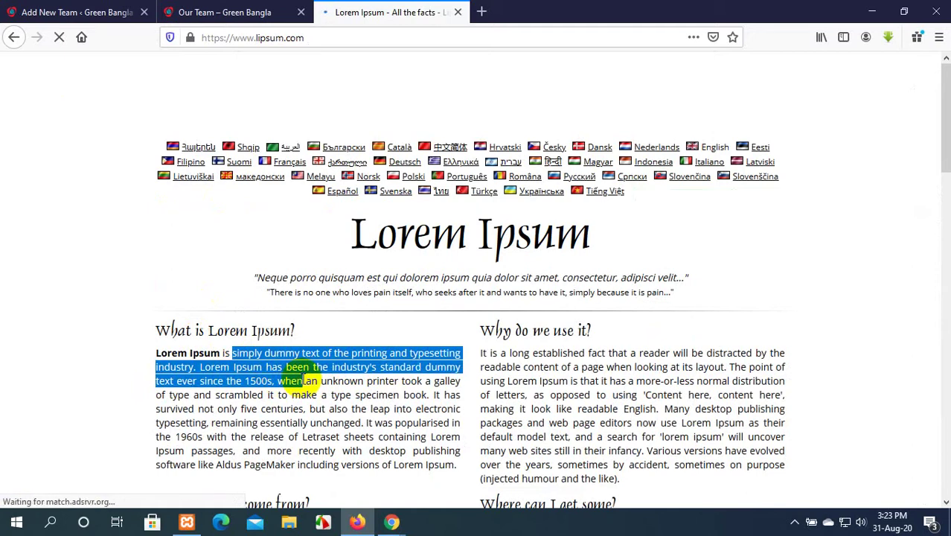
{"action": "left_click_drag", "start_coordinate": [302, 381], "coordinate": [302, 381]}
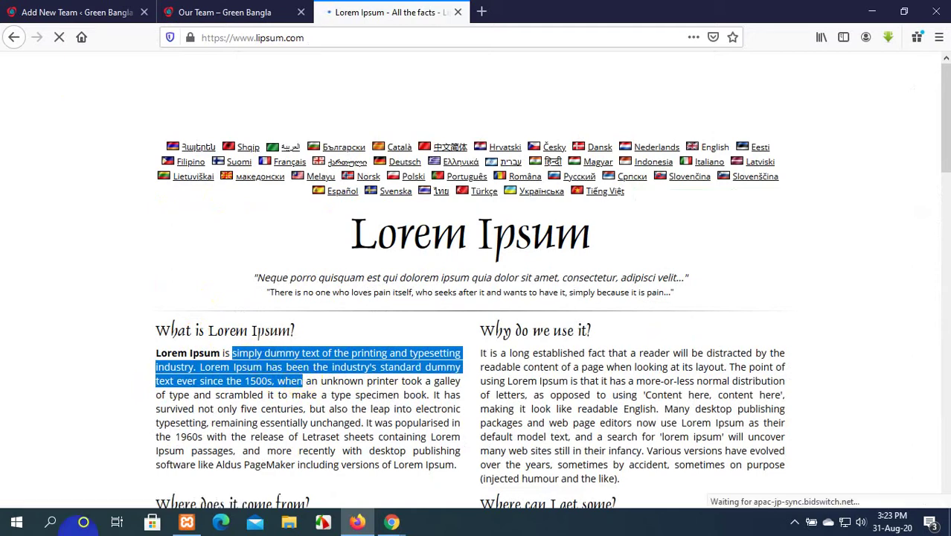
Bring the Google Meet call forward and mute the microphone.
{"action": "mouse_move", "coordinate": [391, 522]}
{"action": "left_click", "coordinate": [314, 473]}
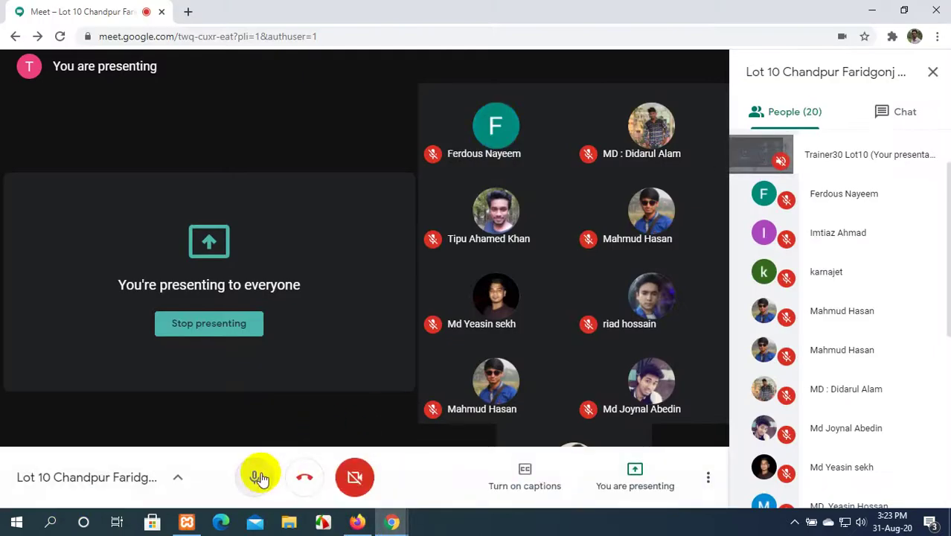
{"action": "left_click", "coordinate": [257, 480]}
{"action": "left_click", "coordinate": [325, 521]}
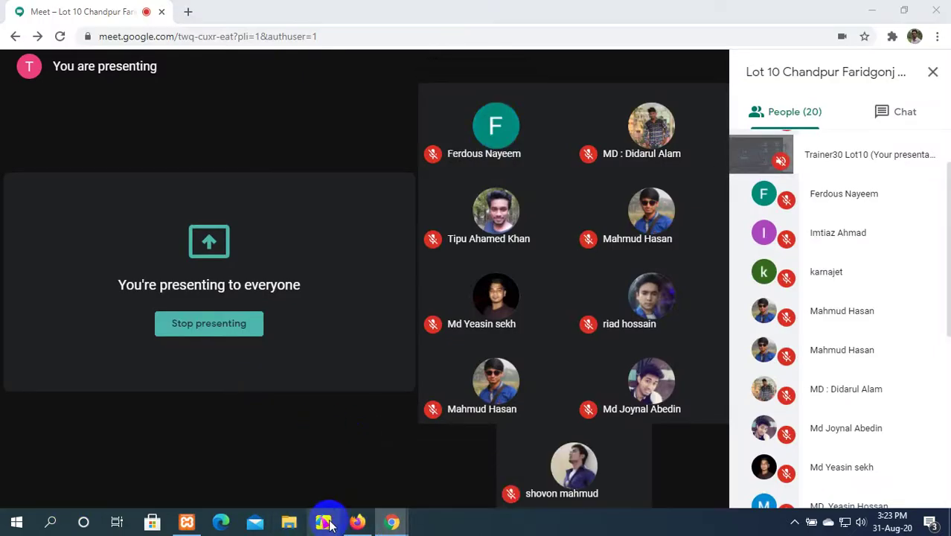